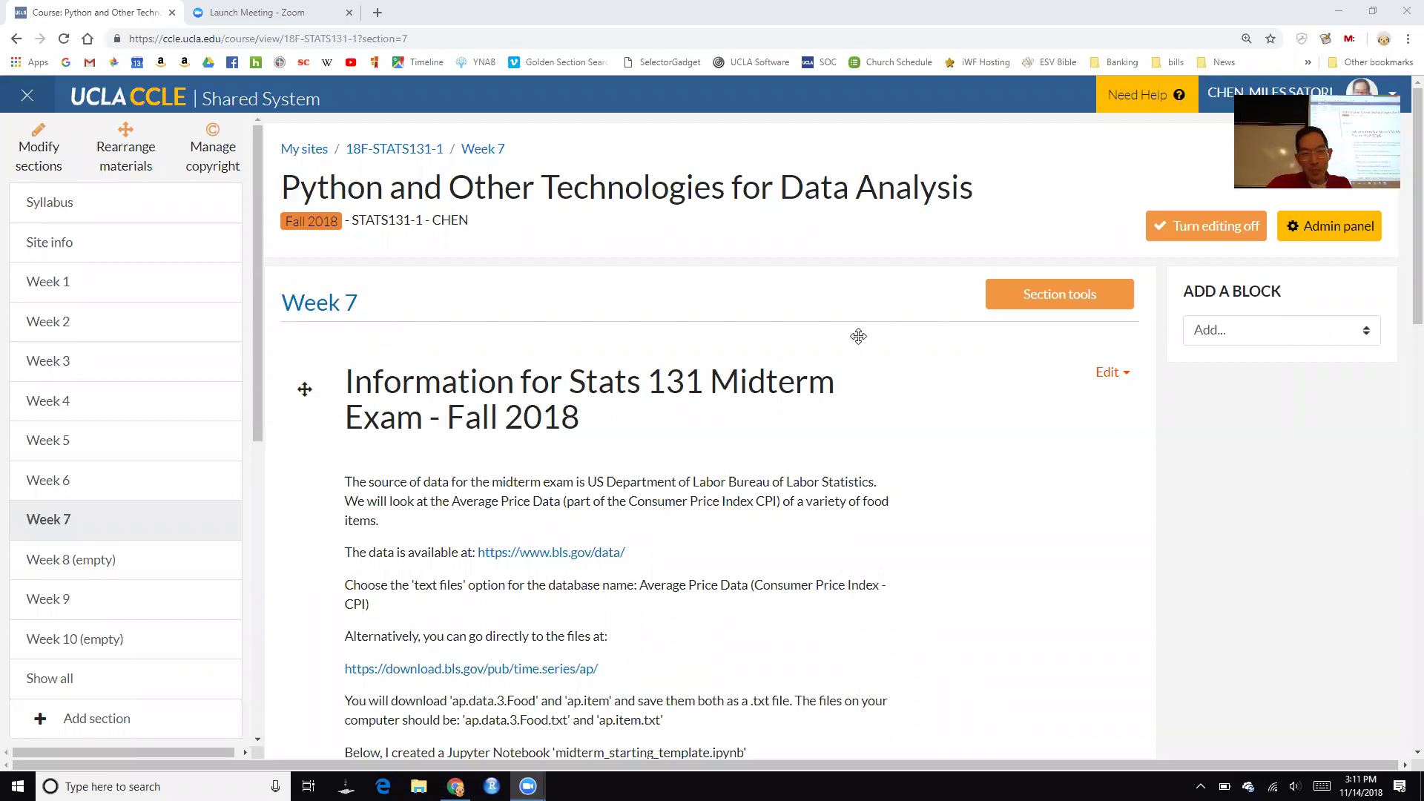
Turn off editing mode on the Week 7 course page
scroll(690, 462, down, 2)
scroll(690, 462, up, 1)
scroll(691, 462, down, 5)
scroll(691, 462, down, 8)
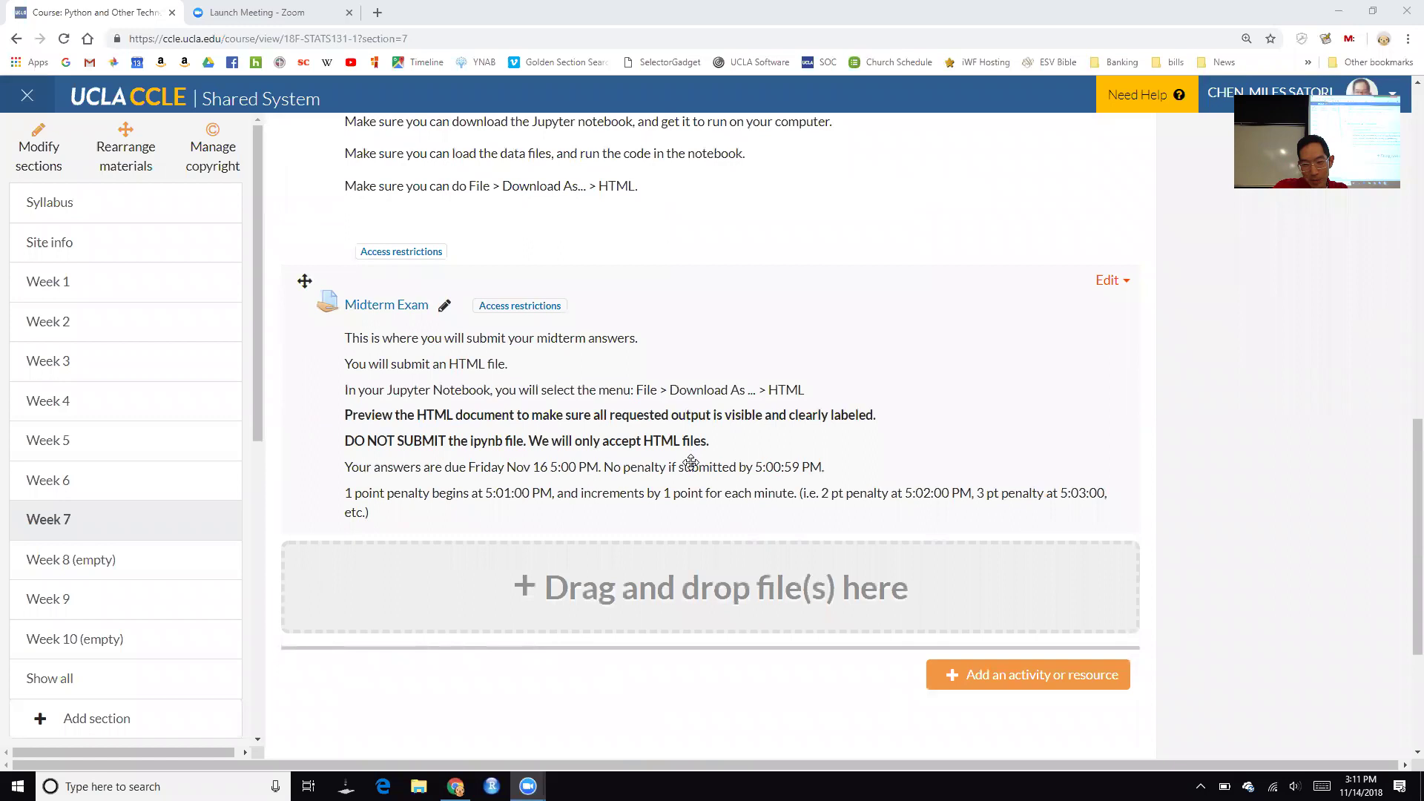
scroll(1219, 483, up, 1)
scroll(1219, 482, up, 10)
click(1180, 234)
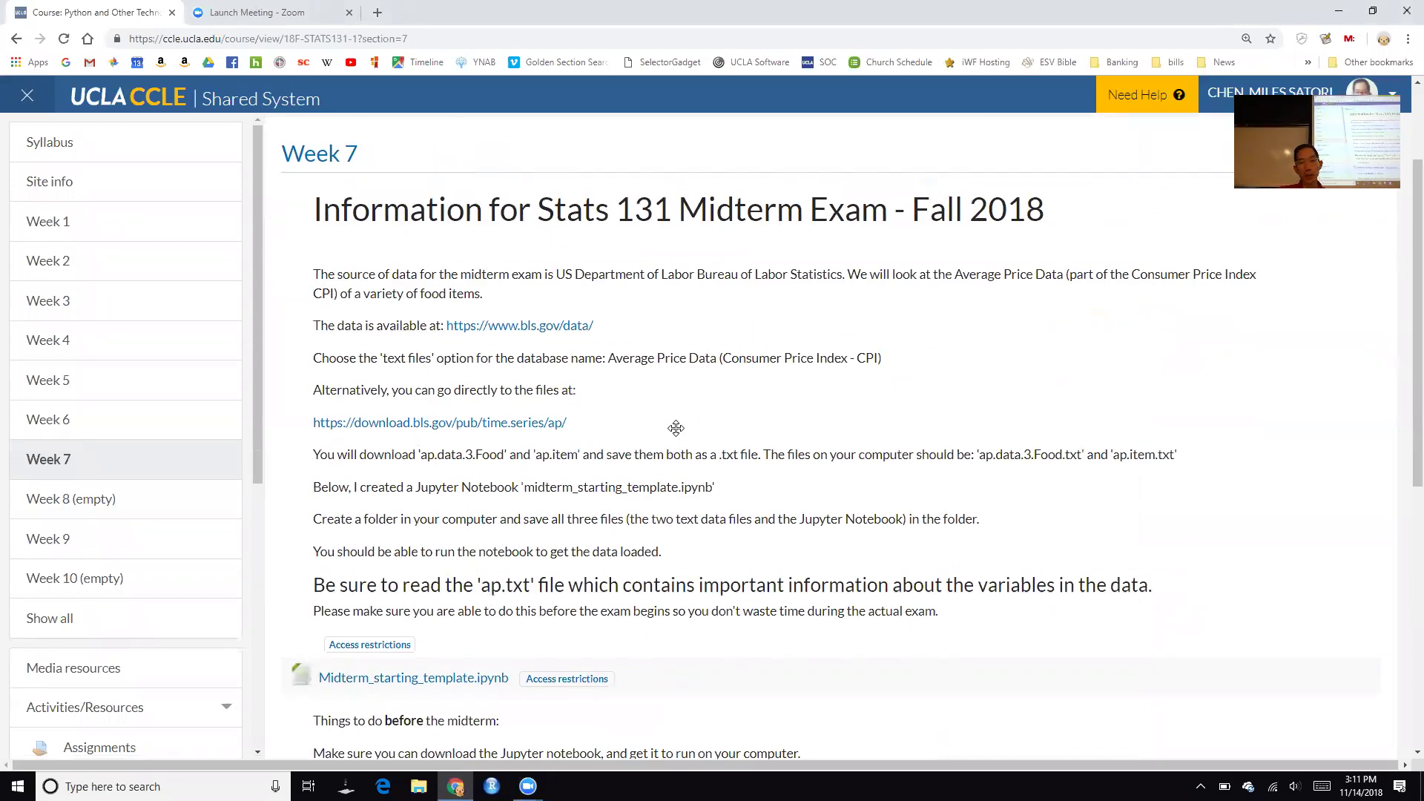
Read through the midterm data instructions, the preparation checklist and the exam submission rules on the Week 7 page
scroll(676, 428, down, 7)
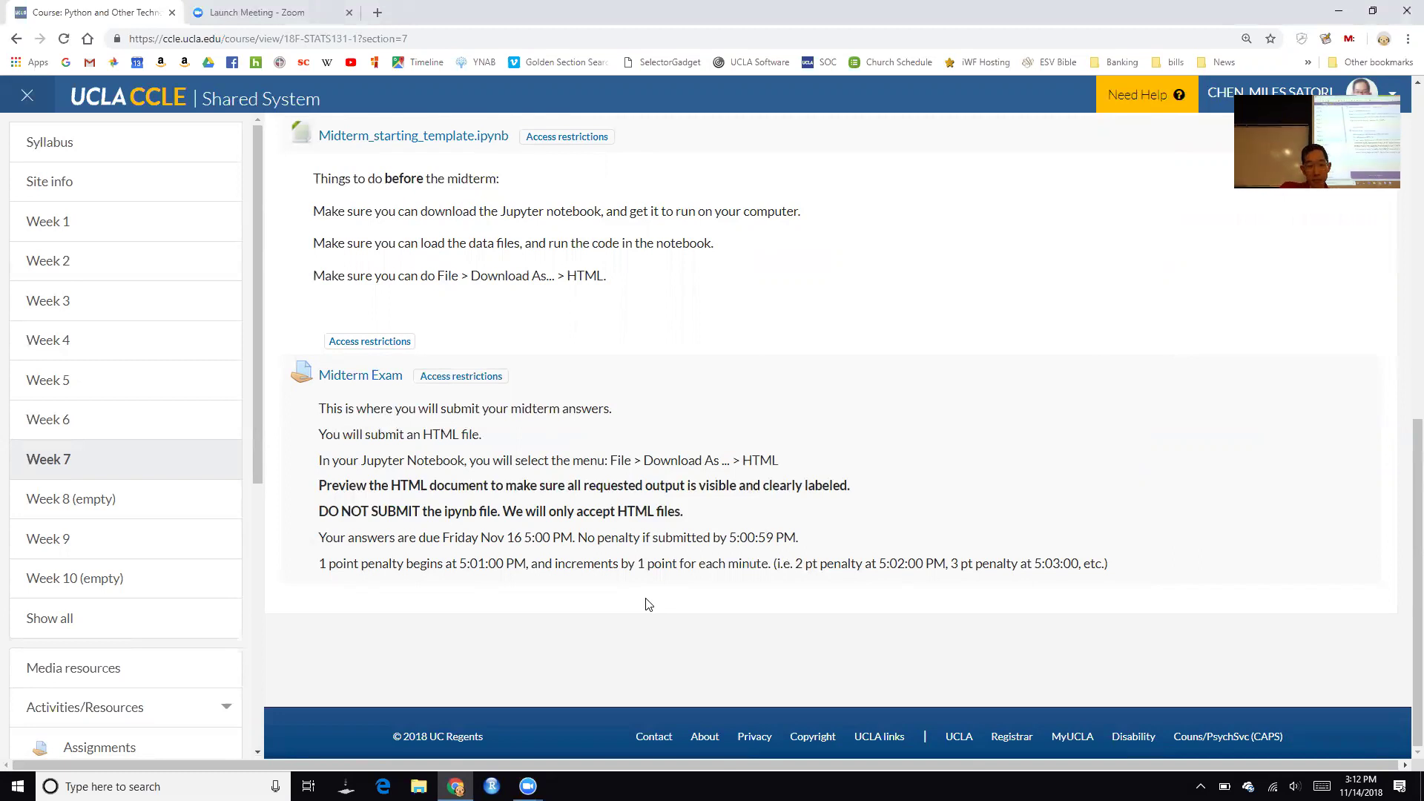
scroll(645, 605, up, 9)
scroll(647, 598, down, 3)
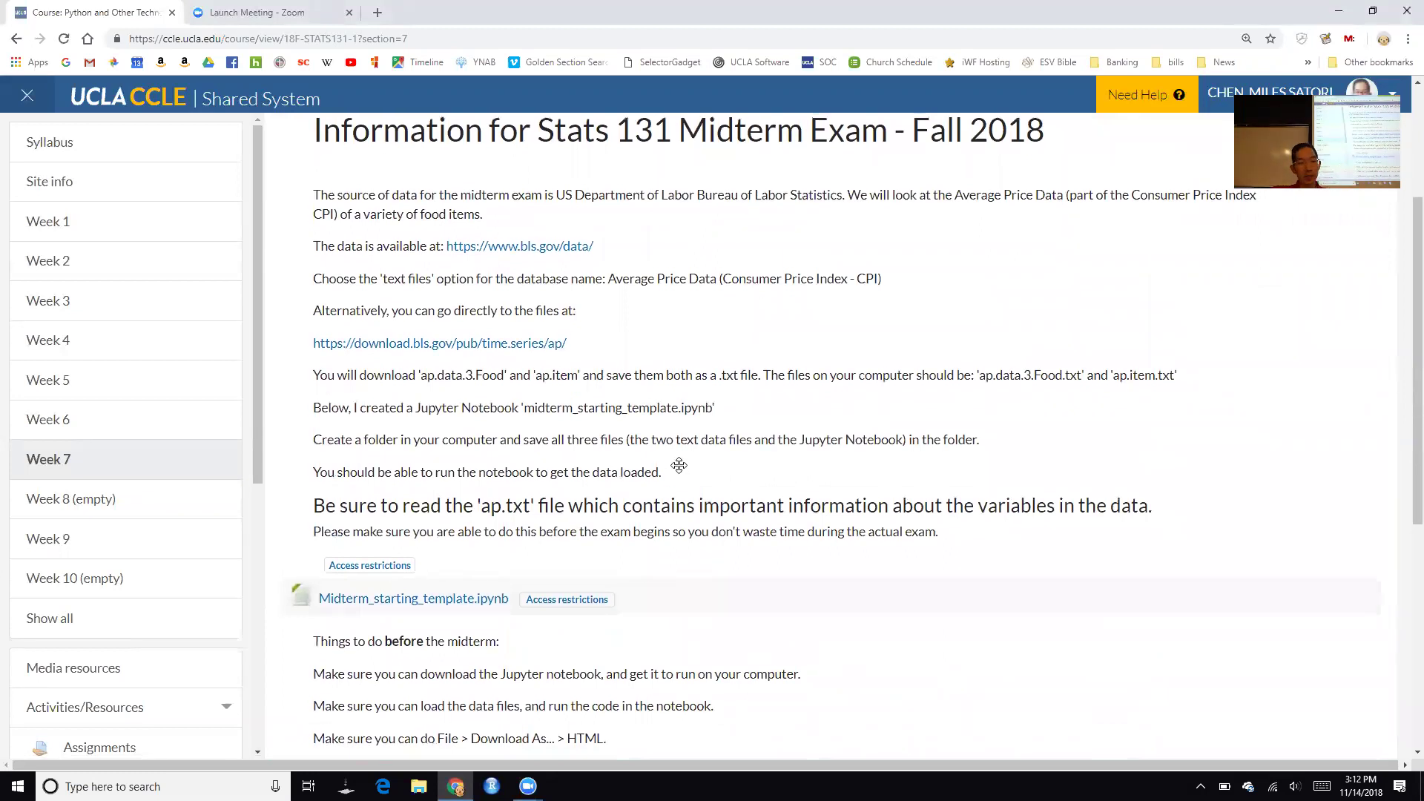
scroll(679, 465, down, 2)
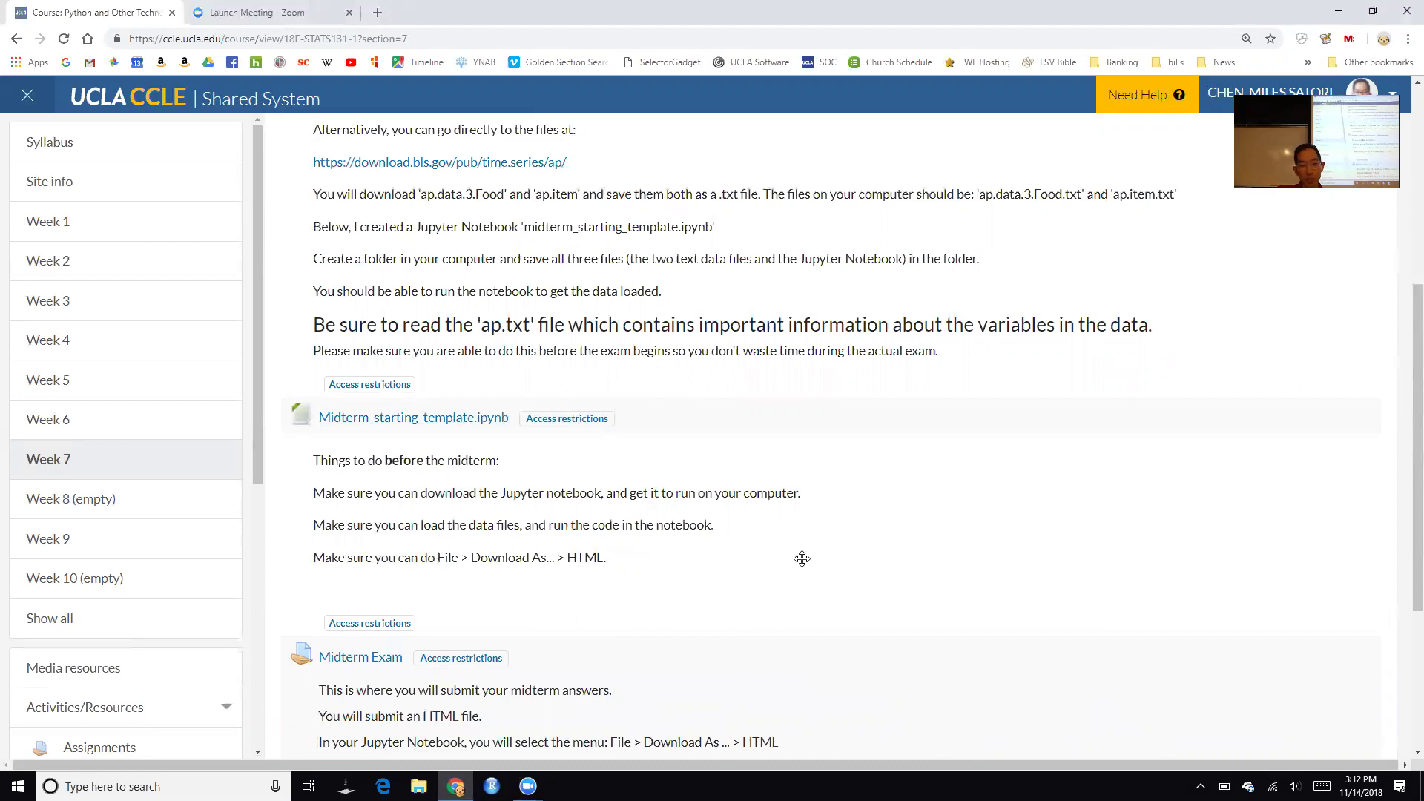
scroll(801, 559, up, 3)
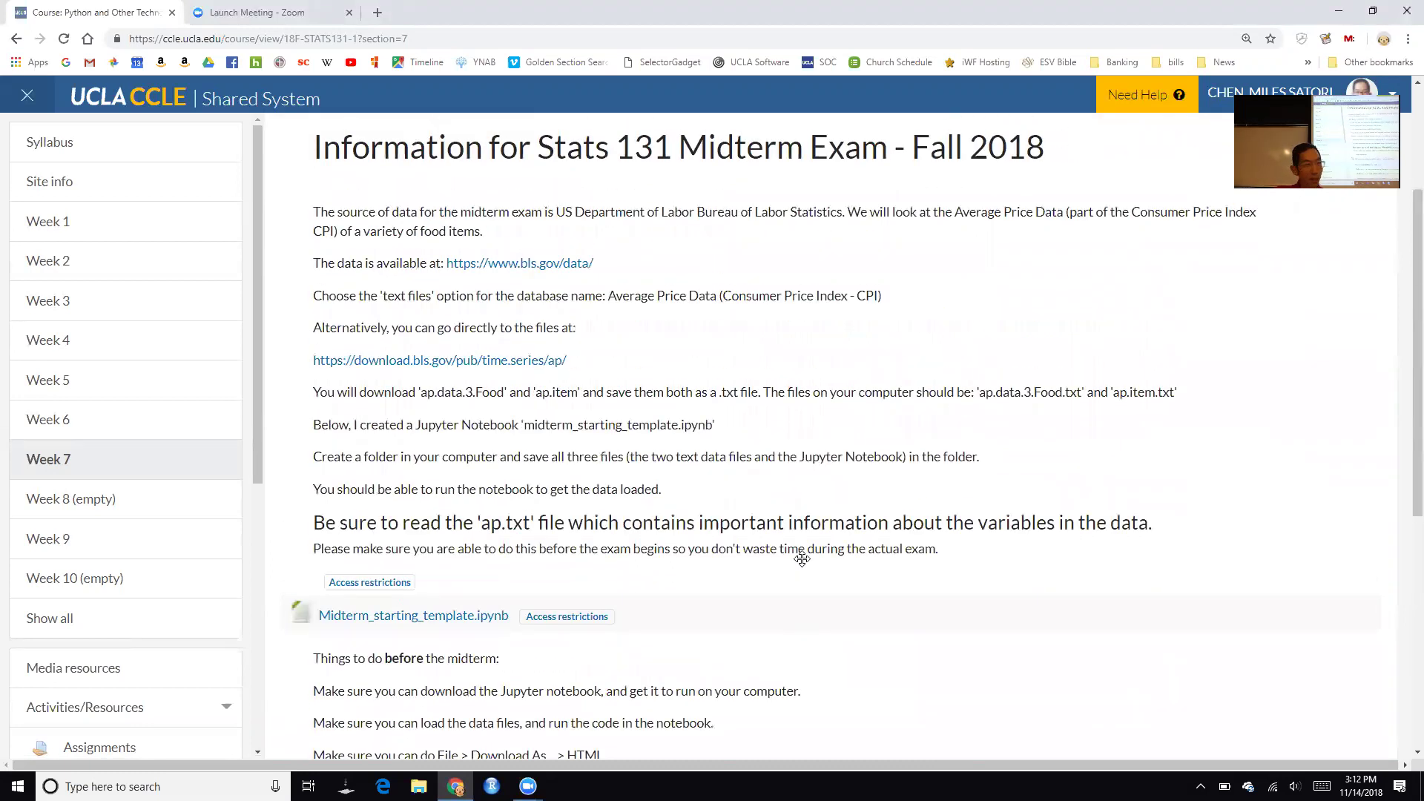
scroll(802, 558, up, 1)
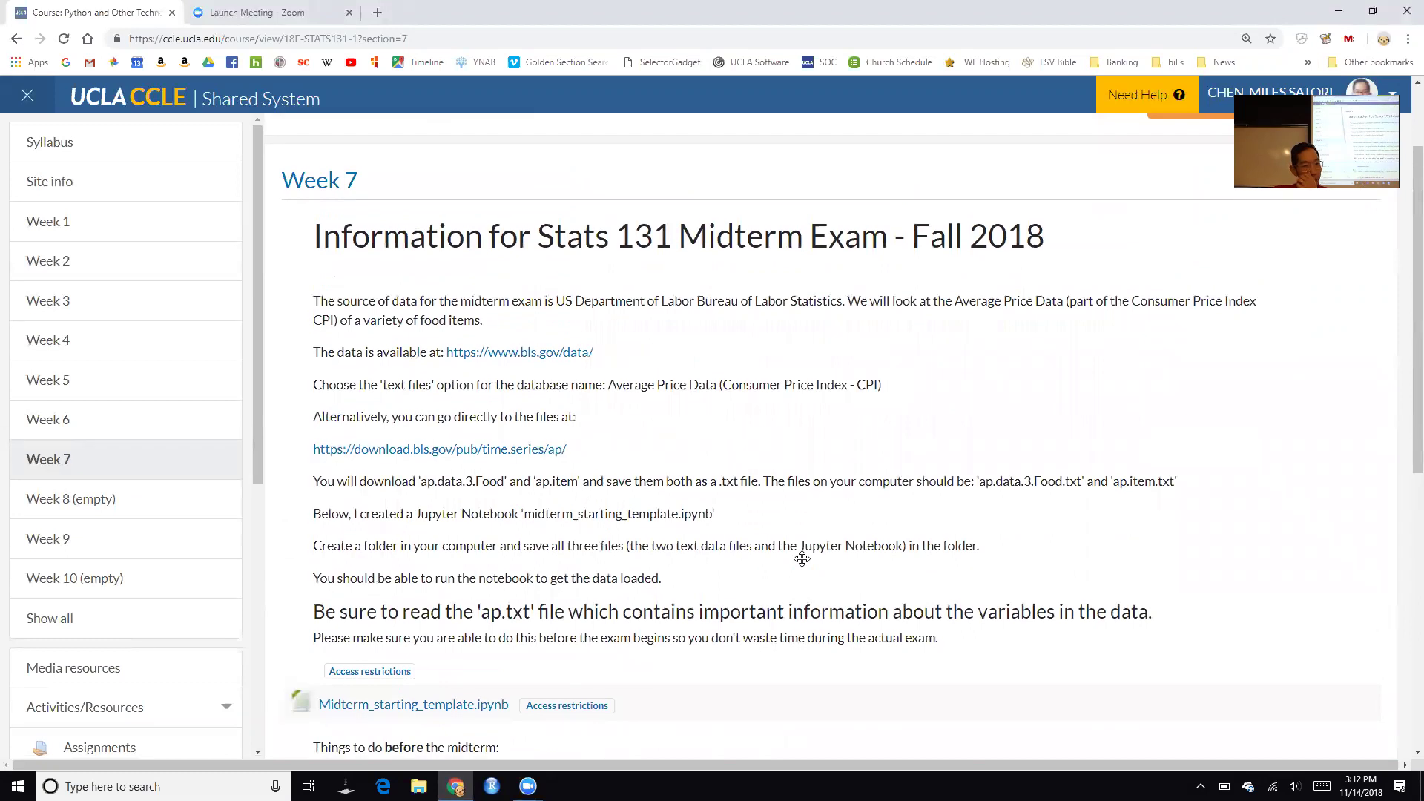
Open the bls.gov/data link in a new tab and go to the text files for Average Price Data (CPI)
ctrl+click(562, 355)
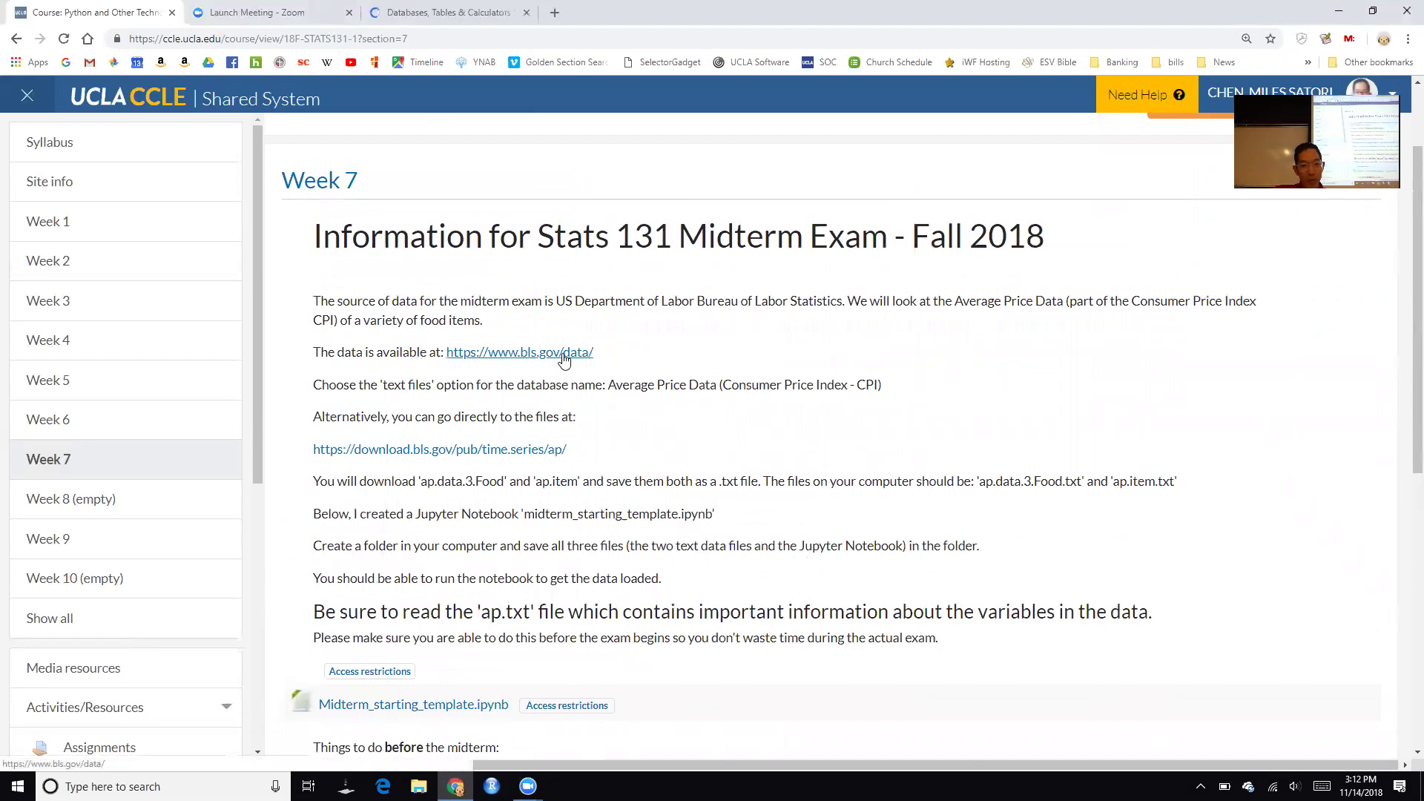
click(435, 13)
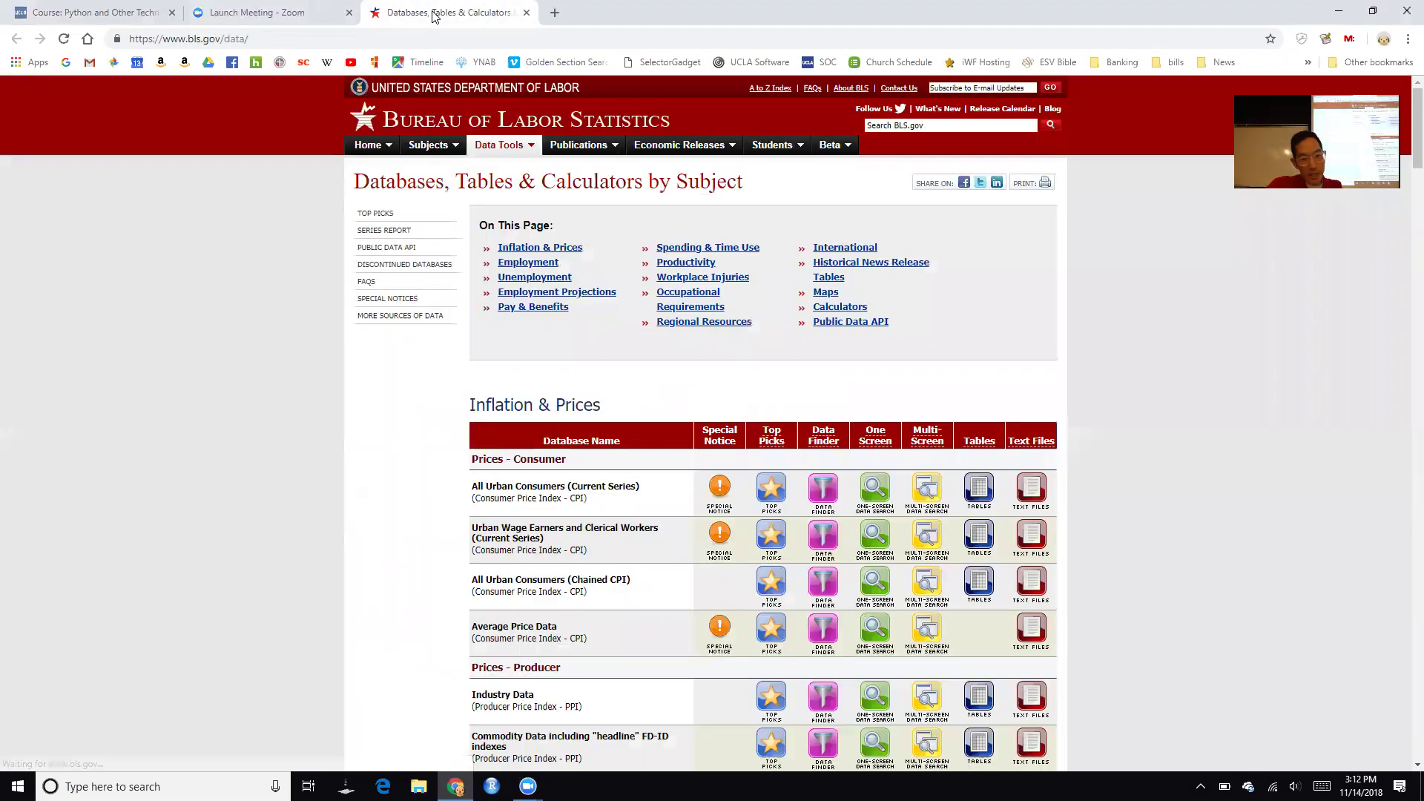
scroll(241, 574, down, 2)
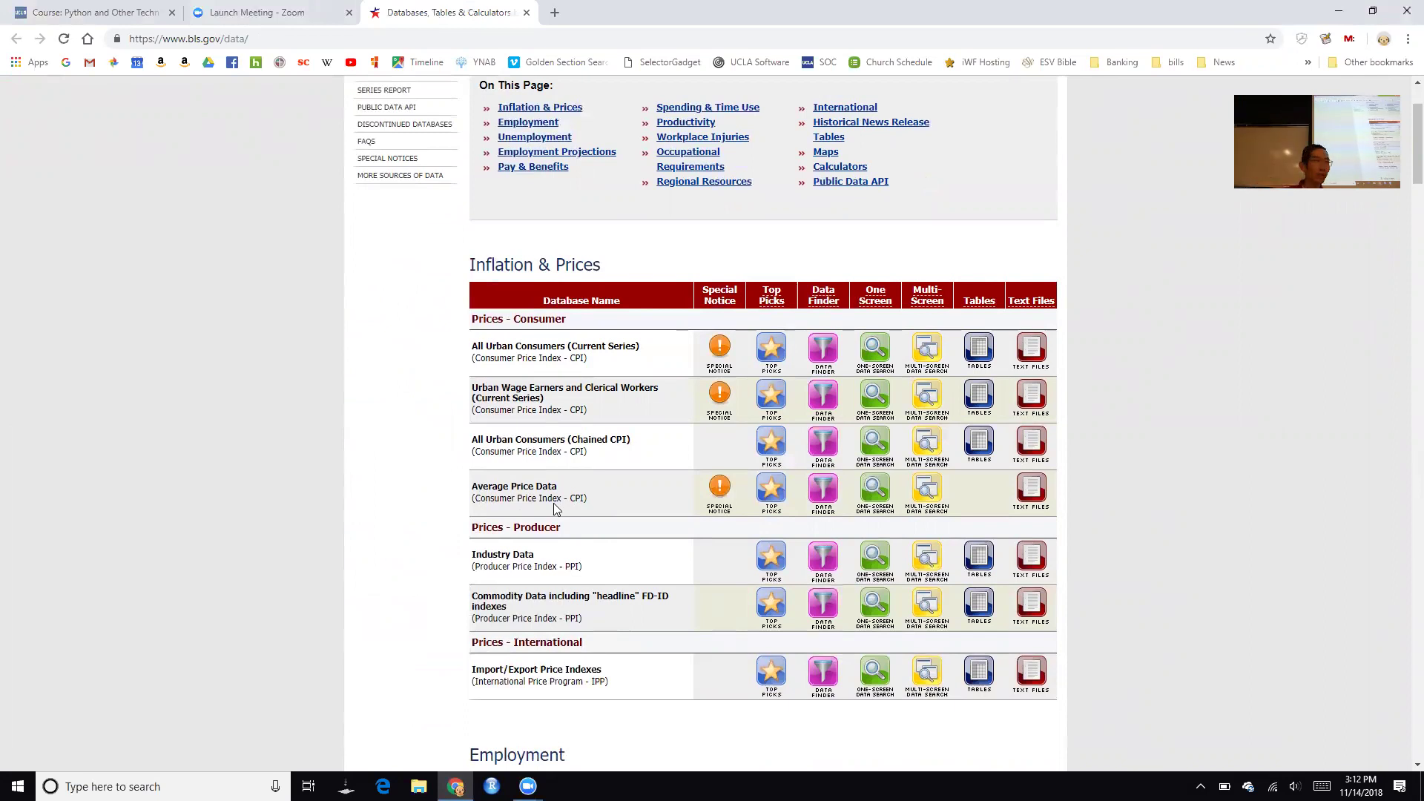
scroll(554, 508, up, 2)
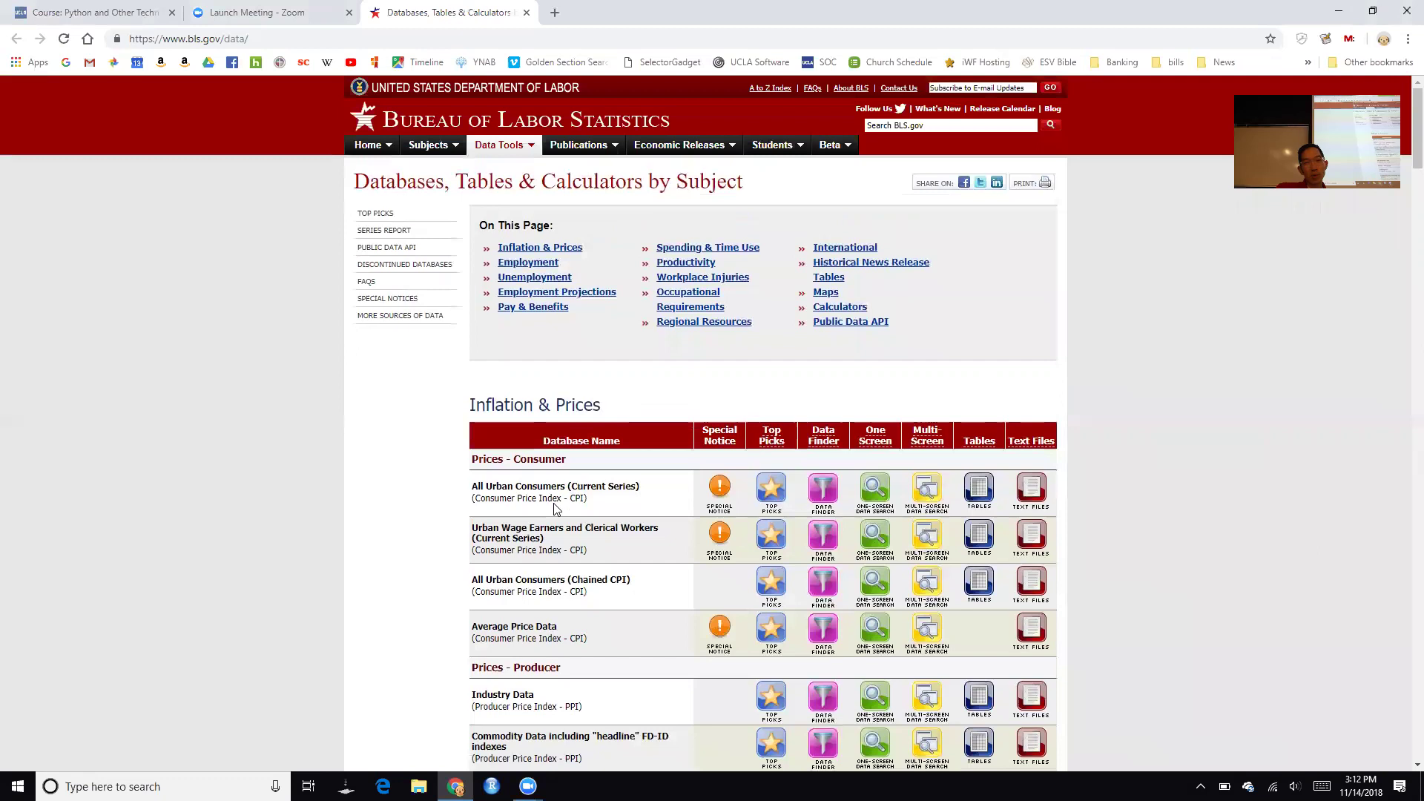
scroll(555, 505, down, 1)
scroll(555, 505, up, 1)
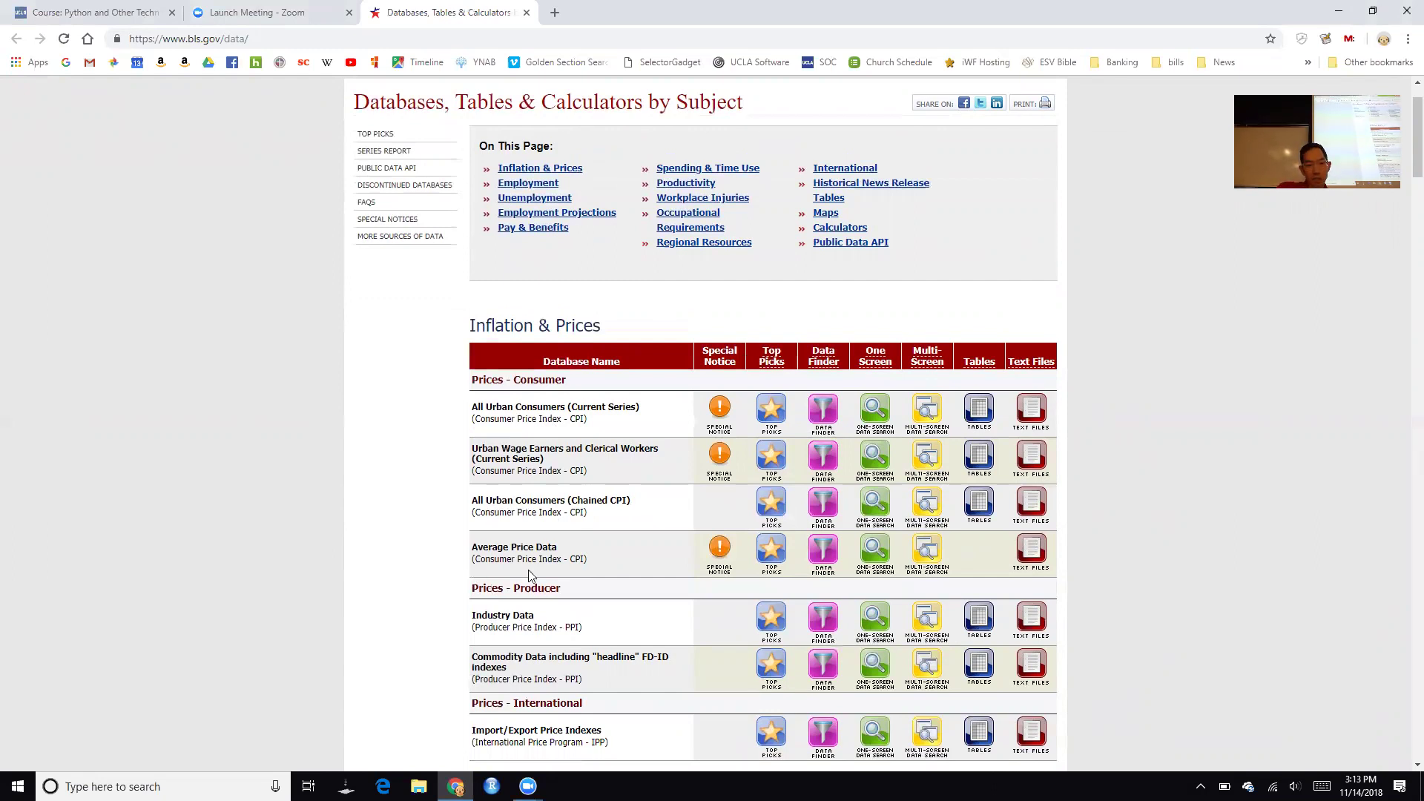
click(1038, 570)
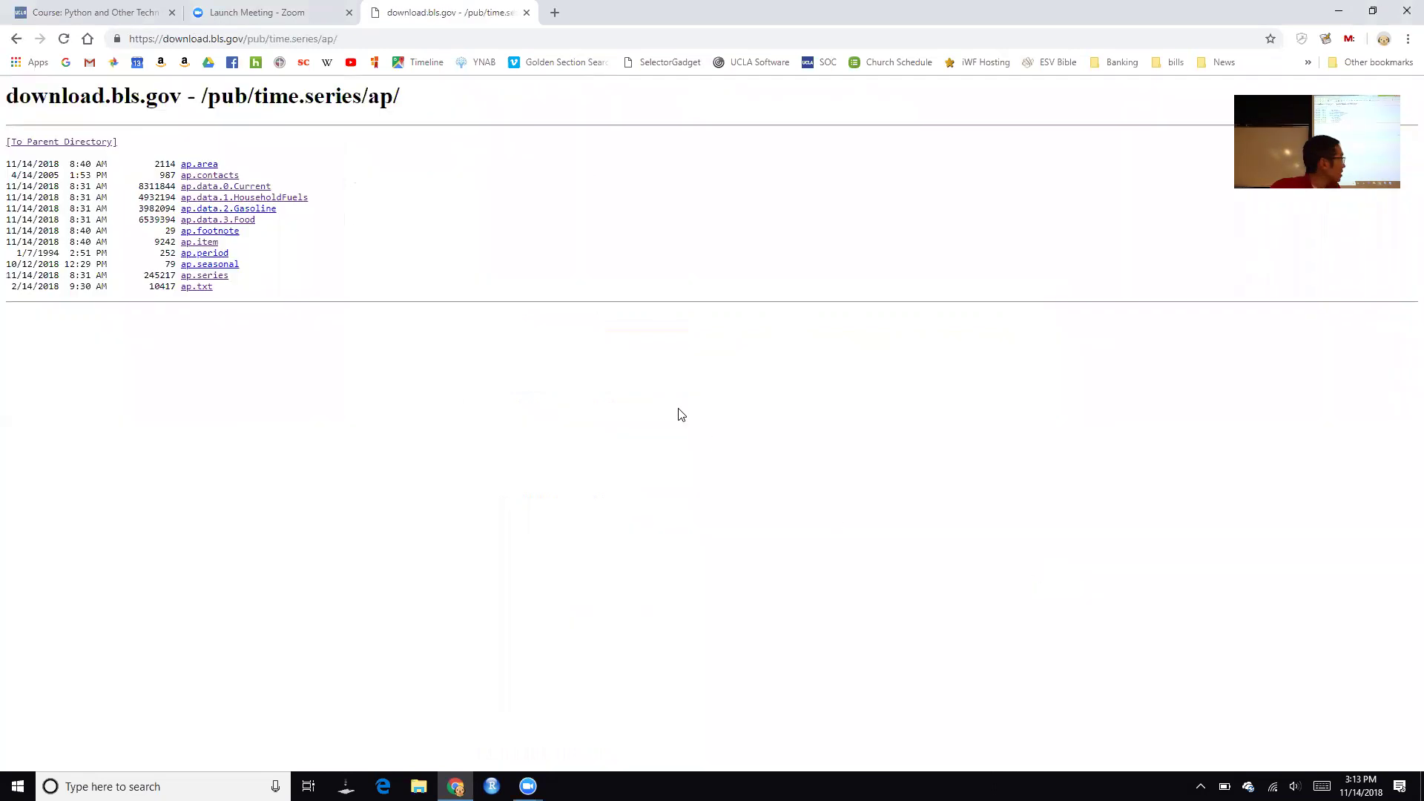
Return to the BLS databases page and reopen the text files directory for Average Price Data
click(23, 62)
click(17, 41)
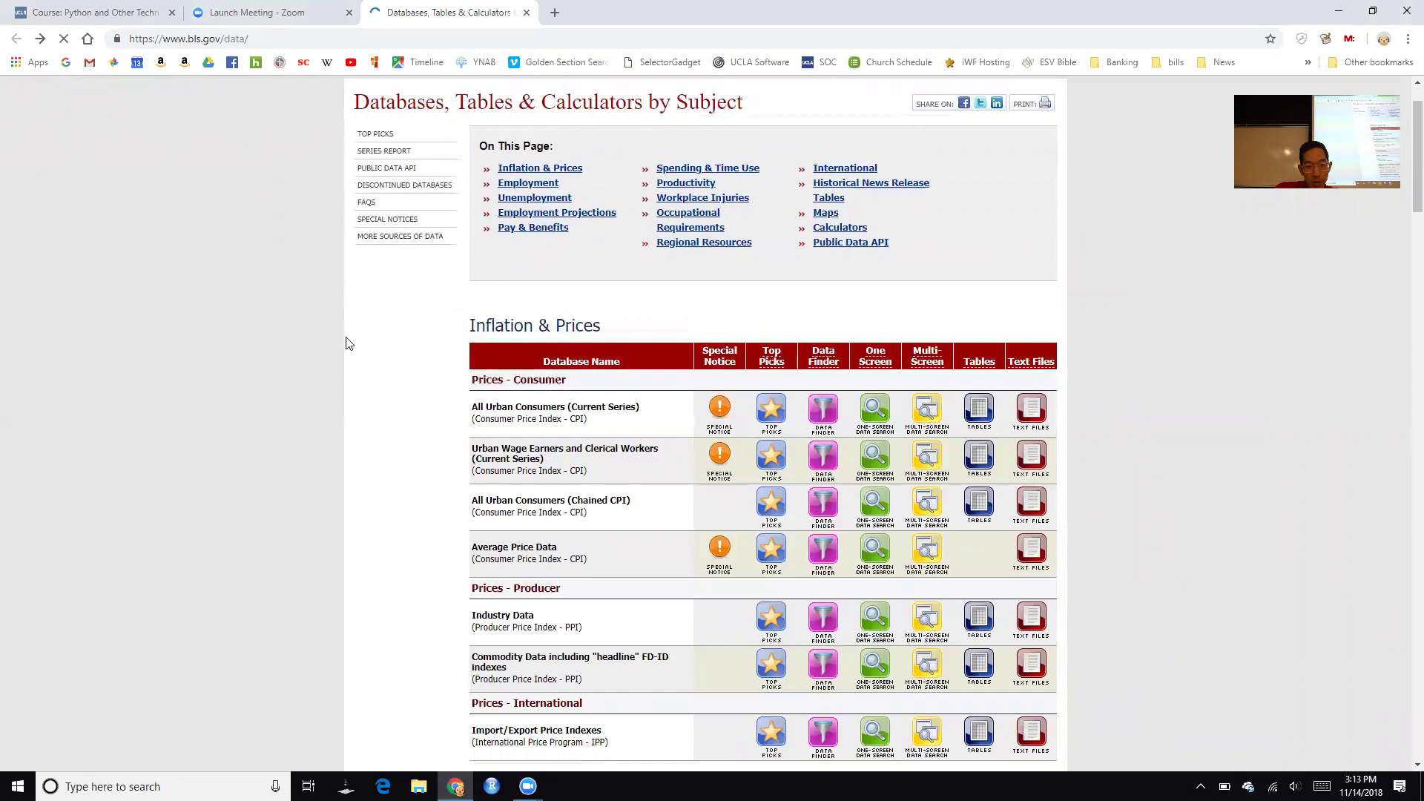
scroll(305, 360, down, 2)
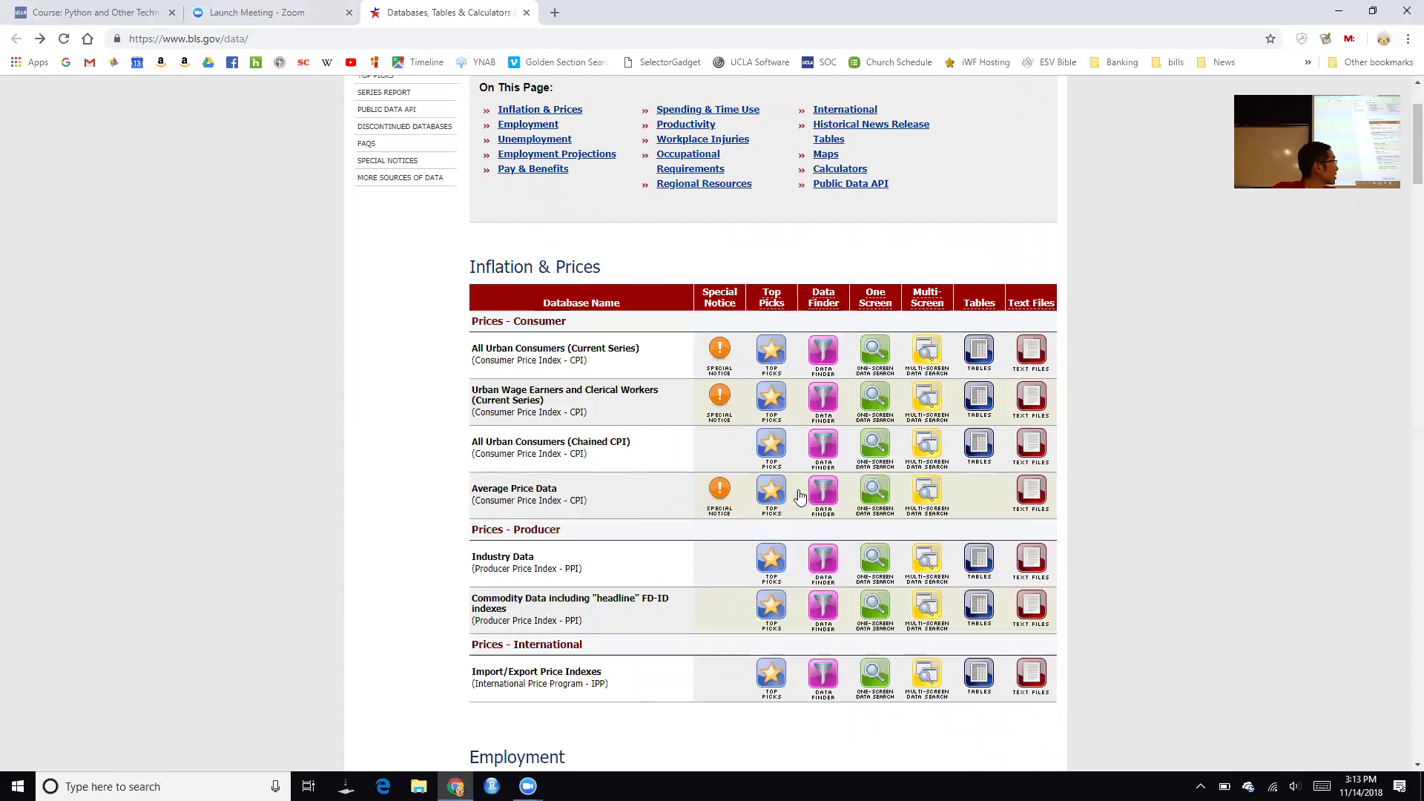
click(1034, 498)
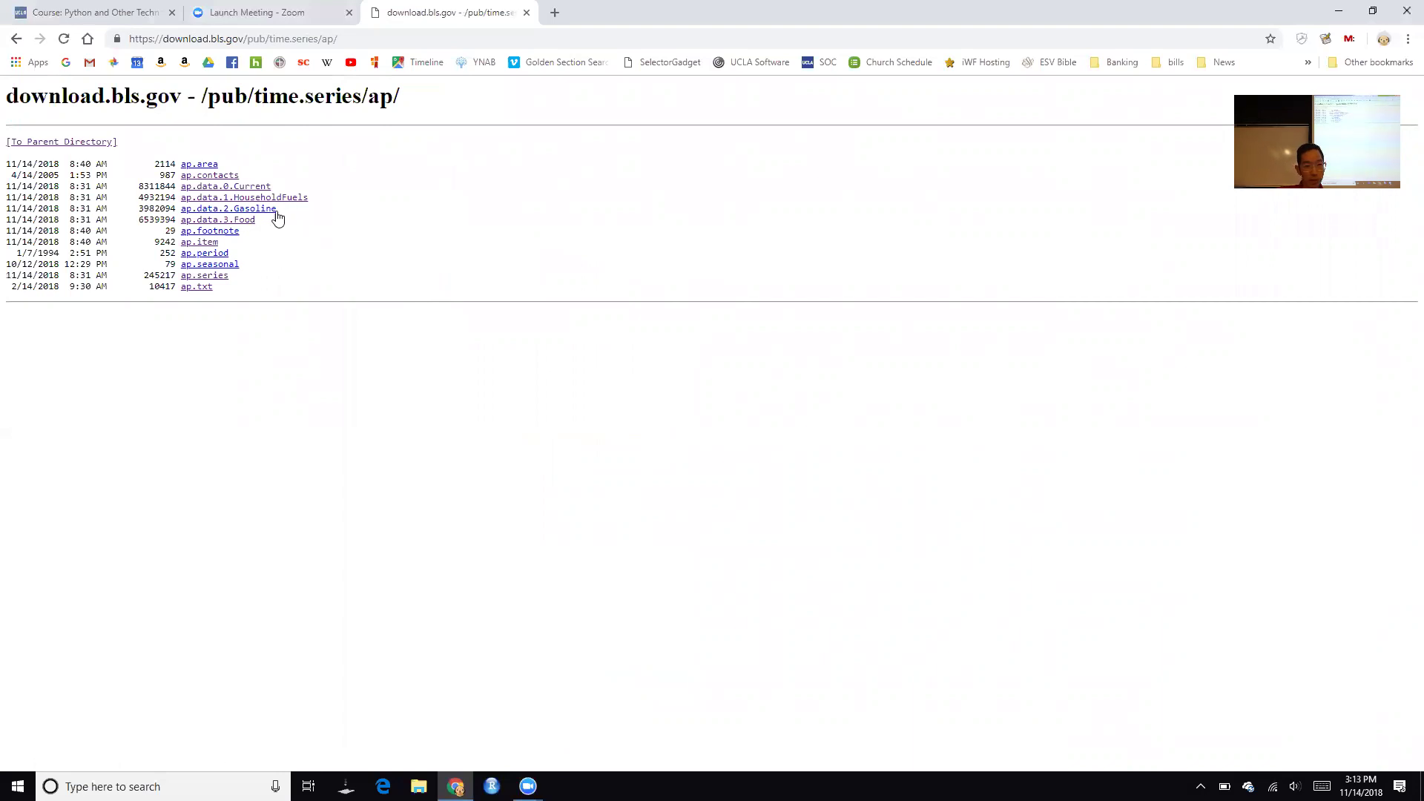
Open the ap.data.3.Food file and look through its price records from the header row down
click(247, 224)
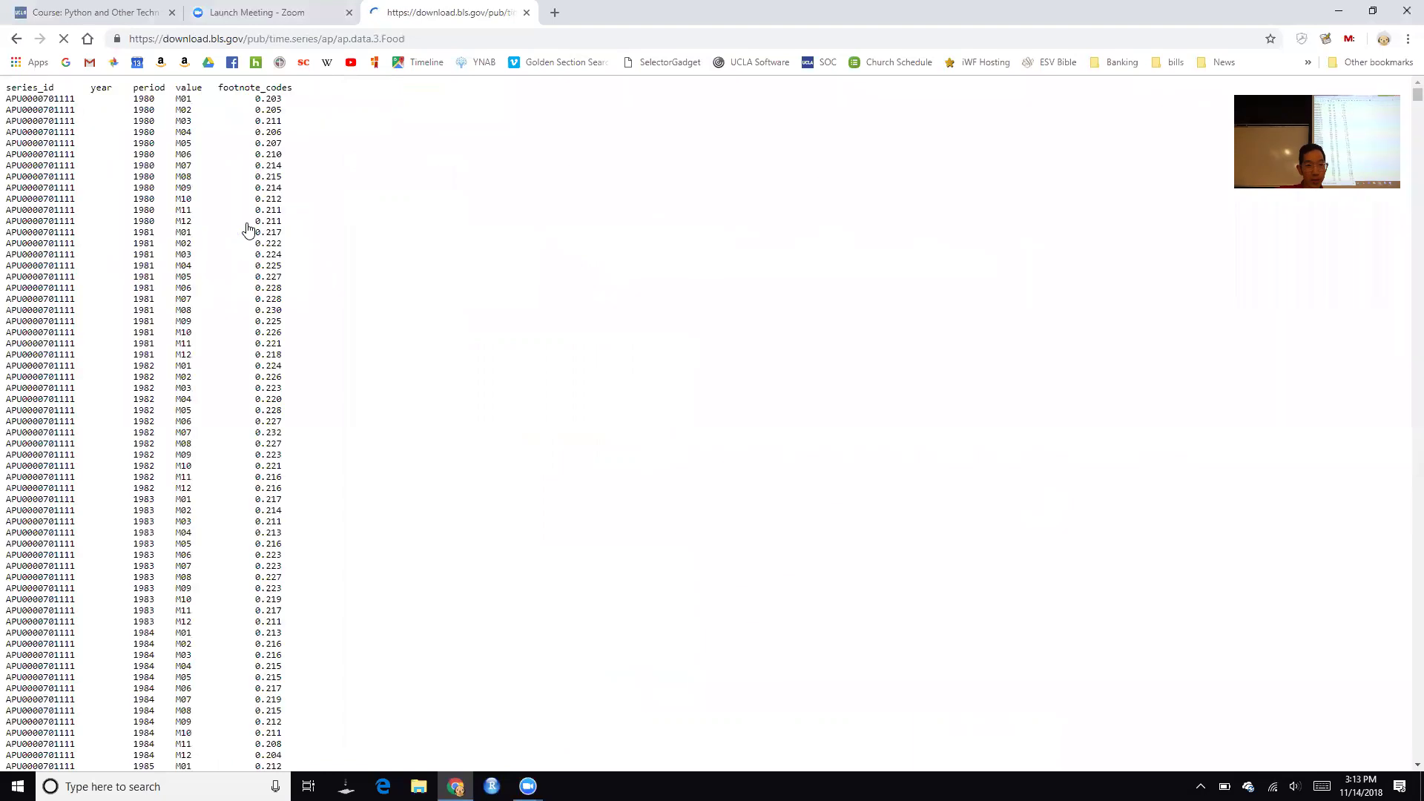
scroll(248, 230, down, 20)
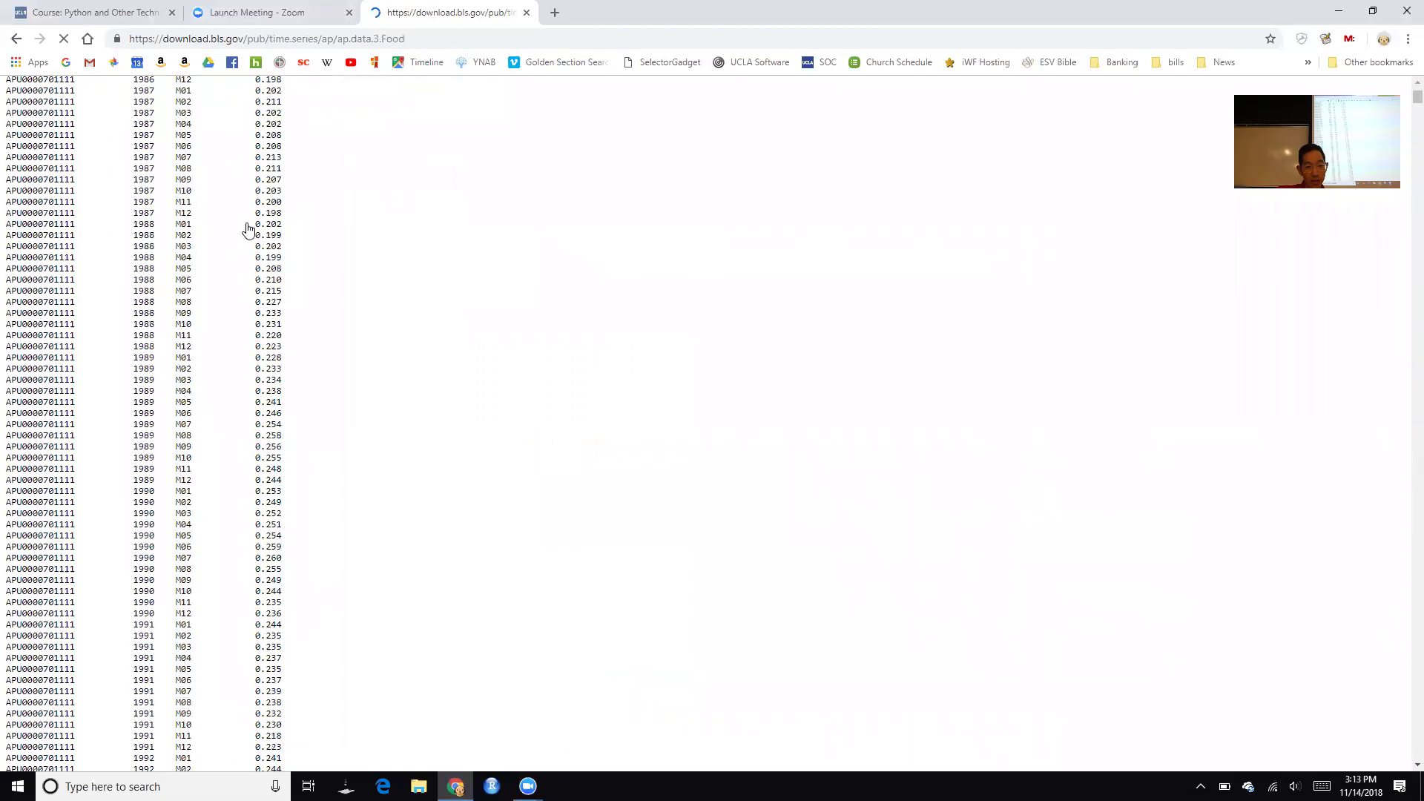
scroll(317, 351, down, 7)
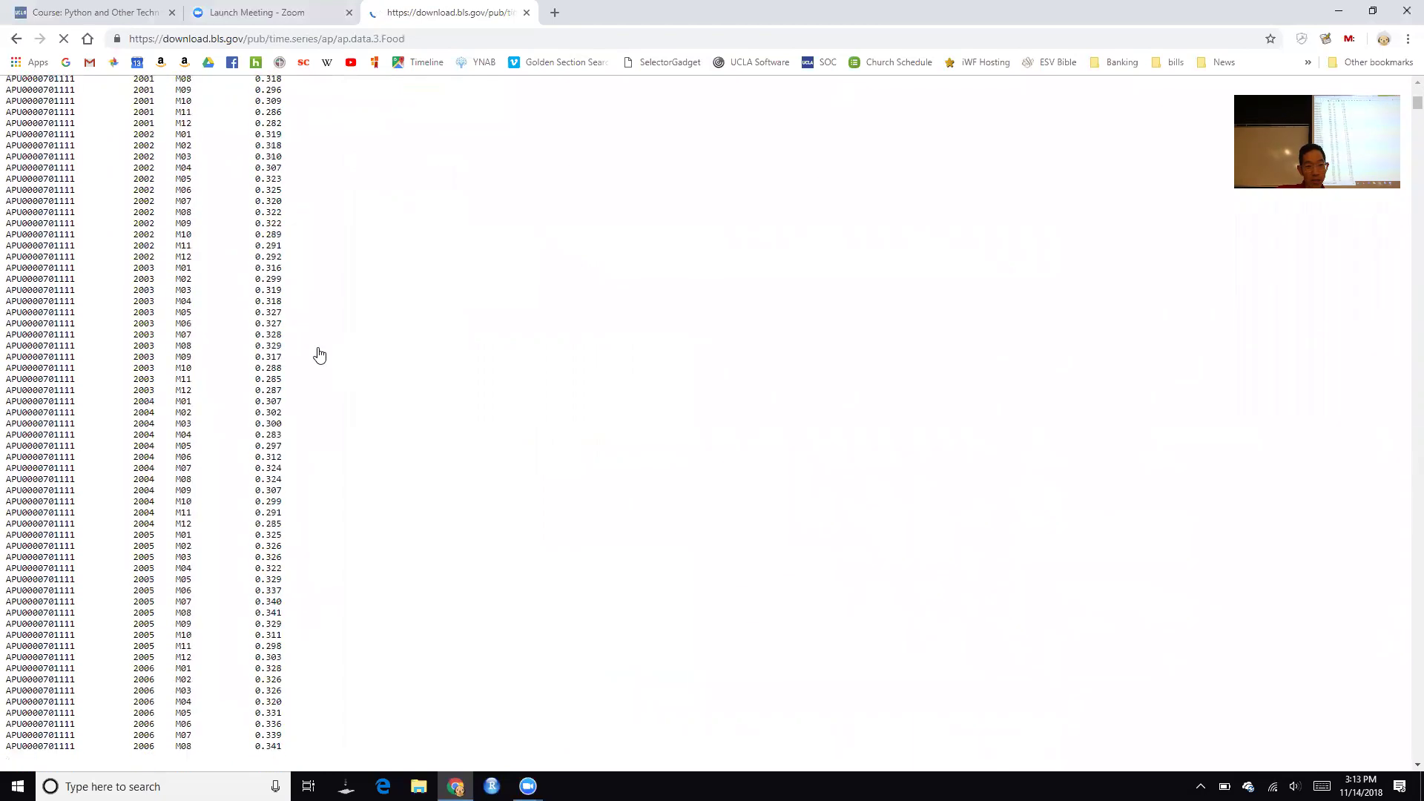
scroll(319, 355, up, 20)
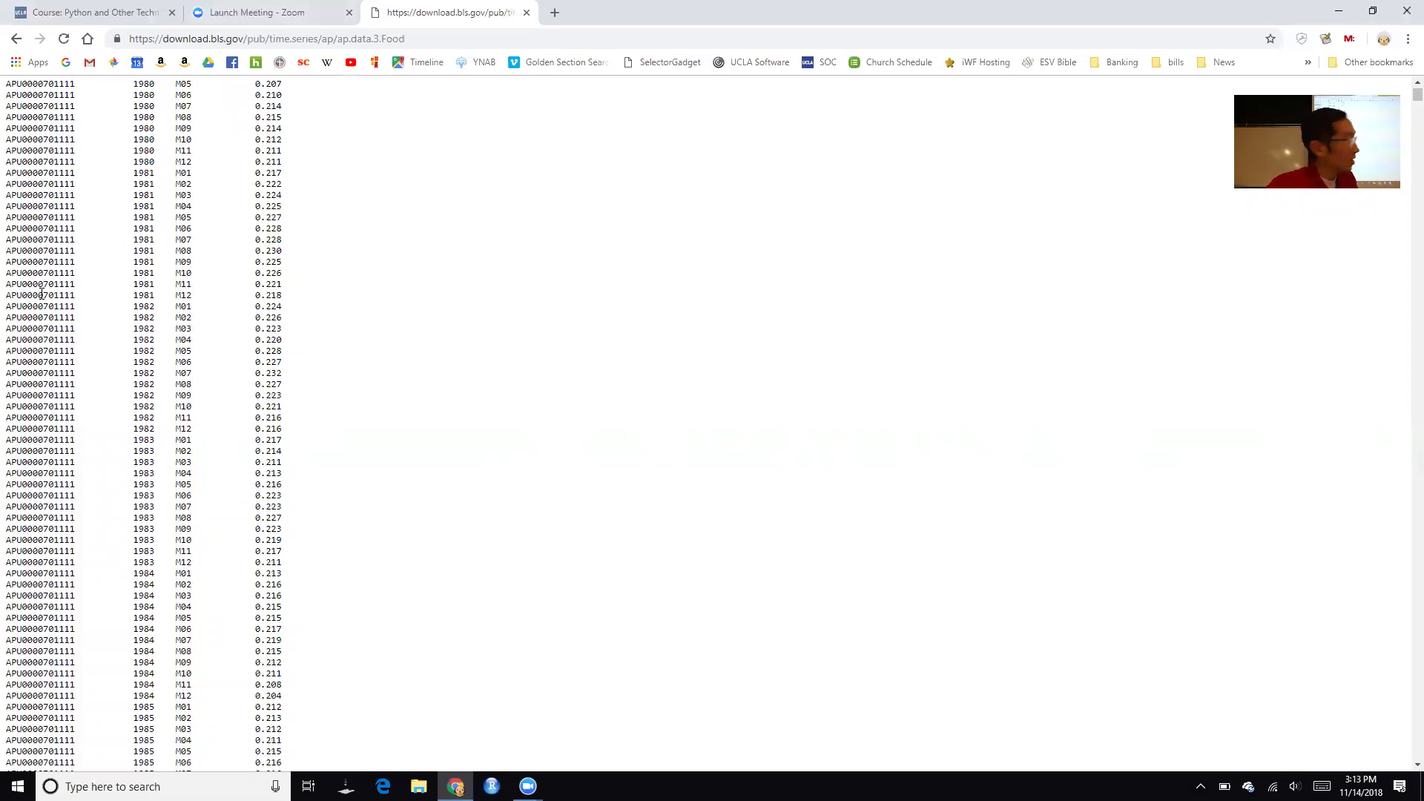
scroll(40, 293, up, 1)
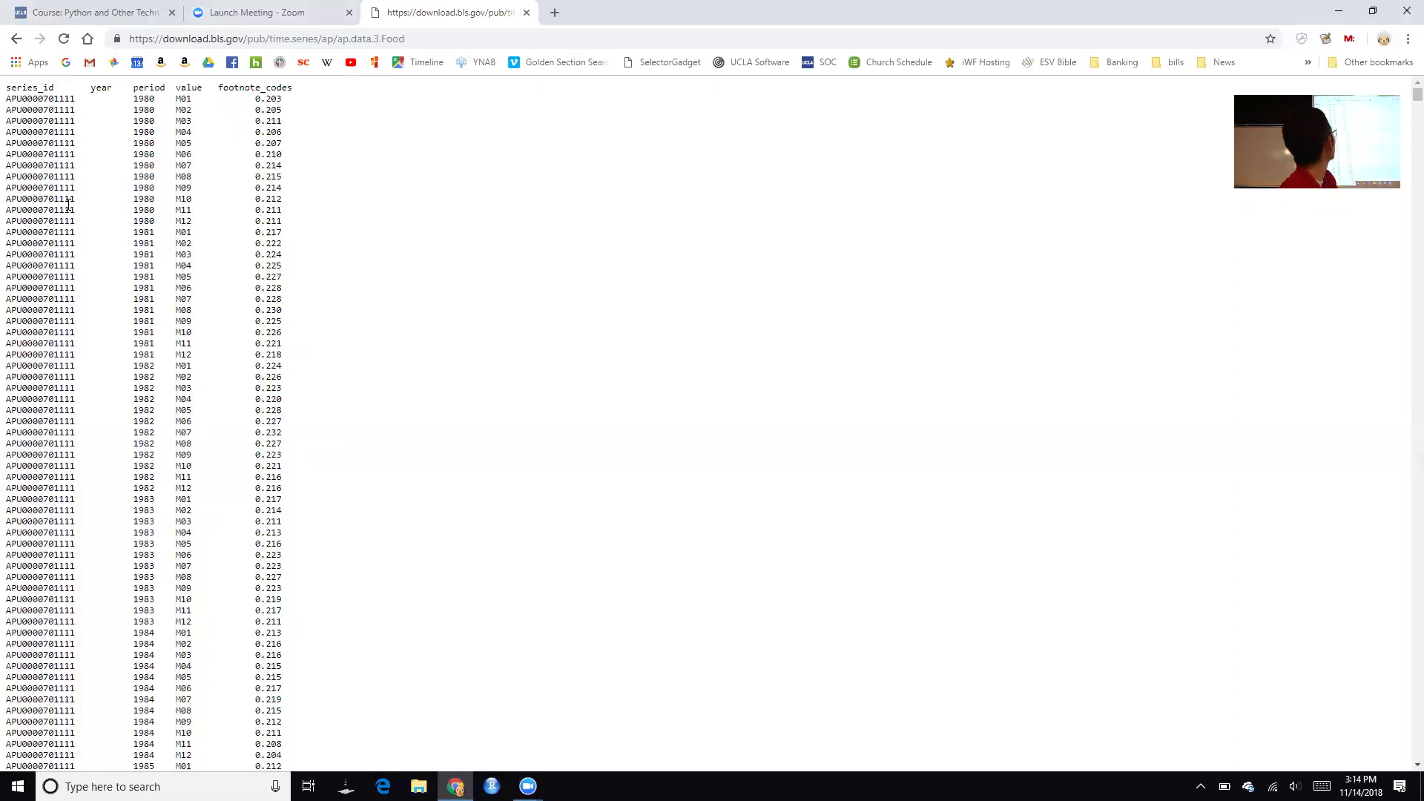
Enlarge the food data page for readability and highlight the series ID in the 1980 M07 row
key(ctrl+plus)
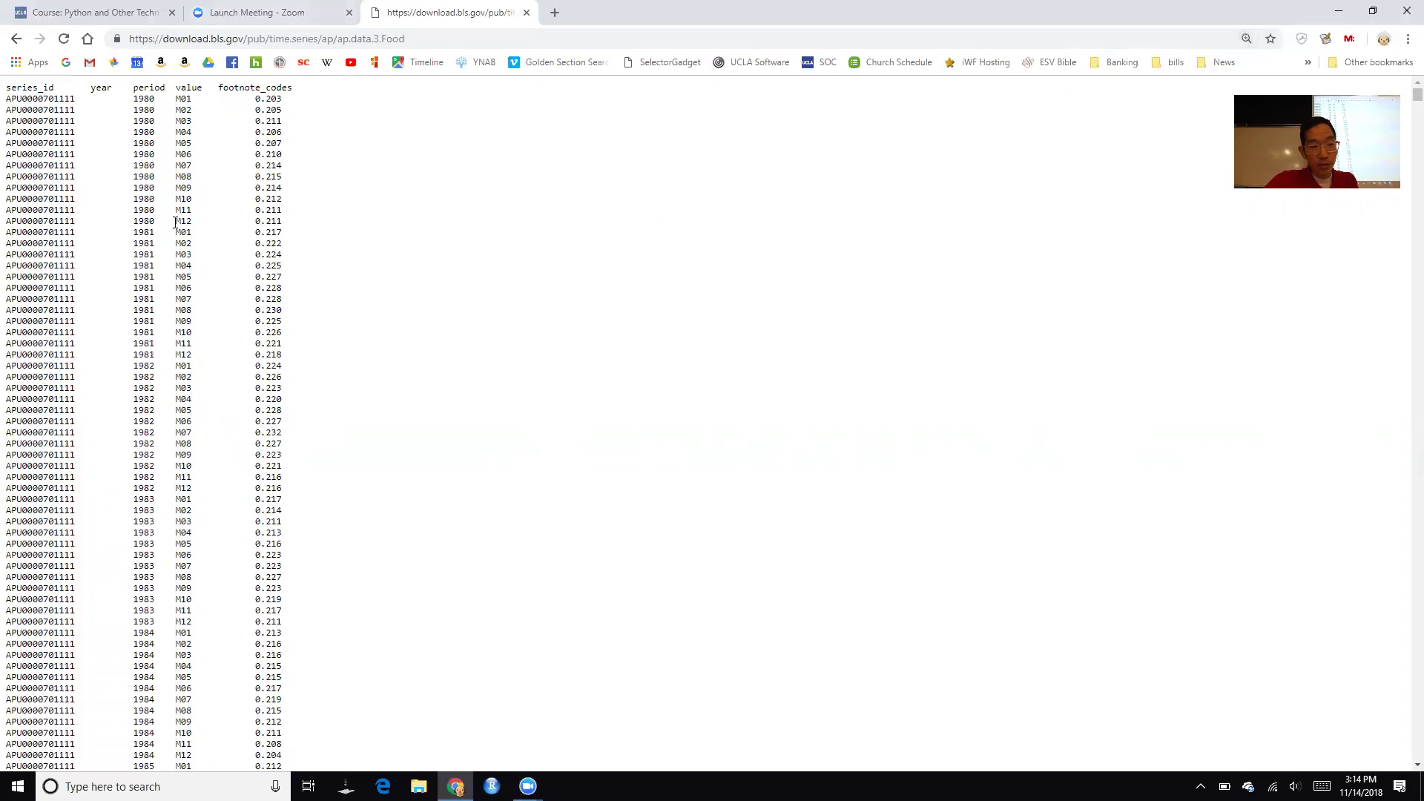
key(ctrl+plus)
key(ctrl+plus)
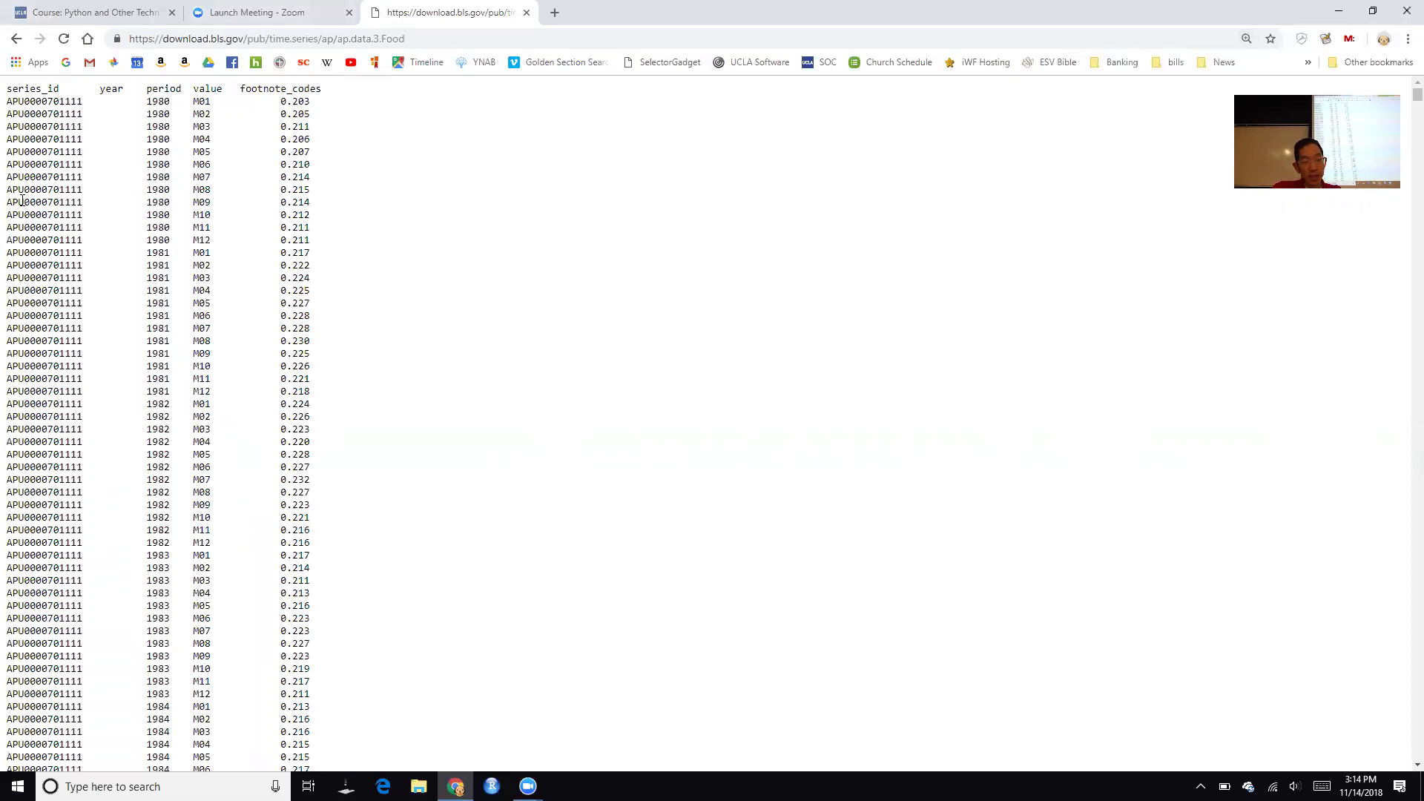
key(ctrl+plus)
double_click(20, 190)
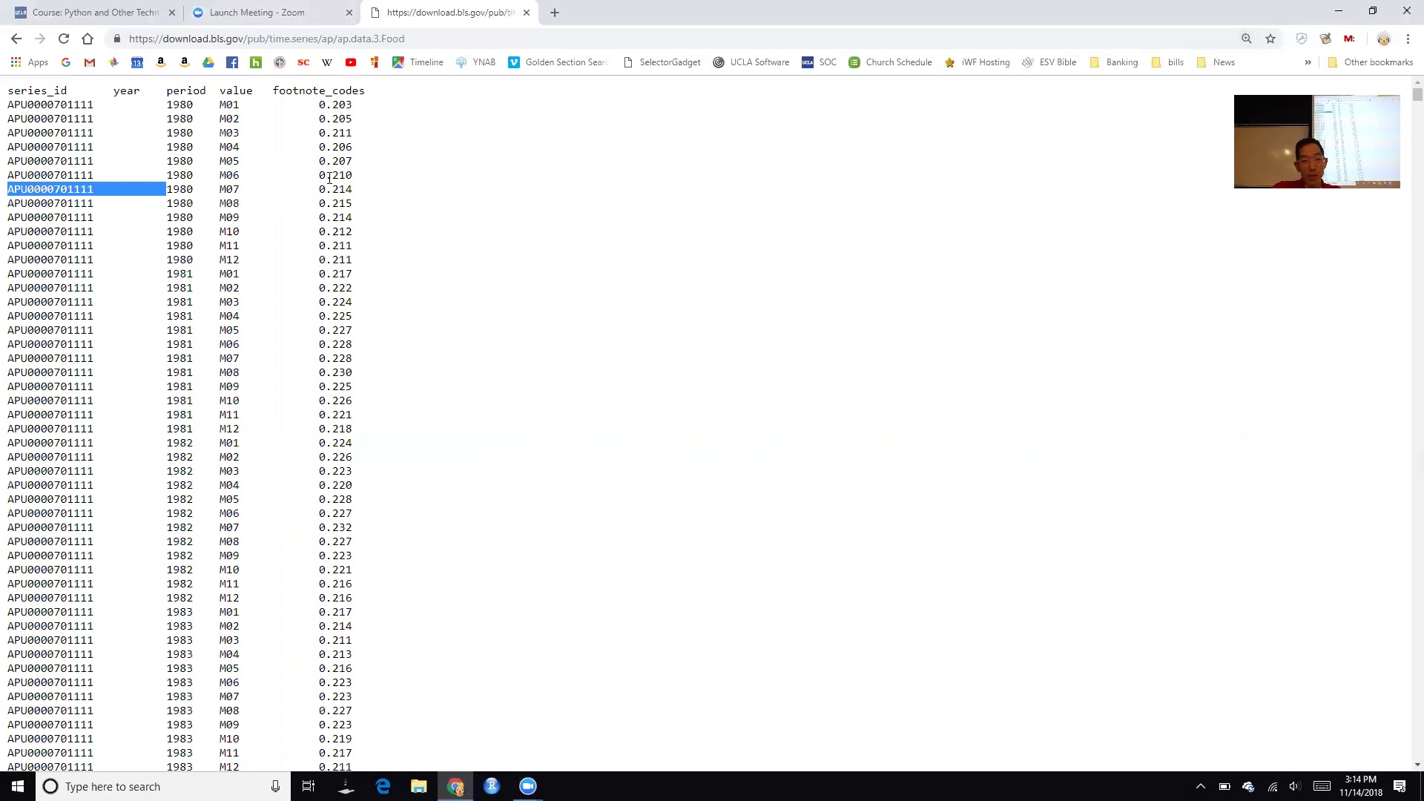
Go back to the BLS databases page, reopen the Average Price Data text files and view ap.data.3.Food again
click(16, 42)
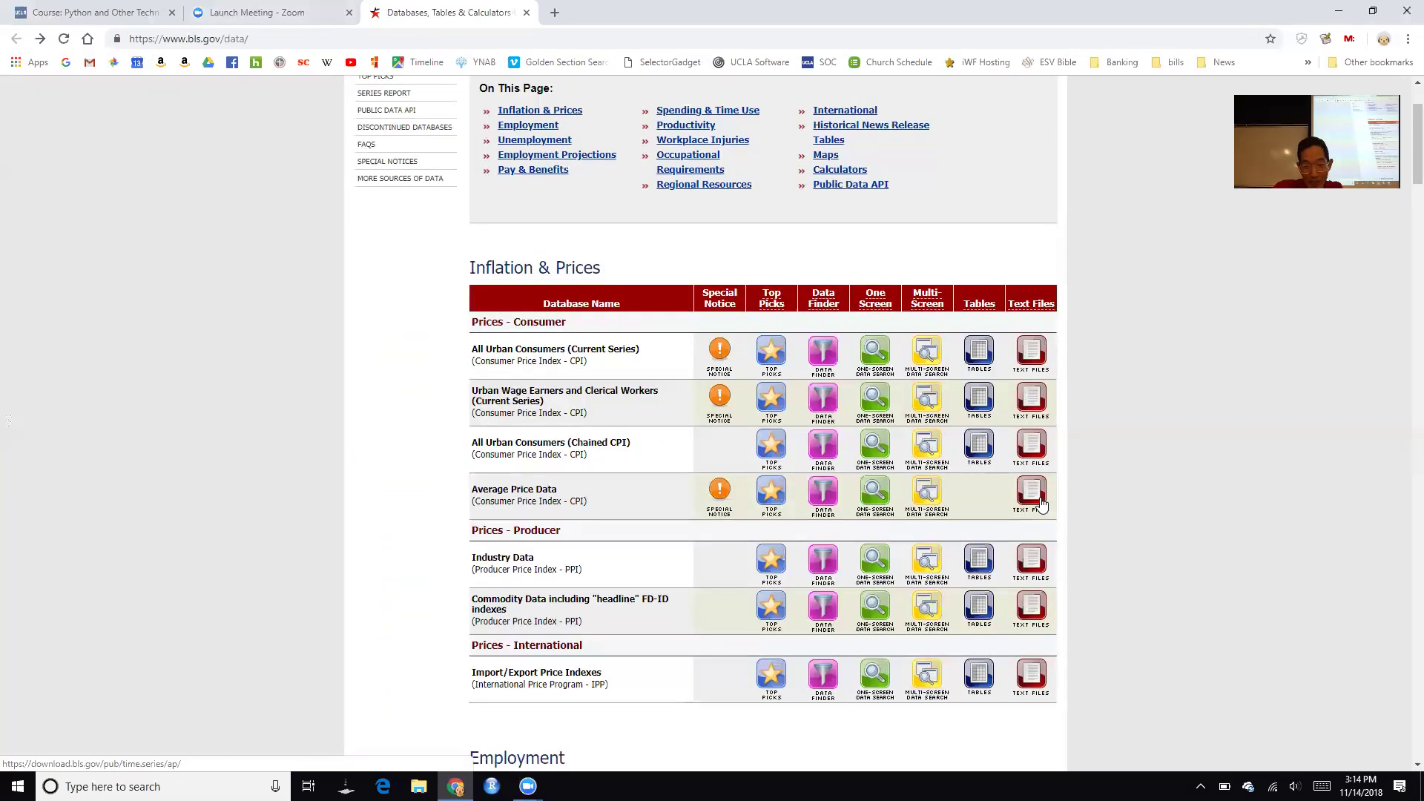
click(1032, 493)
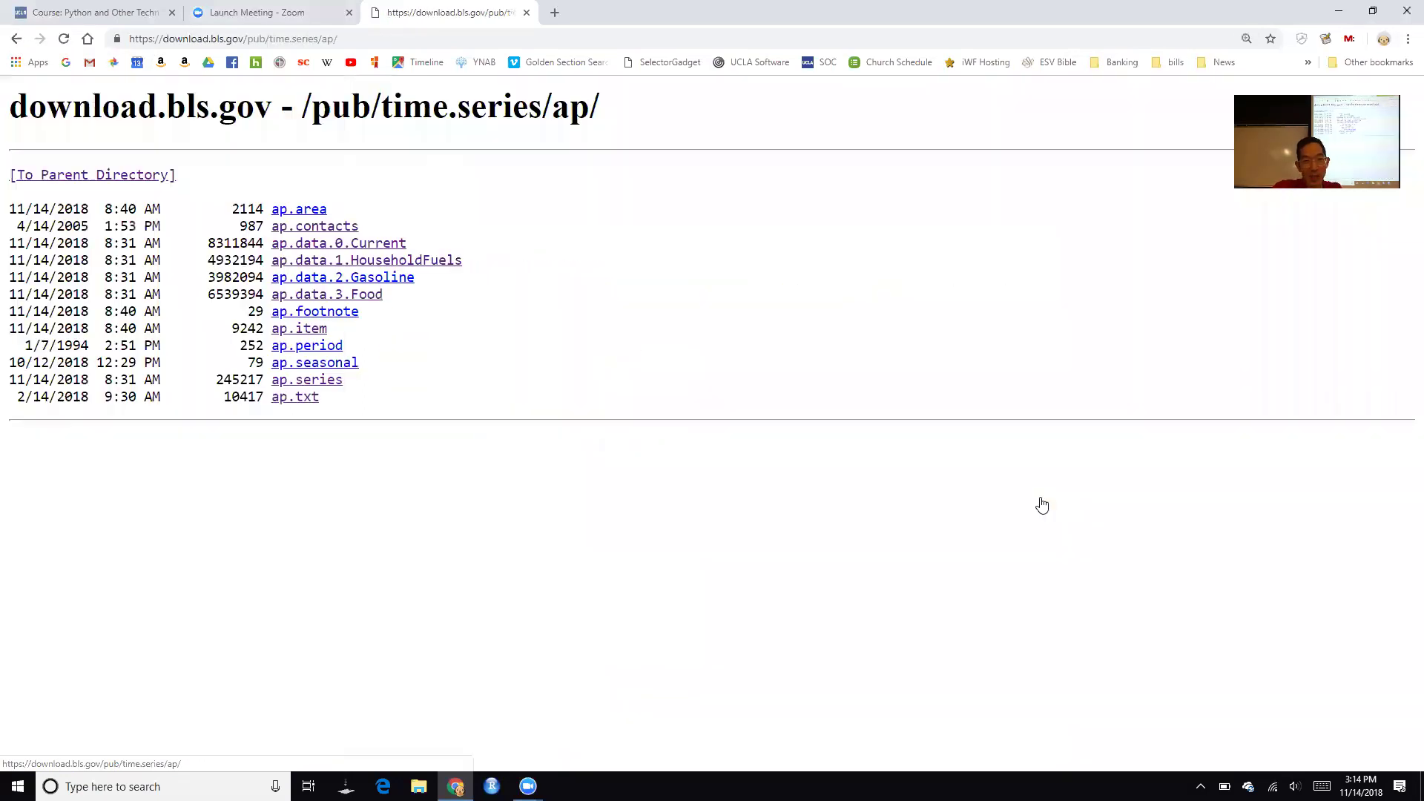
click(370, 295)
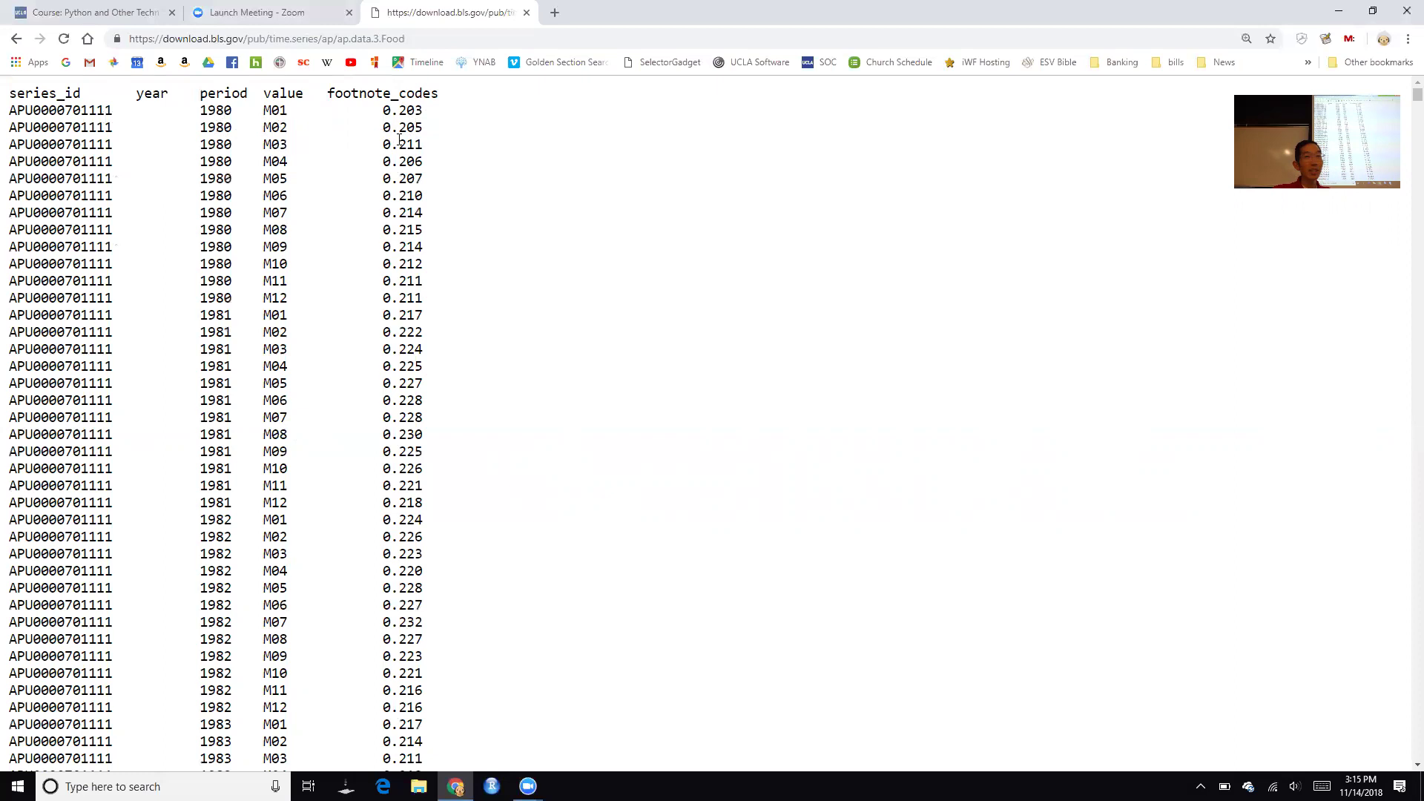
Open the ap.item file, look through its item codes and names, and return to the file directory
click(15, 40)
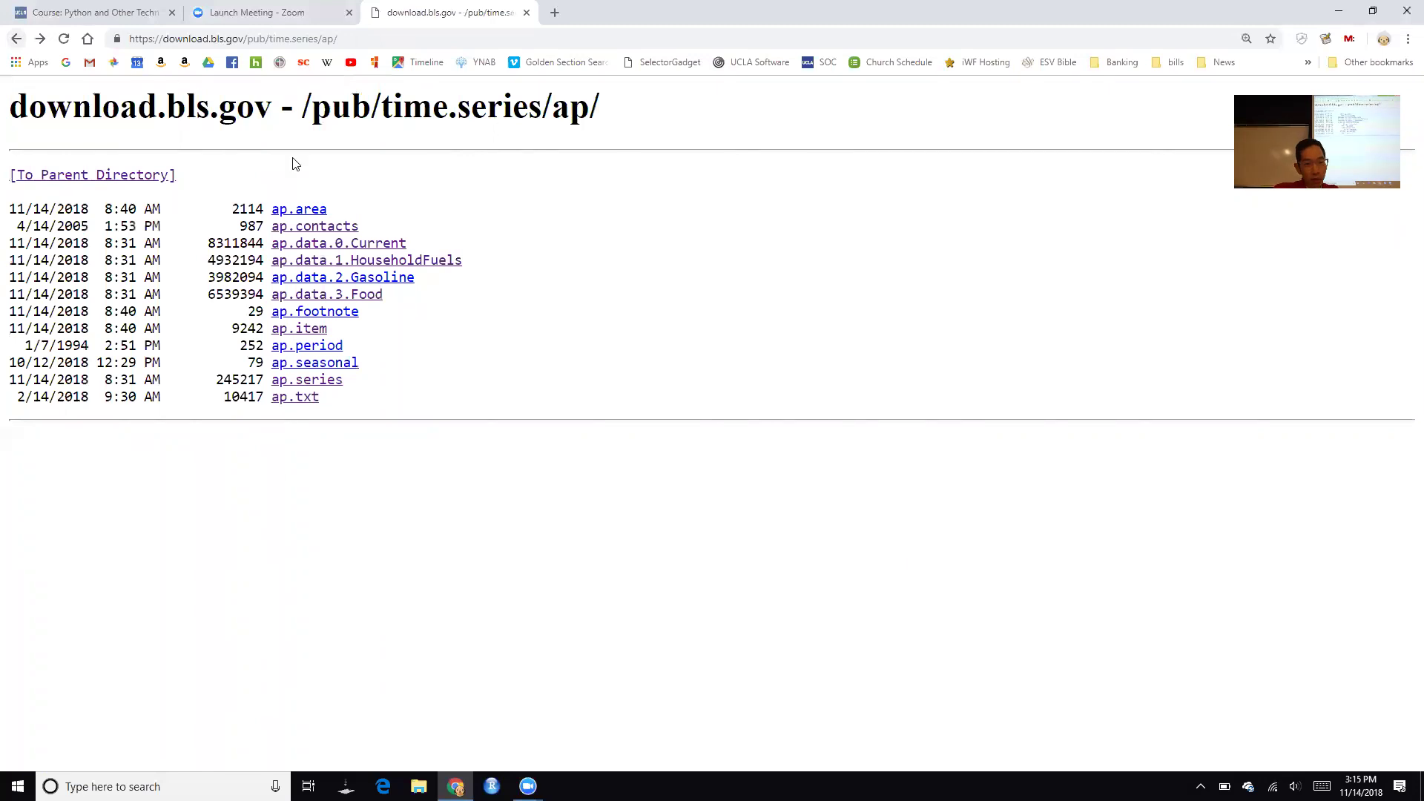
click(287, 333)
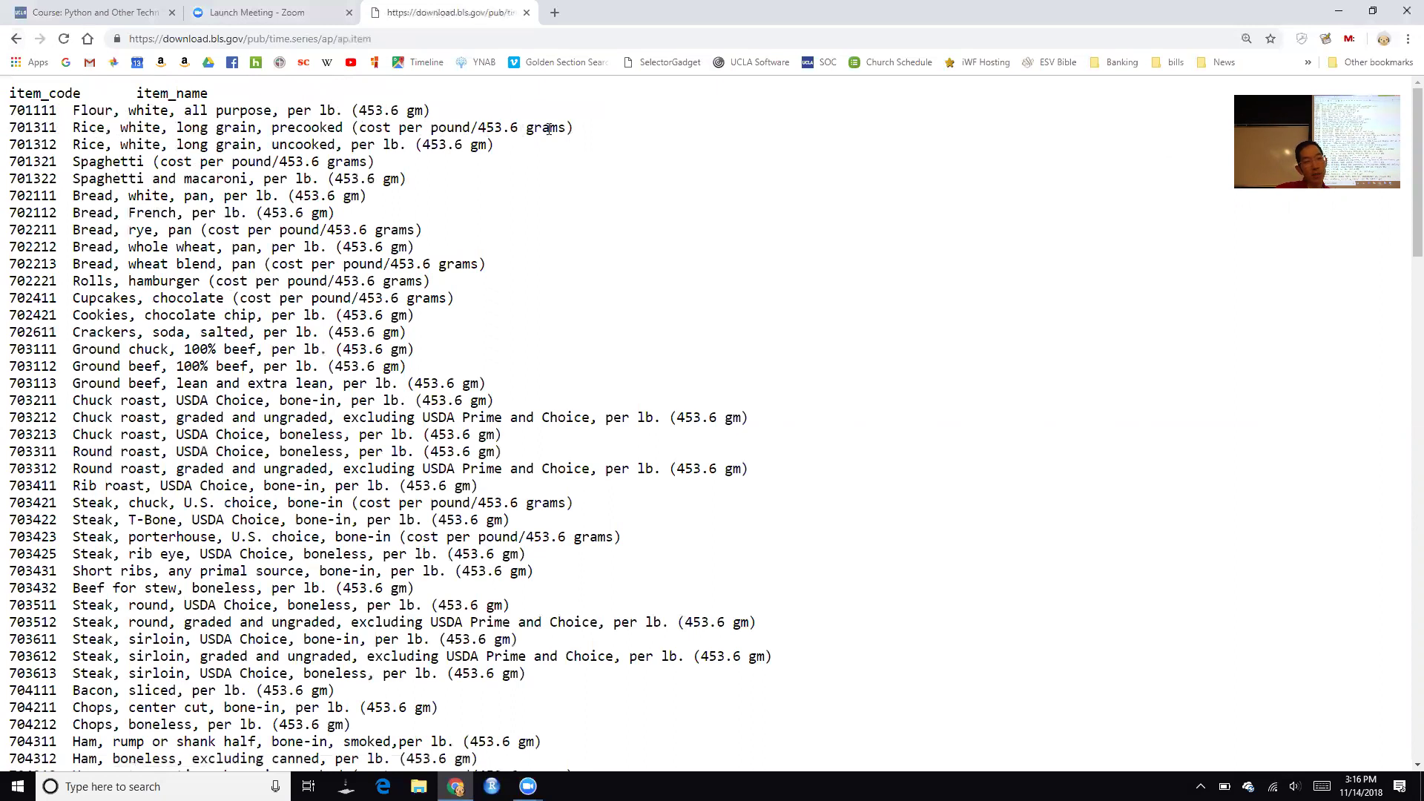
scroll(48, 356, down, 12)
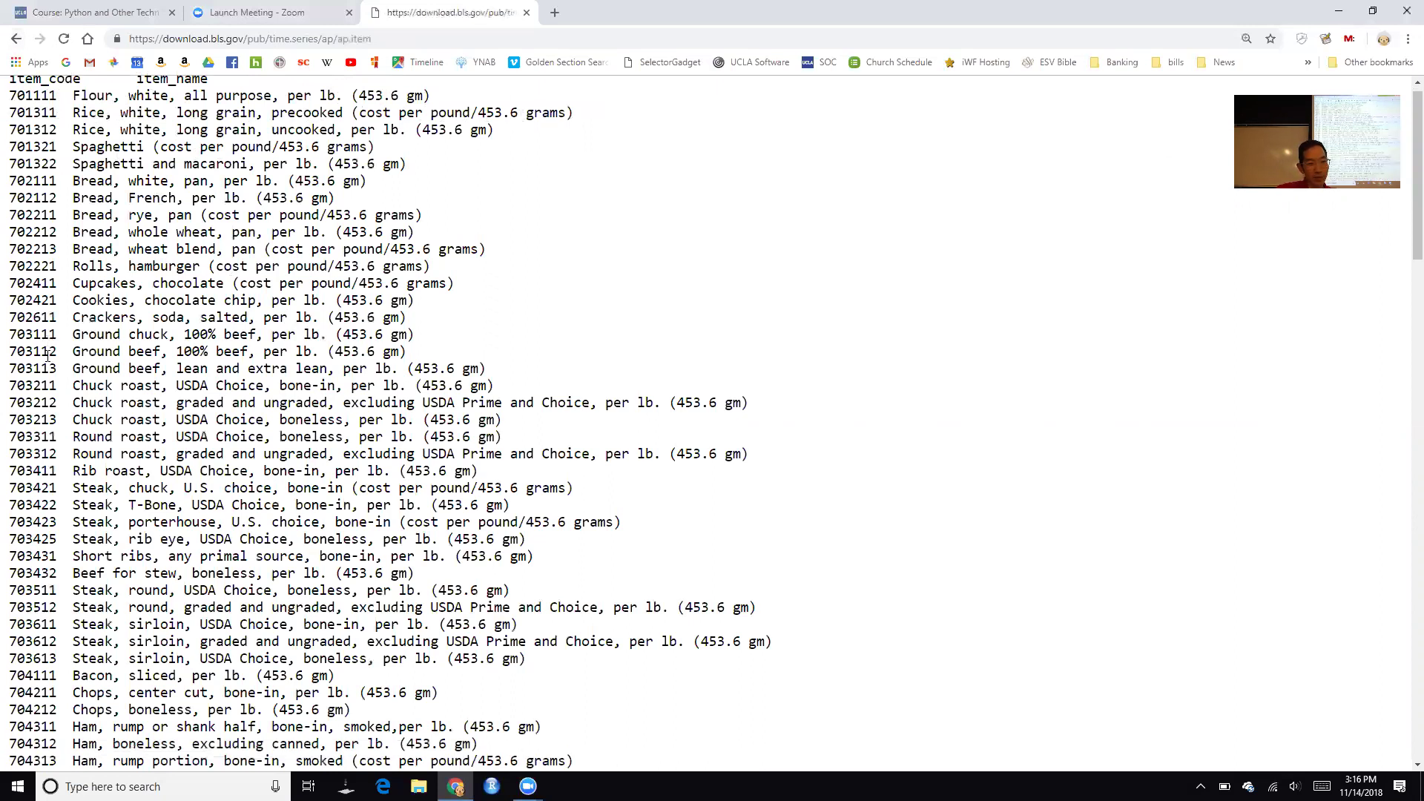
scroll(48, 356, down, 2)
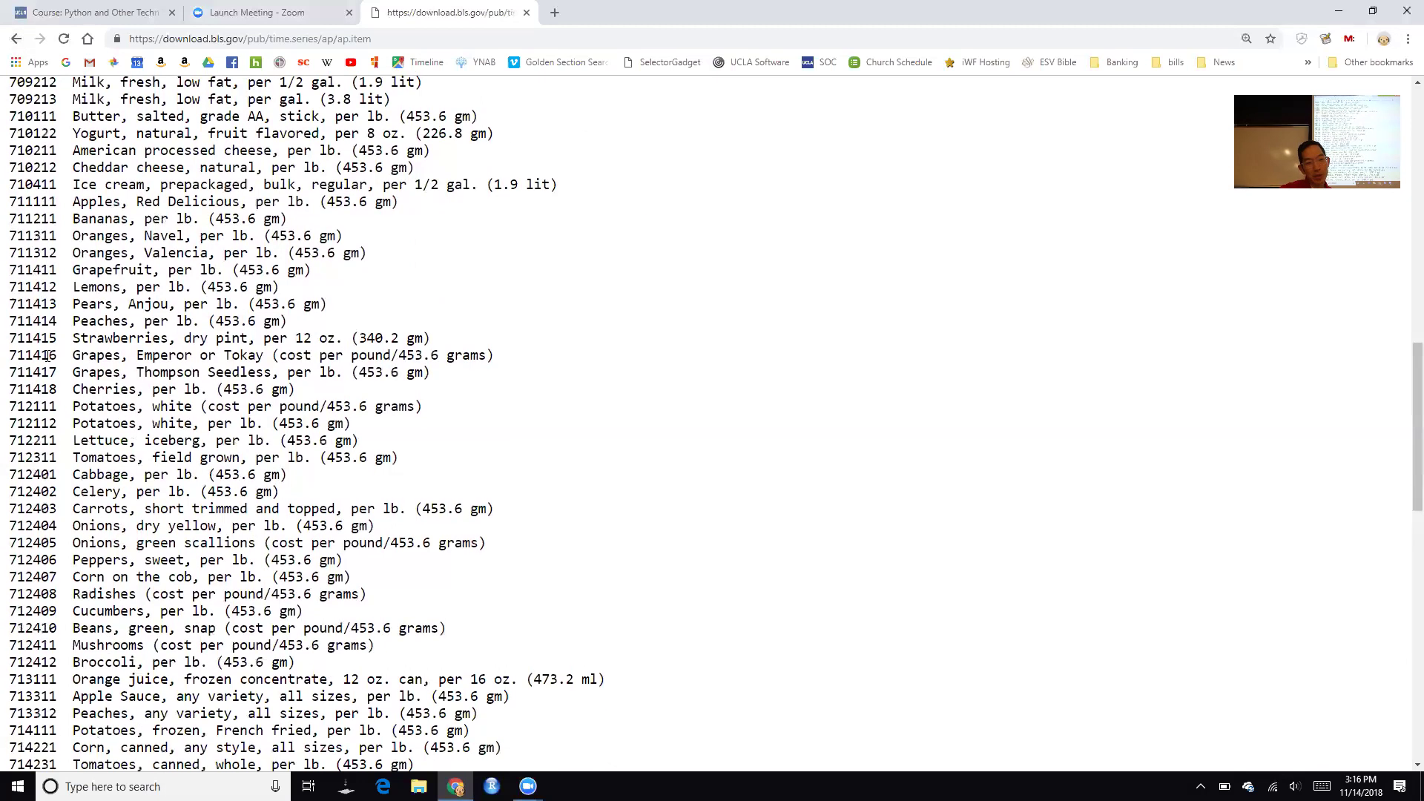
scroll(35, 628, down, 9)
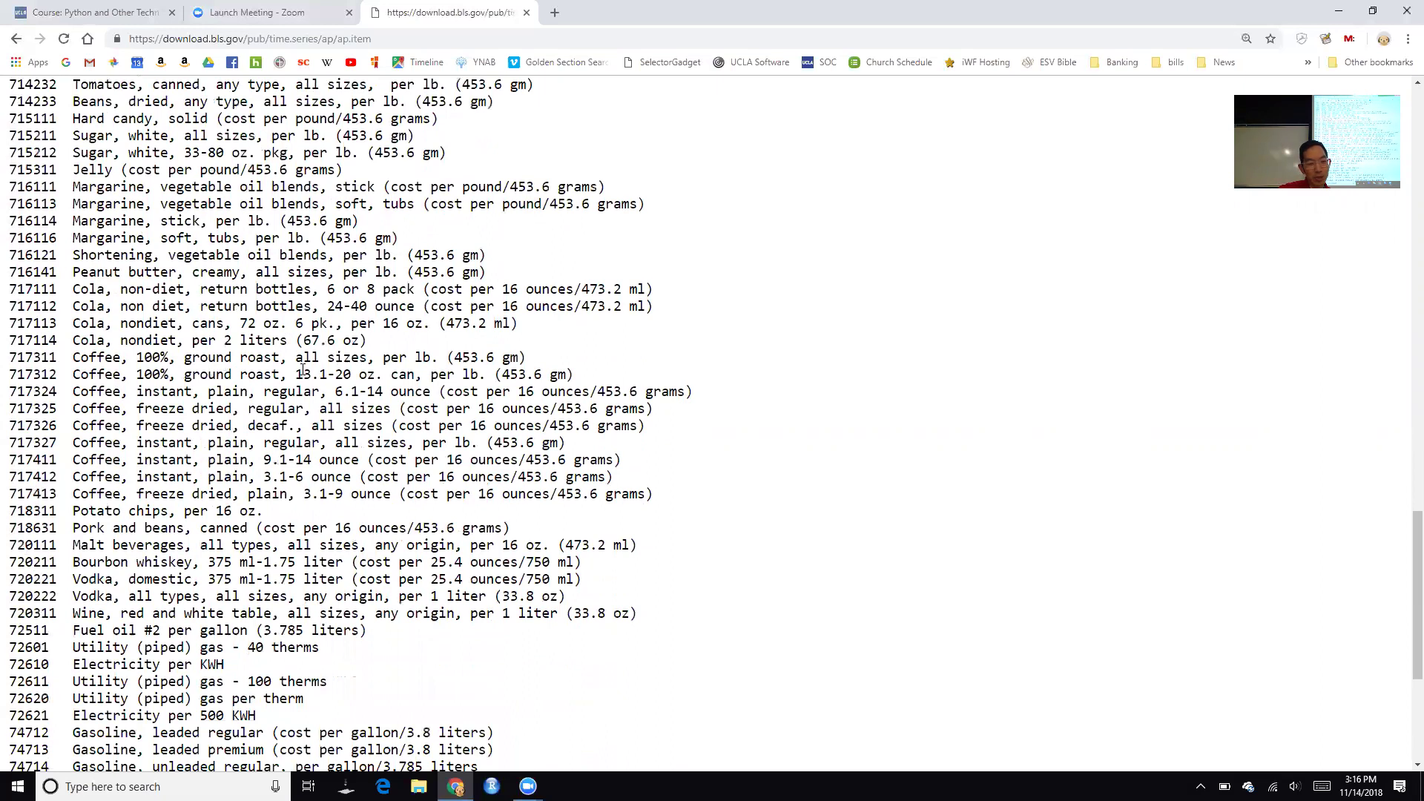
scroll(146, 581, down, 6)
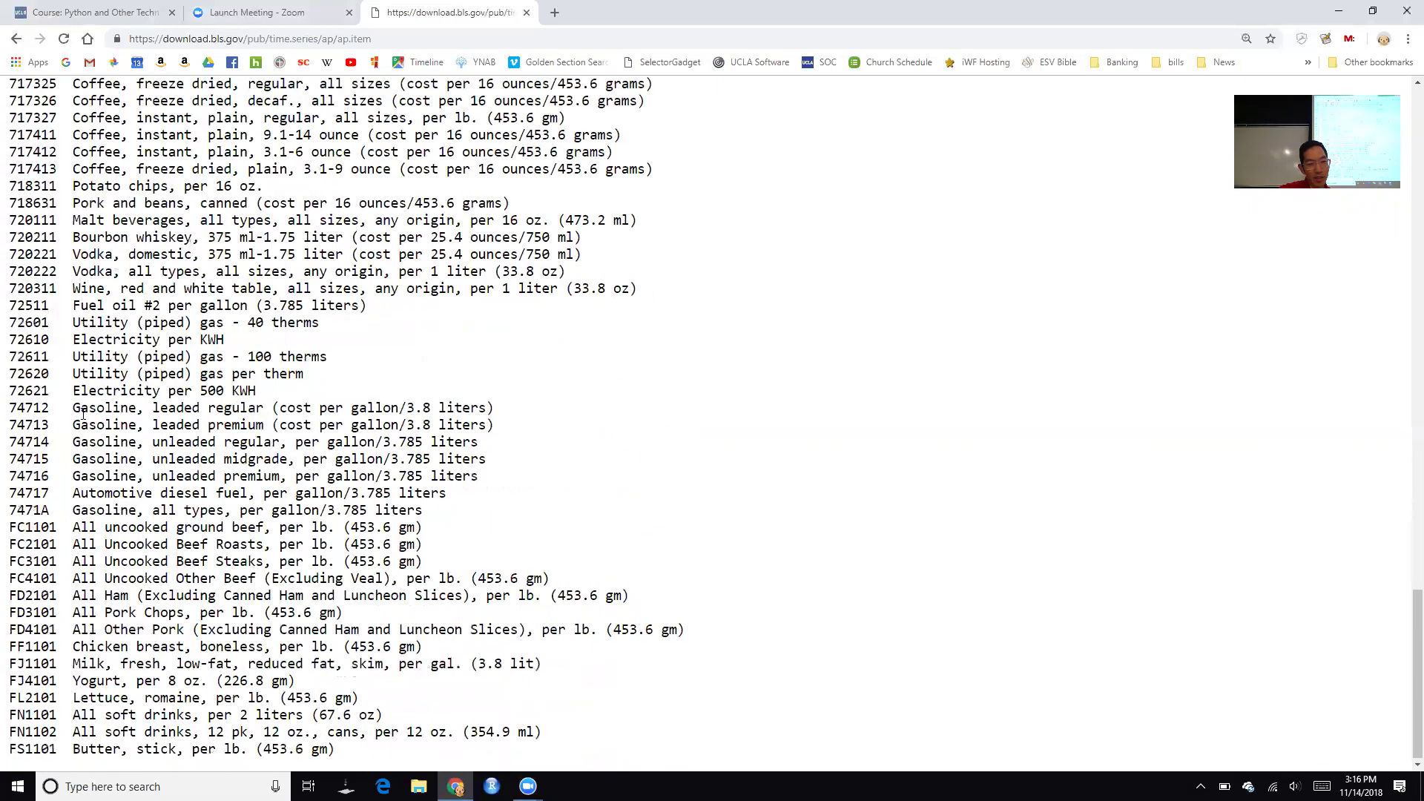
scroll(86, 313, up, 3)
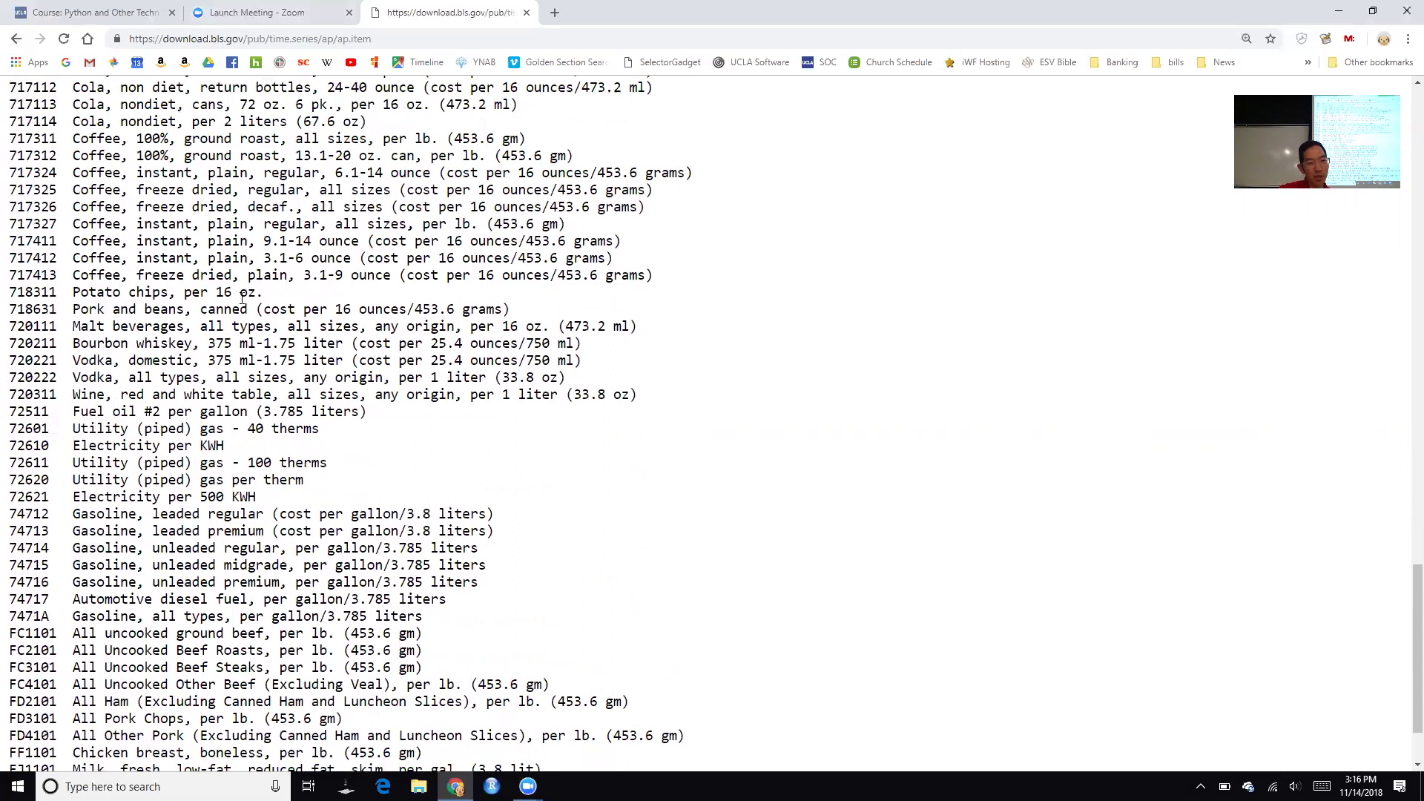
click(16, 38)
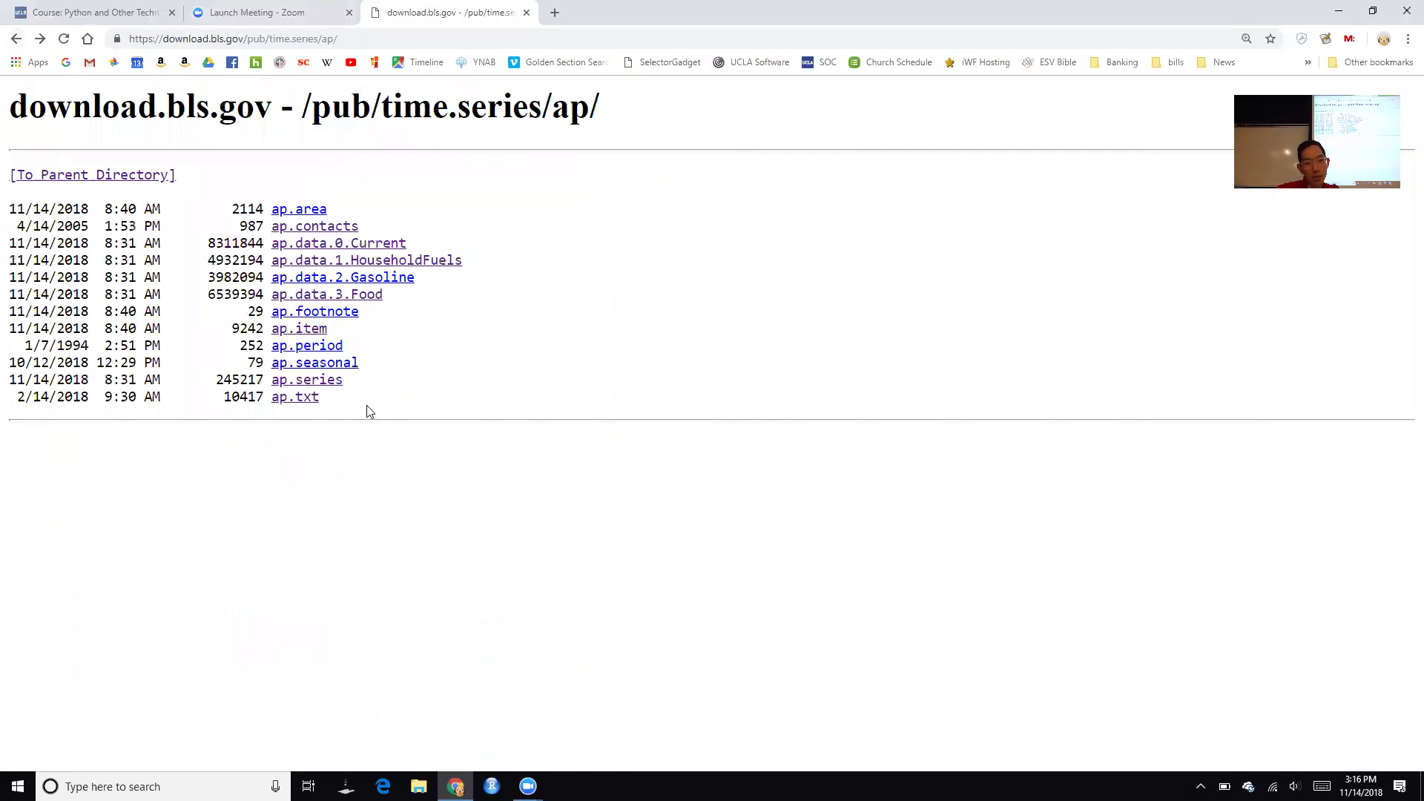
Open the ap.txt documentation file and read through its sections to the series_id breakdown in Section 4
click(296, 399)
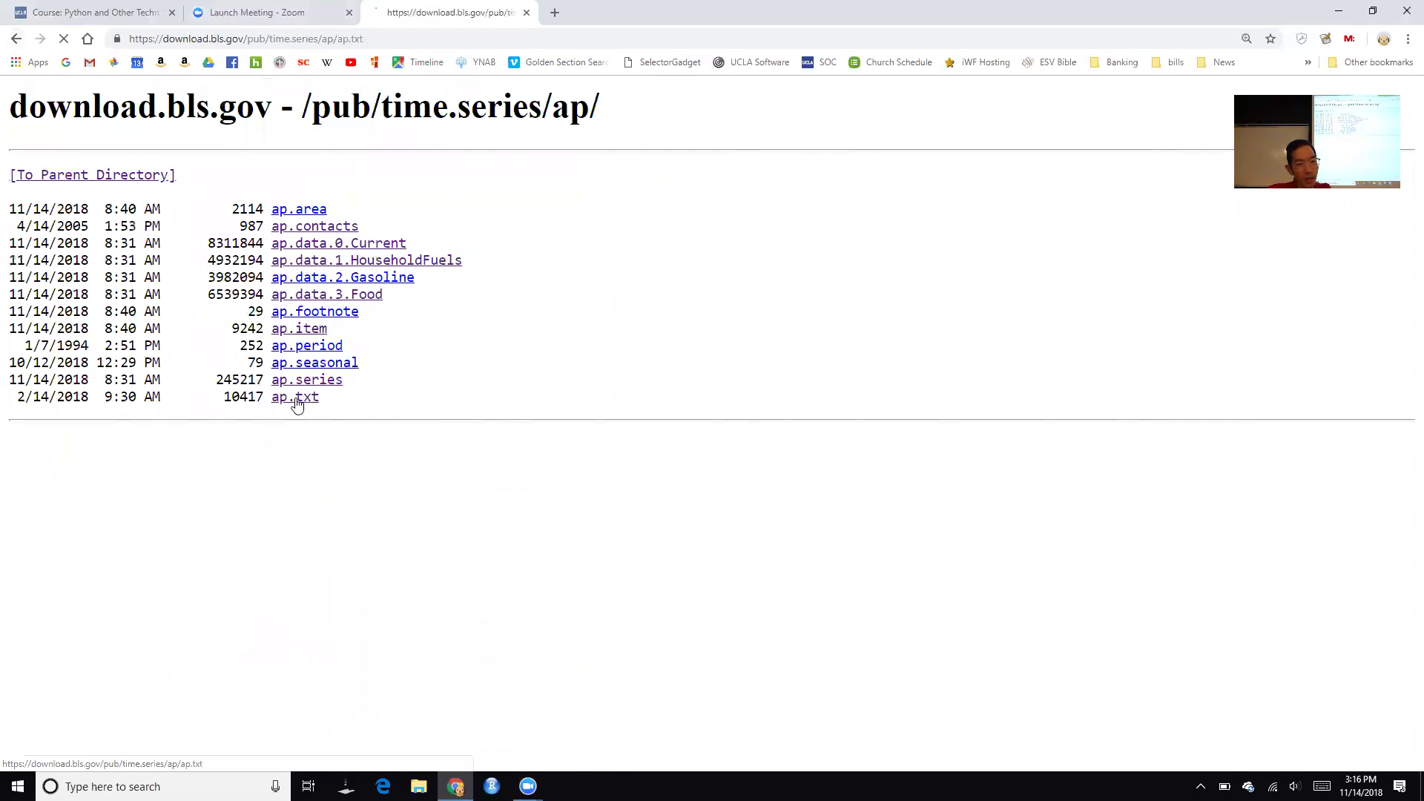
scroll(297, 405, down, 9)
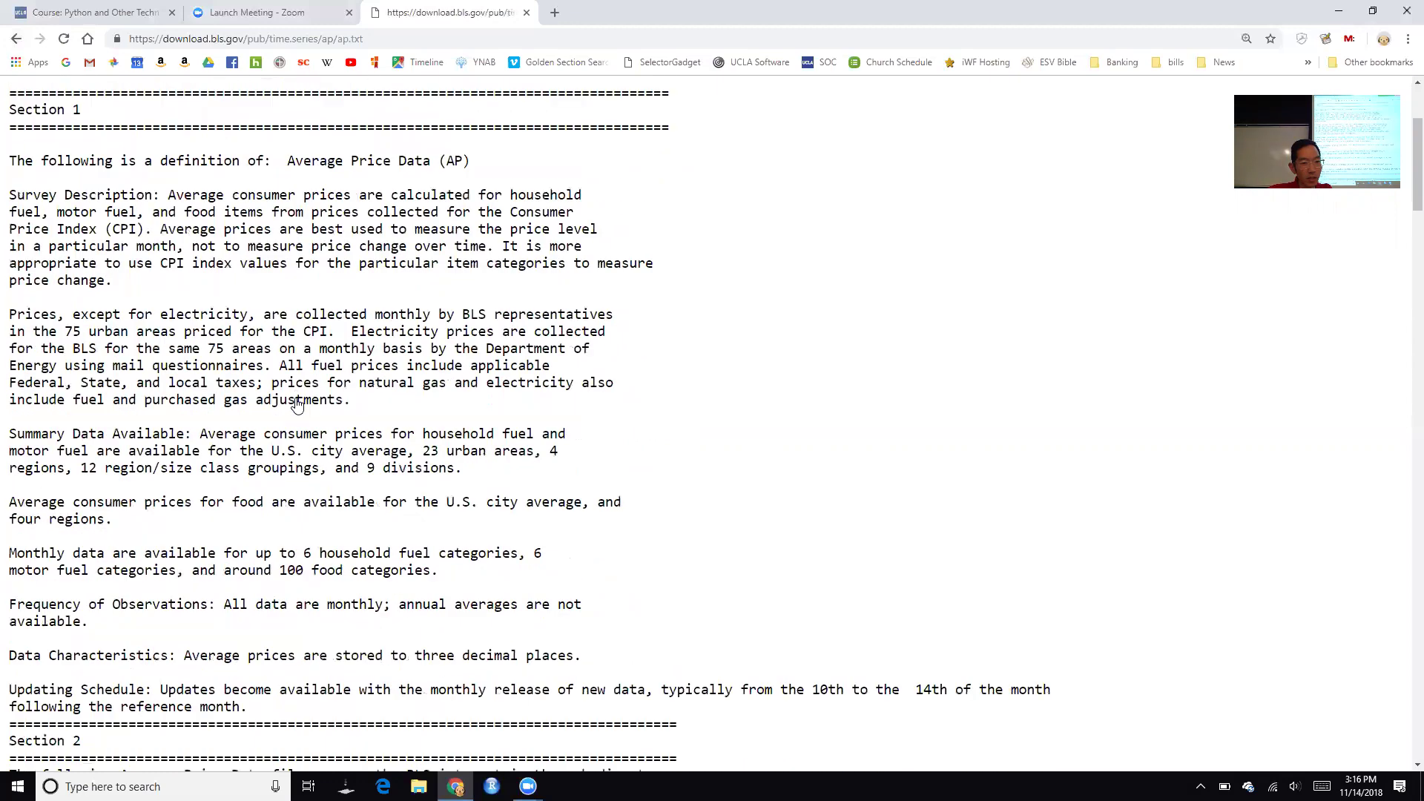
scroll(297, 404, down, 1)
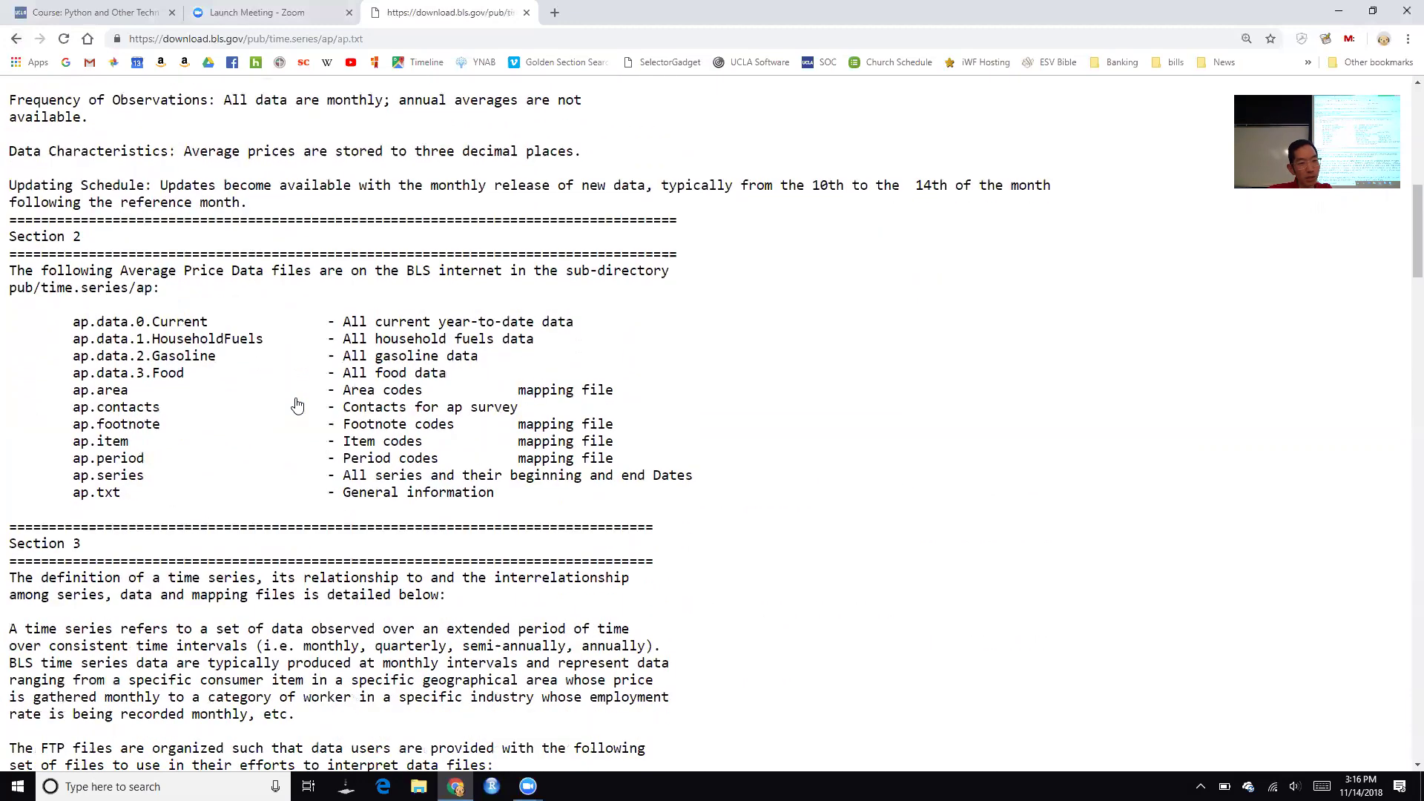
scroll(297, 404, down, 6)
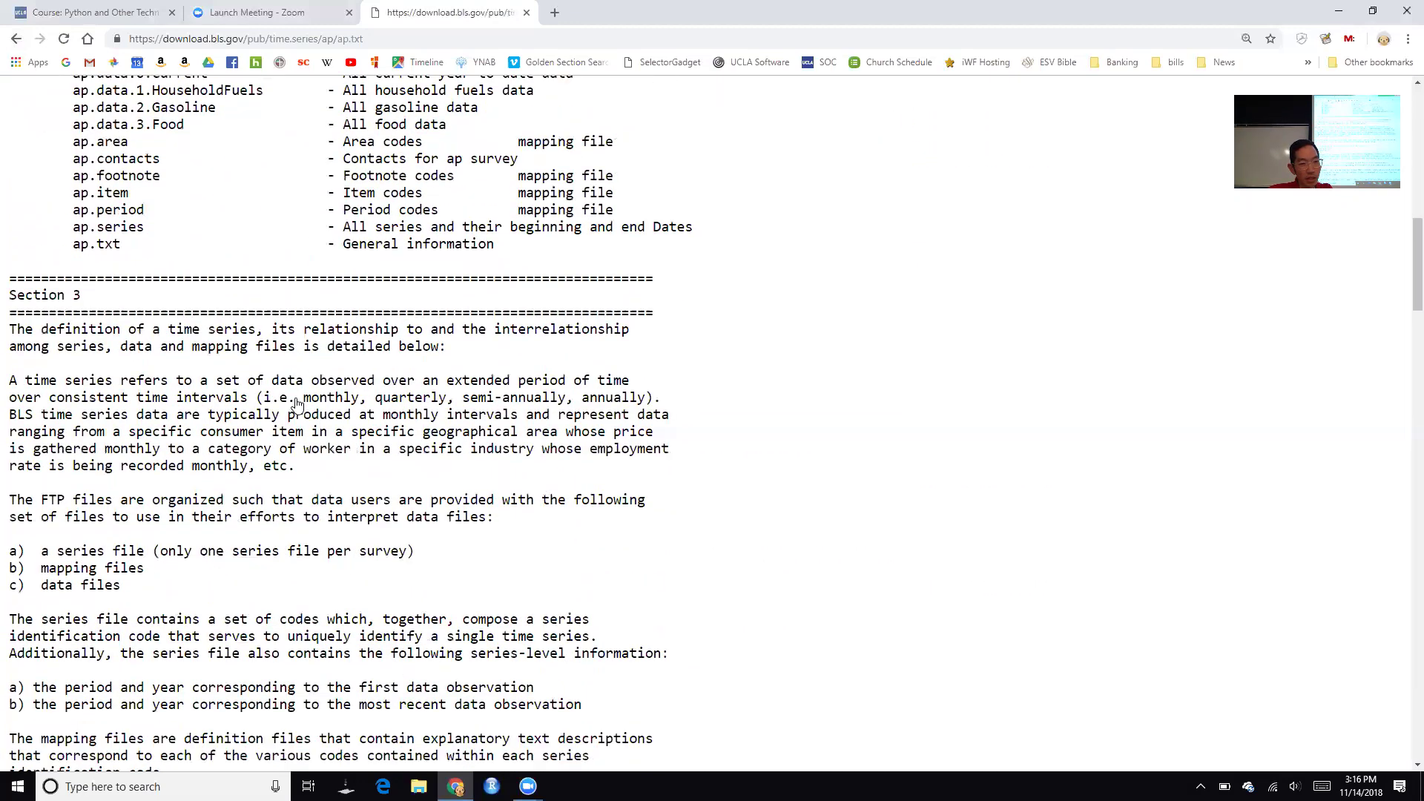
scroll(296, 404, down, 8)
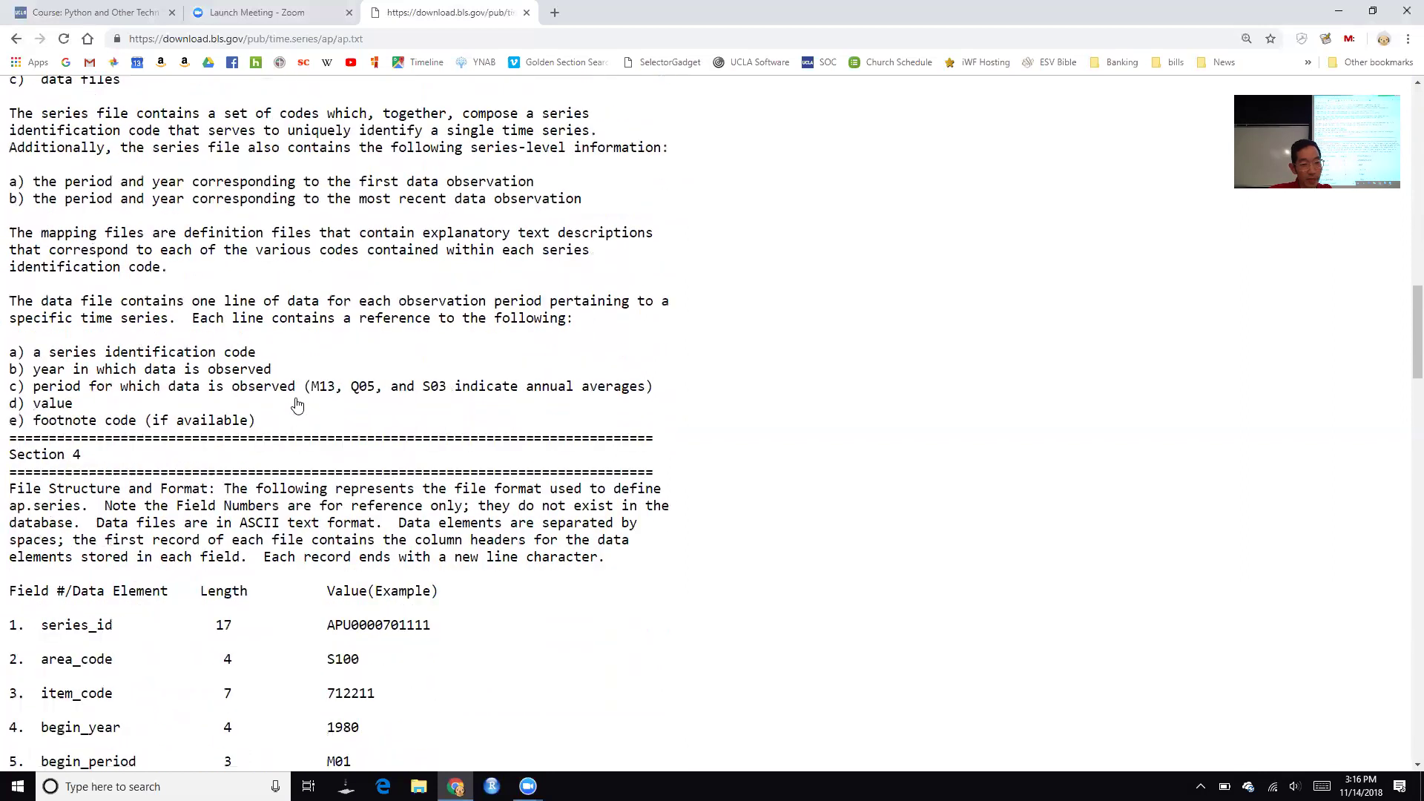
scroll(297, 404, down, 1)
scroll(297, 404, up, 1)
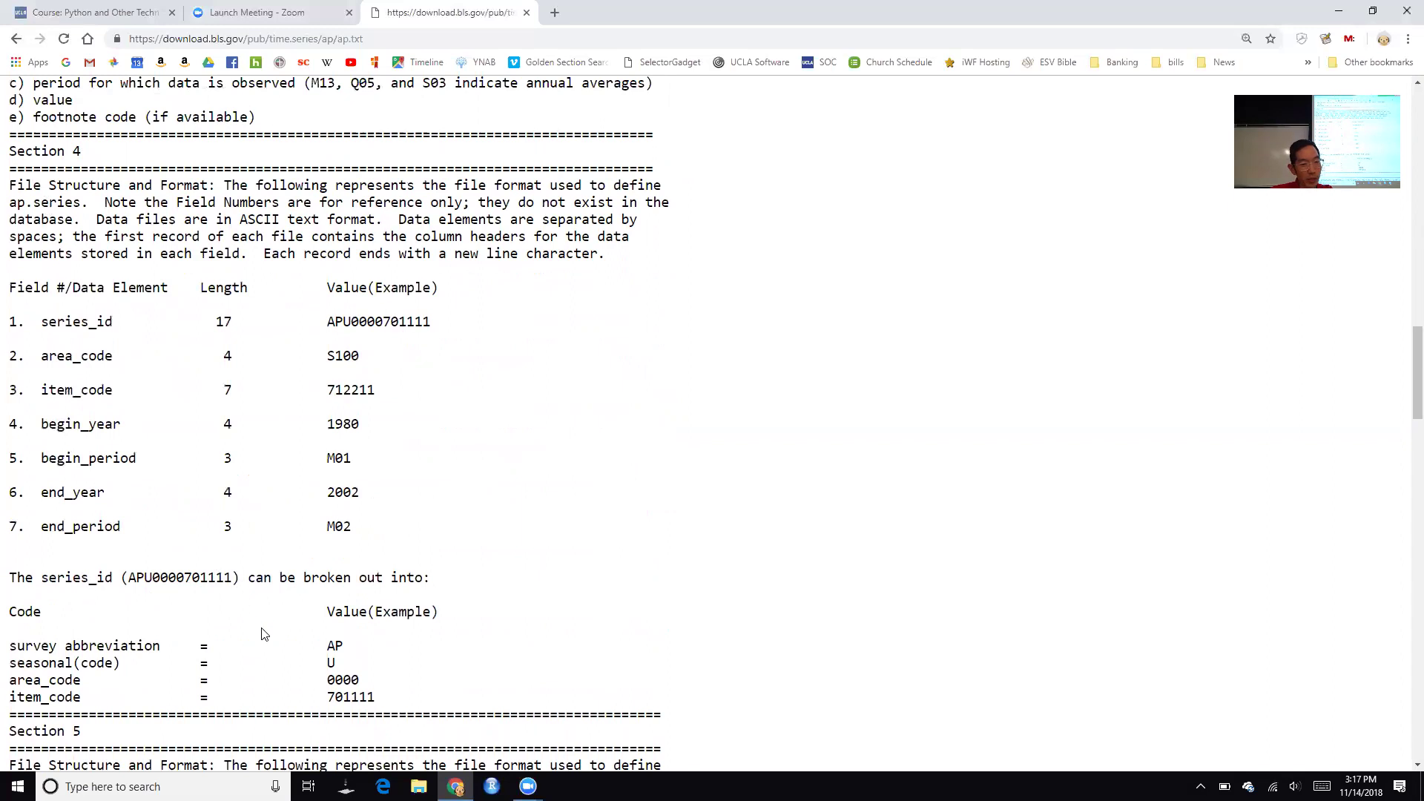
Highlight the survey abbreviation, seasonal code and area_code values in the series_id breakdown, and return to the file directory
double_click(334, 648)
drag(338, 662, 17, 680)
click(334, 663)
scroll(428, 656, down, 1)
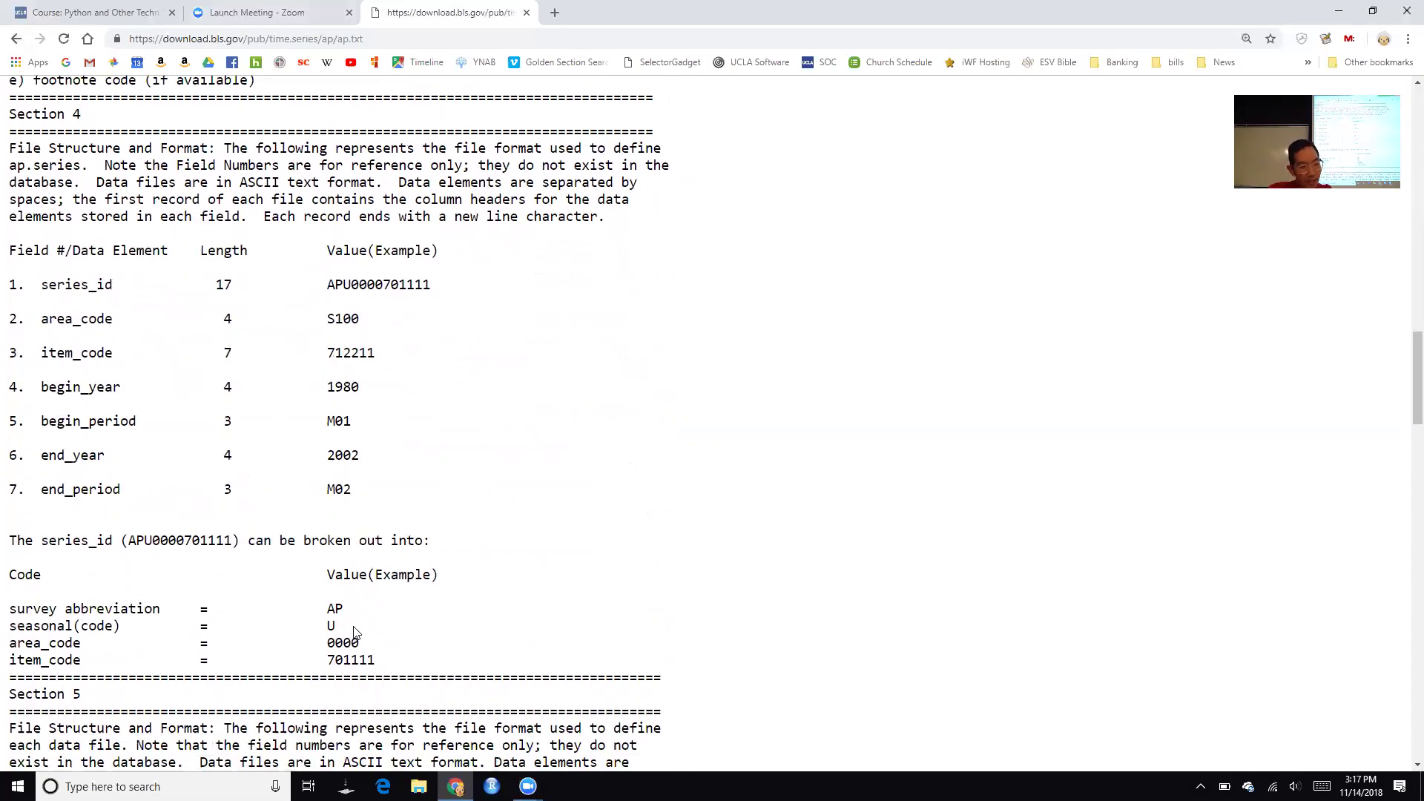
double_click(339, 645)
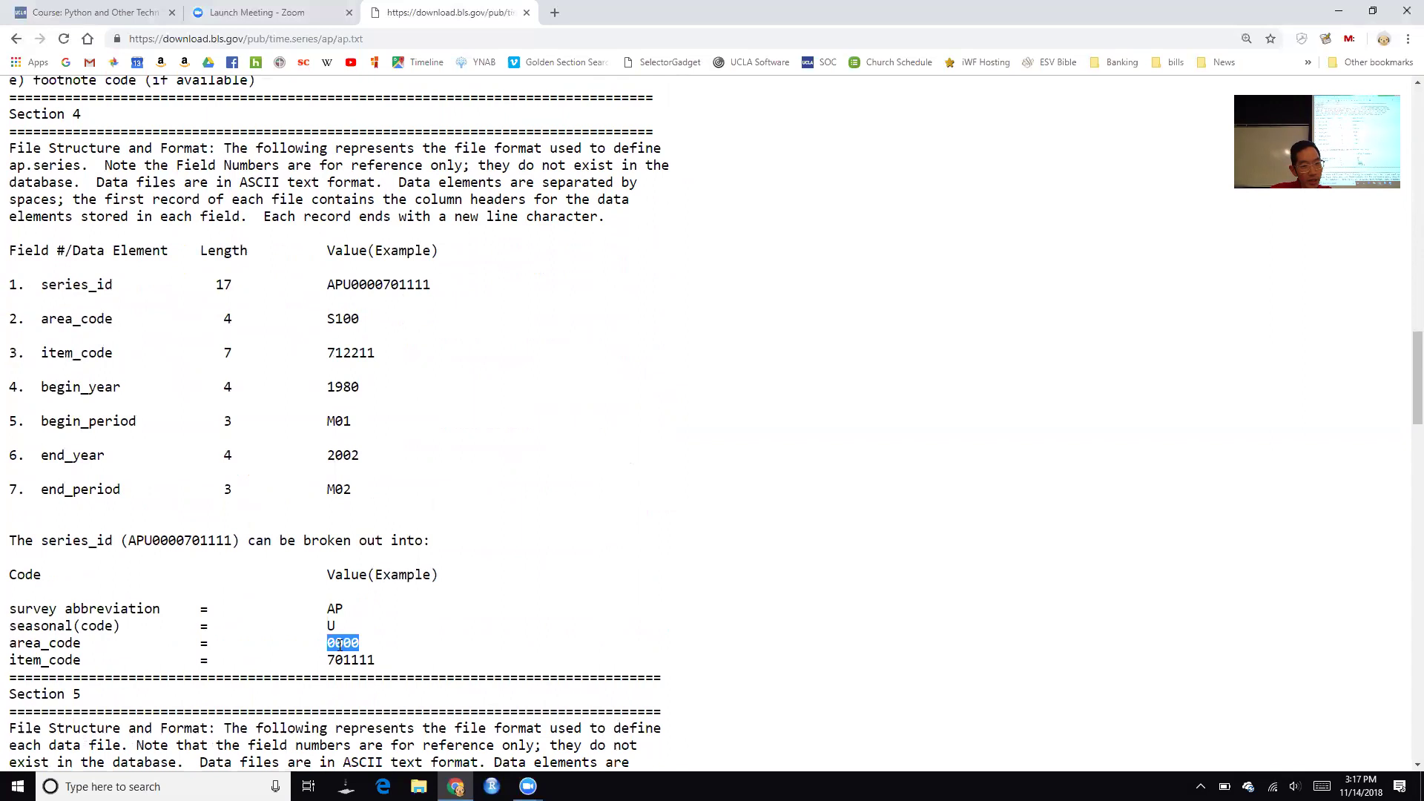
click(390, 648)
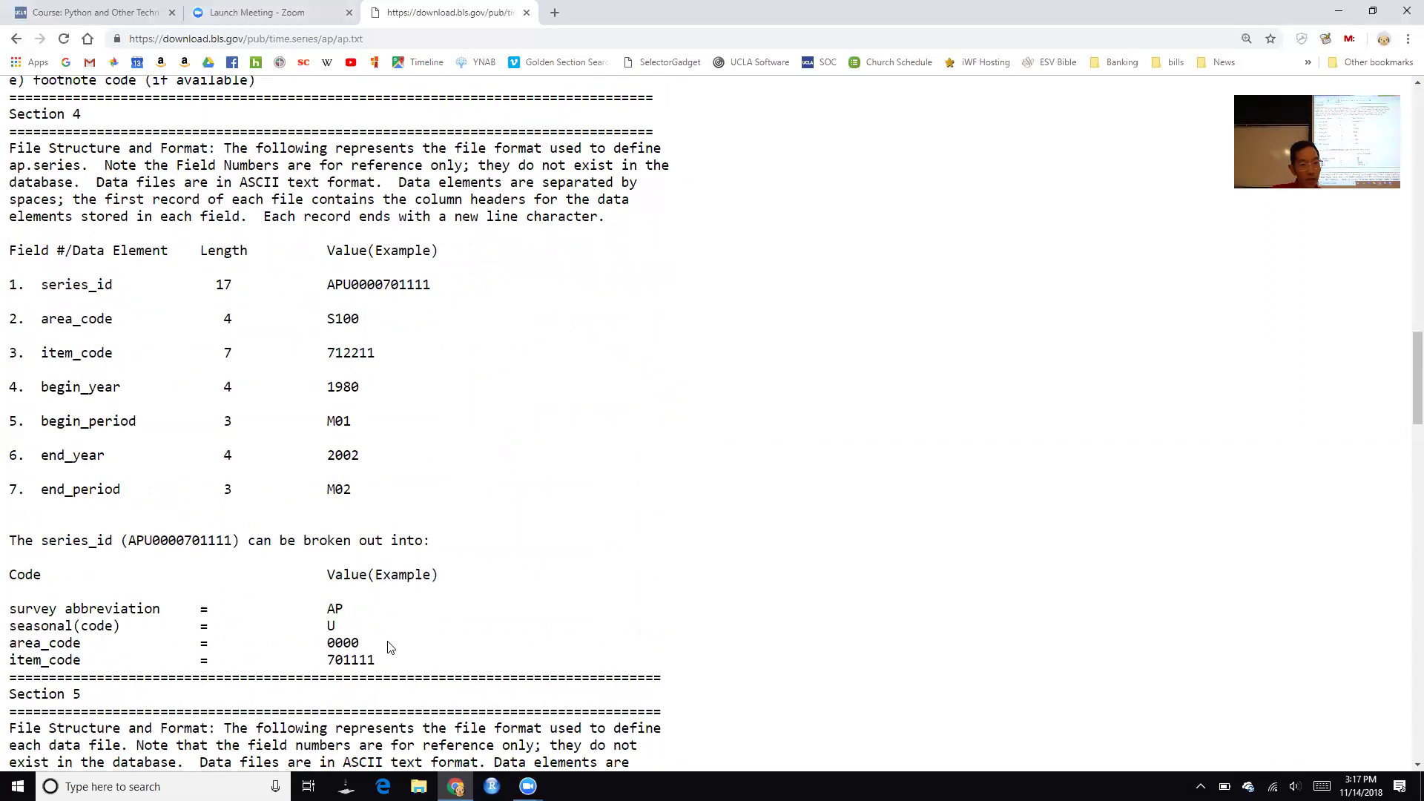
click(16, 39)
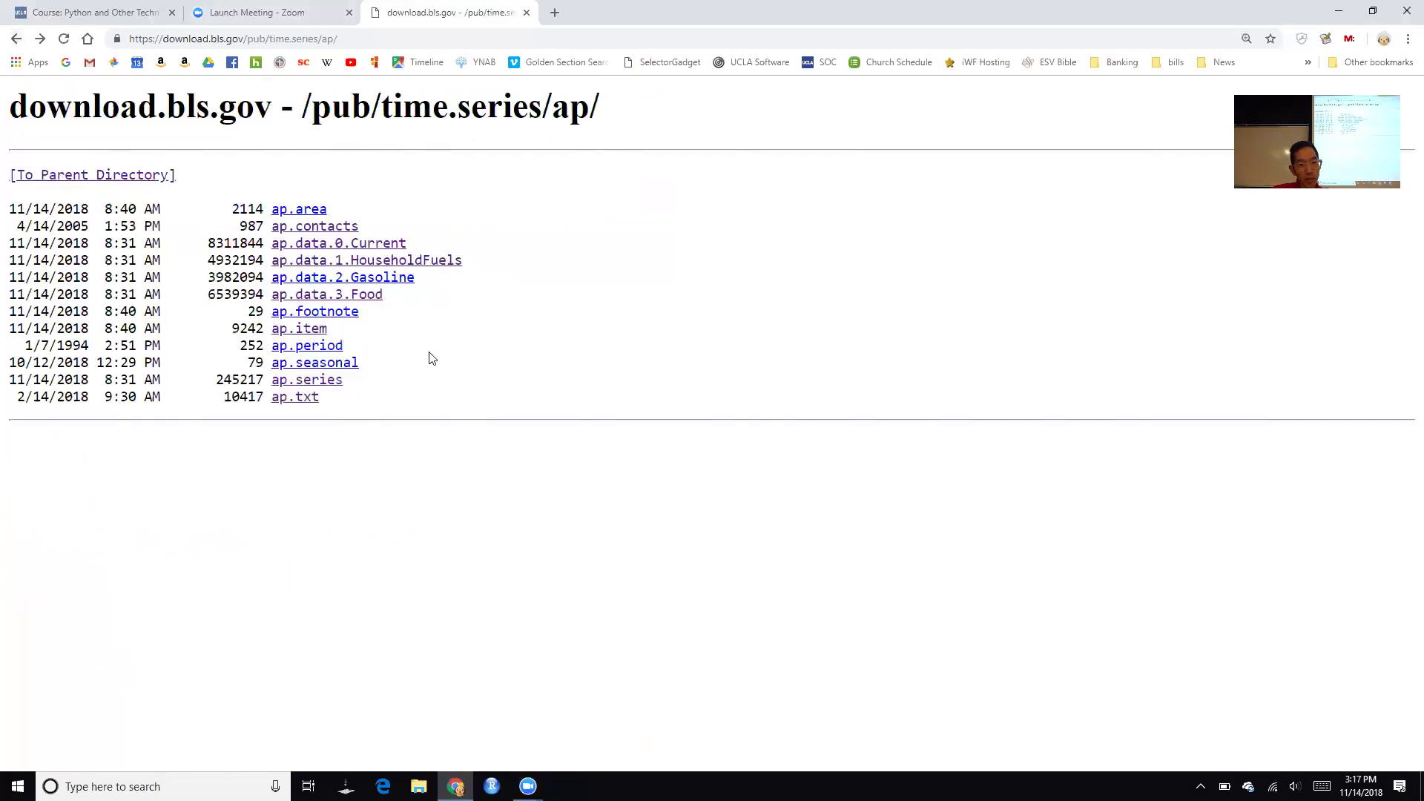
Open the ap.area file and highlight the area codes 0000, 0100, 0200, 0300 and 0400 one after another
click(319, 208)
scroll(223, 201, down, 8)
scroll(223, 202, up, 8)
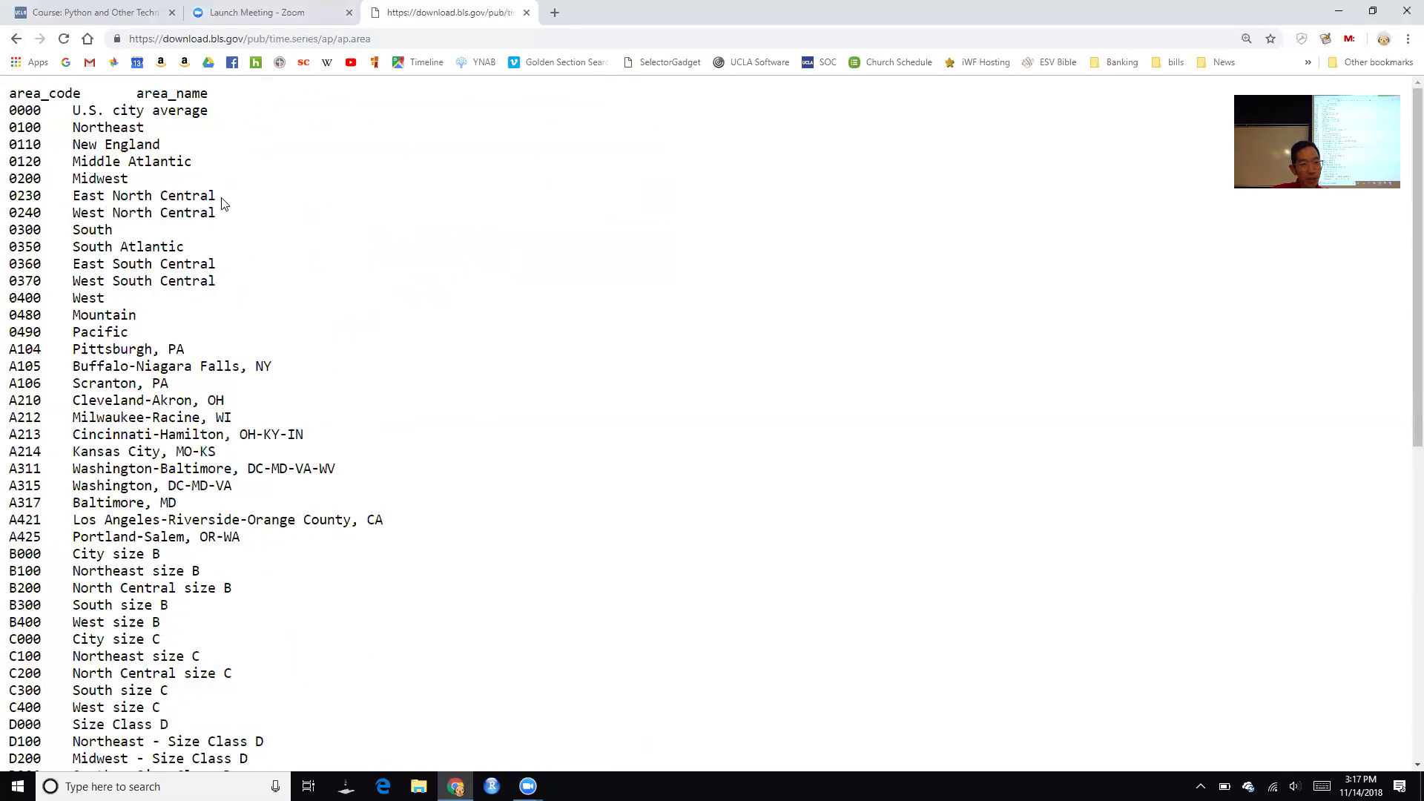
double_click(24, 110)
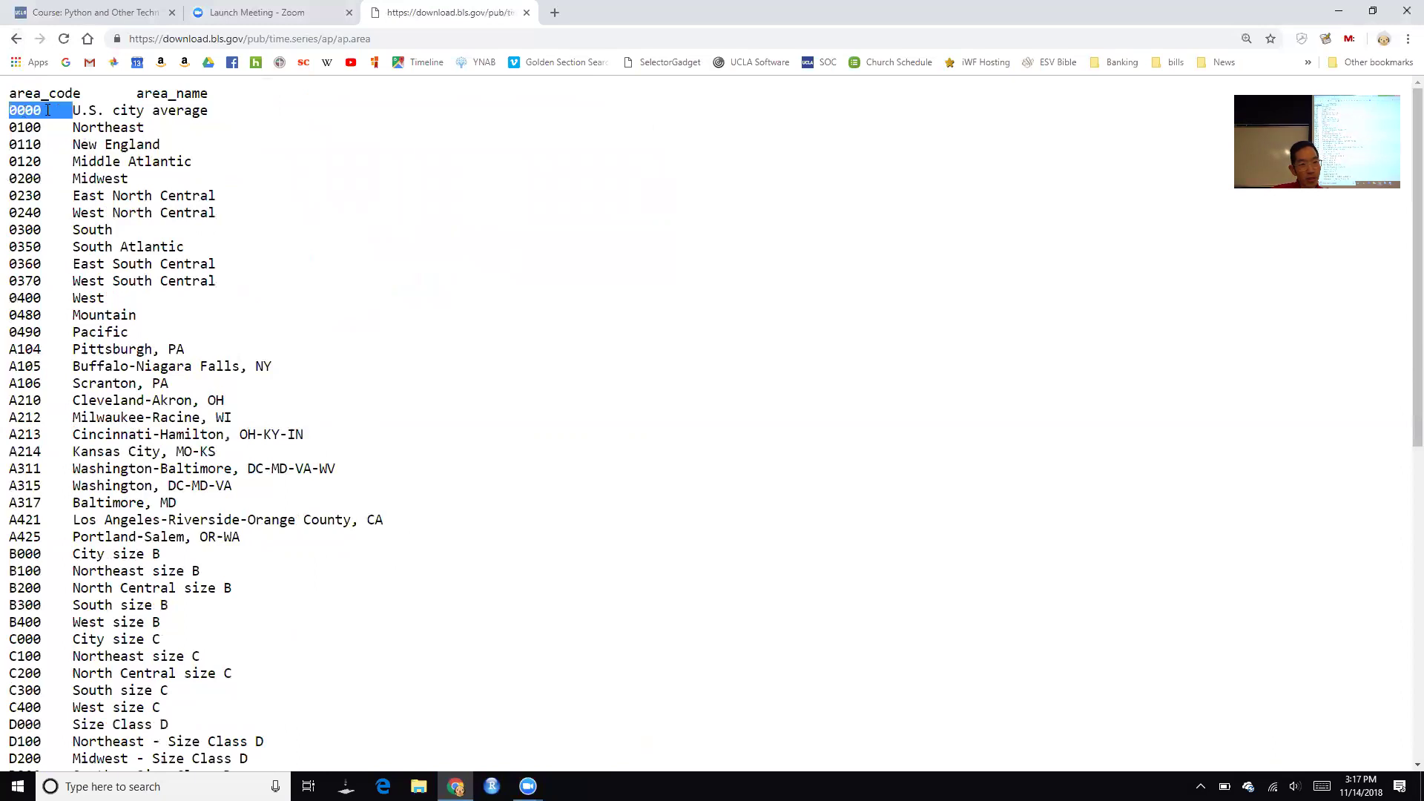
double_click(28, 128)
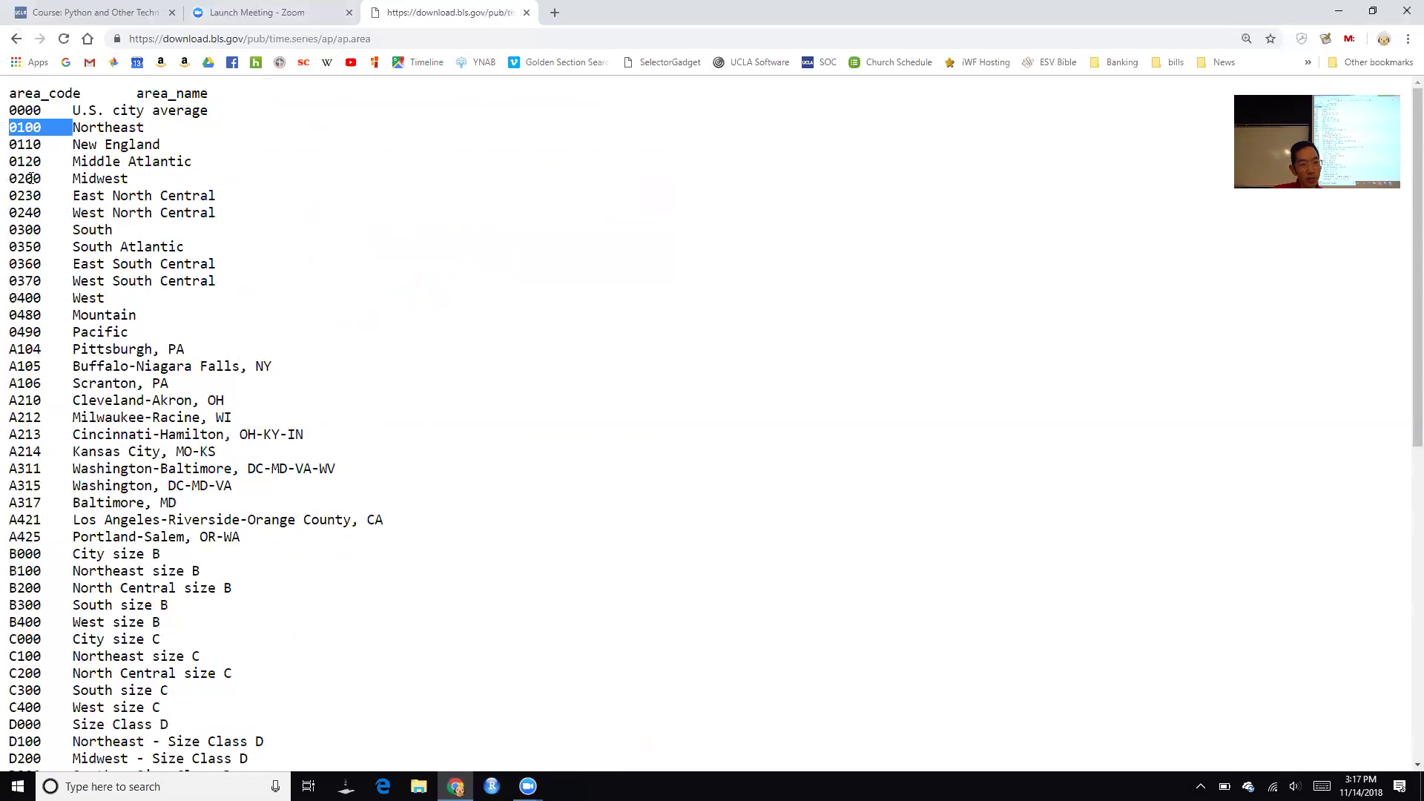
double_click(32, 178)
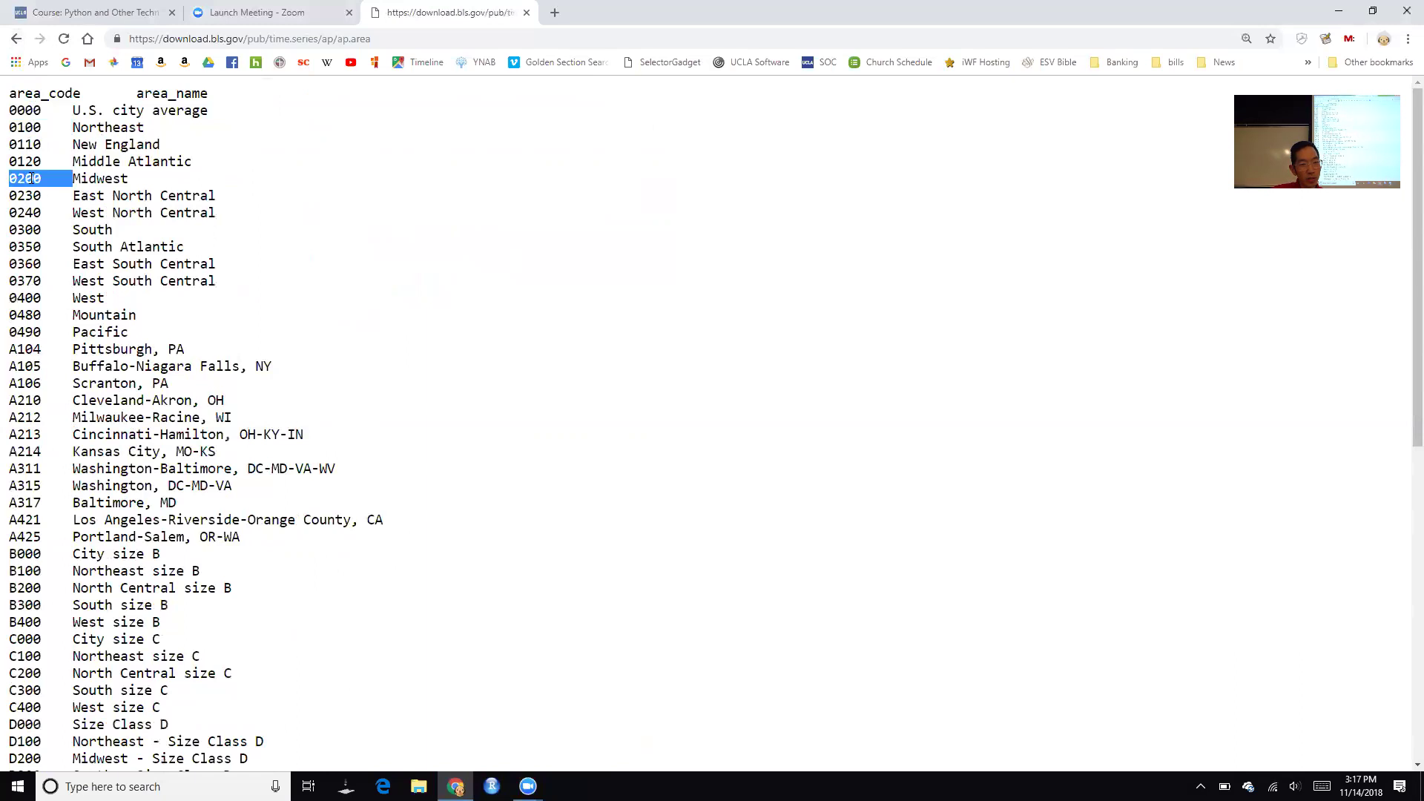
double_click(23, 230)
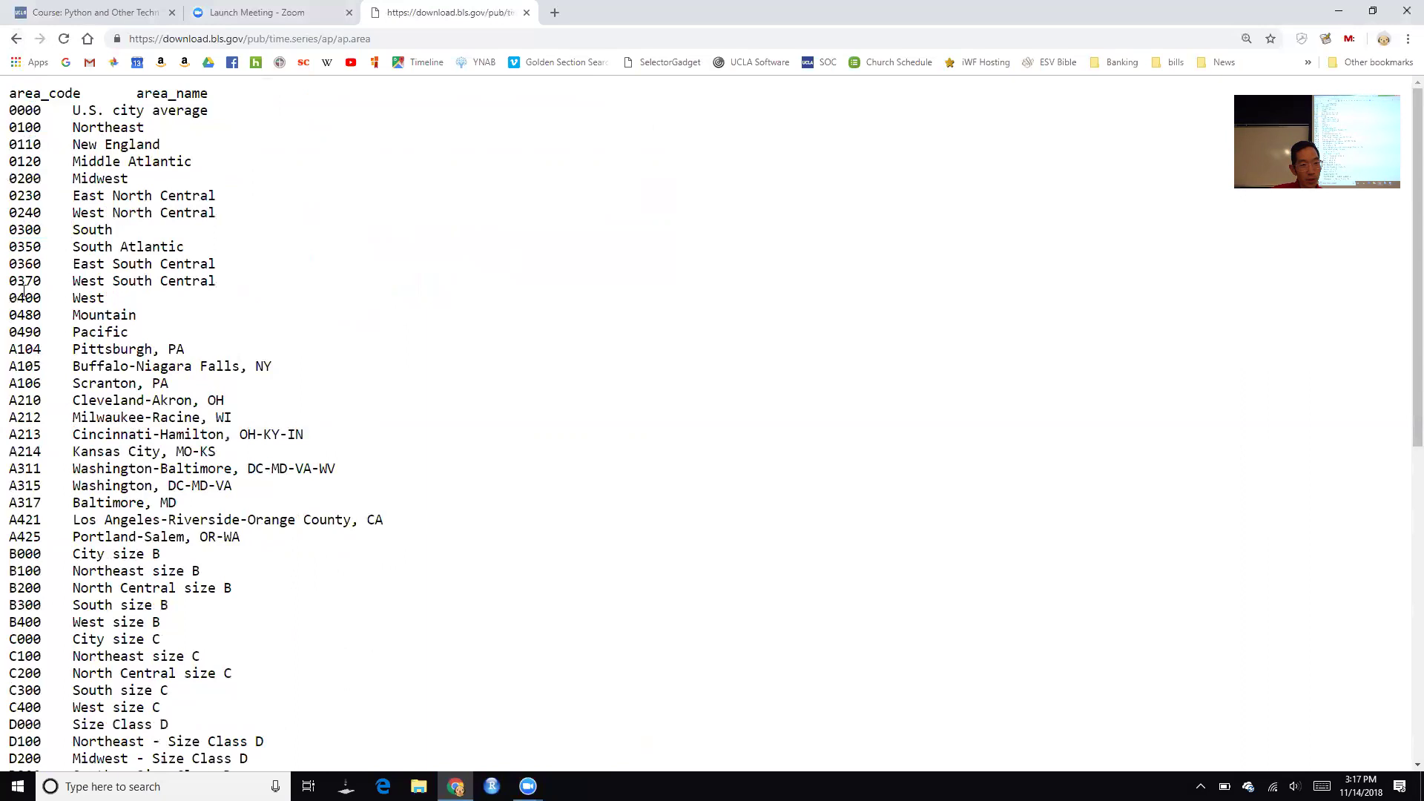
double_click(24, 298)
click(101, 332)
Look through the remaining area codes, highlight A104 and A315, and return to the file directory
scroll(102, 333, down, 8)
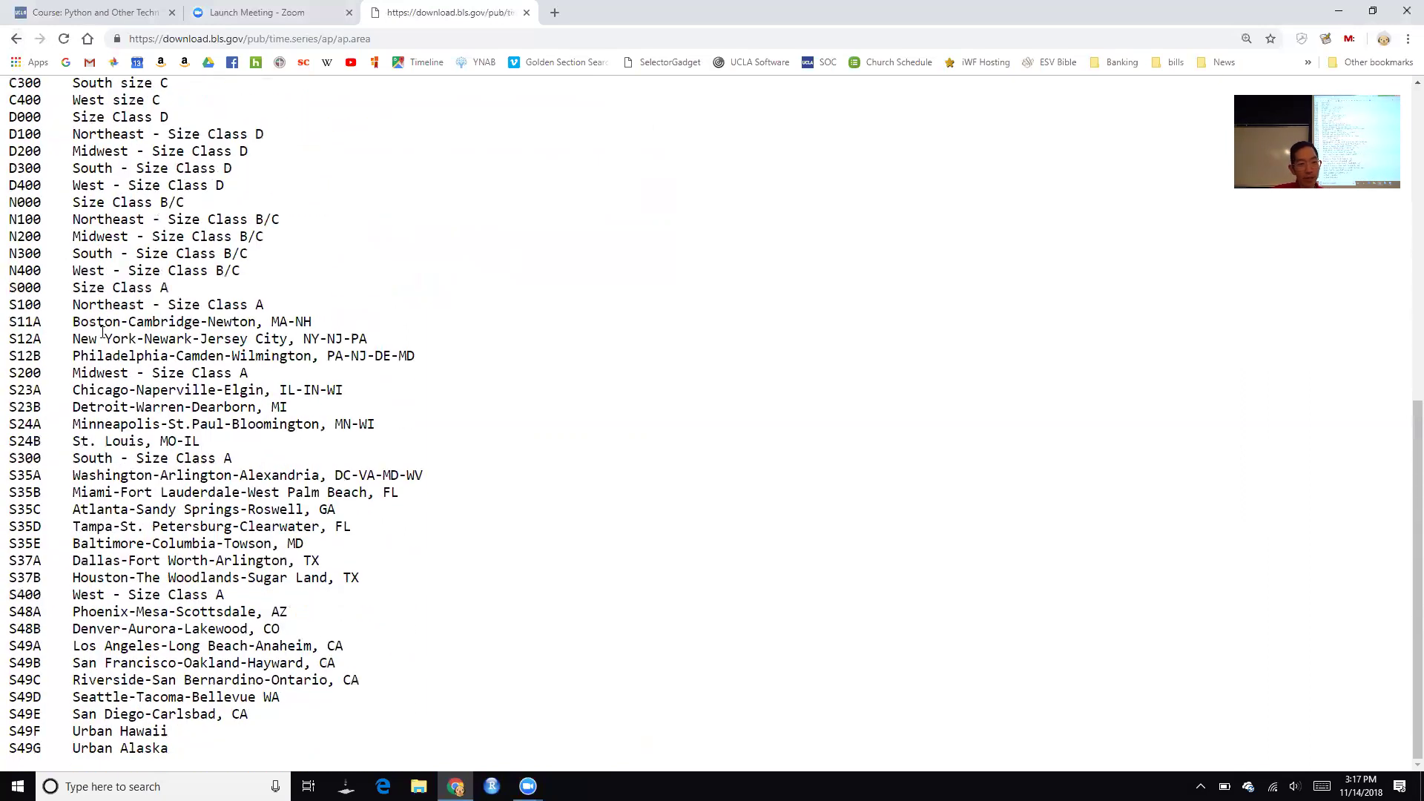
scroll(36, 318, up, 8)
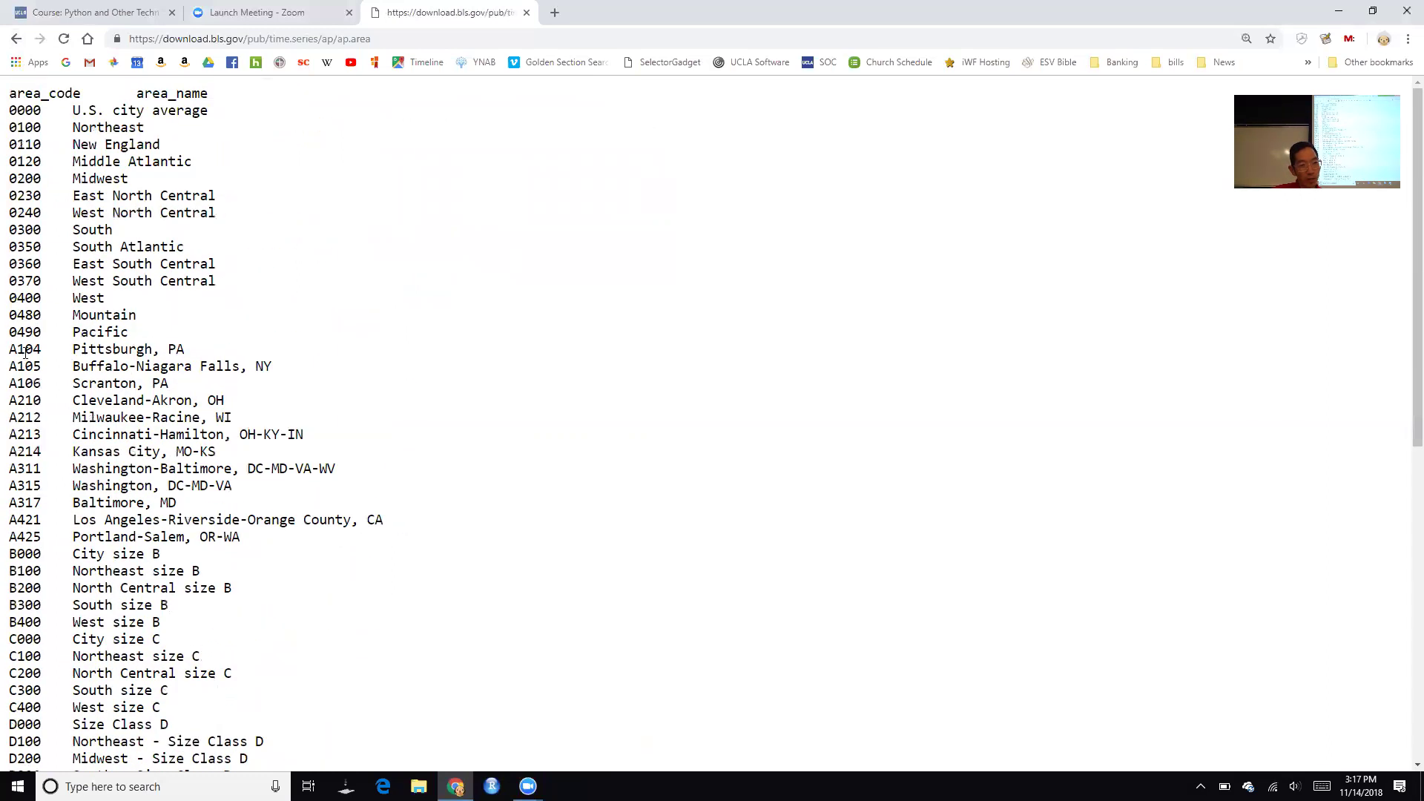
double_click(25, 350)
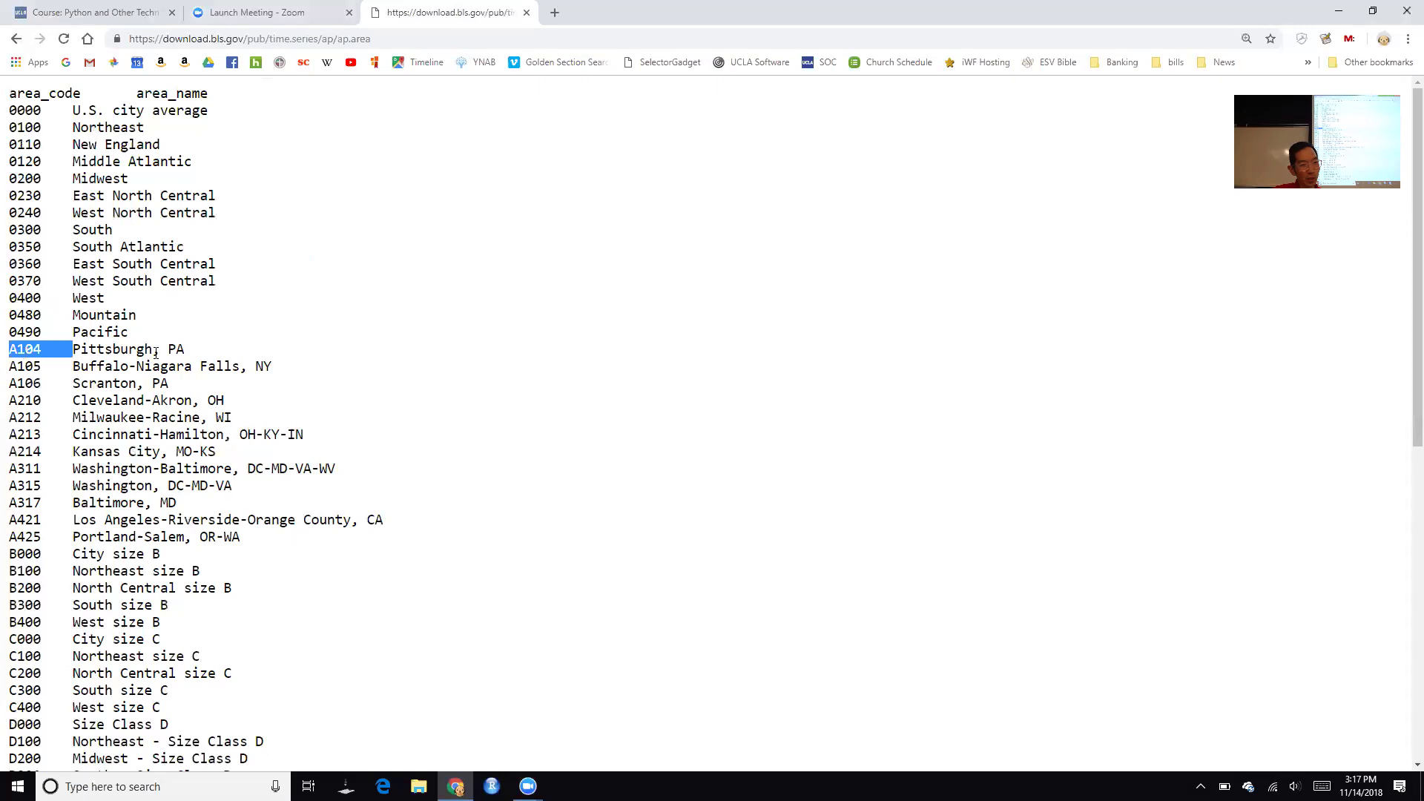
scroll(156, 353, down, 1)
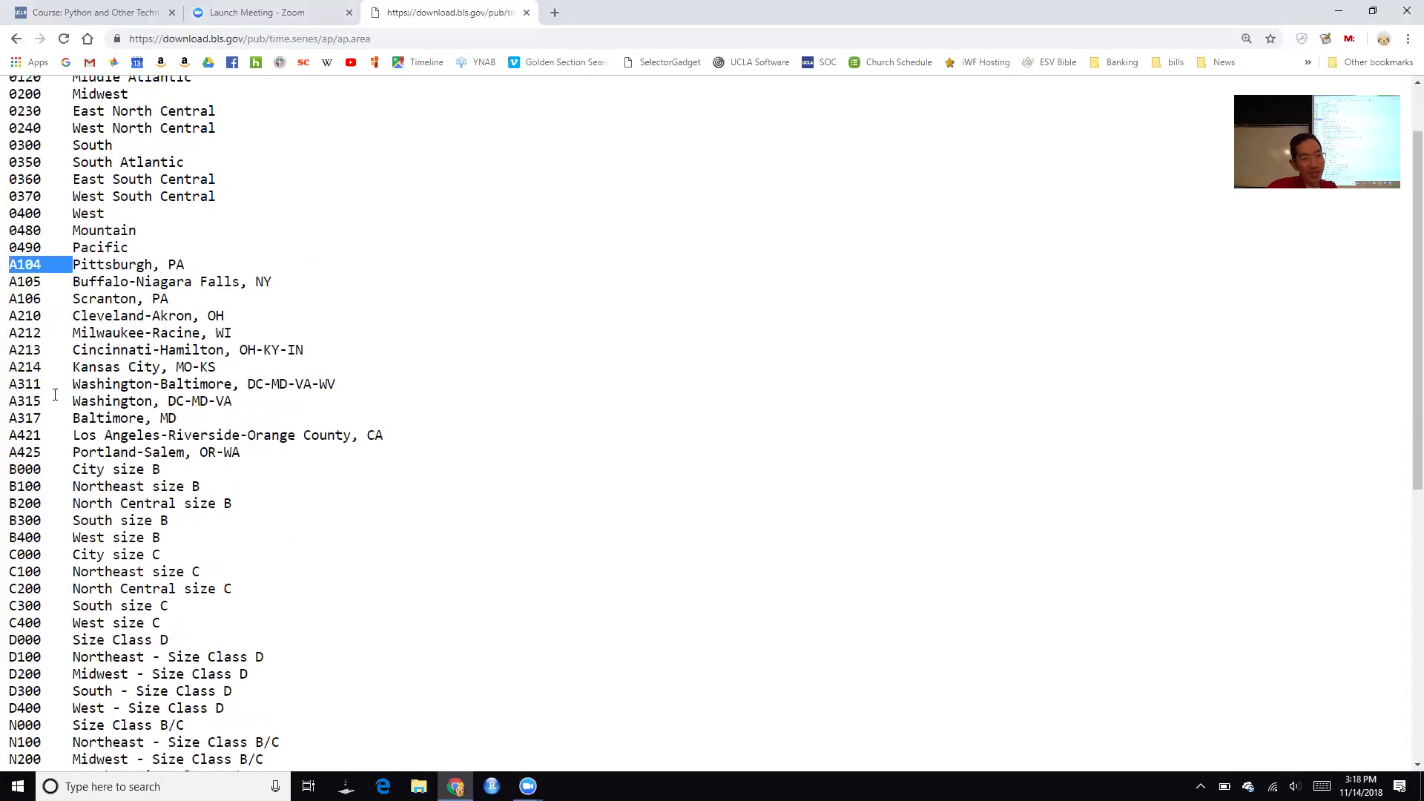
double_click(24, 400)
click(159, 367)
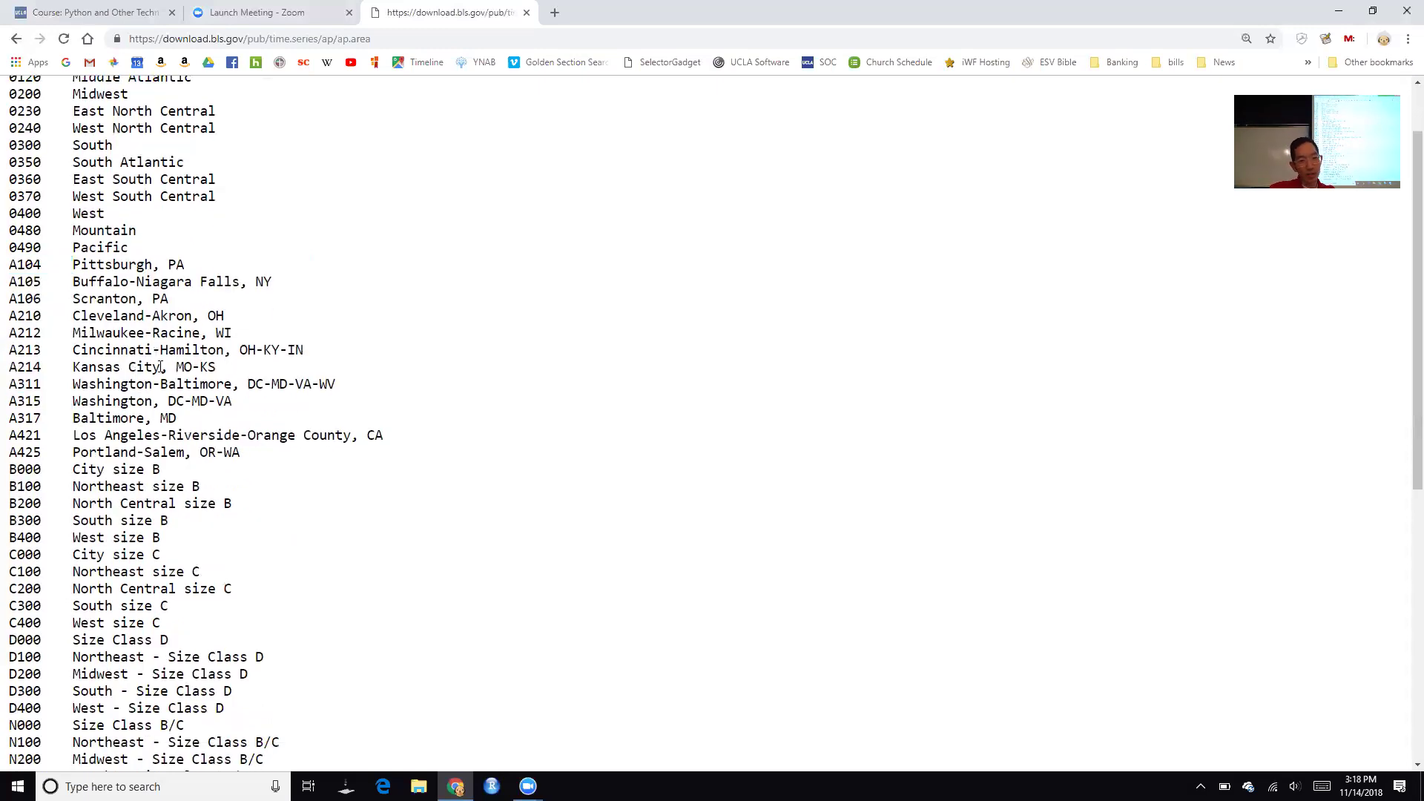
scroll(160, 367, up, 1)
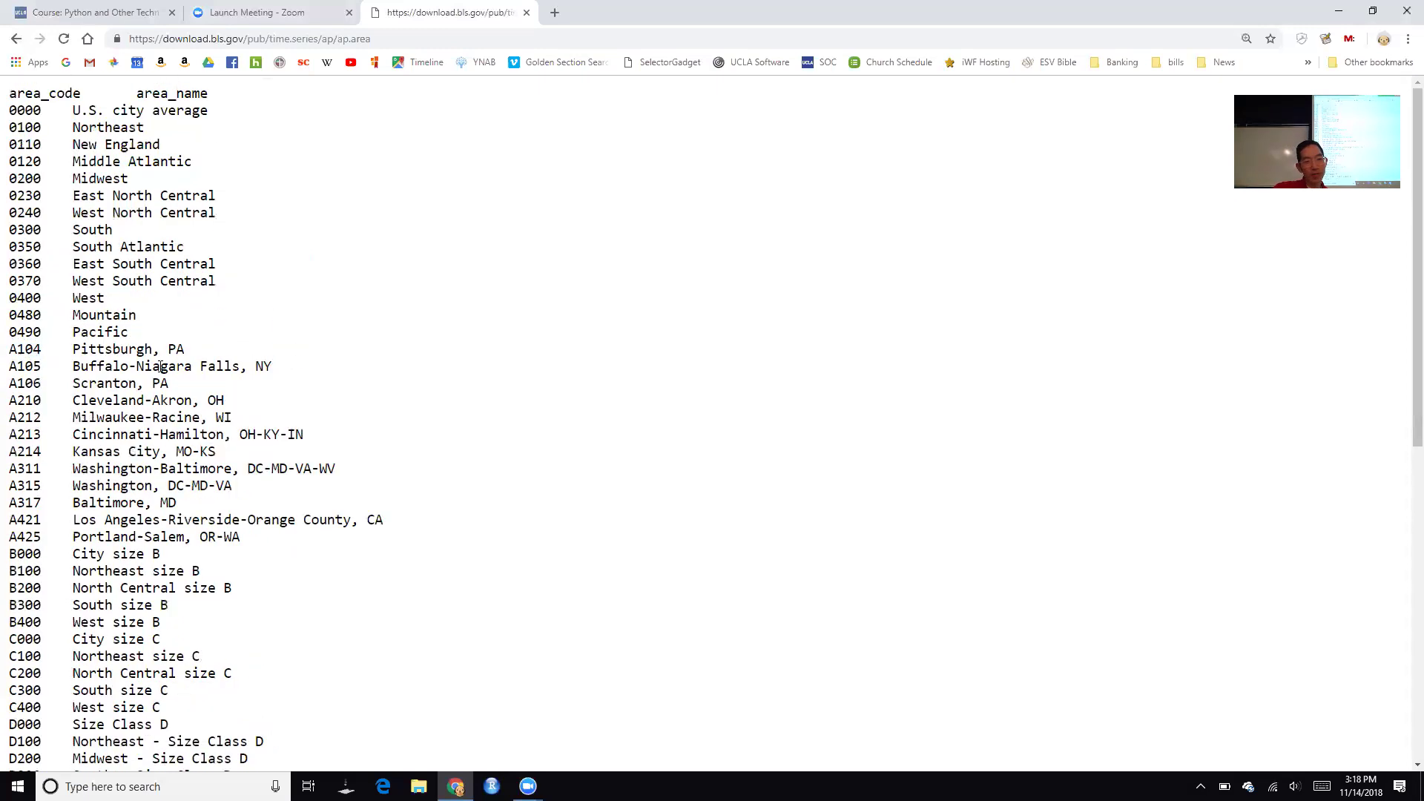
click(15, 38)
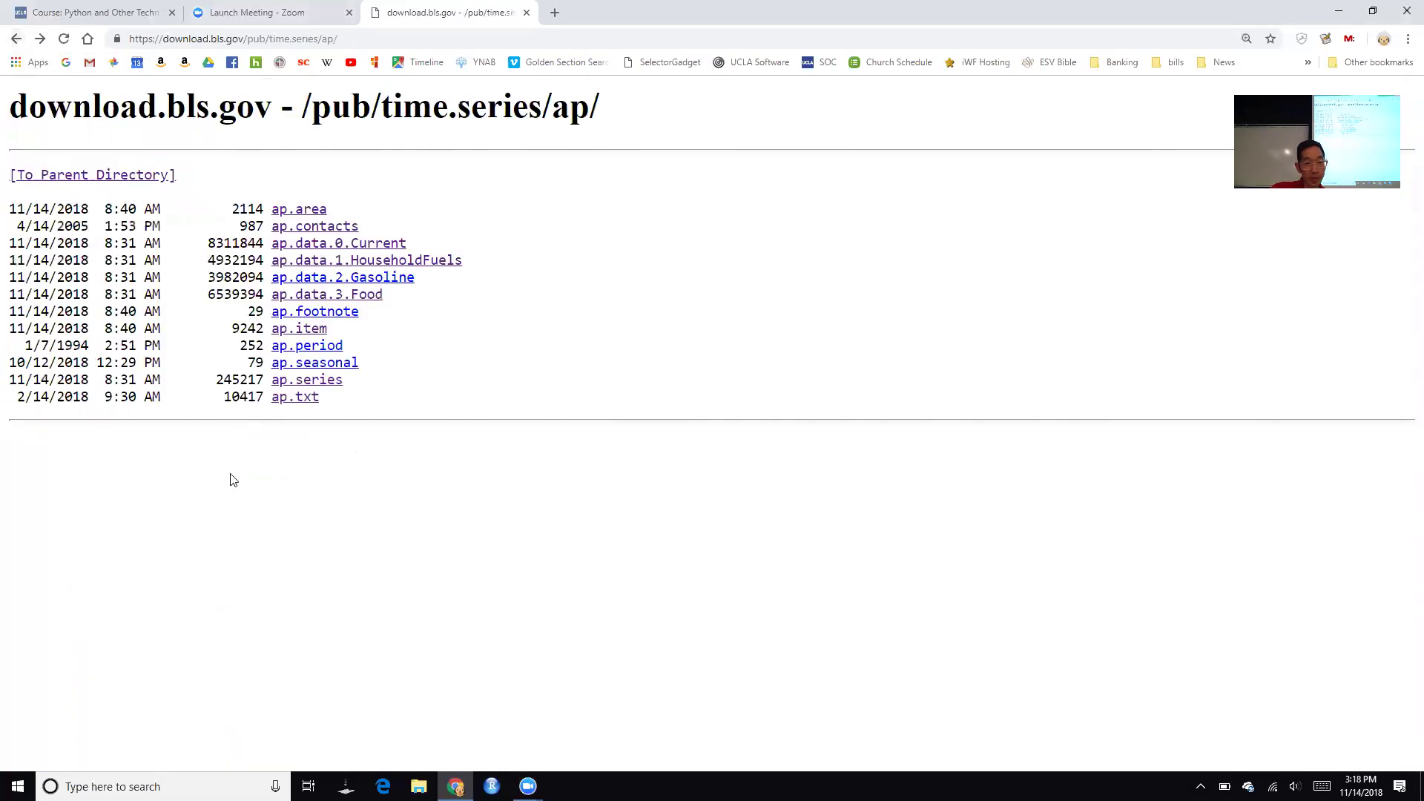
Go back to the Week 7 course page and download Midterm_starting_template.ipynb
click(79, 6)
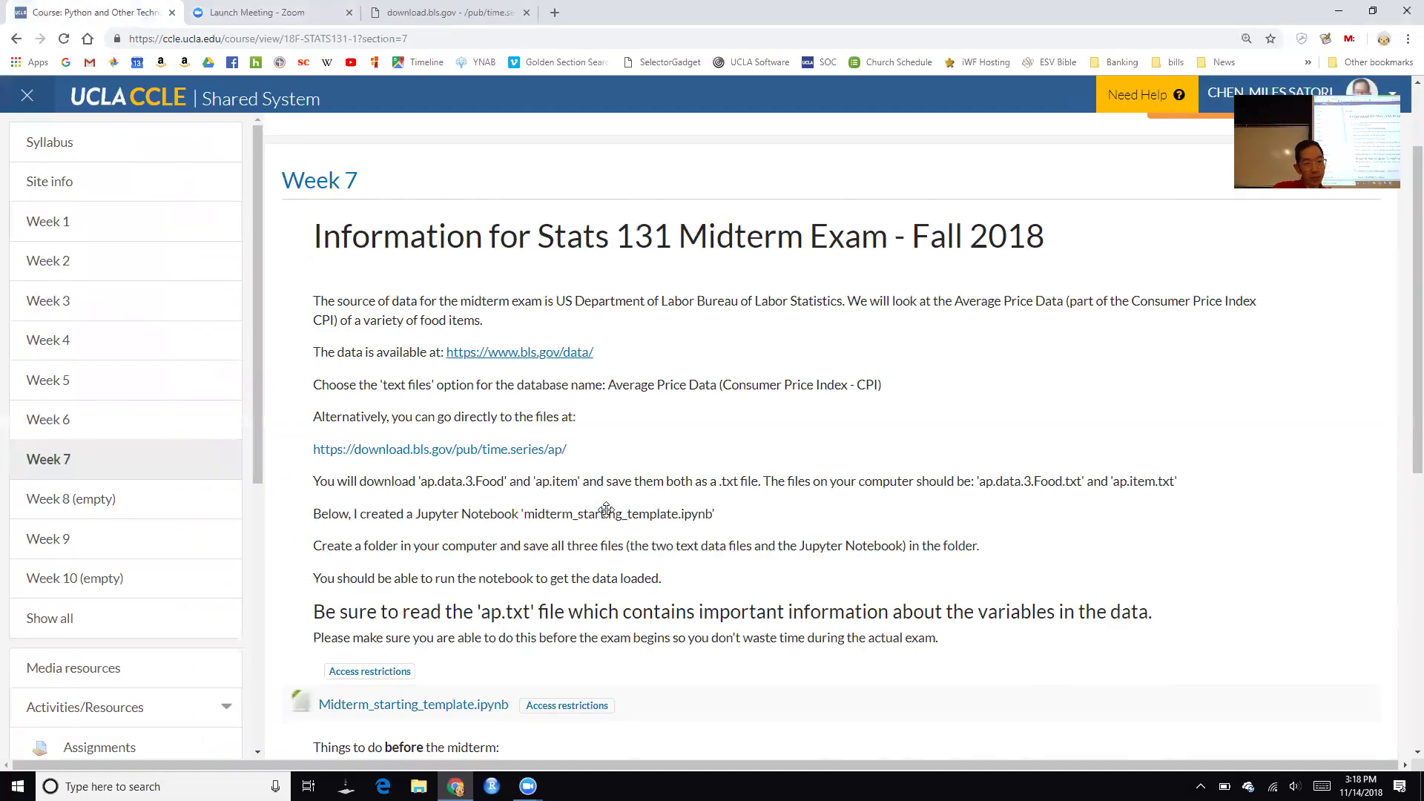
scroll(606, 509, down, 2)
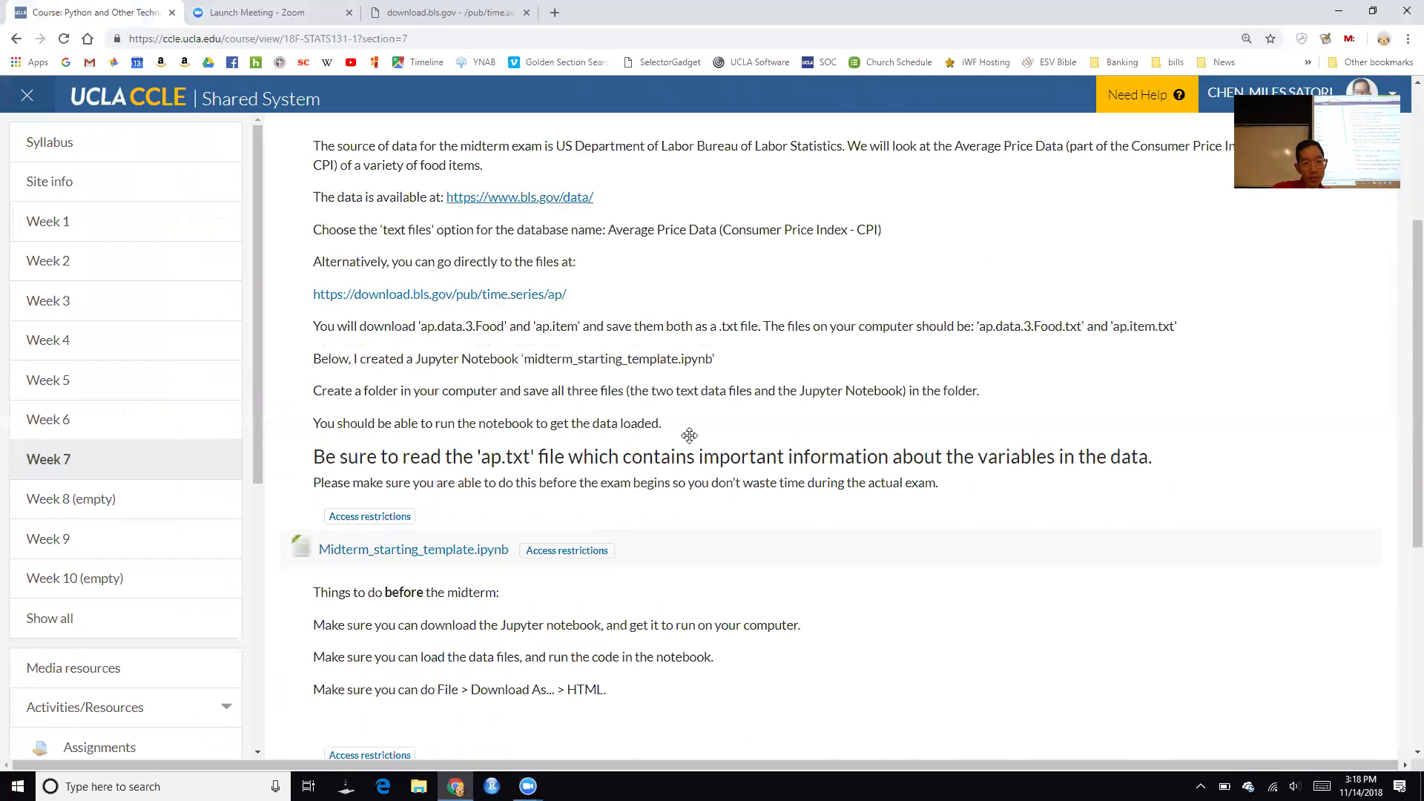
scroll(689, 436, down, 2)
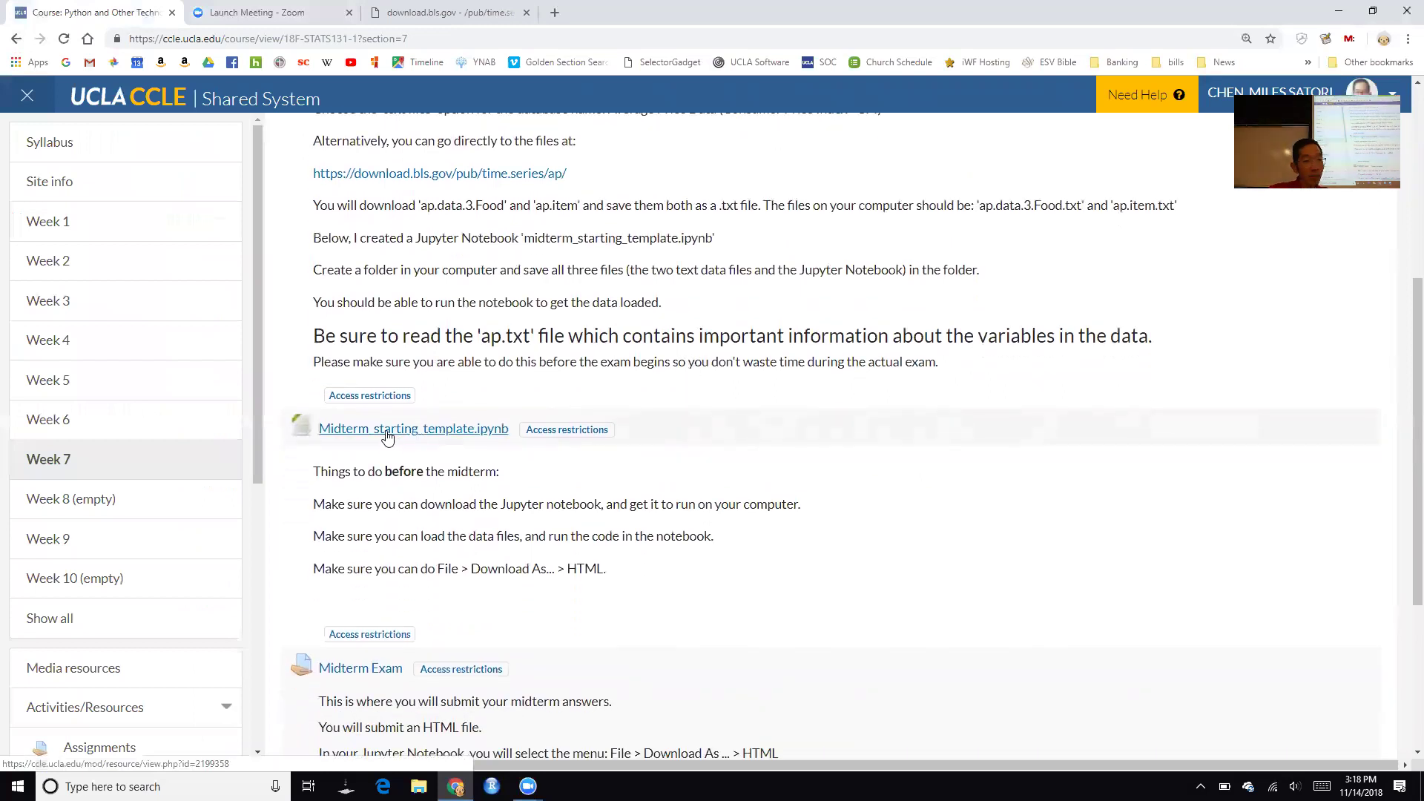
click(387, 430)
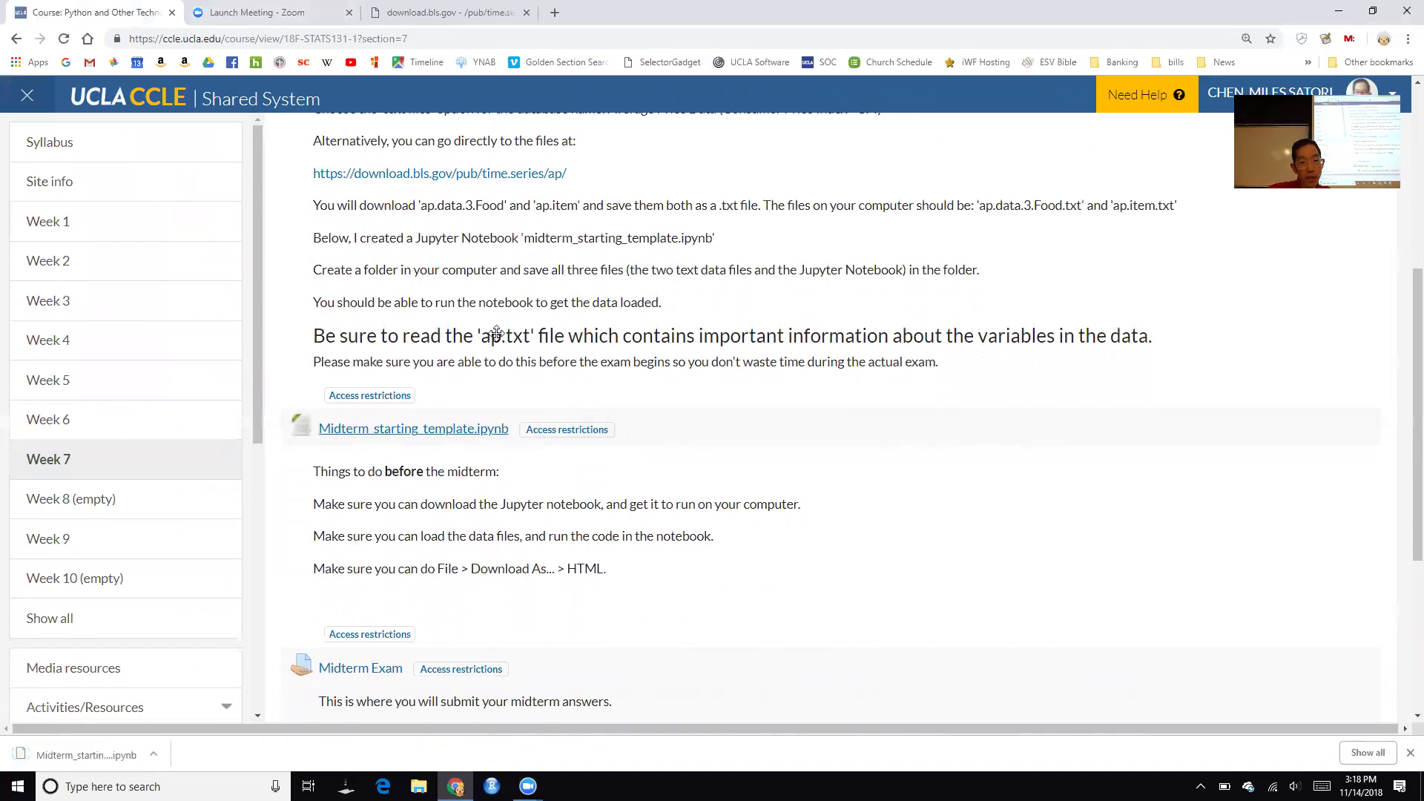
scroll(496, 334, up, 3)
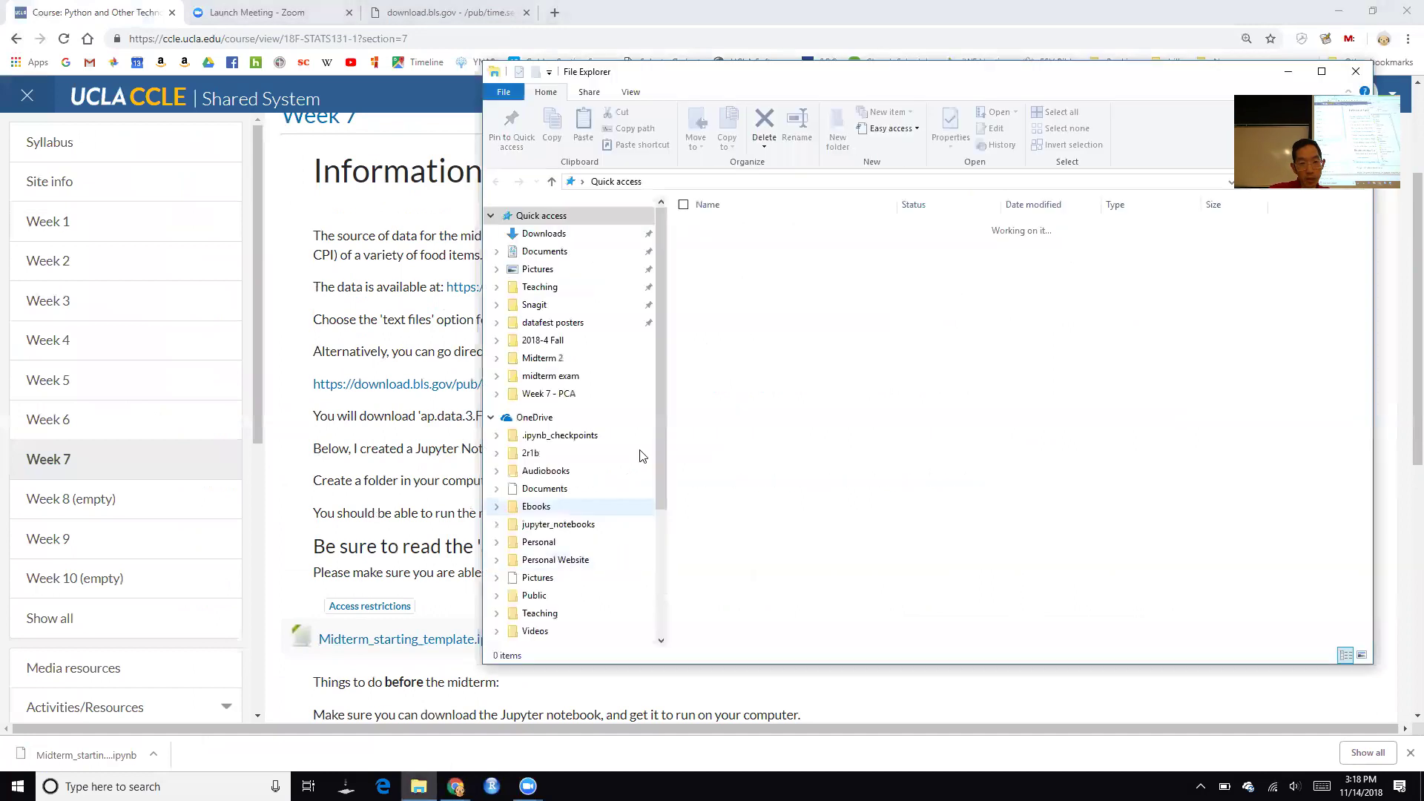
In File Explorer, open the midterm exam folder inside Teaching, 131, 2018-04 Fall
click(561, 289)
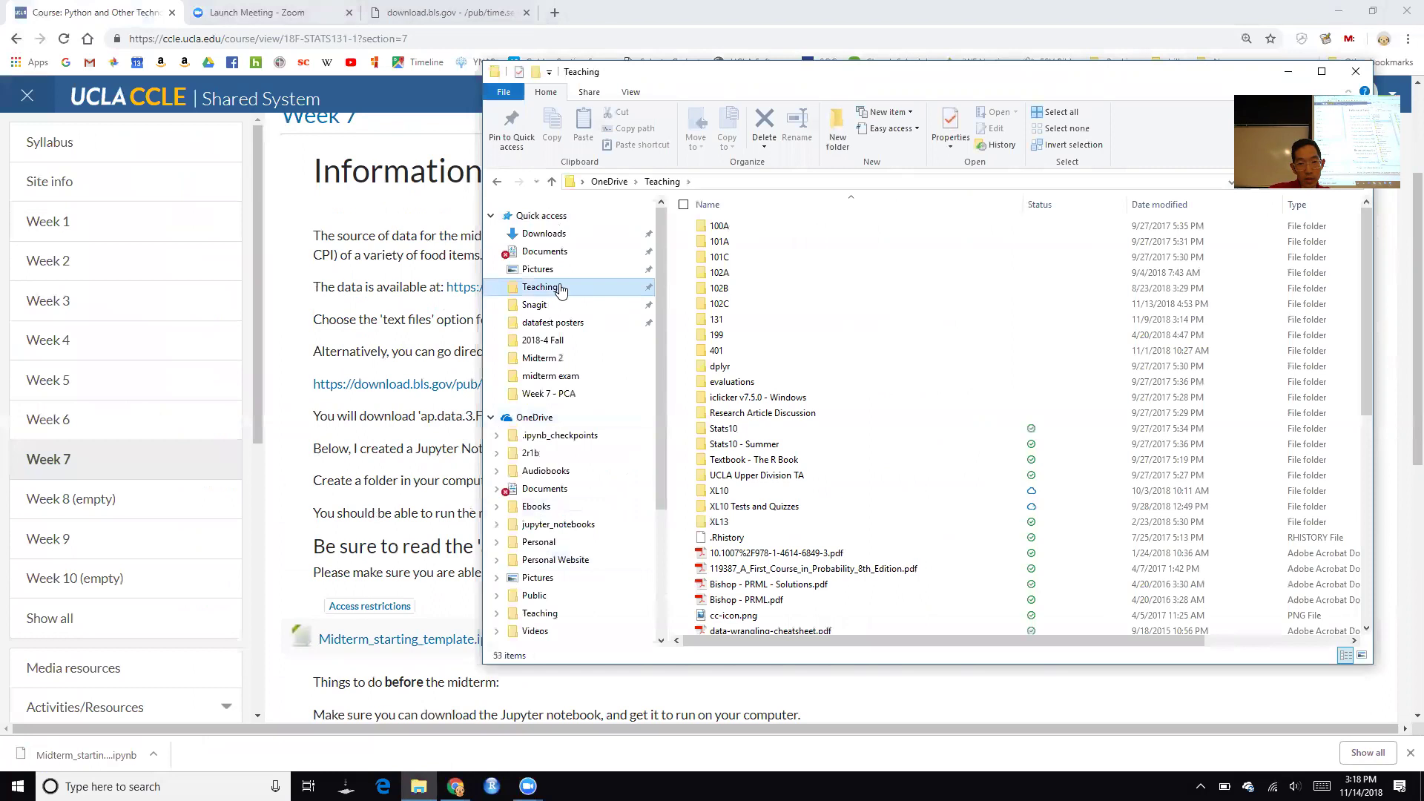
double_click(717, 320)
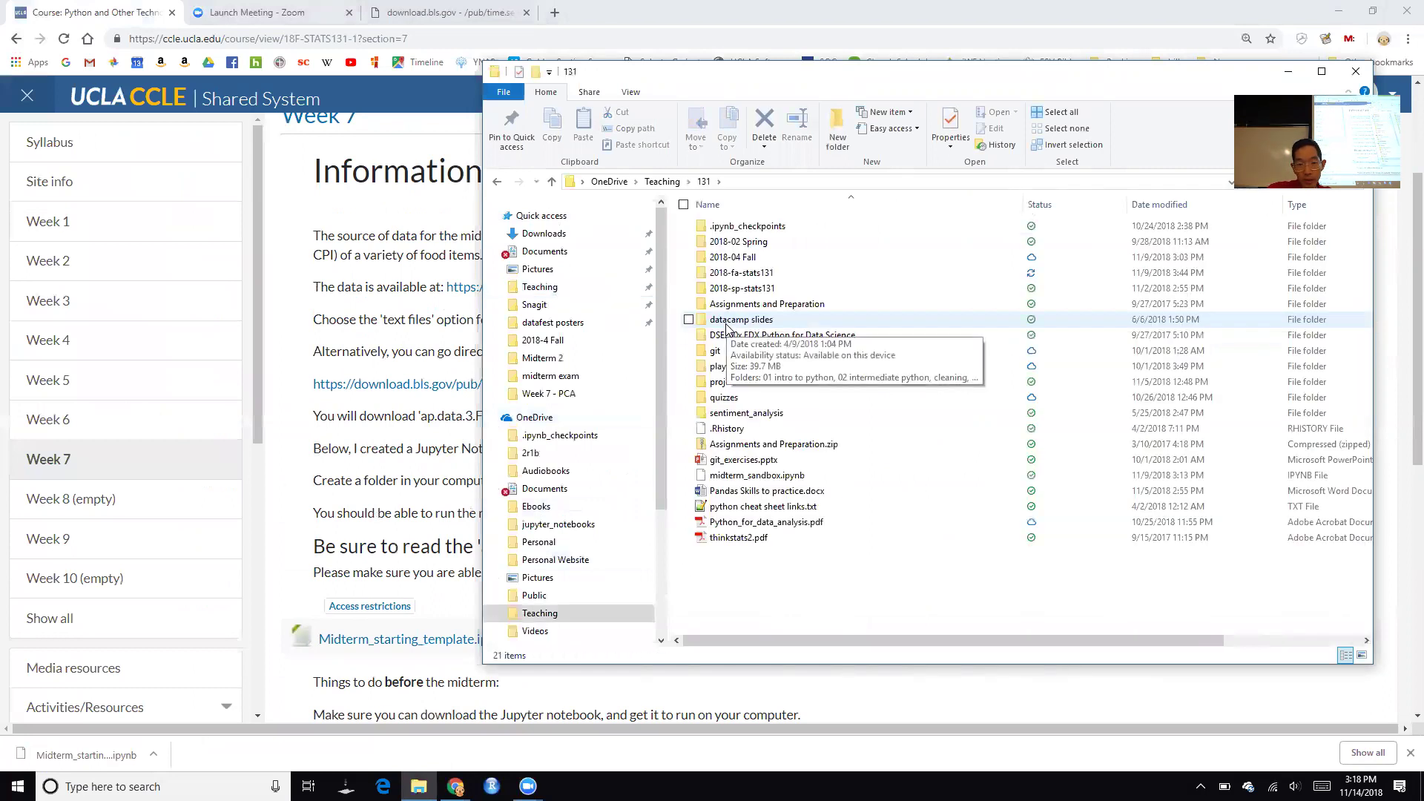
click(768, 259)
double_click(768, 260)
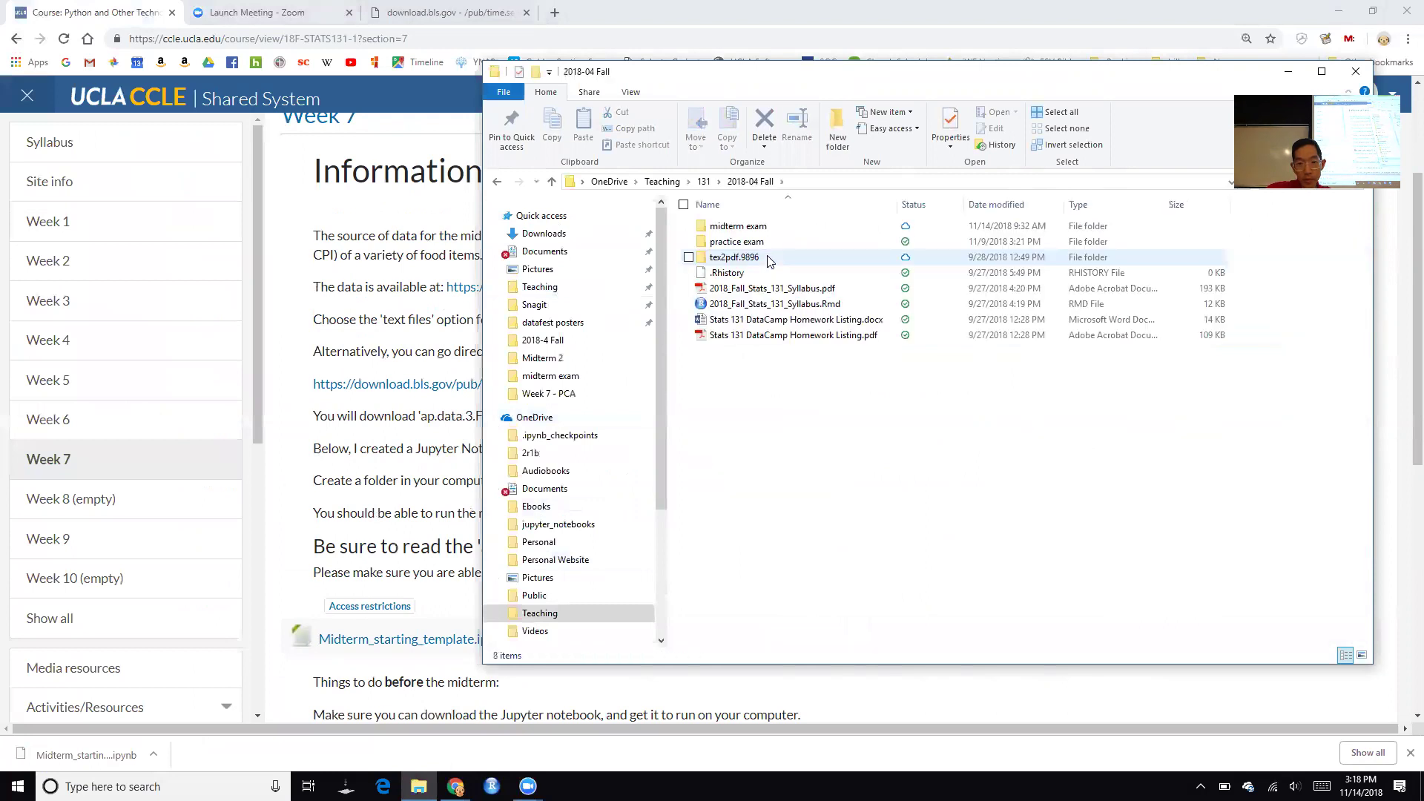
key(m)
key(Return)
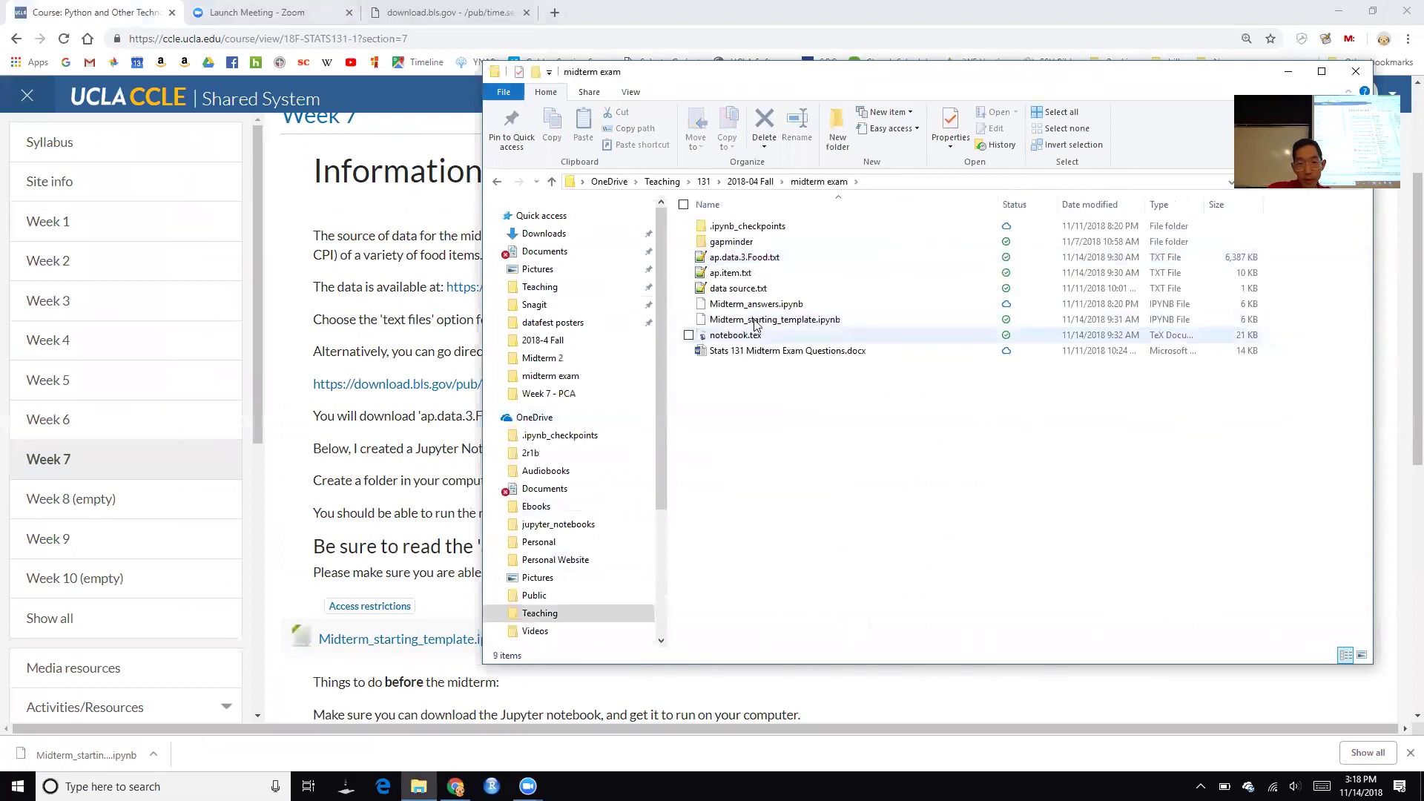
Select ap.data.3.Food.txt and ap.item.txt in turn in the folder, and switch back to the BLS file directory in the browser
click(758, 266)
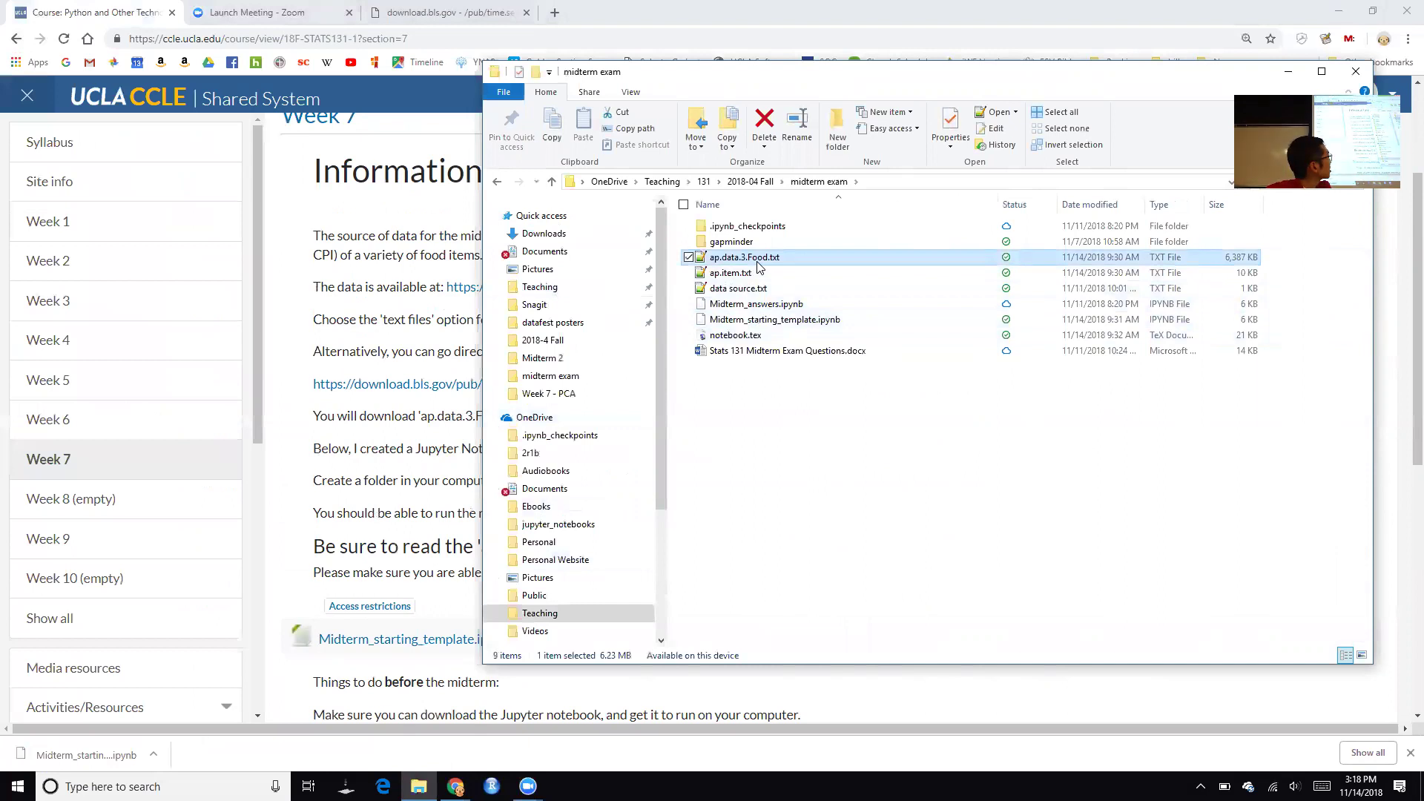
click(757, 271)
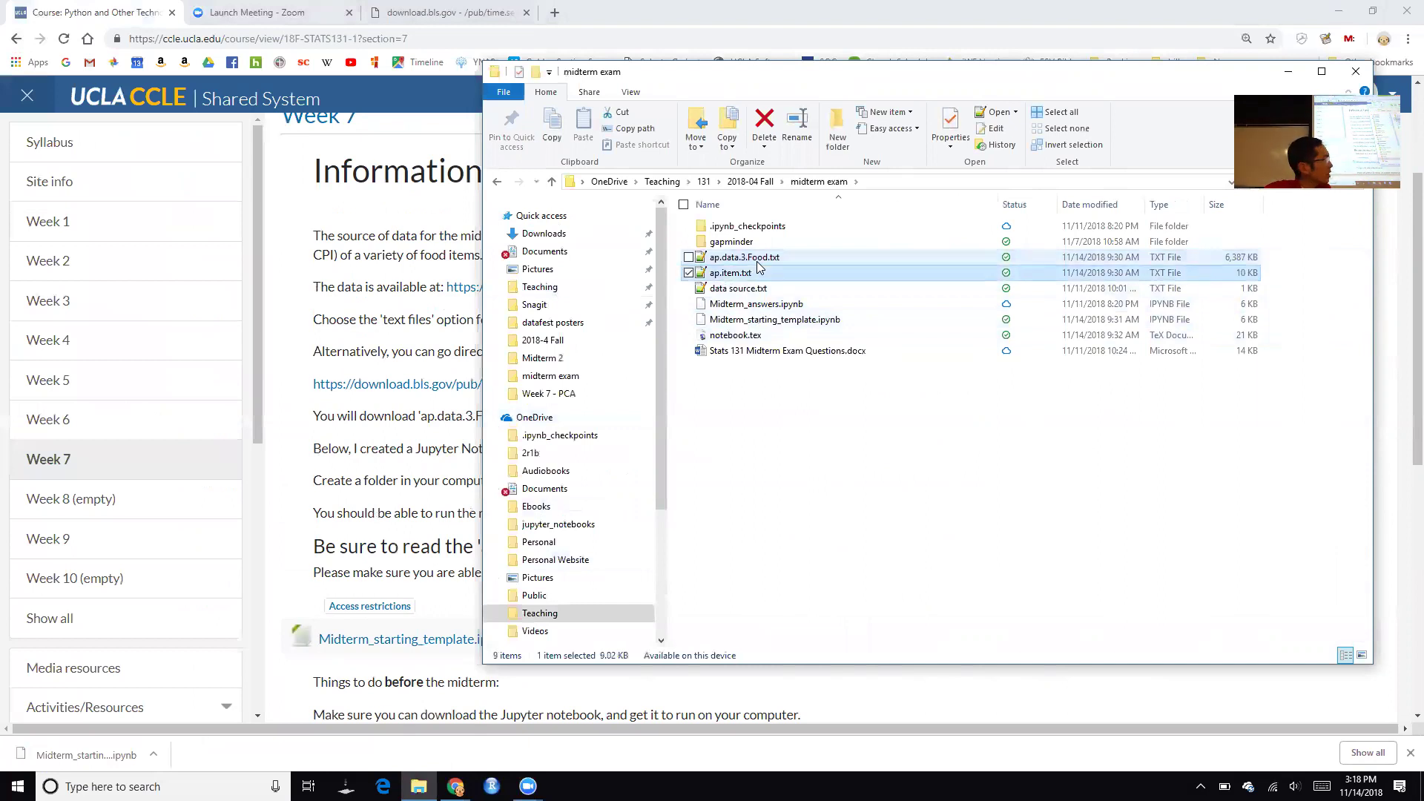
click(380, 293)
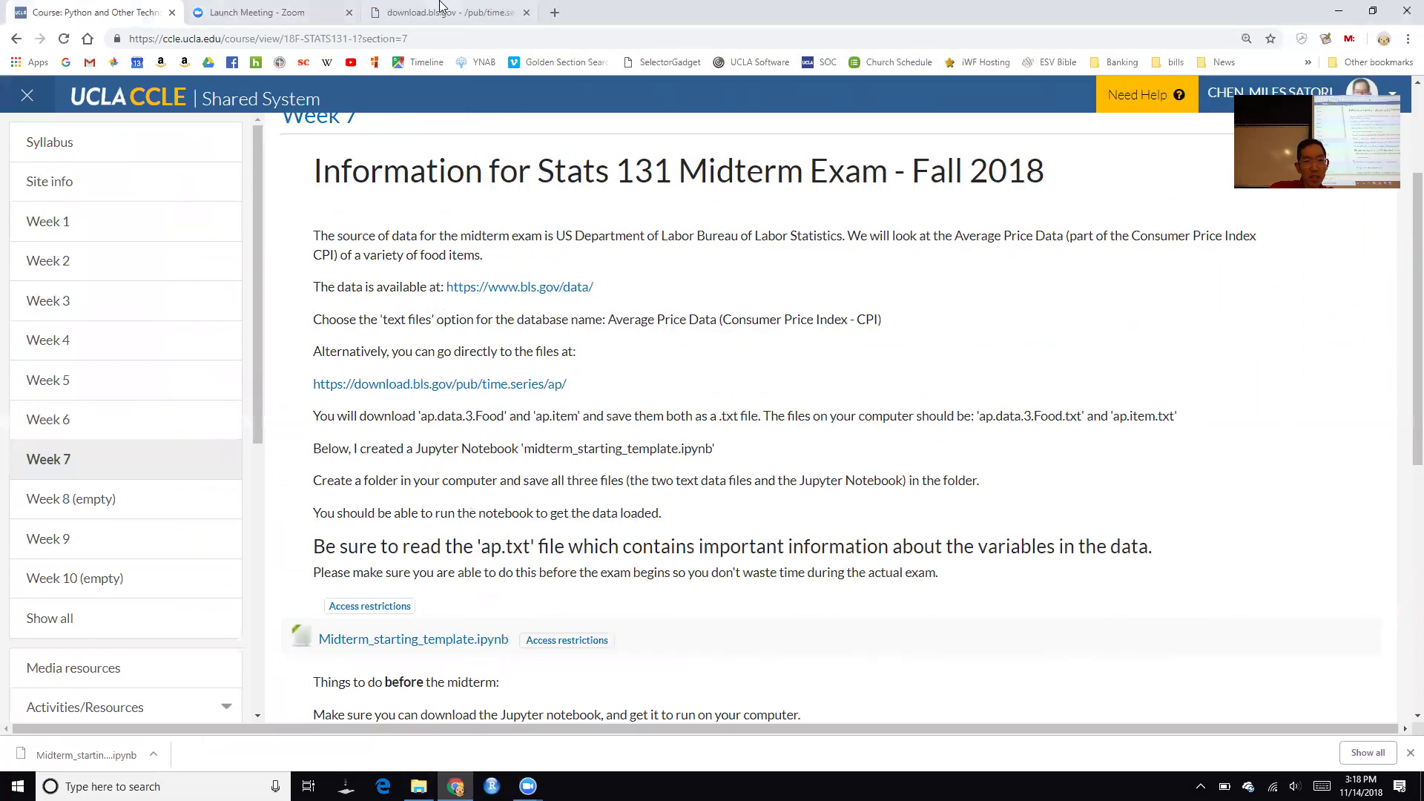
click(442, 9)
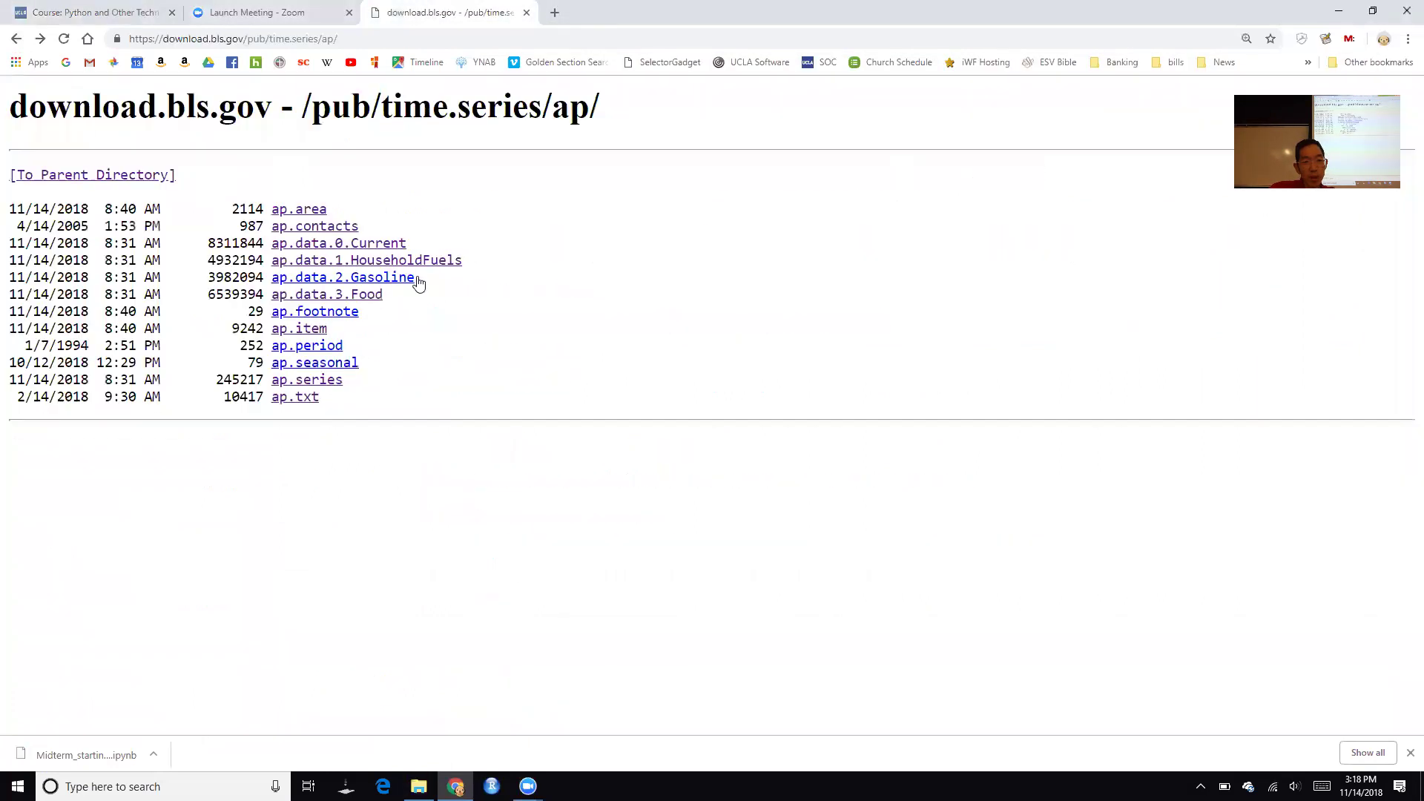
Open ap.data.3.Food, bring up its Save As dialog to point out the .txt extension, cancel without saving and return to the file directory
click(362, 297)
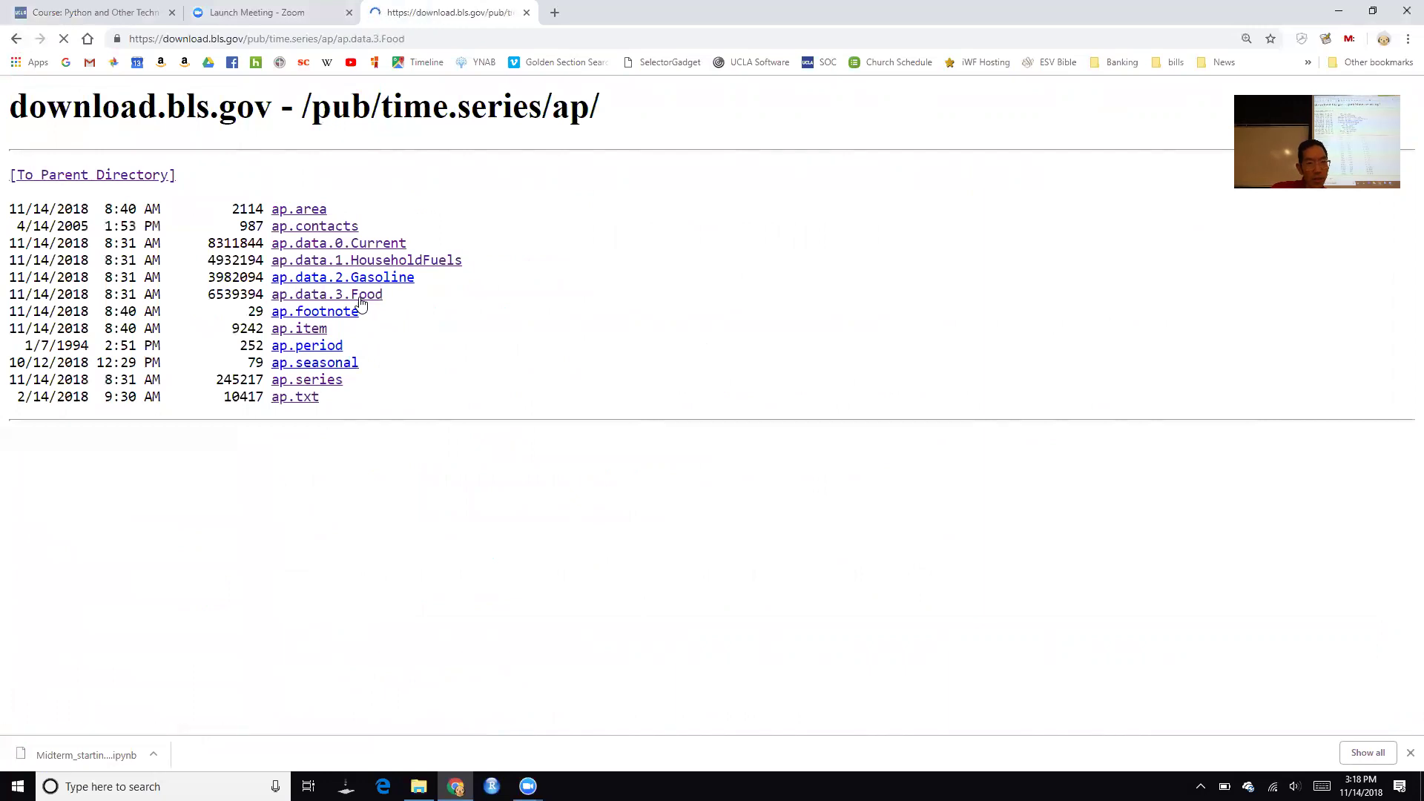
right_click(550, 233)
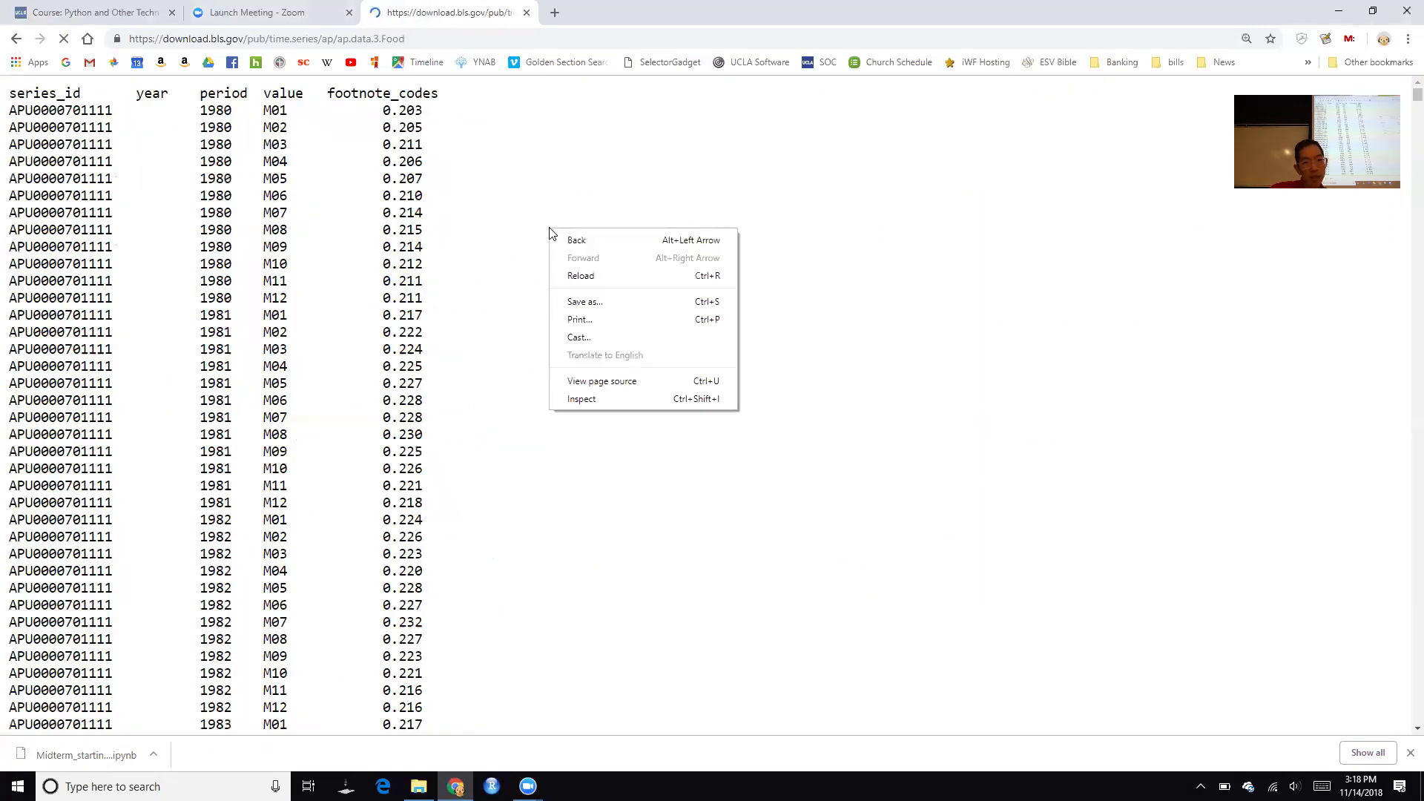
click(594, 309)
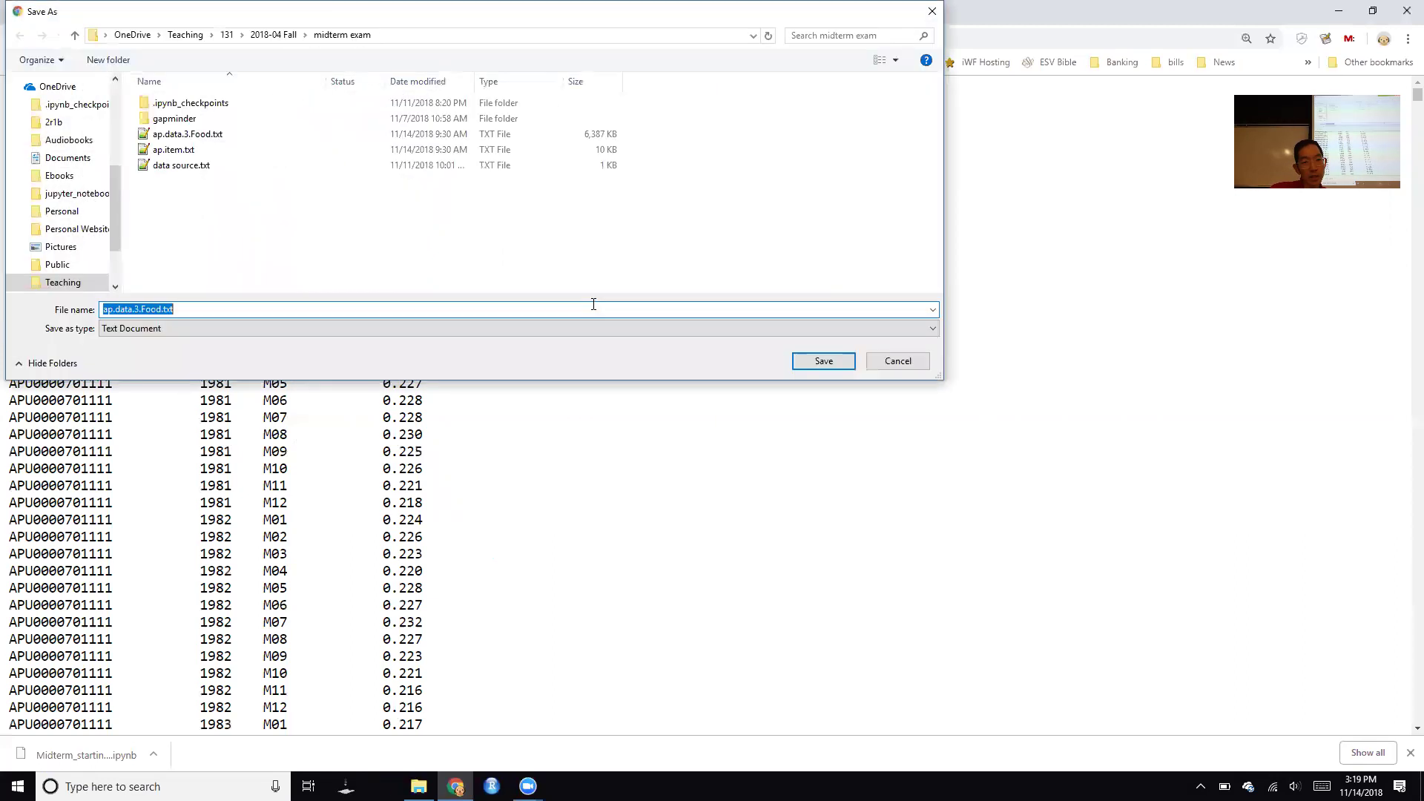
click(207, 307)
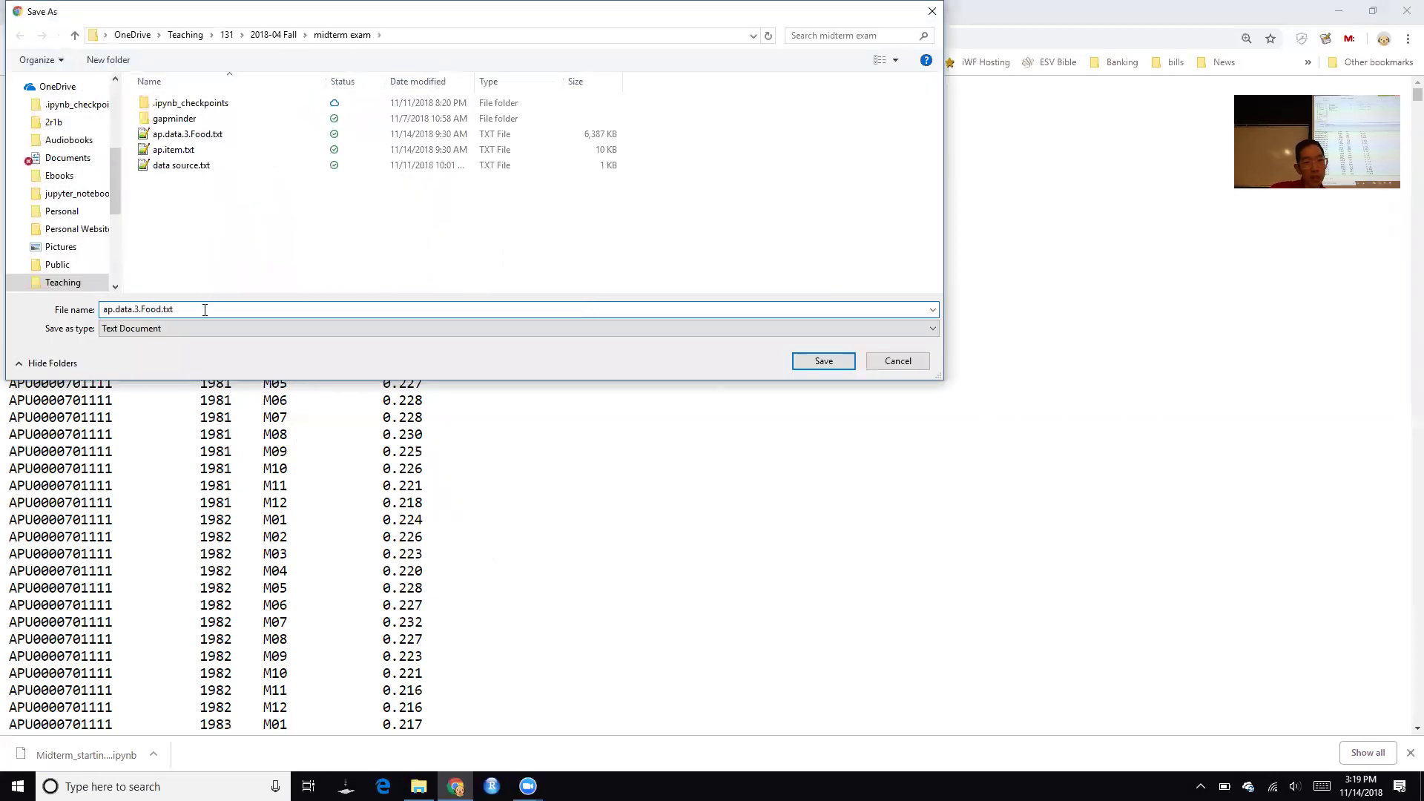
key(Left)
key(Left)
key(Left)
key(Left)
key(shift+Right)
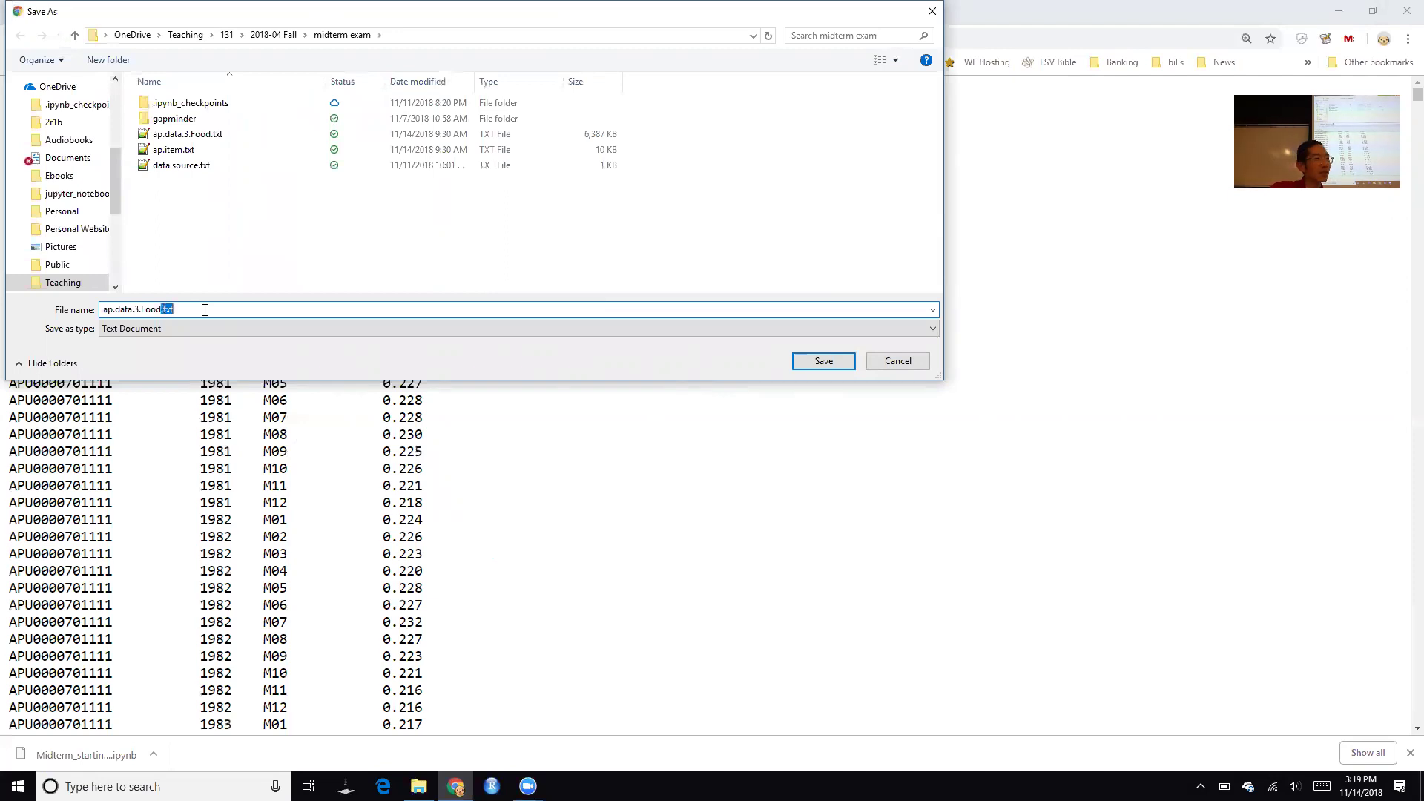
key(Right)
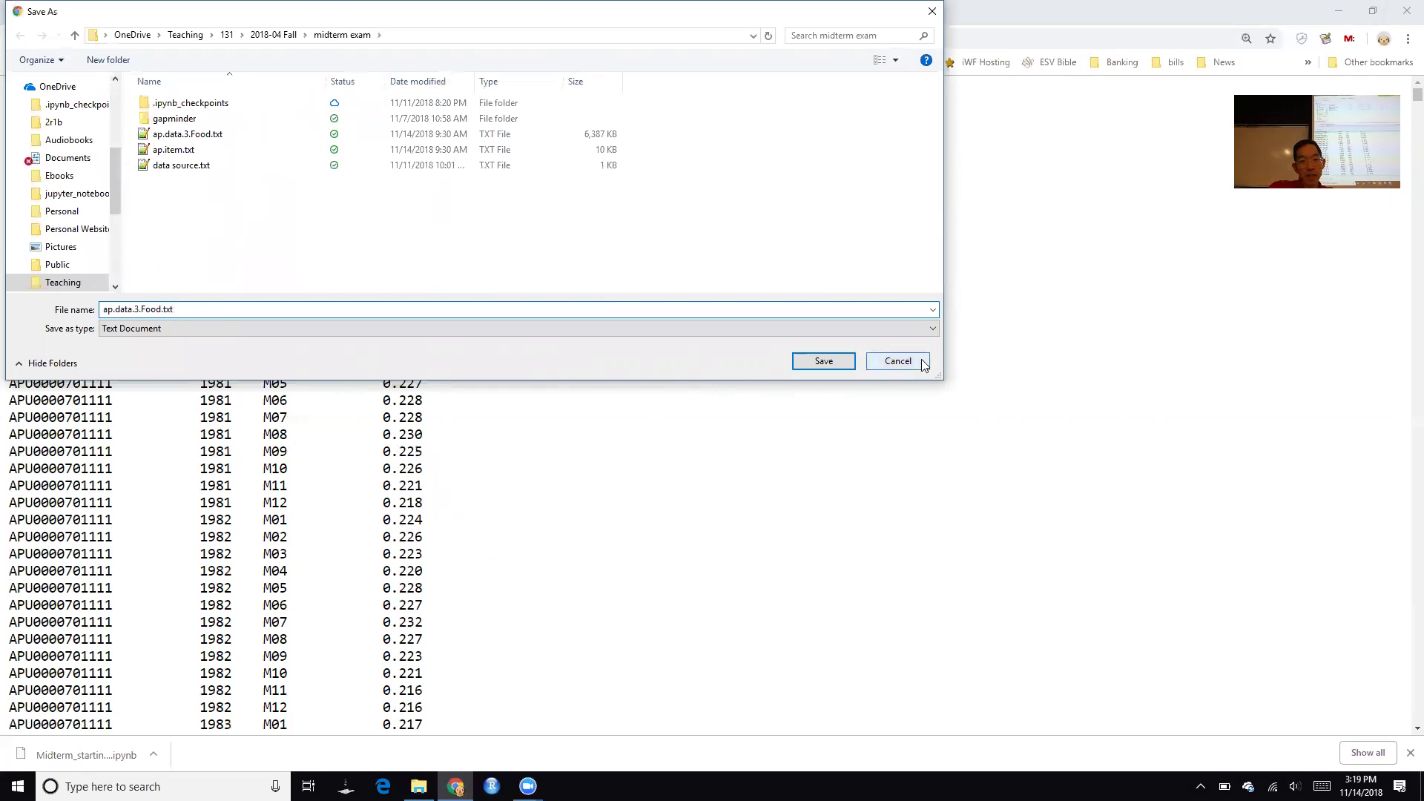
click(898, 361)
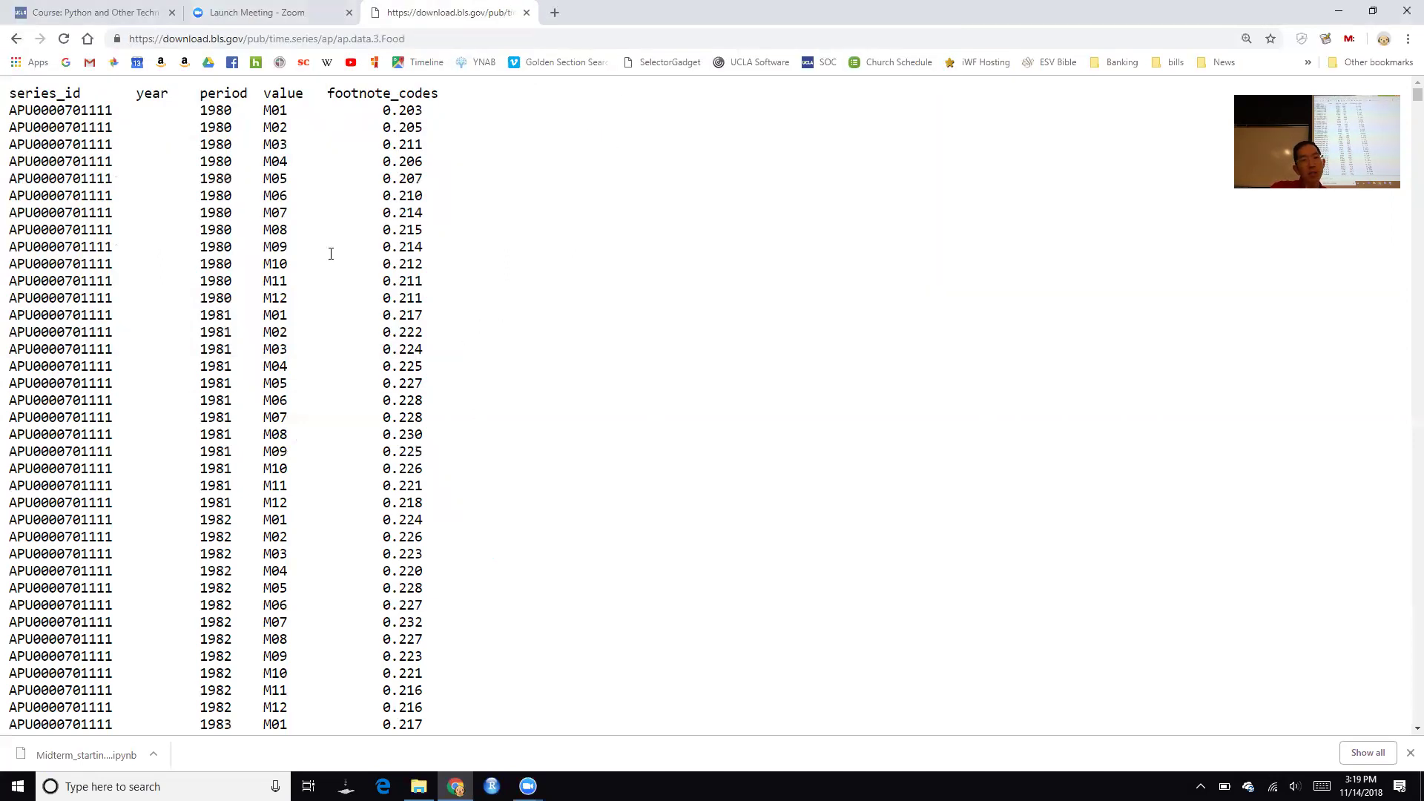
click(15, 38)
click(336, 380)
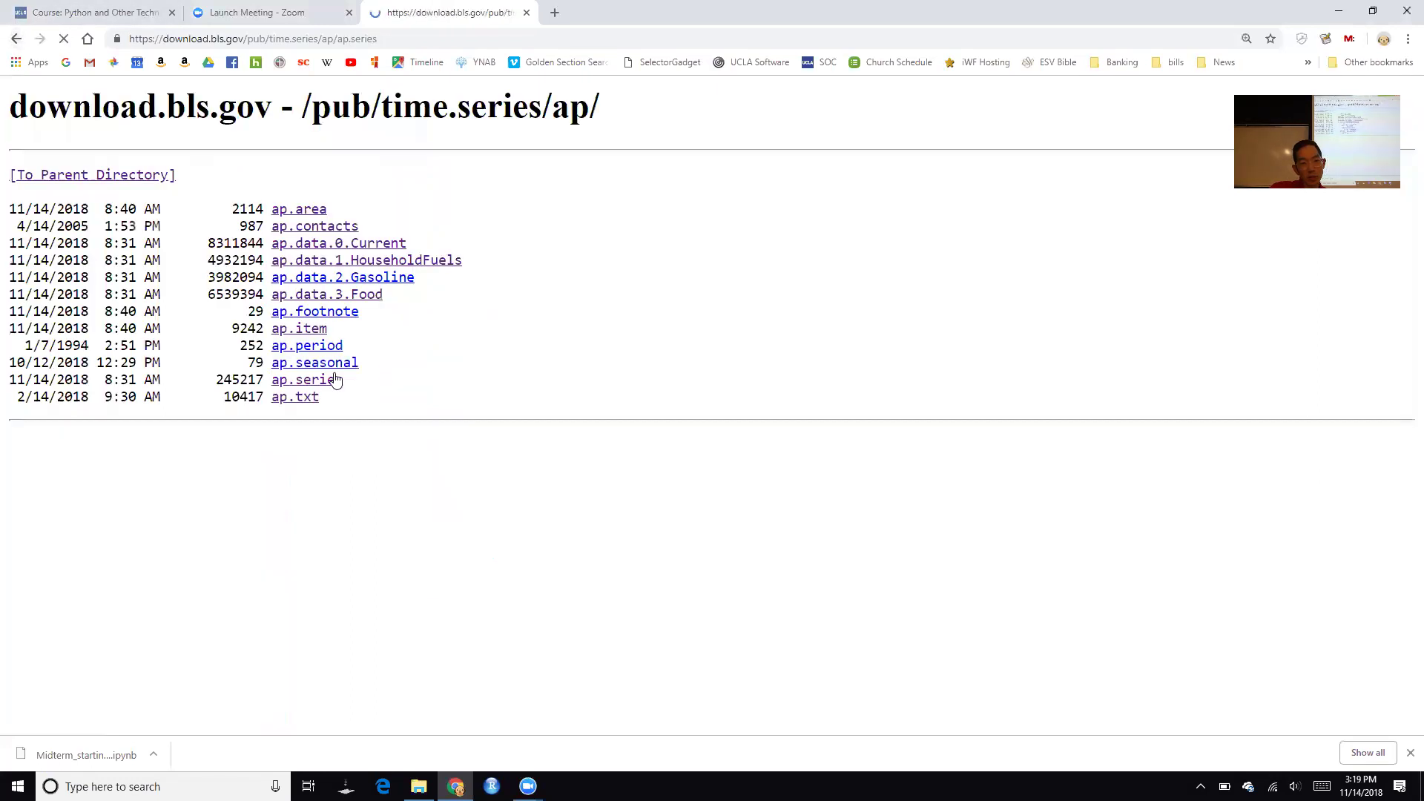
key(alt+Left)
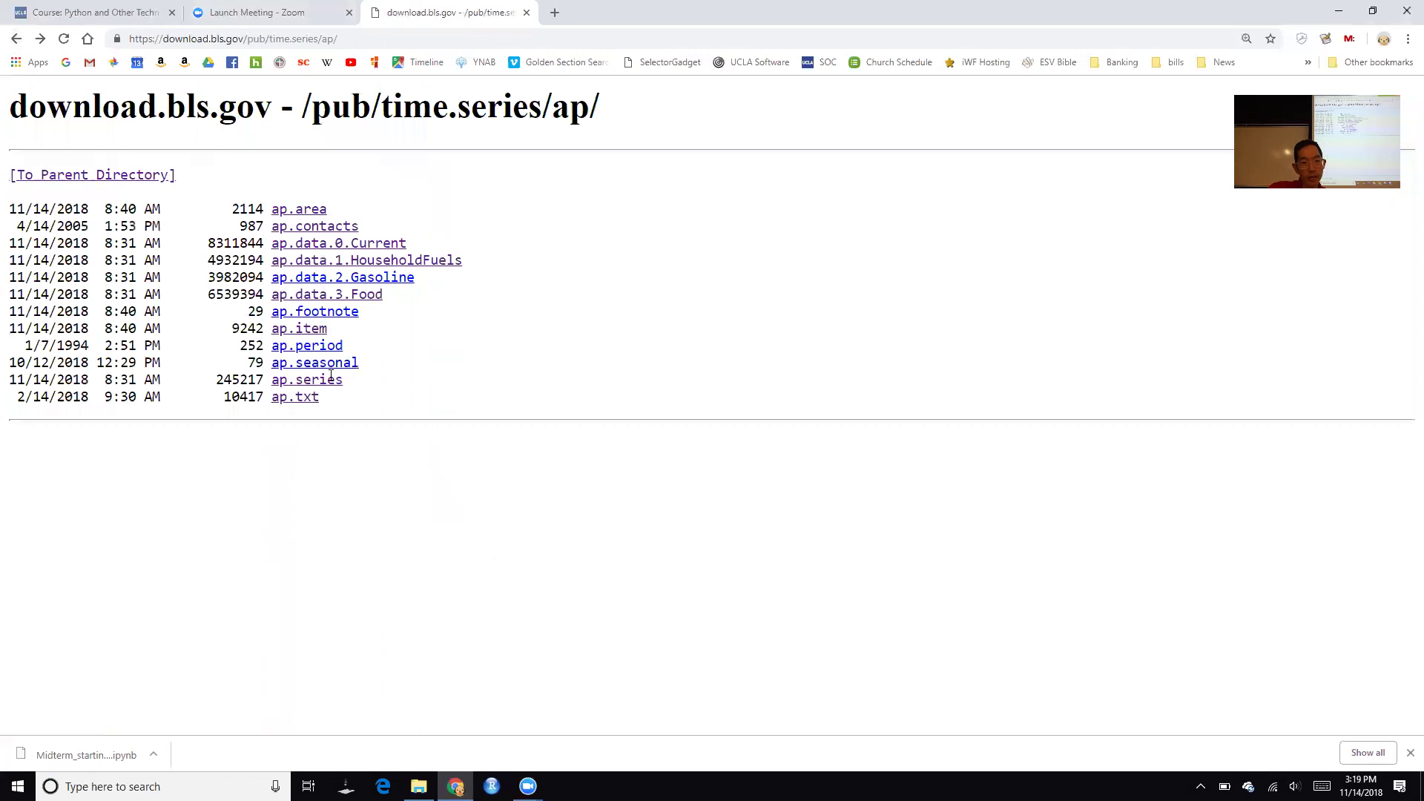
right_click(310, 335)
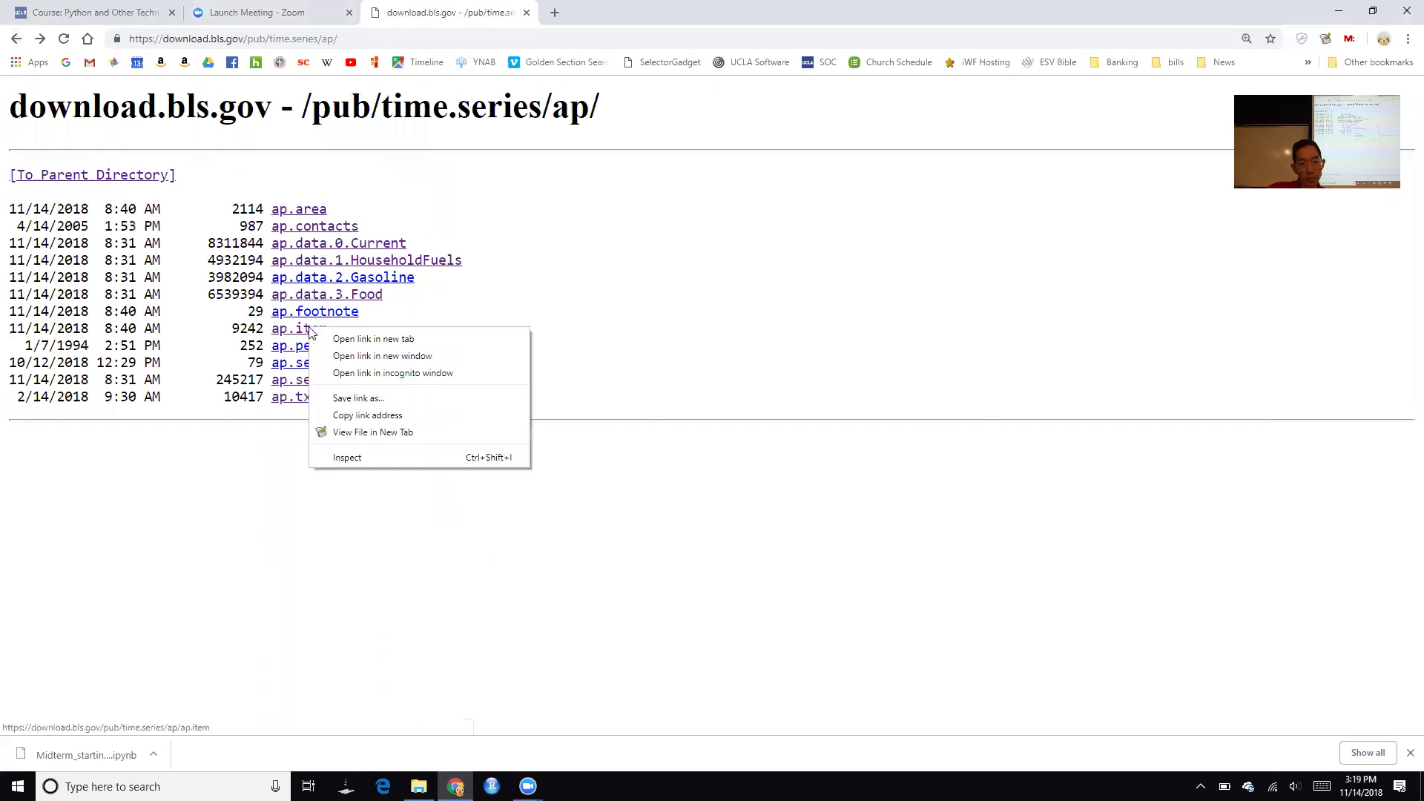
right_click(384, 510)
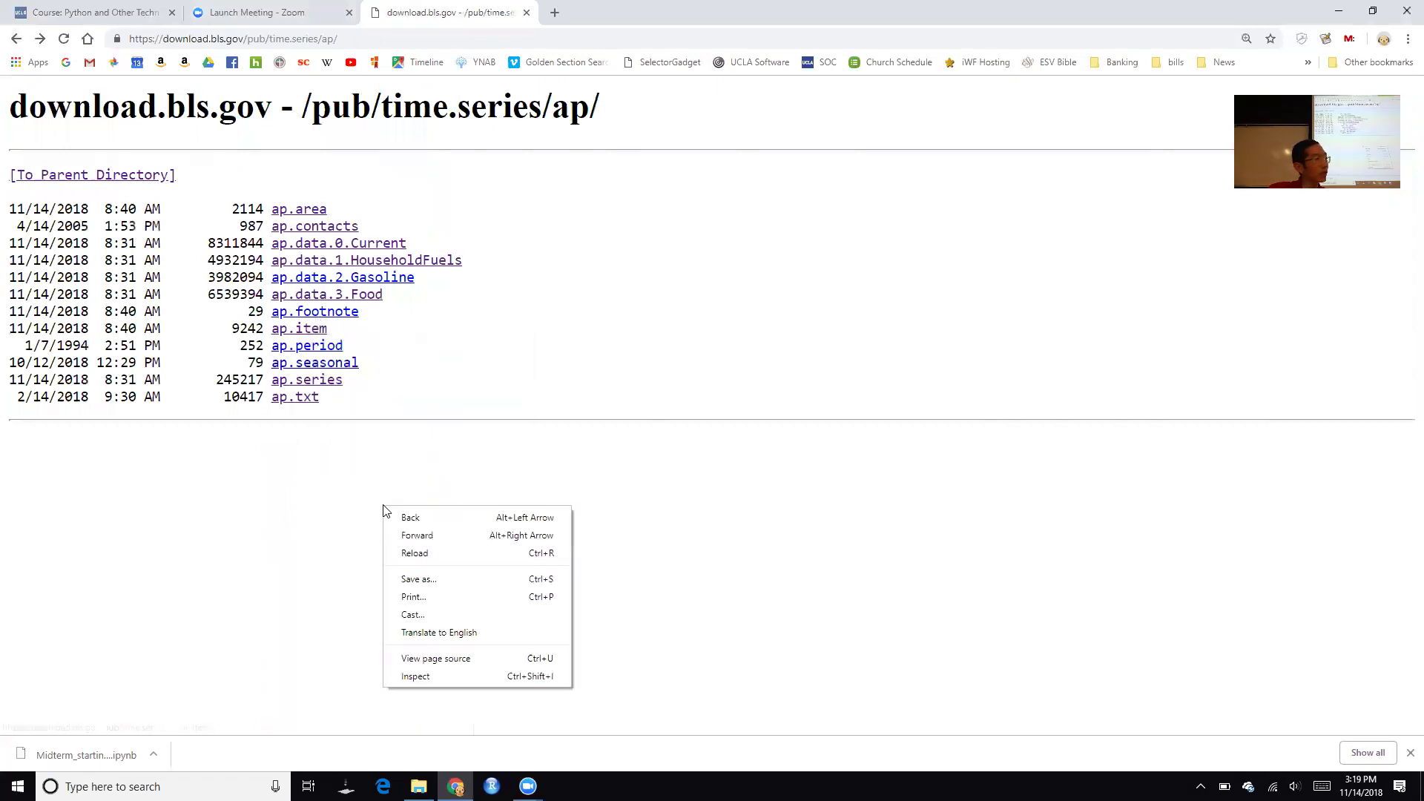
click(295, 488)
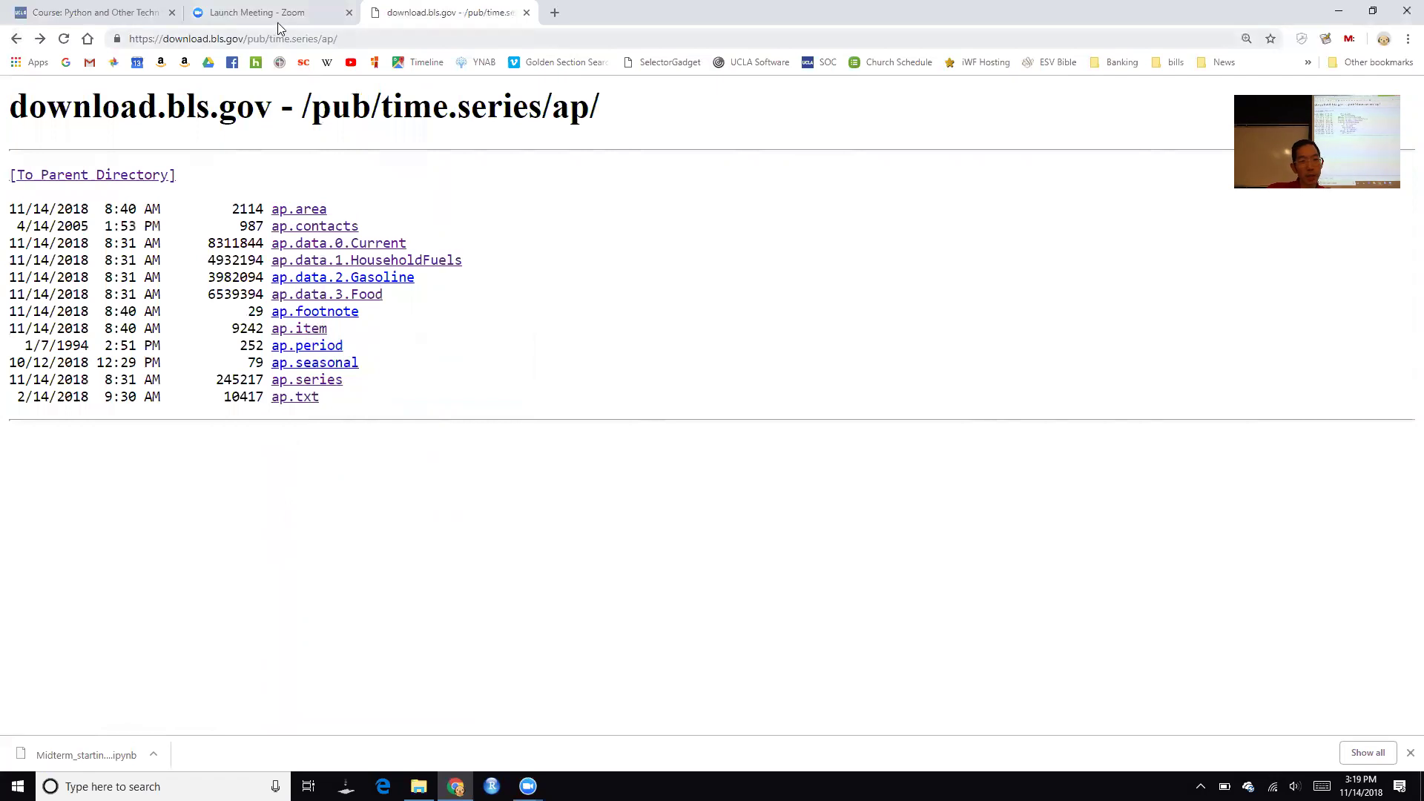
Return to the Week 7 course page and check the midterm exam folder in File Explorer for the data files and starter notebook
click(82, 12)
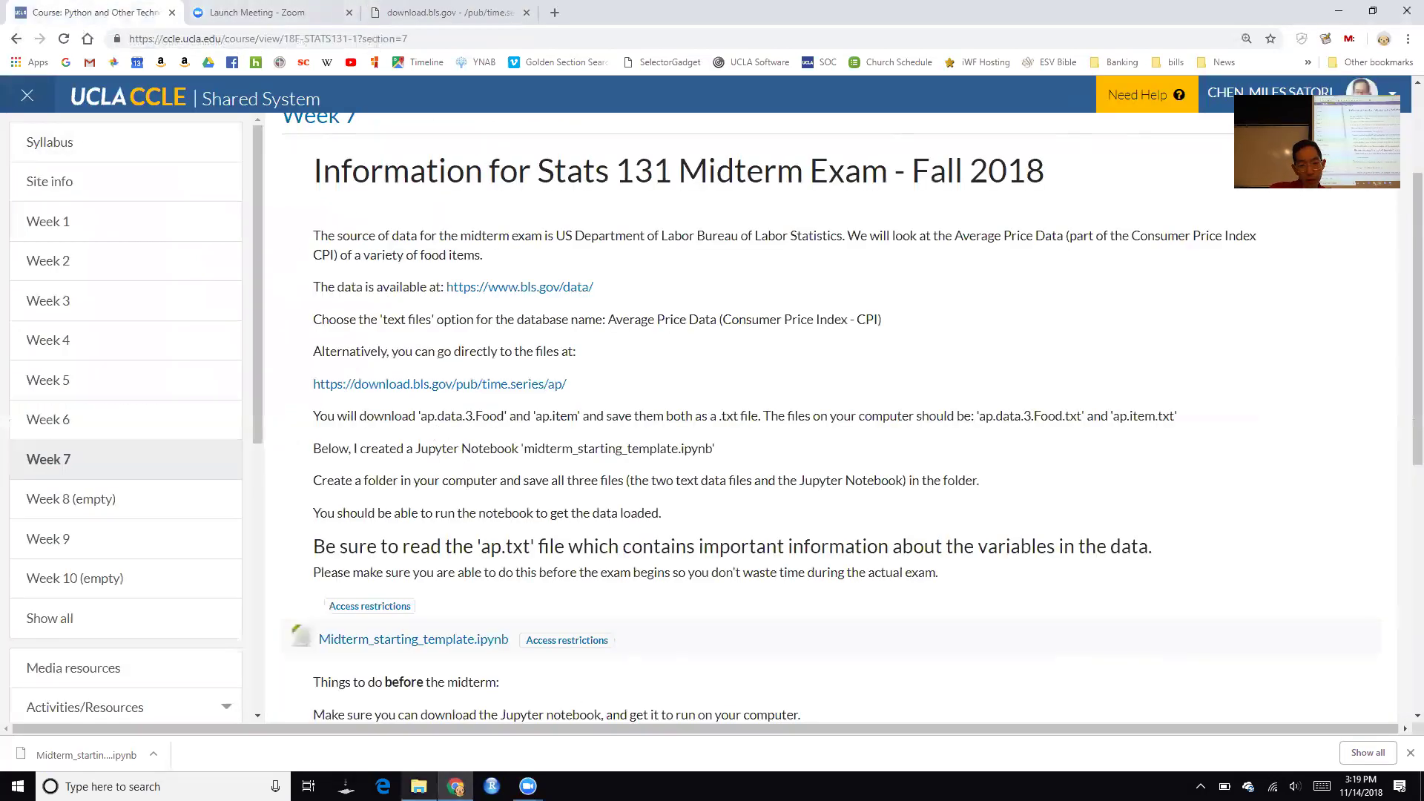
mouse_move(420, 787)
click(419, 723)
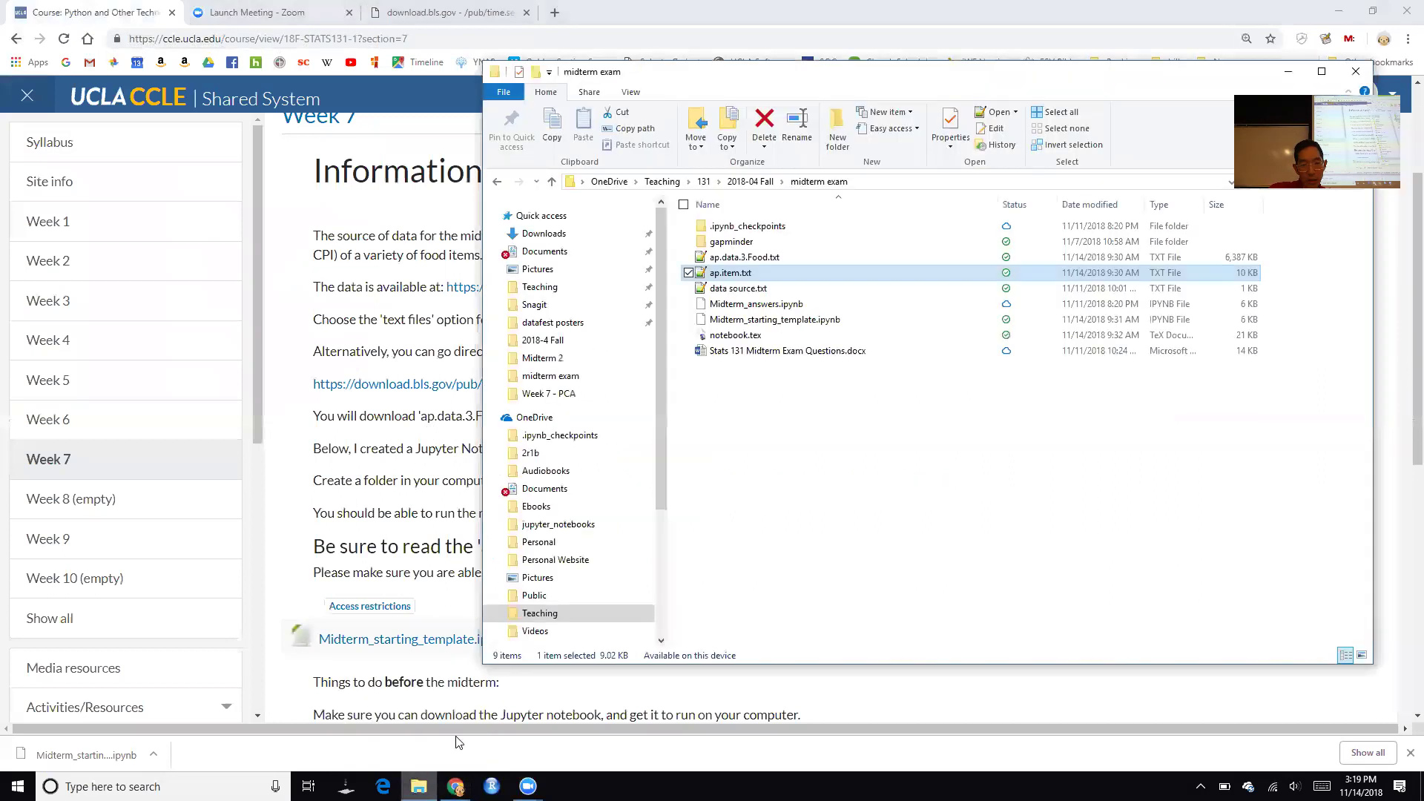
click(808, 486)
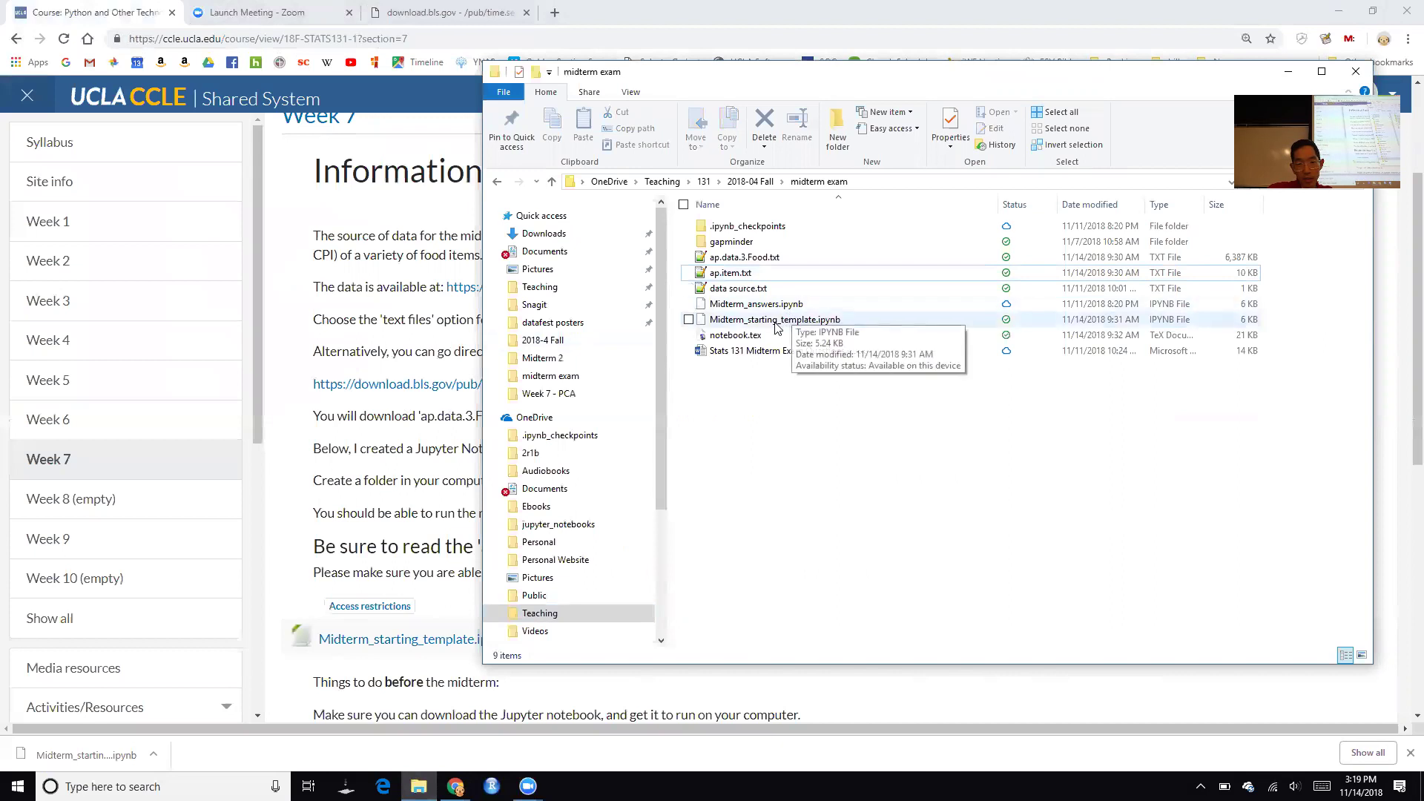
click(355, 341)
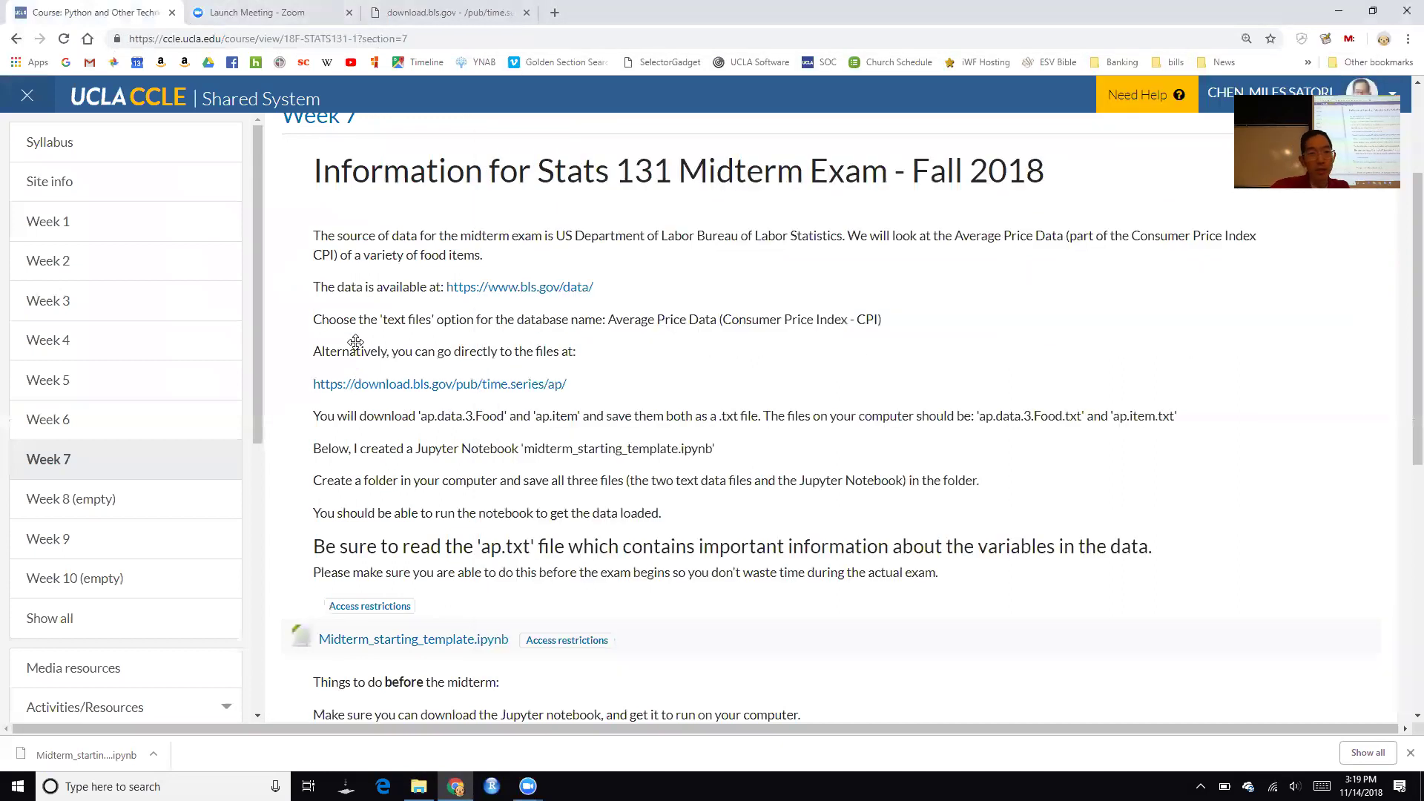
Launch Anaconda Prompt and start the Jupyter server with the command jupyter notebook
key(super)
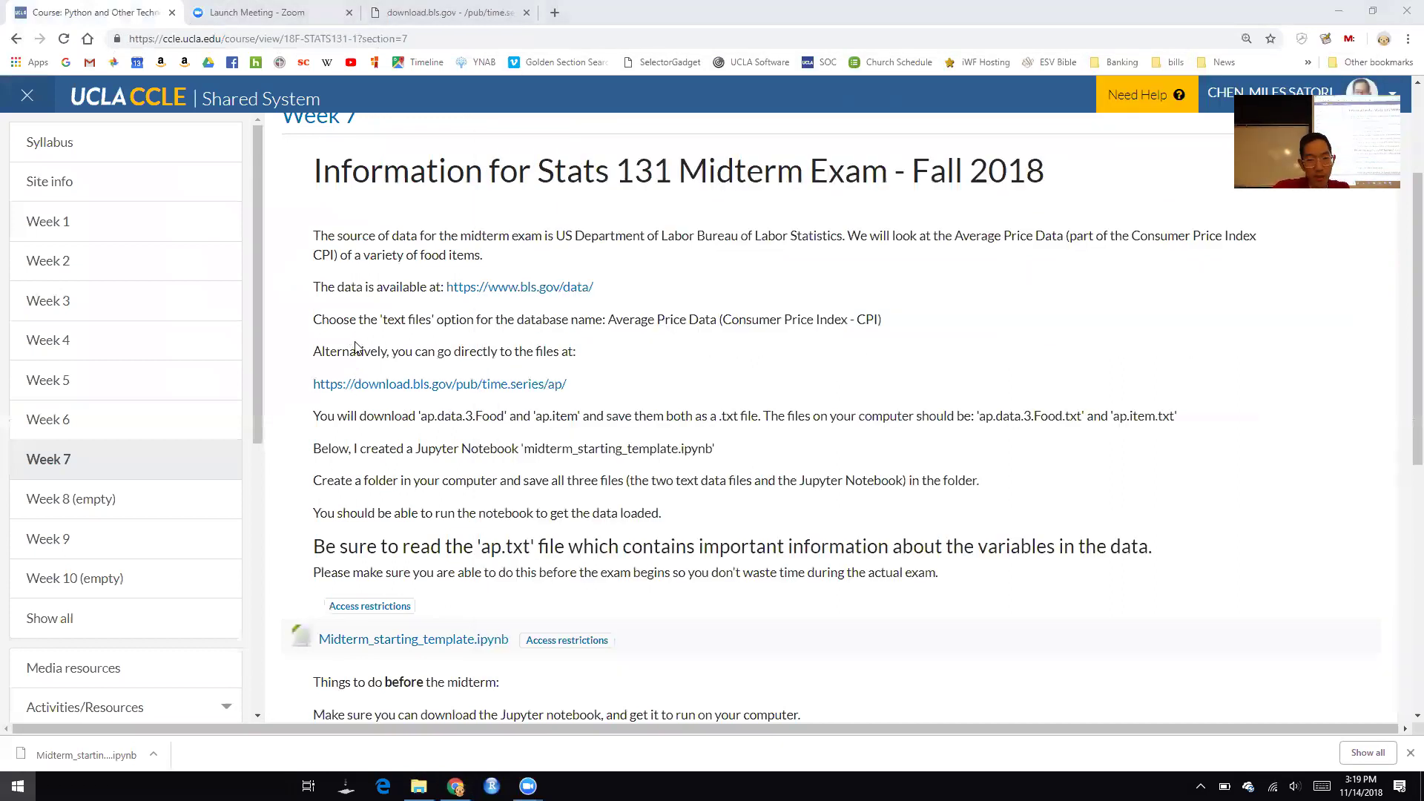
click(599, 470)
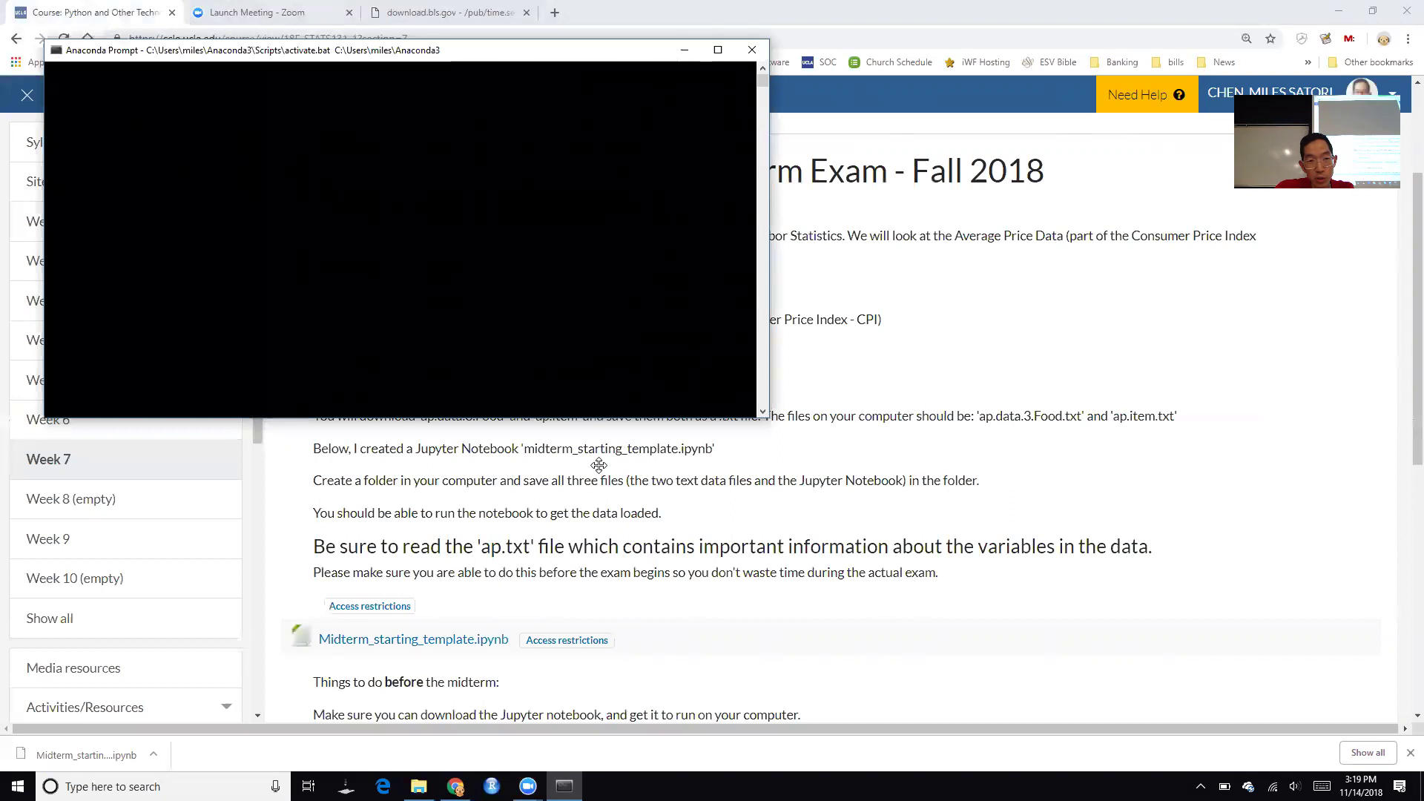
text(jupyter notebook)
key(Return)
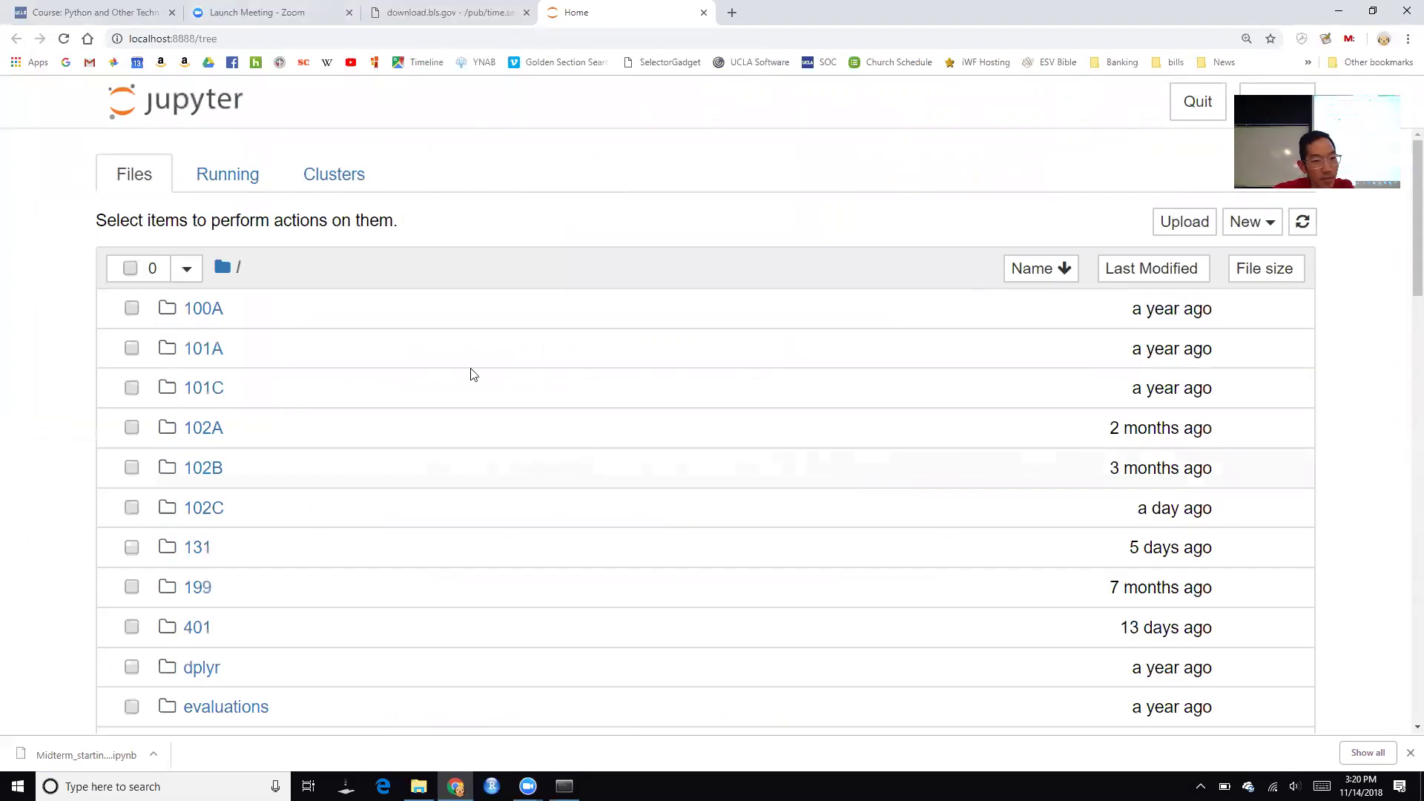
In Jupyter, open Midterm_starting_template.ipynb from the midterm exam folder inside 131, 2018-04 Fall
click(197, 548)
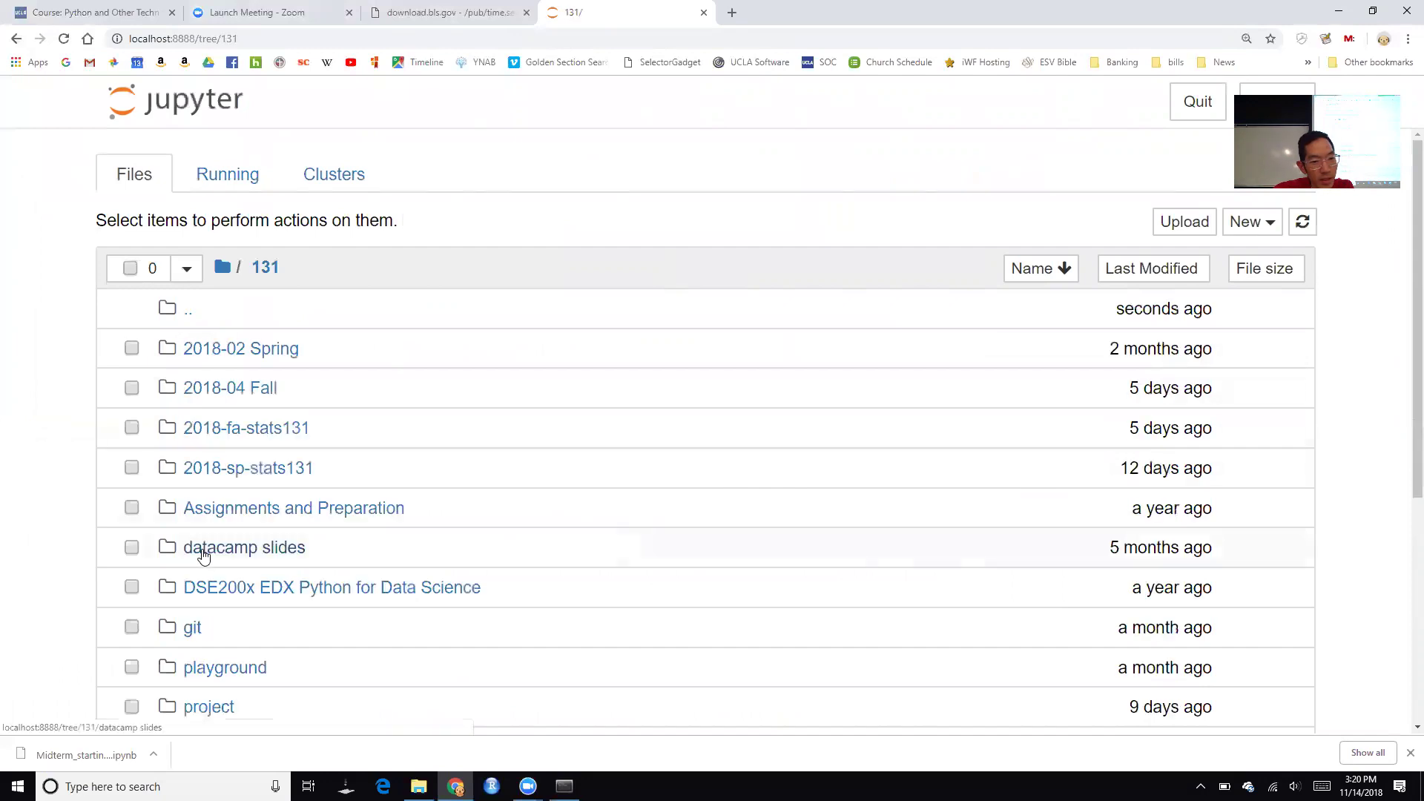
click(230, 388)
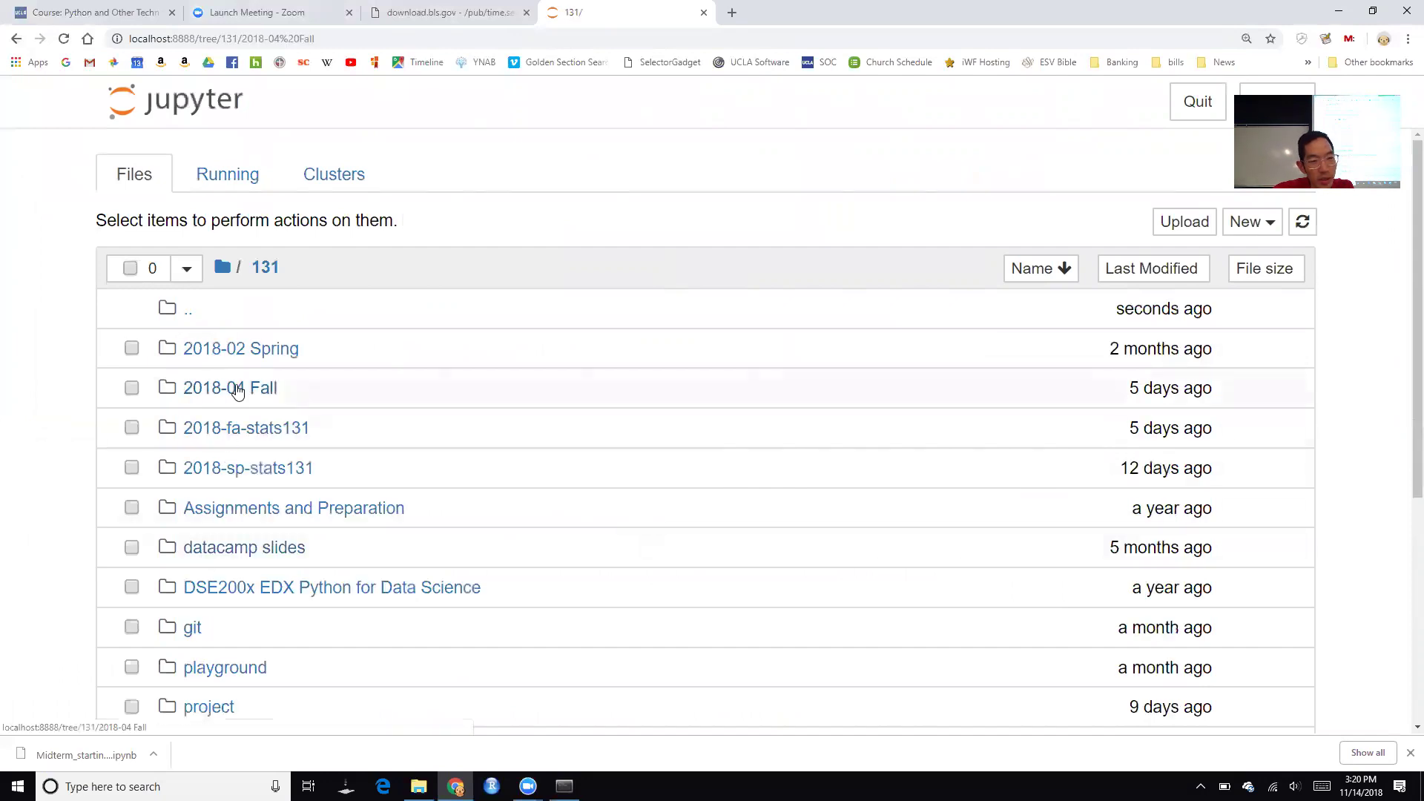
click(259, 349)
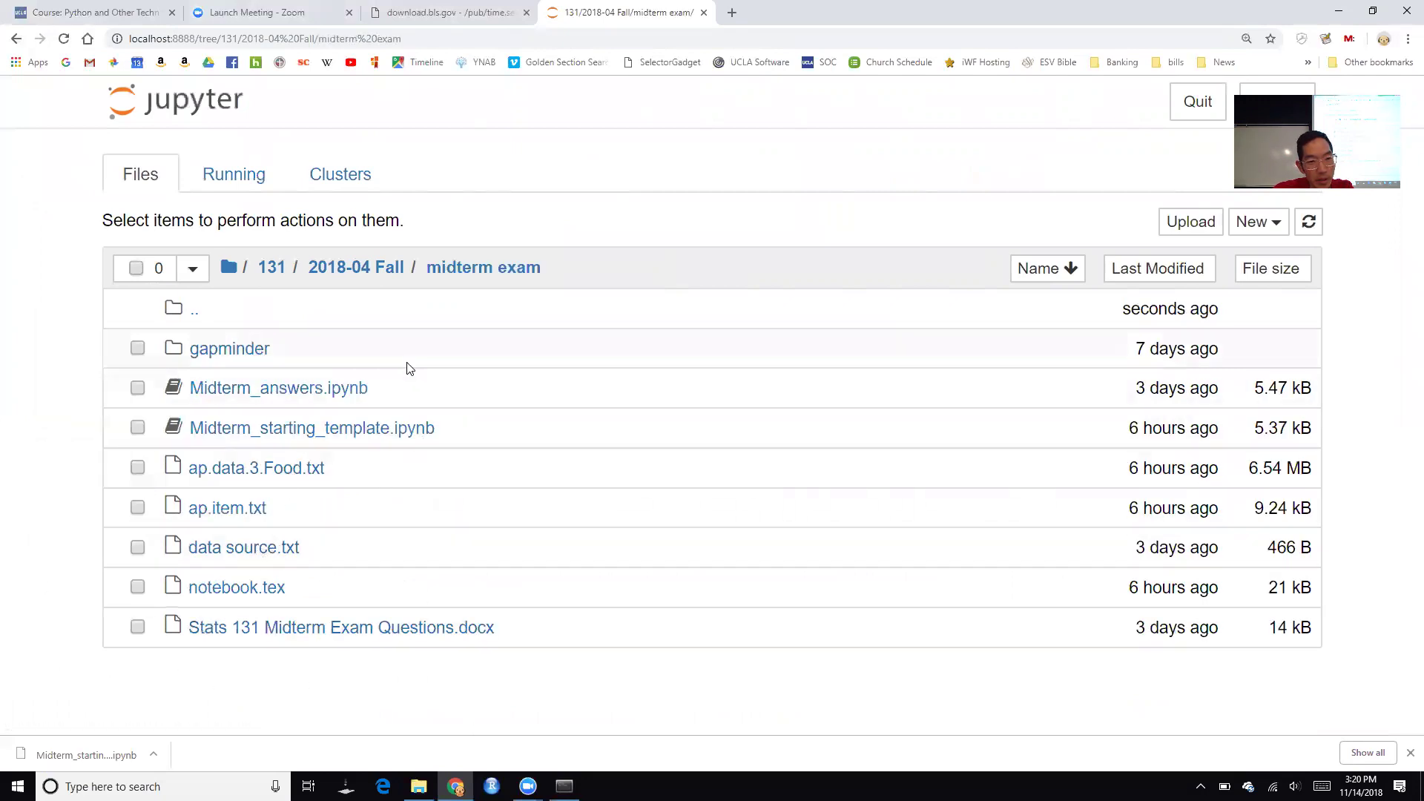
click(348, 430)
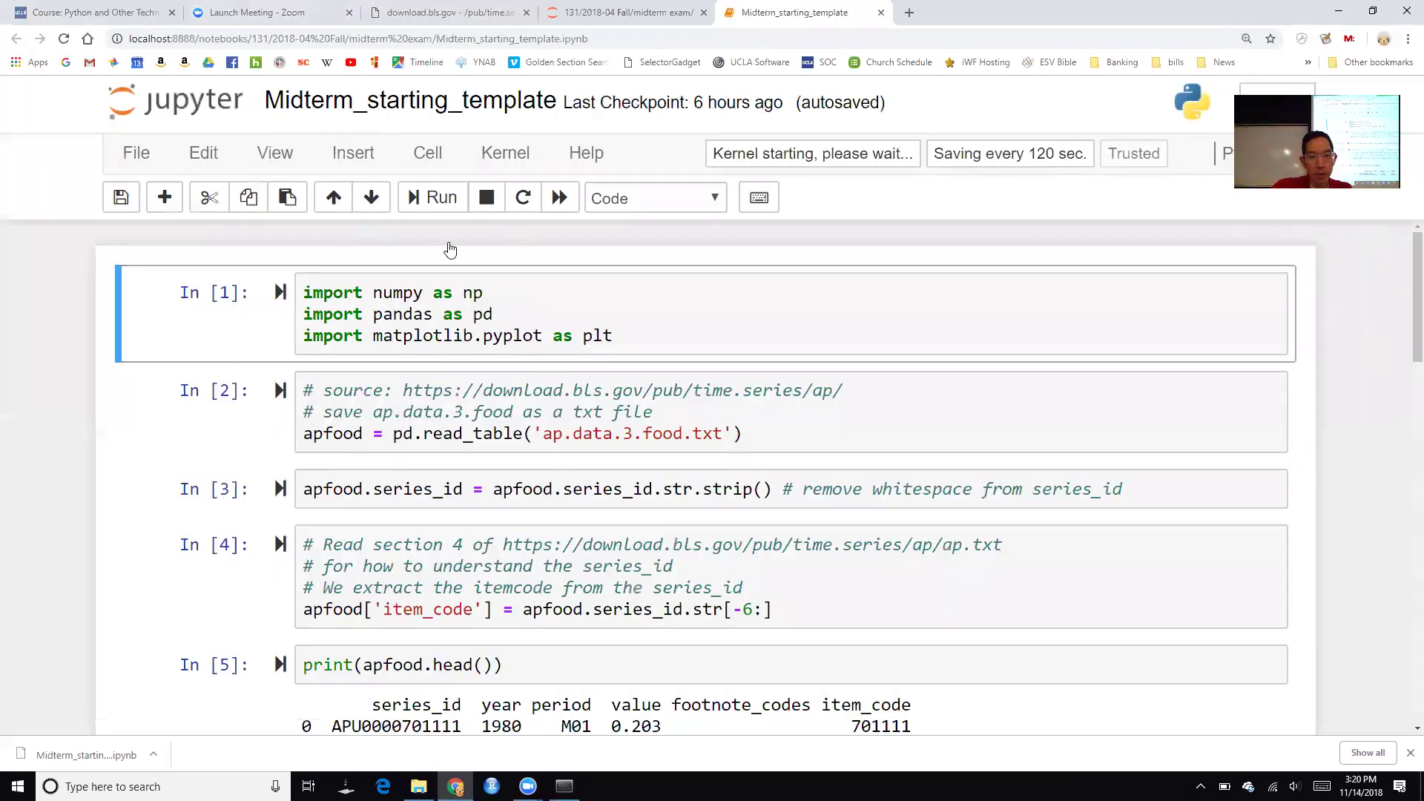
Run the cell importing numpy, pandas and matplotlib, and the cell reading ap.data.3.food.txt into apfood
click(695, 308)
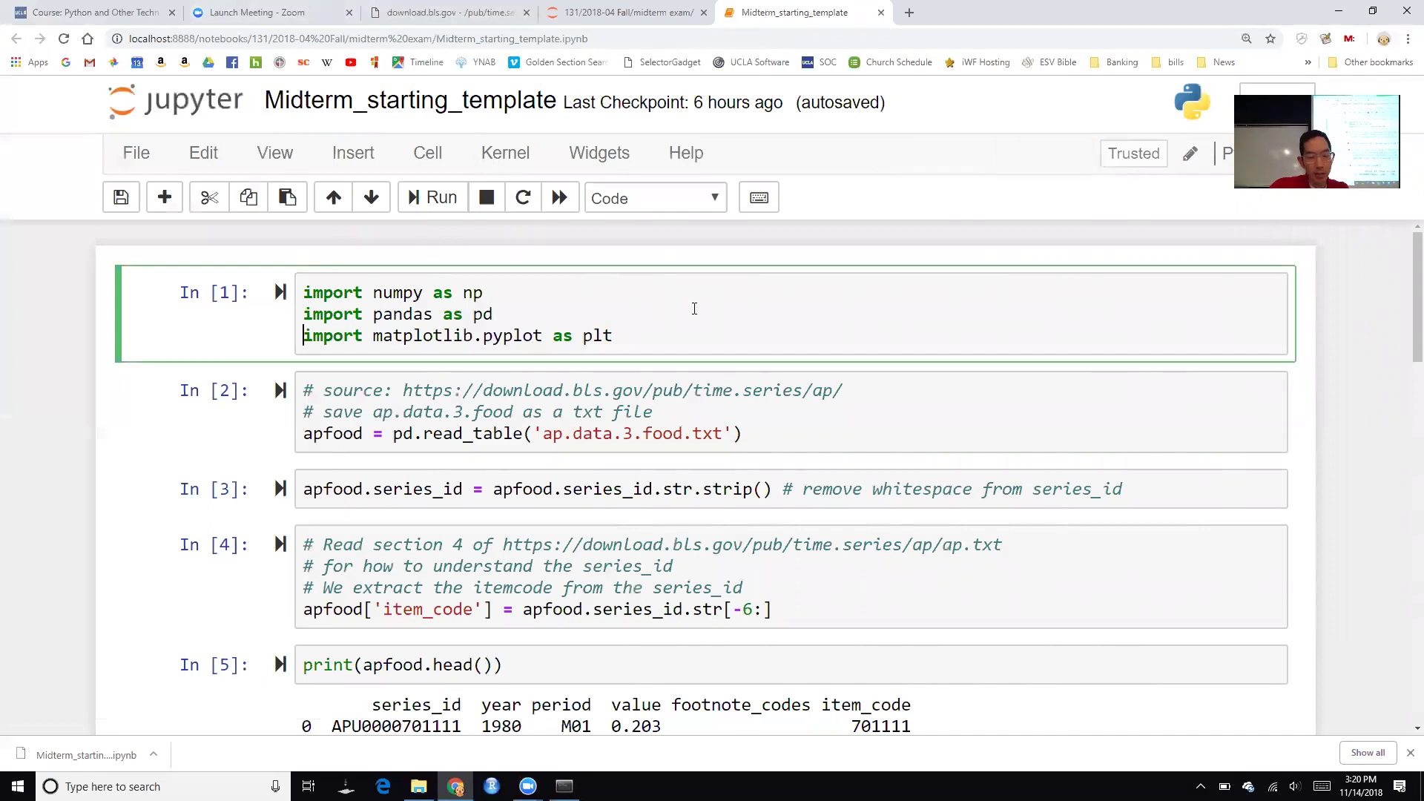
key(shift+Return)
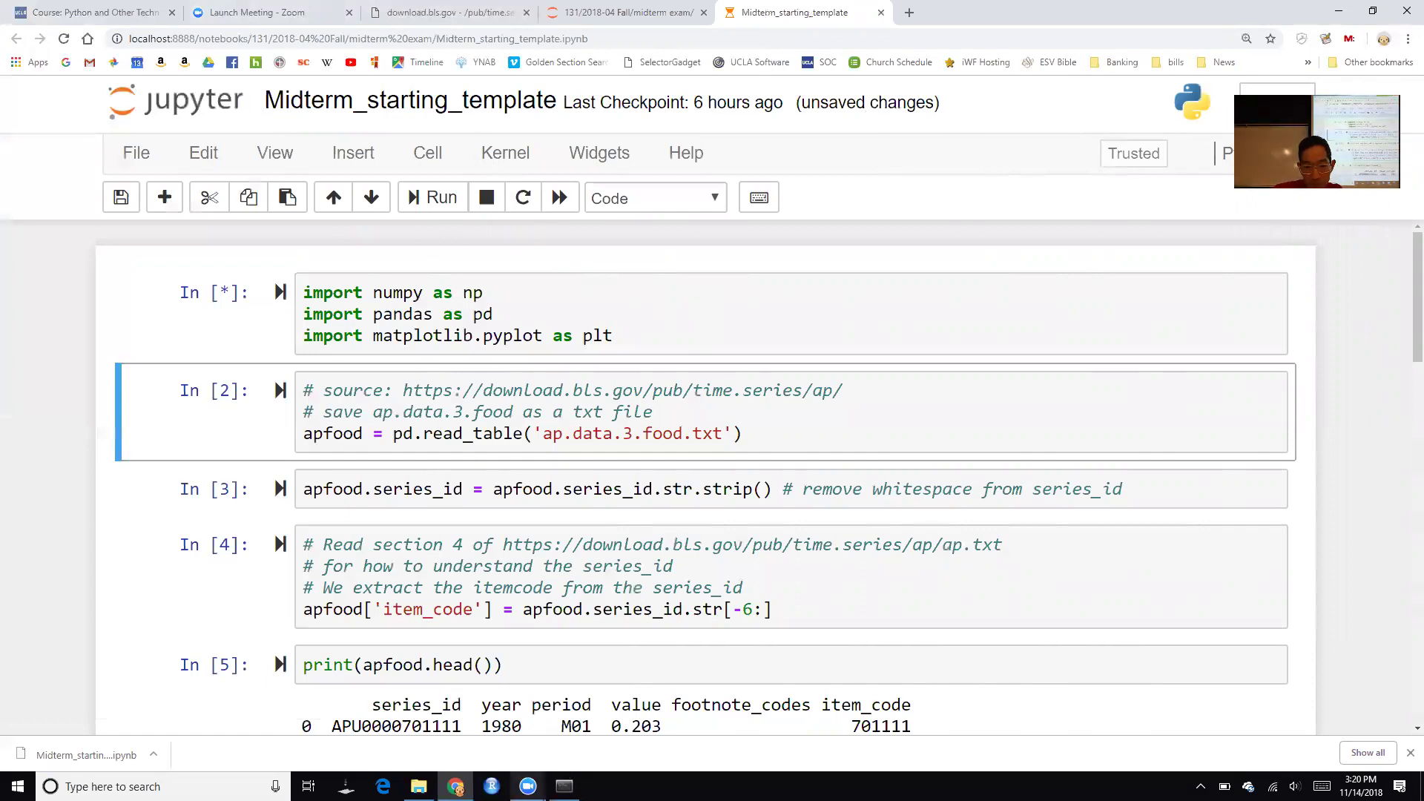
mouse_move(528, 785)
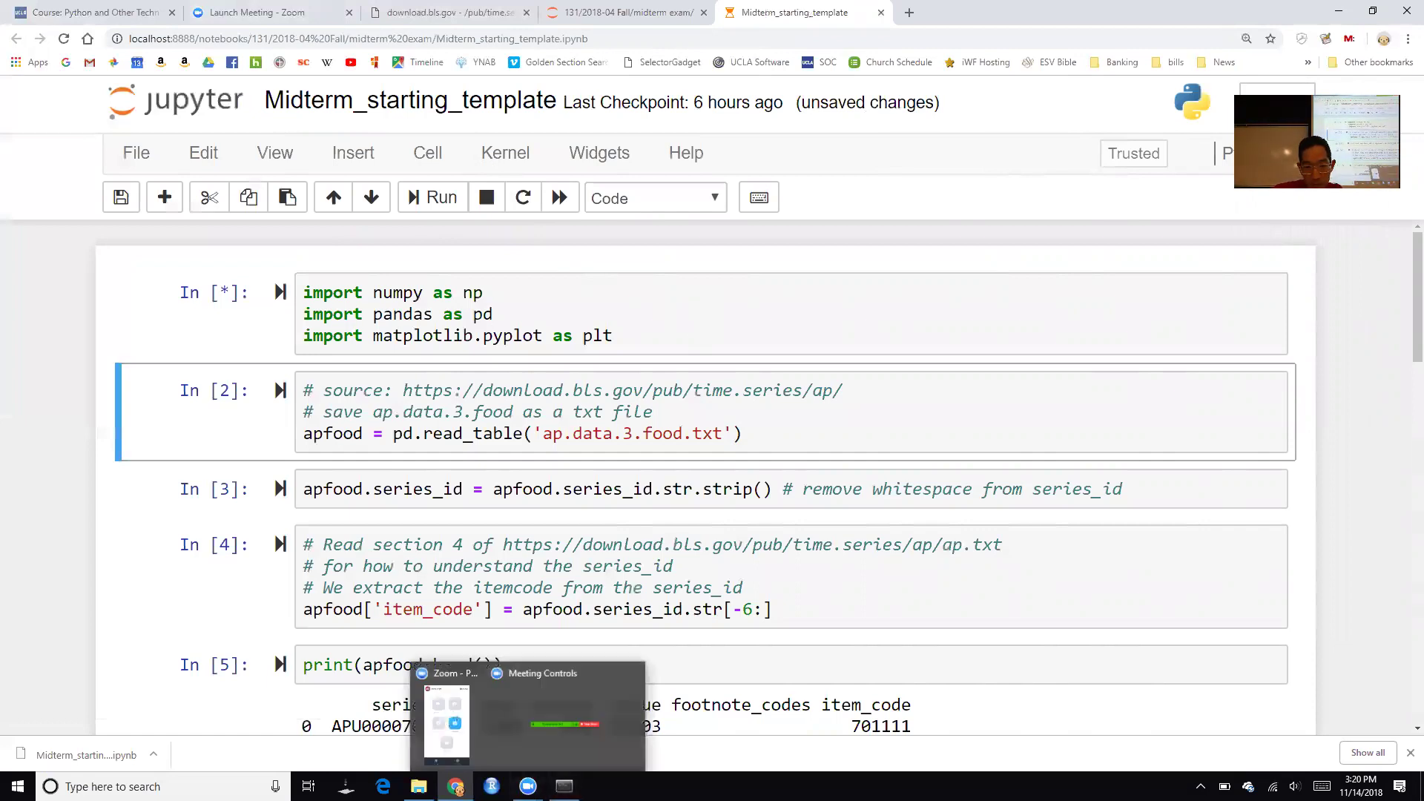
key(shift+Return)
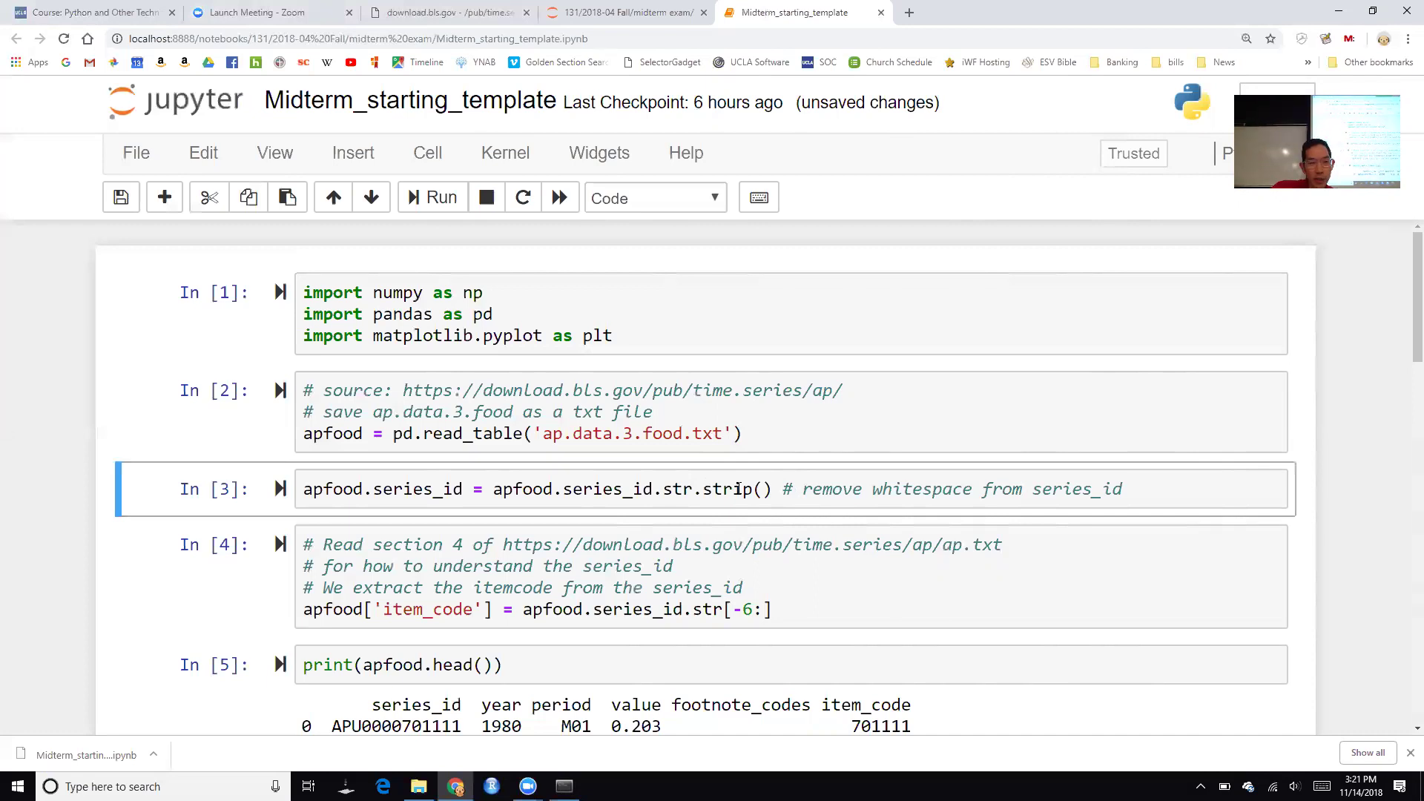
Step through the cells that strip whitespace from series_id, extract item_code and print apfood.head(), stopping at the cell reading ap.item.txt
key(Down)
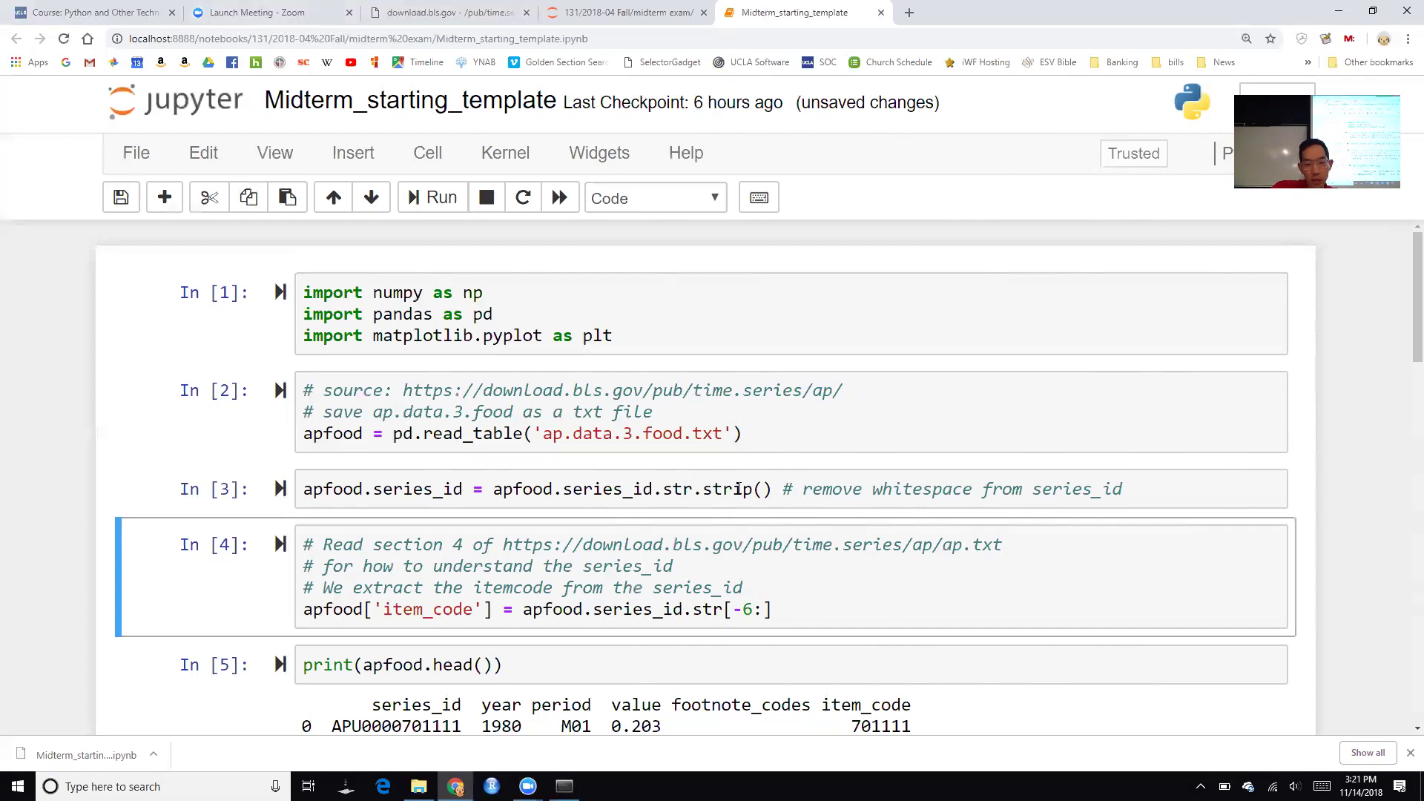
scroll(738, 489, down, 3)
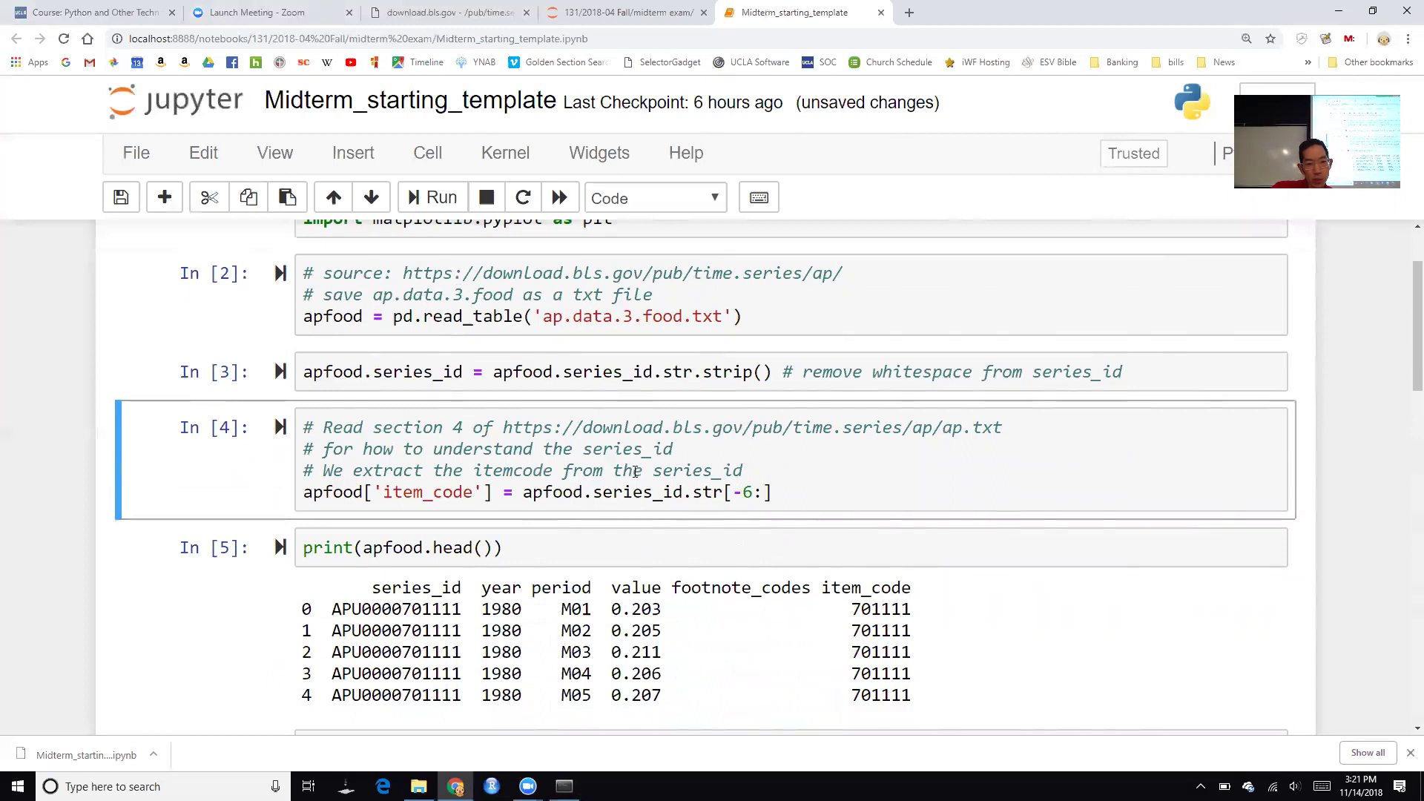
key(Down)
key(Down)
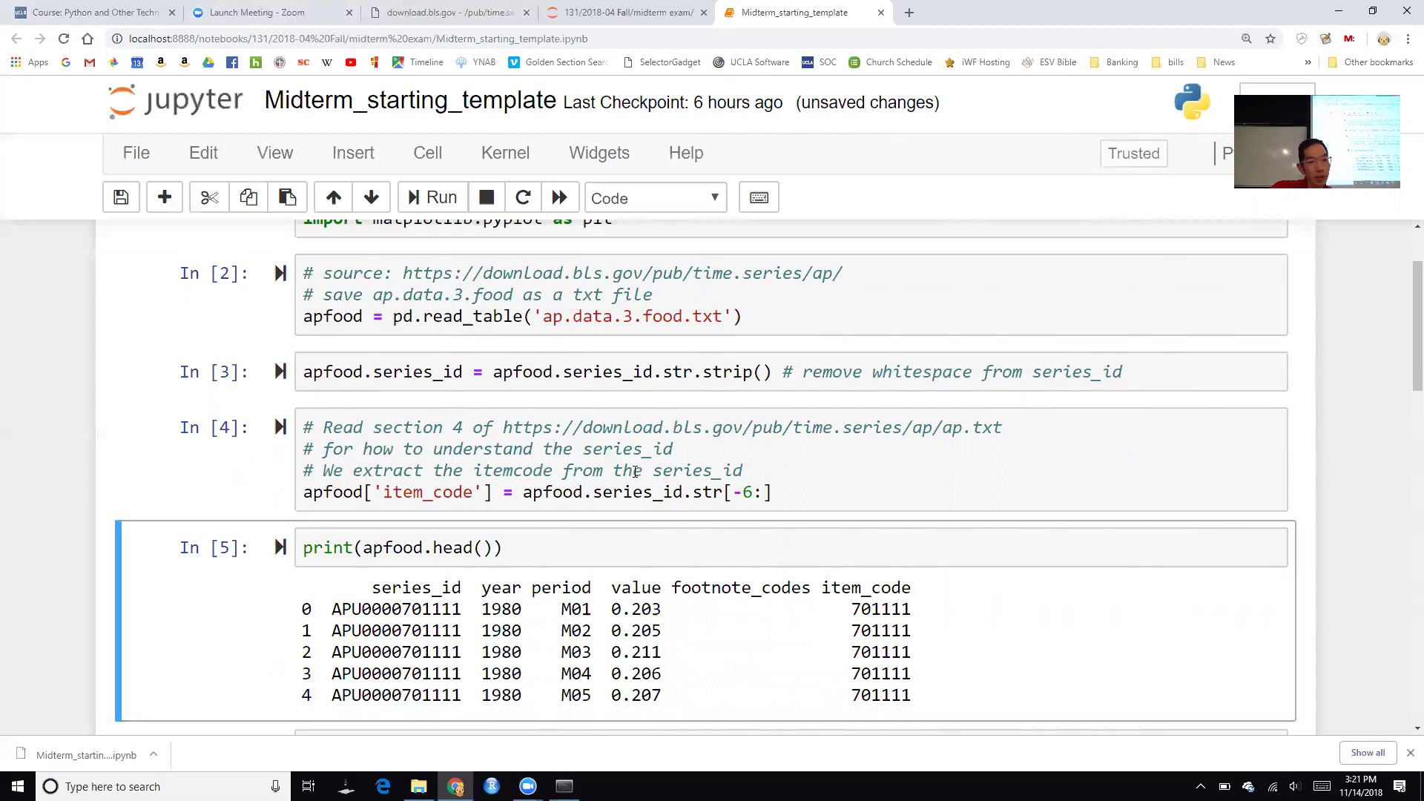
scroll(635, 471, down, 2)
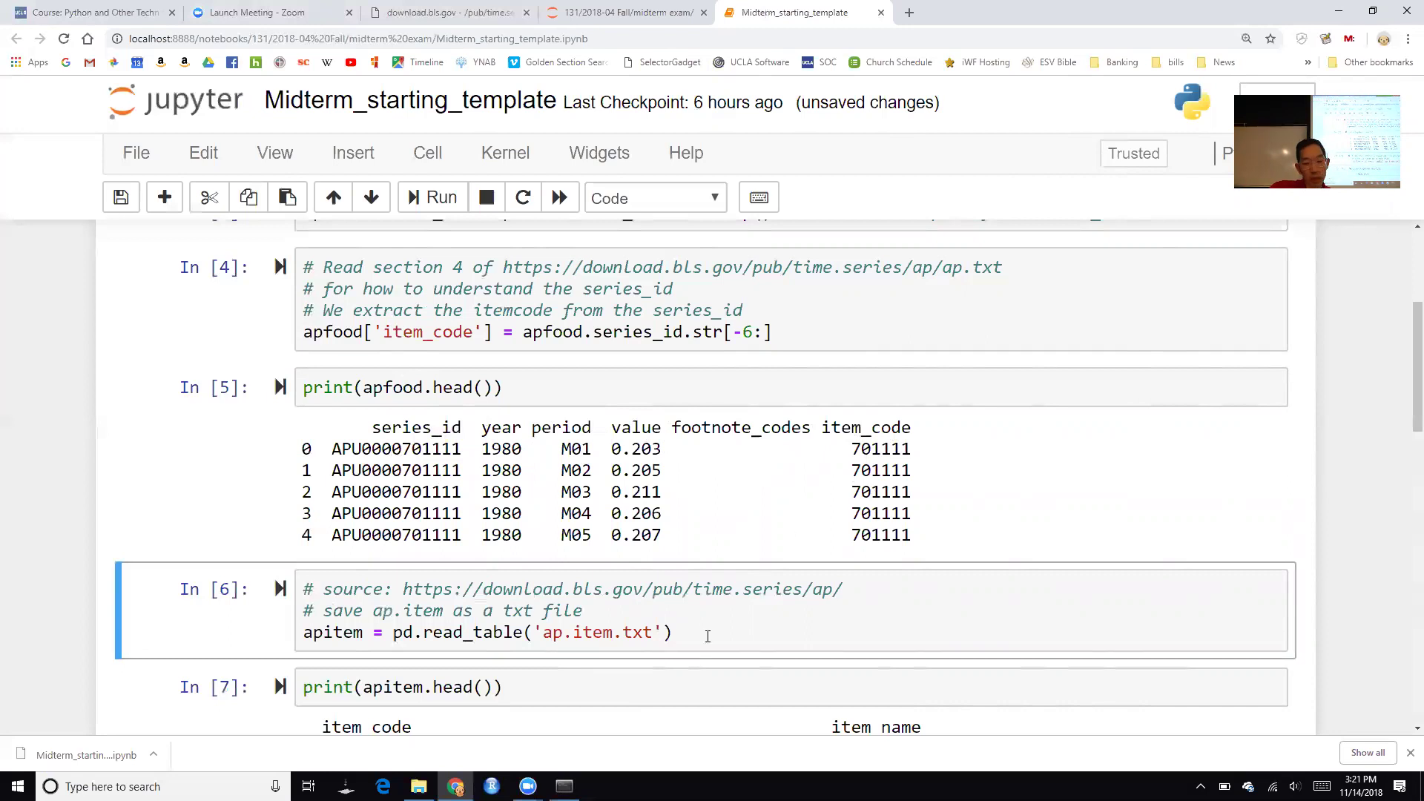
Step through the apitem cells to the merge on item_code, and compare the item codes in the apfood and apitem printouts
key(Down)
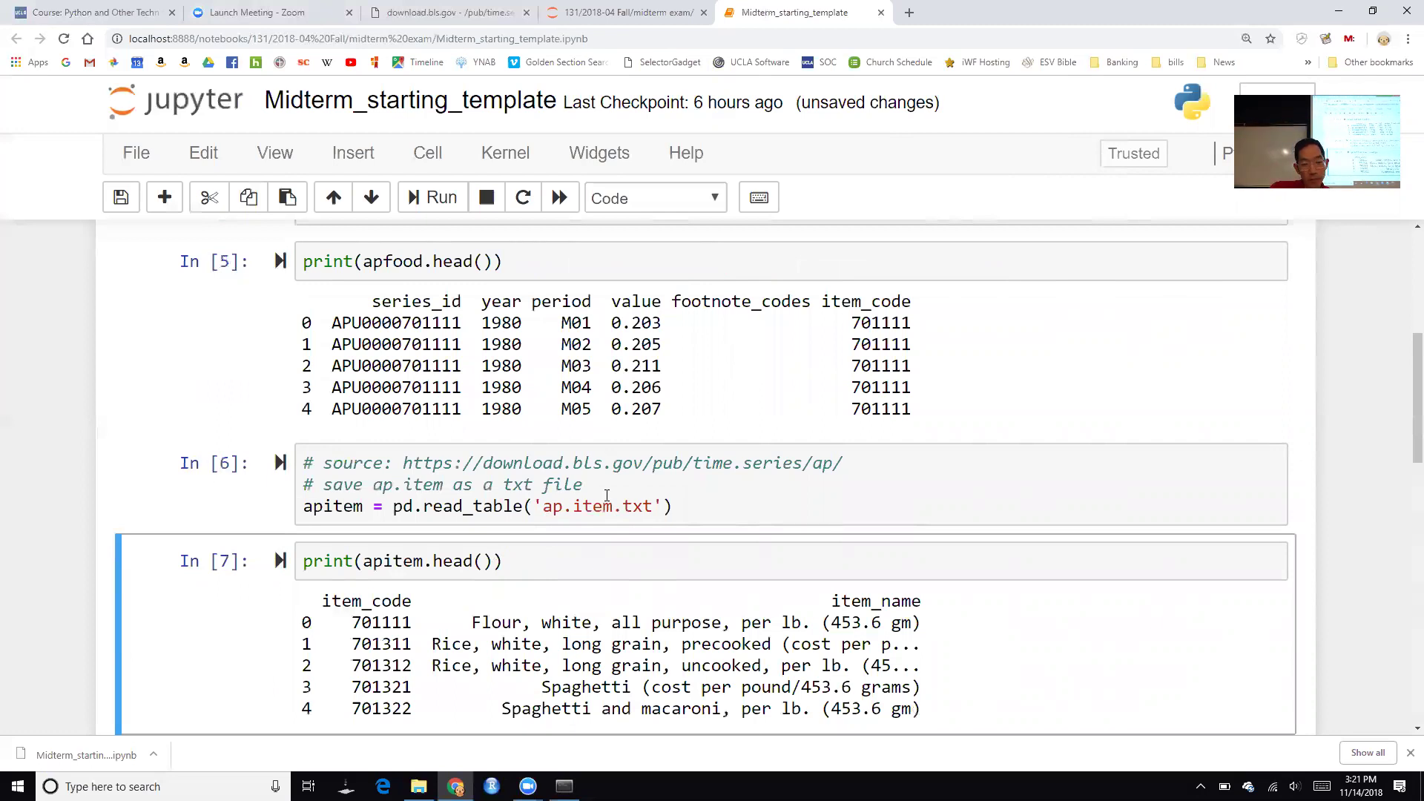
key(Down)
scroll(385, 687, down, 1)
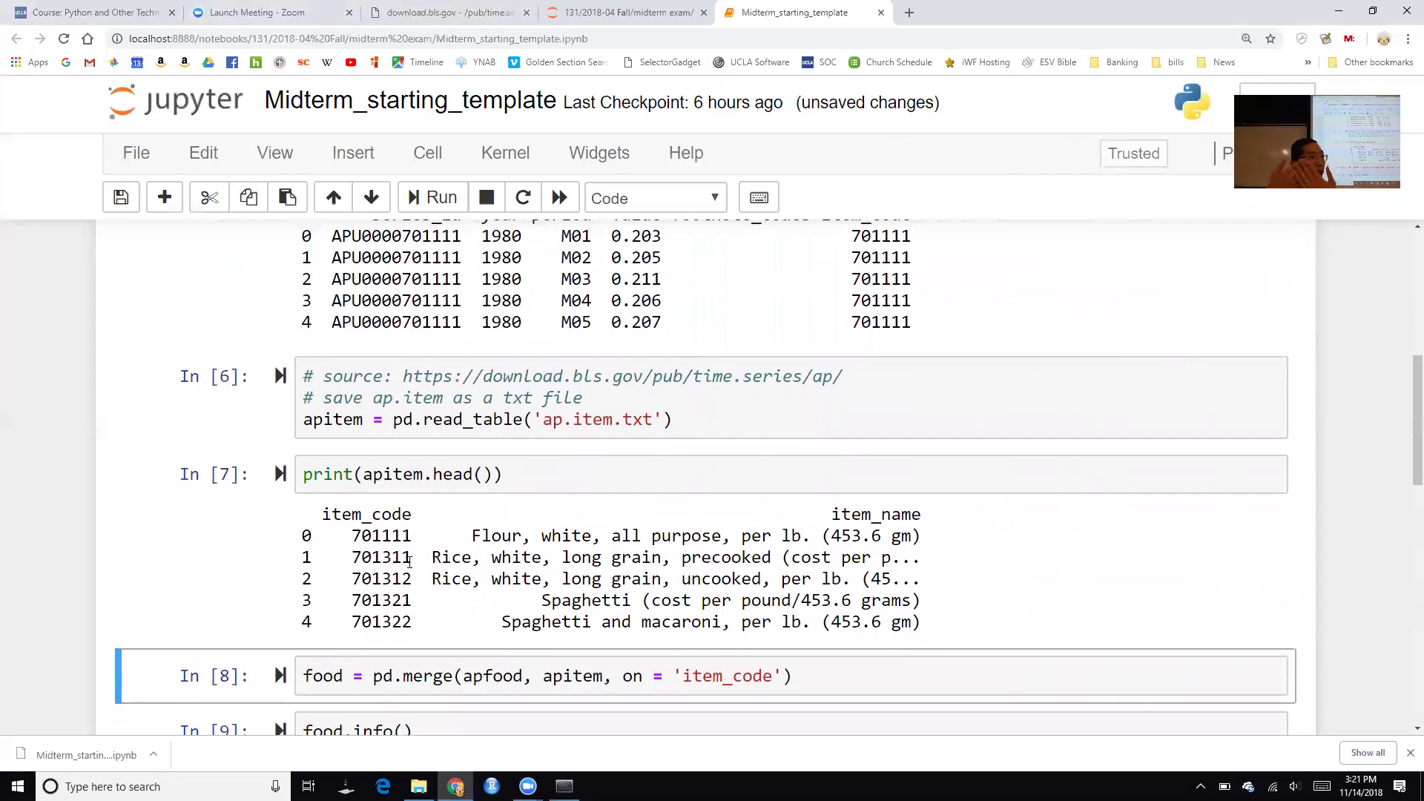
scroll(409, 561, up, 1)
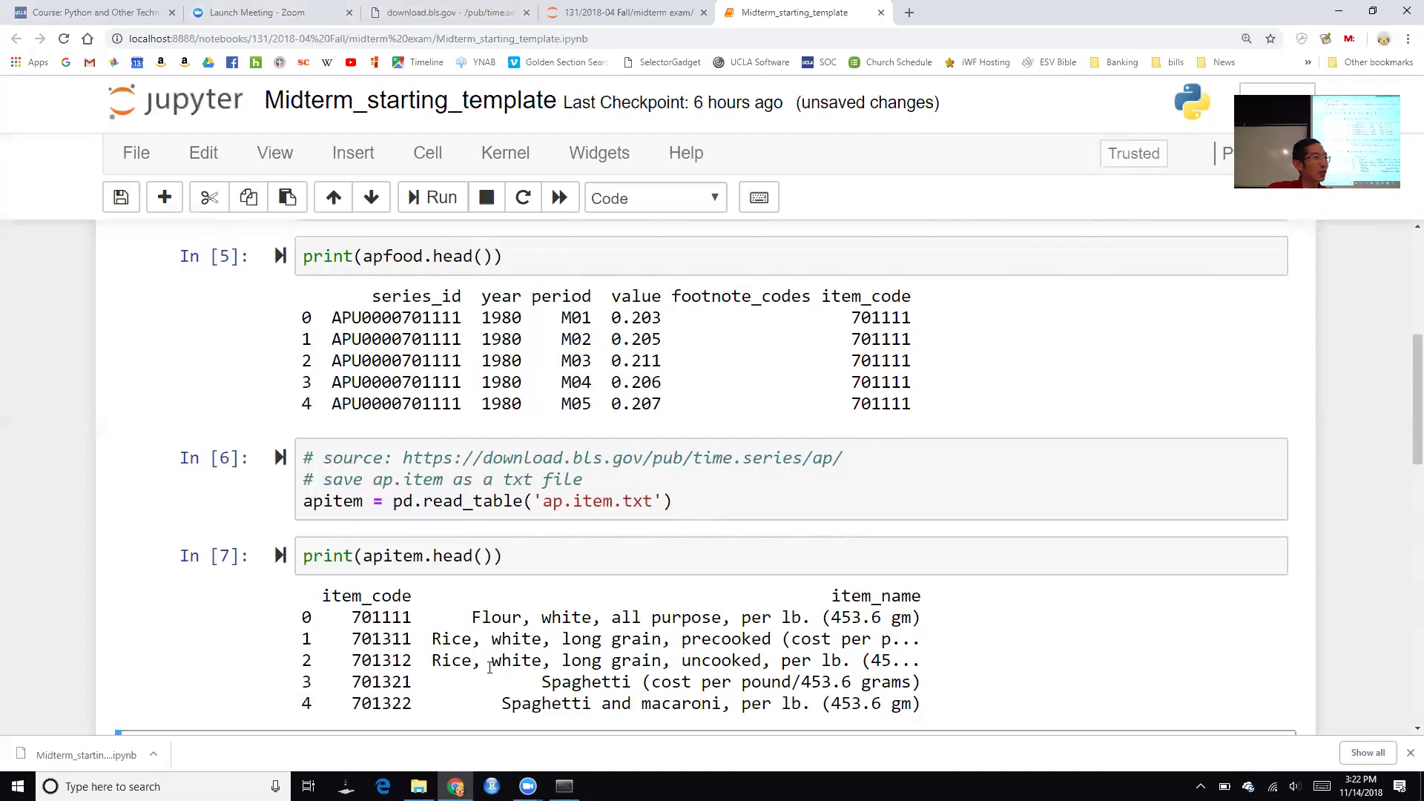
scroll(490, 668, down, 1)
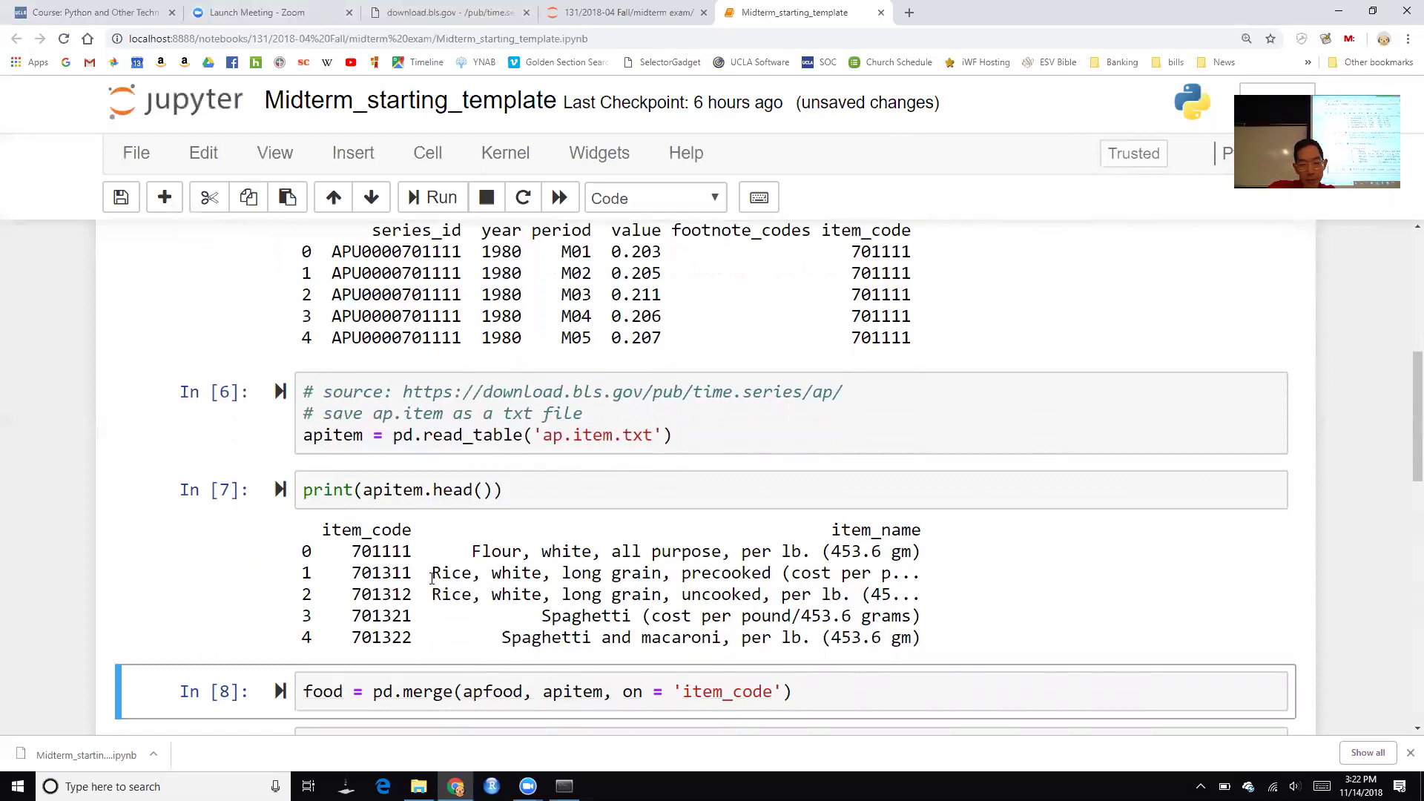
Run the cell merging apfood and apitem on item_code, plus the food.info() and print(food.head()) cells, and view their output
key(shift+Return)
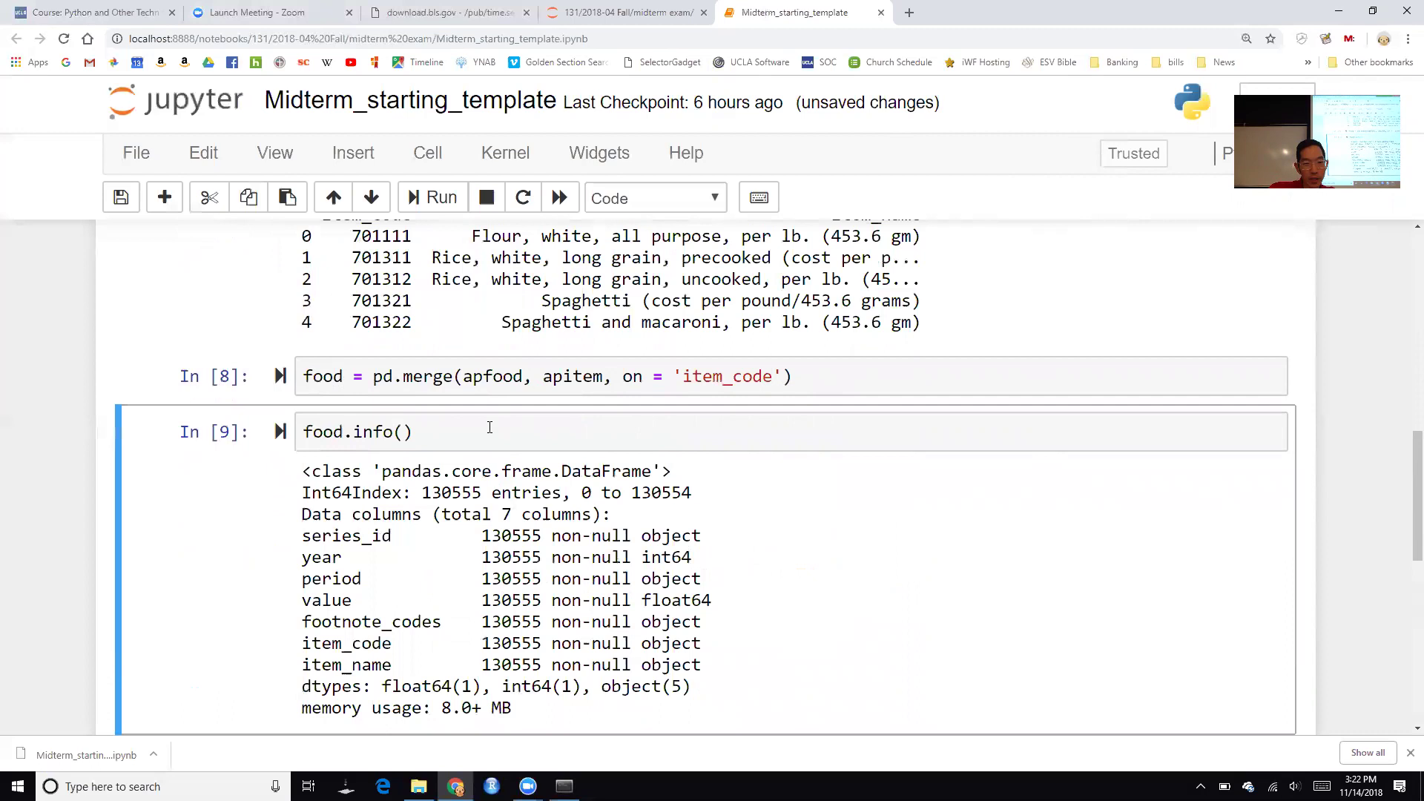
key(shift+Return)
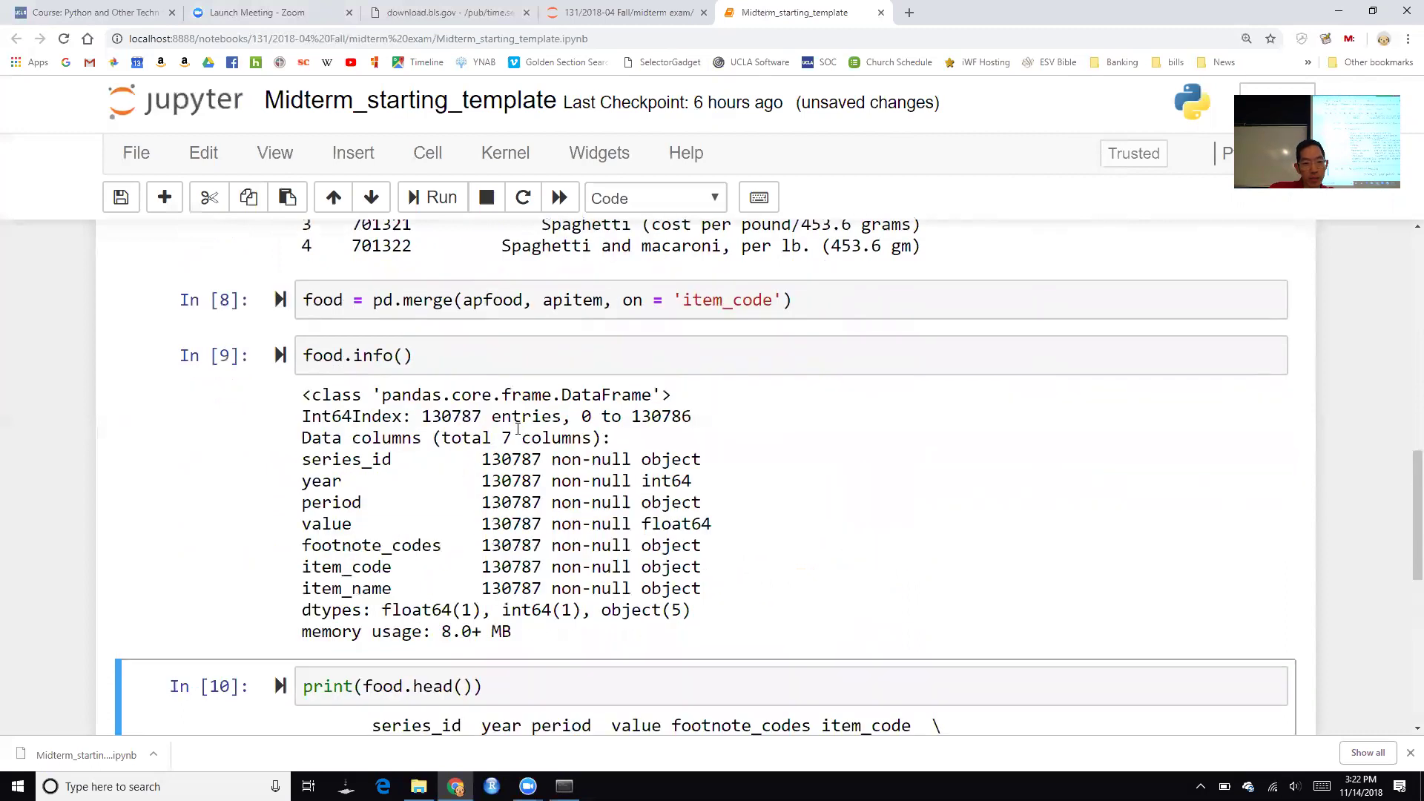
scroll(518, 429, up, 5)
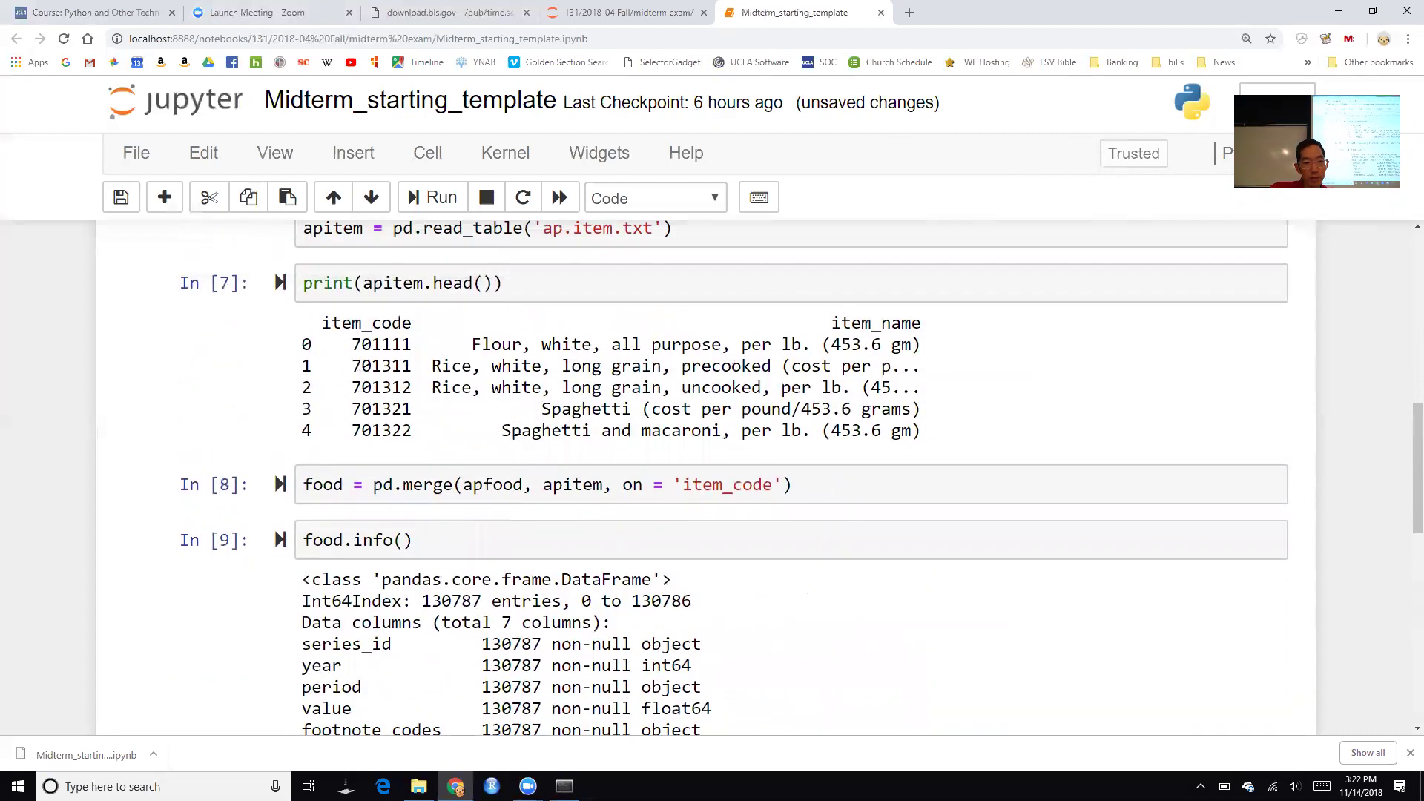
scroll(518, 429, down, 6)
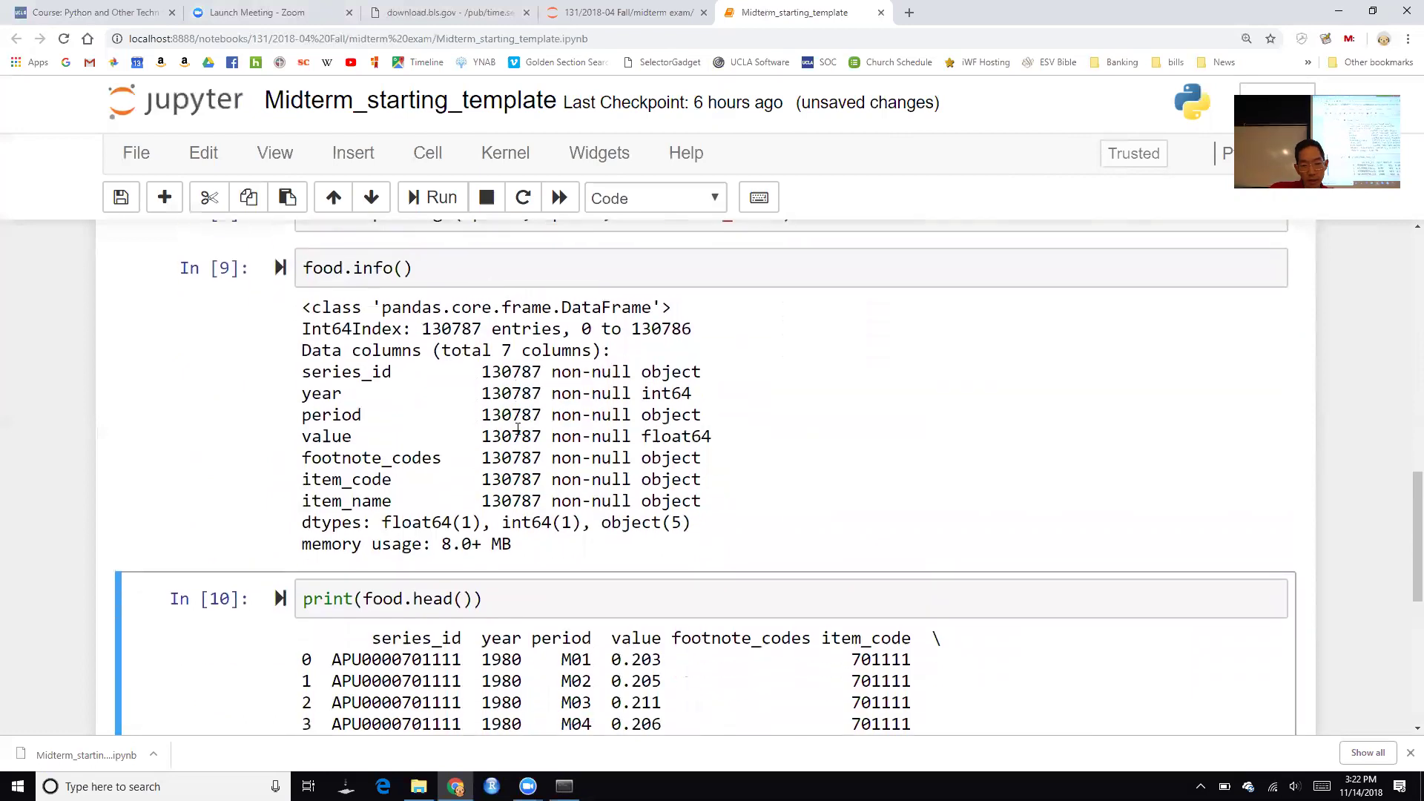
key(m)
scroll(517, 429, down, 4)
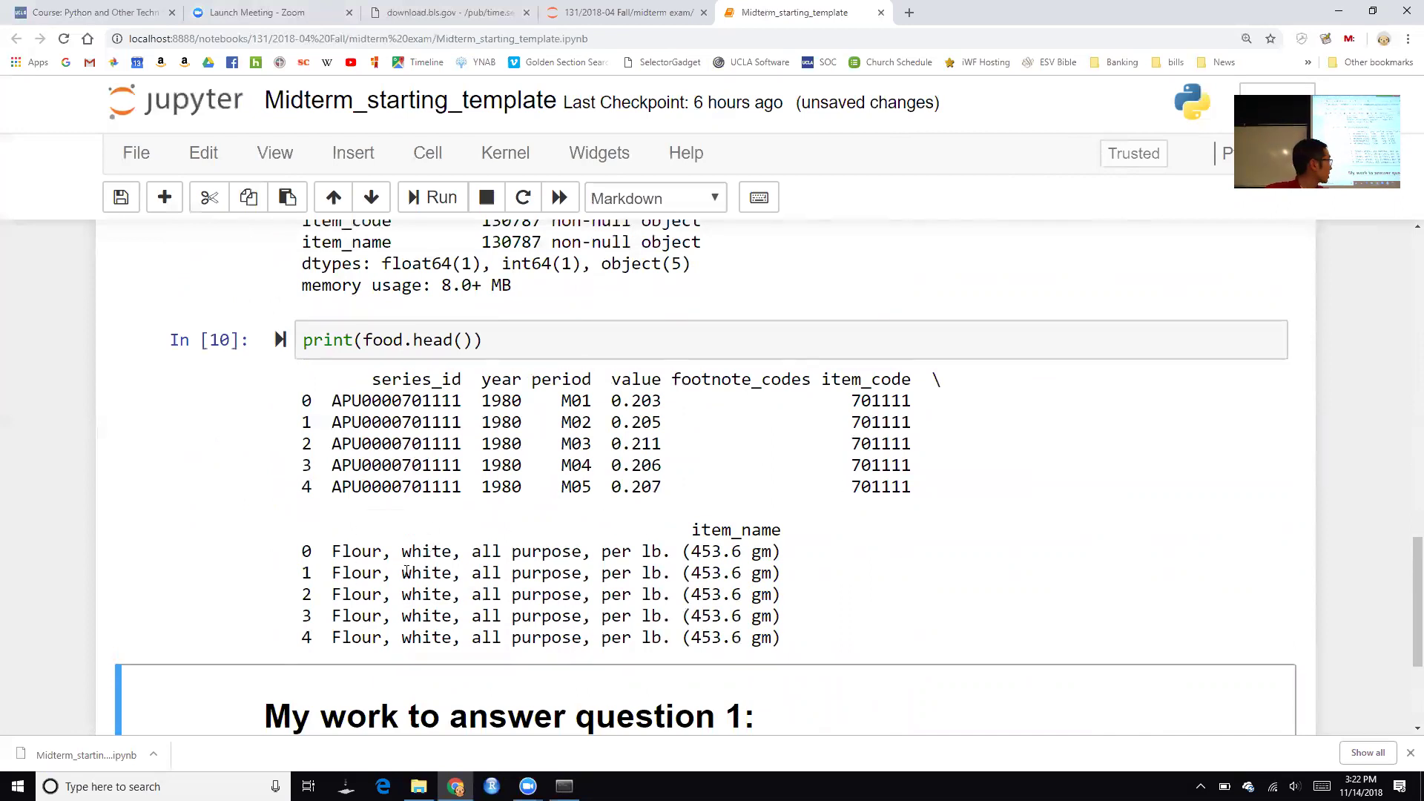
scroll(483, 585, down, 1)
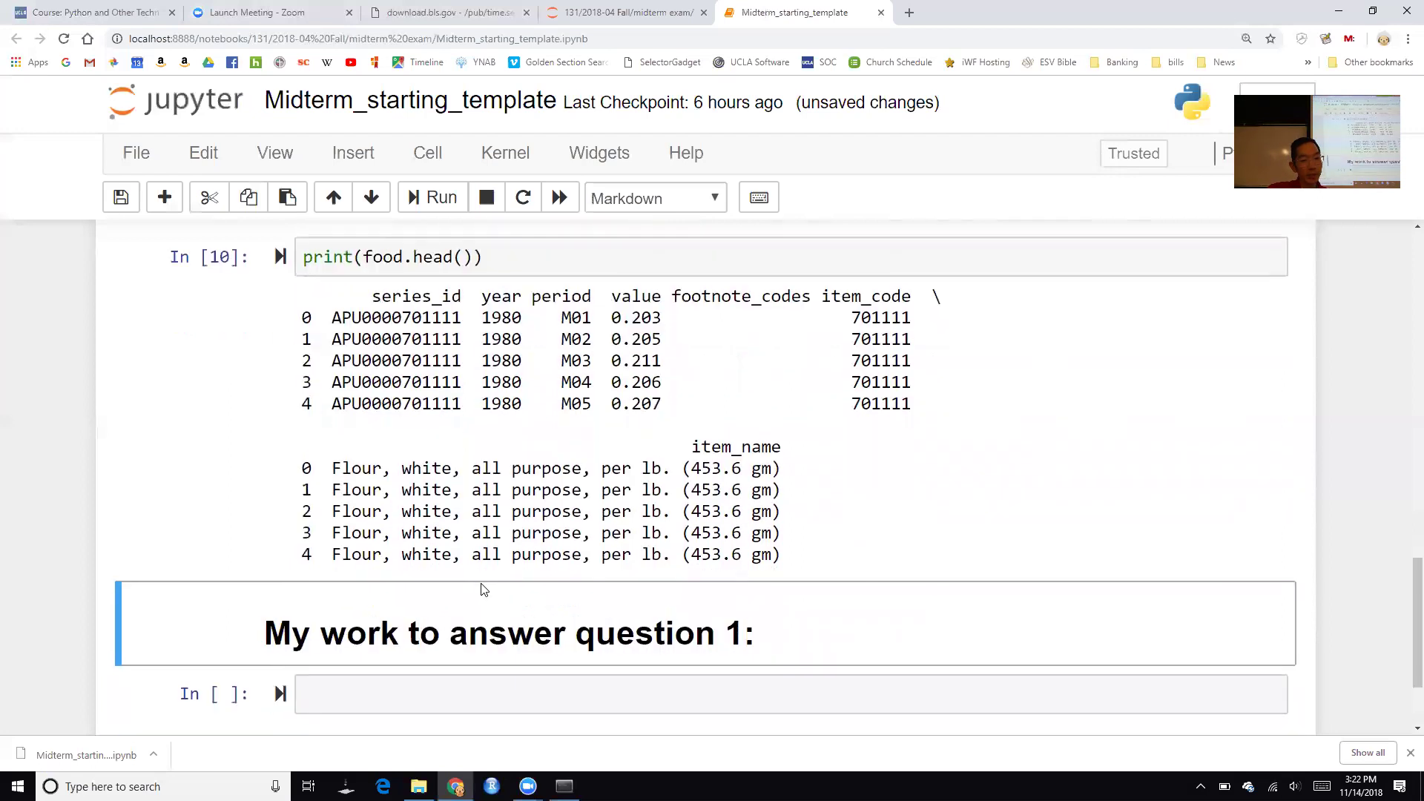
Review the notebook from the imports and apfood cells down to the merged food printout and the empty question 1 section
scroll(483, 590, up, 20)
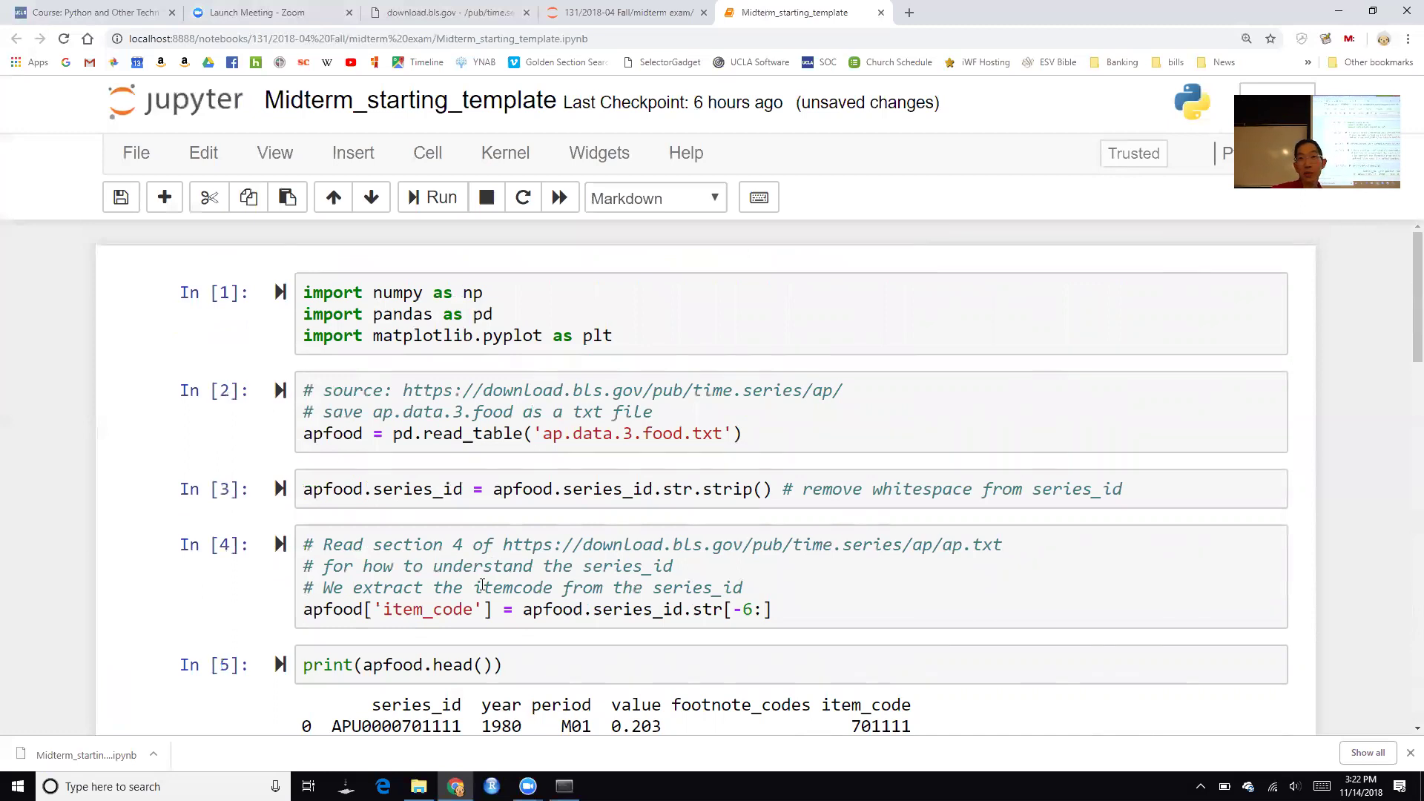
scroll(483, 584, down, 10)
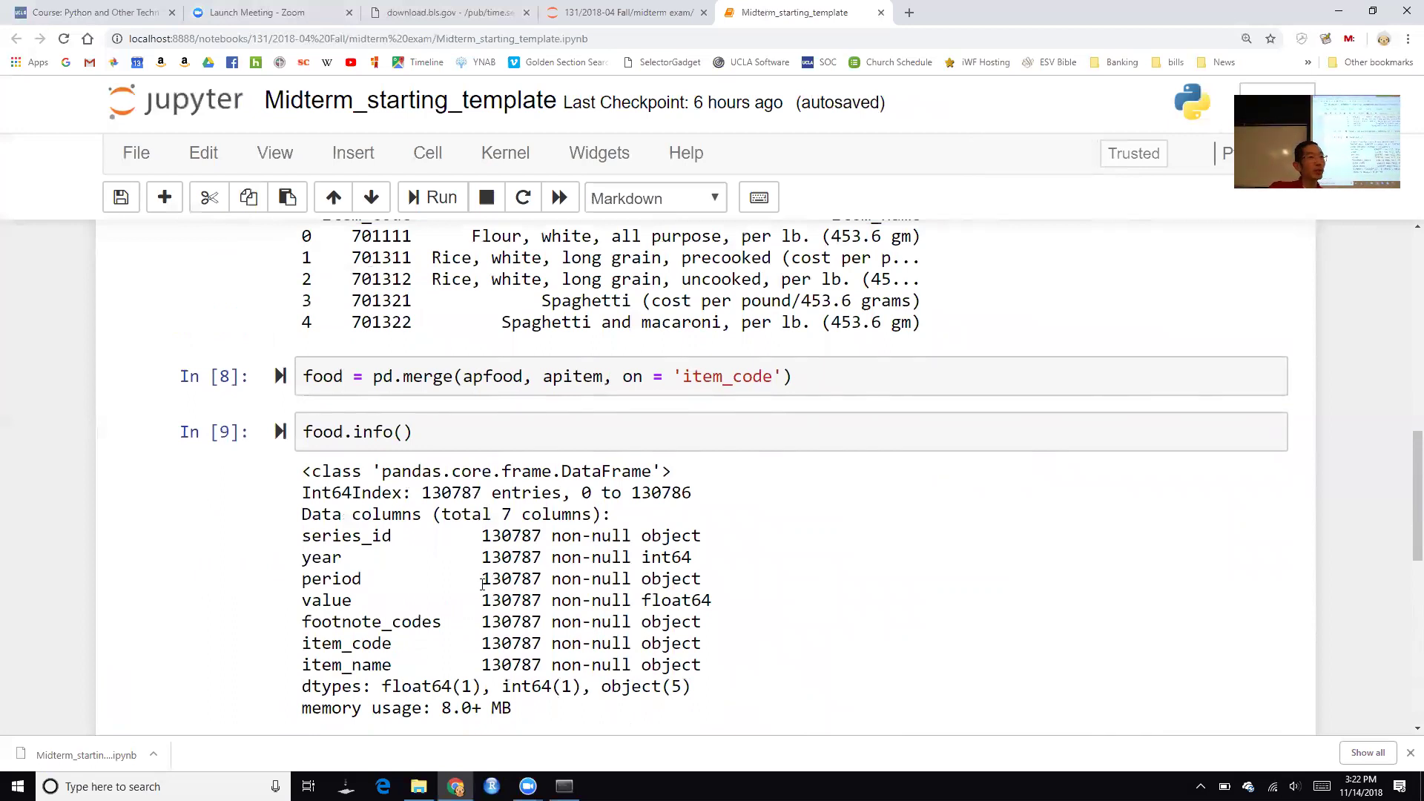
scroll(483, 585, up, 10)
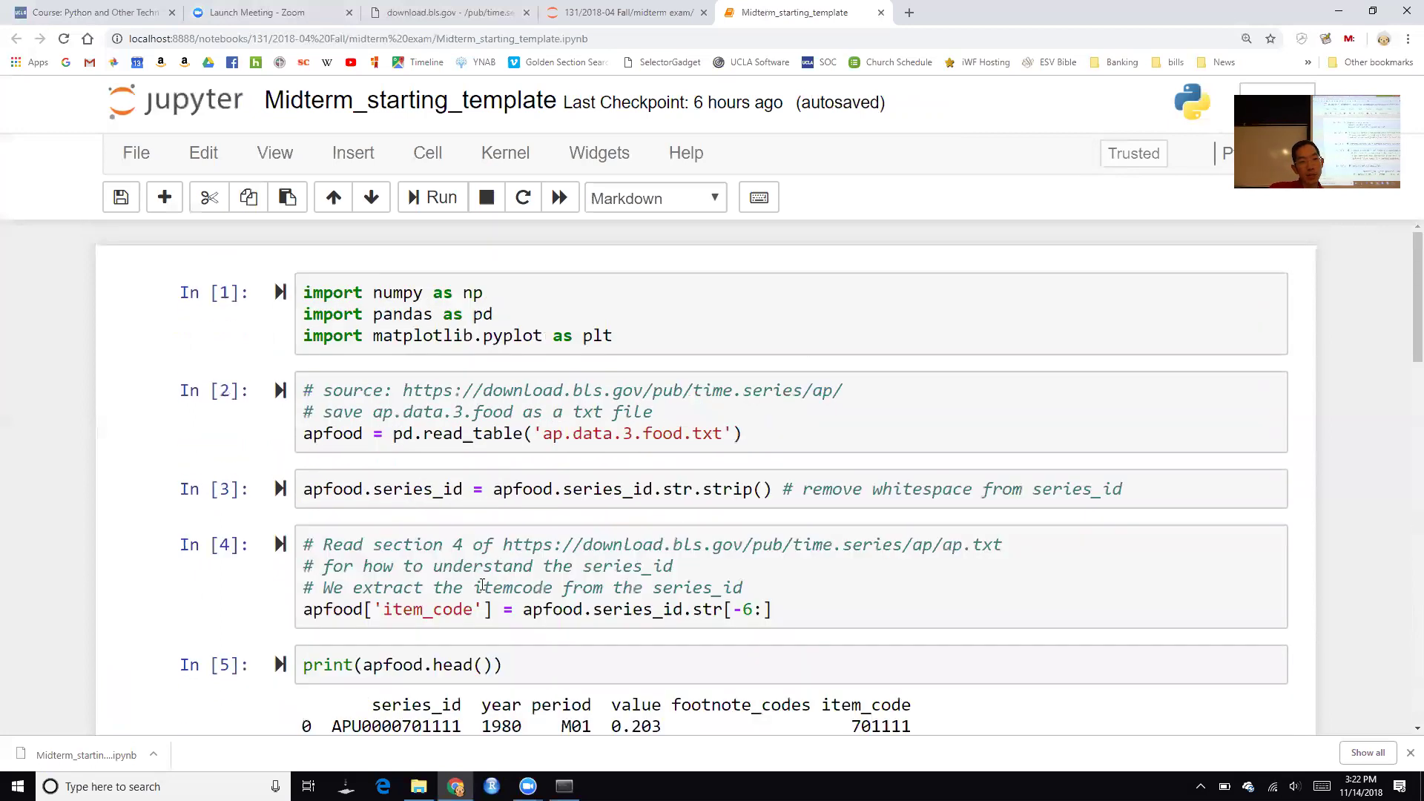
scroll(483, 585, down, 2)
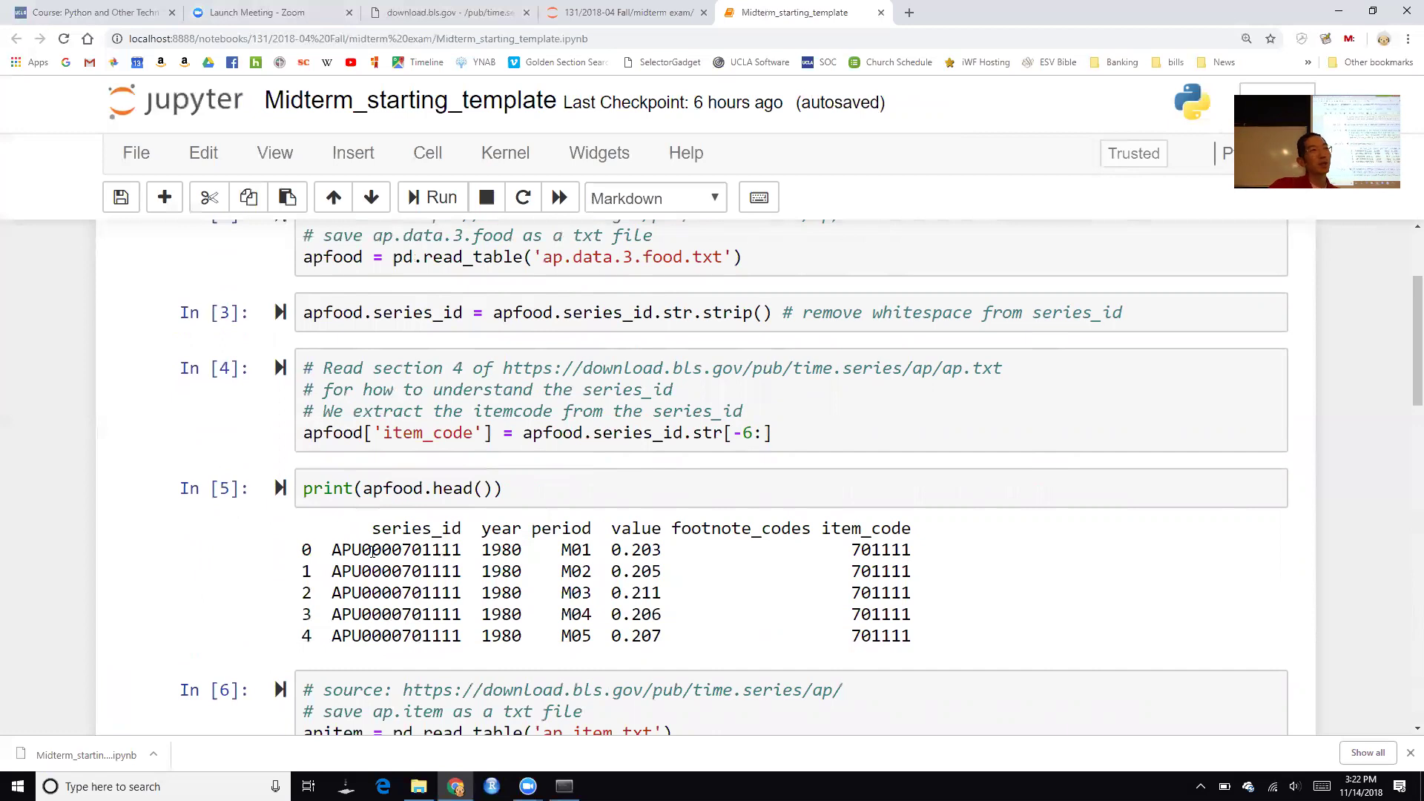
scroll(373, 551, down, 1)
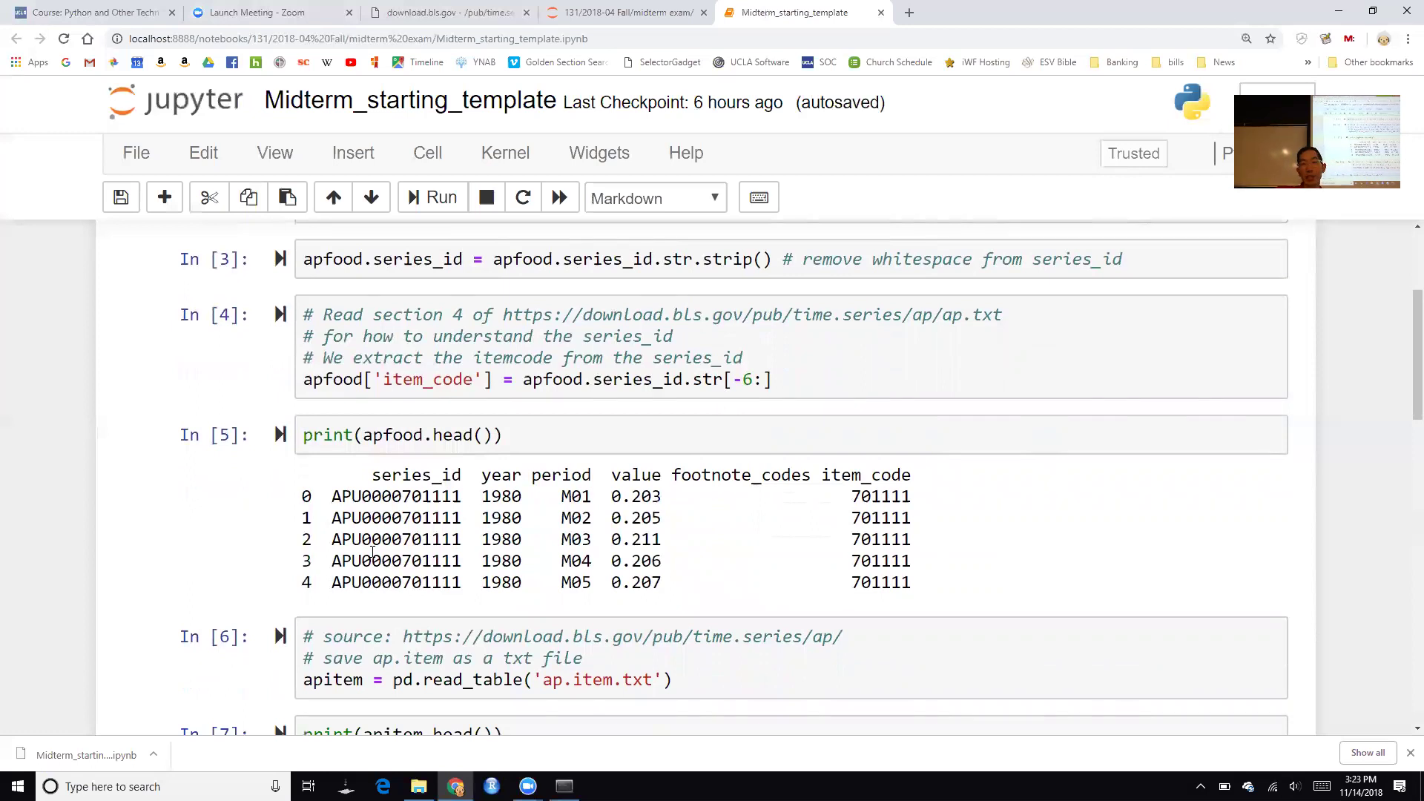
scroll(373, 551, down, 1)
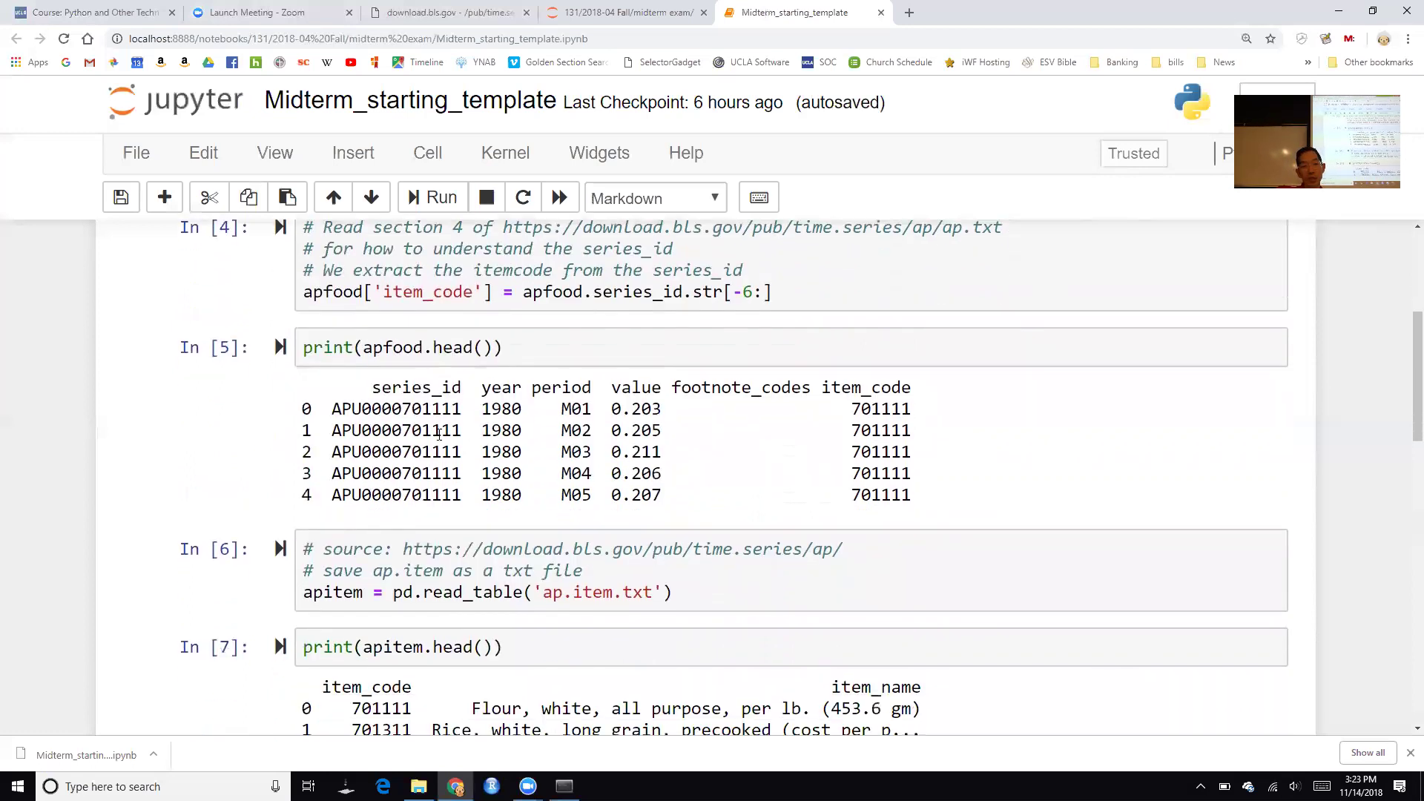
scroll(440, 435, down, 12)
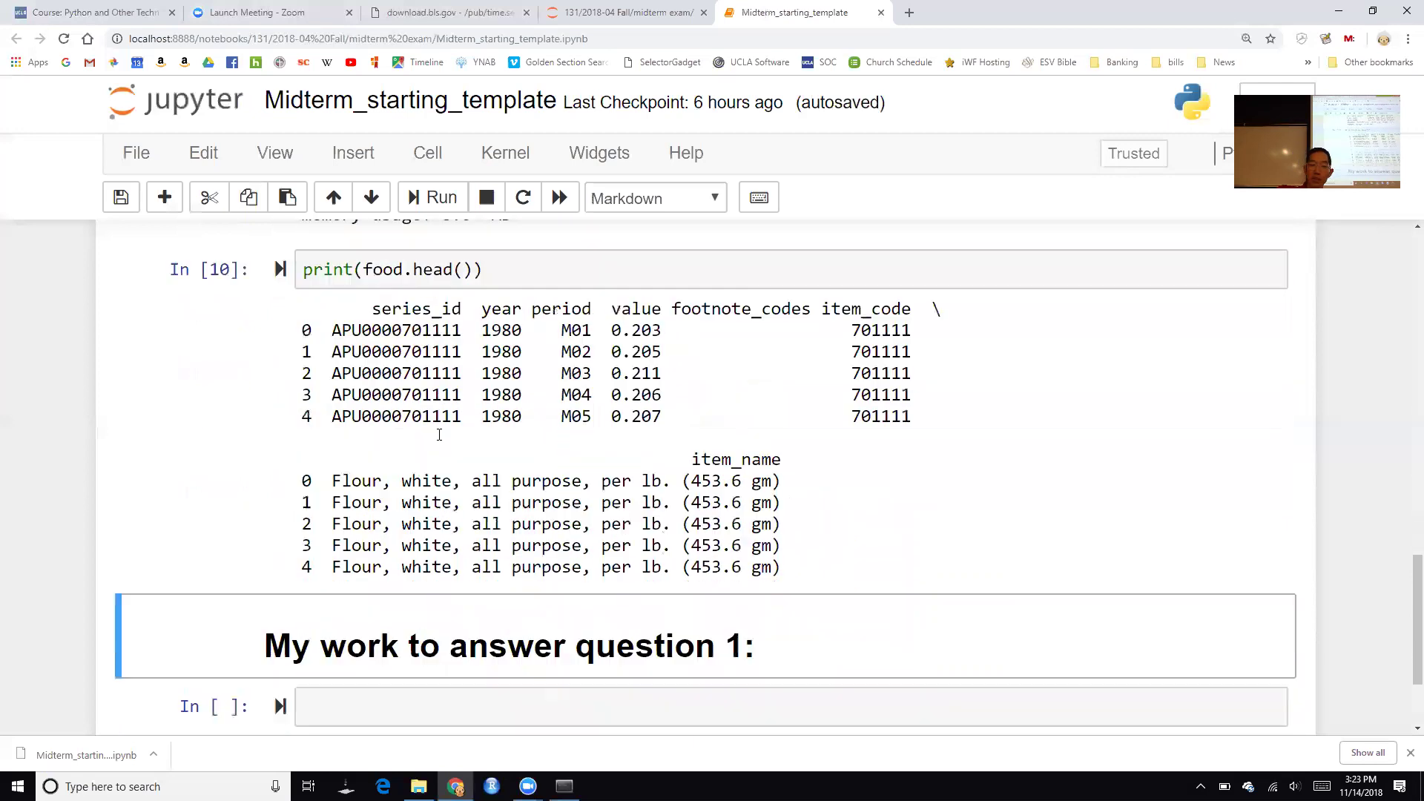
scroll(439, 435, down, 1)
scroll(439, 434, up, 1)
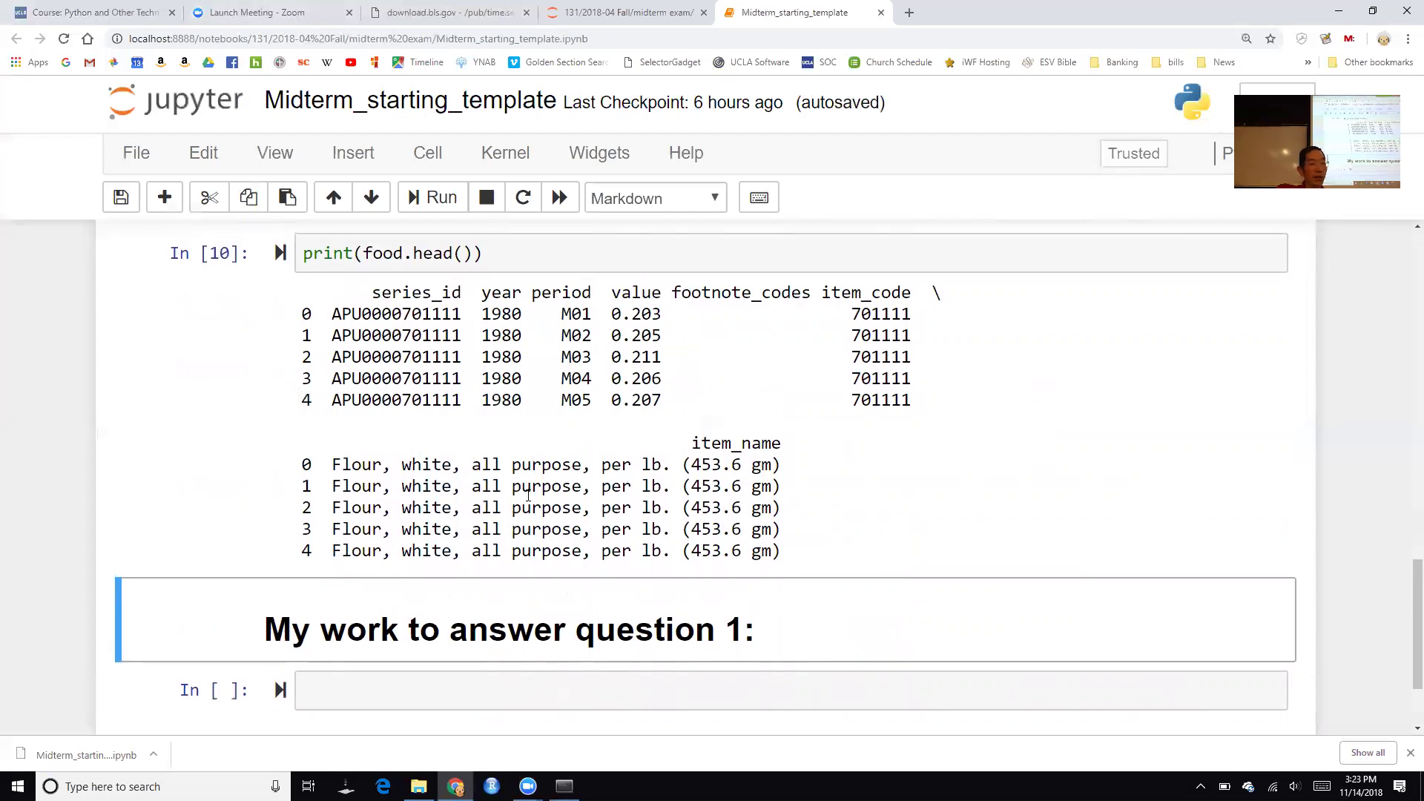
scroll(528, 496, down, 1)
scroll(529, 495, up, 5)
scroll(528, 497, down, 5)
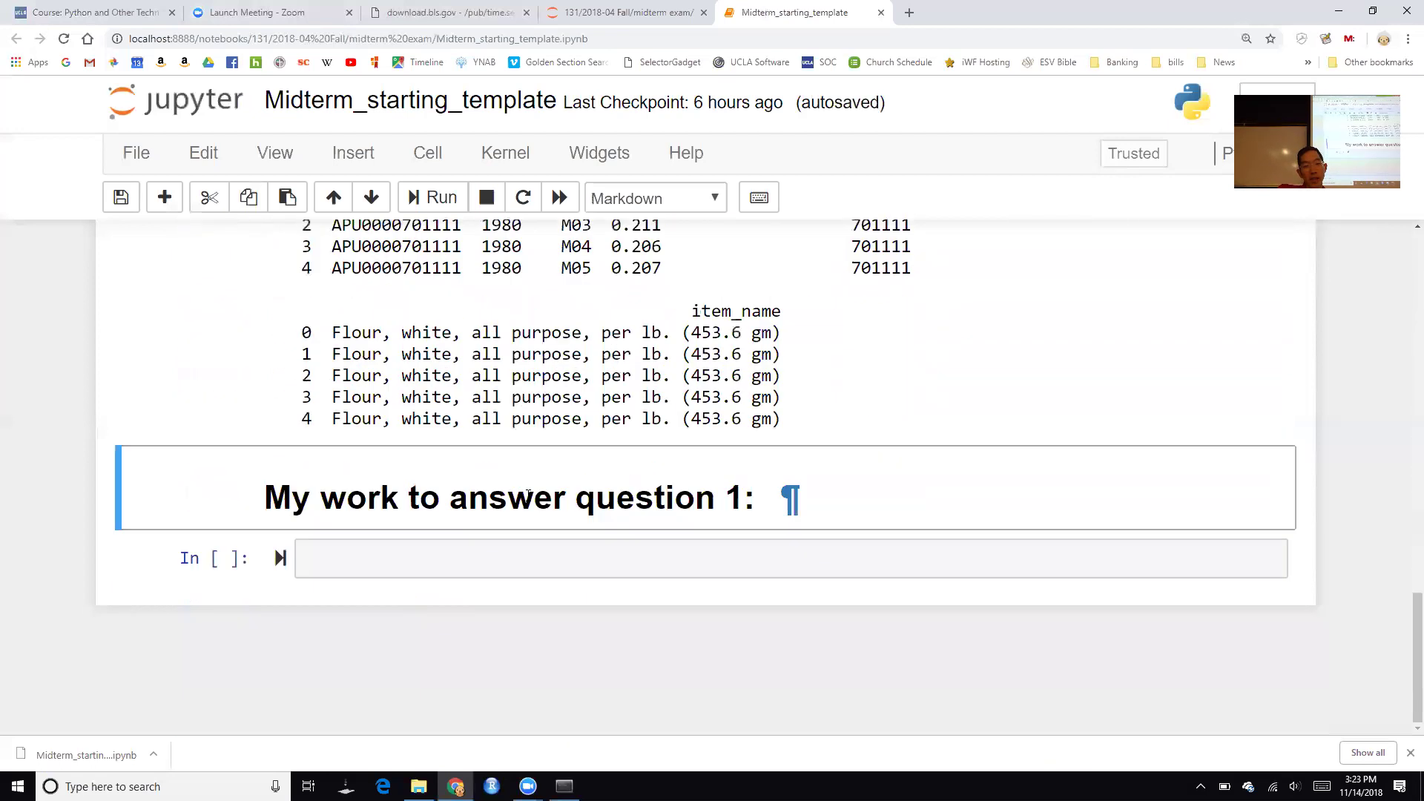
scroll(529, 499, up, 1)
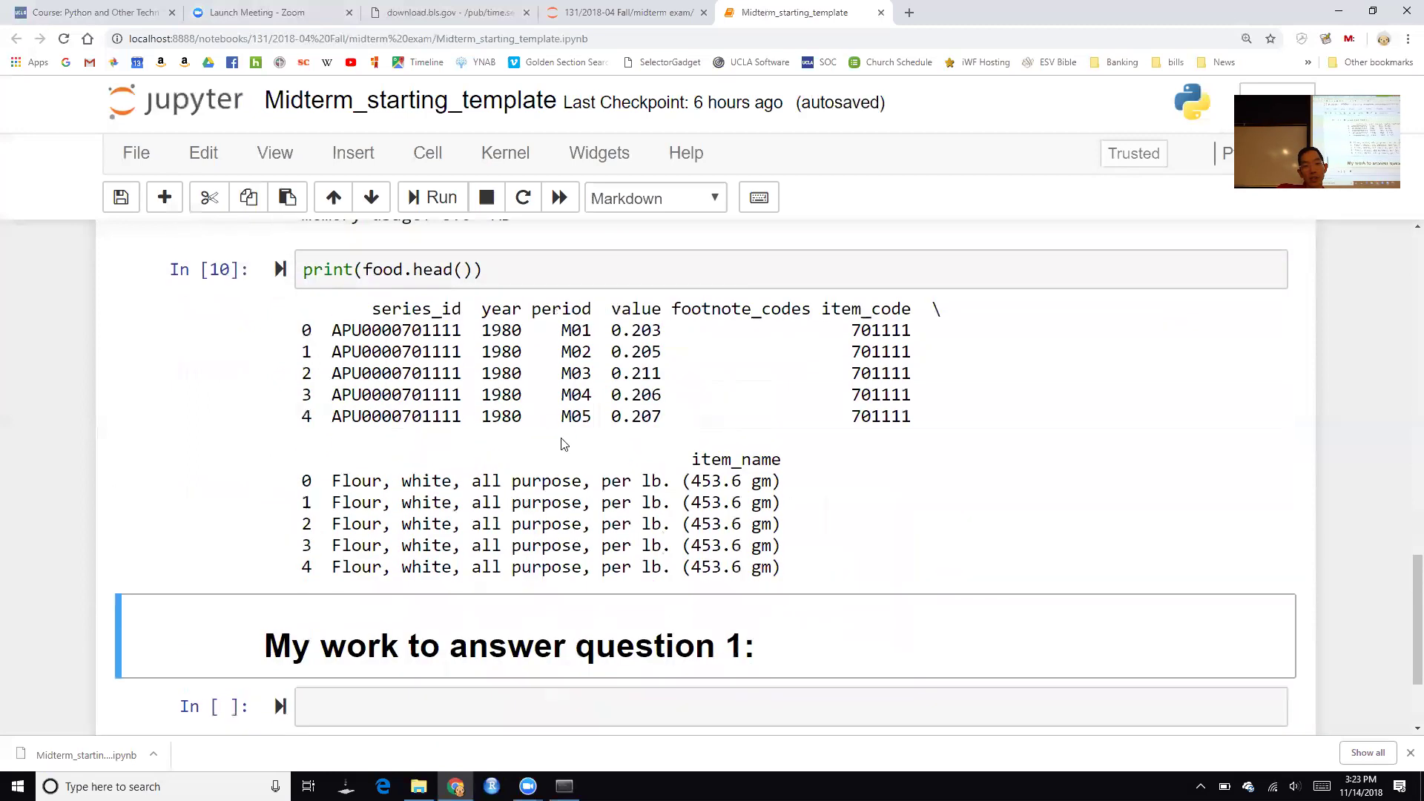
Return to the BLS databases page, open the Average Price Data text files and display the ap.item file
click(416, 18)
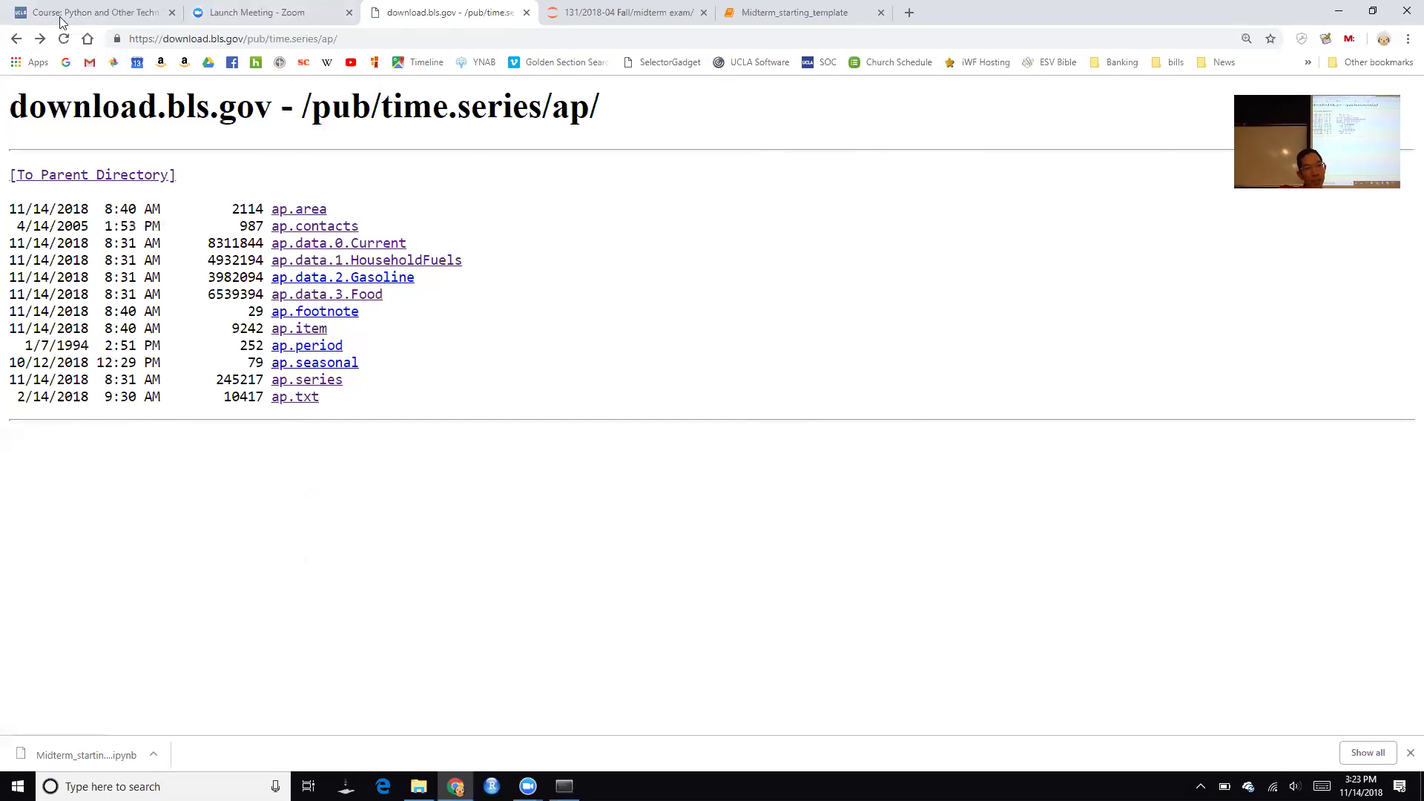
click(16, 39)
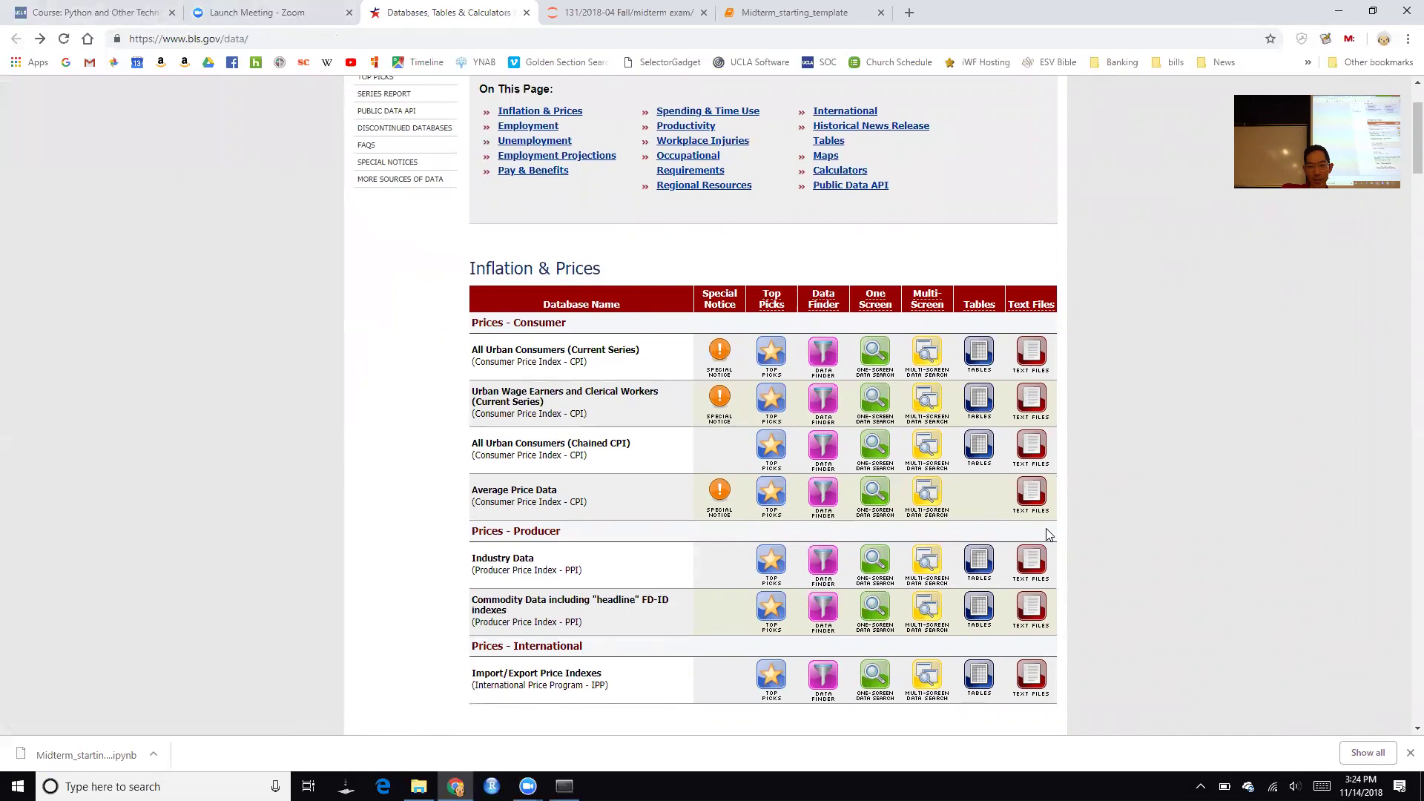
click(1032, 498)
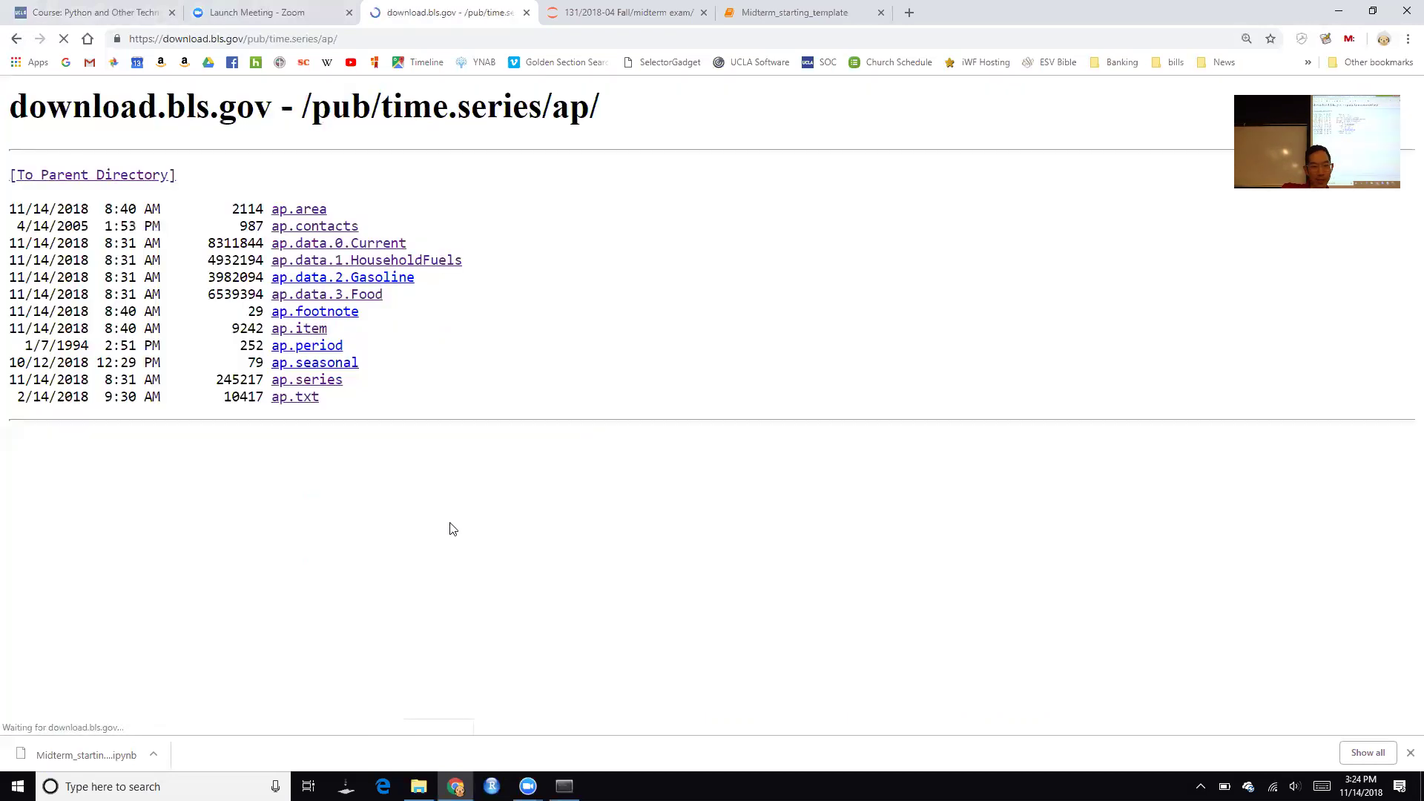
click(314, 328)
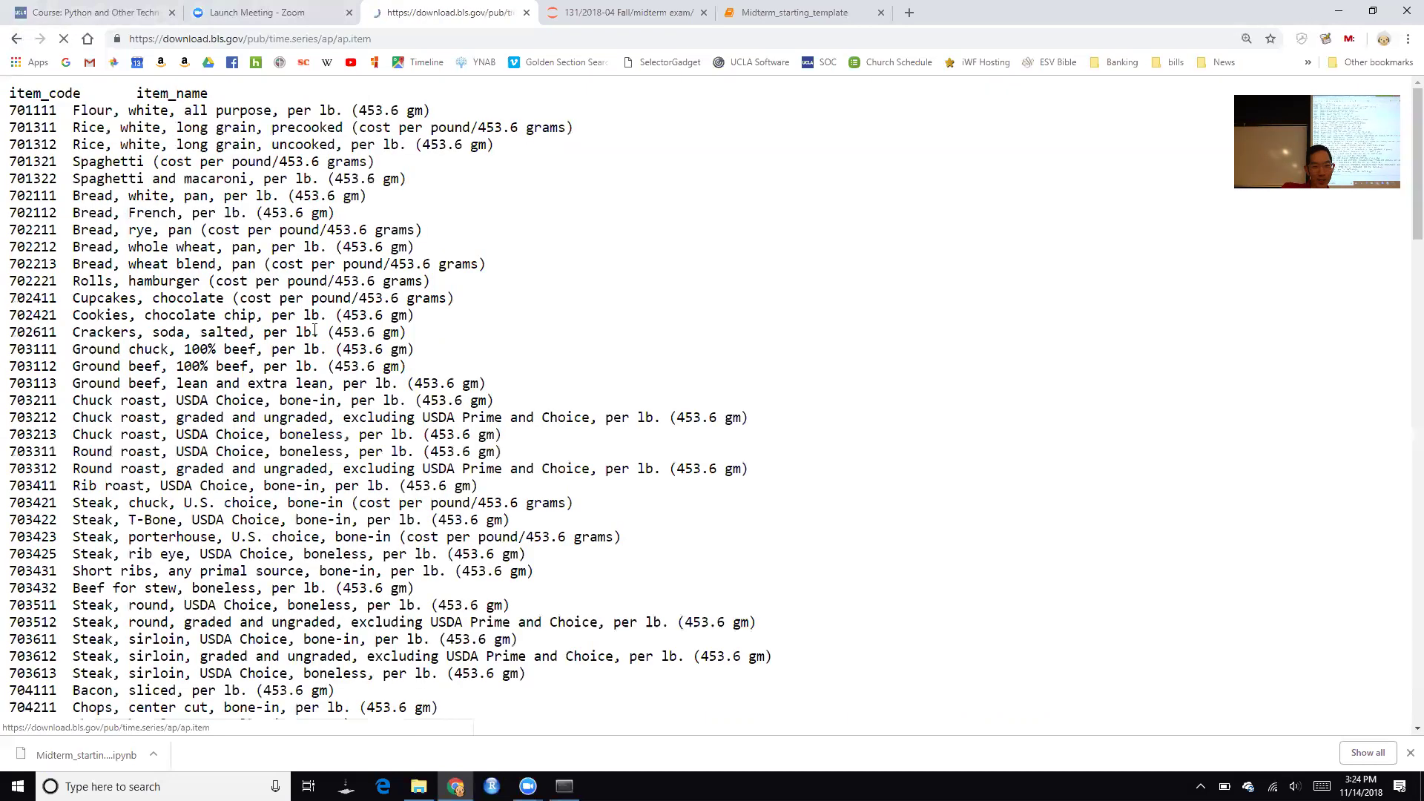
Search the ap.item page for "avocad", then close the search
key(ctrl+f)
text(avocad)
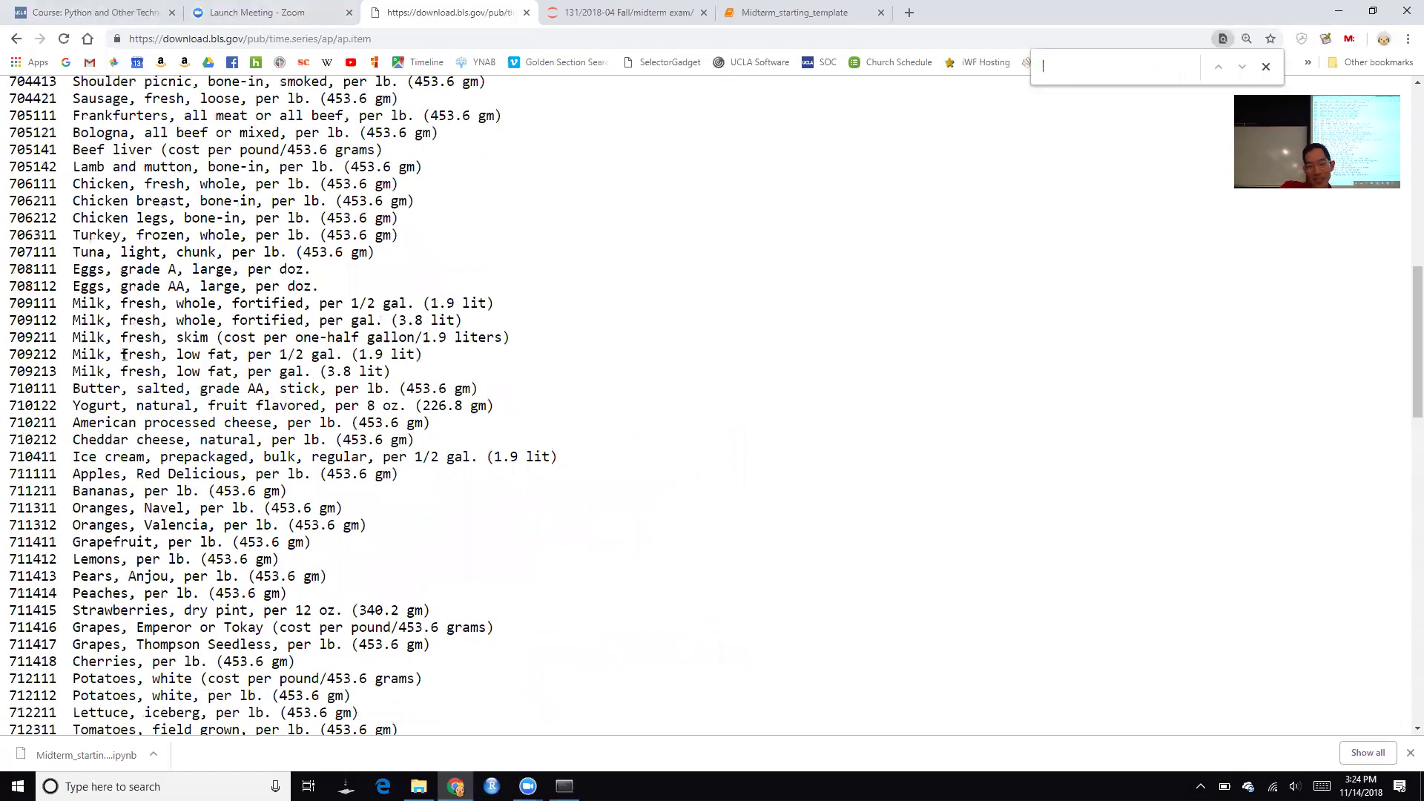
key(Escape)
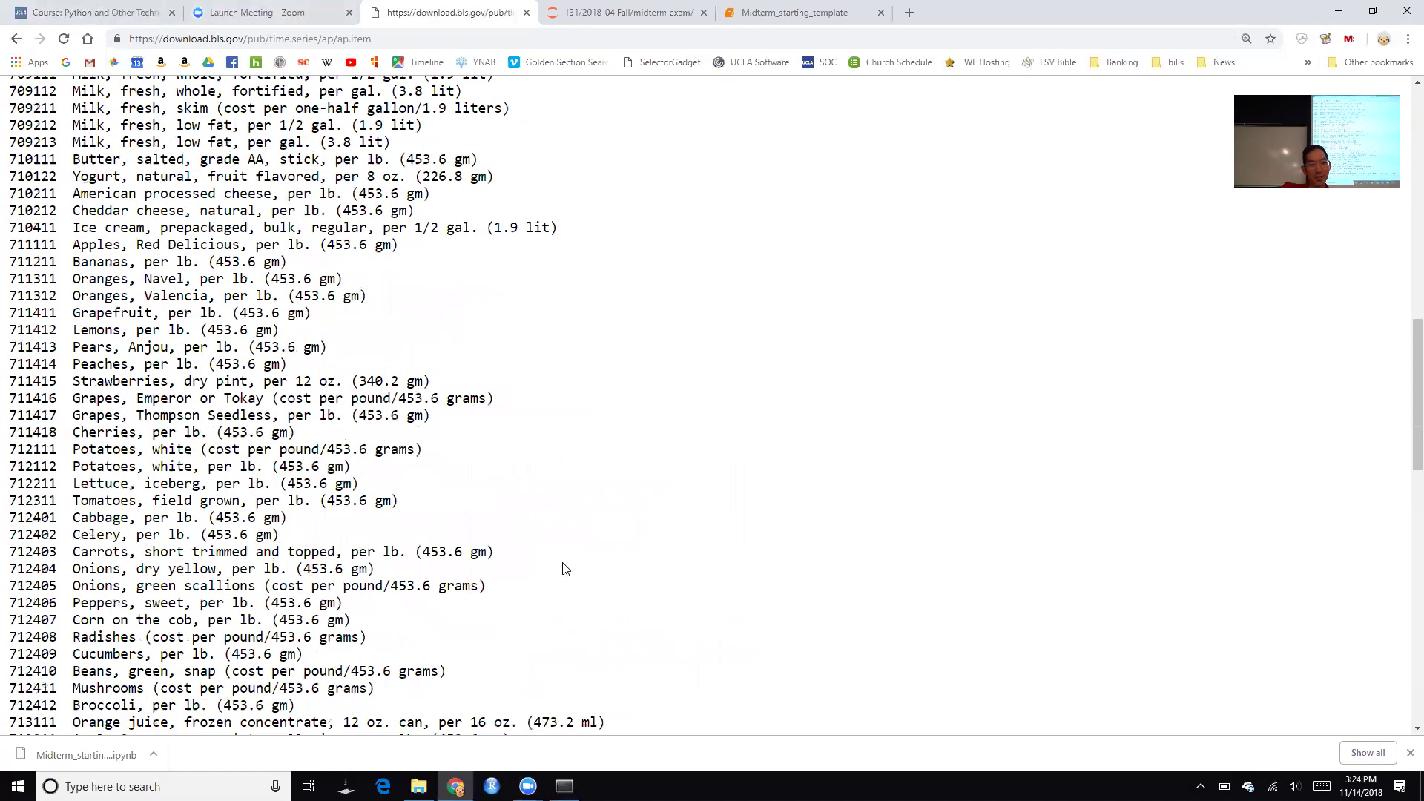
Examine which food items and item codes the ap.item list covers, from flour and meats to produce and beverages
scroll(563, 568, down, 5)
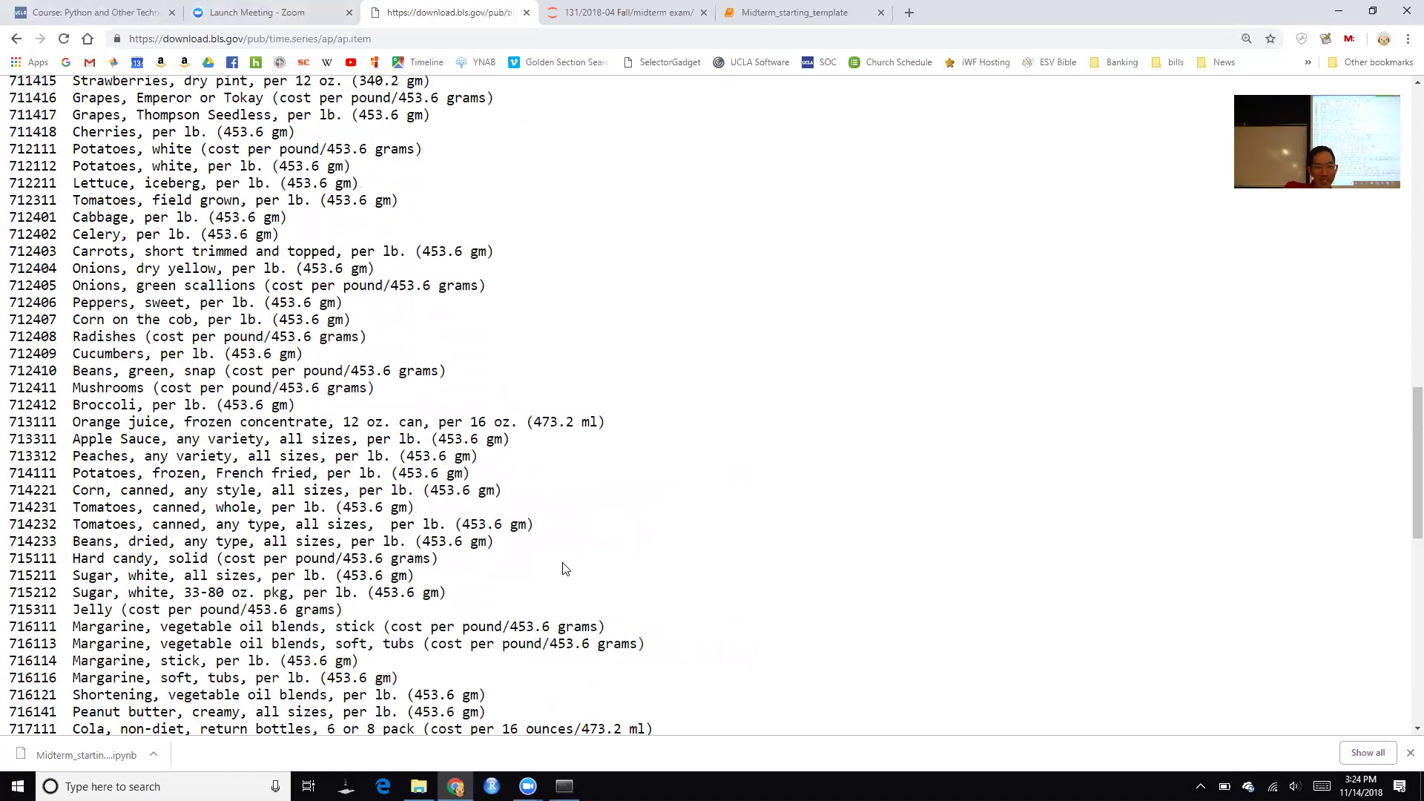
scroll(473, 472, down, 10)
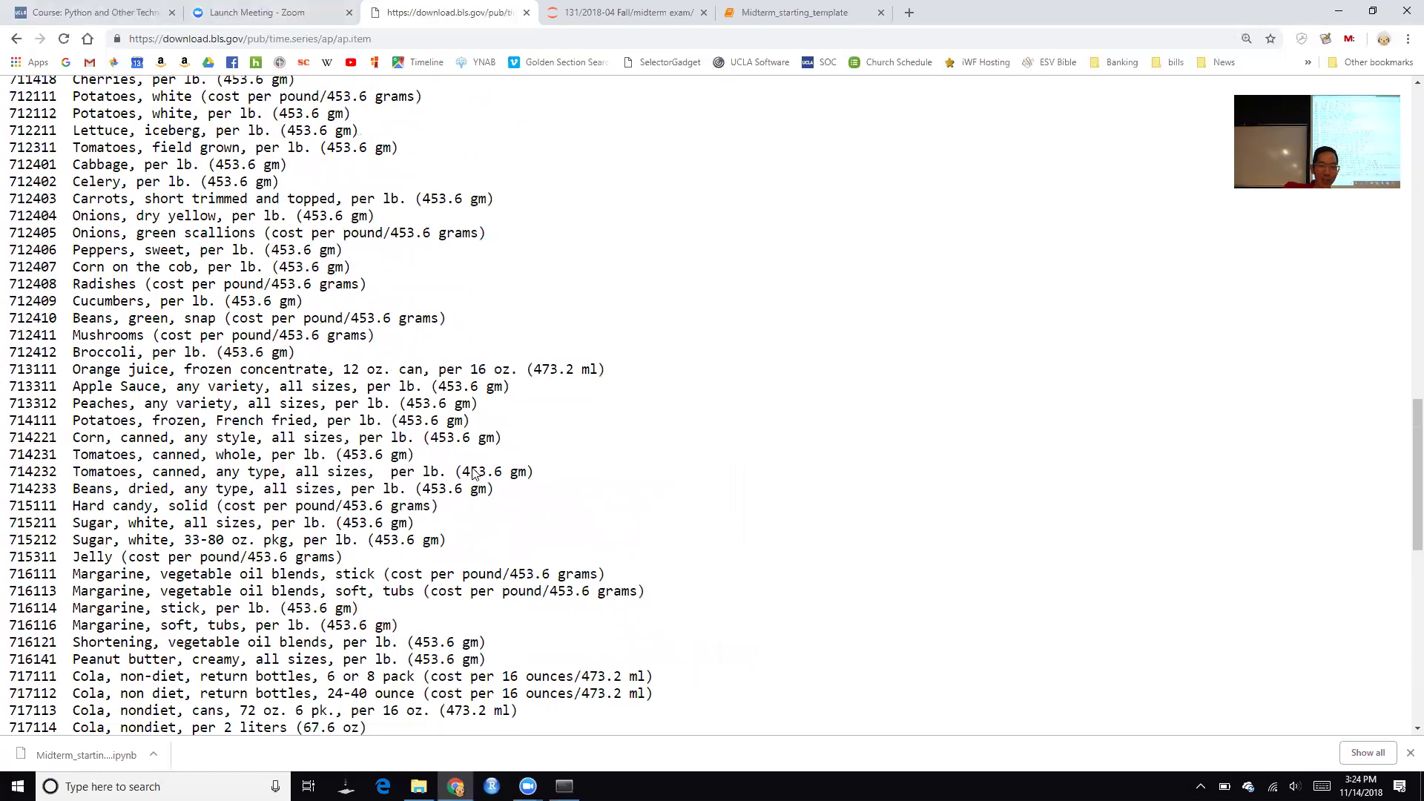
scroll(475, 473, up, 18)
scroll(475, 474, up, 5)
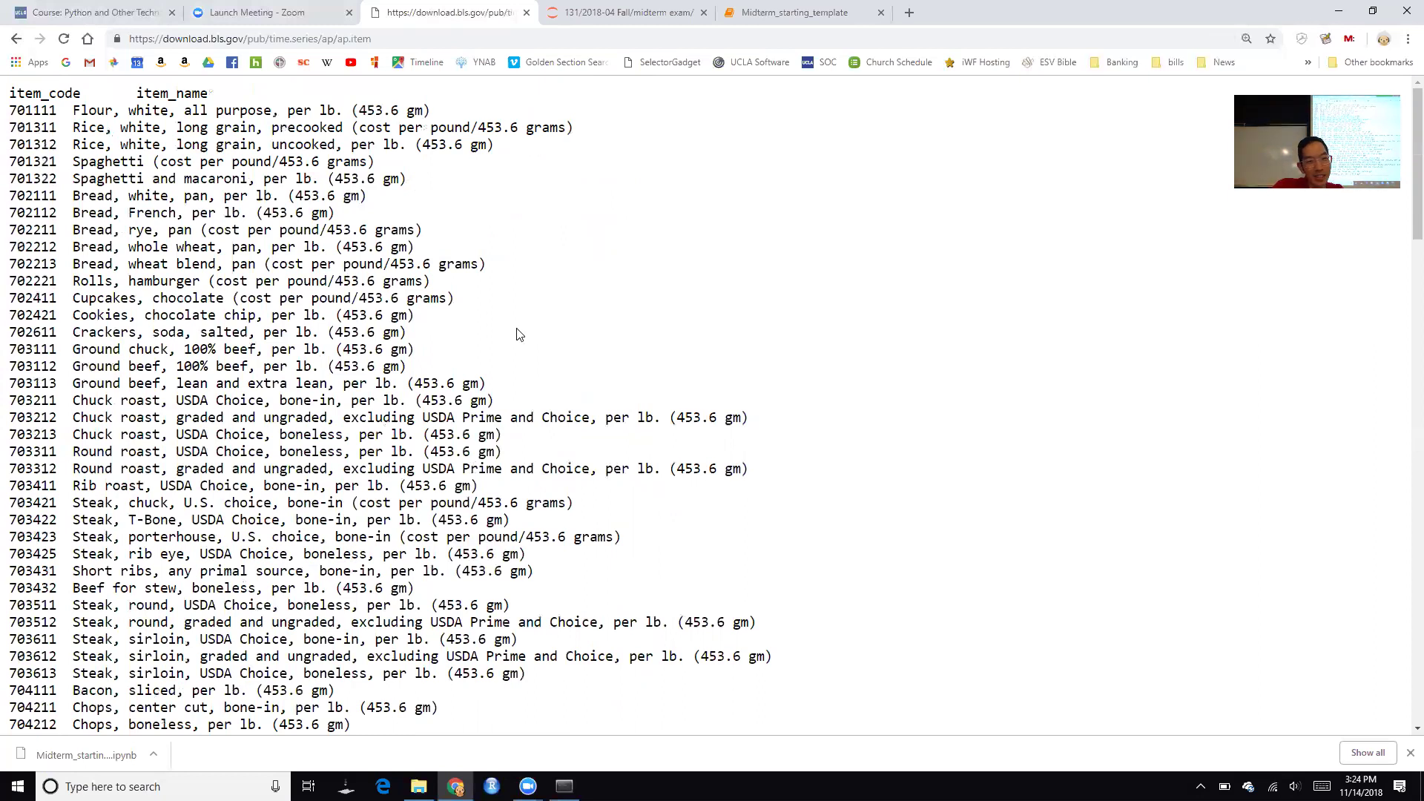
scroll(518, 335, down, 4)
scroll(517, 334, up, 4)
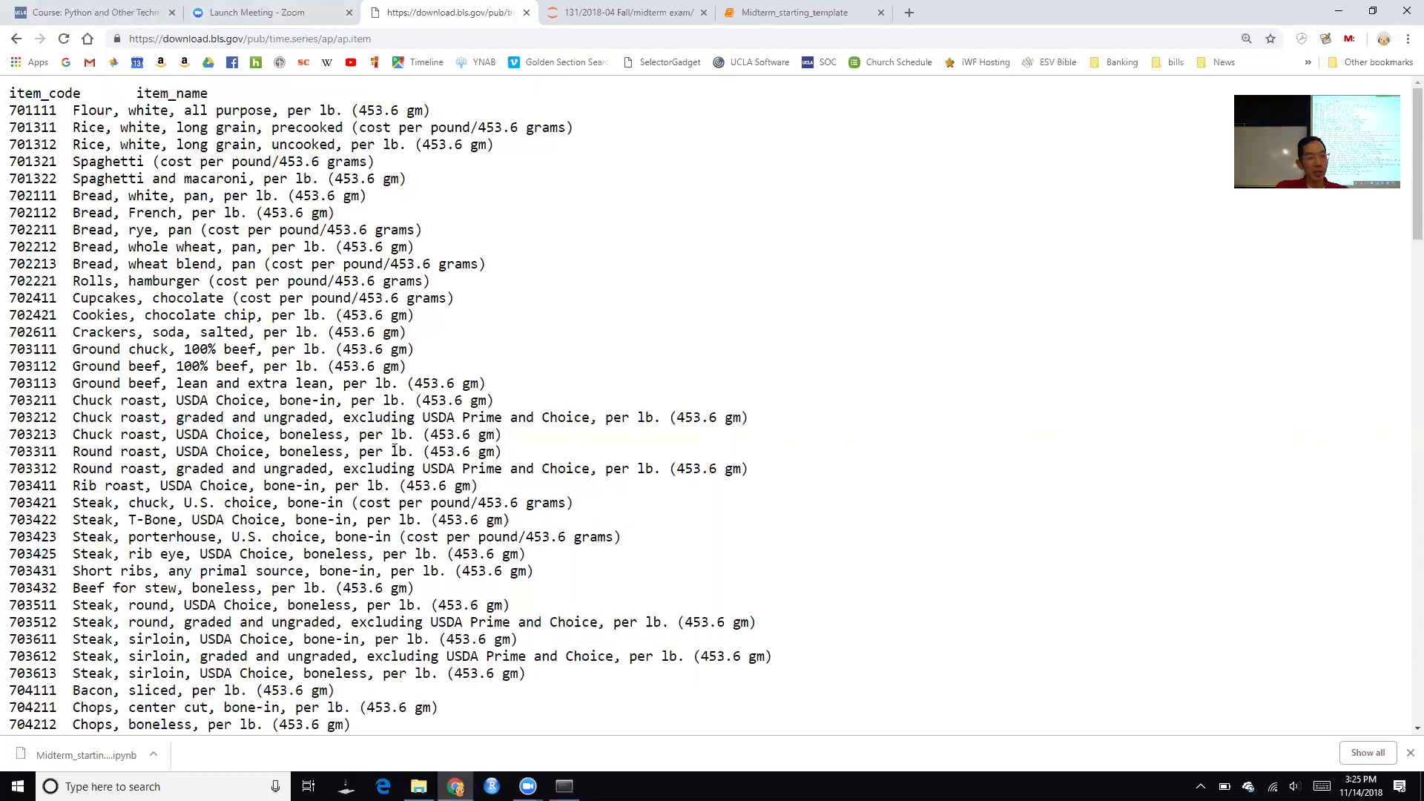
scroll(551, 402, down, 5)
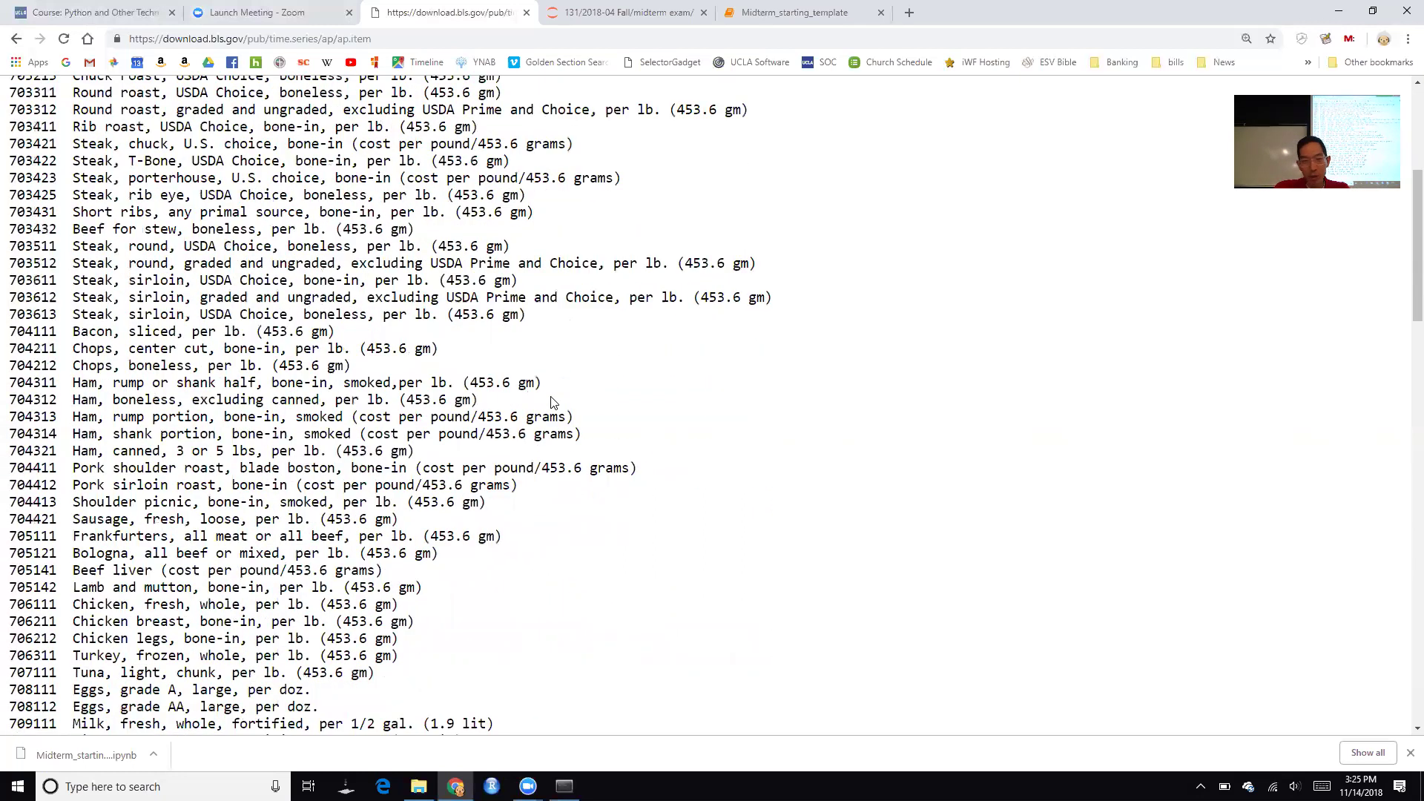
scroll(551, 402, up, 5)
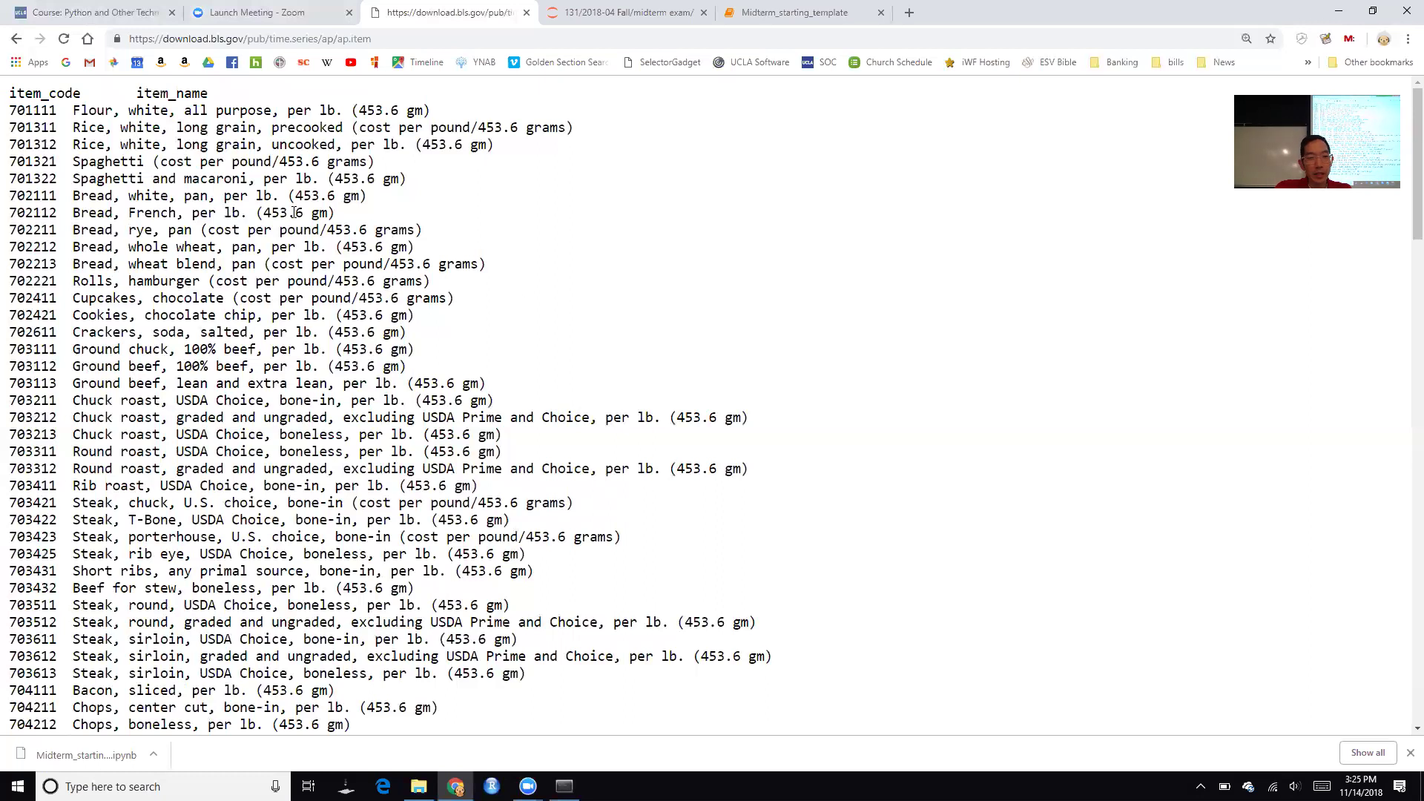
On the course site, open the Practice Stats 131 midterm questions PDF from Week 6 and enlarge it for reading
click(83, 11)
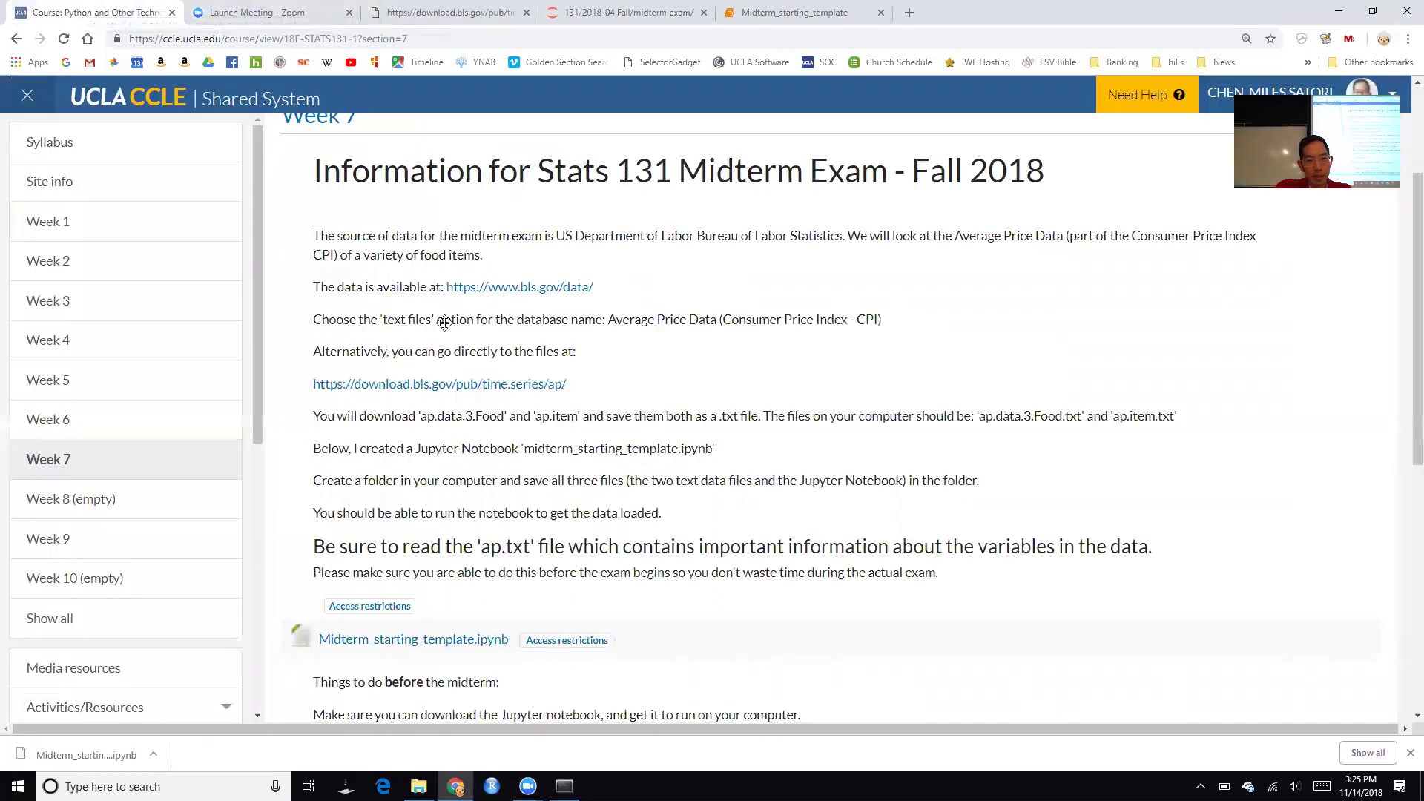
scroll(418, 233, up, 3)
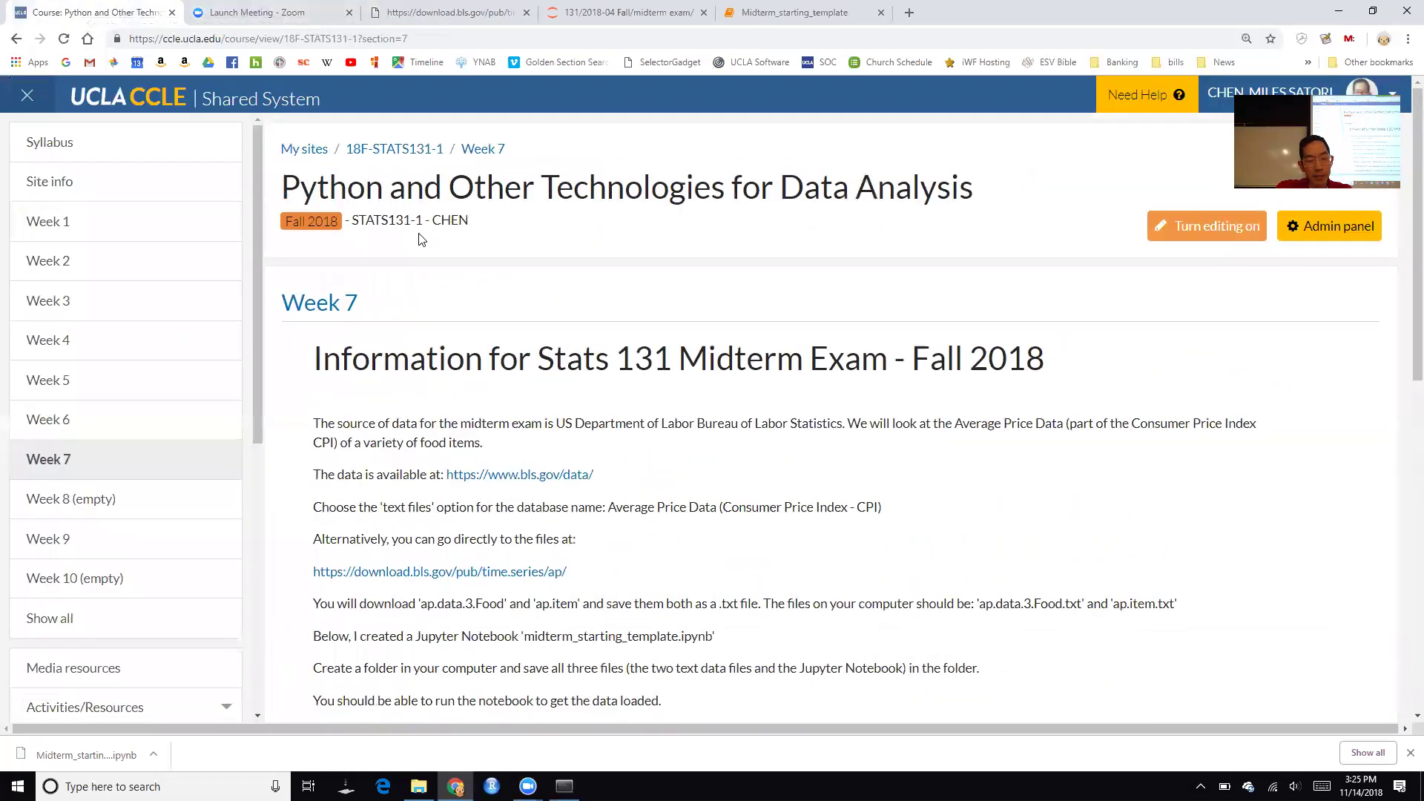
click(51, 425)
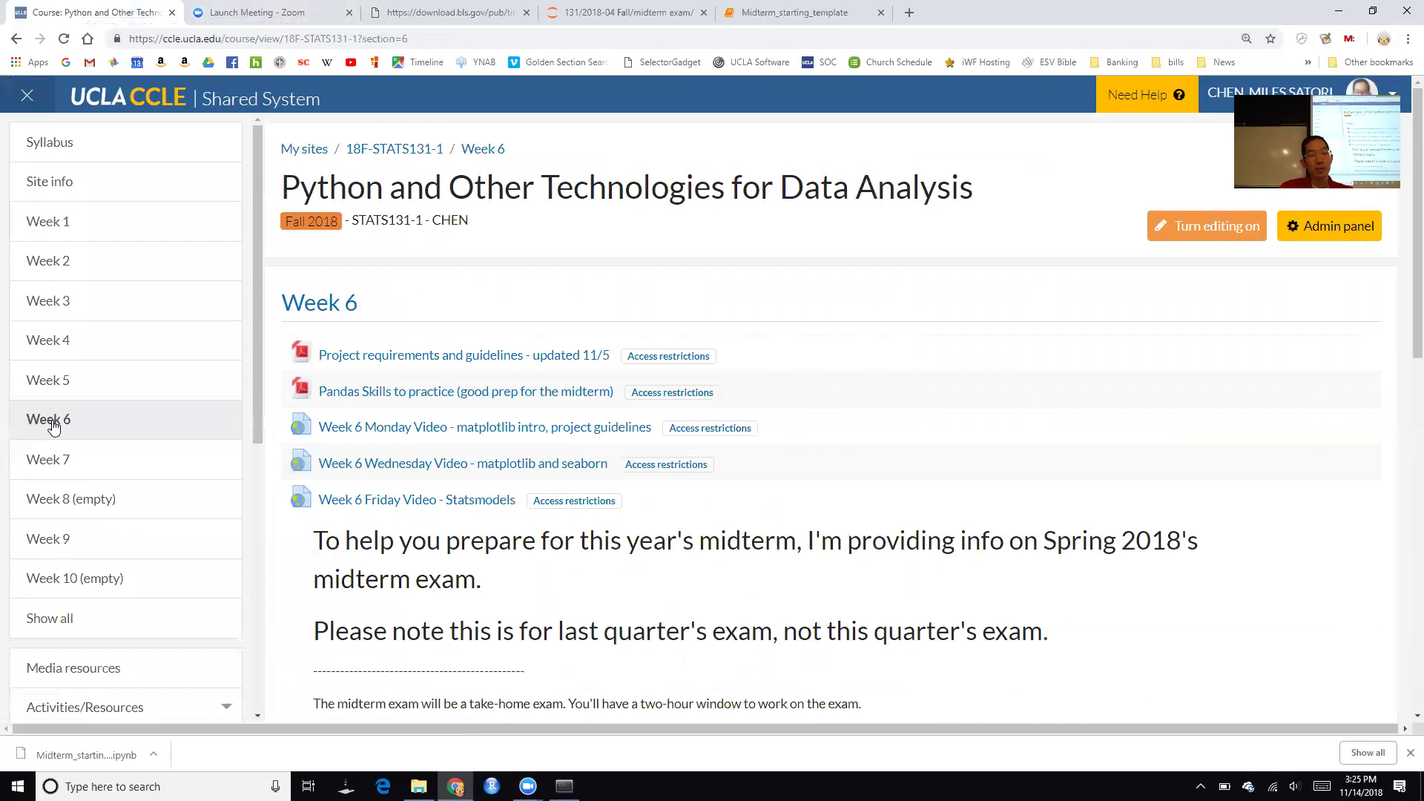
scroll(501, 658, down, 1)
scroll(500, 658, down, 10)
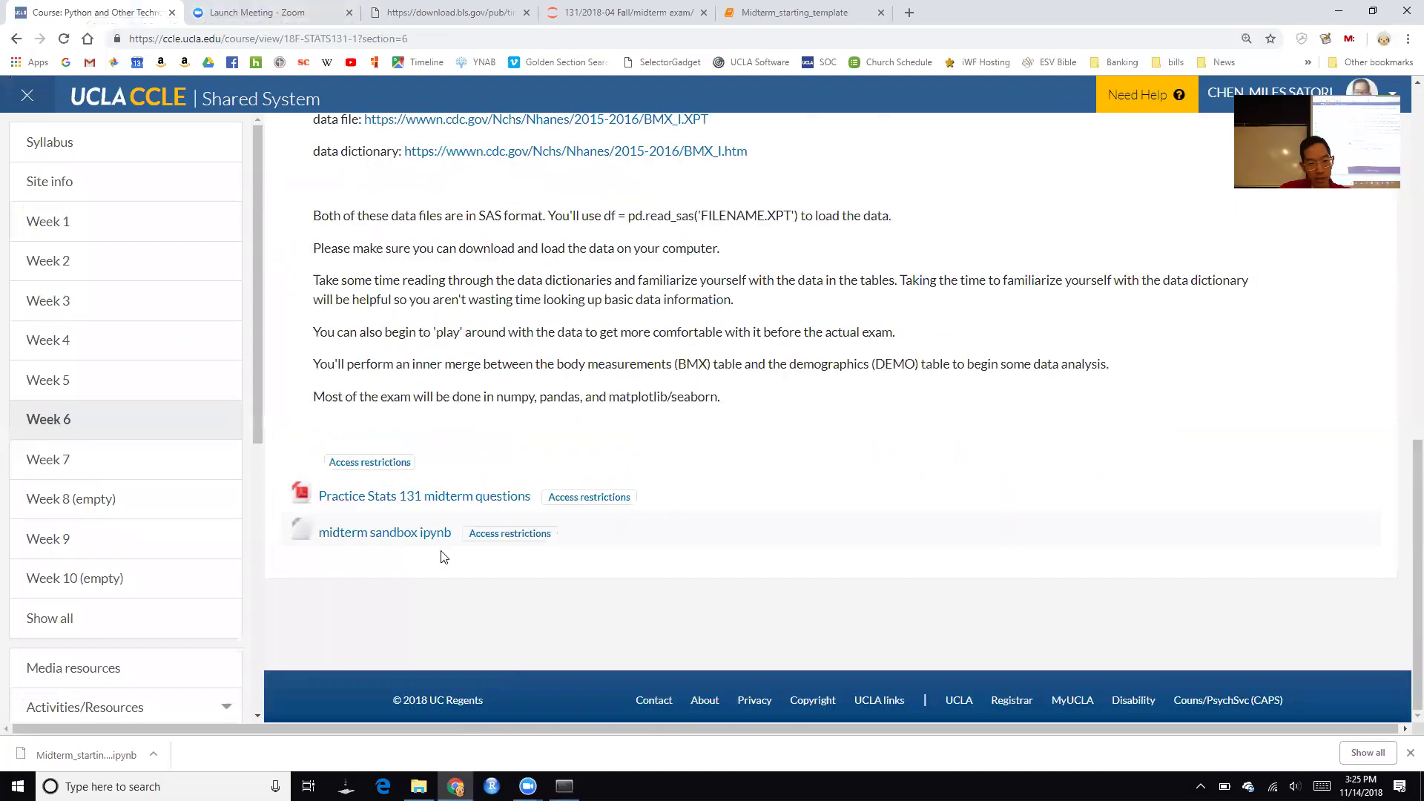
click(426, 507)
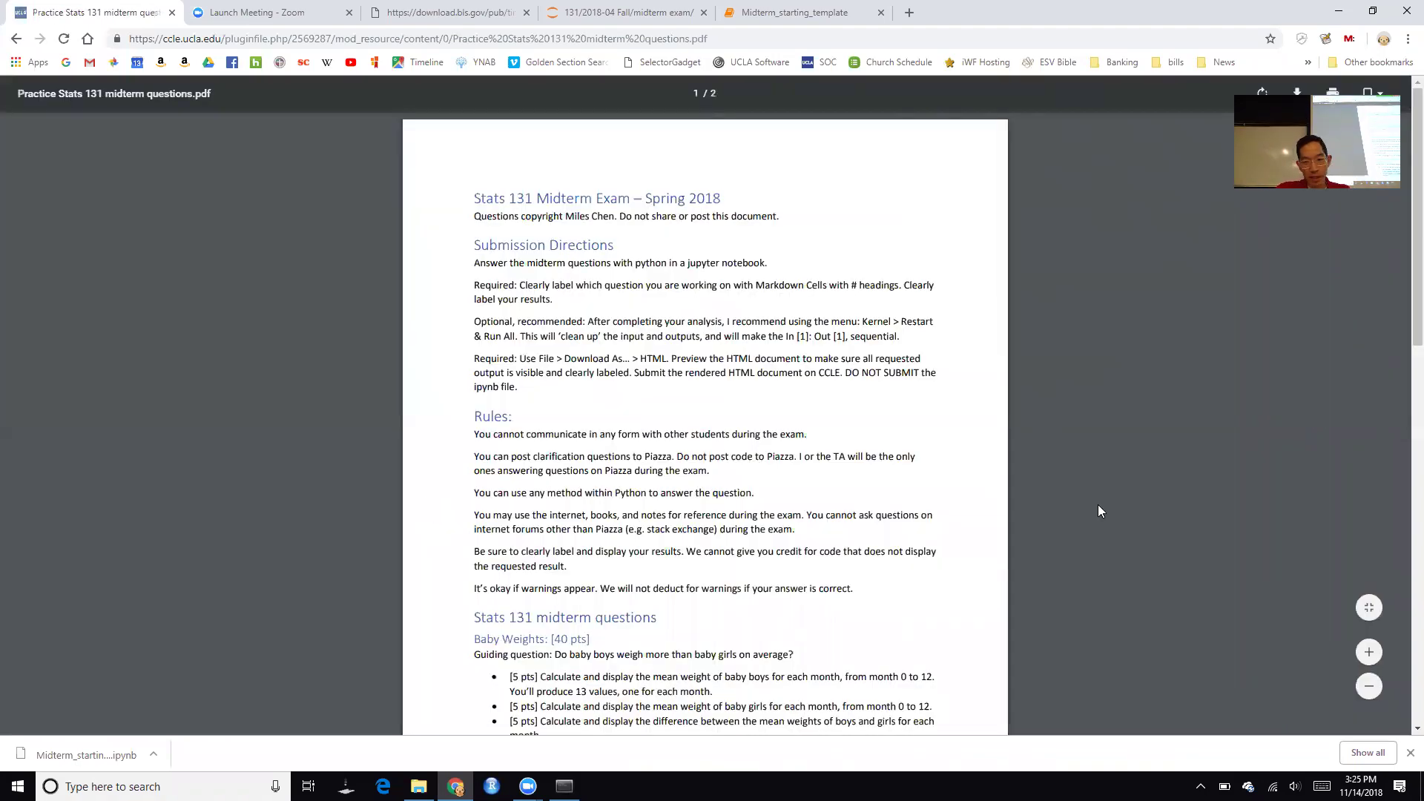
click(1365, 654)
click(1367, 653)
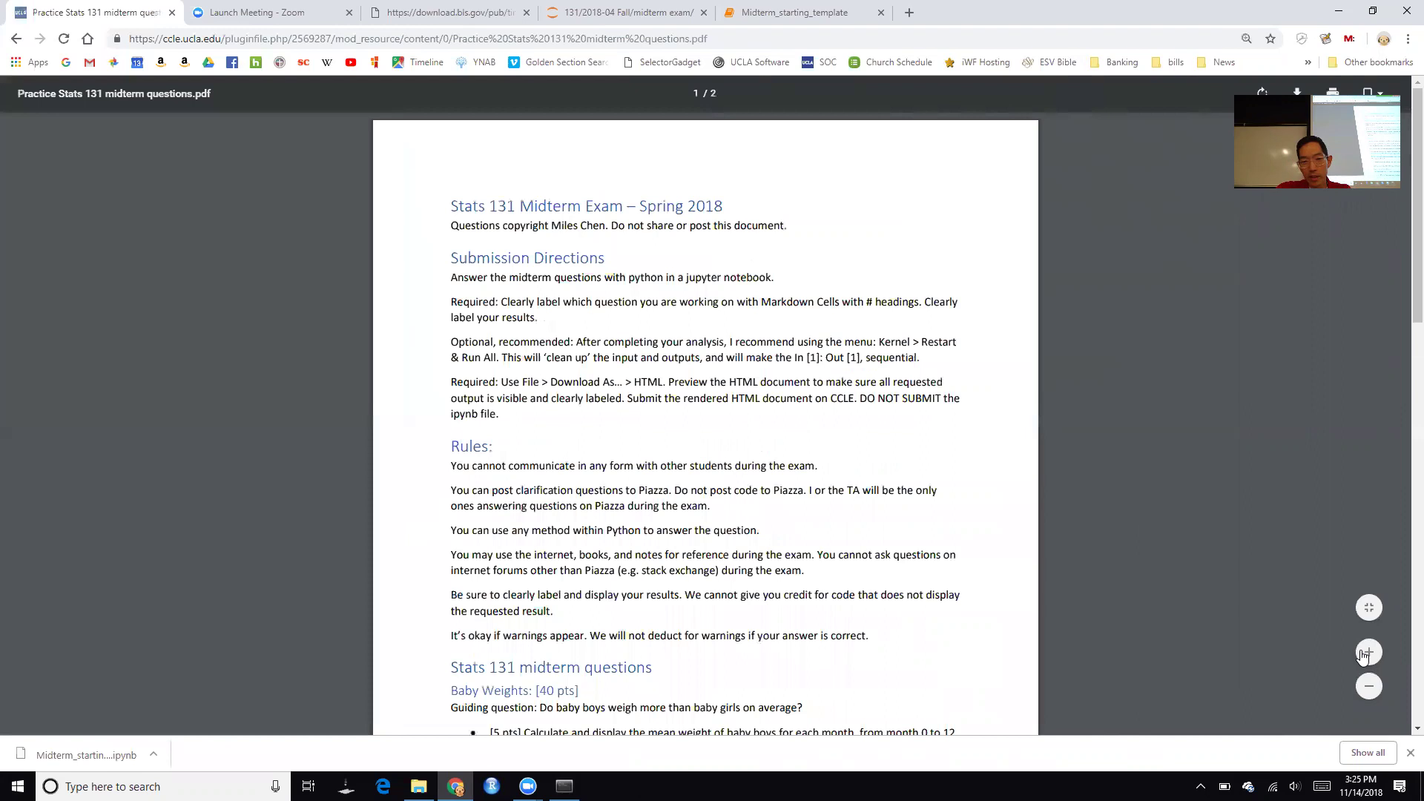
click(1367, 653)
click(1368, 653)
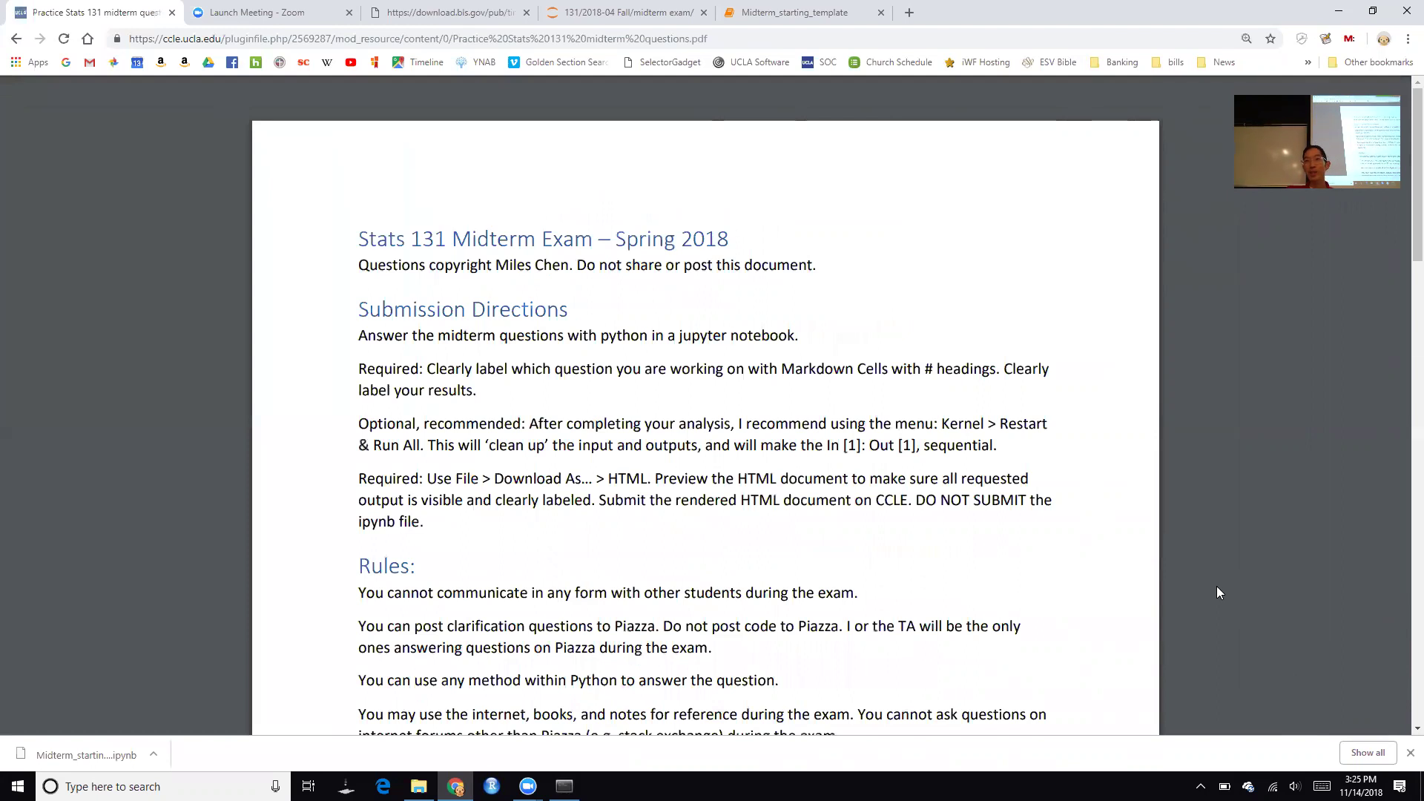
Review the submission directions, exam rules and Baby Weights questions in the practice midterm PDF
scroll(1217, 588, down, 3)
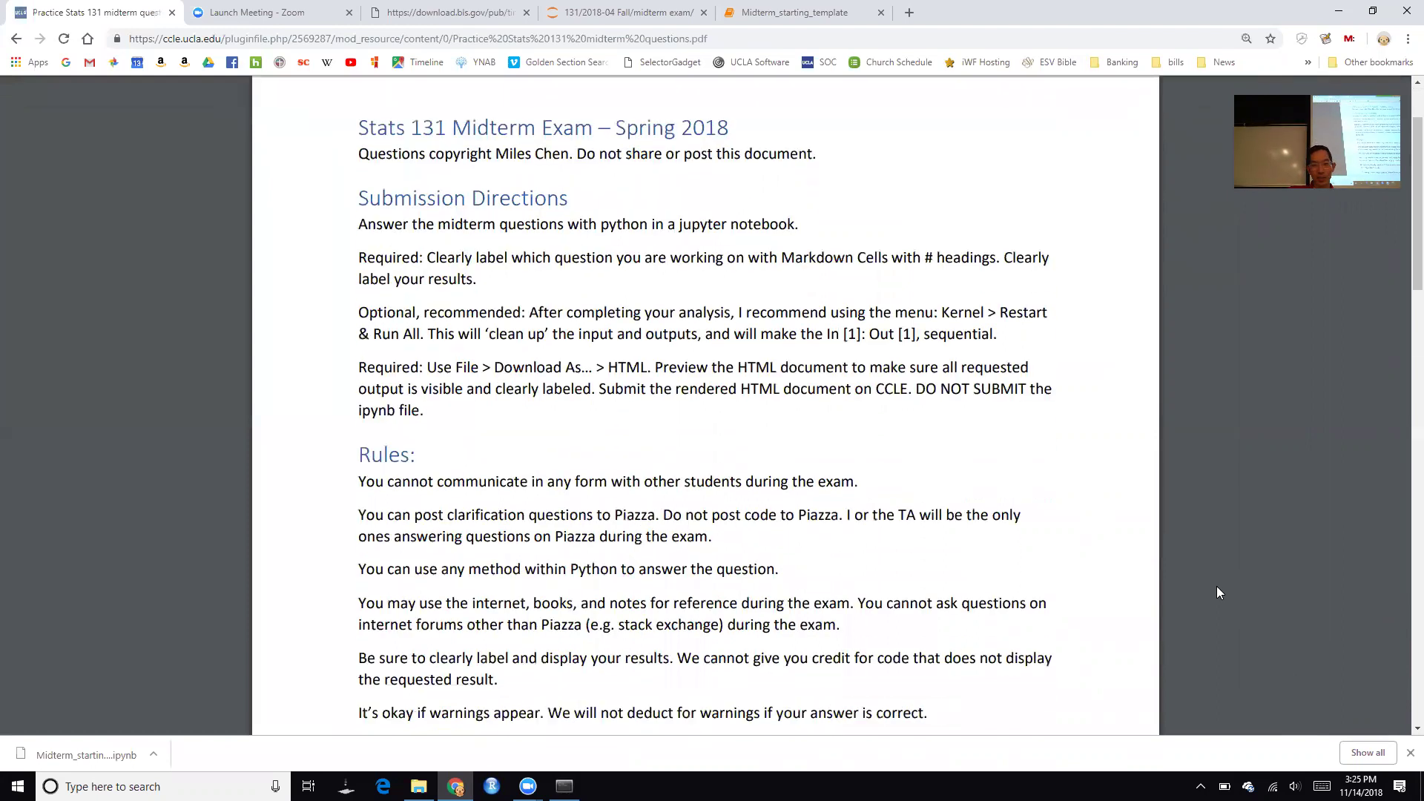
scroll(1217, 588, down, 10)
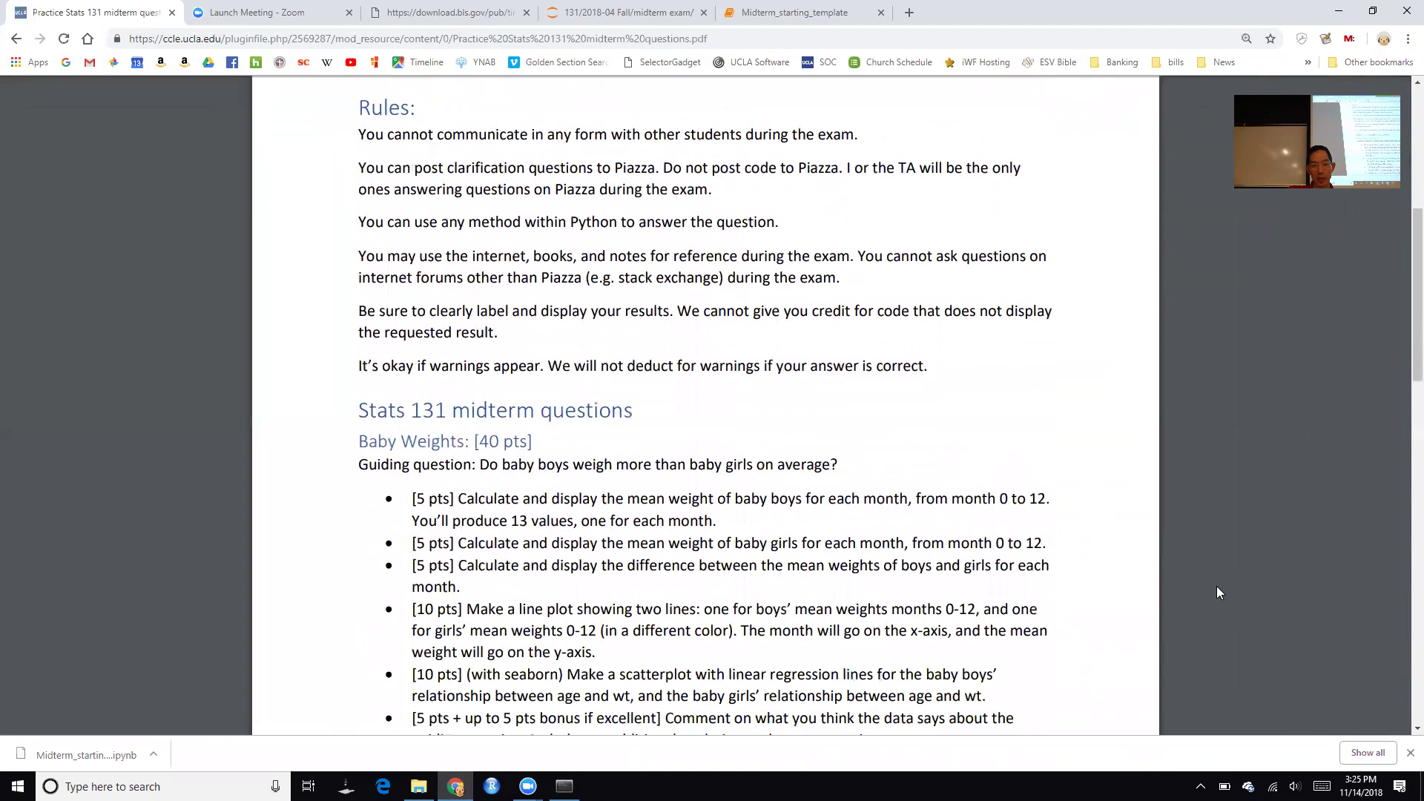
scroll(1217, 592, down, 3)
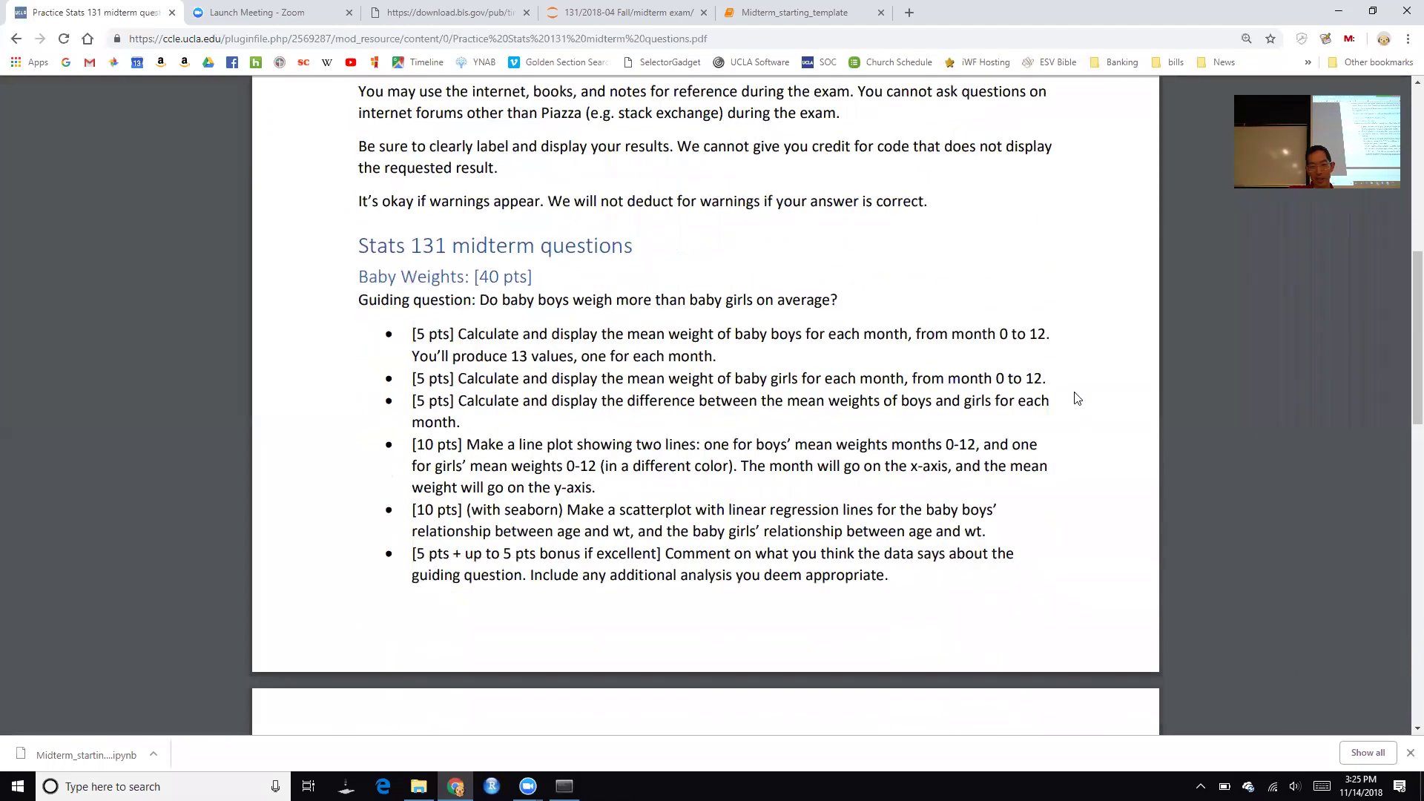
scroll(1199, 591, down, 3)
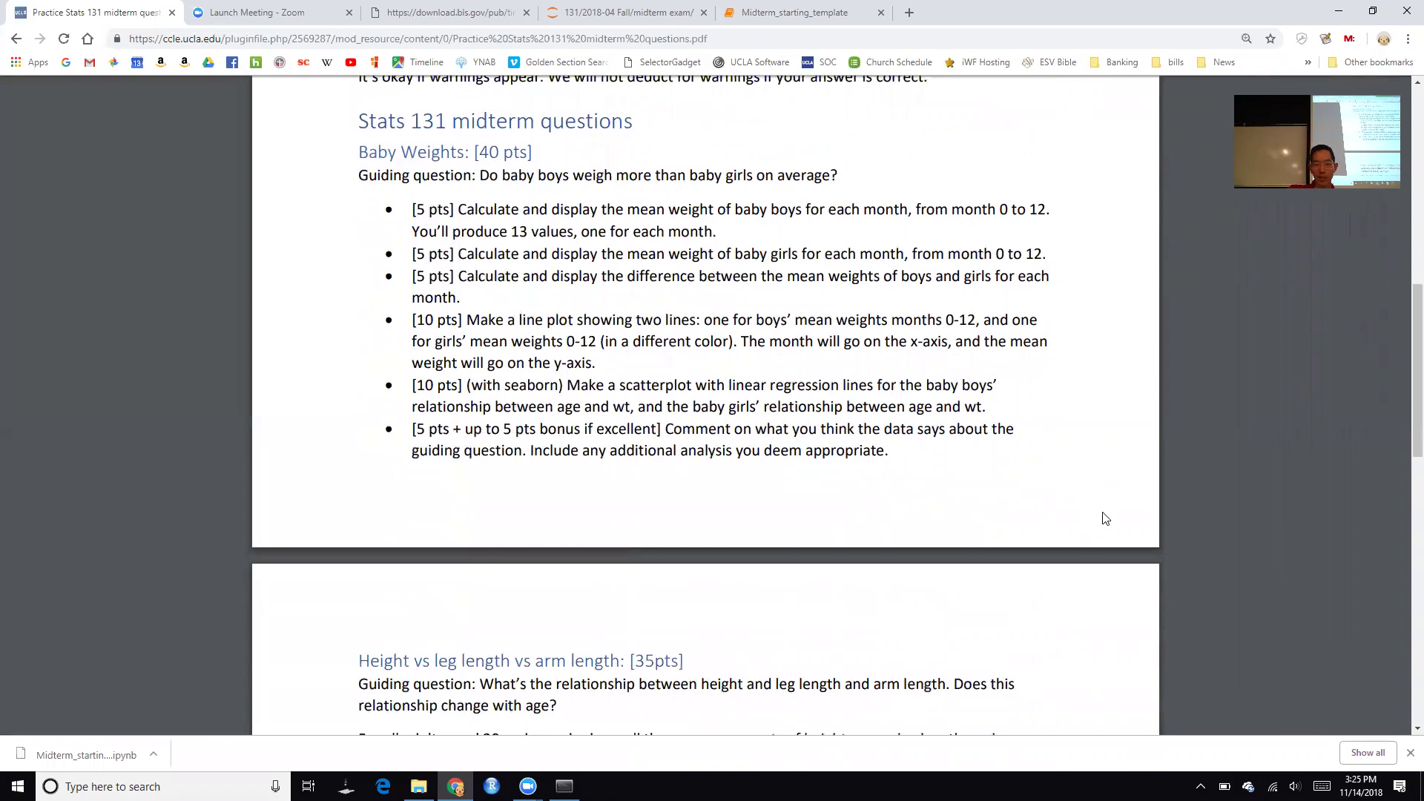
scroll(1105, 518, up, 15)
scroll(1105, 519, down, 5)
scroll(1105, 519, down, 8)
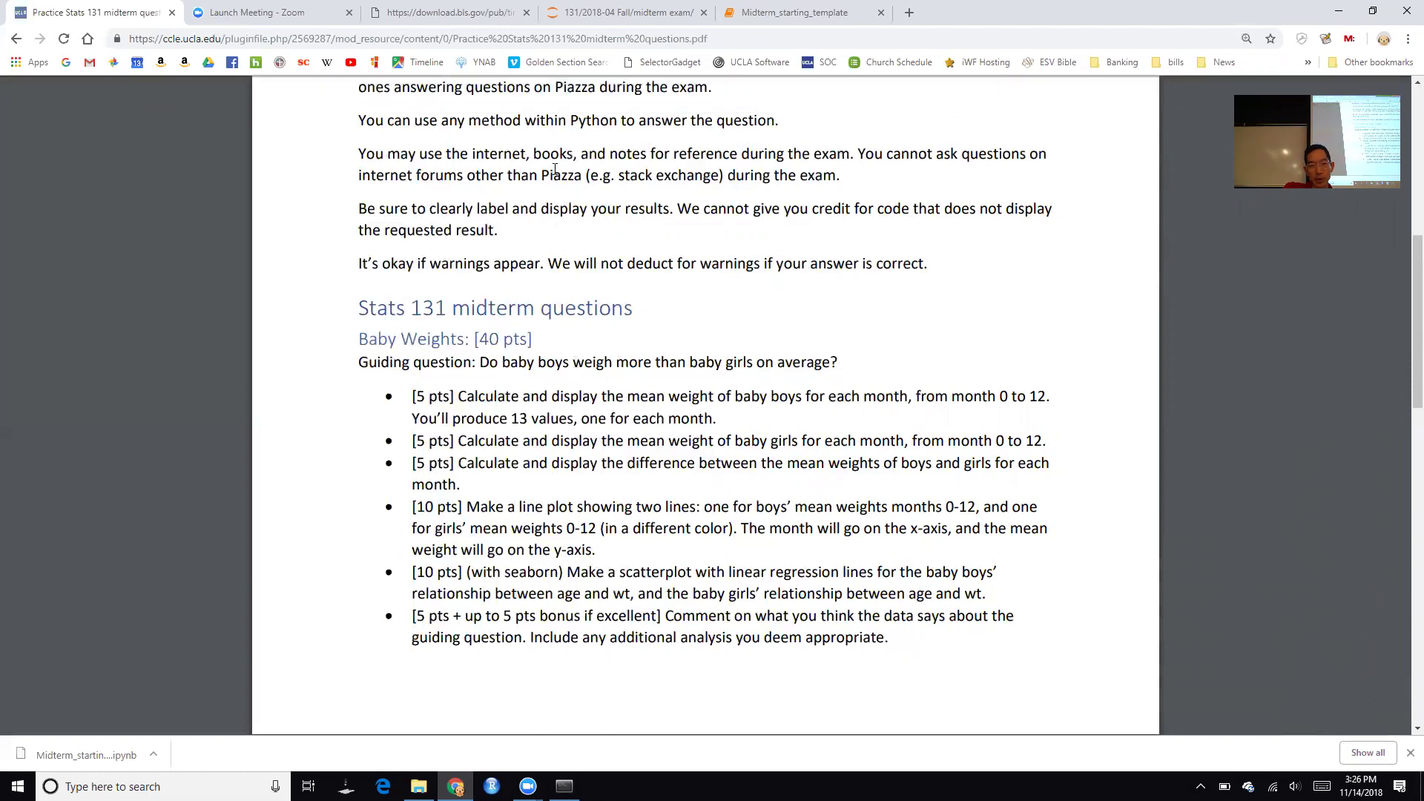
Switch to the Midterm_starting_template notebook, then close it and halt its kernel
click(563, 14)
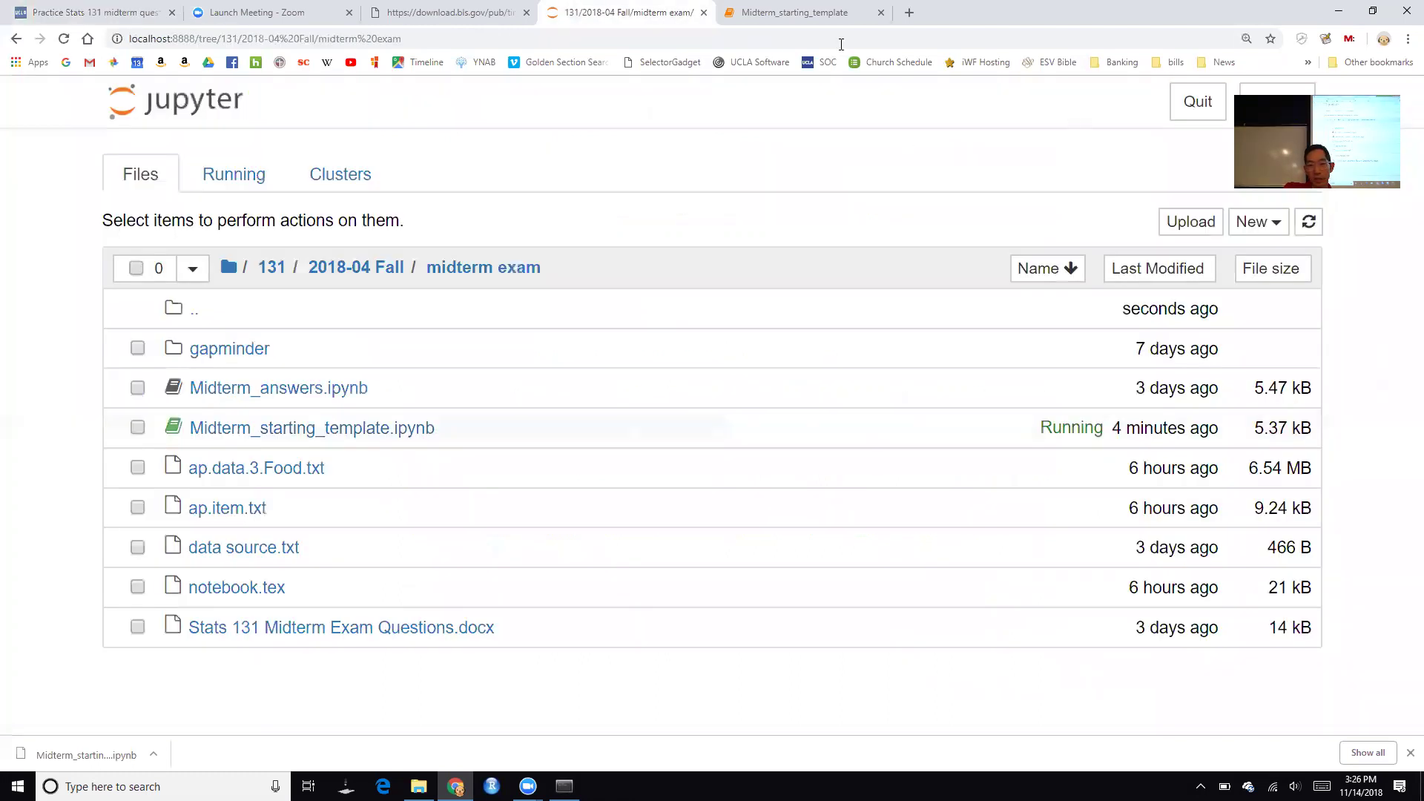
click(823, 13)
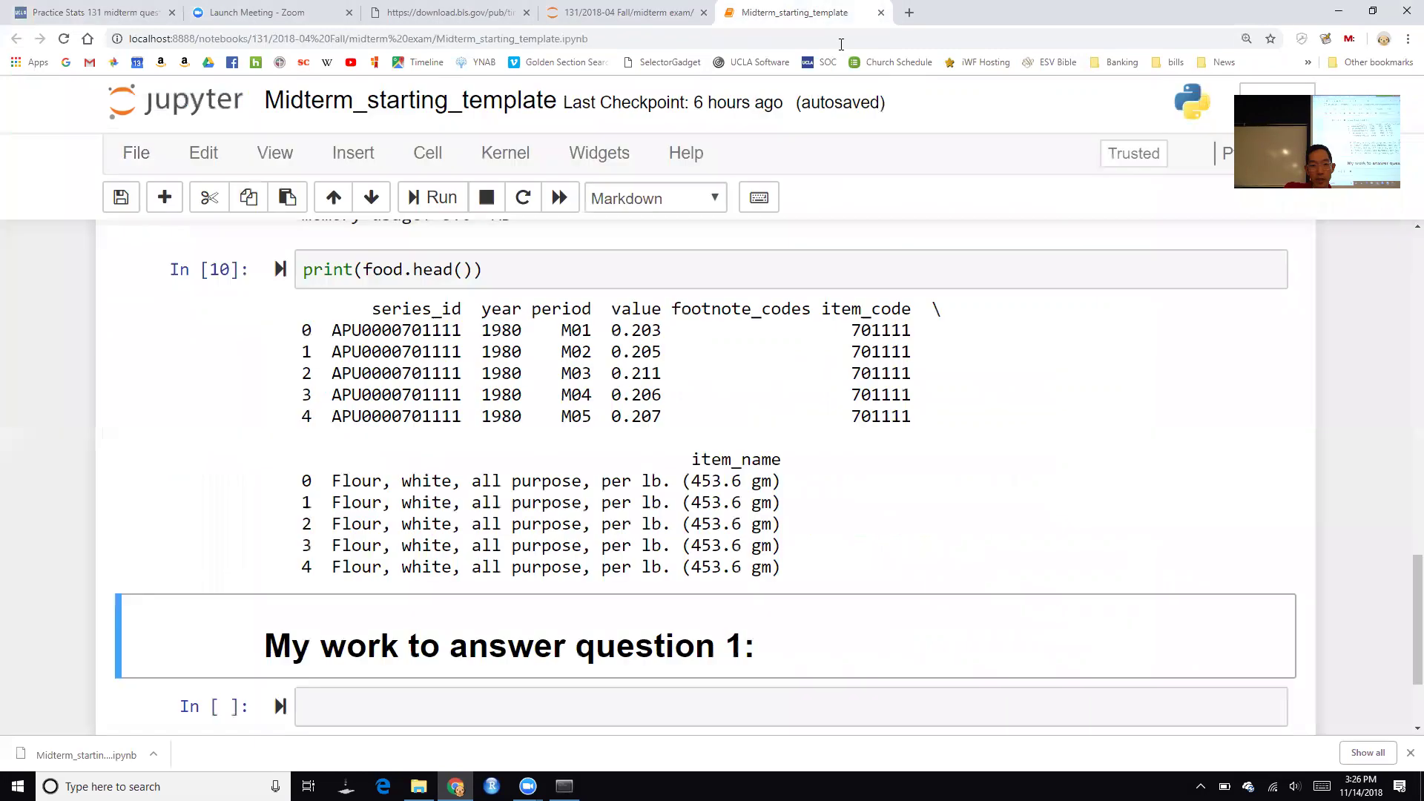
click(133, 164)
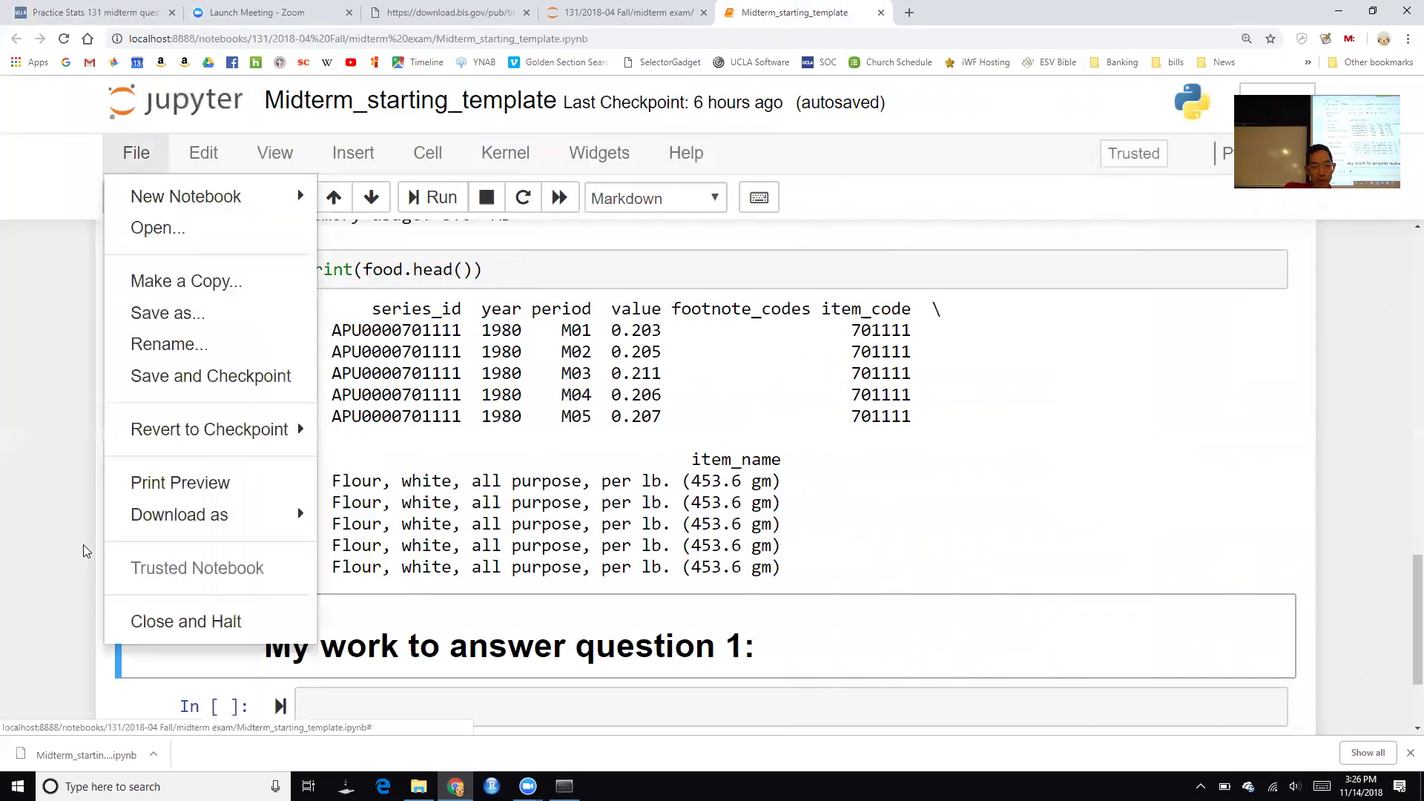
click(162, 623)
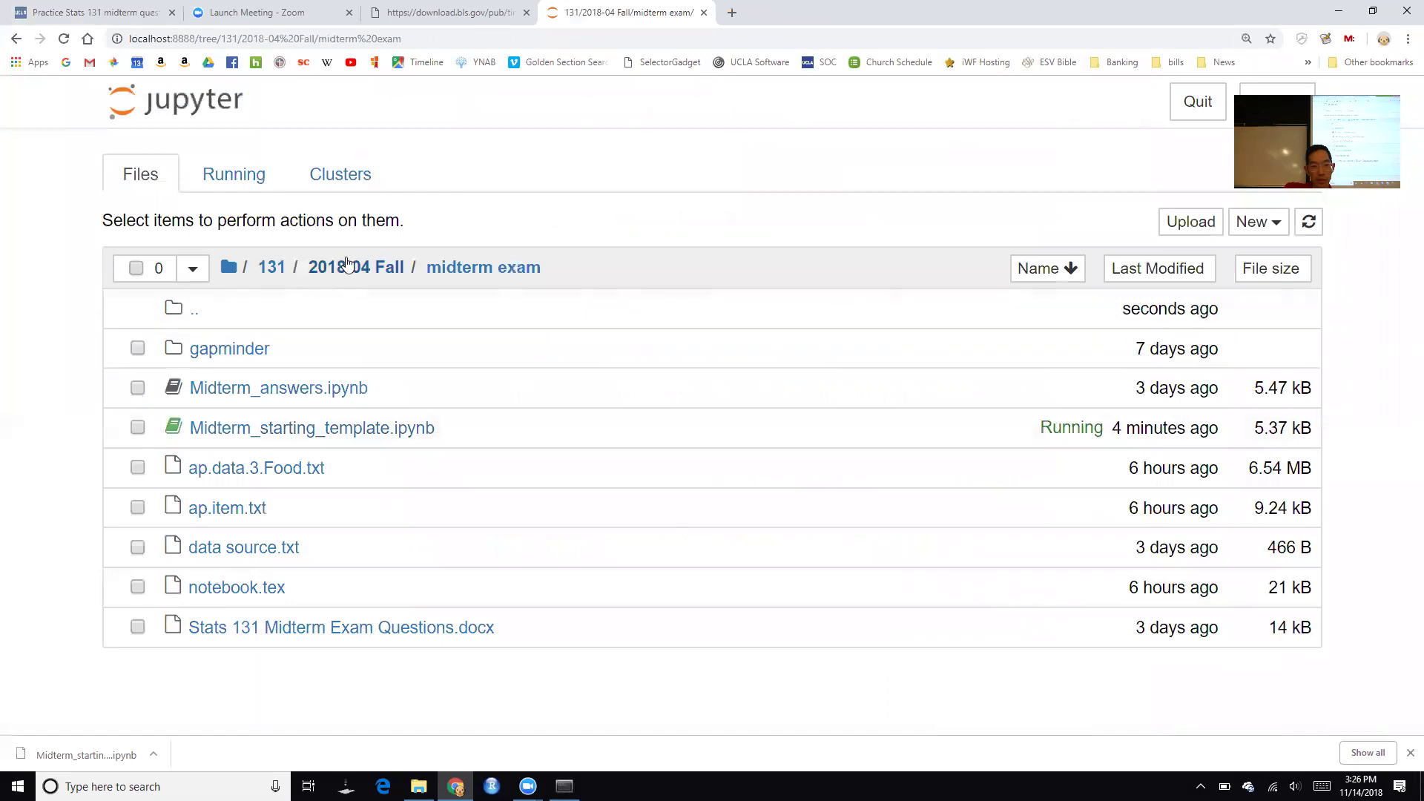
In the Jupyter file browser, go to 131/2018-02 Spring/midterm and open the instructor's sample answers notebook
click(271, 267)
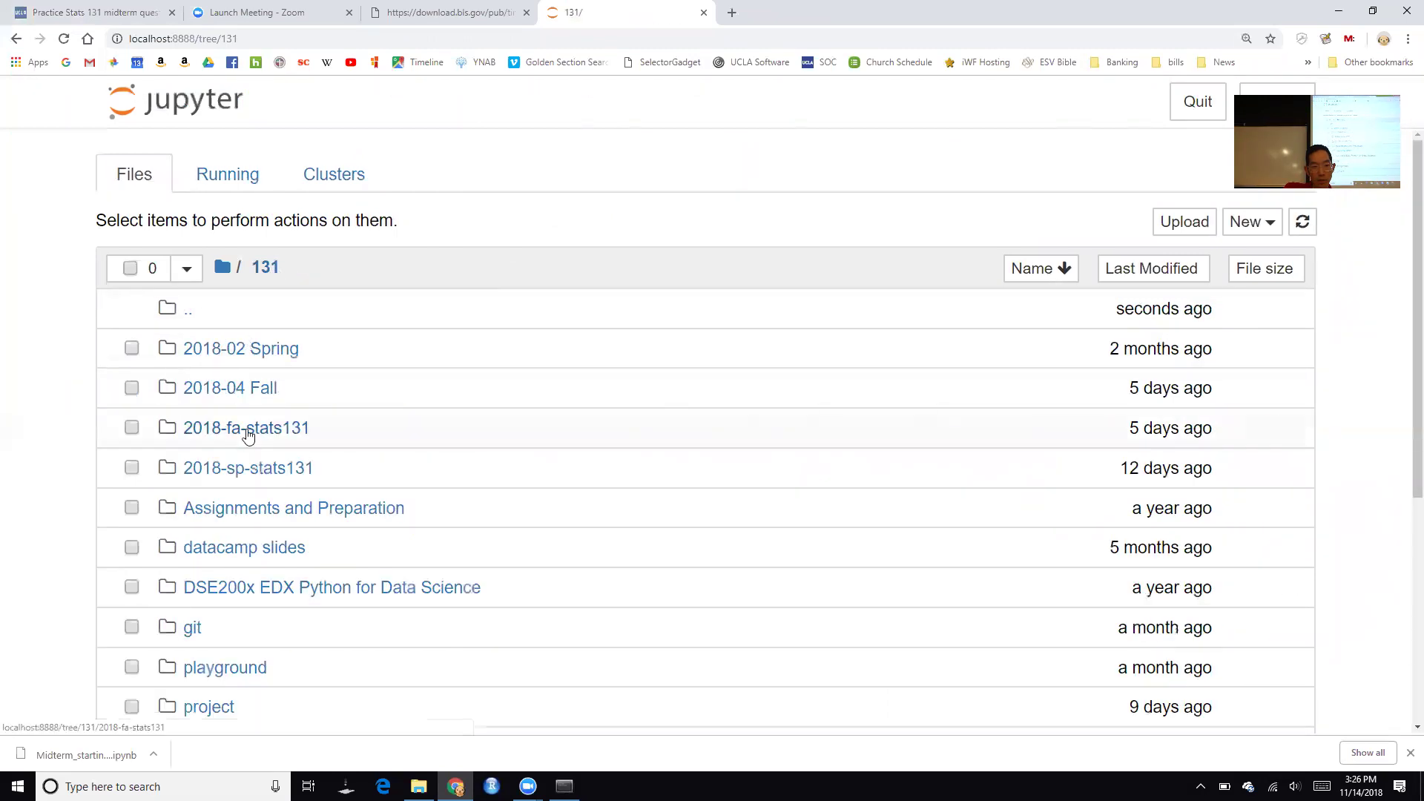
click(245, 352)
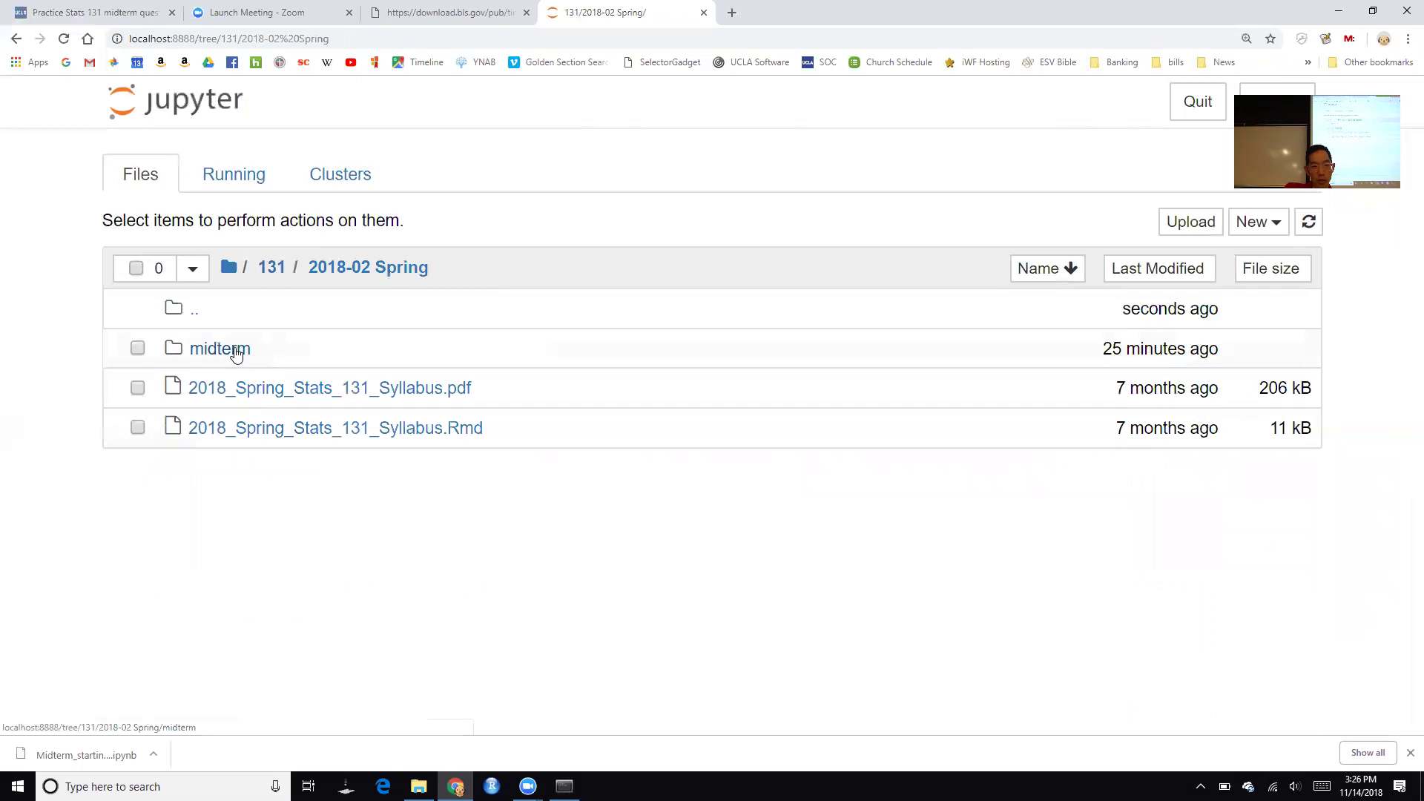
click(232, 353)
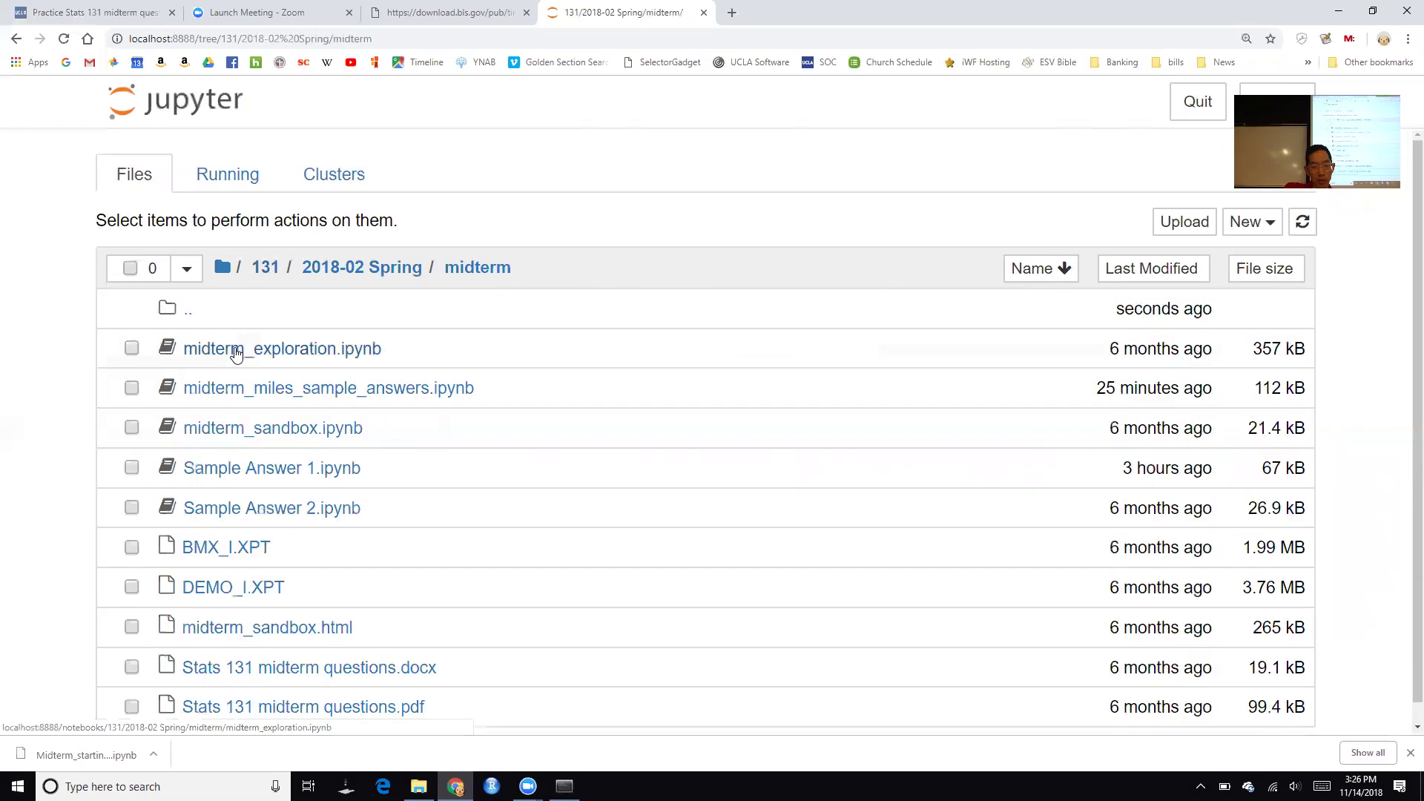
click(338, 389)
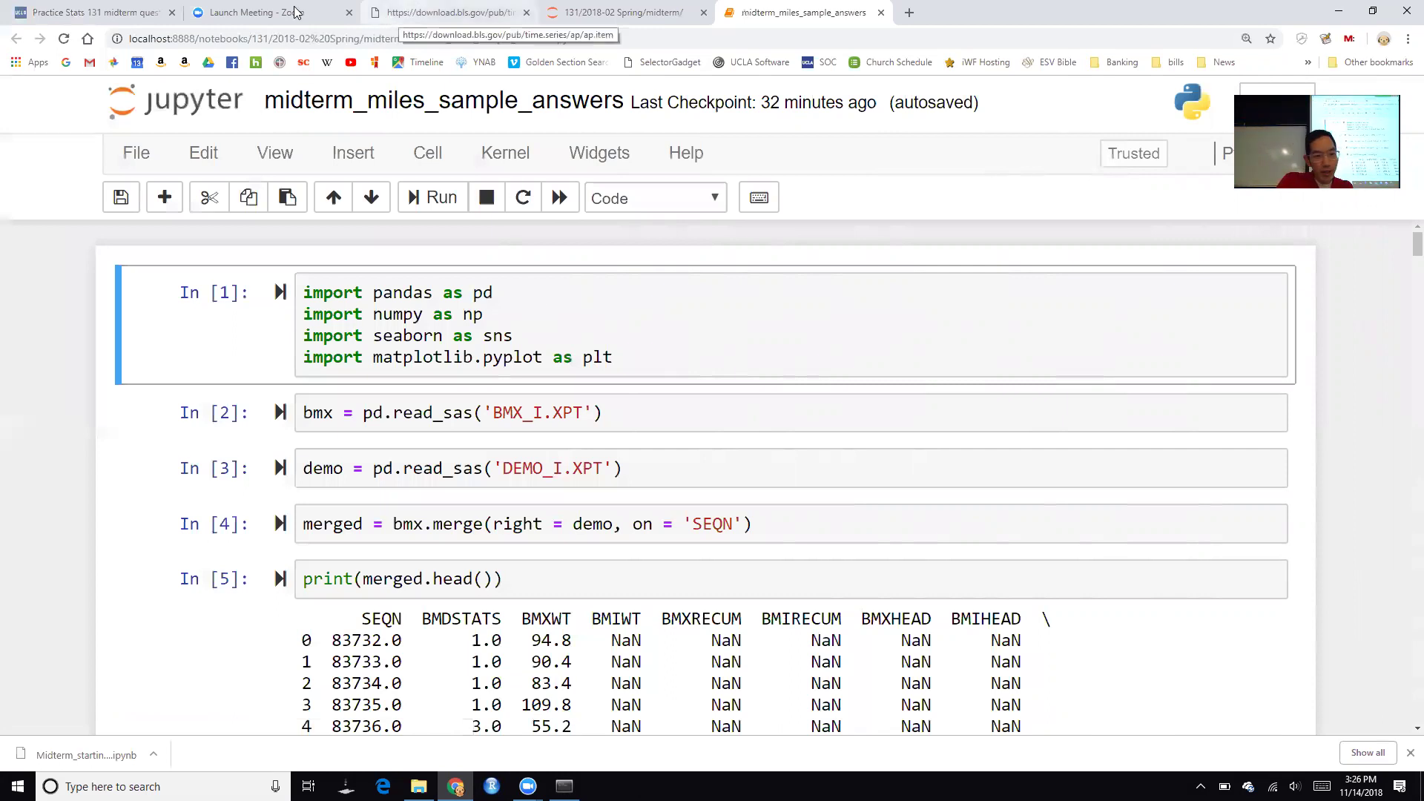
Return to the Week 6 course page and open the DEMO_I and BMX_I data dictionaries in separate tabs
click(97, 15)
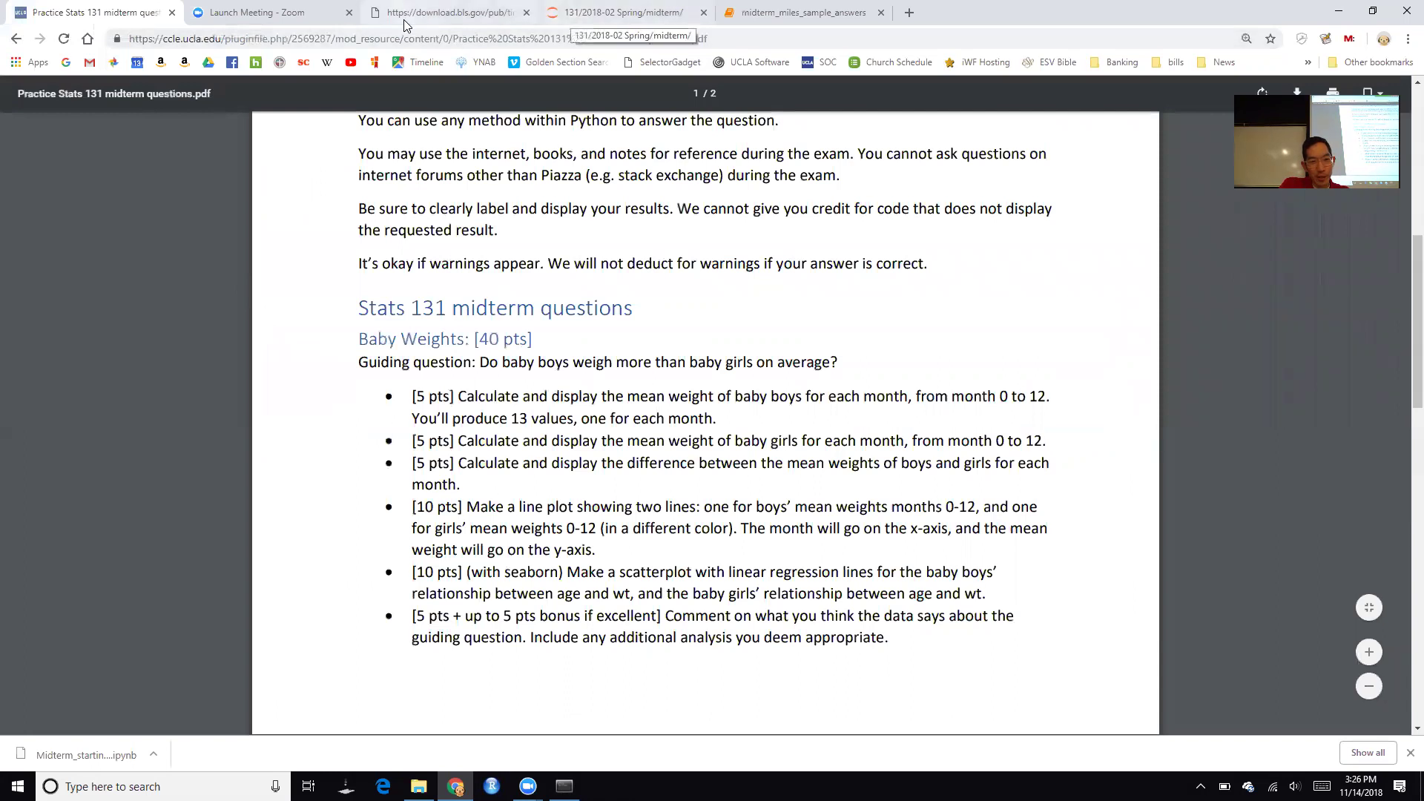
click(16, 39)
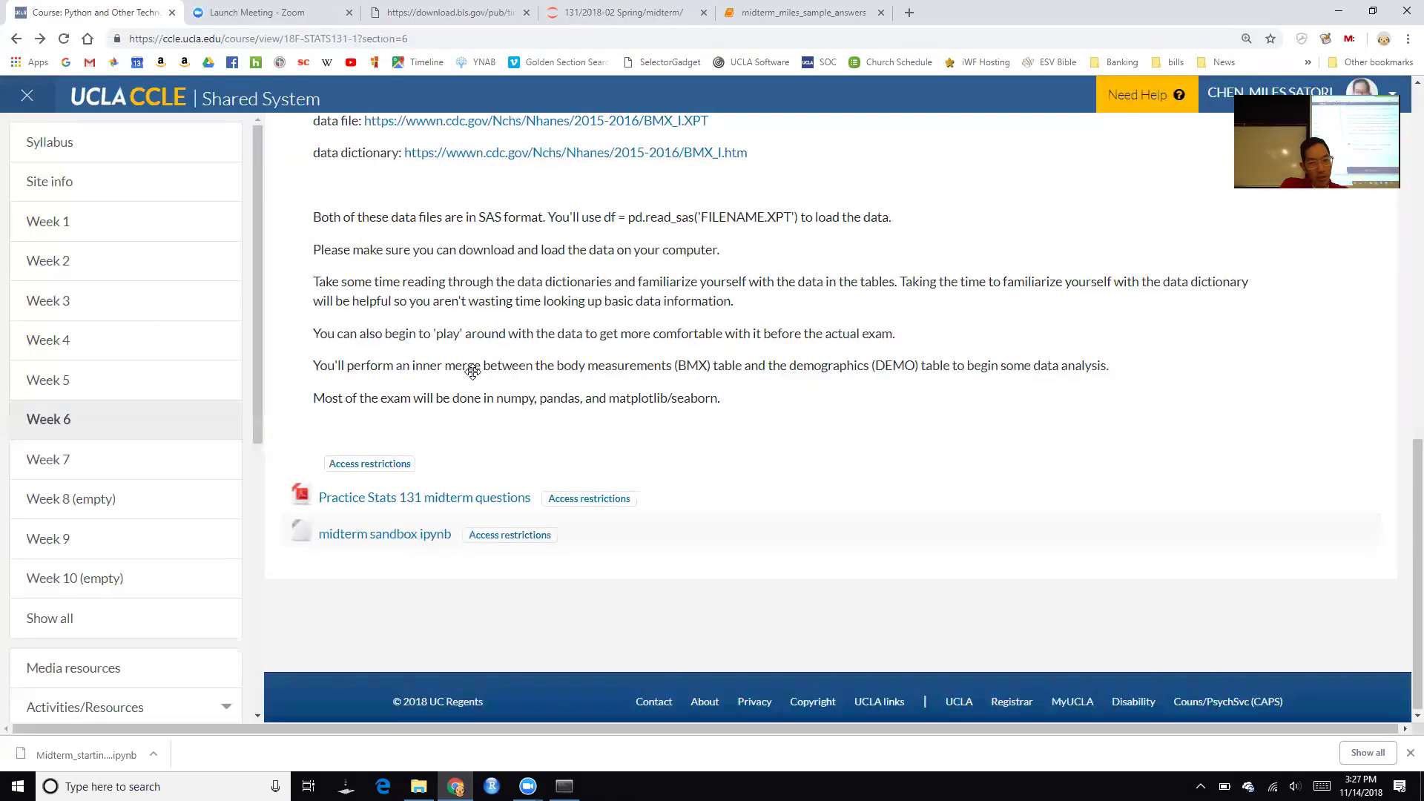
scroll(473, 371, up, 3)
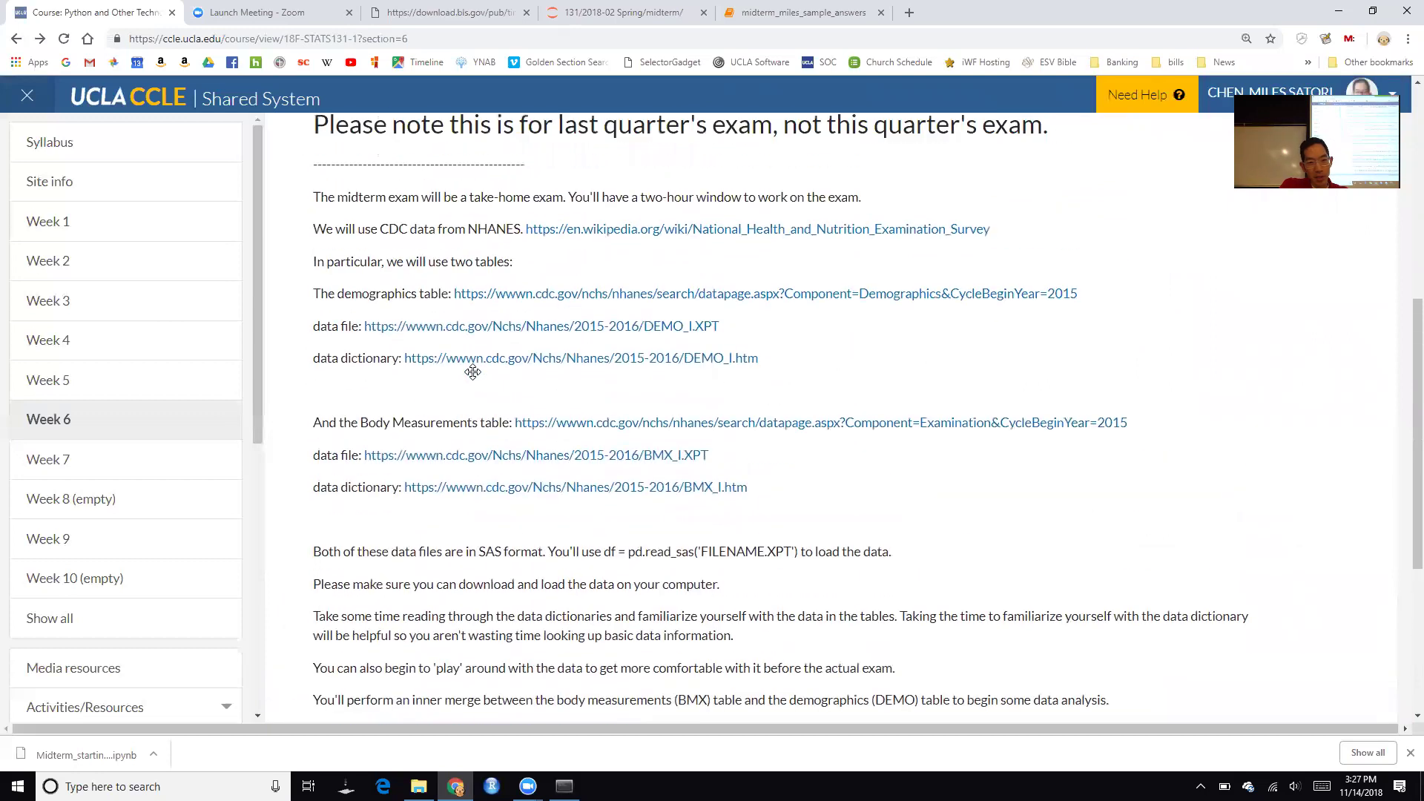
middle_click(470, 360)
middle_click(446, 489)
click(276, 12)
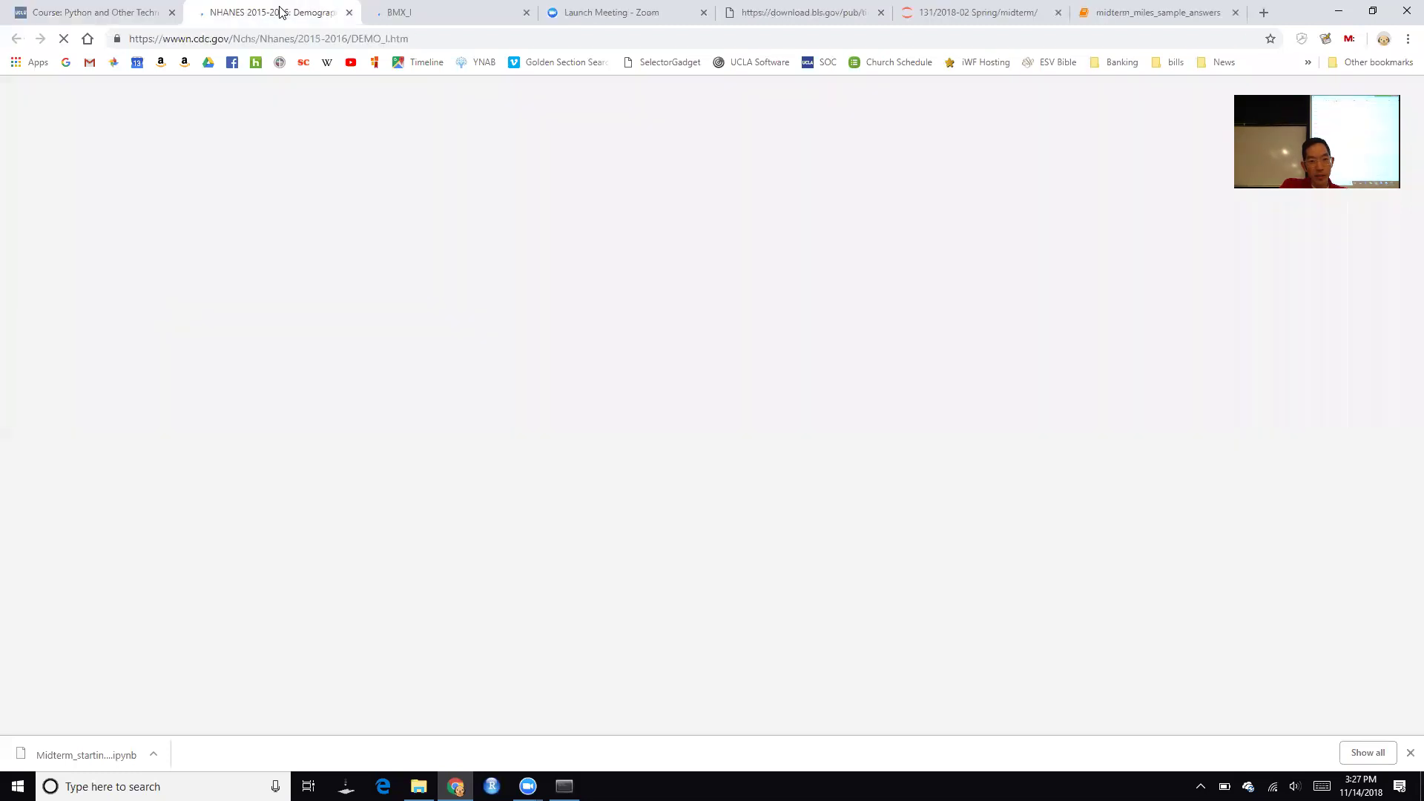
click(416, 10)
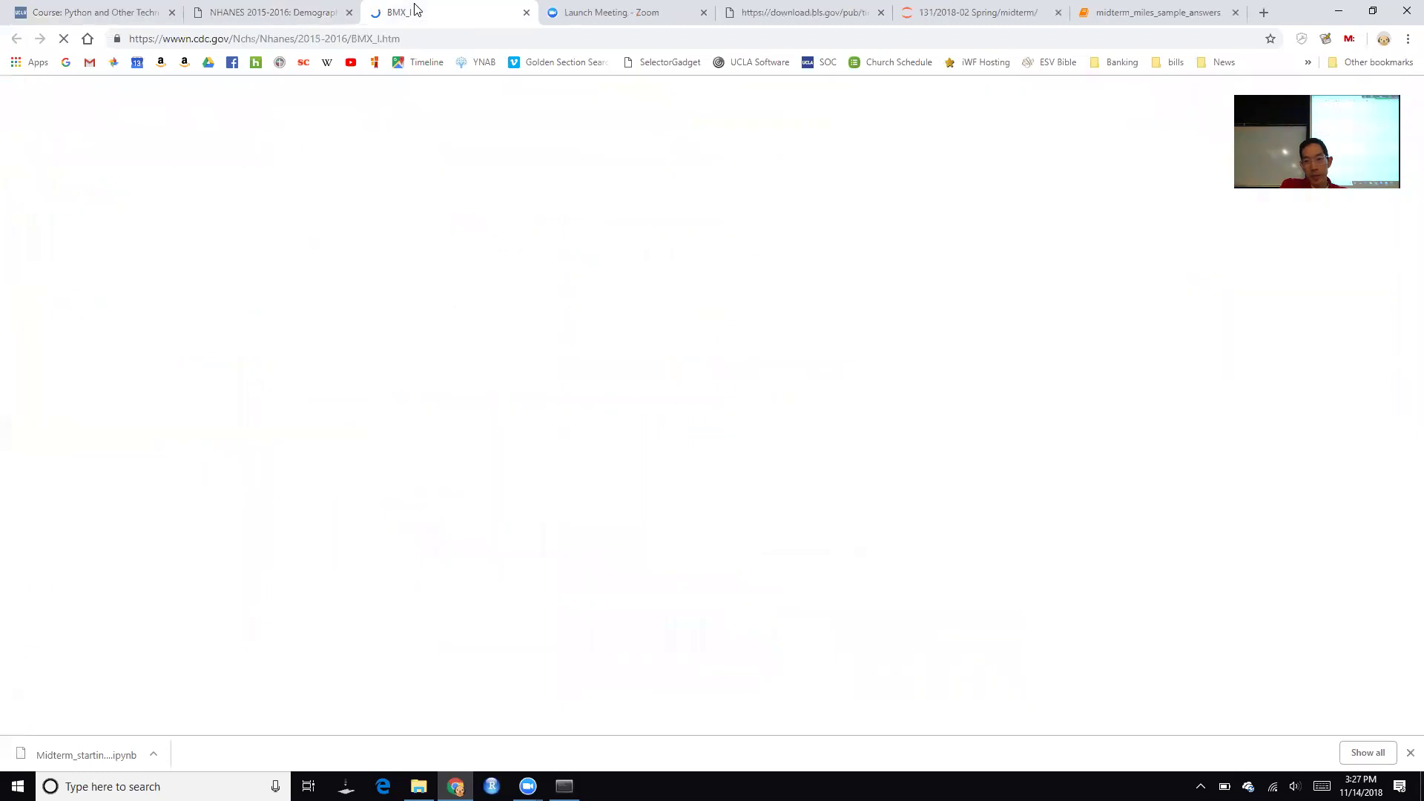
Go back to the sample answers notebook, restart its kernel and clear all outputs
click(1161, 11)
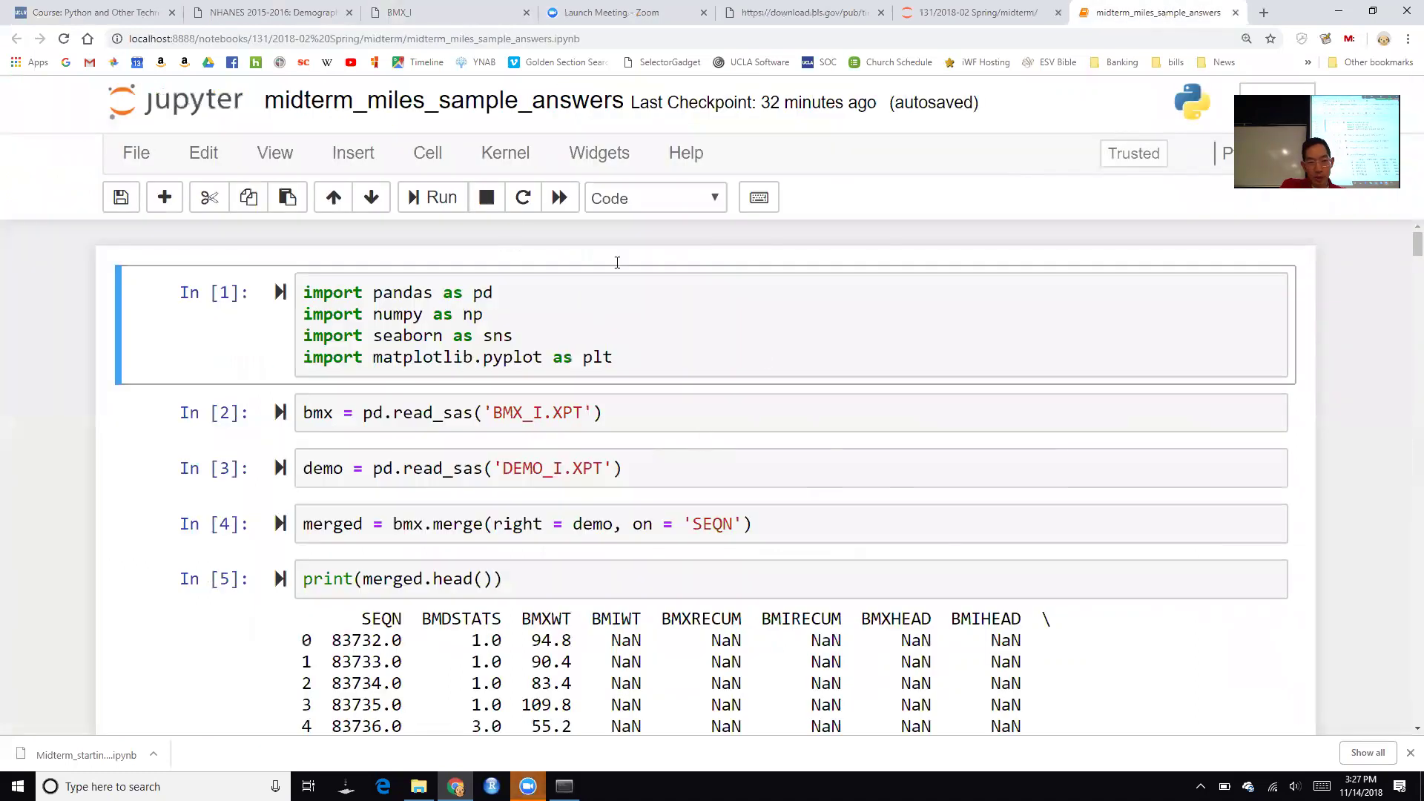
click(525, 154)
click(616, 261)
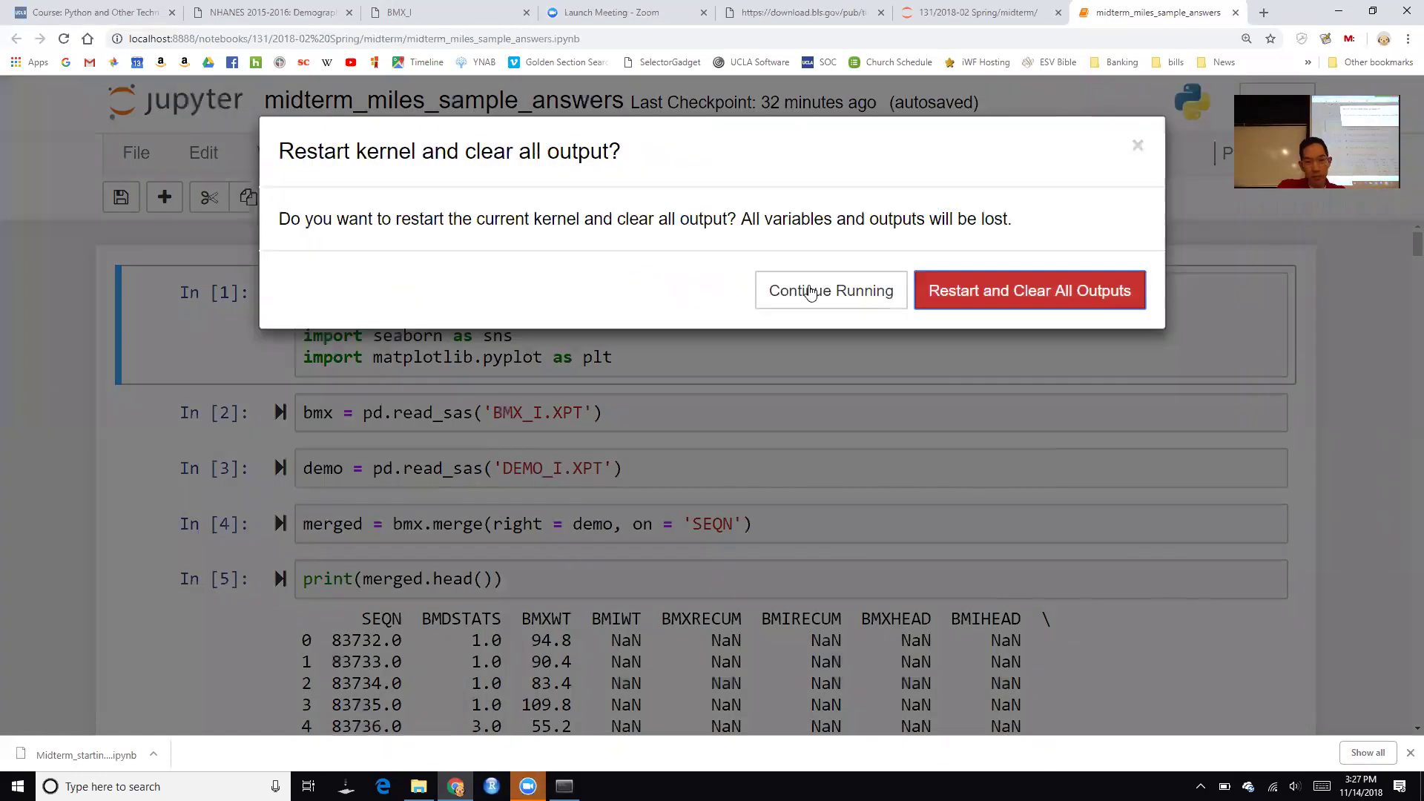
click(952, 288)
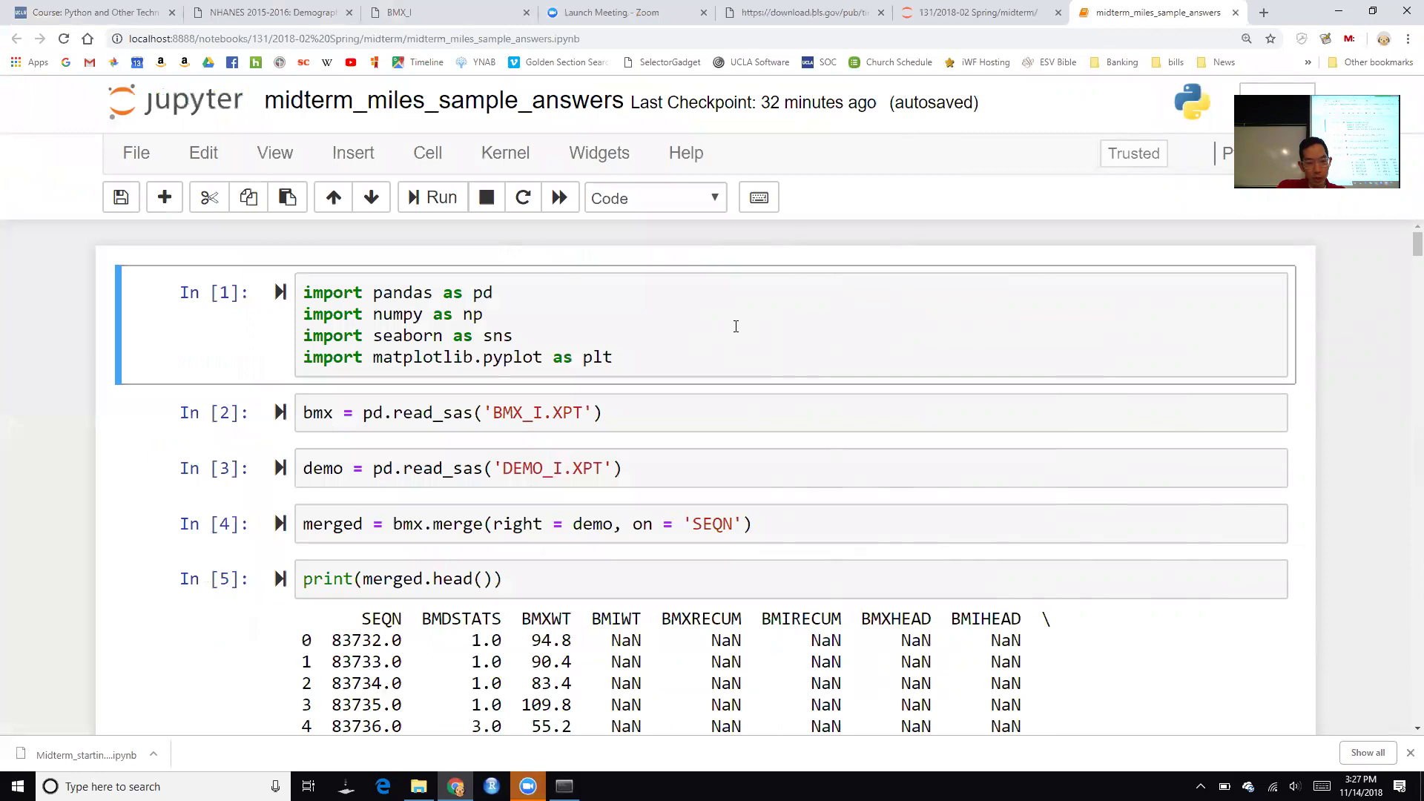
Run the cells that import the libraries, read BMX_I.XPT and DEMO_I.XPT, merge them on SEQN and print the merged head
click(724, 318)
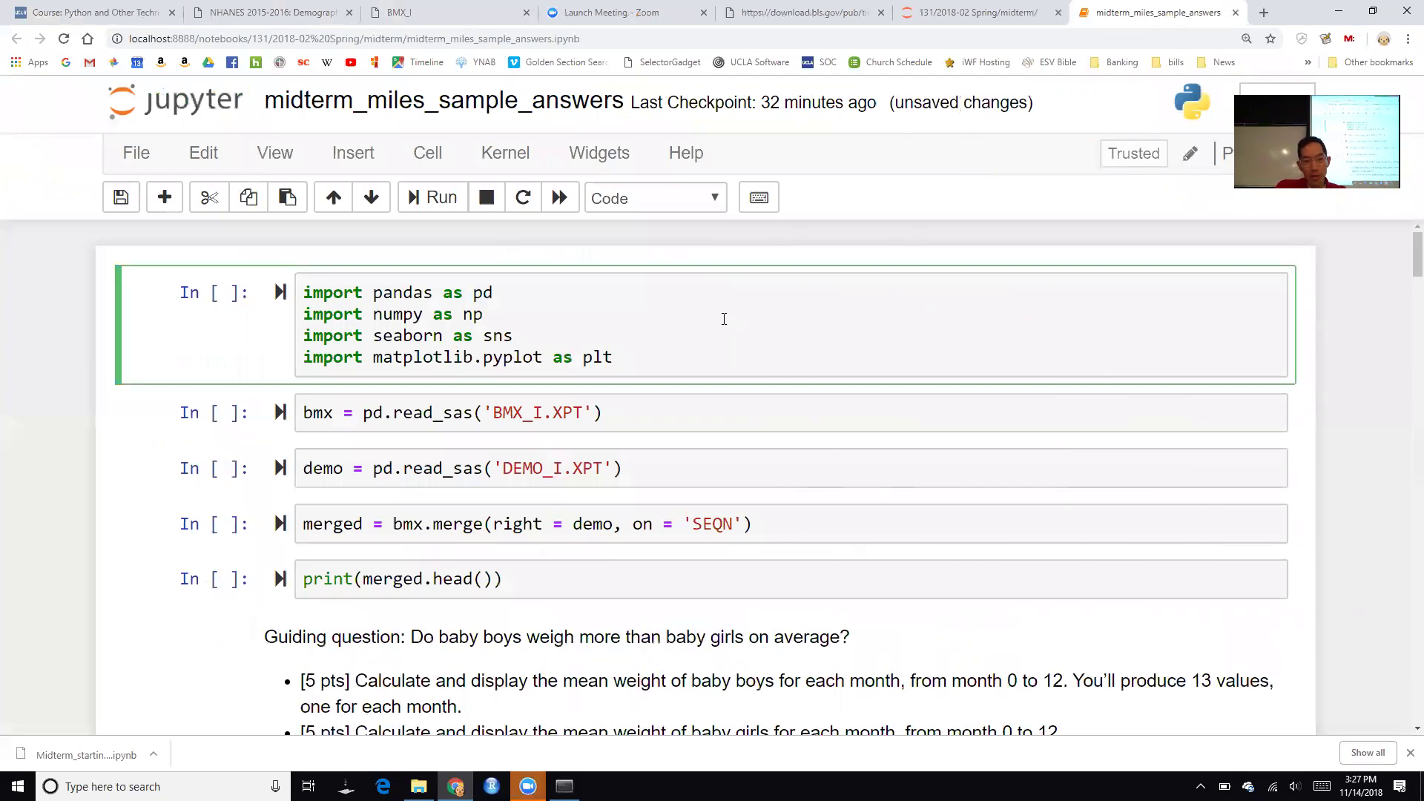
key(shift+Return)
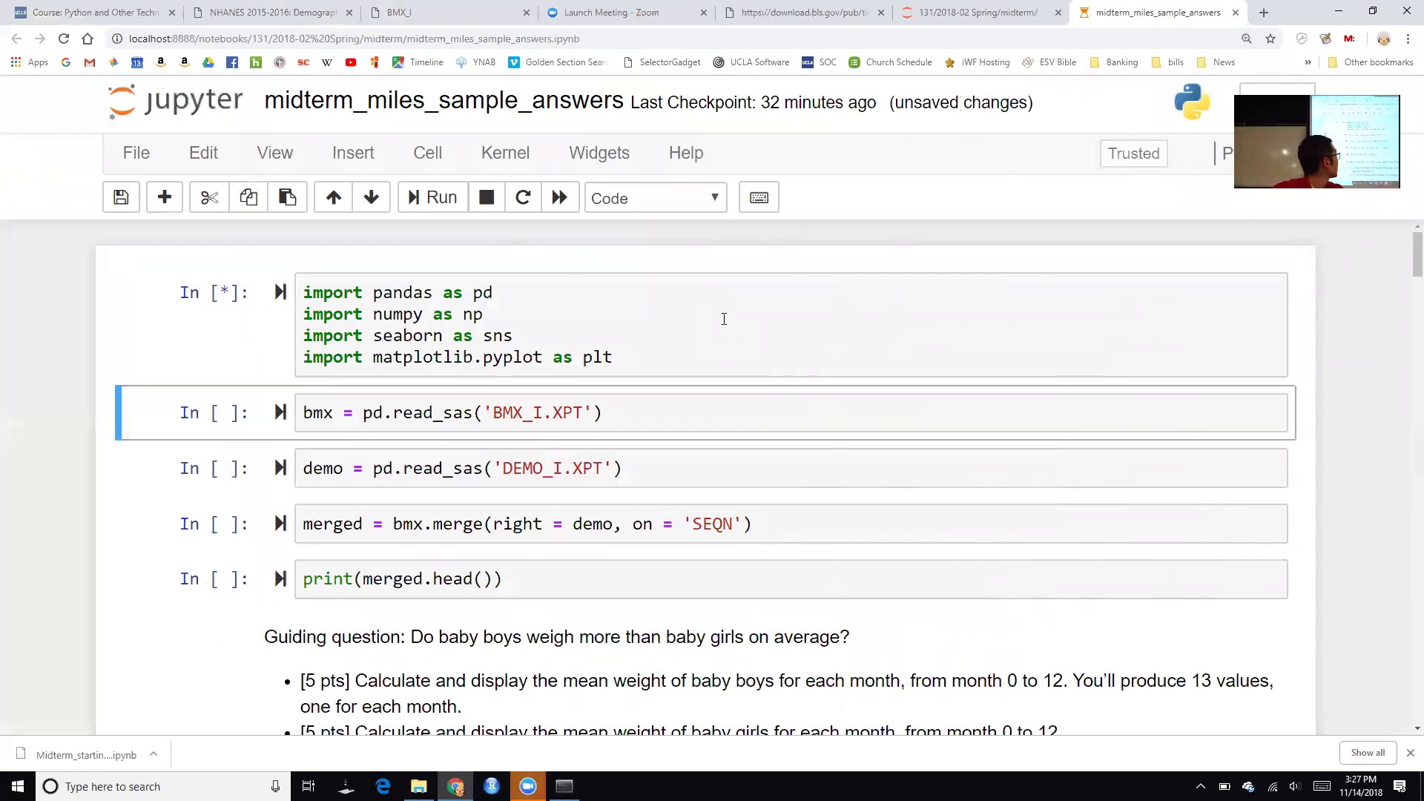
key(shift+Return)
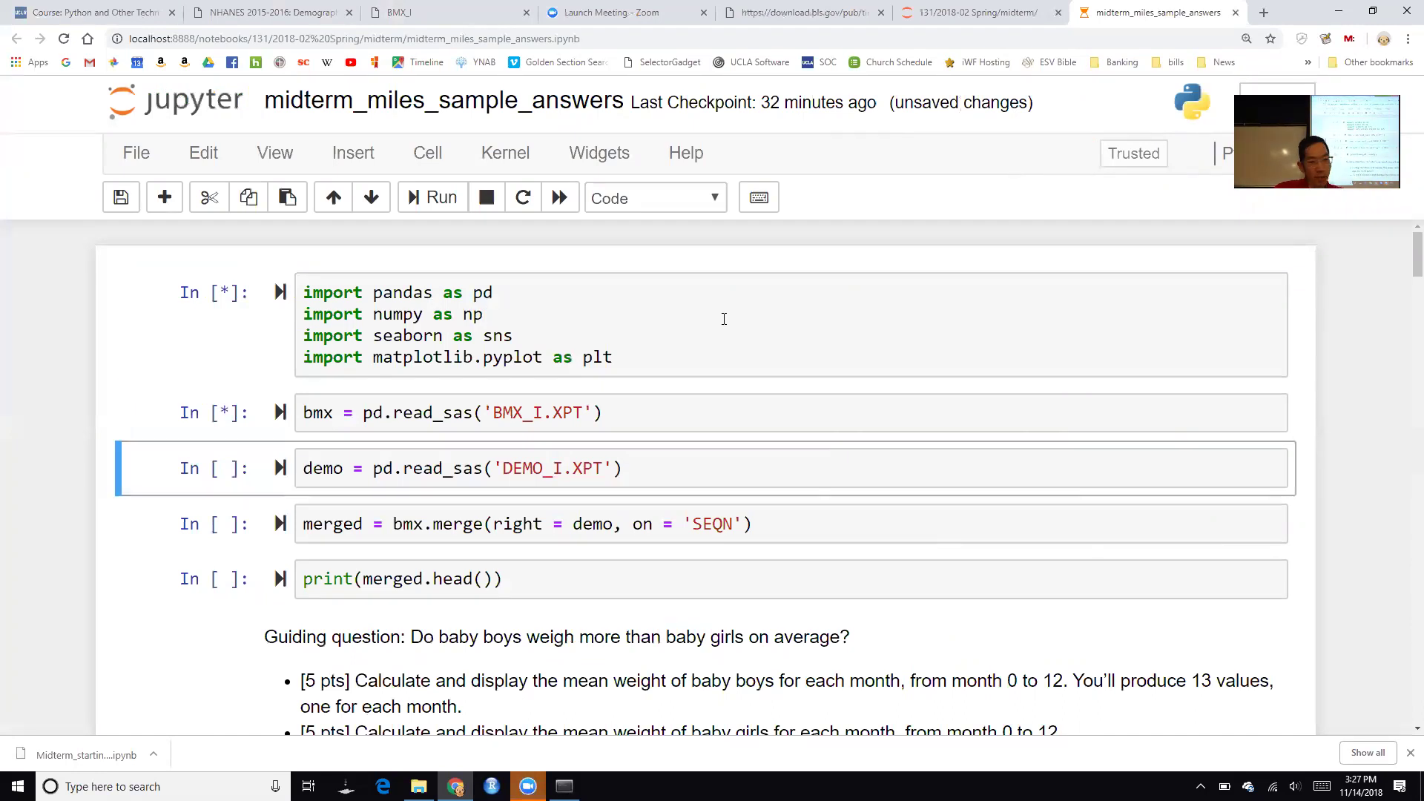
key(shift+Return)
key(shift+Return)
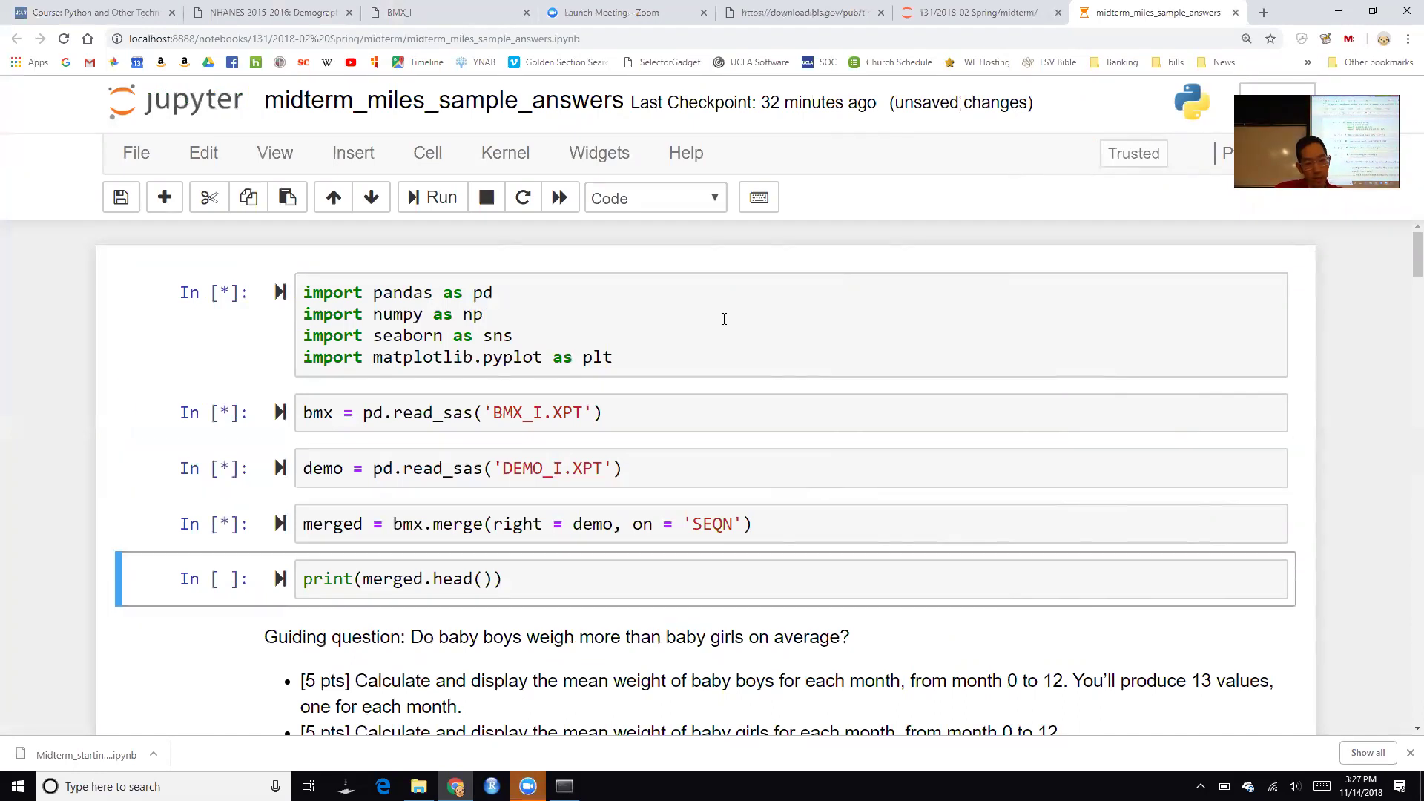
key(shift+Return)
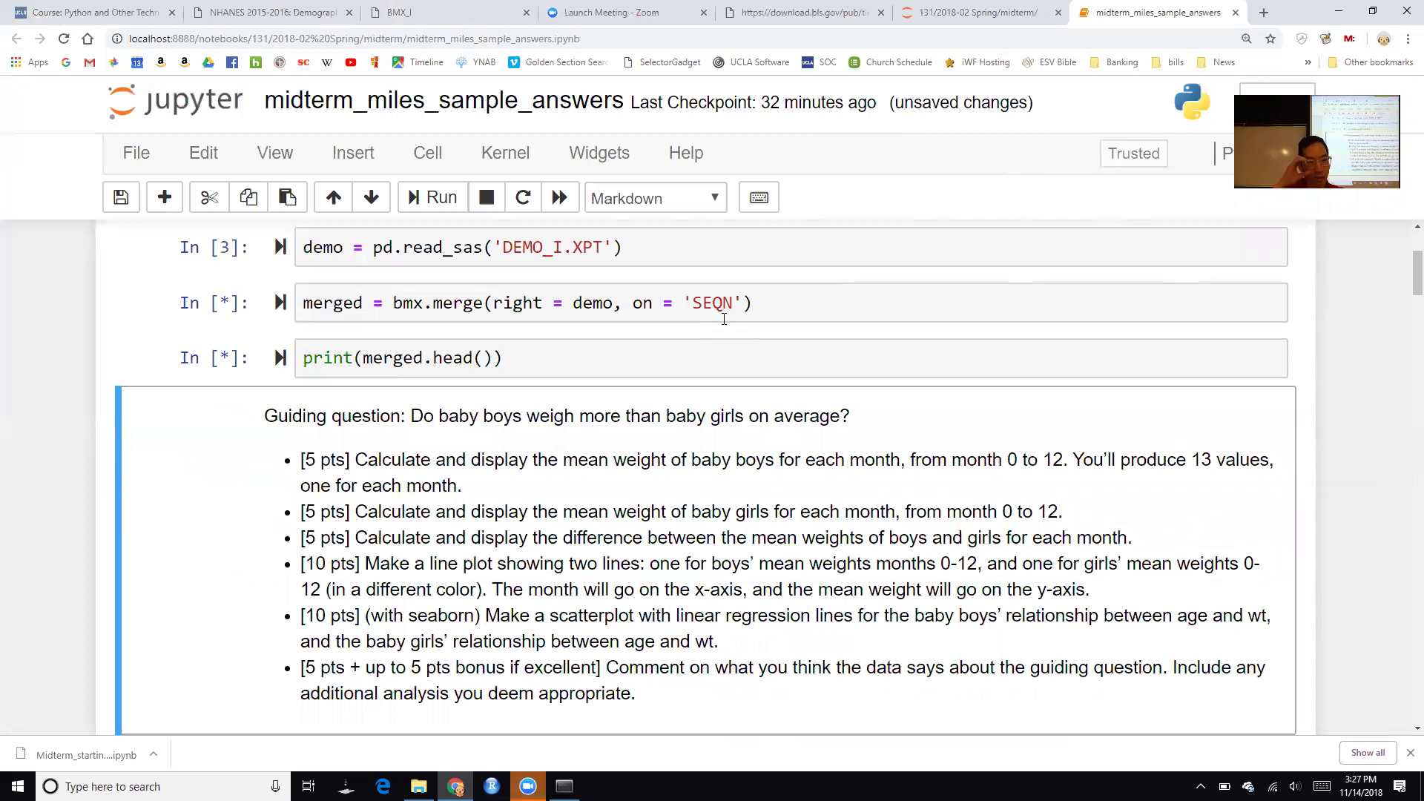
Examine the printed merged table and the baby weights question list above the babies subset cell
scroll(724, 319, down, 1)
scroll(724, 319, down, 7)
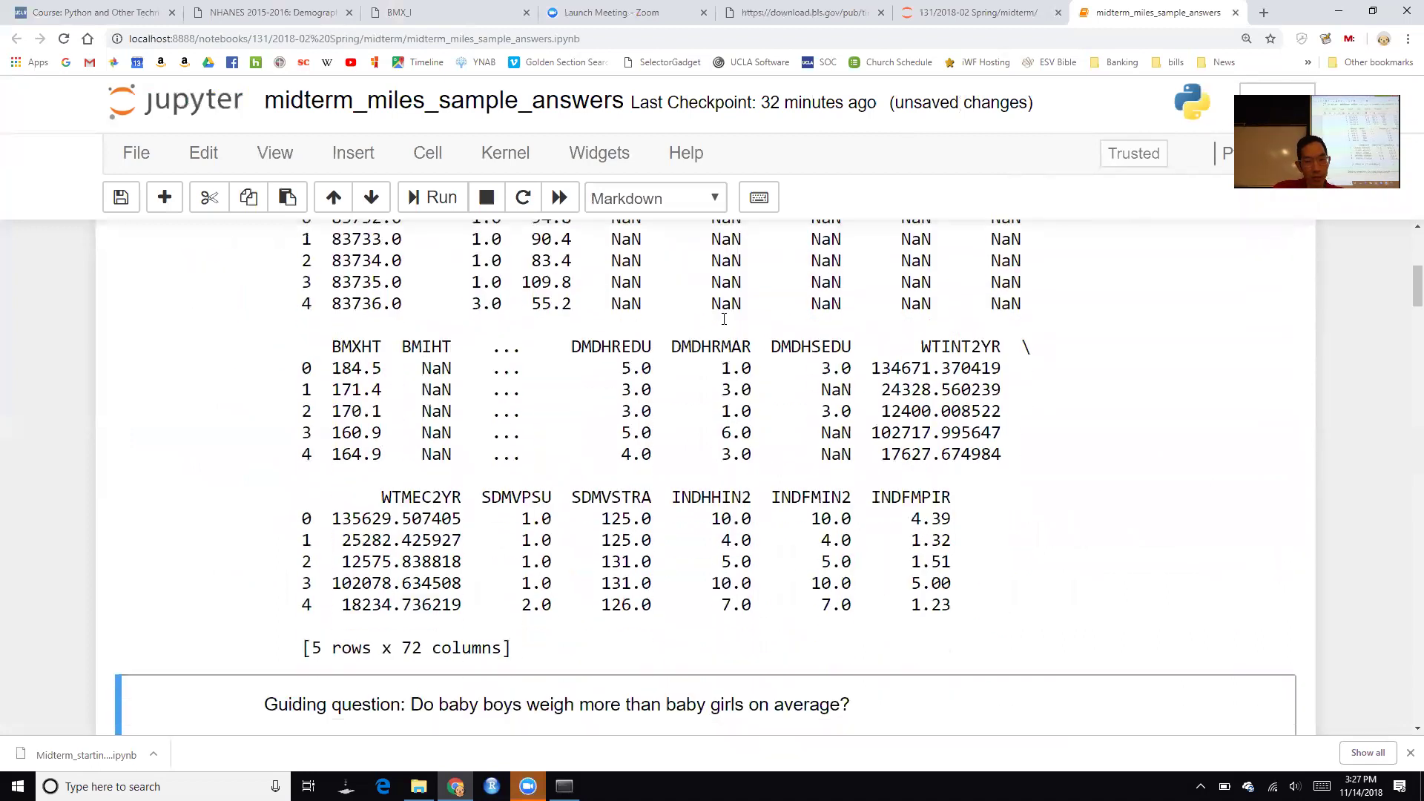
scroll(724, 324, down, 2)
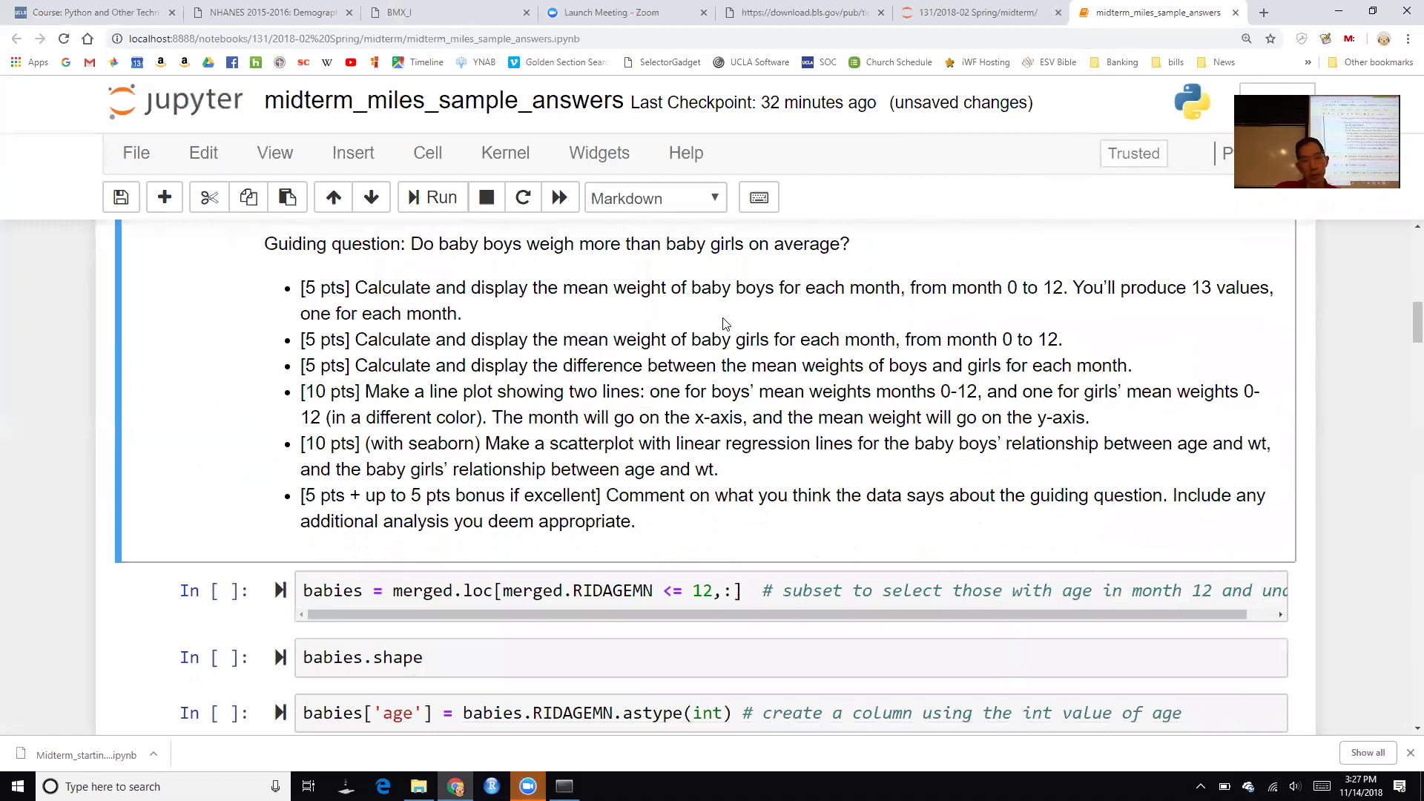
click(401, 590)
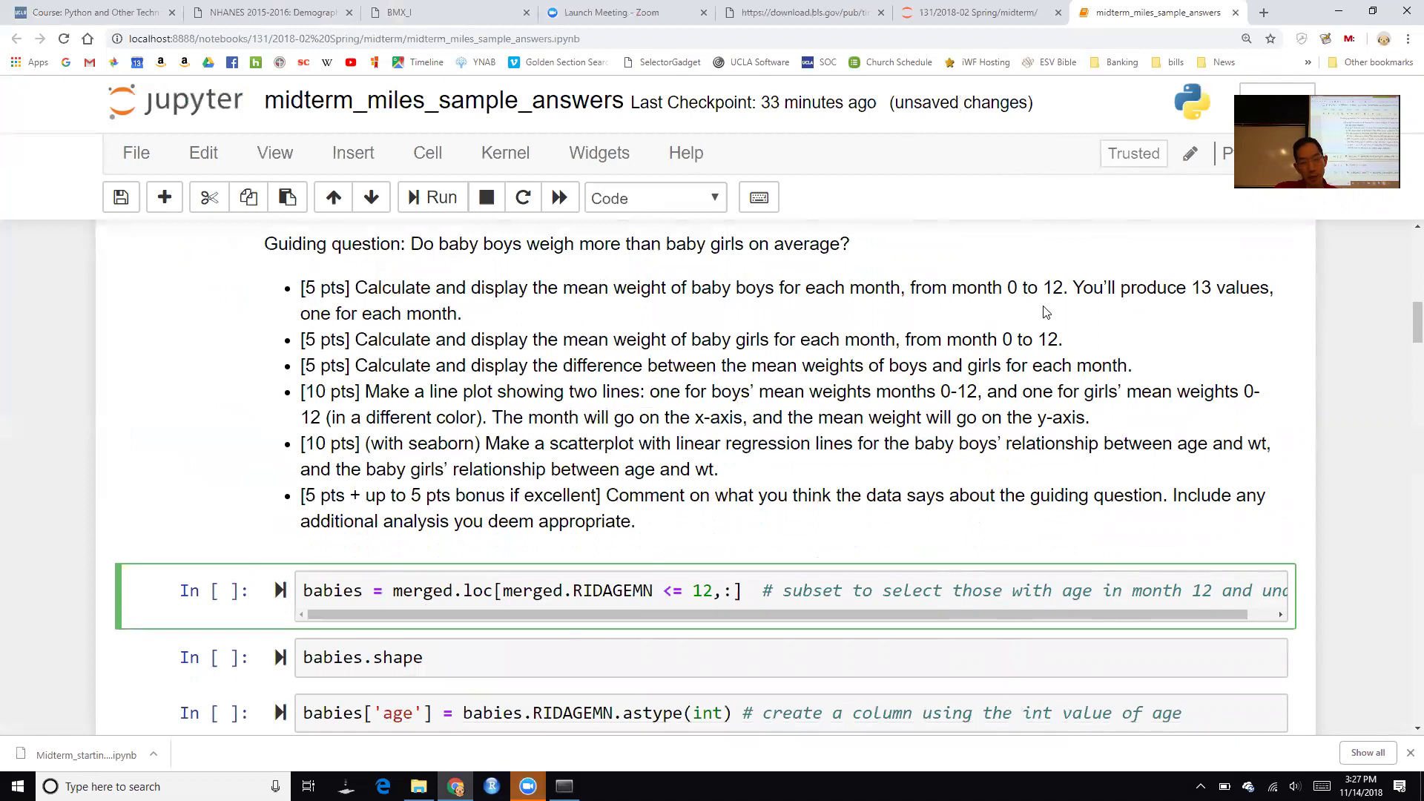
scroll(1047, 315, up, 1)
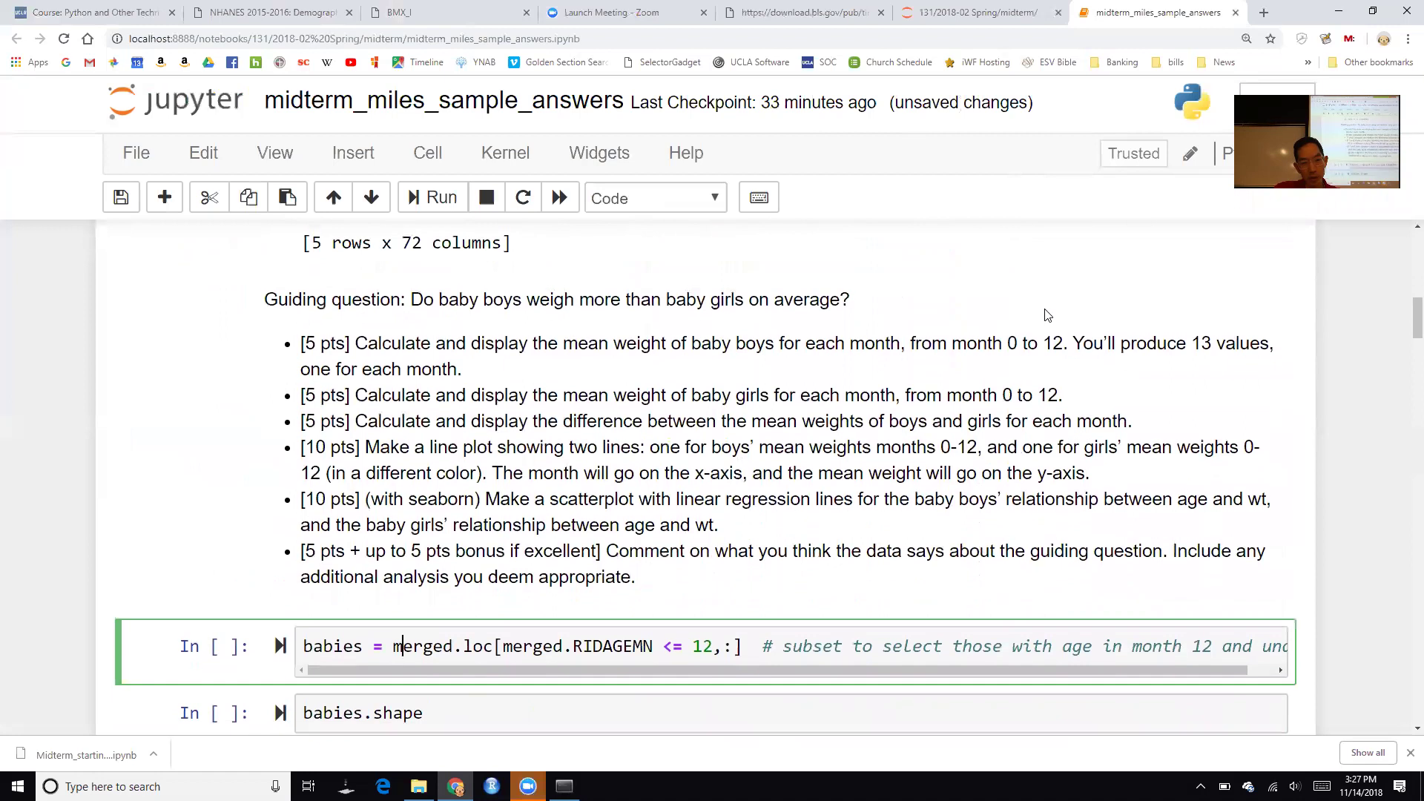
scroll(782, 385, up, 7)
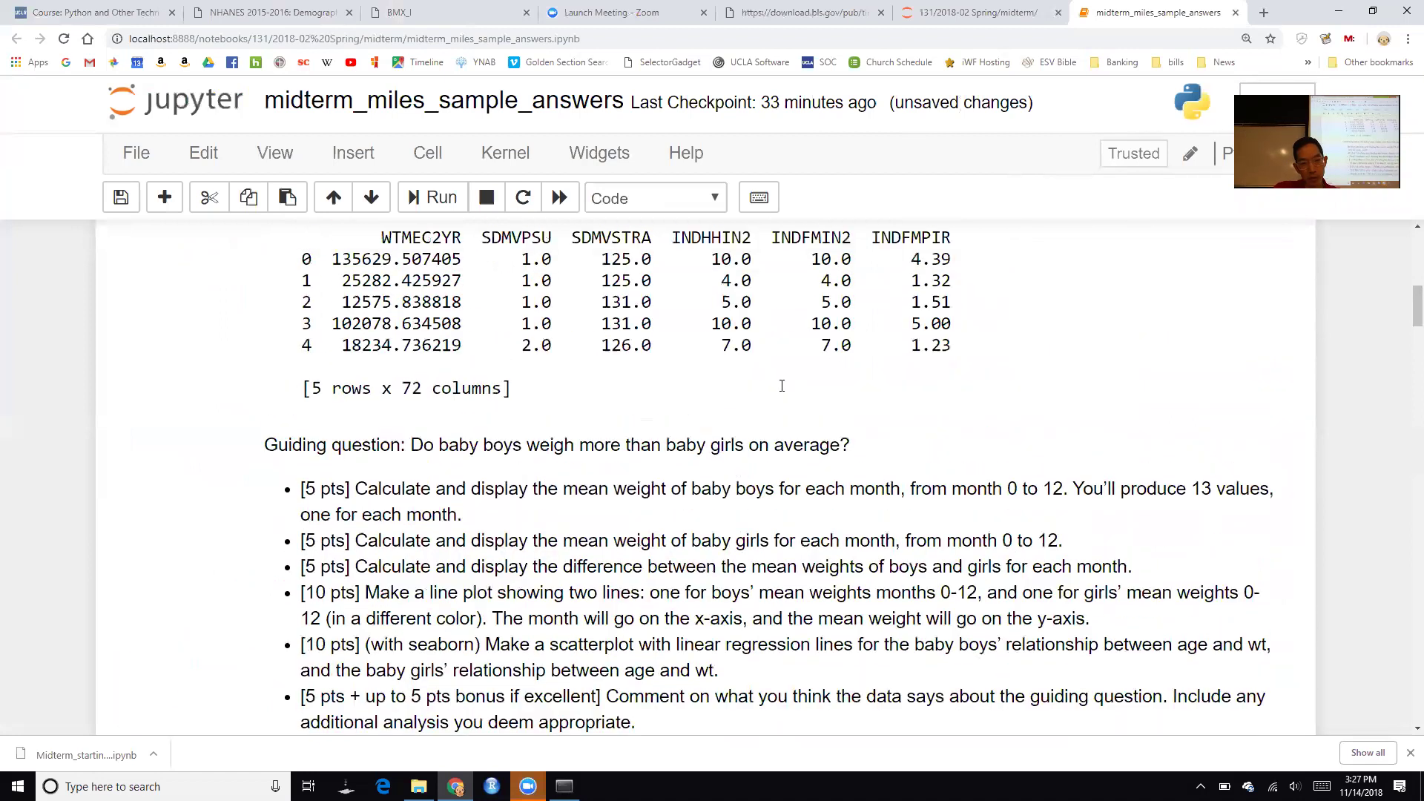
scroll(782, 384, down, 3)
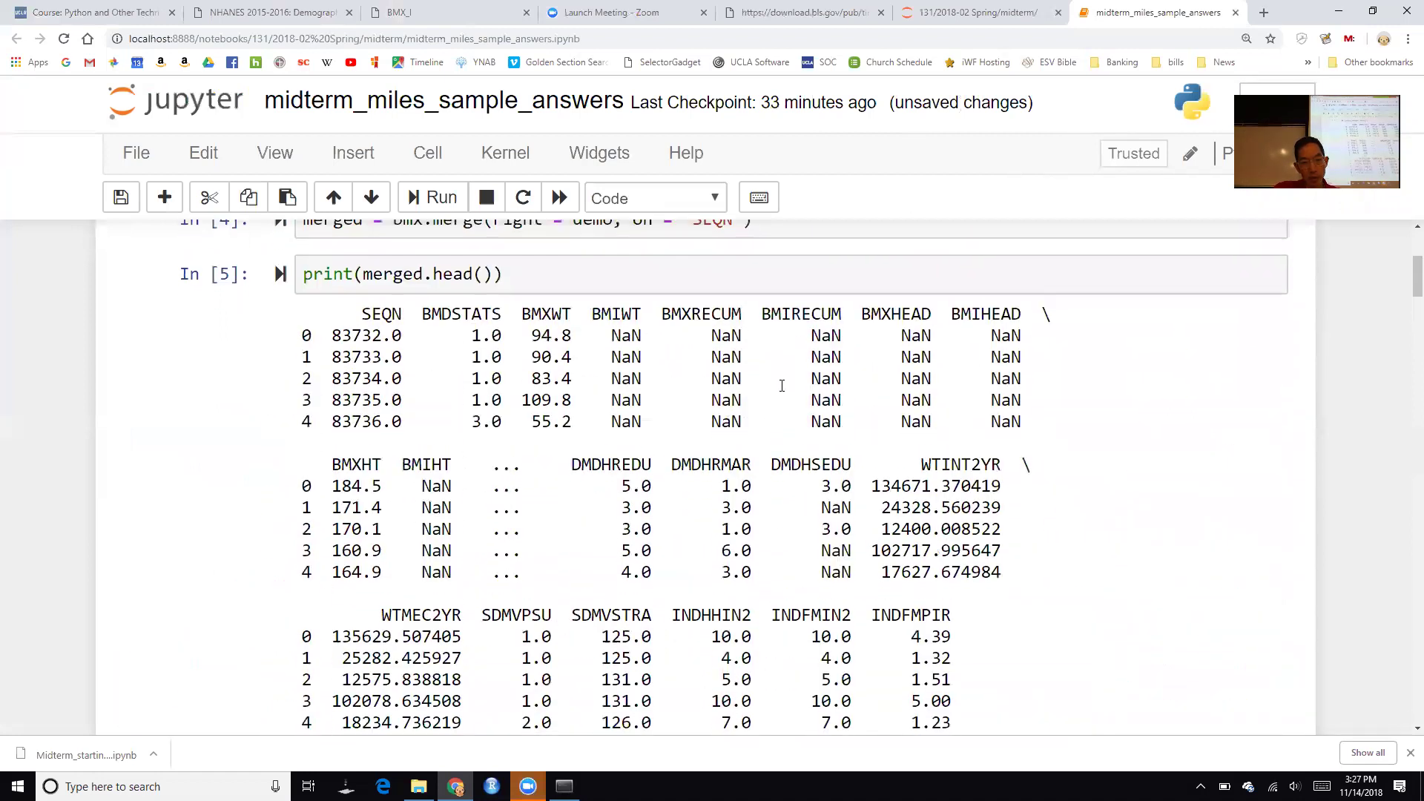
scroll(782, 385, down, 9)
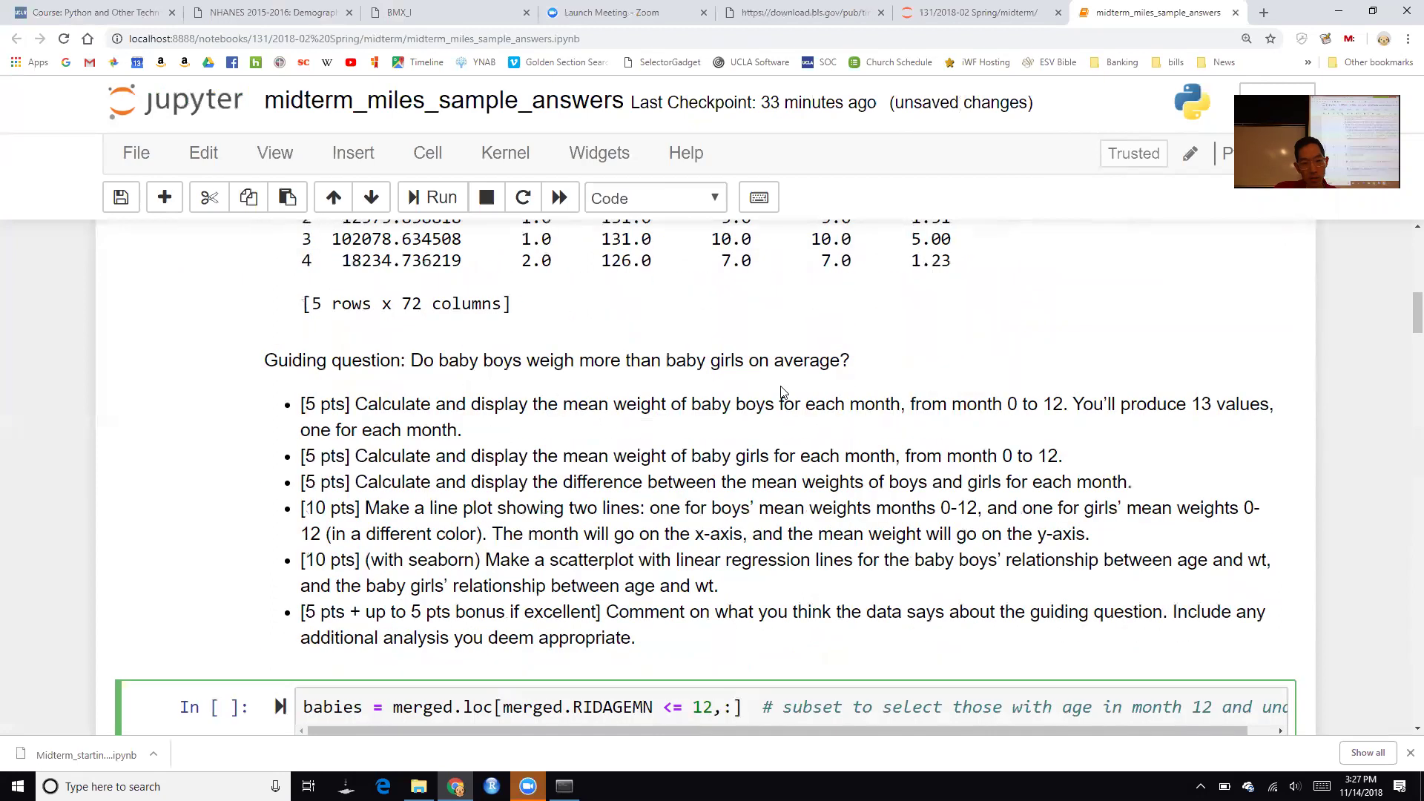
Highlight the RIDAGEMN column name in the cell that subsets babies aged 12 months and under
double_click(598, 427)
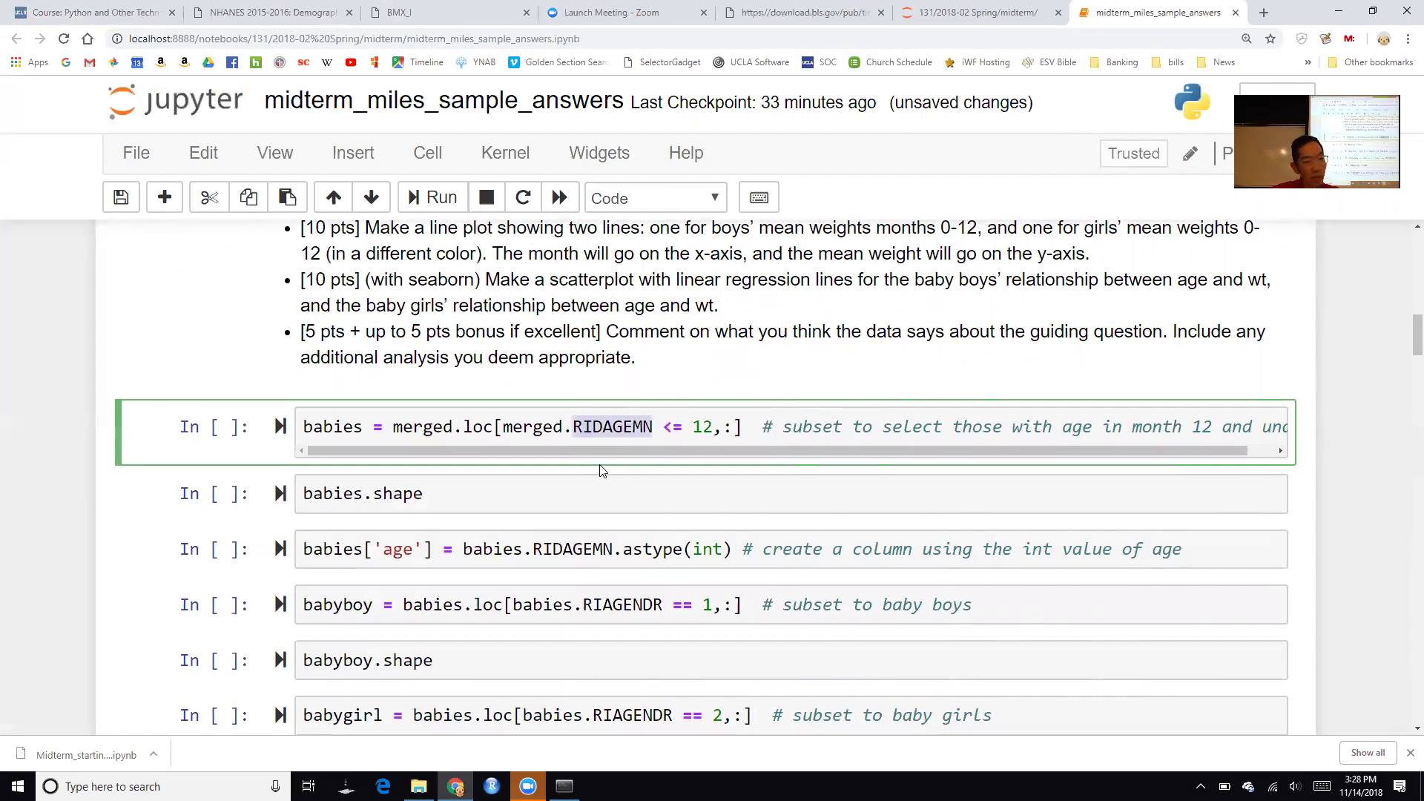
key(Right)
key(ctrl+shift+Right)
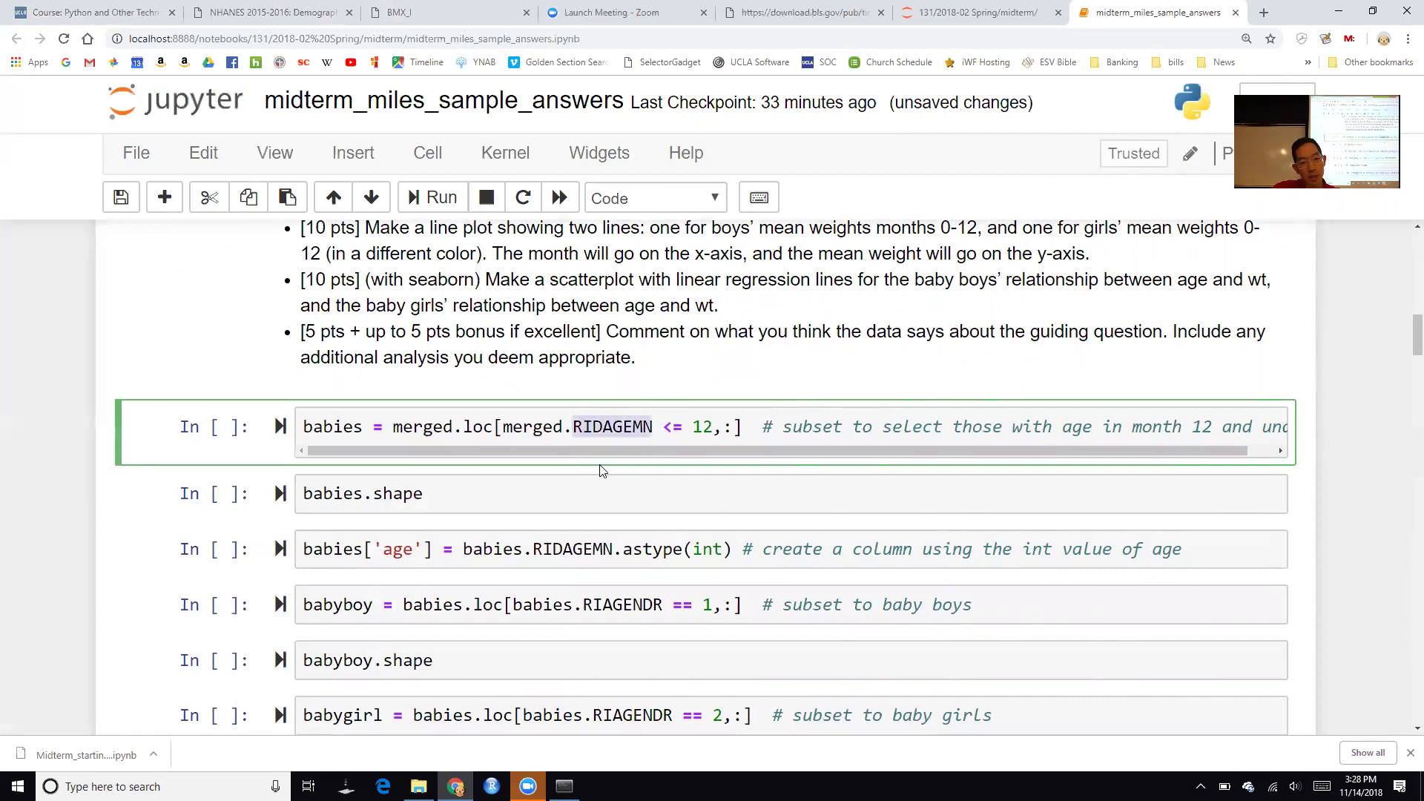
Highlight the condition RIDAGEMN <= 12 in the cell that subsets the babies
key(Right)
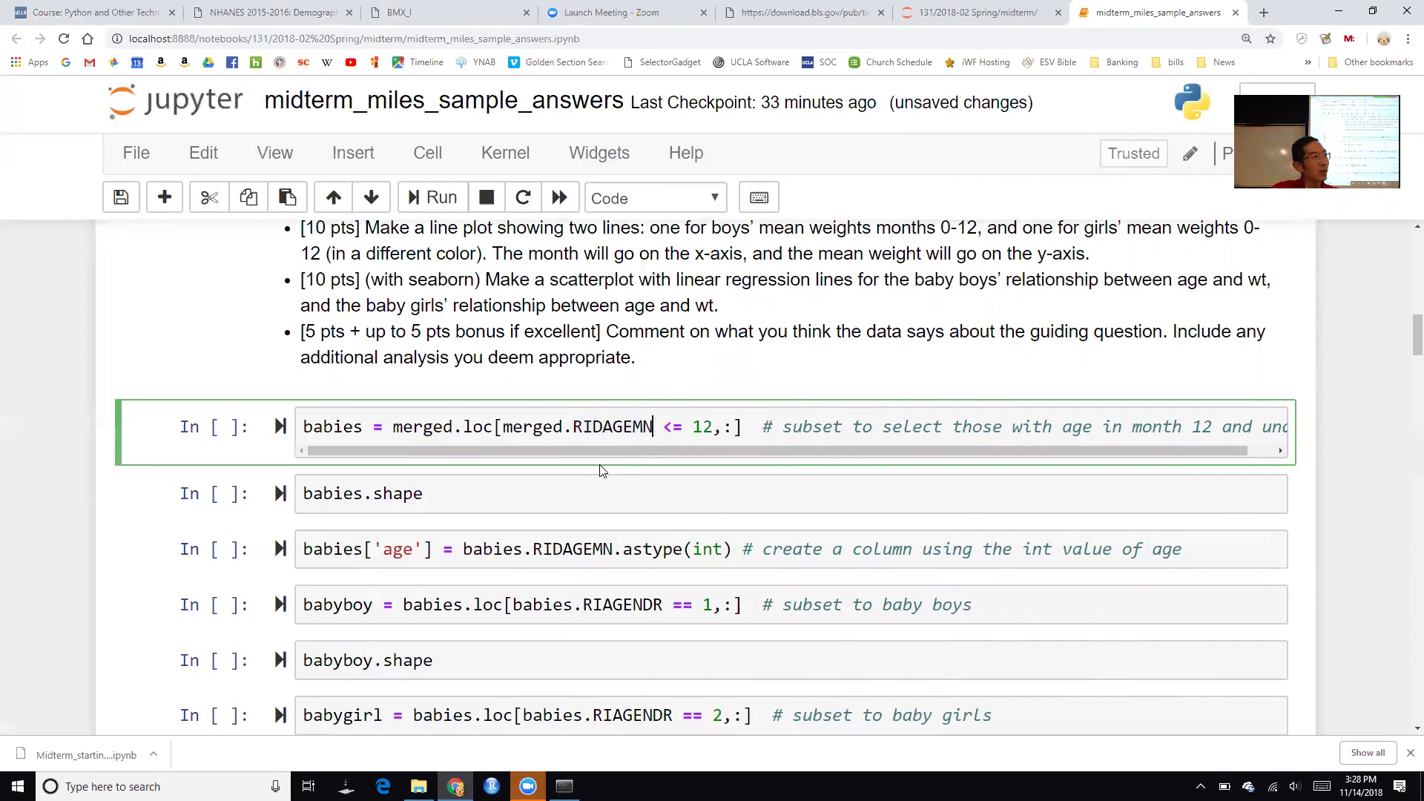
key(ctrl+Left)
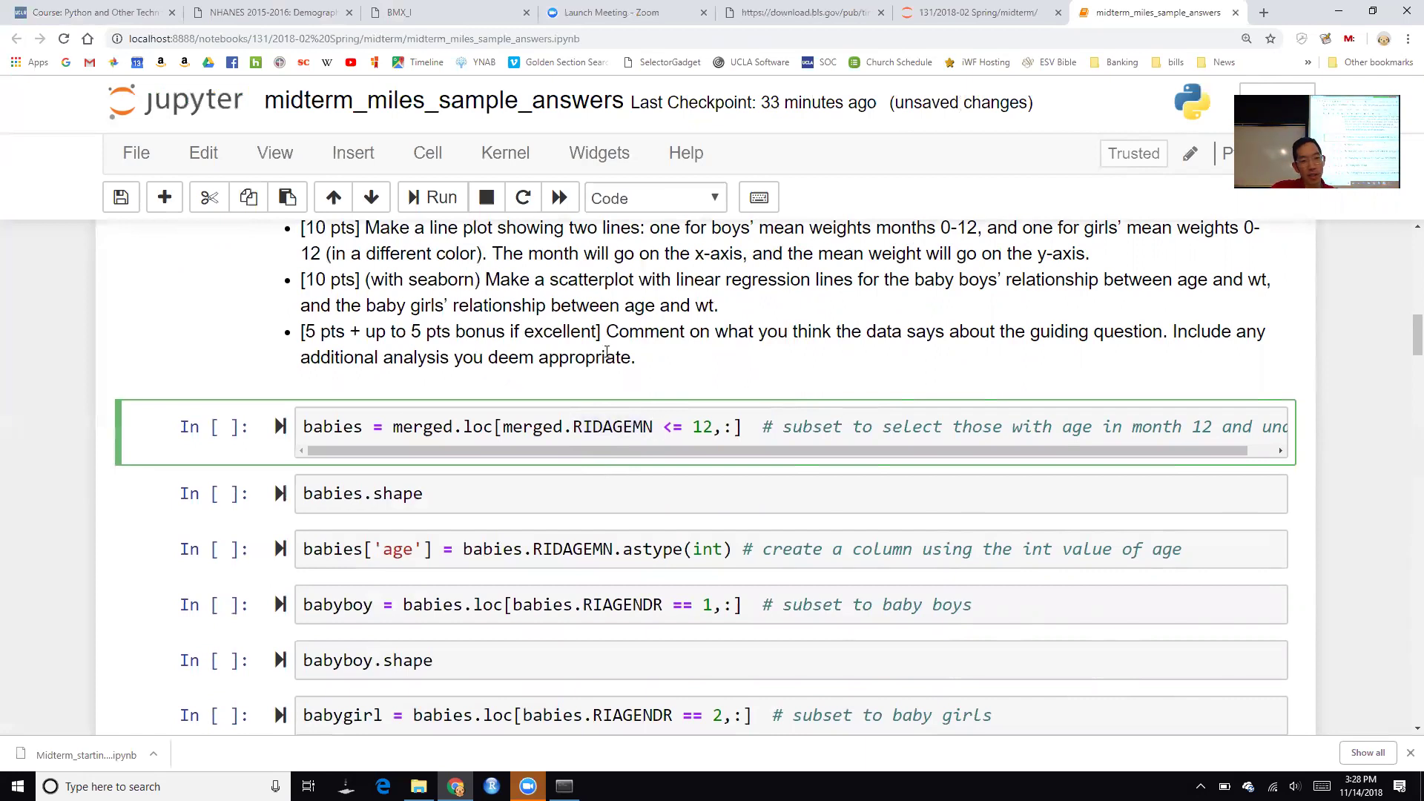
scroll(601, 471, up, 5)
scroll(614, 307, up, 6)
scroll(615, 306, down, 10)
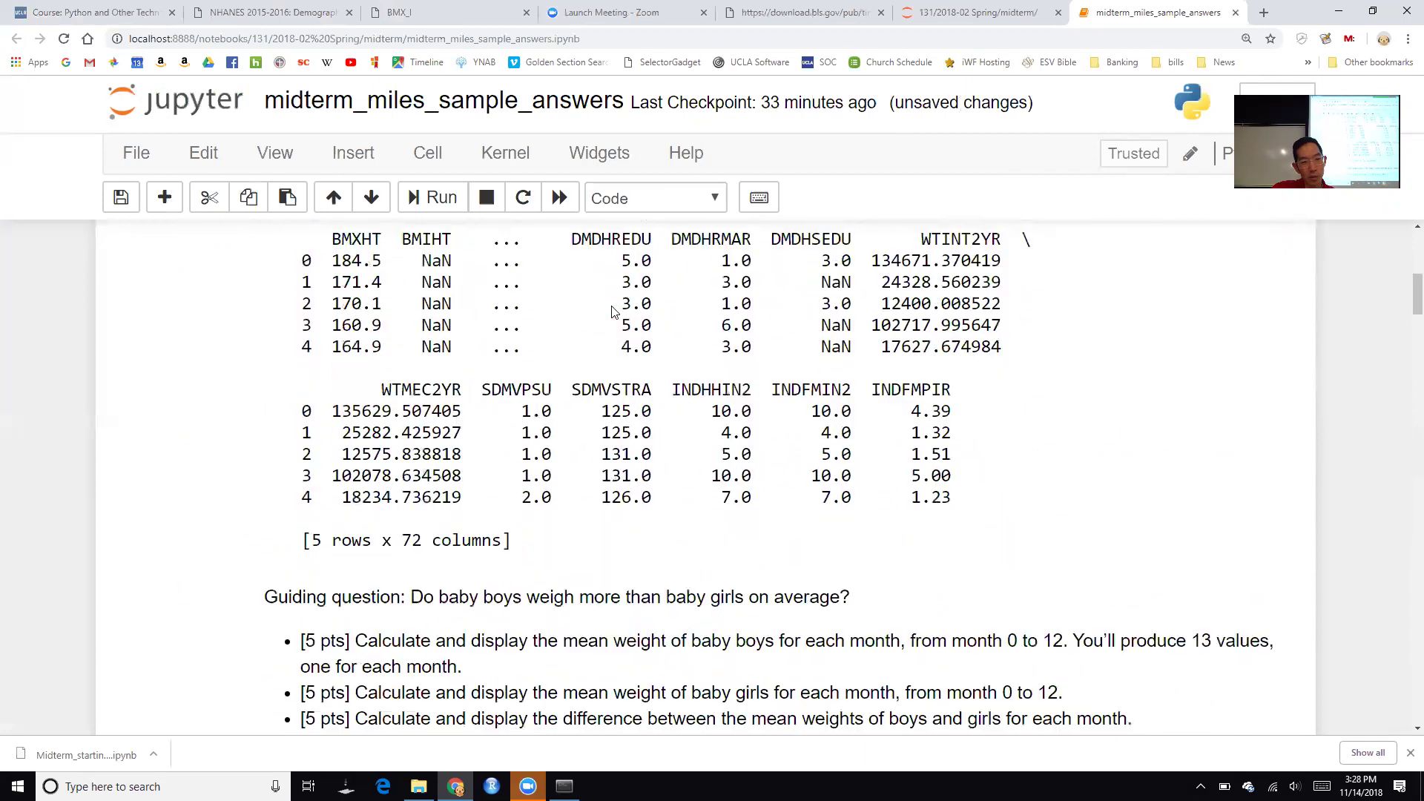
key(Left)
key(ctrl+Left)
key(ctrl+shift+Right)
key(shift+Right)
key(Right)
key(ctrl+shift+Right)
key(ctrl+shift+Right)
key(ctrl+shift+Right)
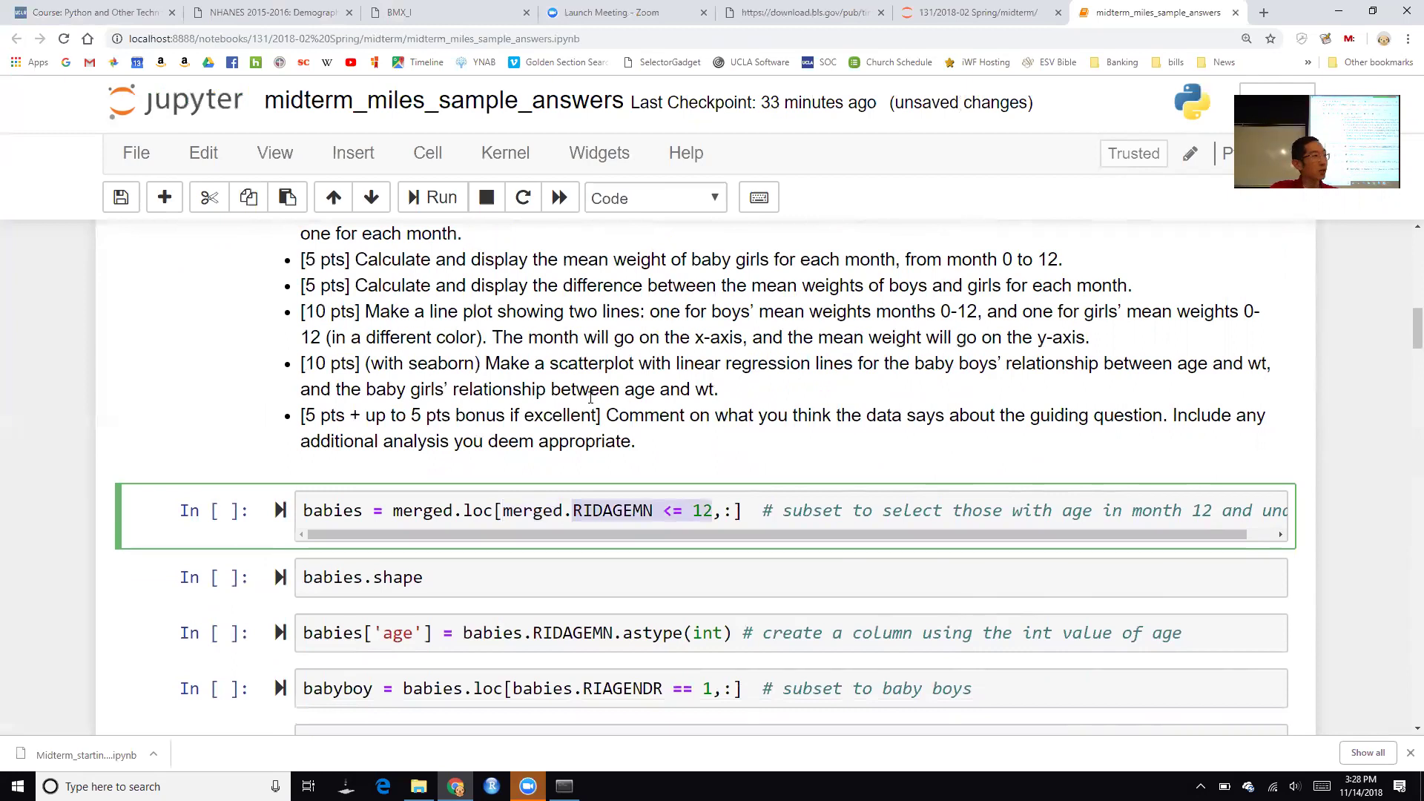
Run the babies subset cell and the babies.shape cell below it
key(Right)
key(Right)
key(Right)
key(Left)
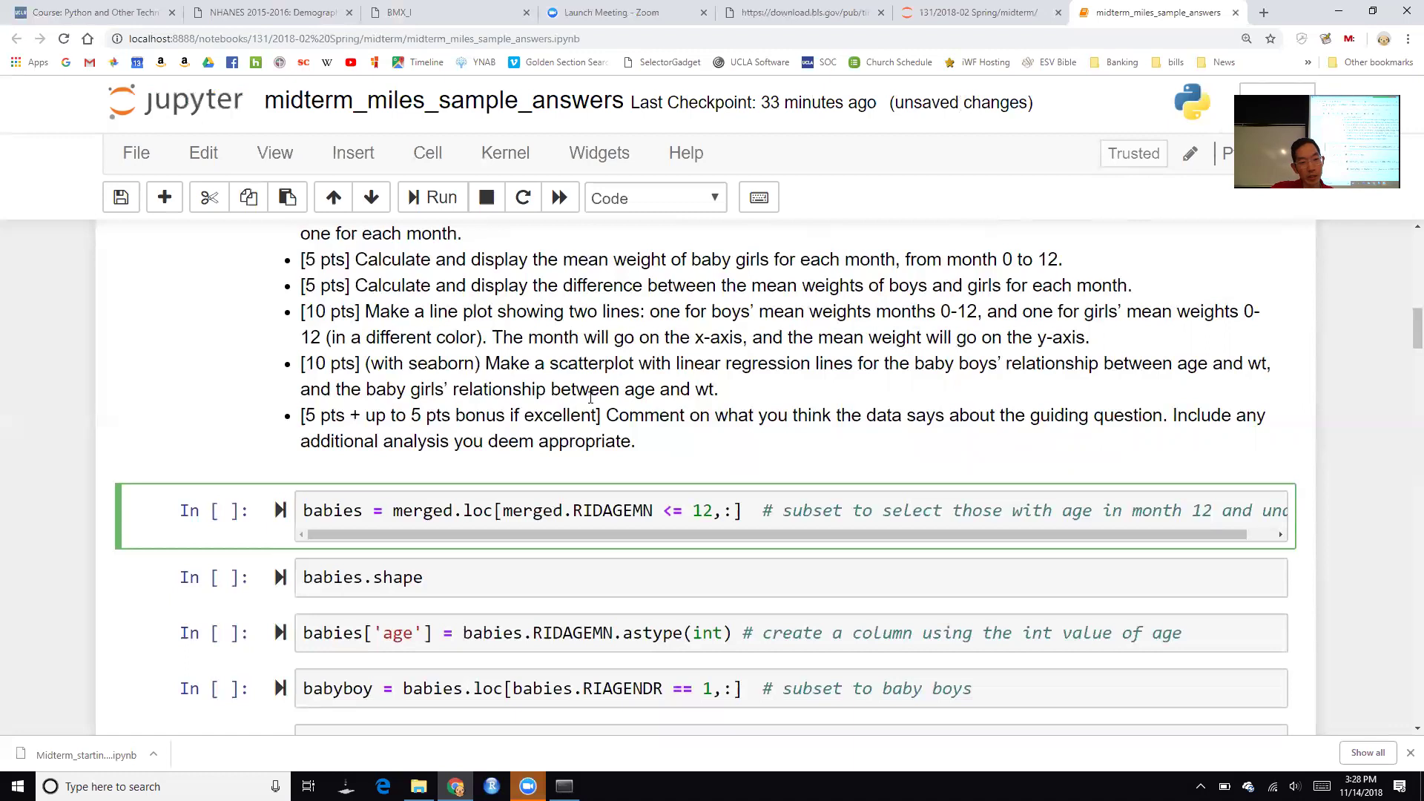
key(shift+Return)
key(shift+Return)
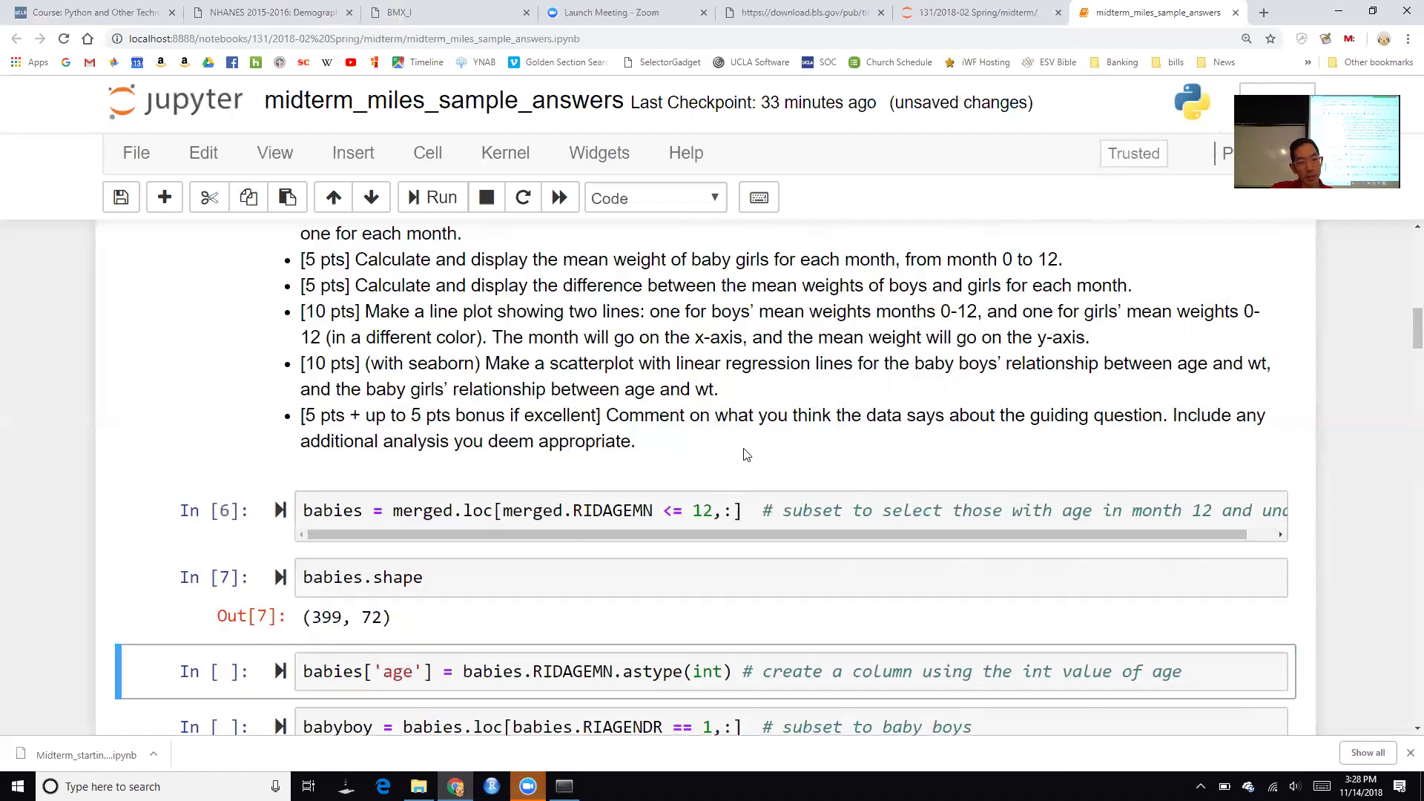
Insert a cell above print(merged.head()) containing merged.info() and run it
scroll(745, 454, up, 3)
scroll(744, 447, up, 6)
scroll(744, 448, up, 1)
scroll(745, 451, down, 6)
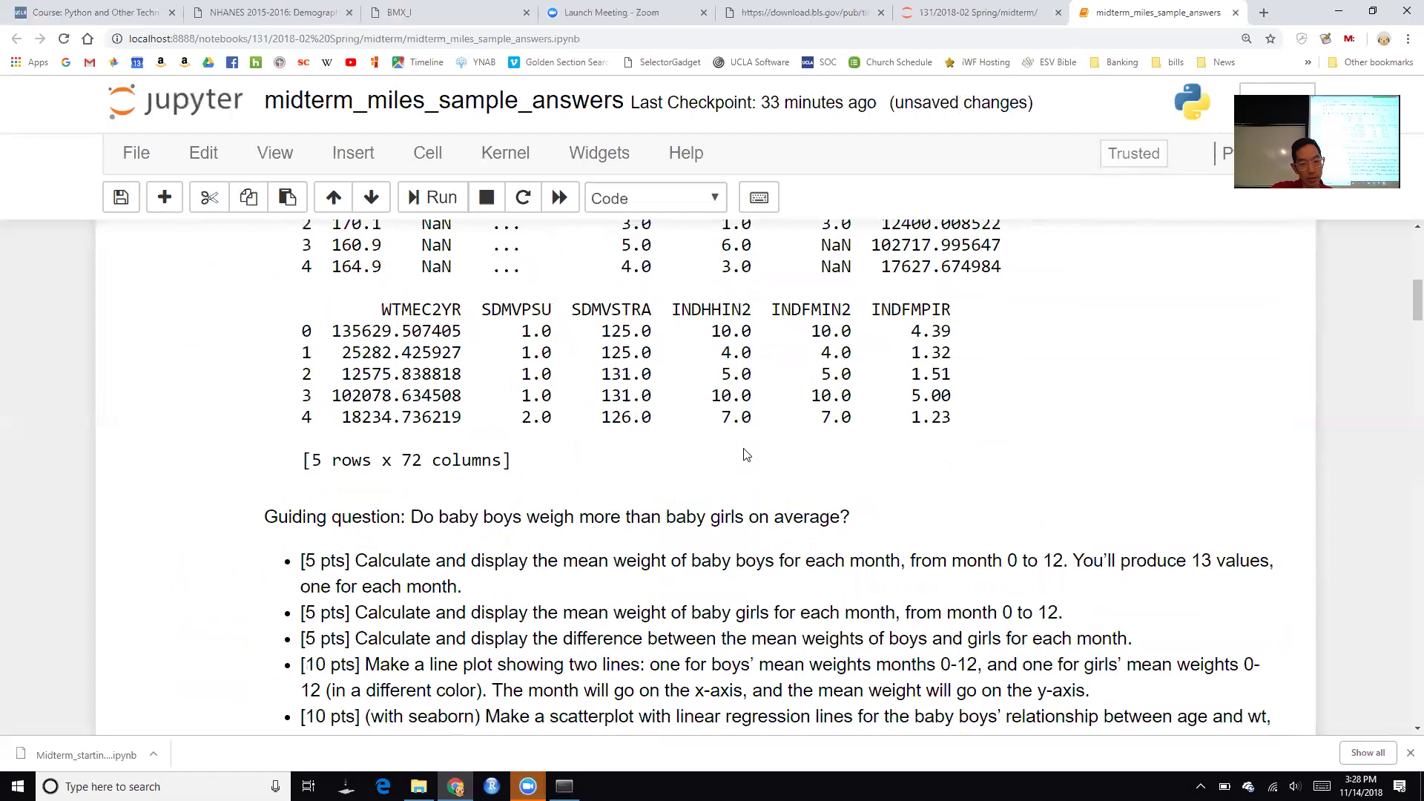
scroll(745, 454, up, 5)
click(730, 334)
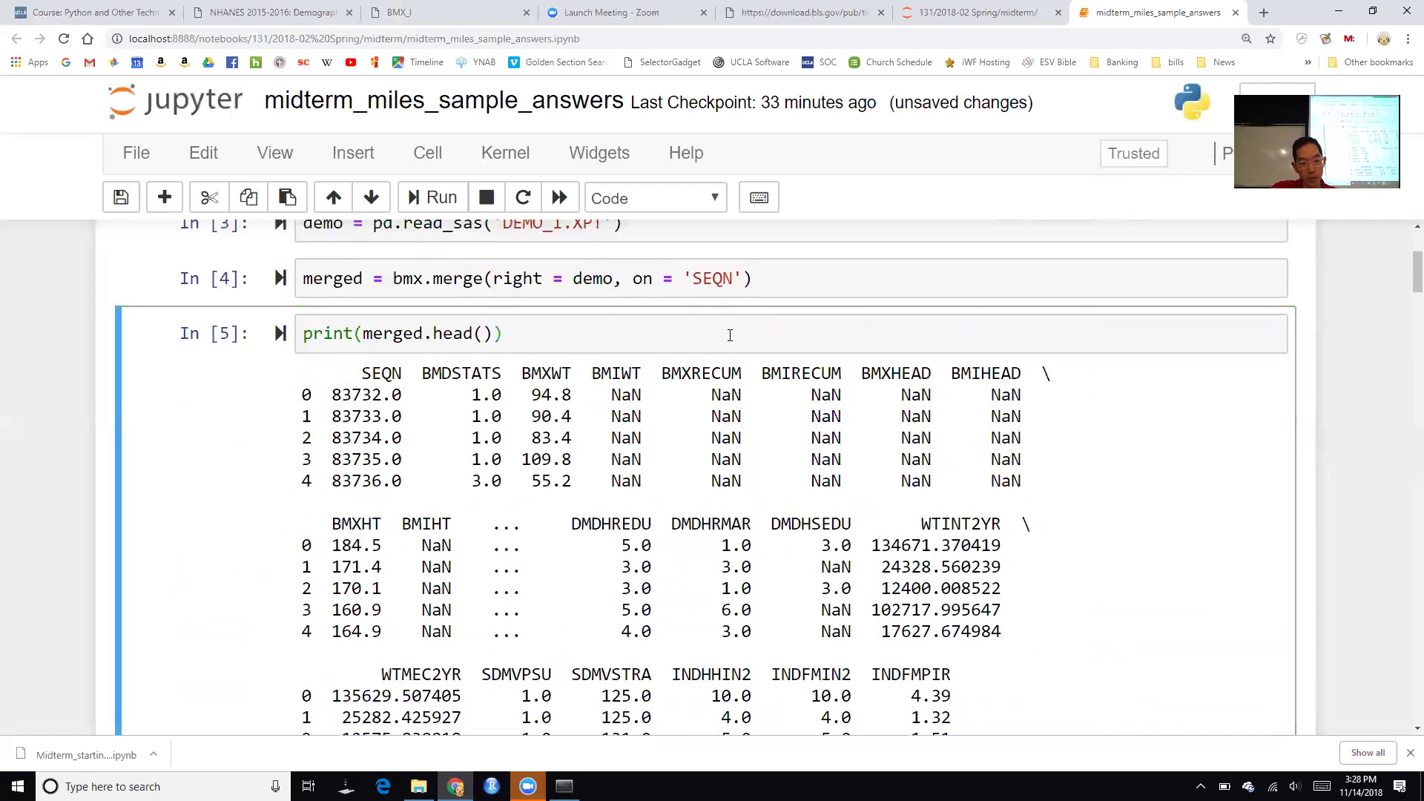
key(a)
click(730, 334)
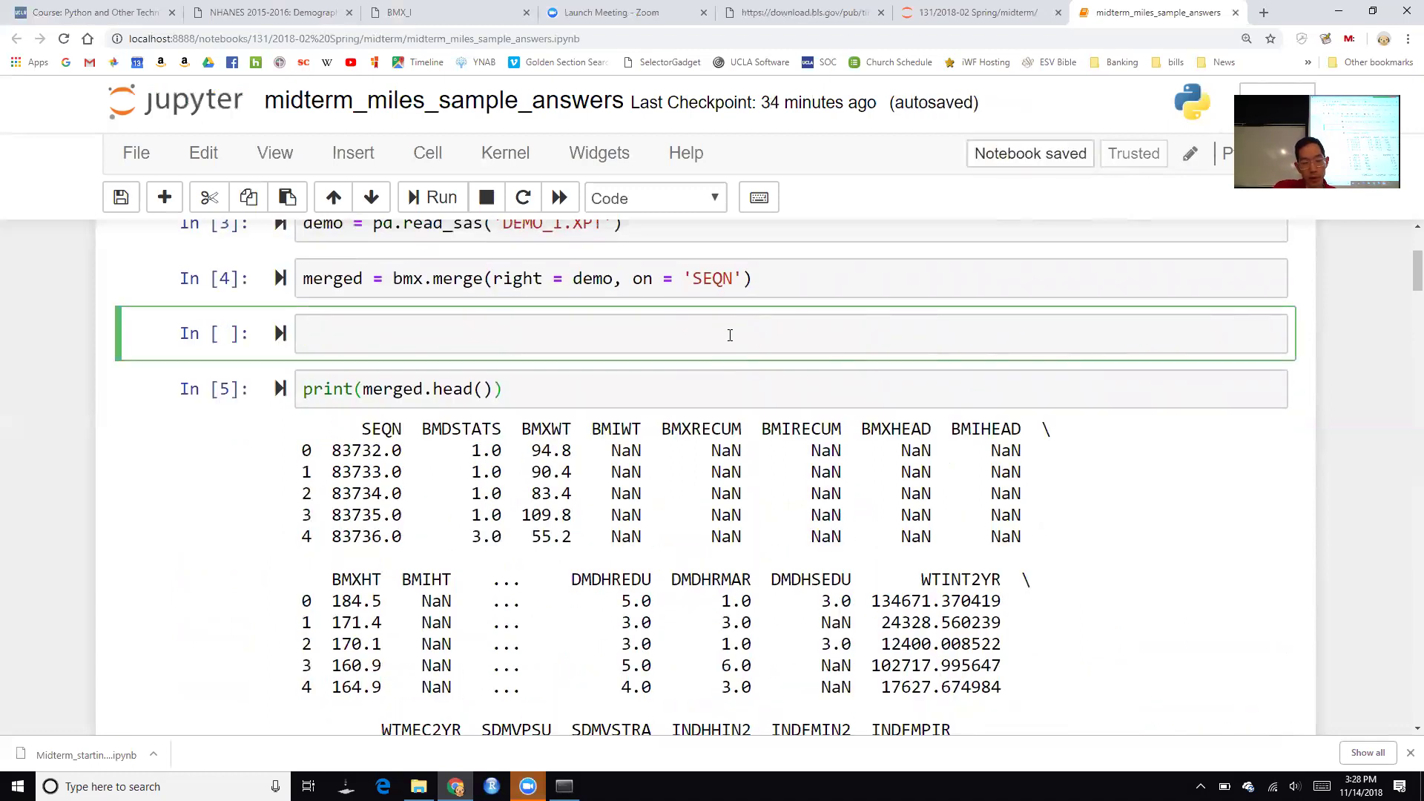
text(merged.info())
key(shift+Return)
Examine the non-null counts per column in the merged.info() output, including the RIDAGEMN row
scroll(661, 460, up, 2)
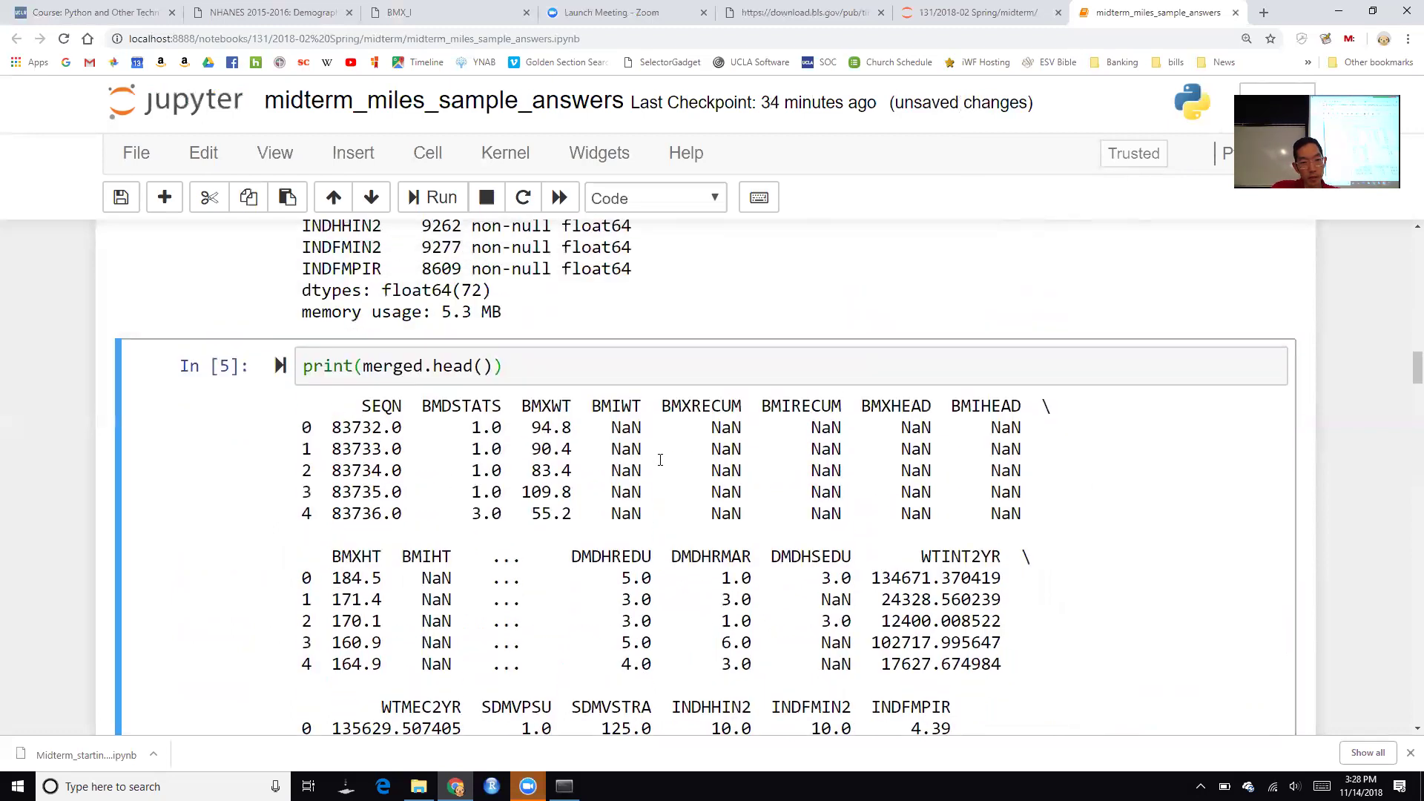
scroll(660, 460, up, 7)
scroll(662, 465, up, 4)
scroll(461, 521, up, 4)
scroll(461, 522, up, 8)
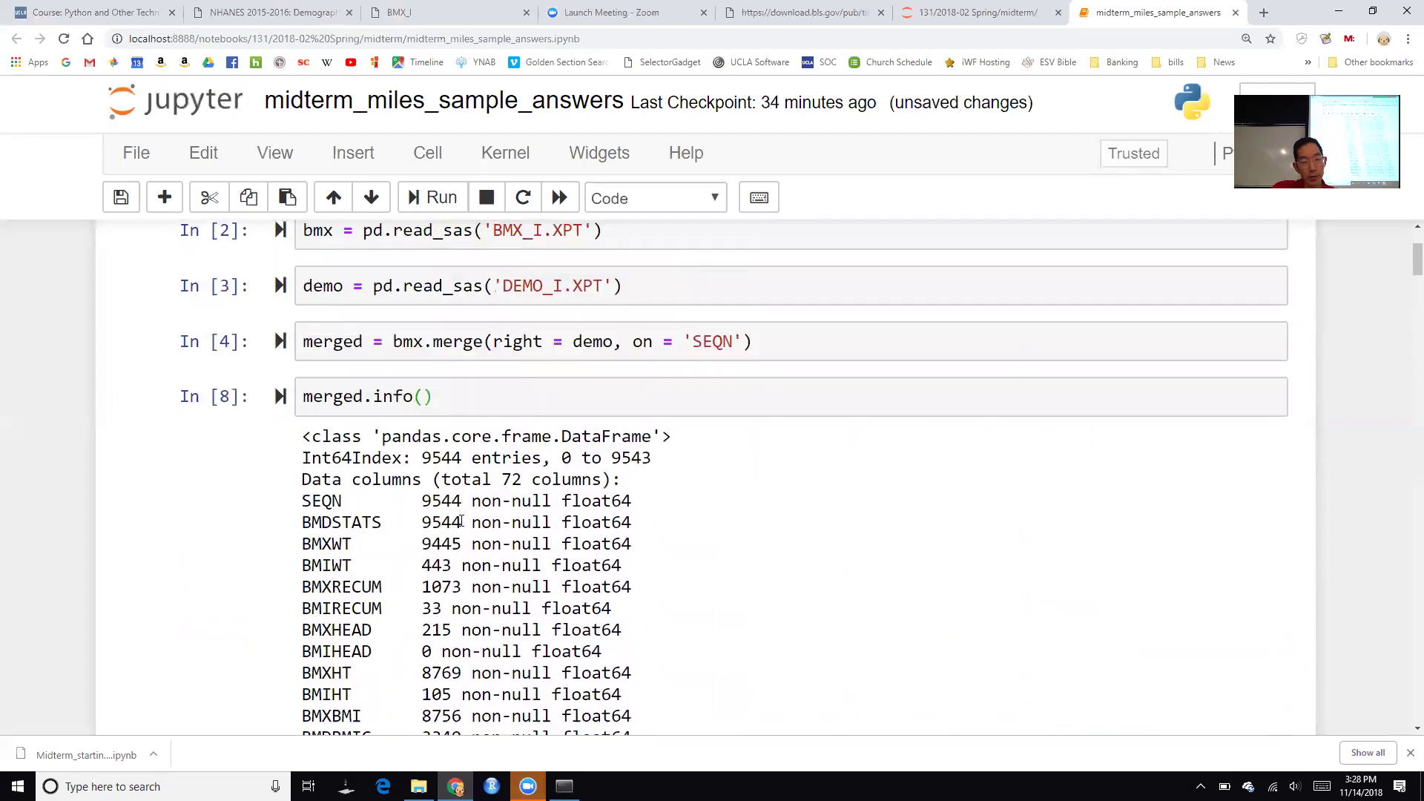
scroll(461, 521, down, 5)
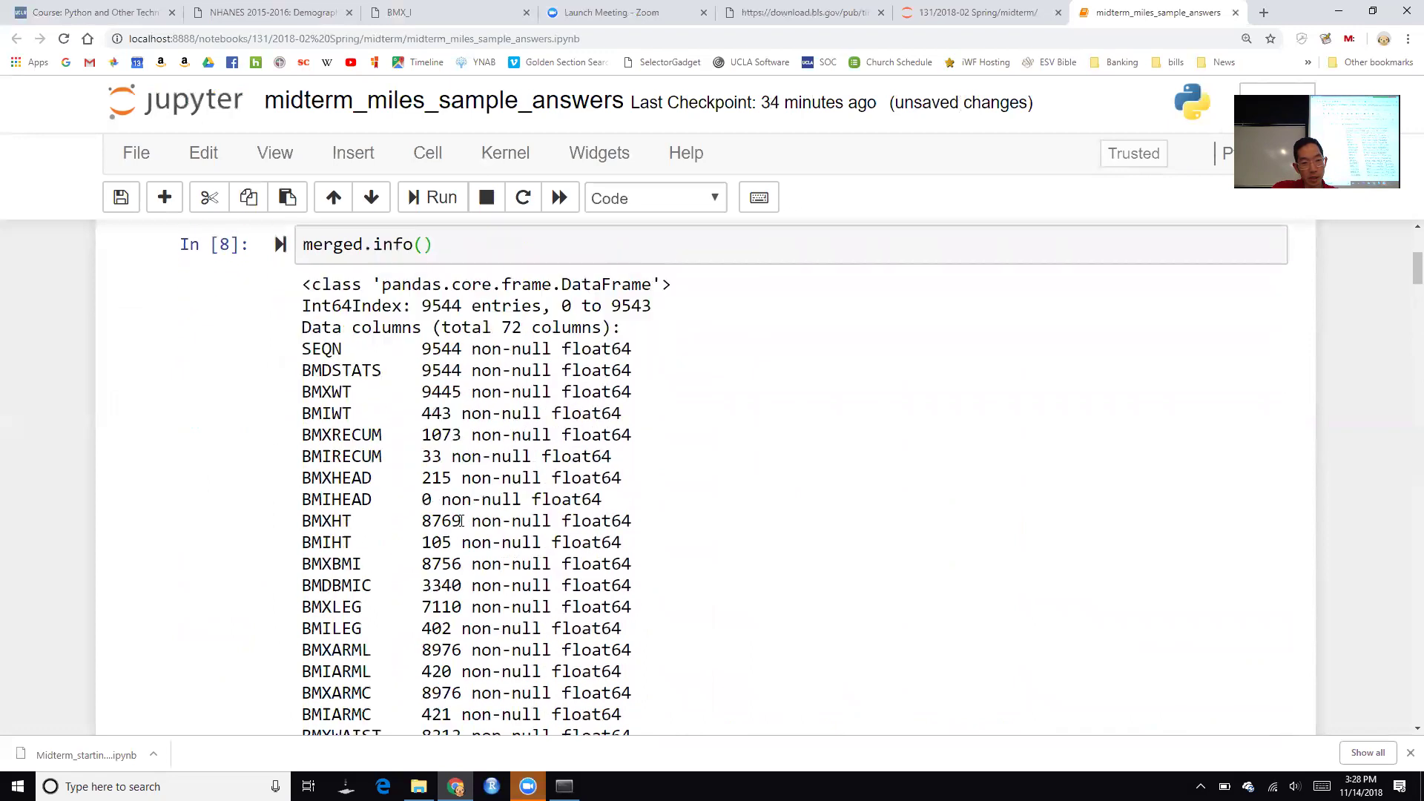
scroll(432, 477, down, 1)
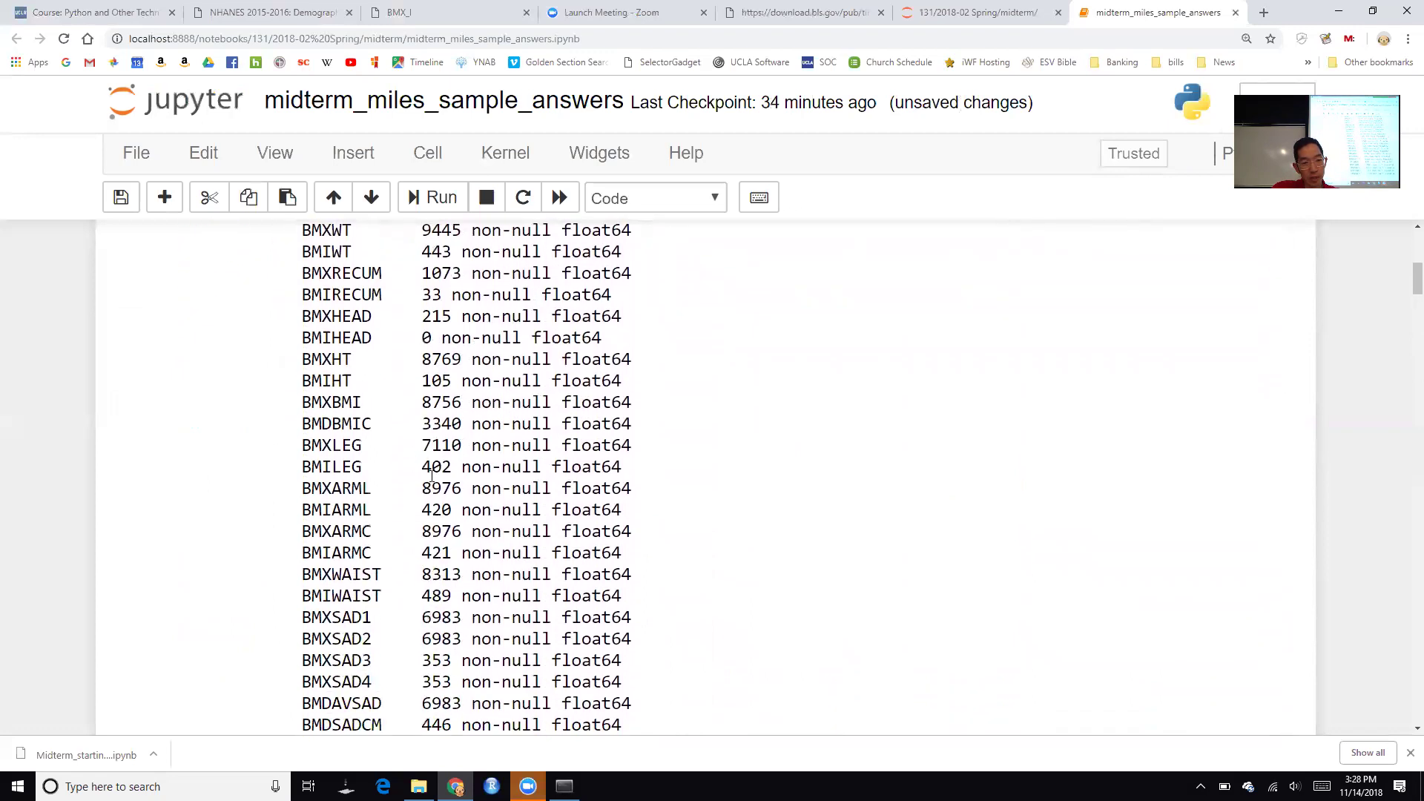
scroll(431, 477, up, 2)
scroll(432, 477, down, 9)
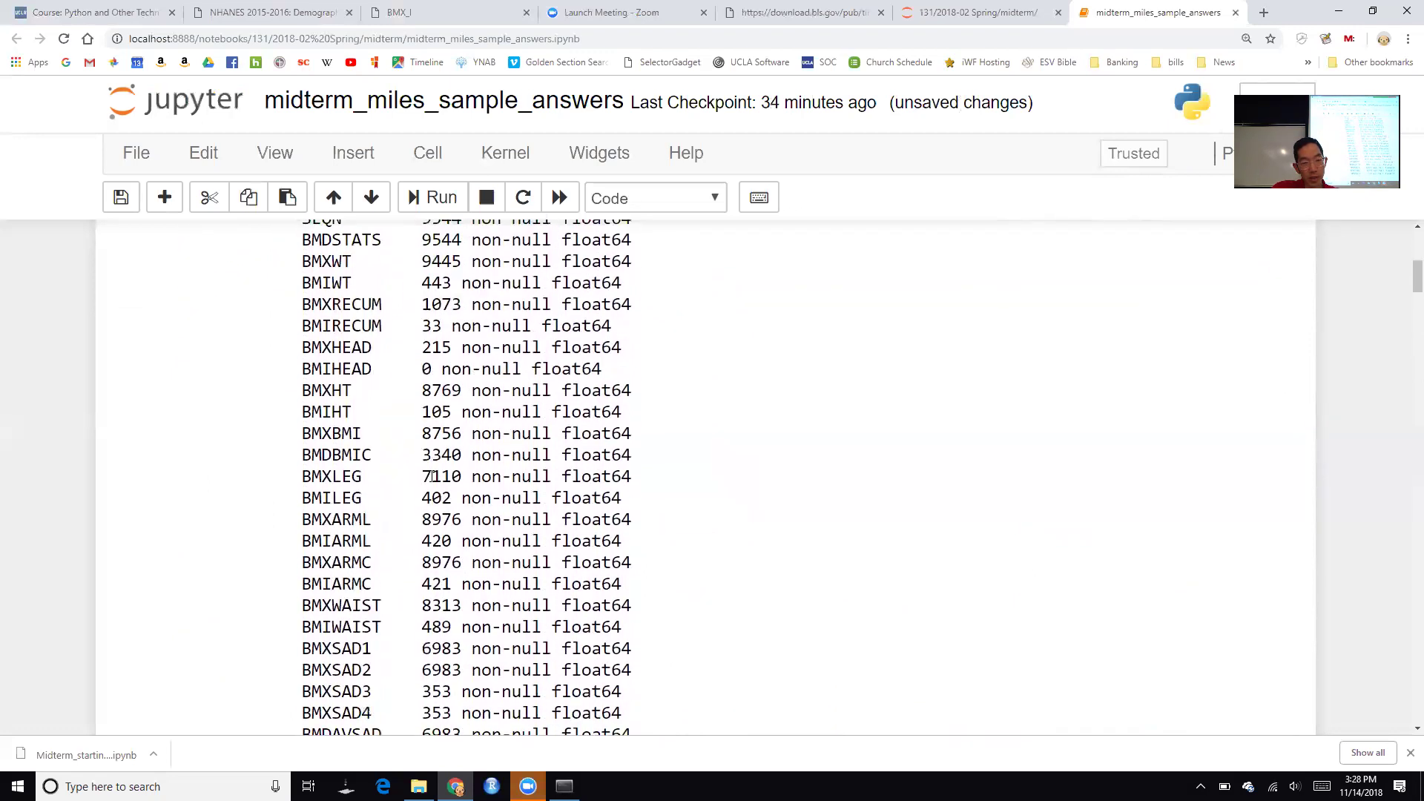
scroll(432, 477, up, 1)
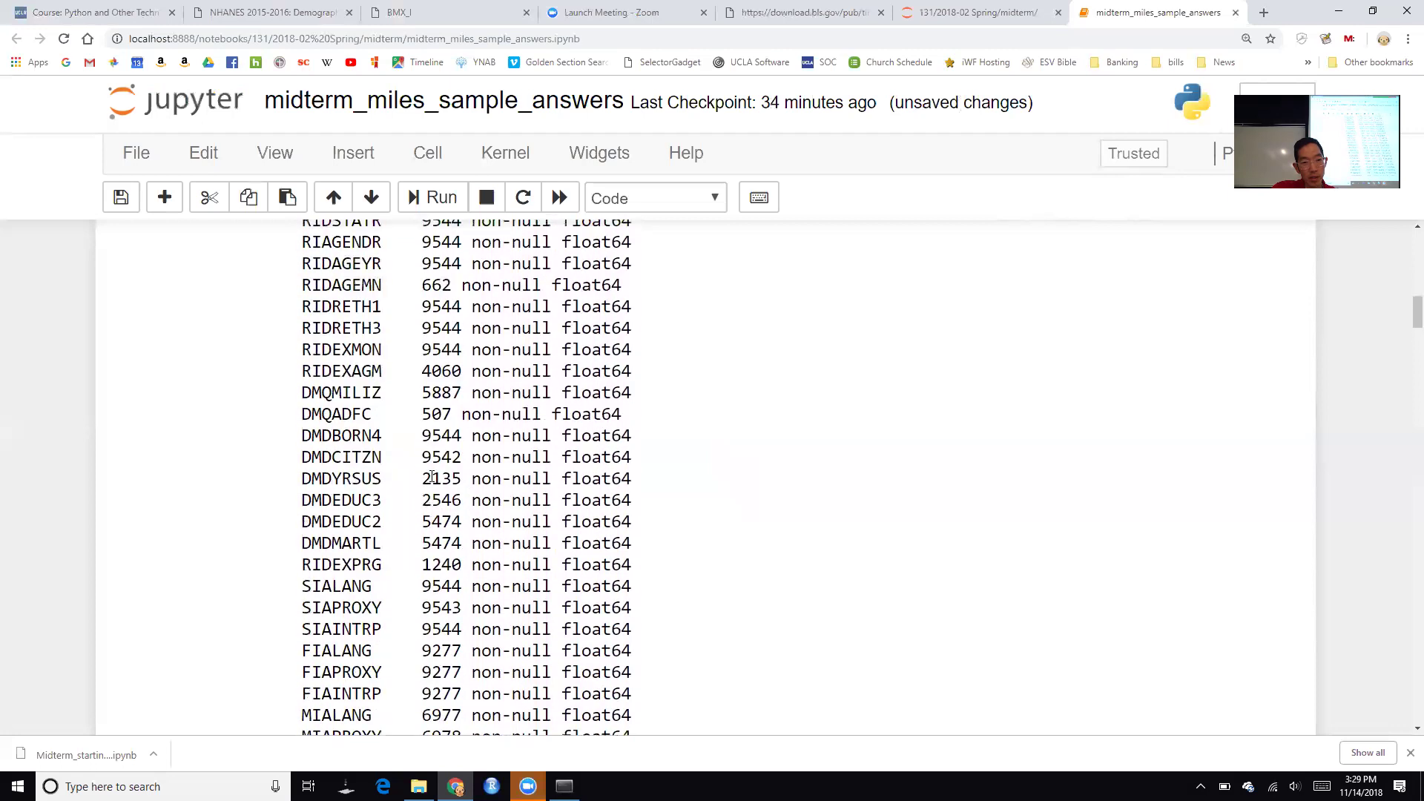
double_click(436, 290)
scroll(437, 290, down, 5)
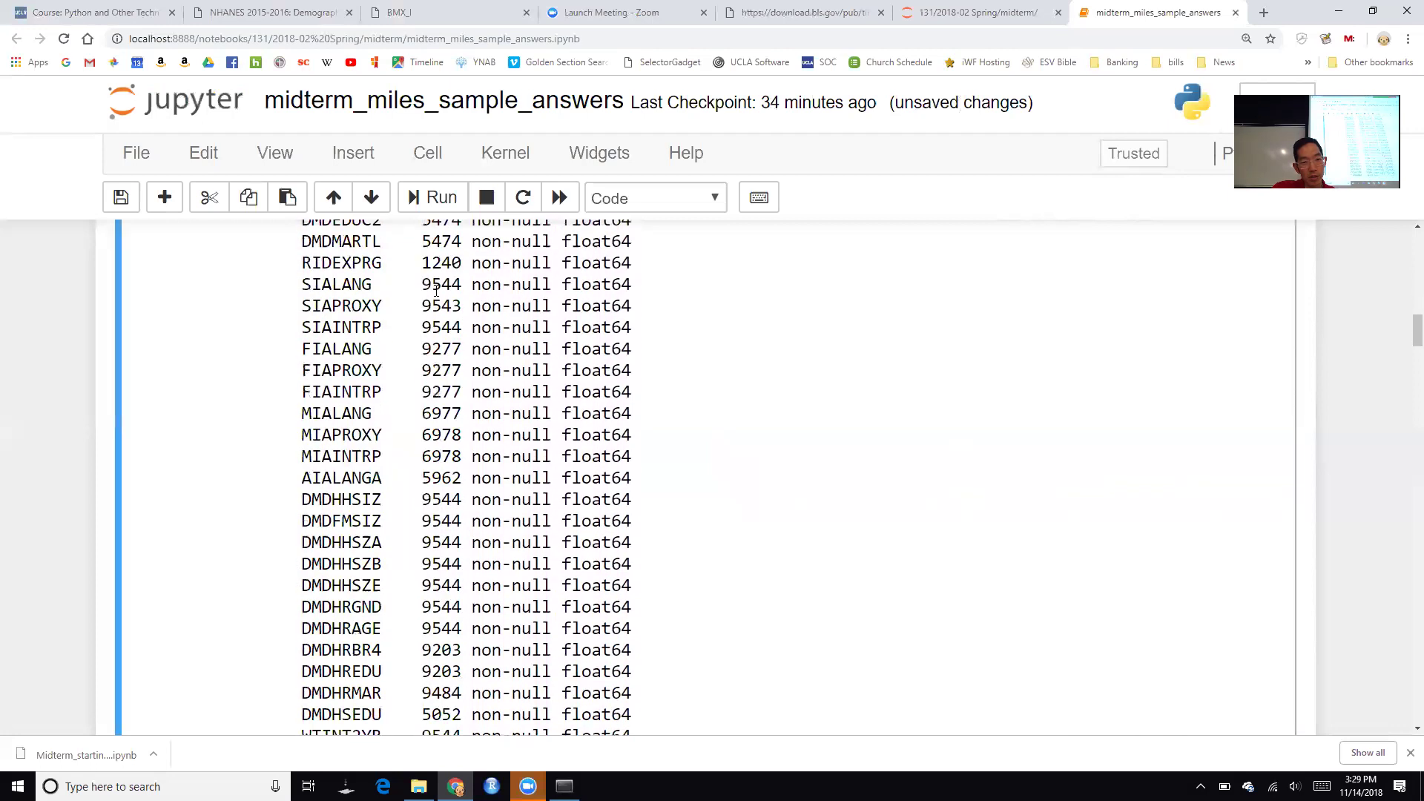
Run the cell that creates the babies age column from the integer values of RIDAGEMN
scroll(661, 590, down, 15)
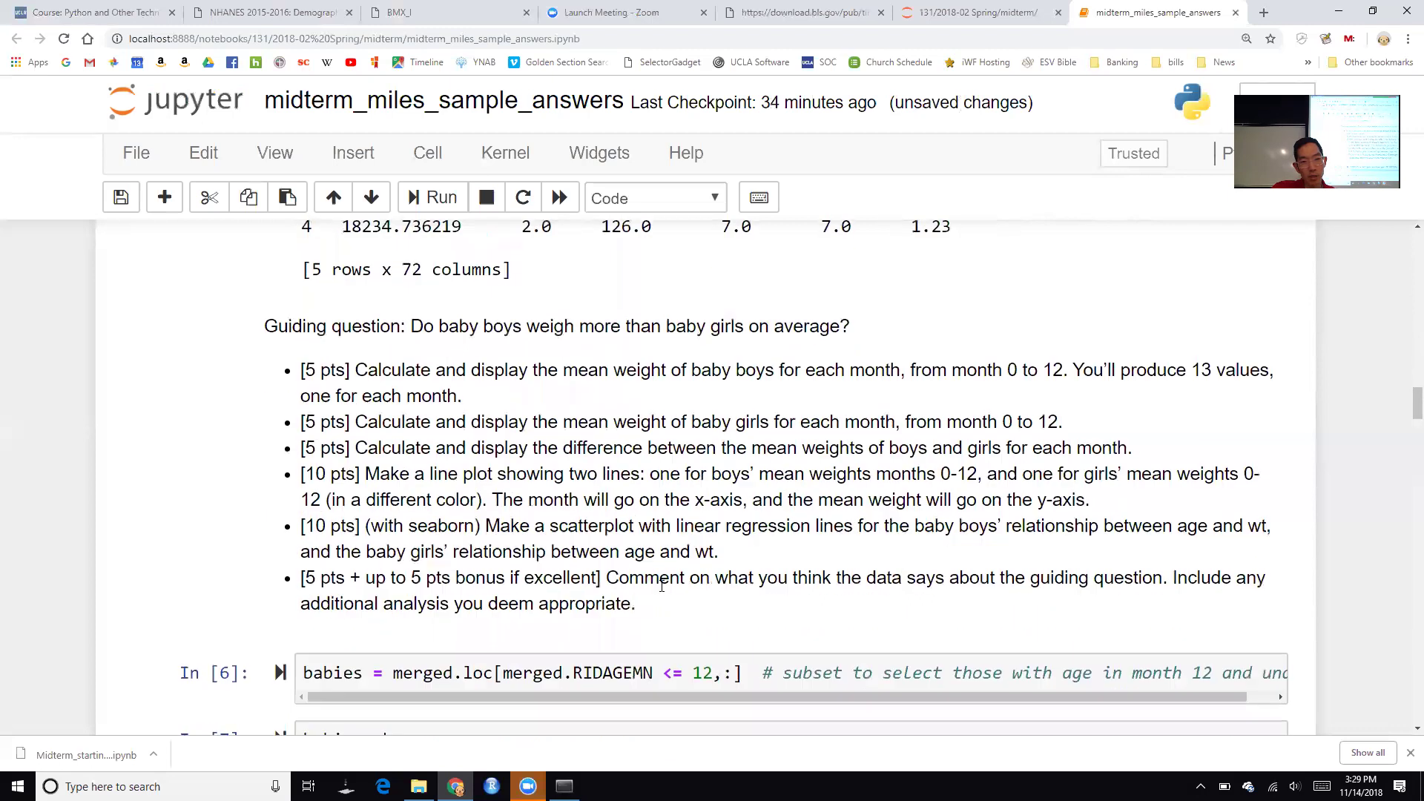
scroll(661, 586, down, 4)
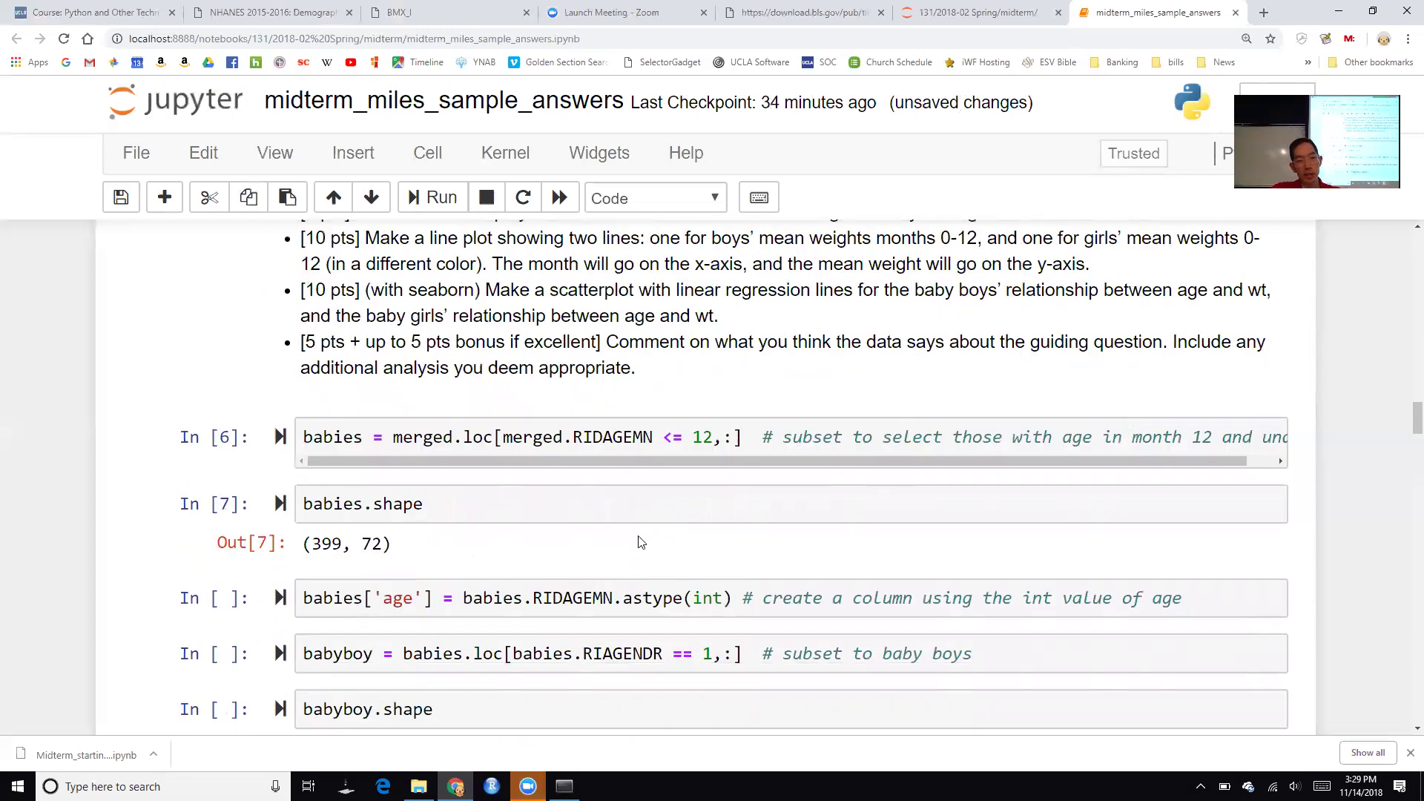
scroll(642, 575, down, 1)
scroll(640, 542, down, 1)
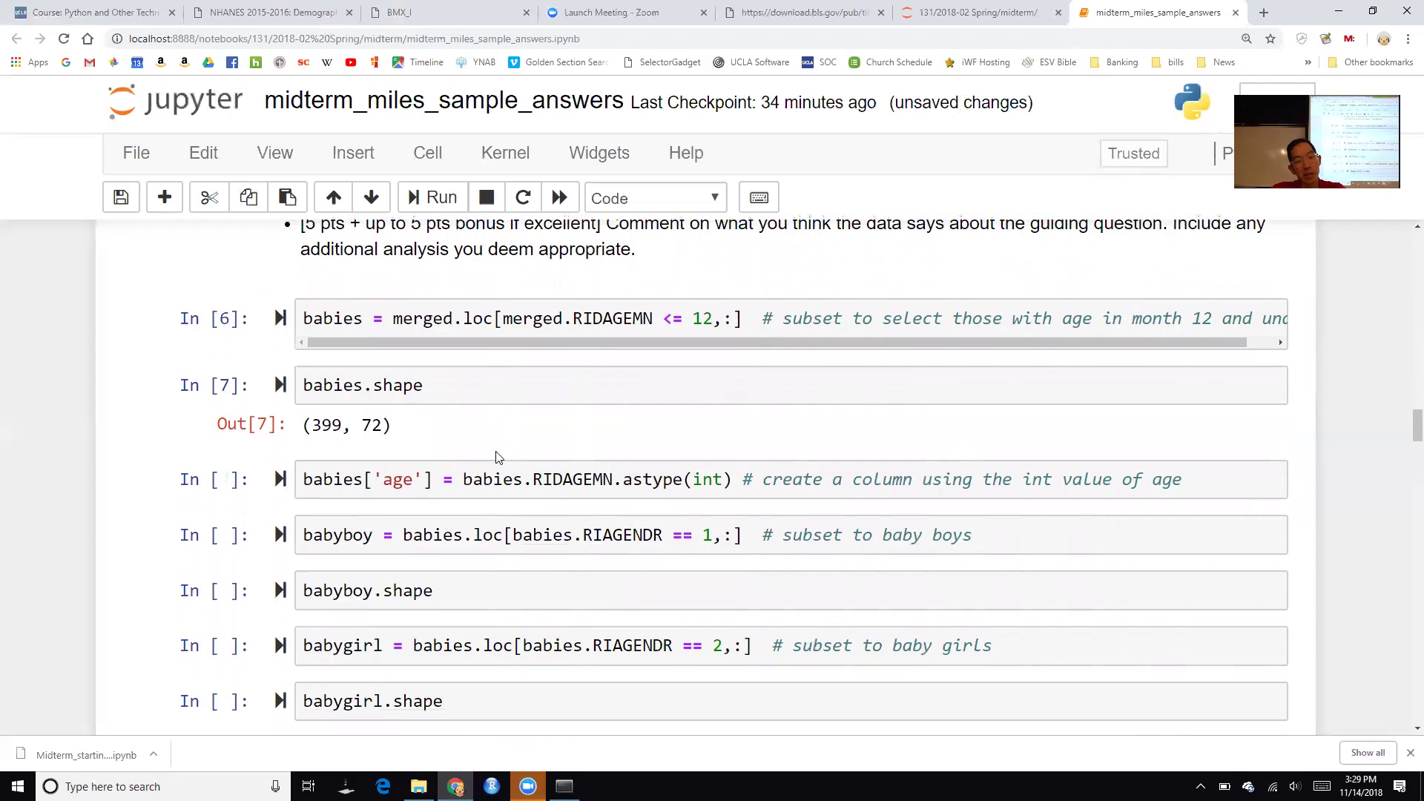
scroll(497, 458, down, 1)
click(759, 433)
scroll(761, 436, up, 3)
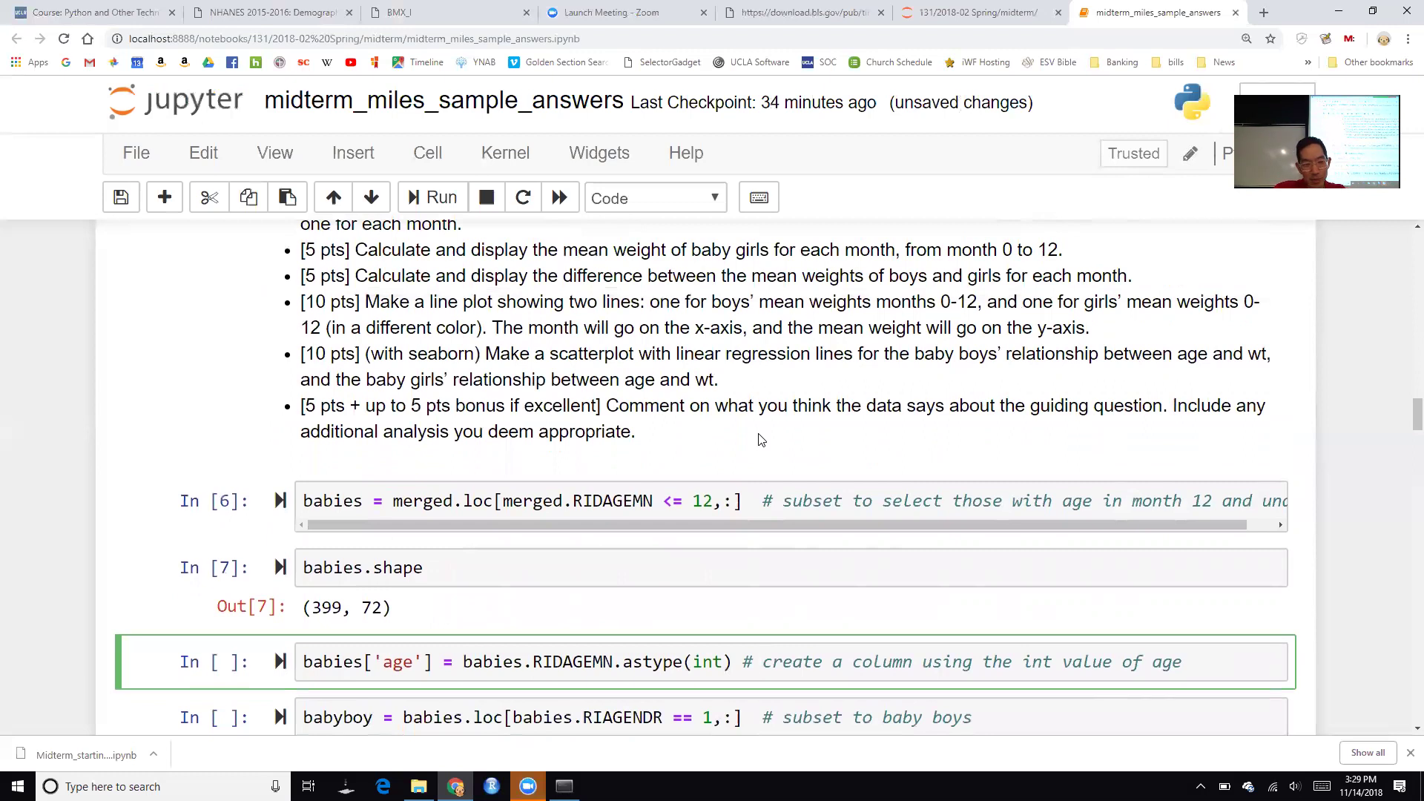
scroll(761, 440, down, 3)
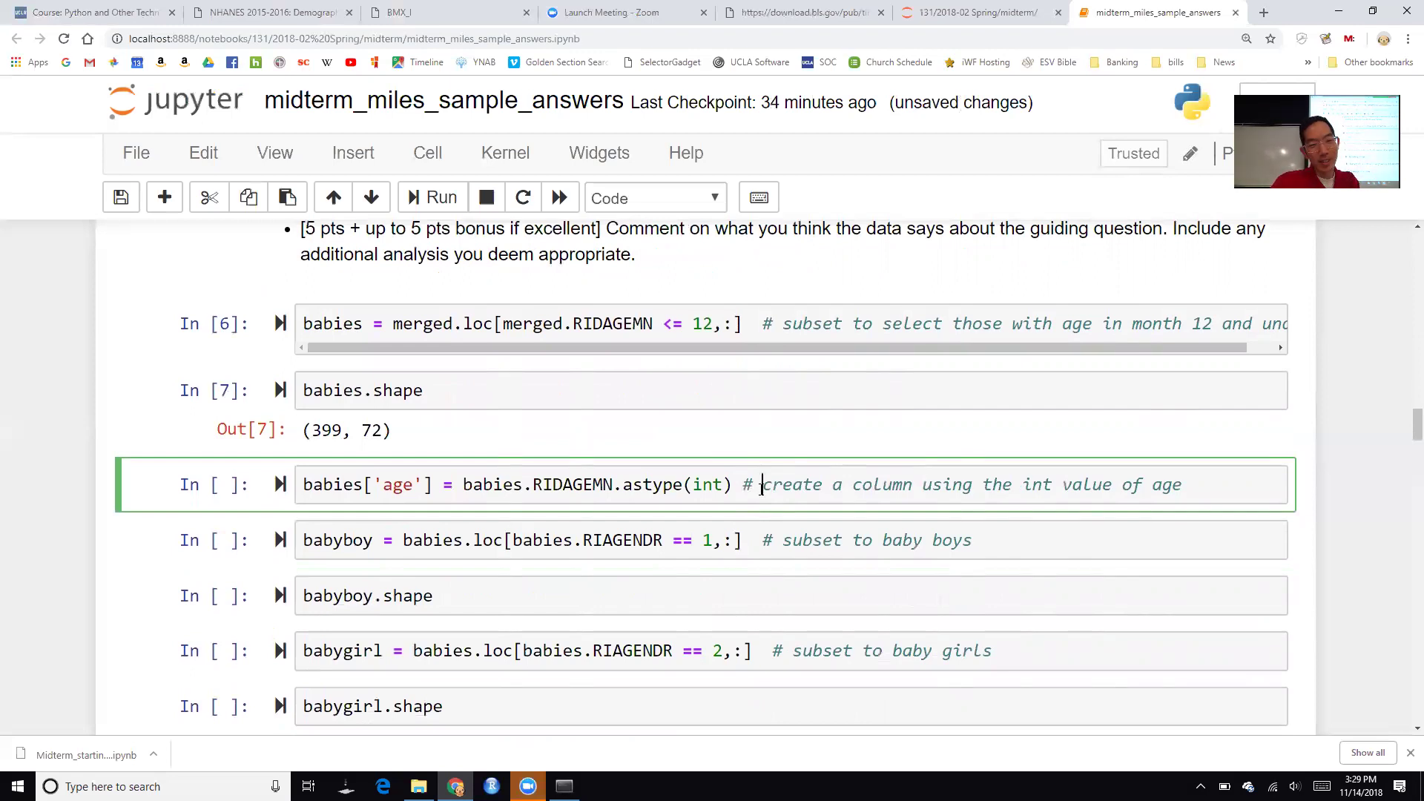
scroll(761, 488, down, 1)
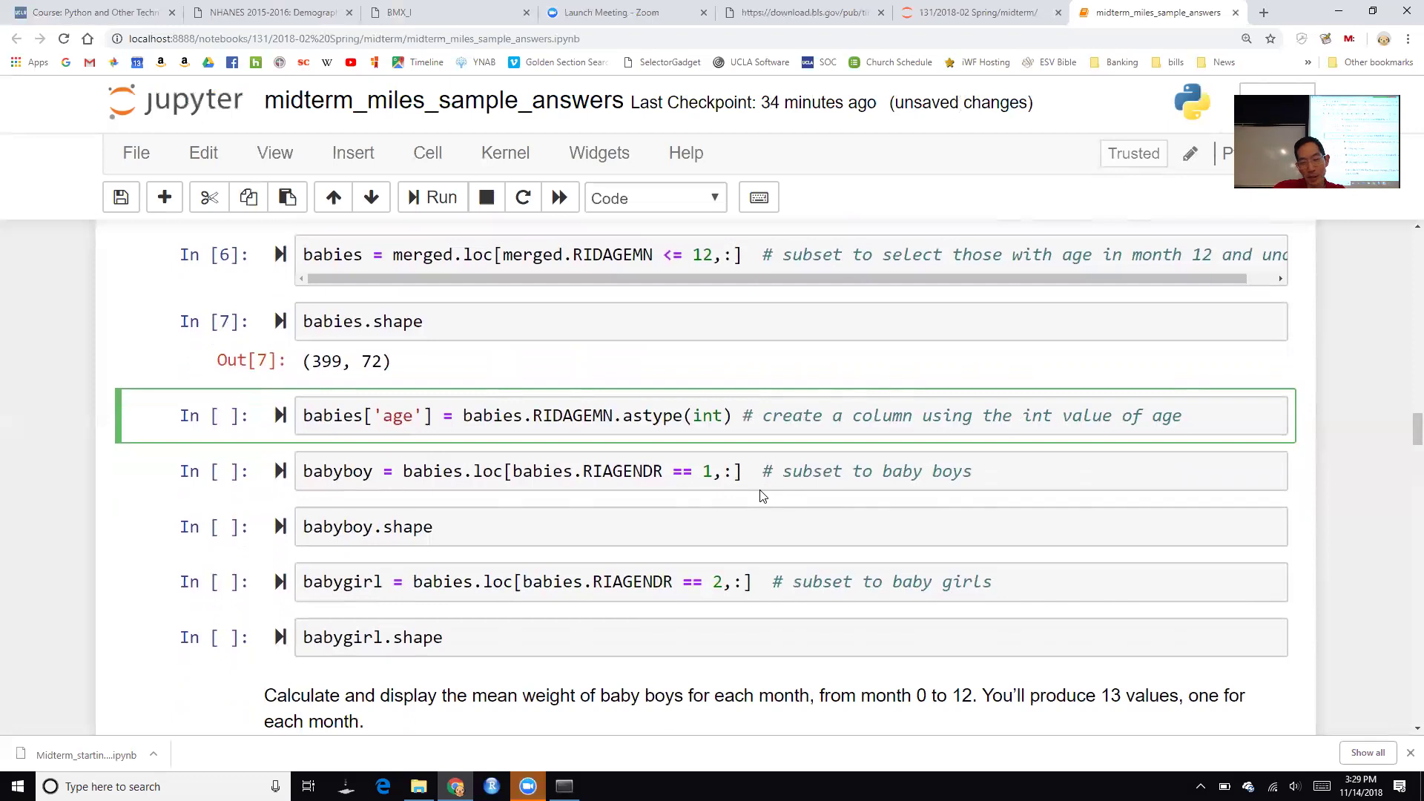
key(shift+Return)
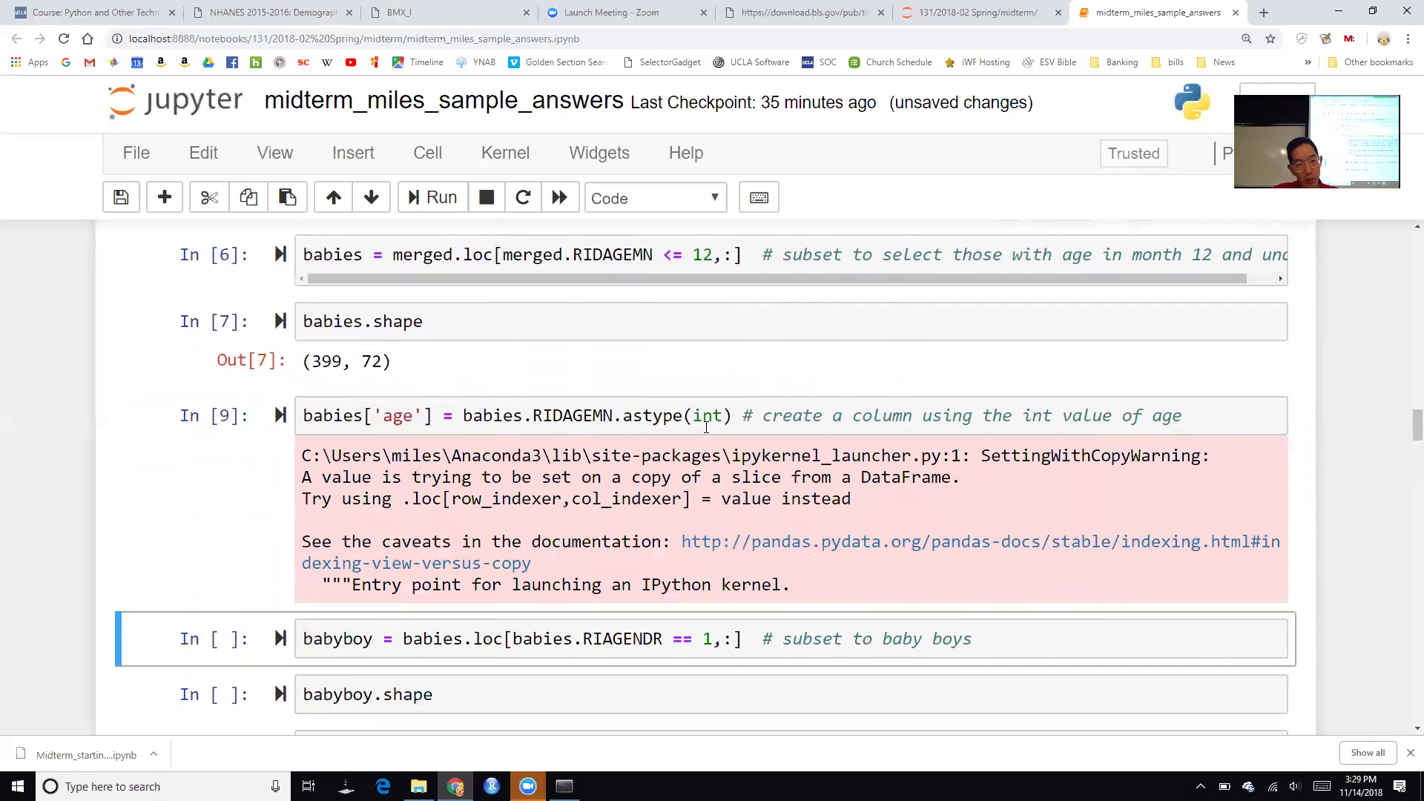
Highlight RIDAGEMN and the int type in the age column cell and review the output beneath it
key(Up)
key(Return)
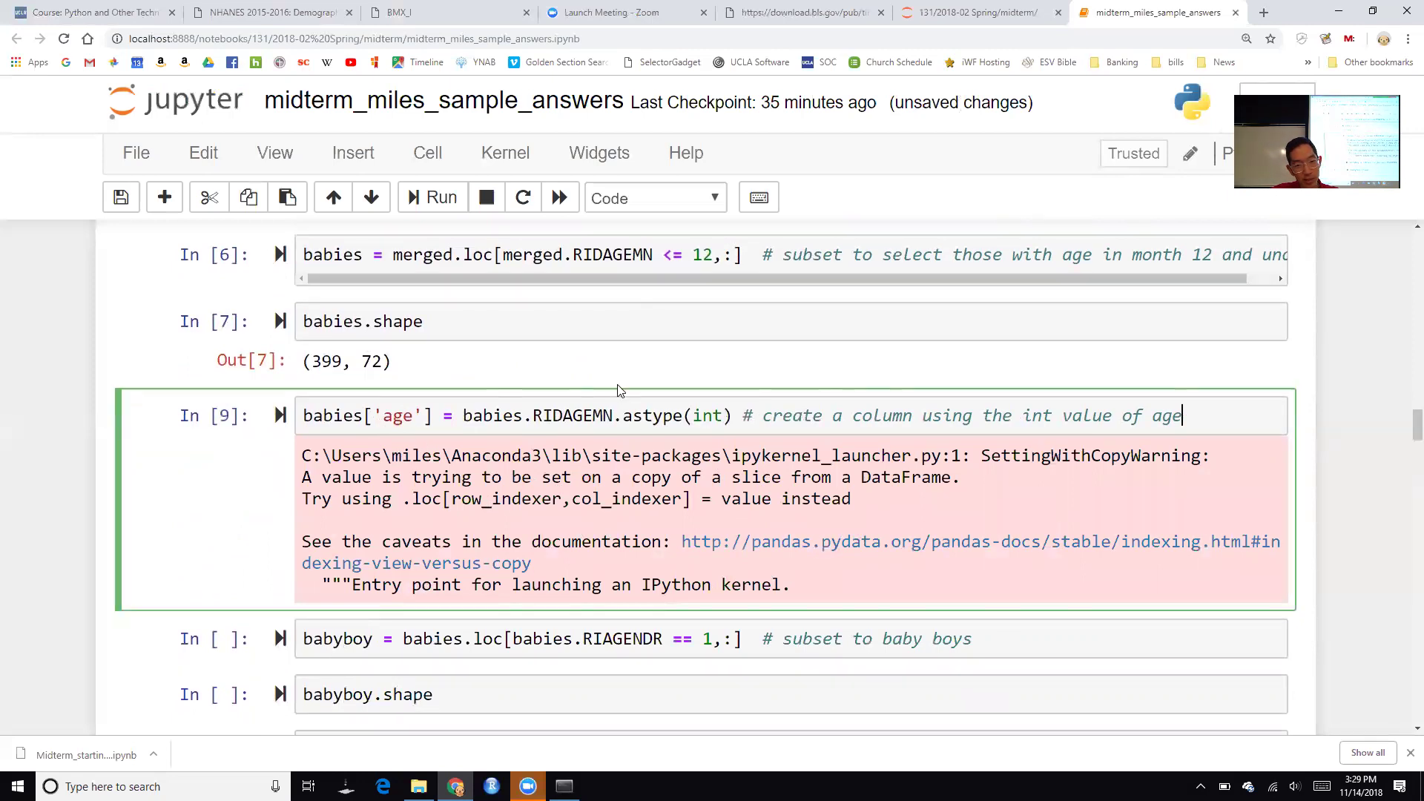
double_click(567, 419)
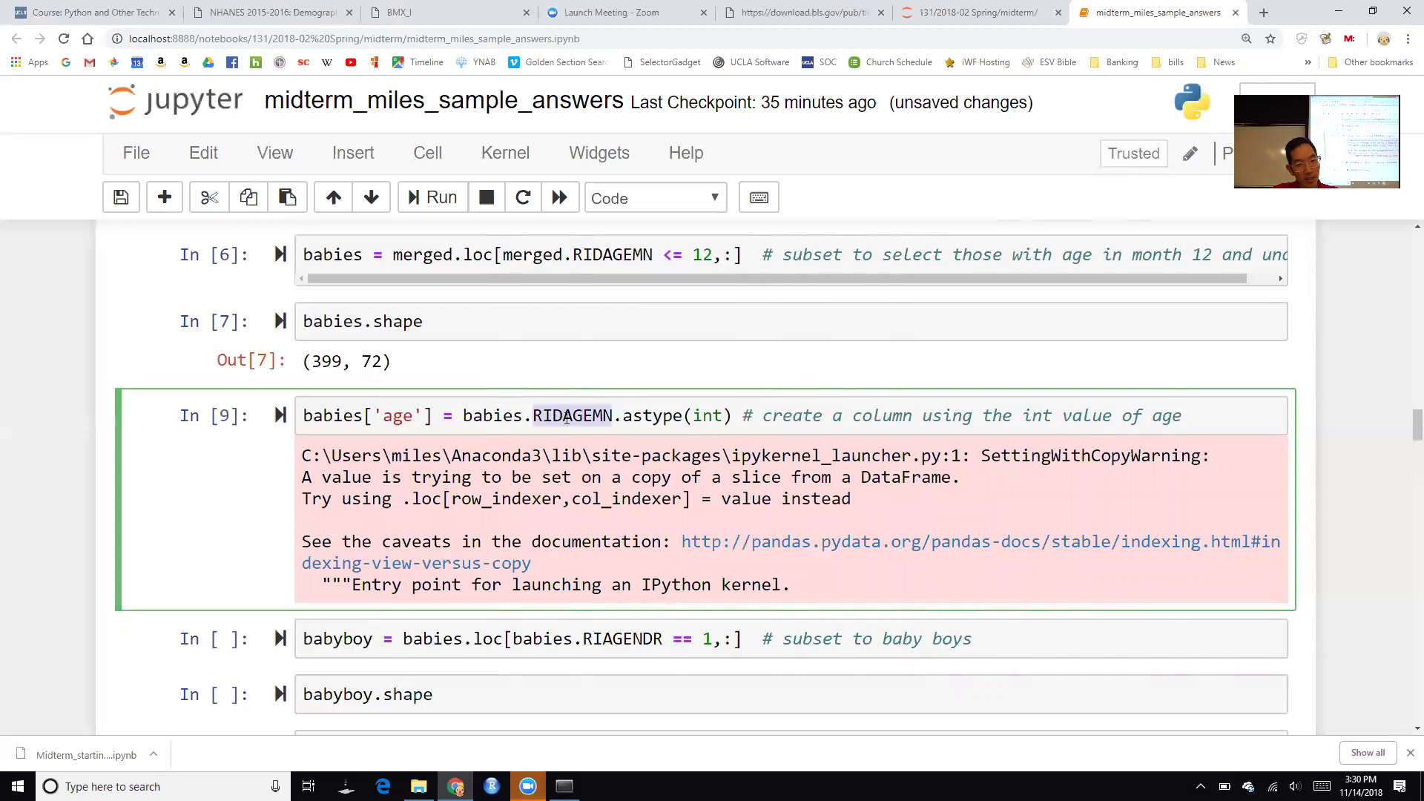
double_click(719, 419)
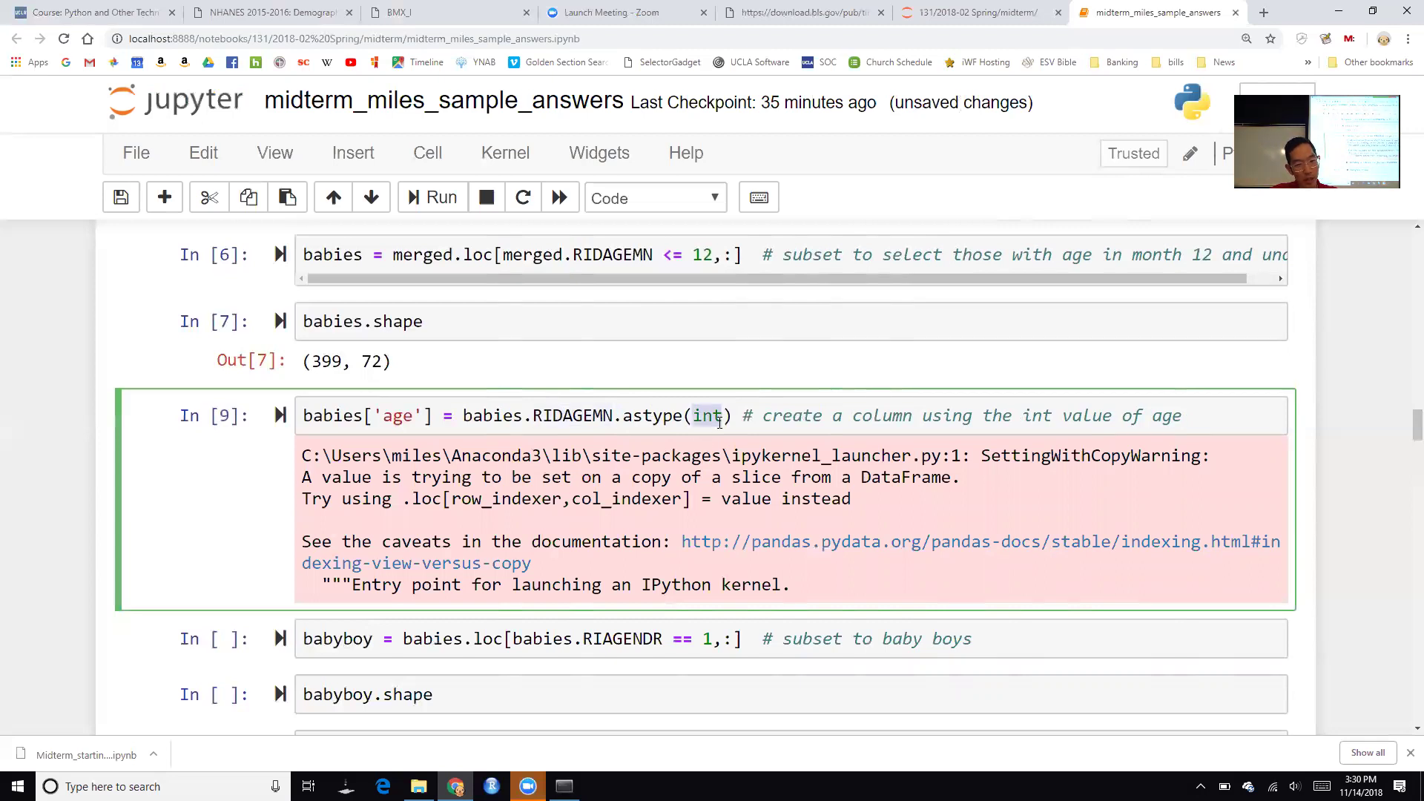
click(666, 485)
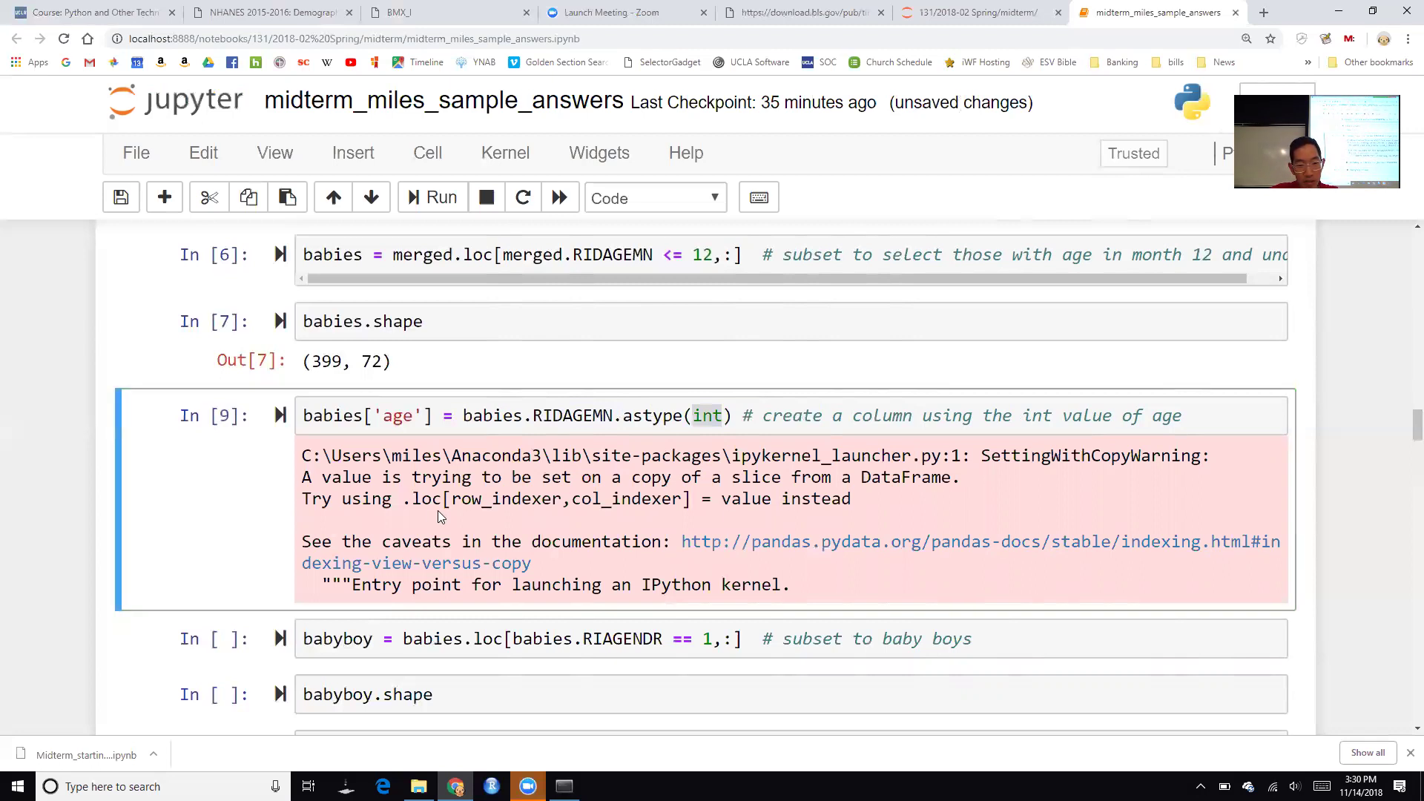
scroll(507, 534, down, 1)
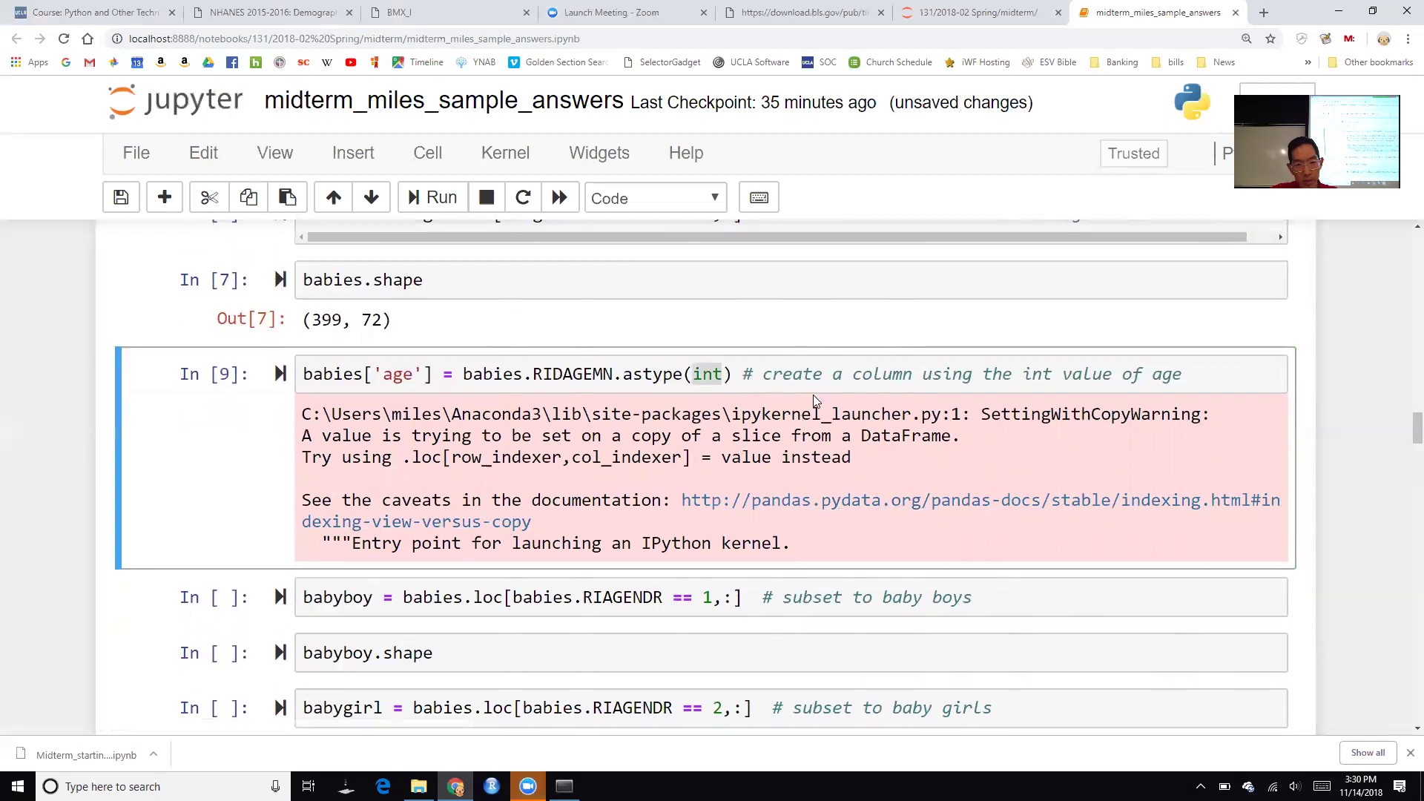
click(795, 372)
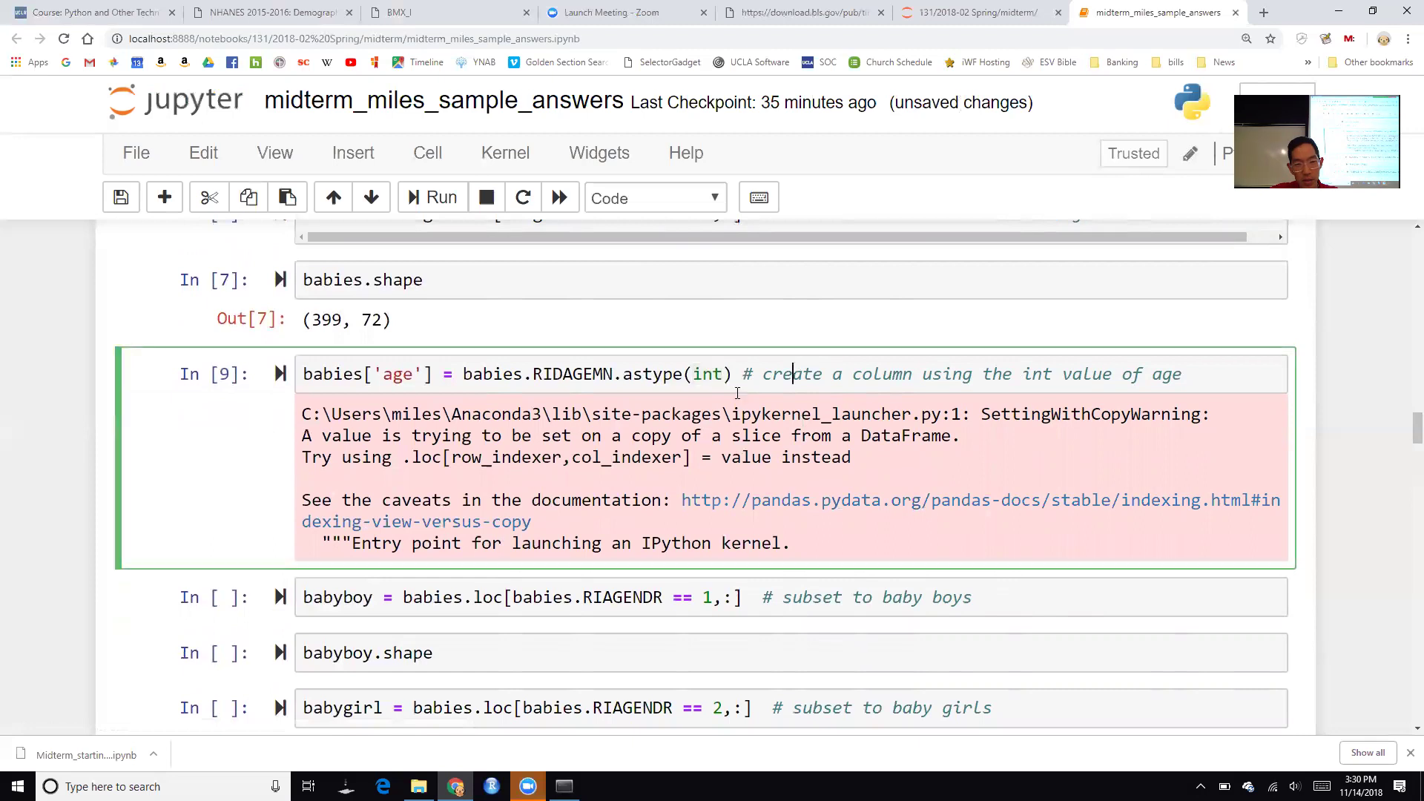
scroll(706, 351, up, 2)
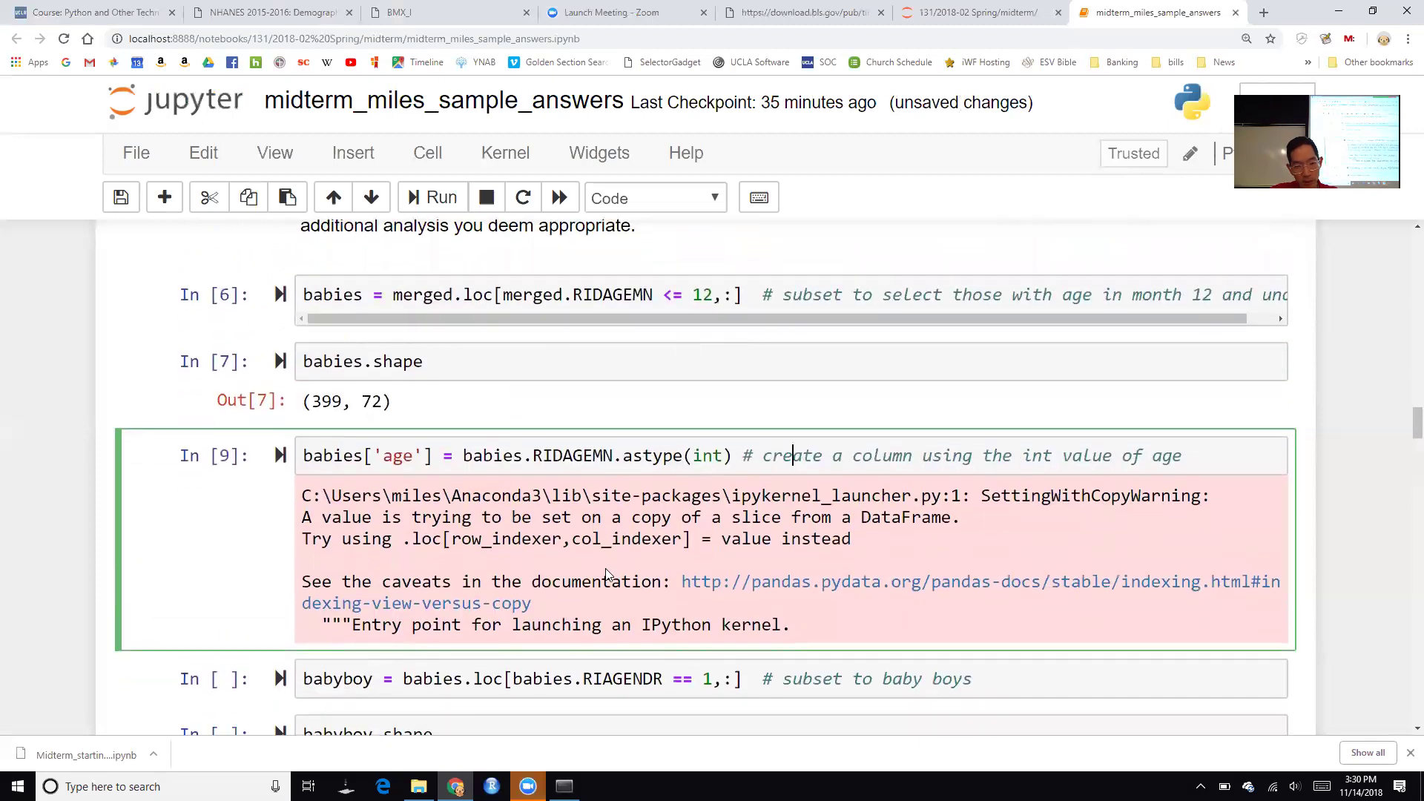
scroll(607, 575, down, 2)
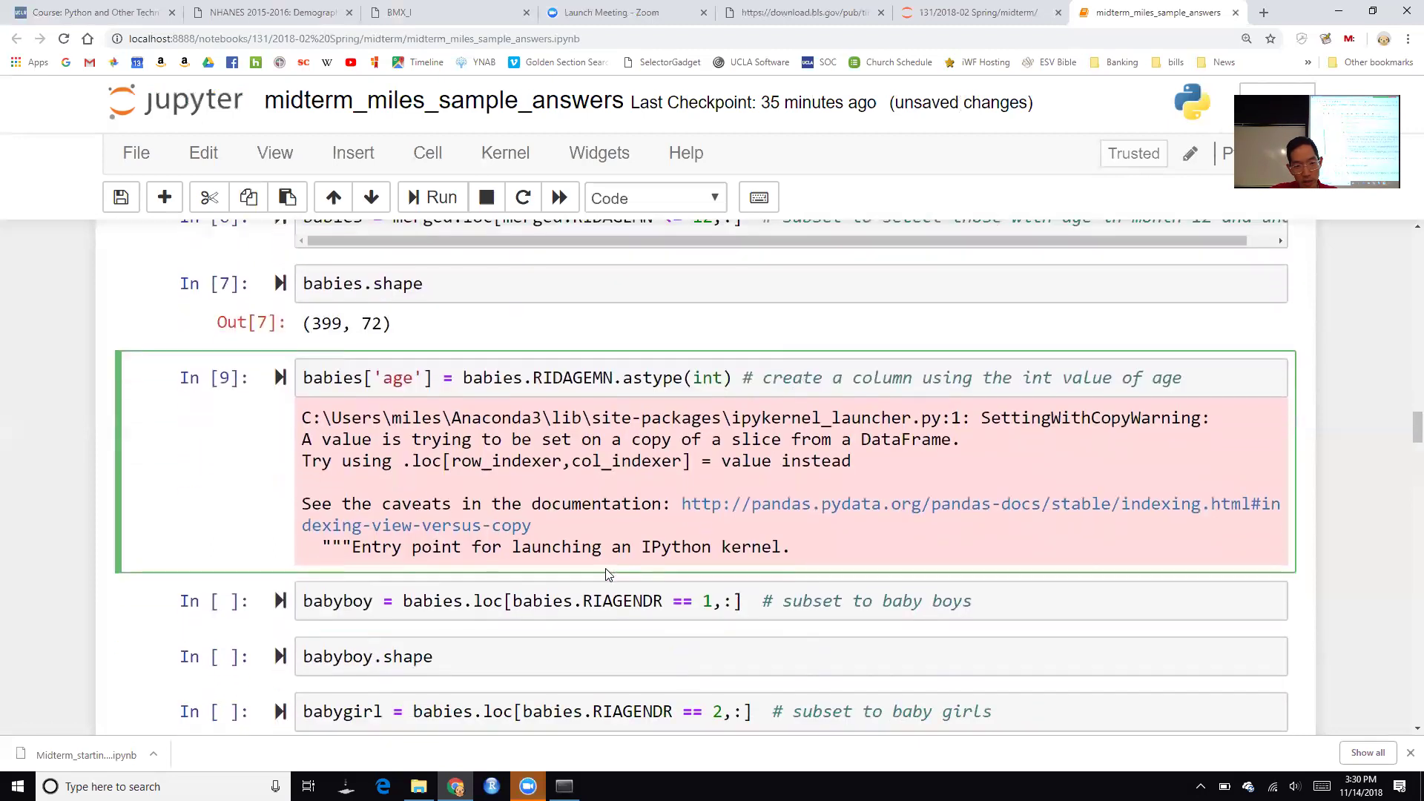
Highlight the condition babies.RIAGENDR == 1 in the cell that subsets the baby boys
click(502, 602)
key(Left)
key(Left)
key(Left)
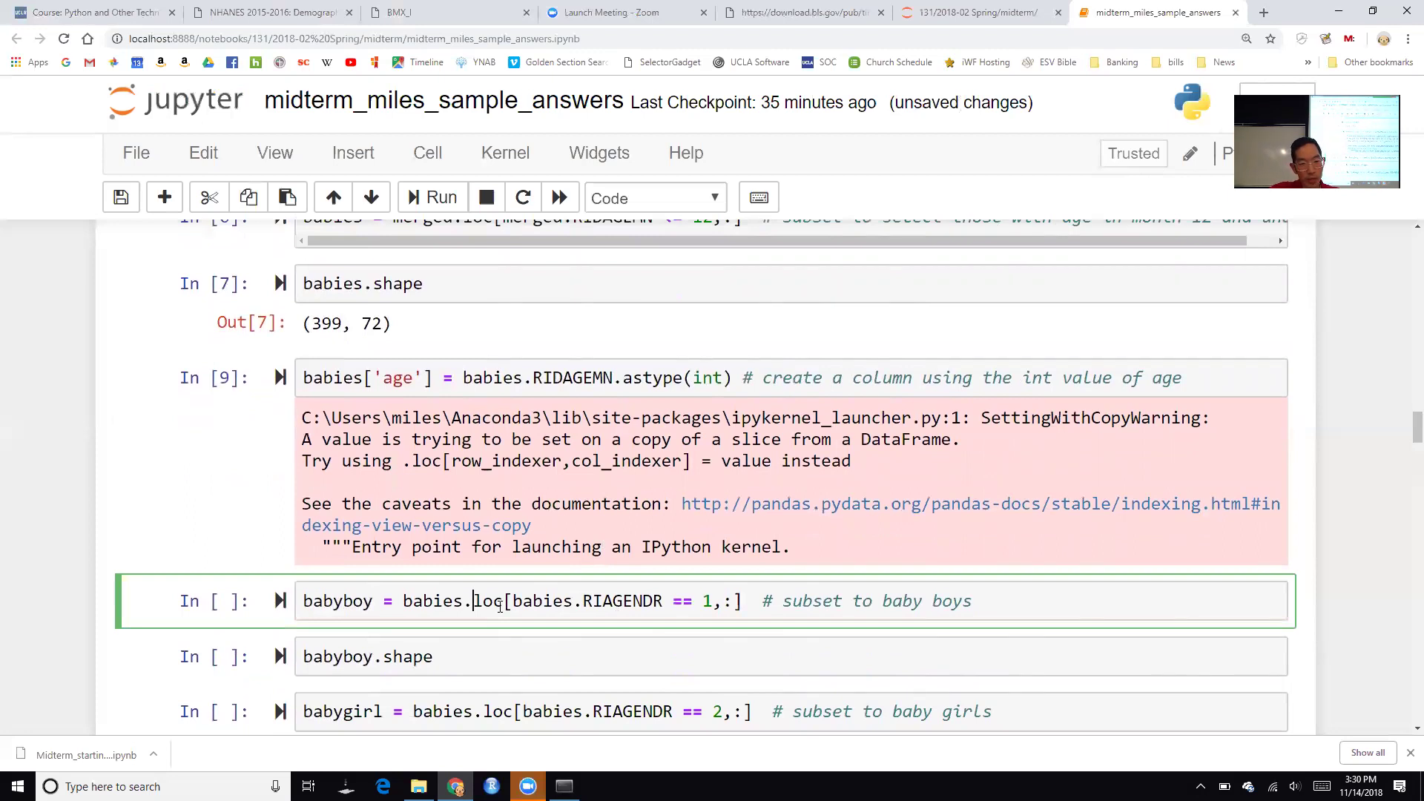
scroll(500, 606, down, 3)
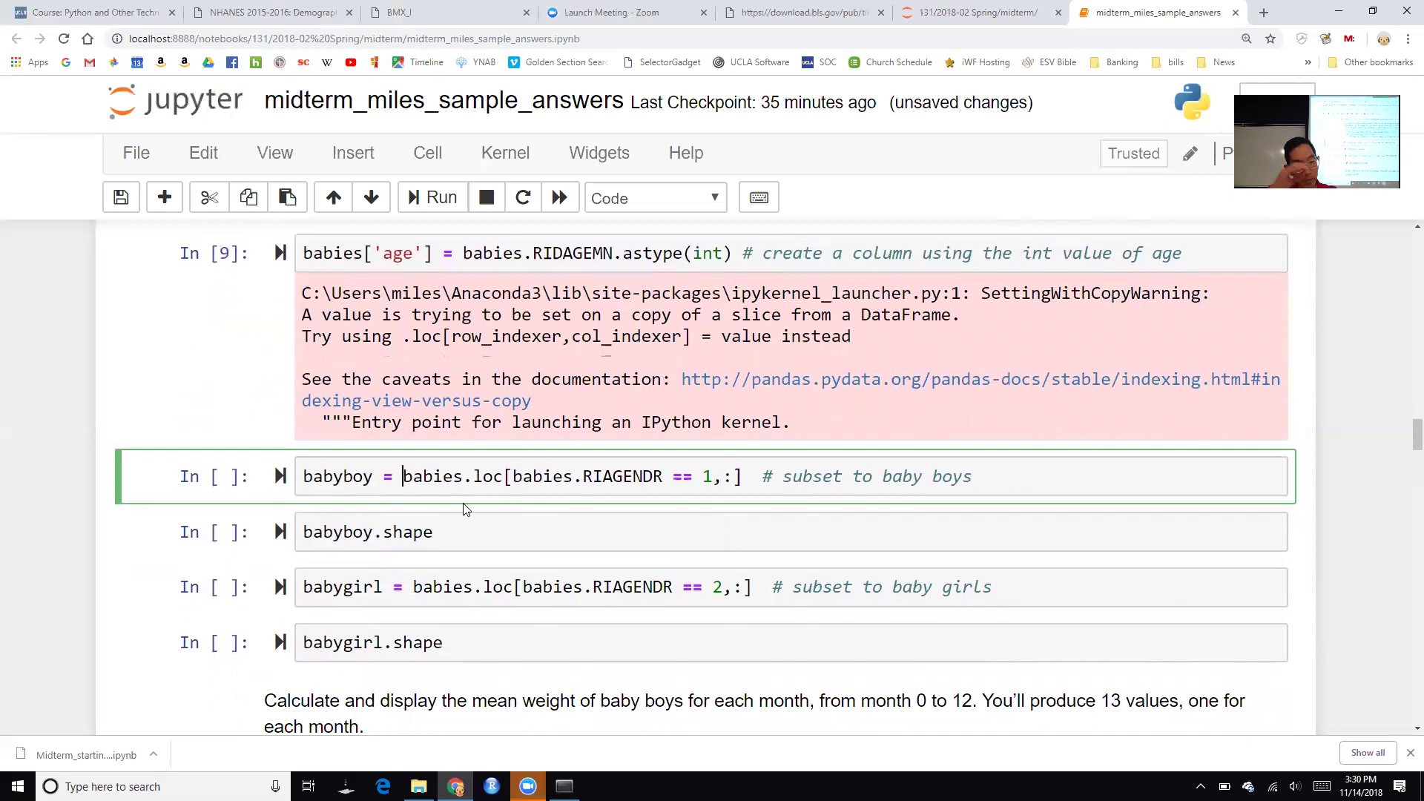
key(Right)
key(Right)
key(Right)
key(Right)
key(Right)
key(Right)
key(Right)
key(Right)
key(Right)
key(Right)
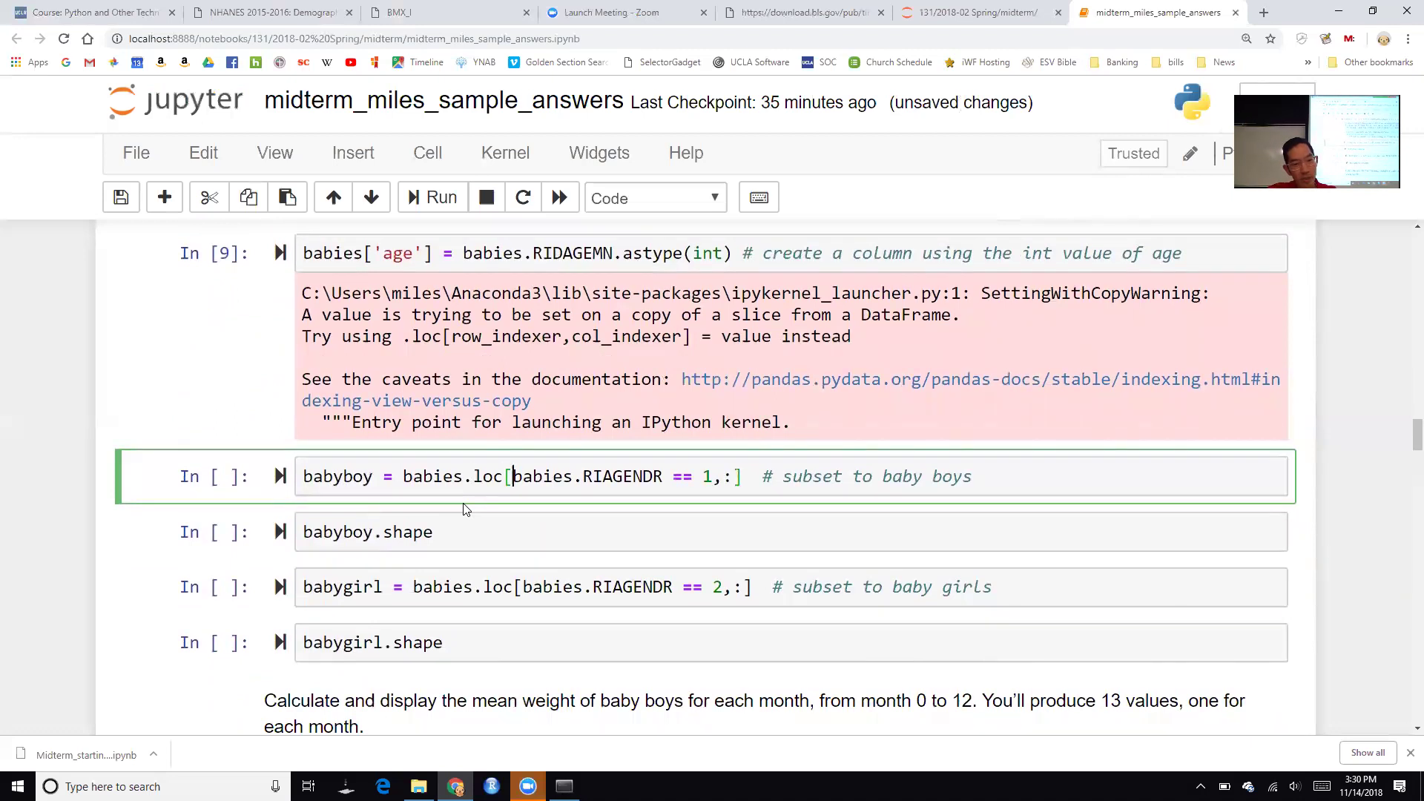
key(Right)
key(shift+Right)
key(shift+Right)
key(shift+Right)
key(shift+Right)
key(shift+Right)
key(shift+Right)
key(shift+Right)
key(shift+Right)
key(shift+Right)
key(shift+Right)
key(shift+Right)
key(shift+Right)
key(shift+Right)
key(shift+Right)
key(shift+Right)
key(shift+Right)
key(shift+Right)
key(shift+Right)
key(shift+Right)
key(shift+Right)
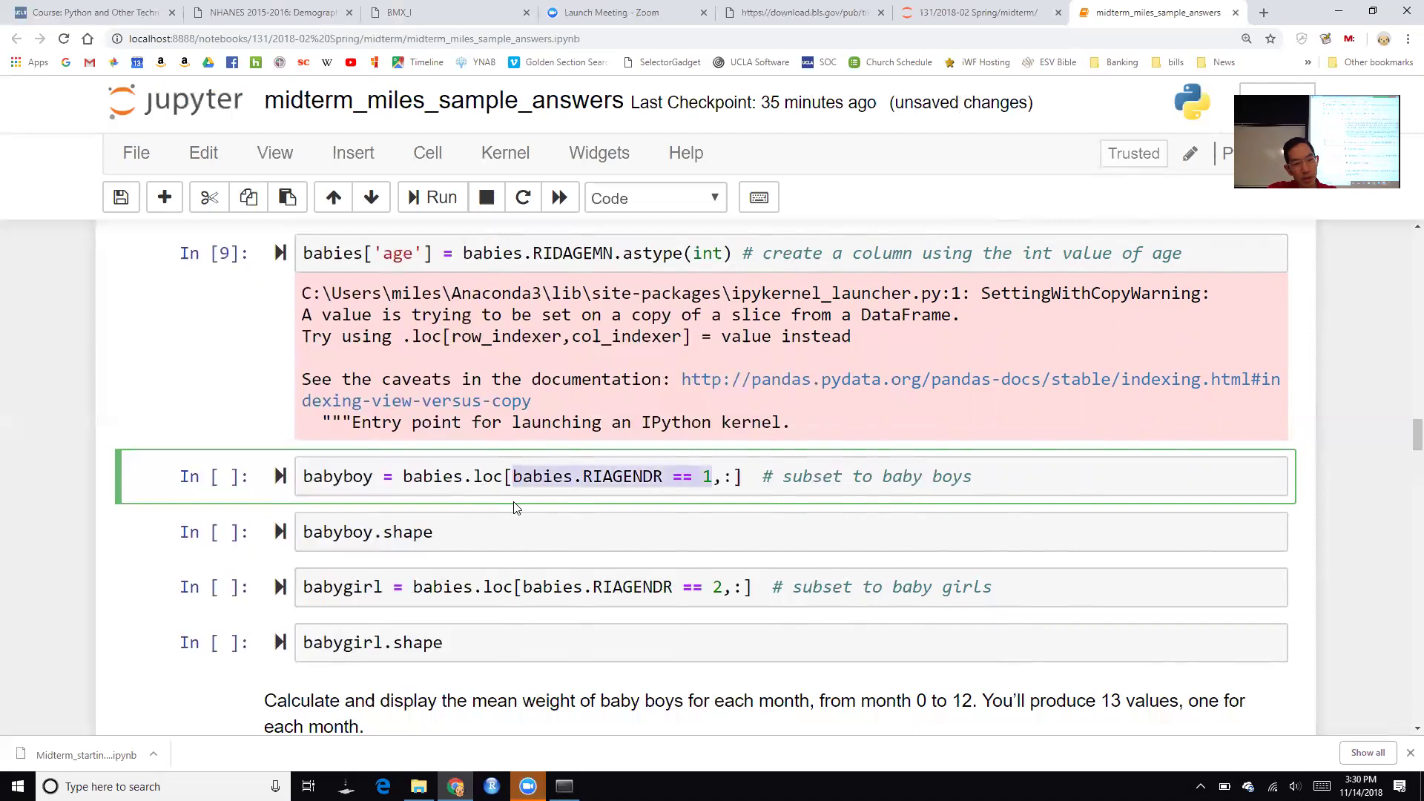
Run the cell that subsets the baby boys and the babyboy.shape cell below it
key(Right)
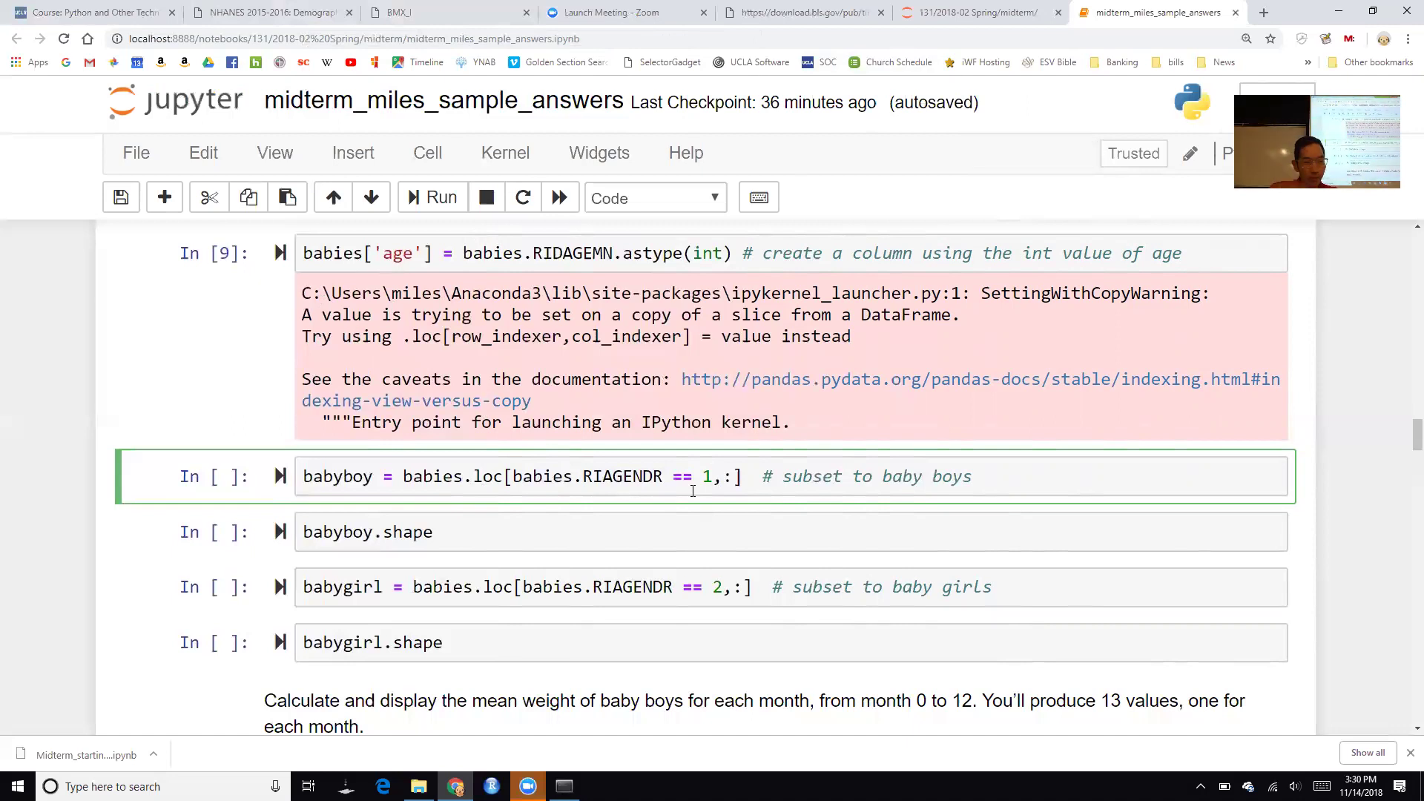
key(shift+Return)
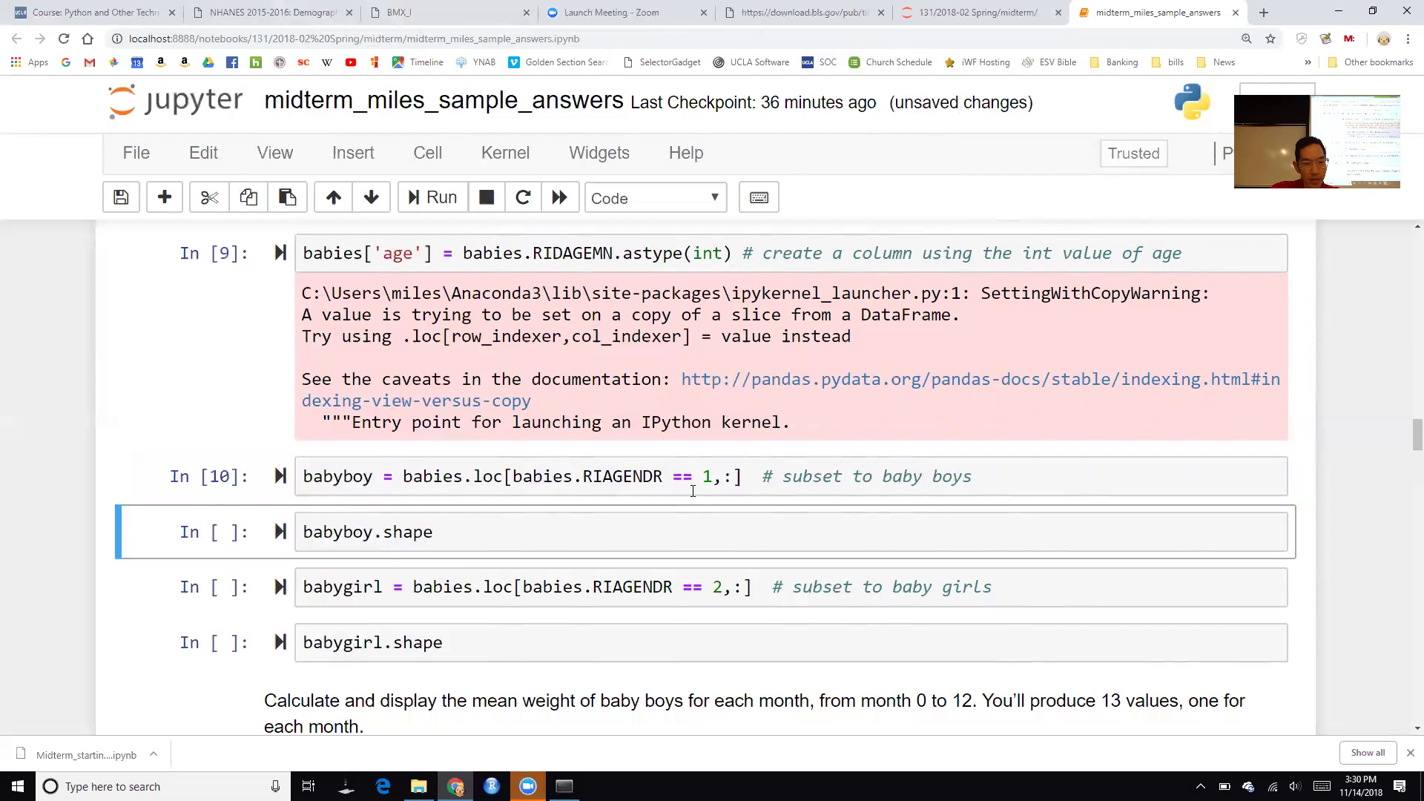
scroll(693, 491, down, 2)
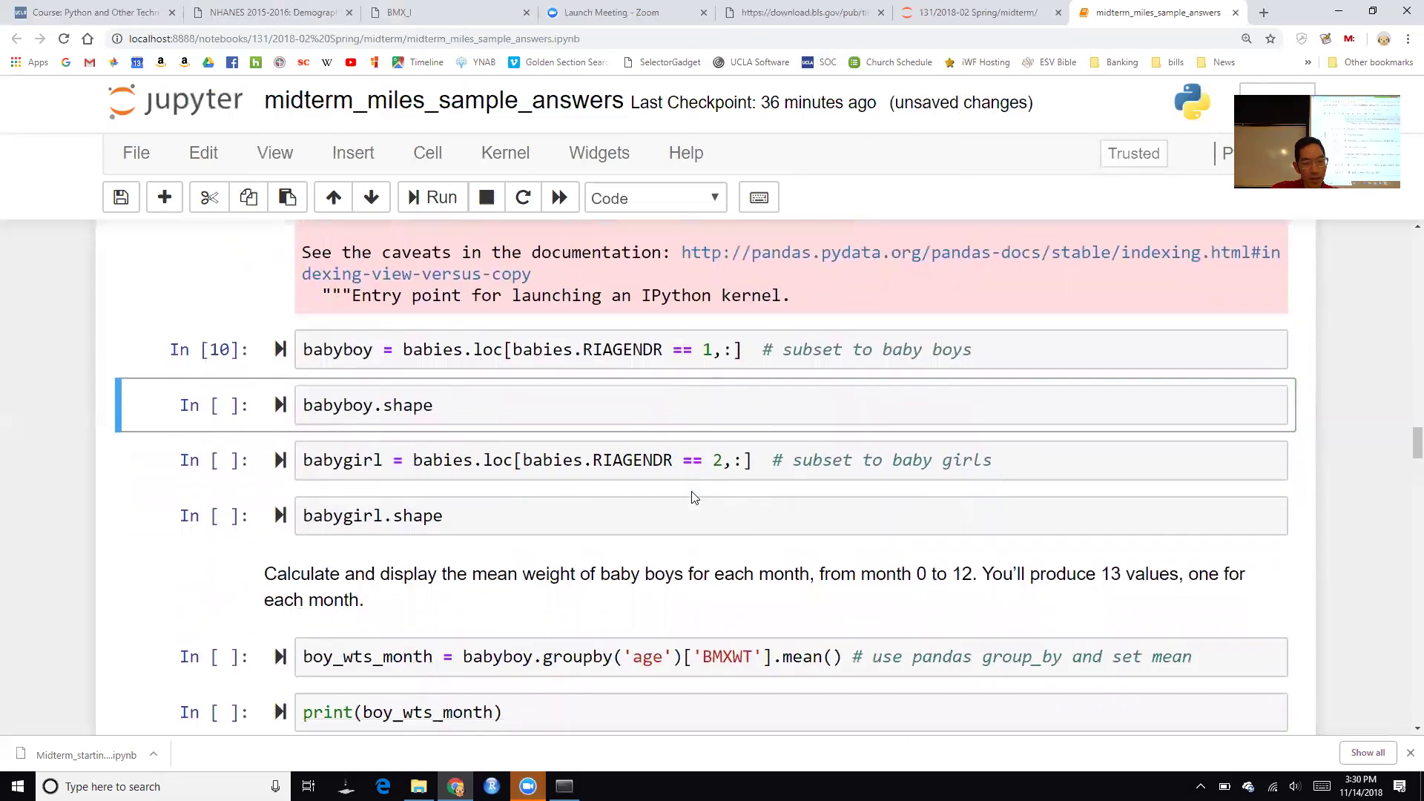
click(609, 401)
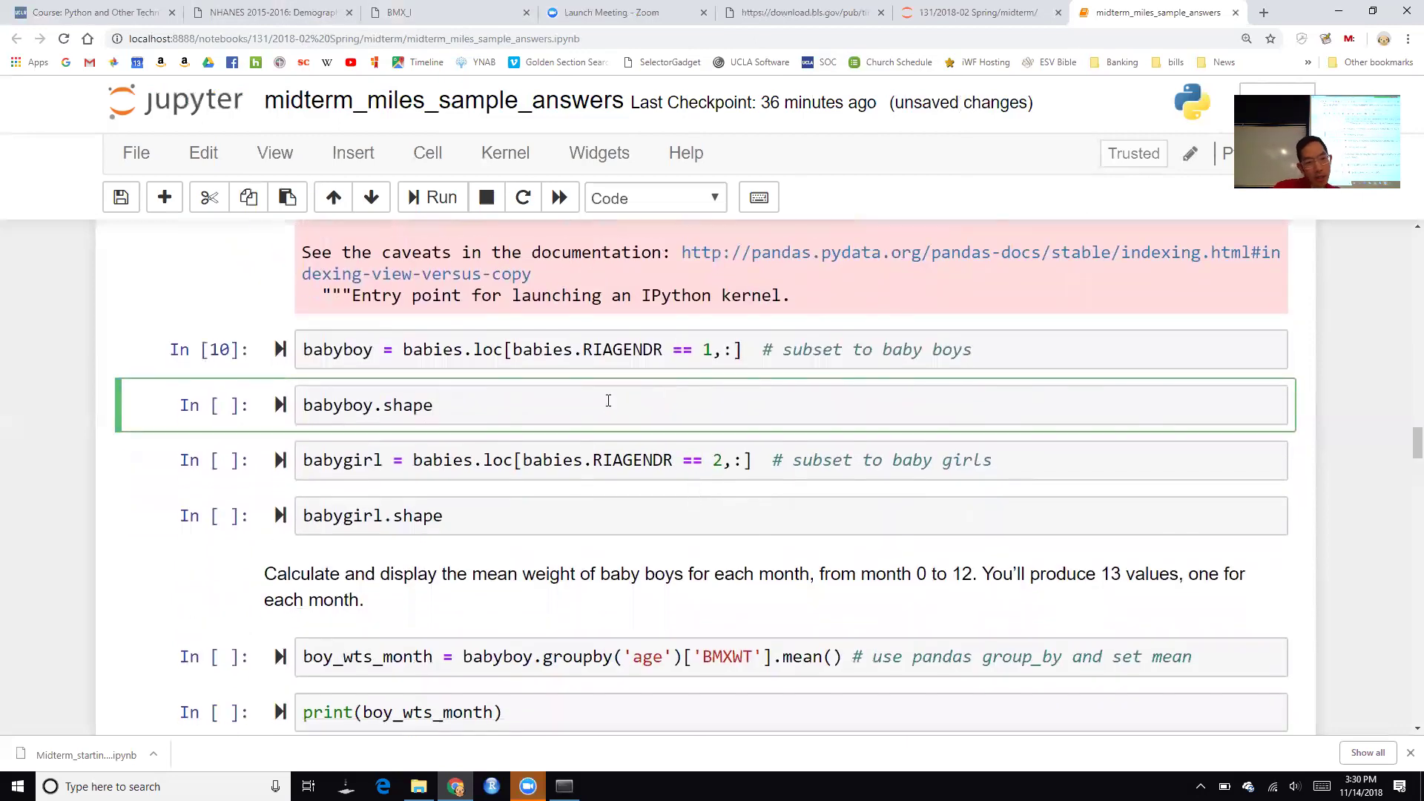
key(shift+Return)
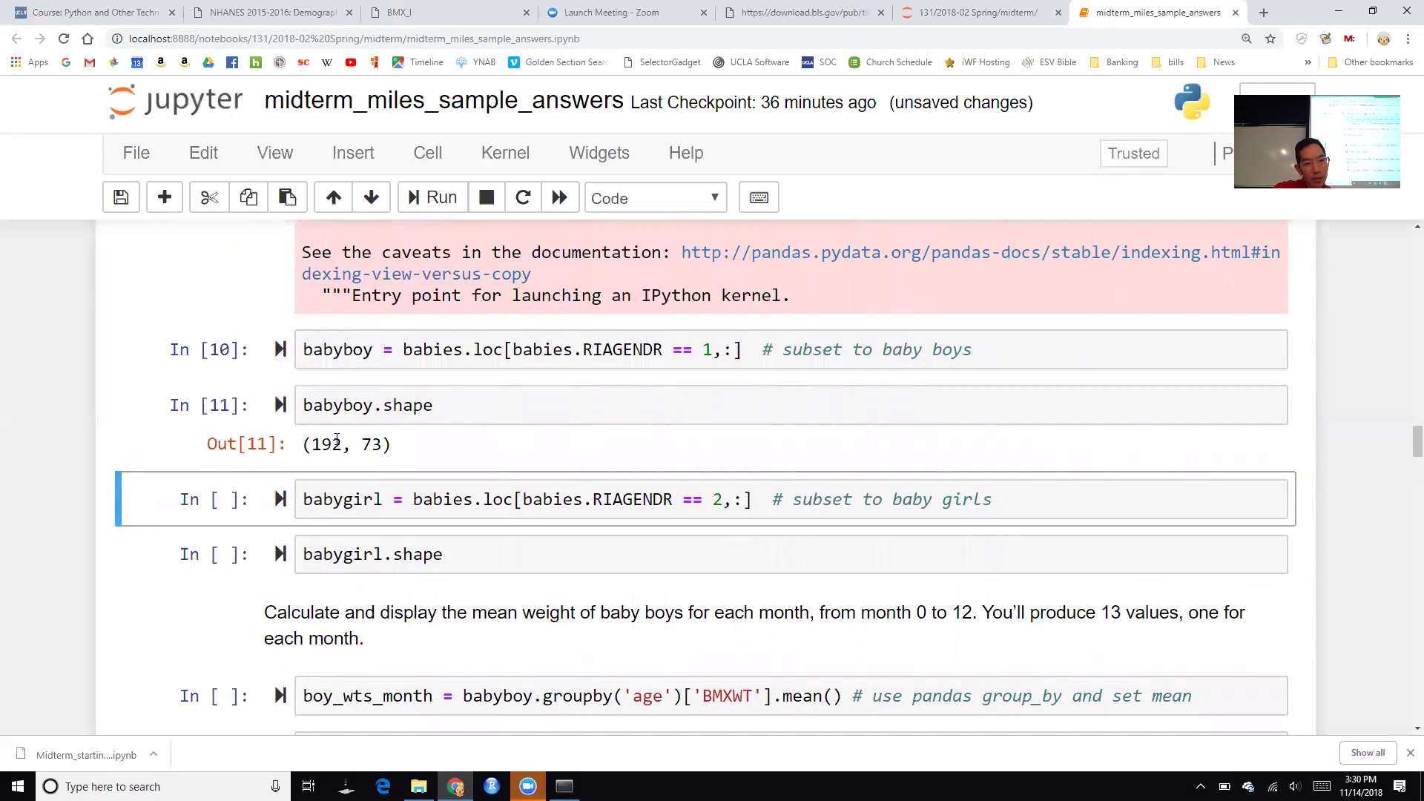
Run the cell that subsets the baby girls and the babygirl.shape cell below it
click(784, 500)
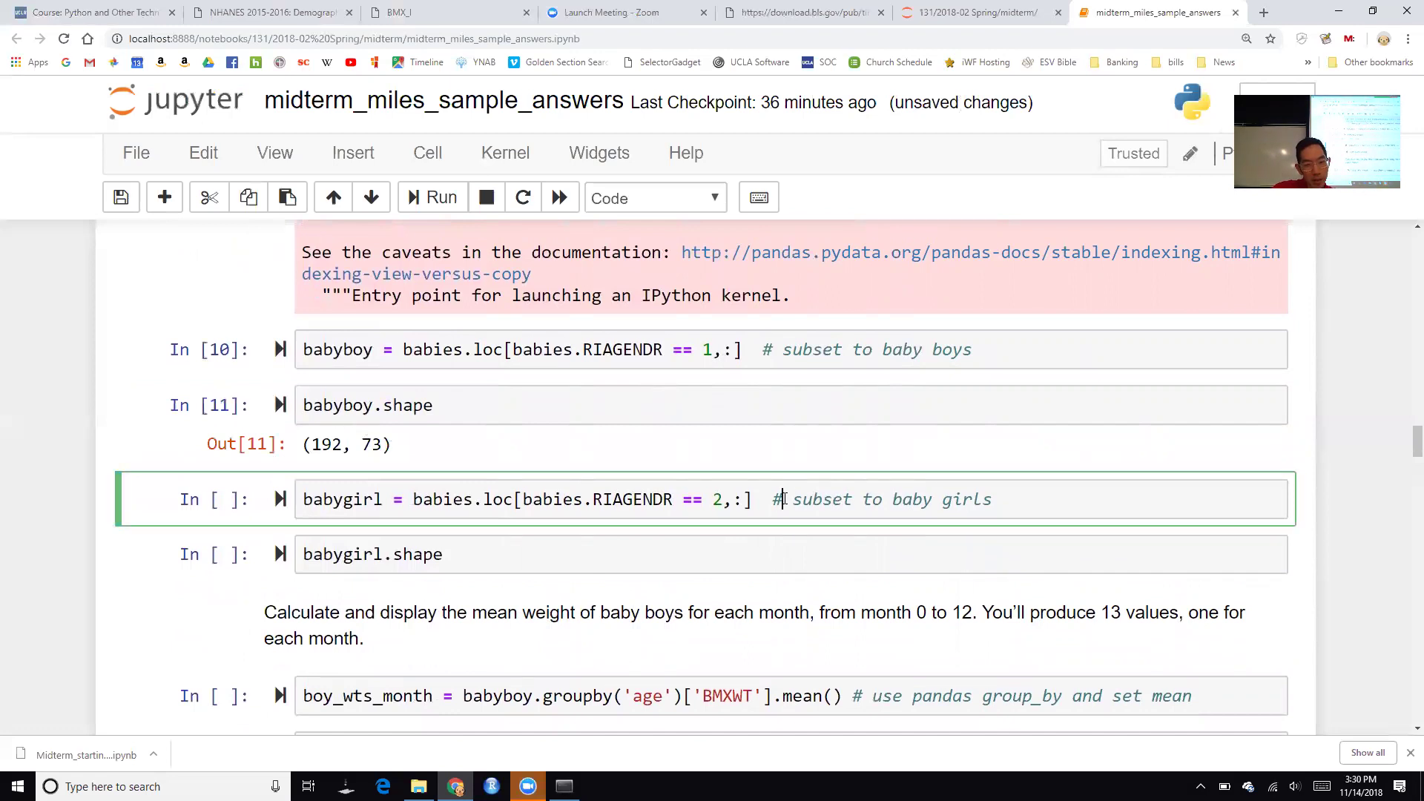
key(shift+Return)
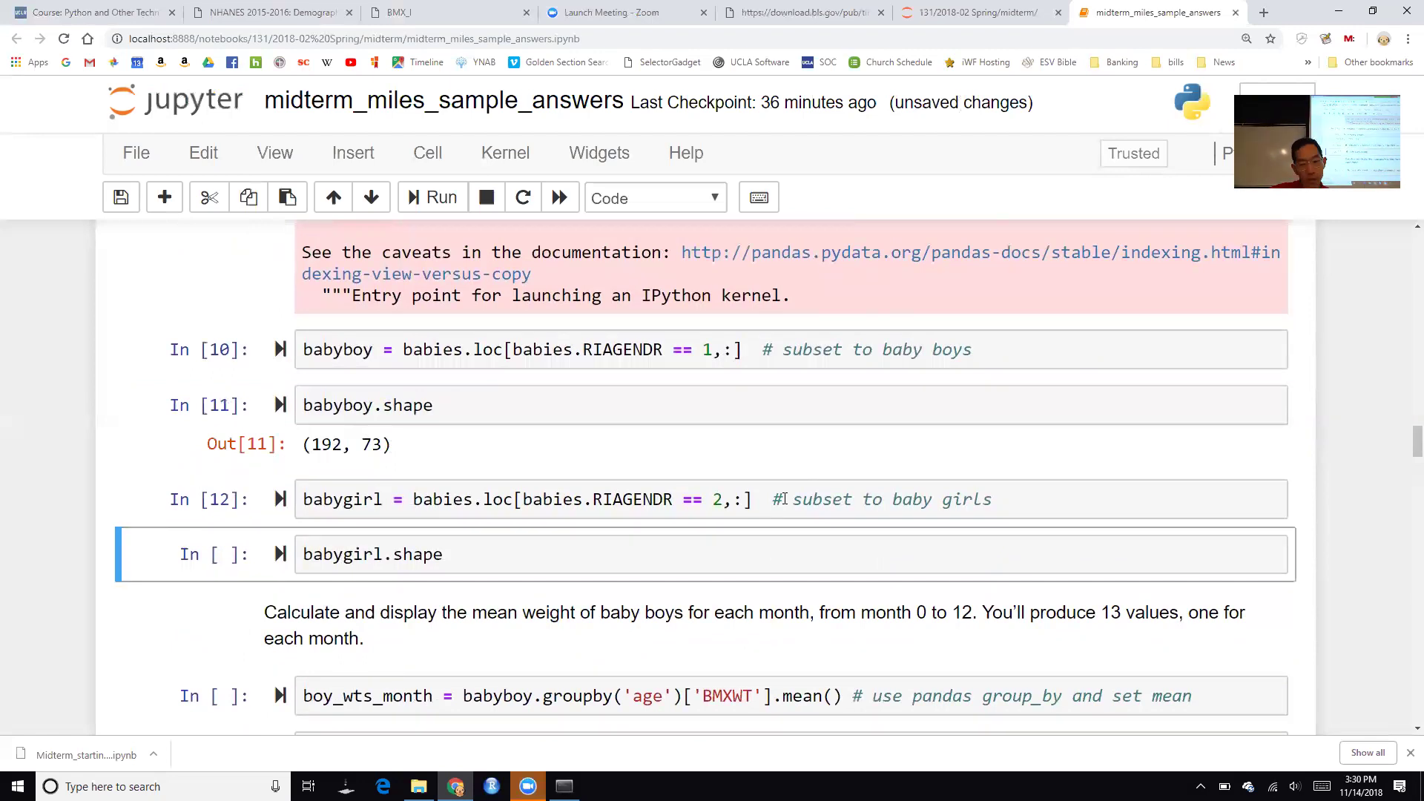
key(shift+Return)
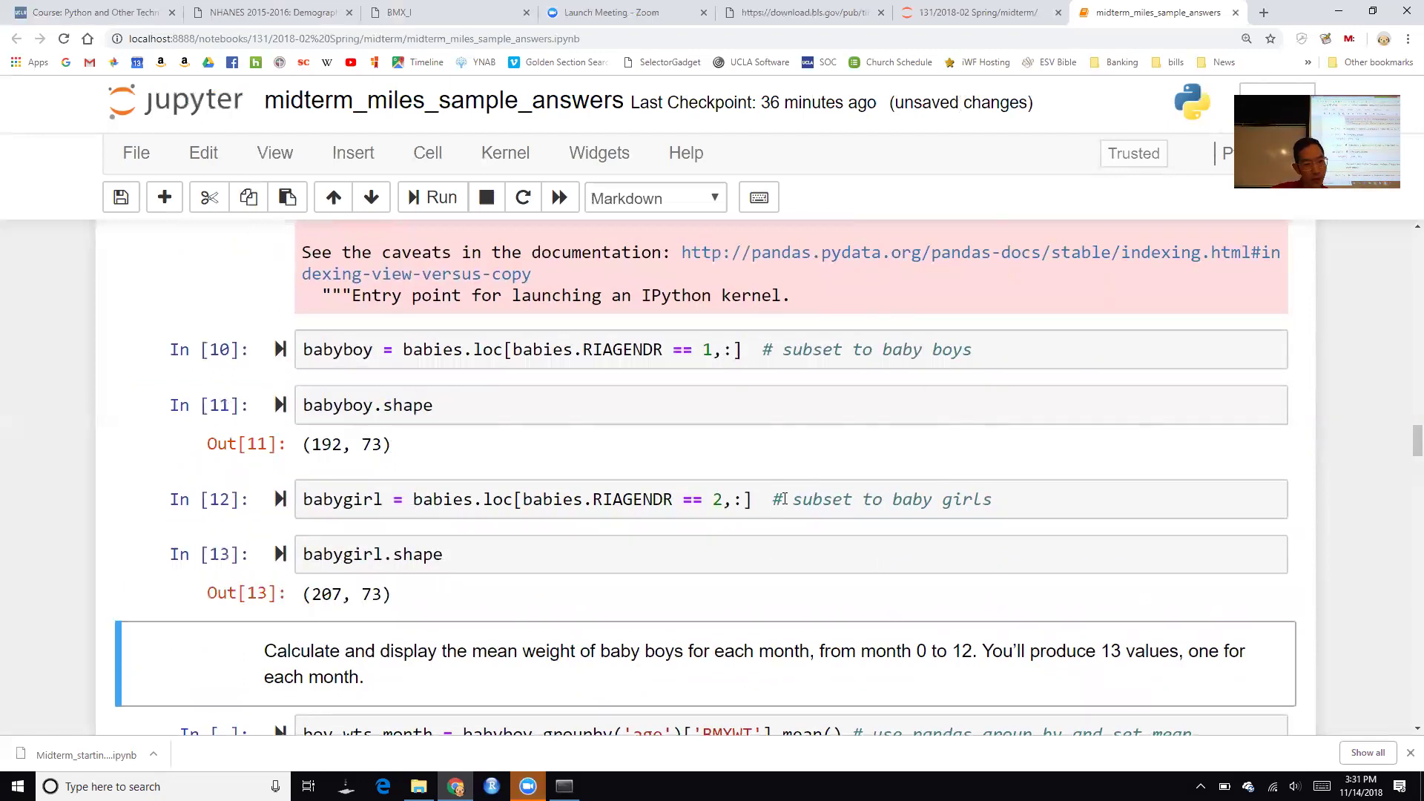
Go back to the cell that creates the age column and highlight the column name age
scroll(784, 499, down, 1)
scroll(784, 499, up, 2)
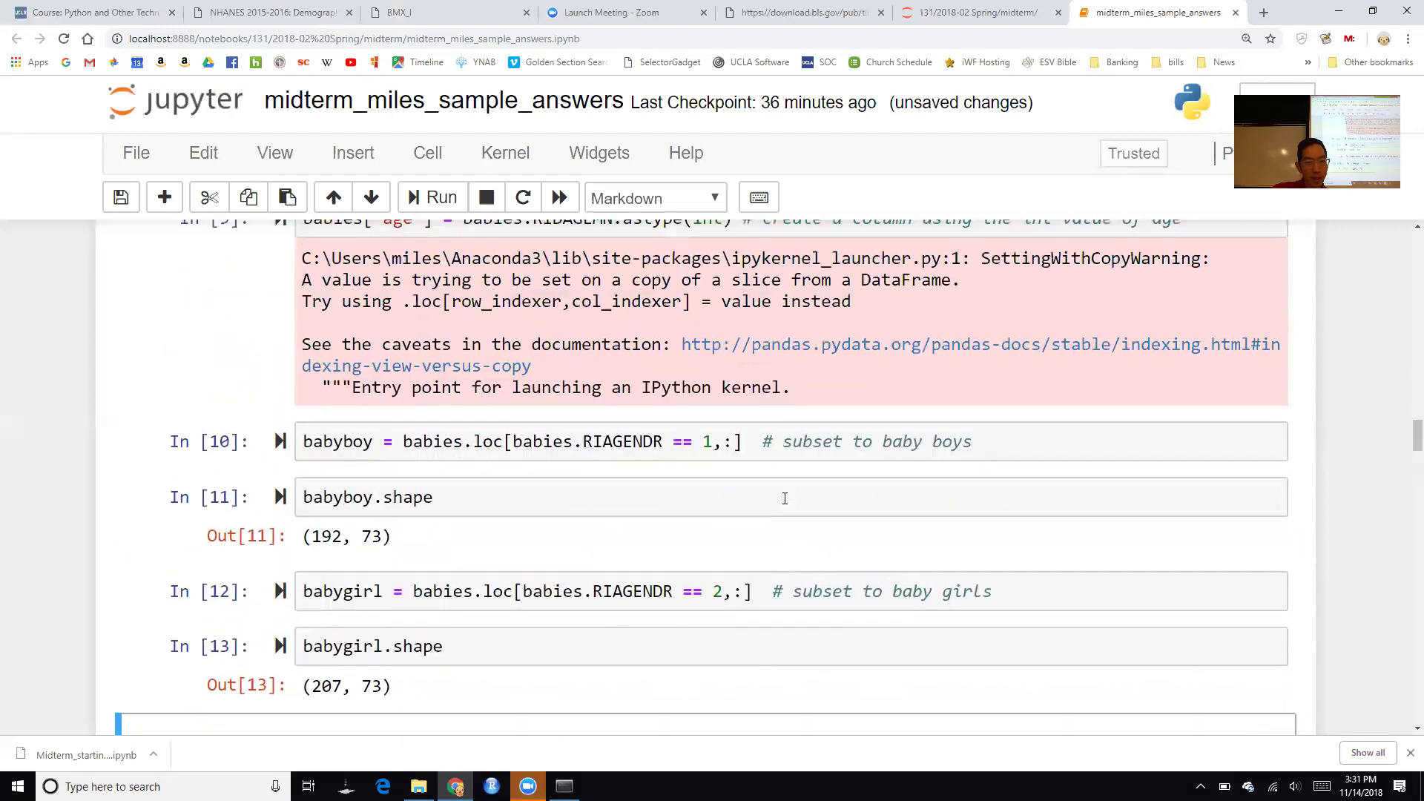
scroll(387, 445, up, 1)
double_click(393, 302)
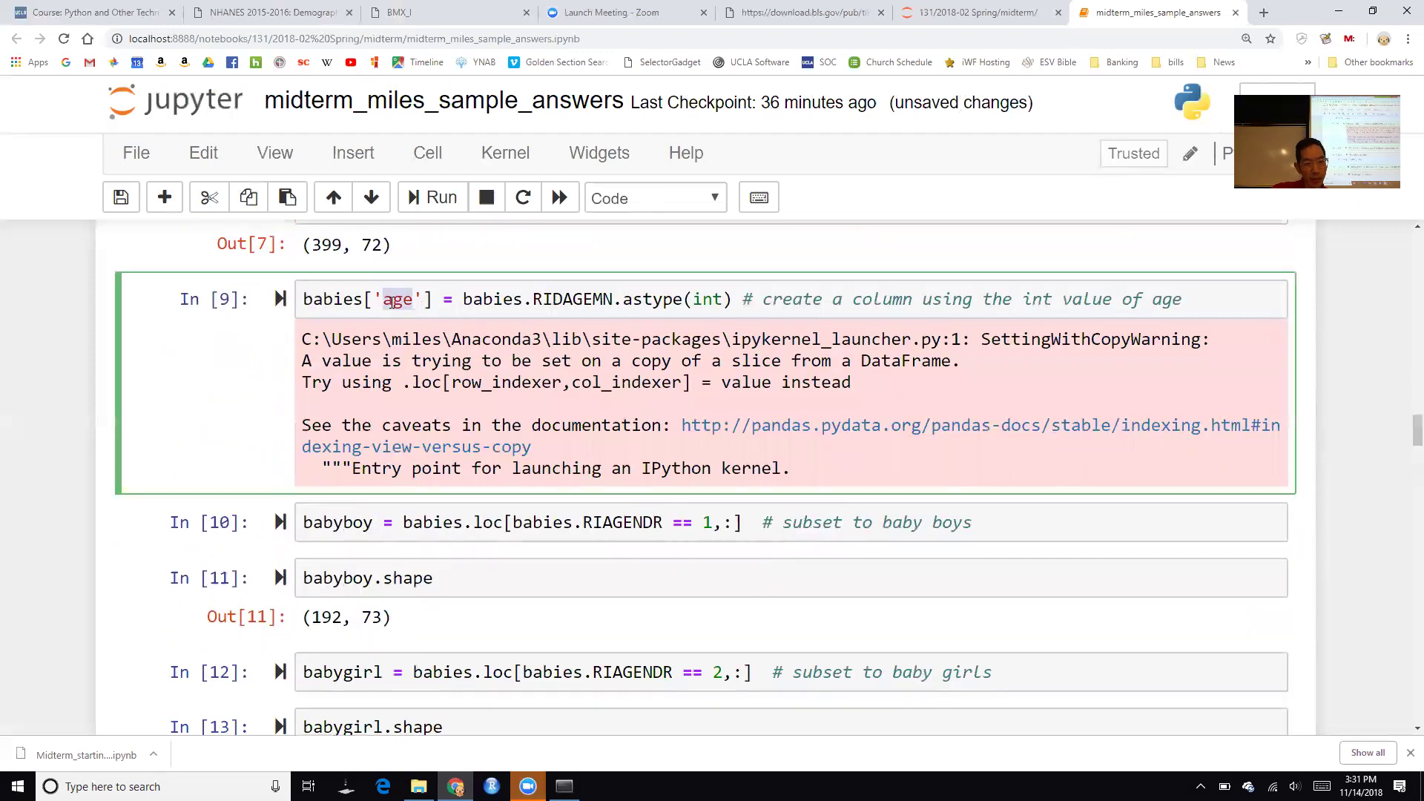
Select and read the question on the mean weight of baby boys for each month from 0 to 12
scroll(415, 519, down, 3)
scroll(438, 488, down, 2)
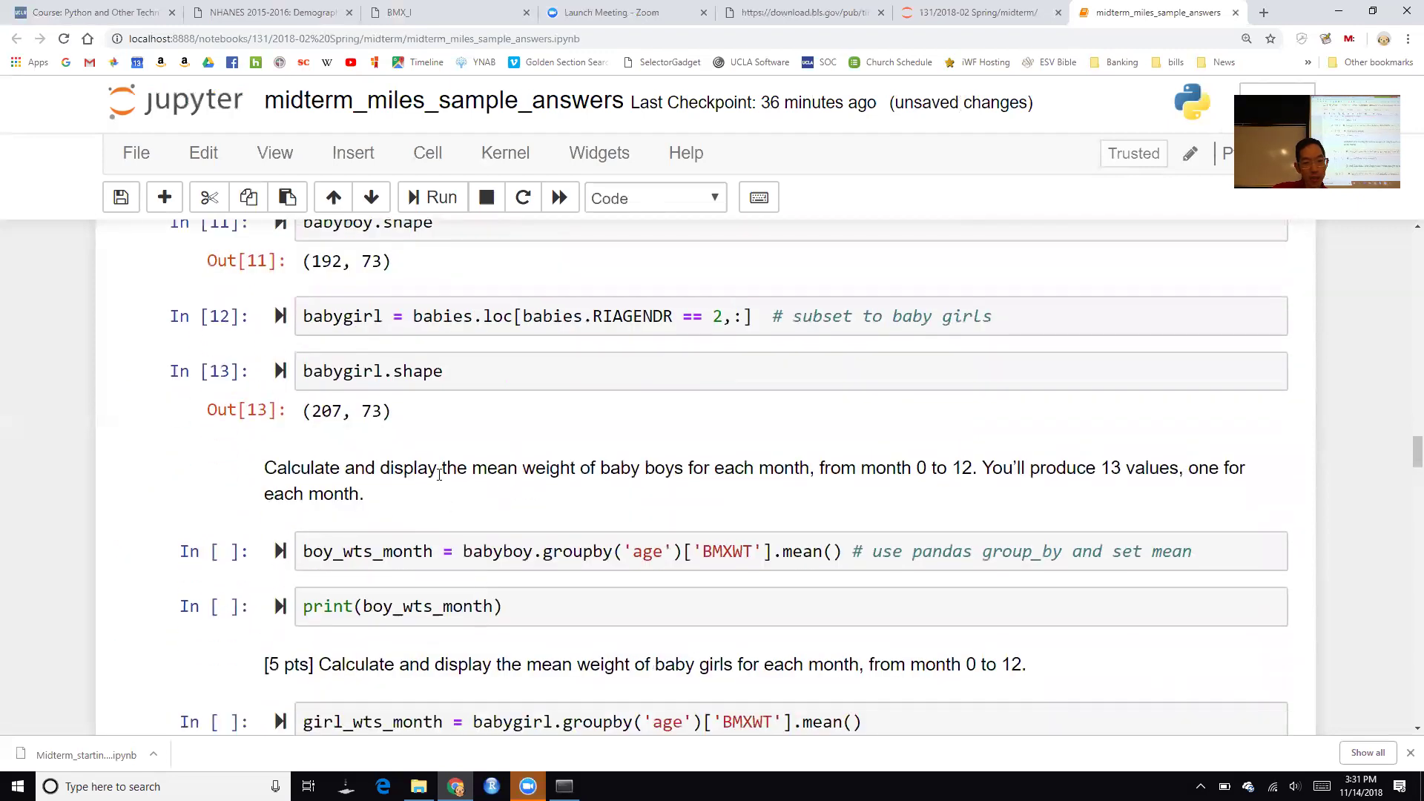
click(437, 487)
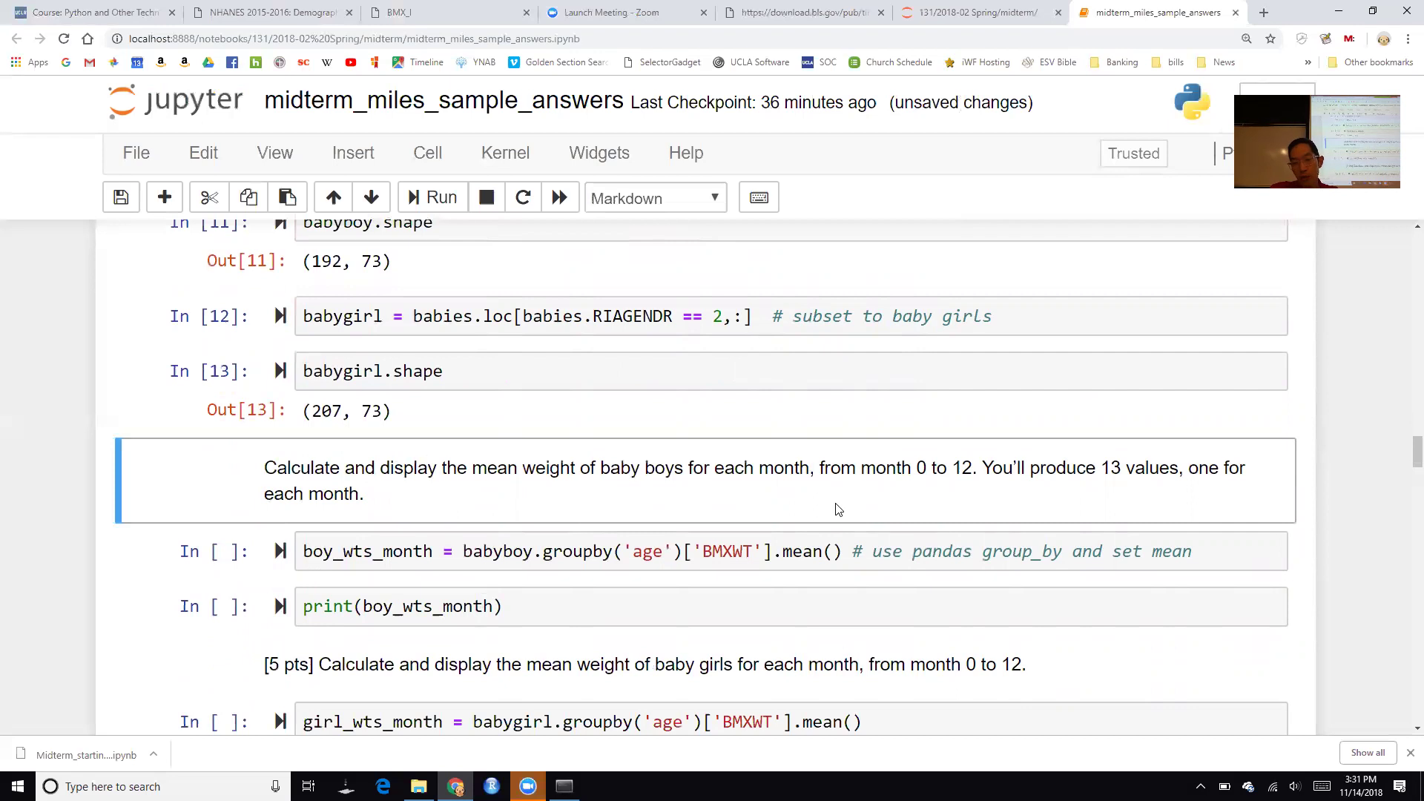
scroll(839, 510, down, 1)
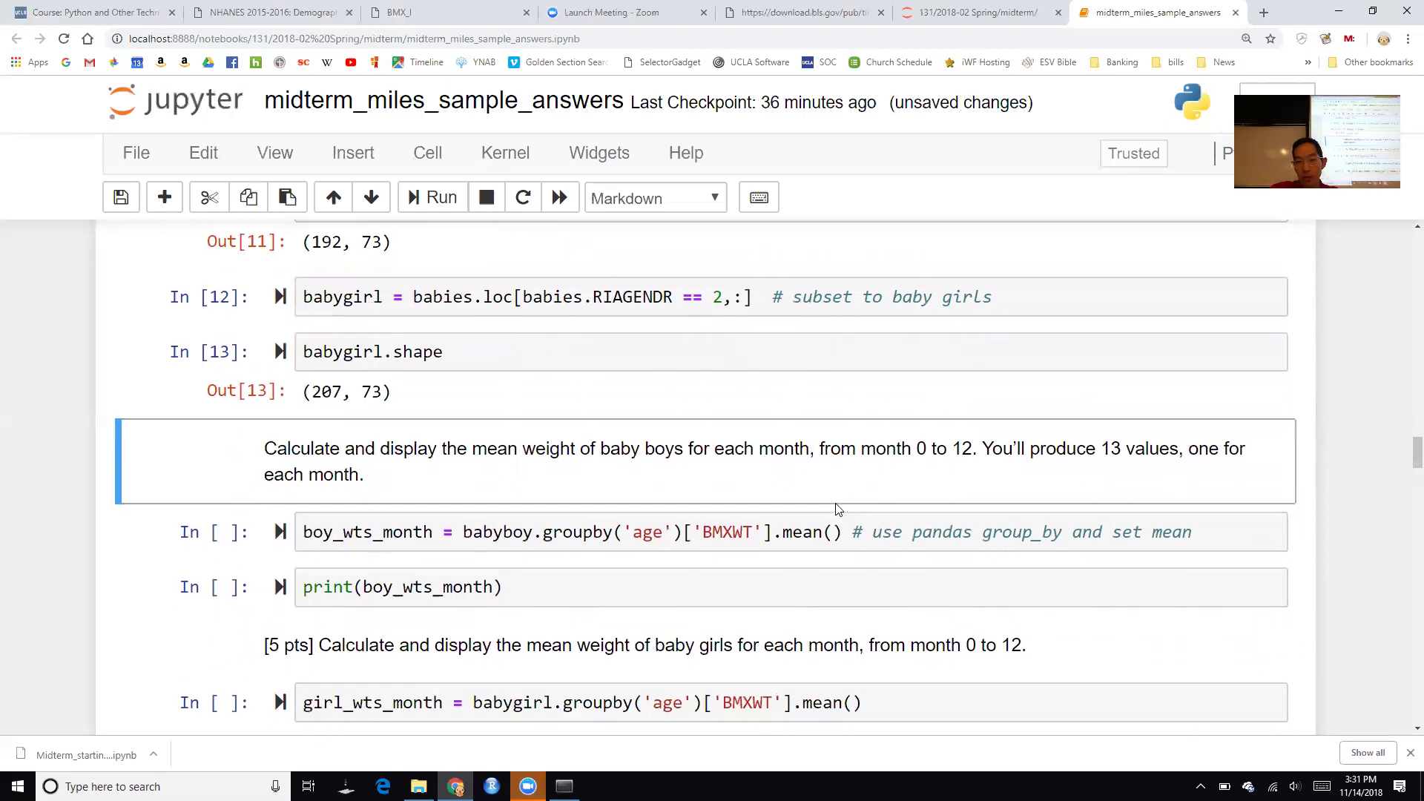
Highlight .groupby('age') after babyboy in the boy_wts_month cell
click(519, 534)
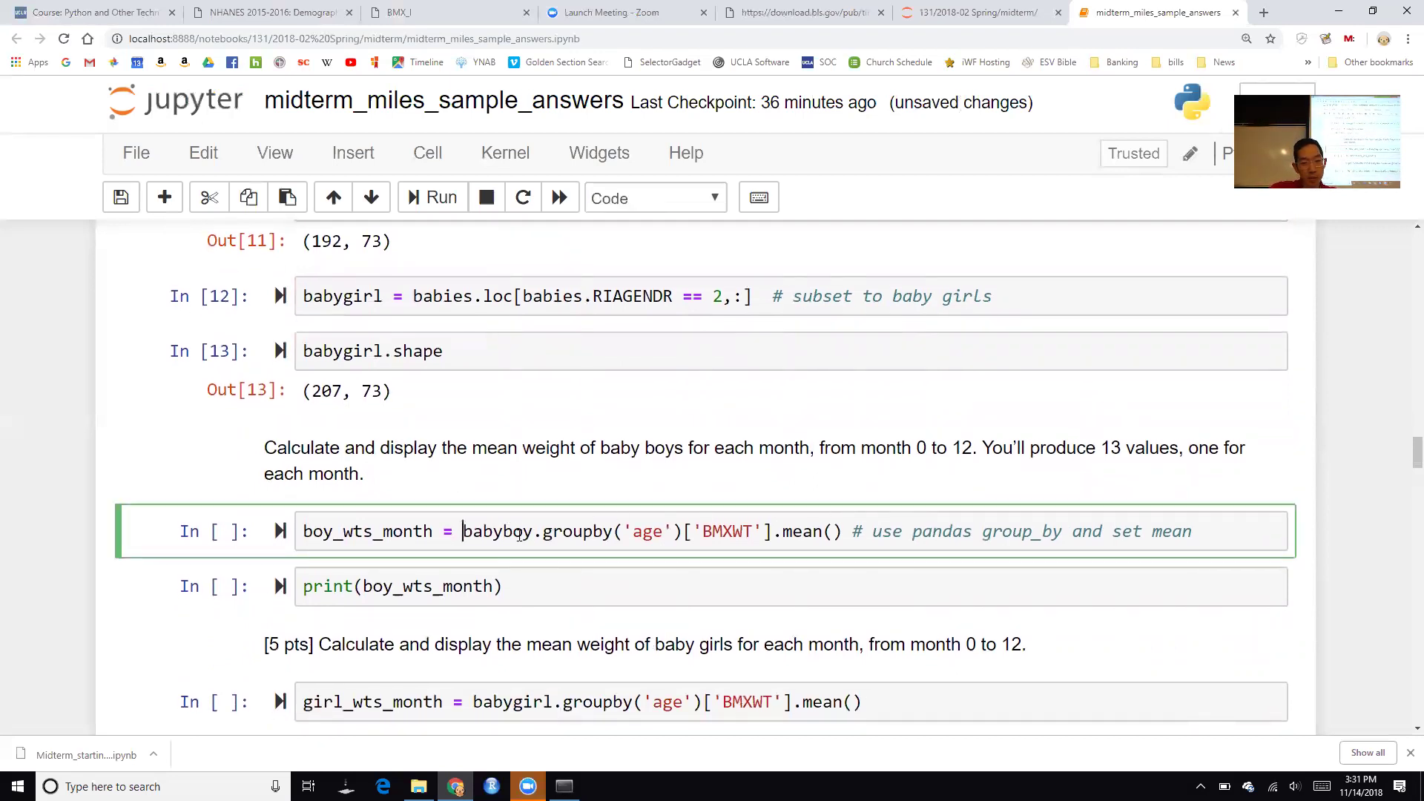
double_click(519, 534)
key(Right)
key(shift+Right)
key(shift+Right)
key(shift+Right)
key(shift+Right)
key(shift+Right)
key(shift+Right)
key(shift+Right)
key(shift+Right)
key(shift+Right)
key(shift+Right)
key(shift+Right)
key(shift+Right)
key(shift+Right)
key(shift+Right)
key(shift+Right)
key(shift+Right)
key(shift+Right)
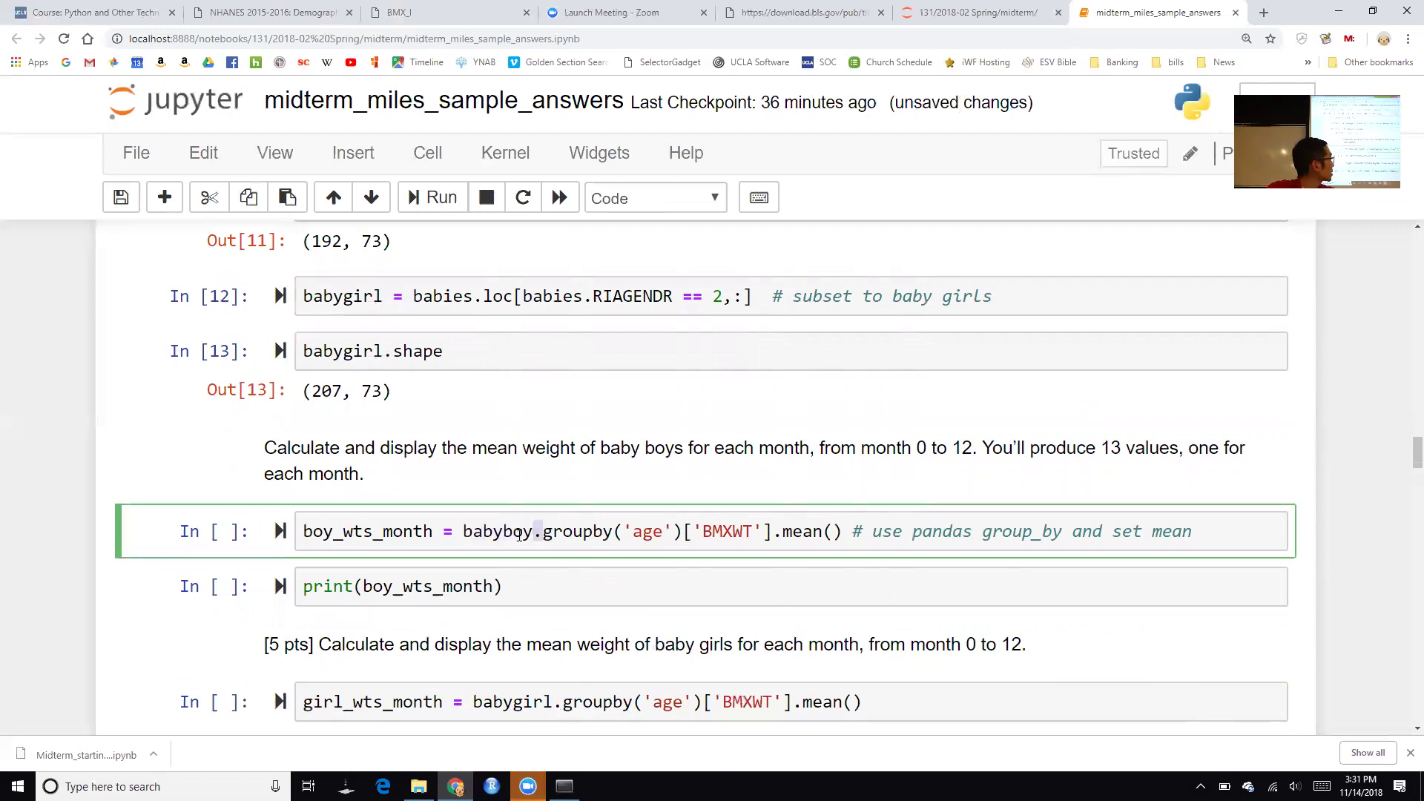
key(shift+Left)
key(shift+Left)
key(shift+Left)
key(shift+Left)
key(shift+Right)
key(shift+Right)
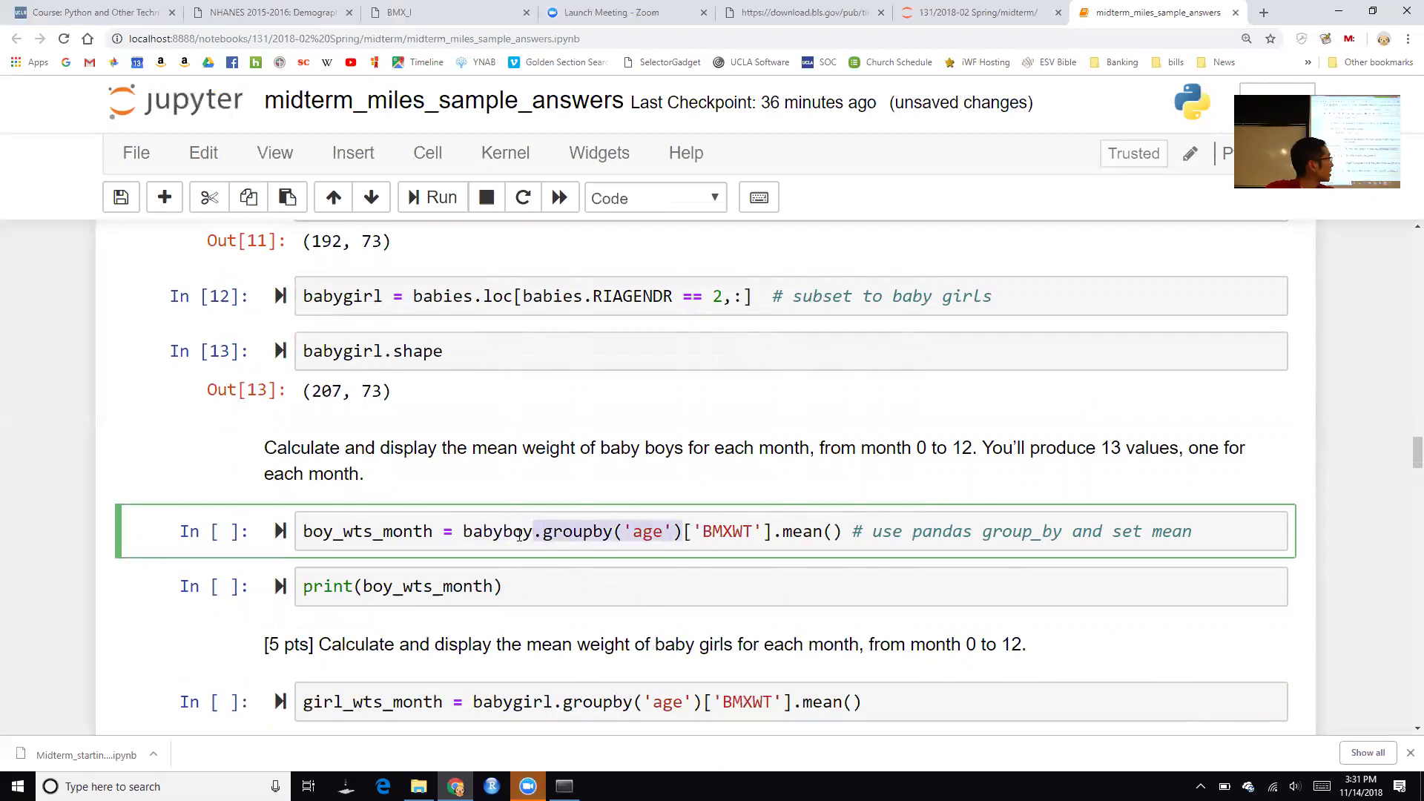
key(Right)
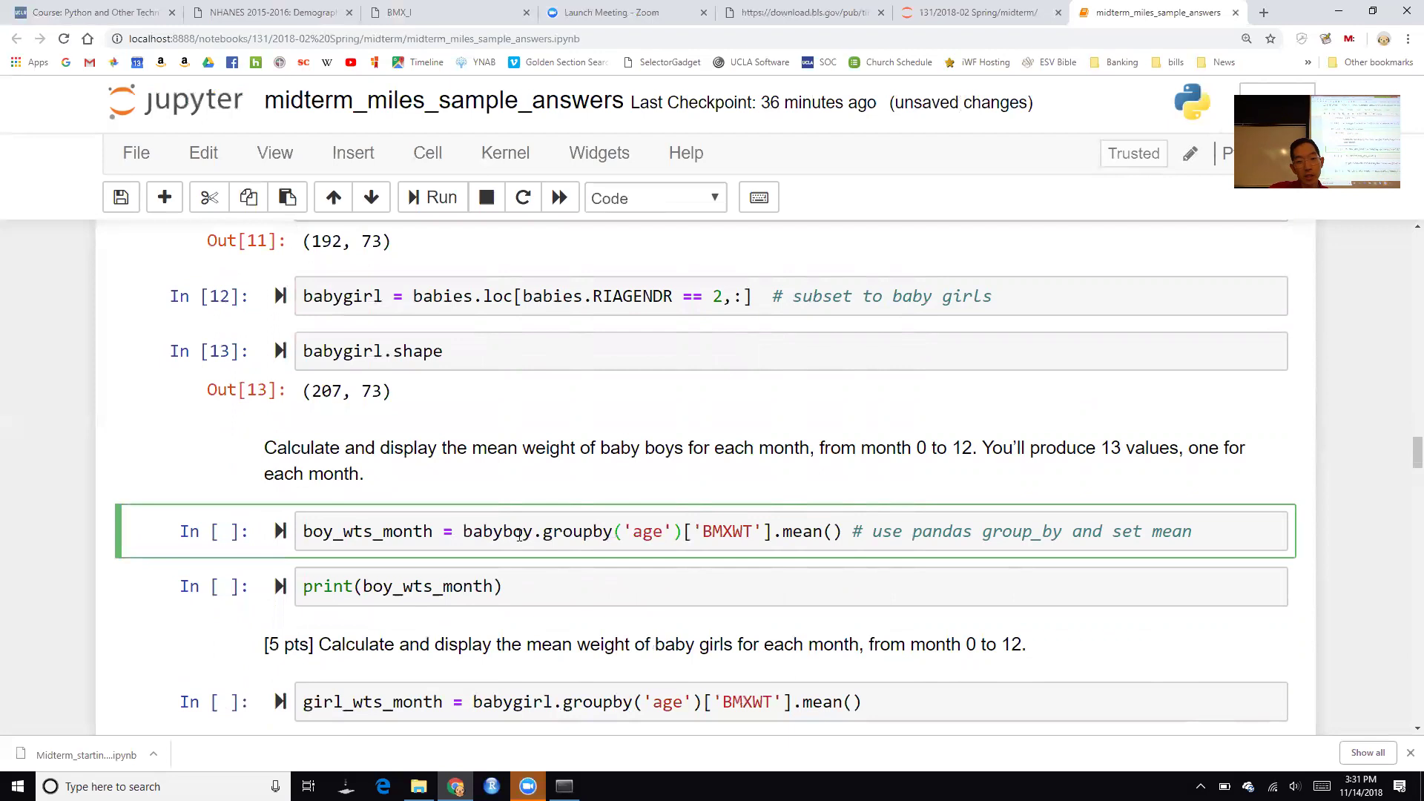
Highlight the column selection ['BMXWT'] in the boy_wts_month cell
key(Right)
key(shift+Right)
key(shift+Right)
key(shift+Right)
key(shift+Right)
key(shift+Right)
key(shift+Right)
key(shift+Right)
key(shift+Left)
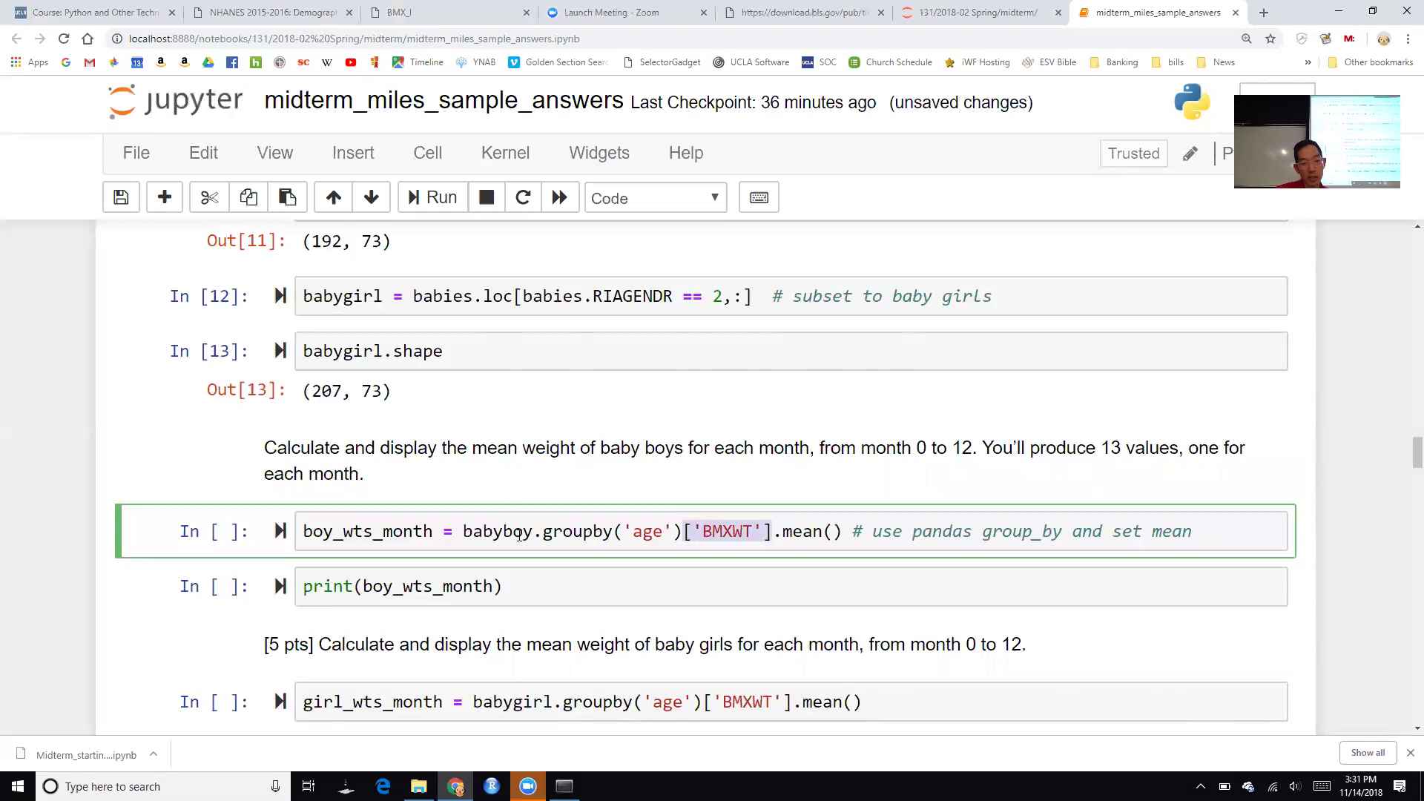
Move the text cursor past the .mean() call in the boy_wts_month cell, clearing the highlight
key(Right)
key(Right)
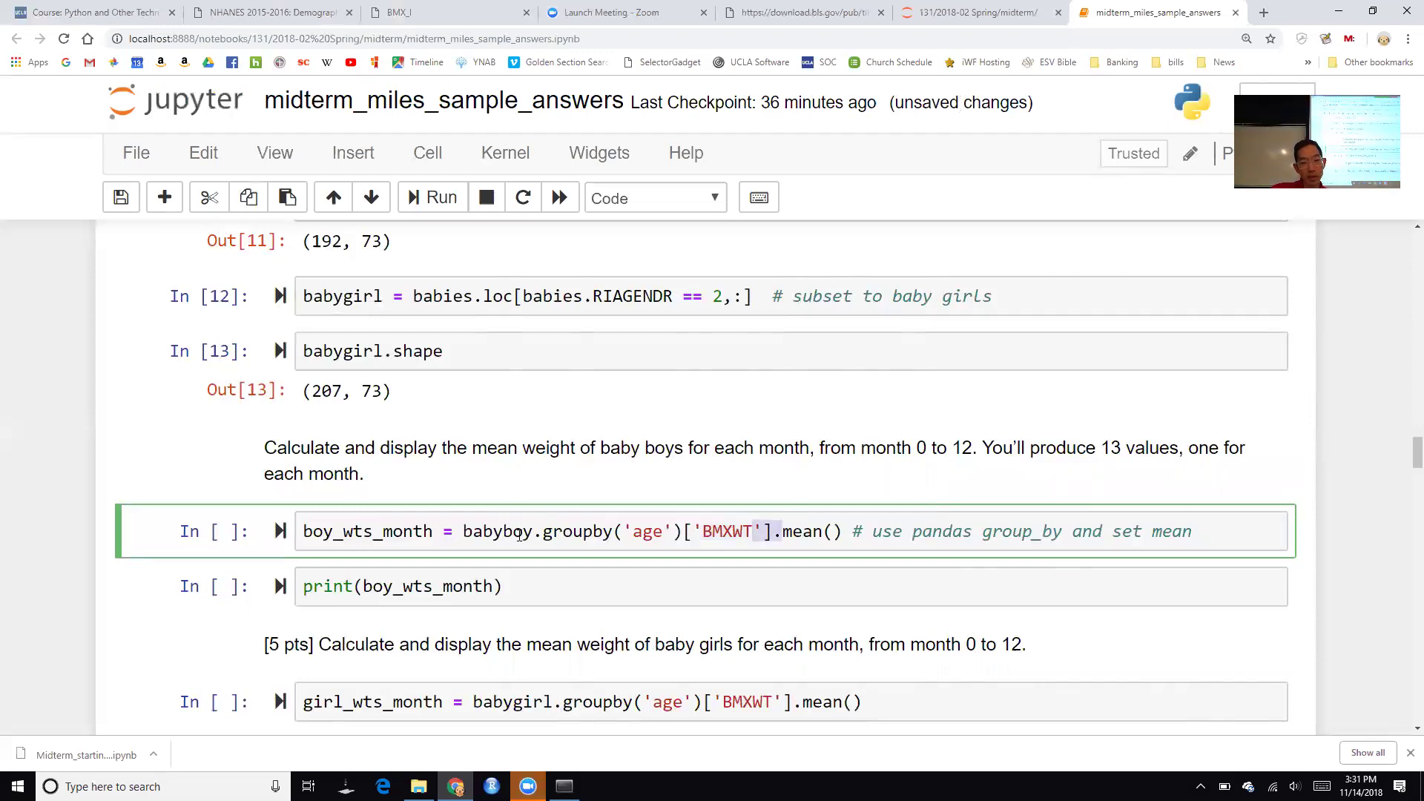
key(Right)
key(Right)
key(Right)
key(Right)
key(Right)
key(Right)
key(Right)
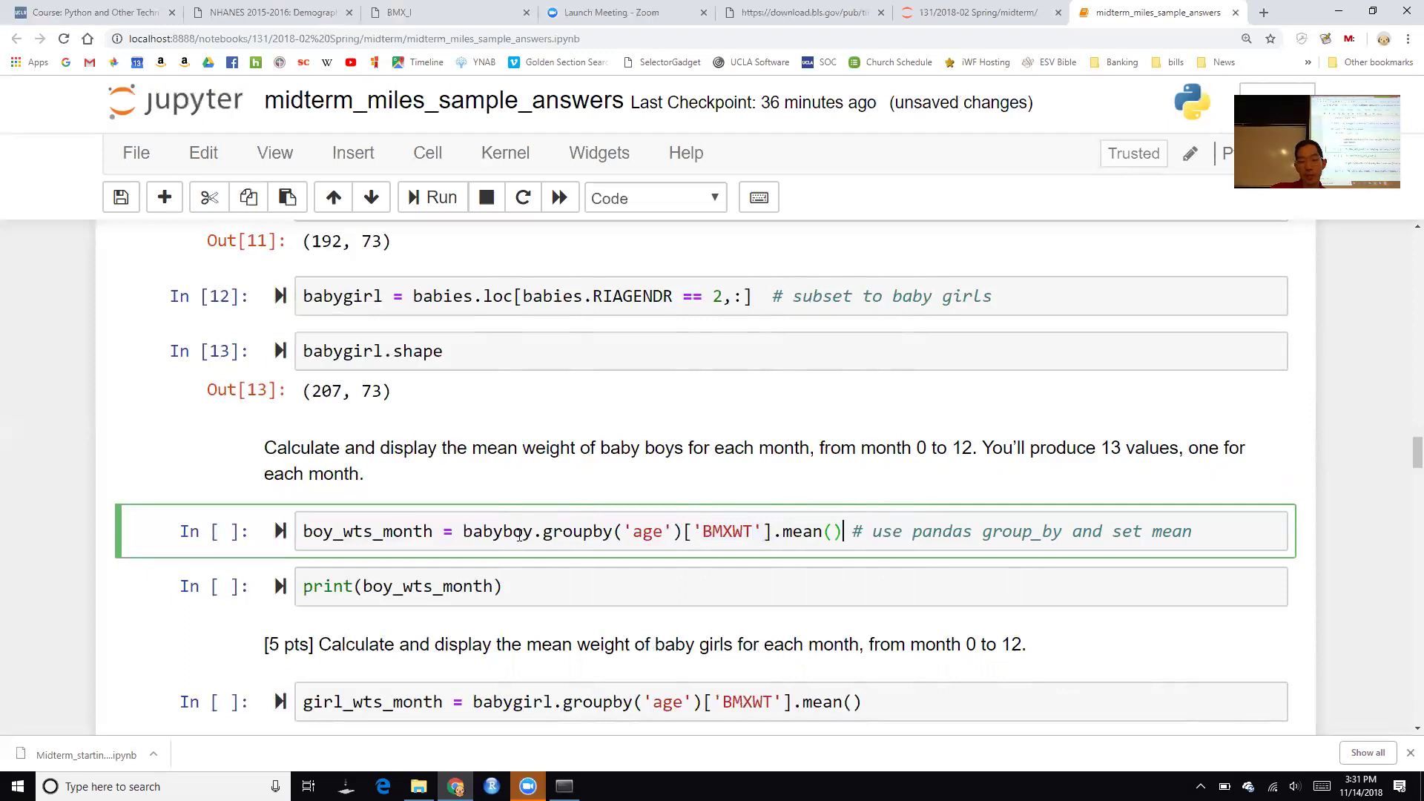
Run the boy_wts_month groupby cell and print the mean weight of baby boys for each month
key(ctrl+Return)
key(Down)
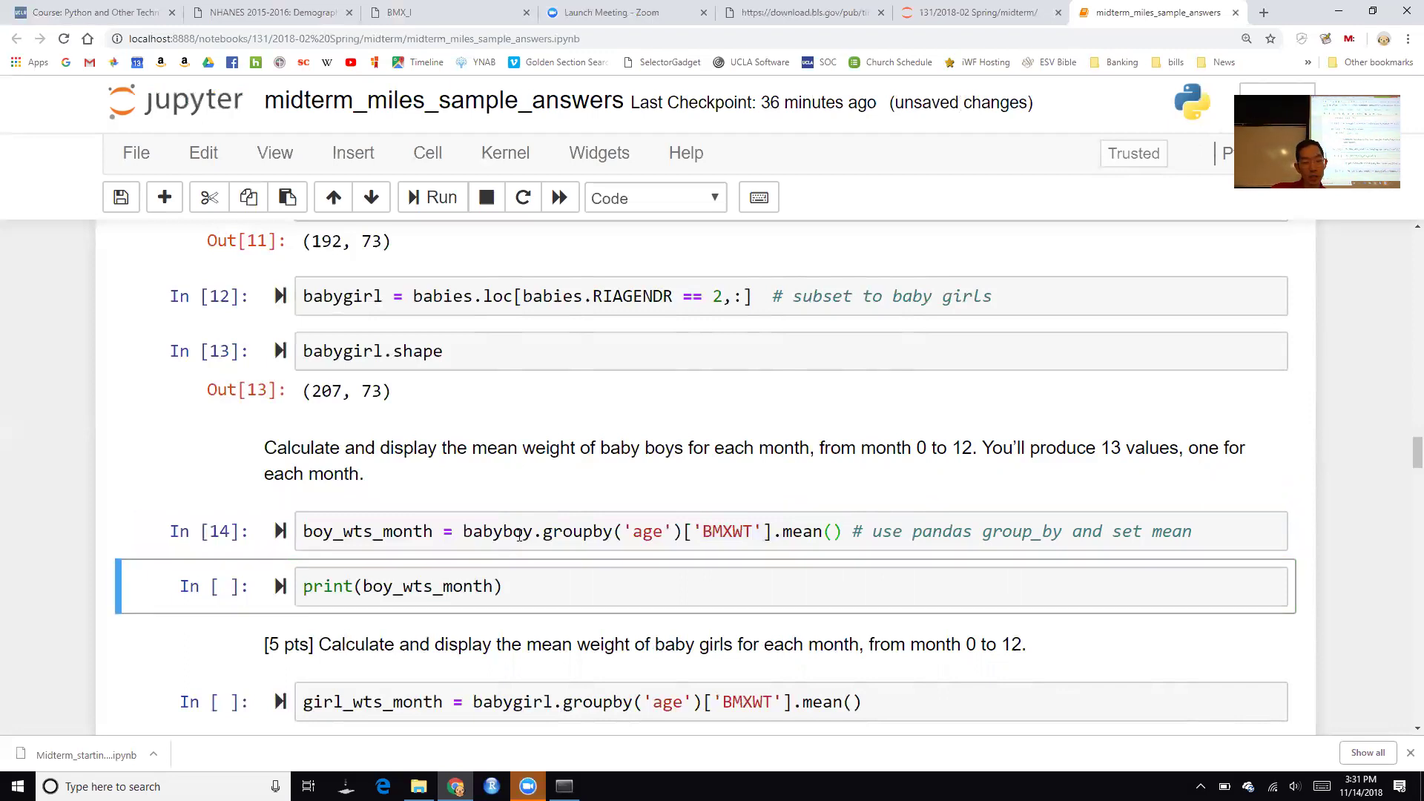
key(shift+Return)
scroll(519, 534, down, 4)
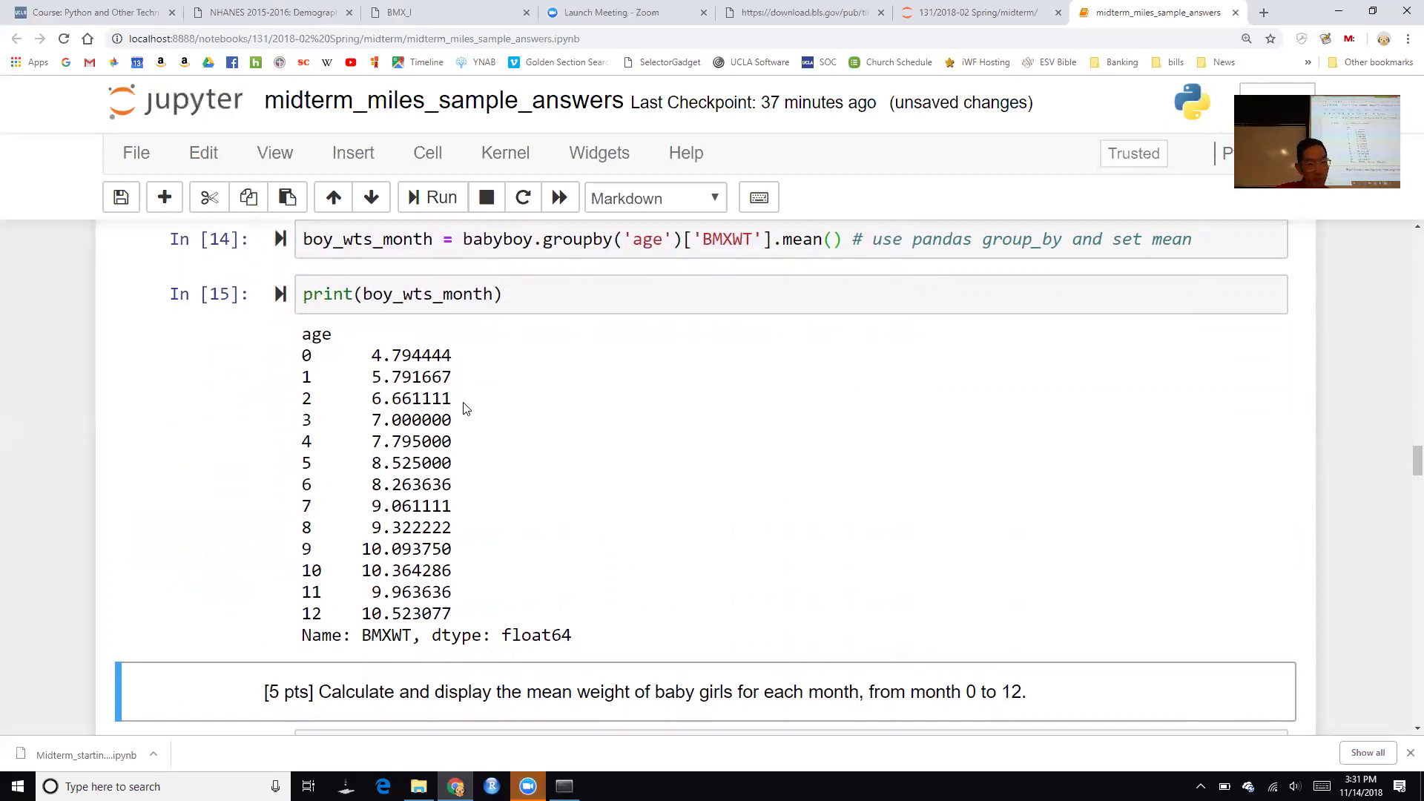
scroll(466, 408, up, 1)
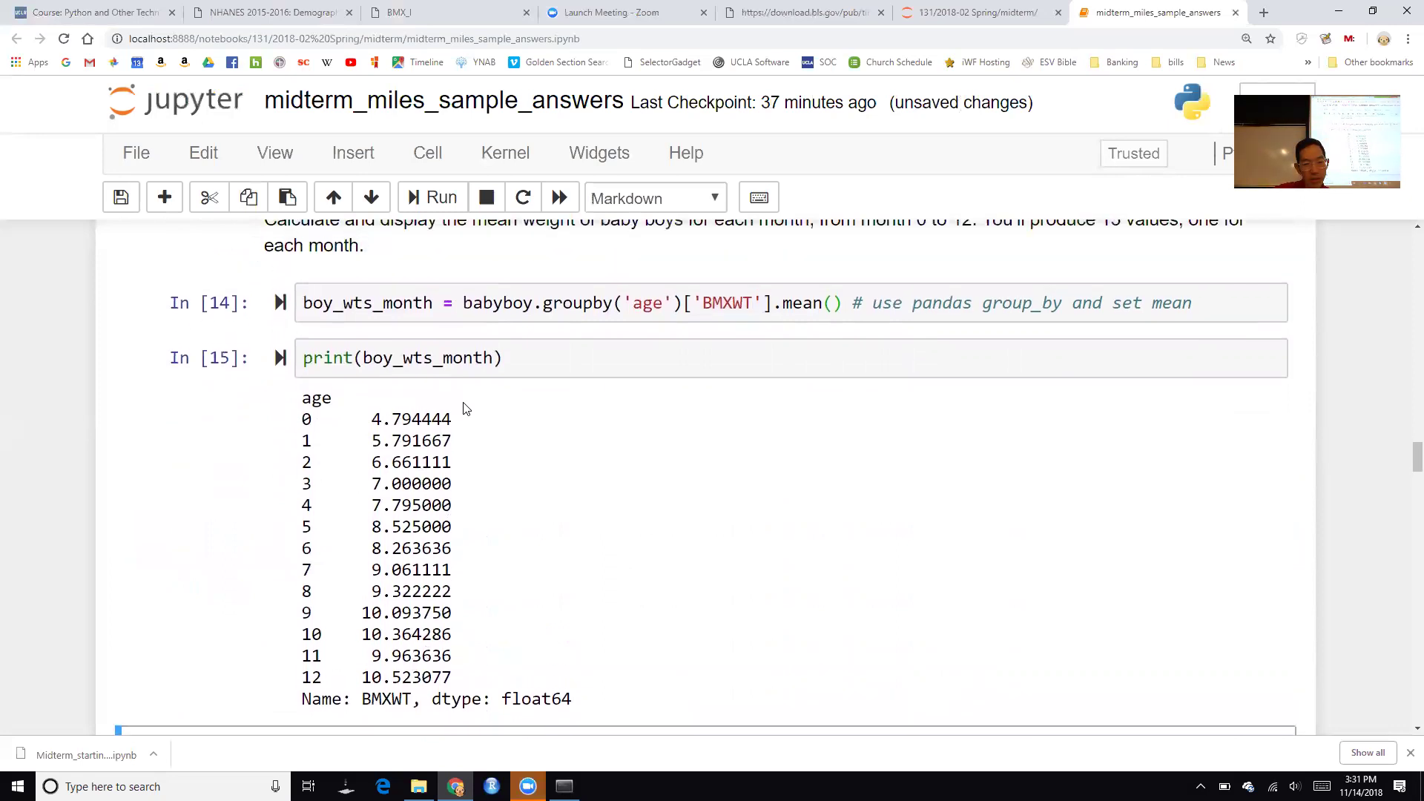
scroll(461, 407, up, 1)
scroll(461, 407, down, 1)
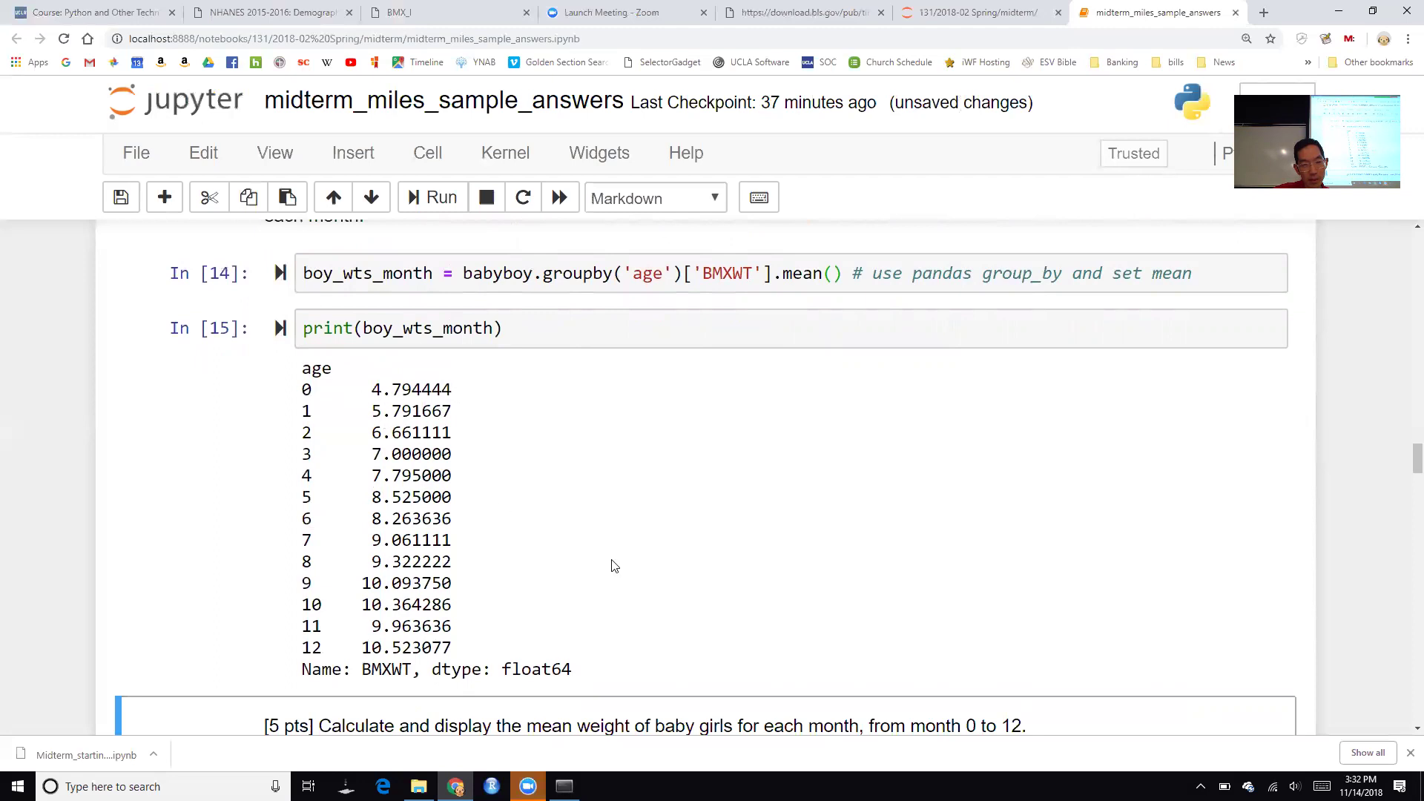
scroll(612, 566, down, 3)
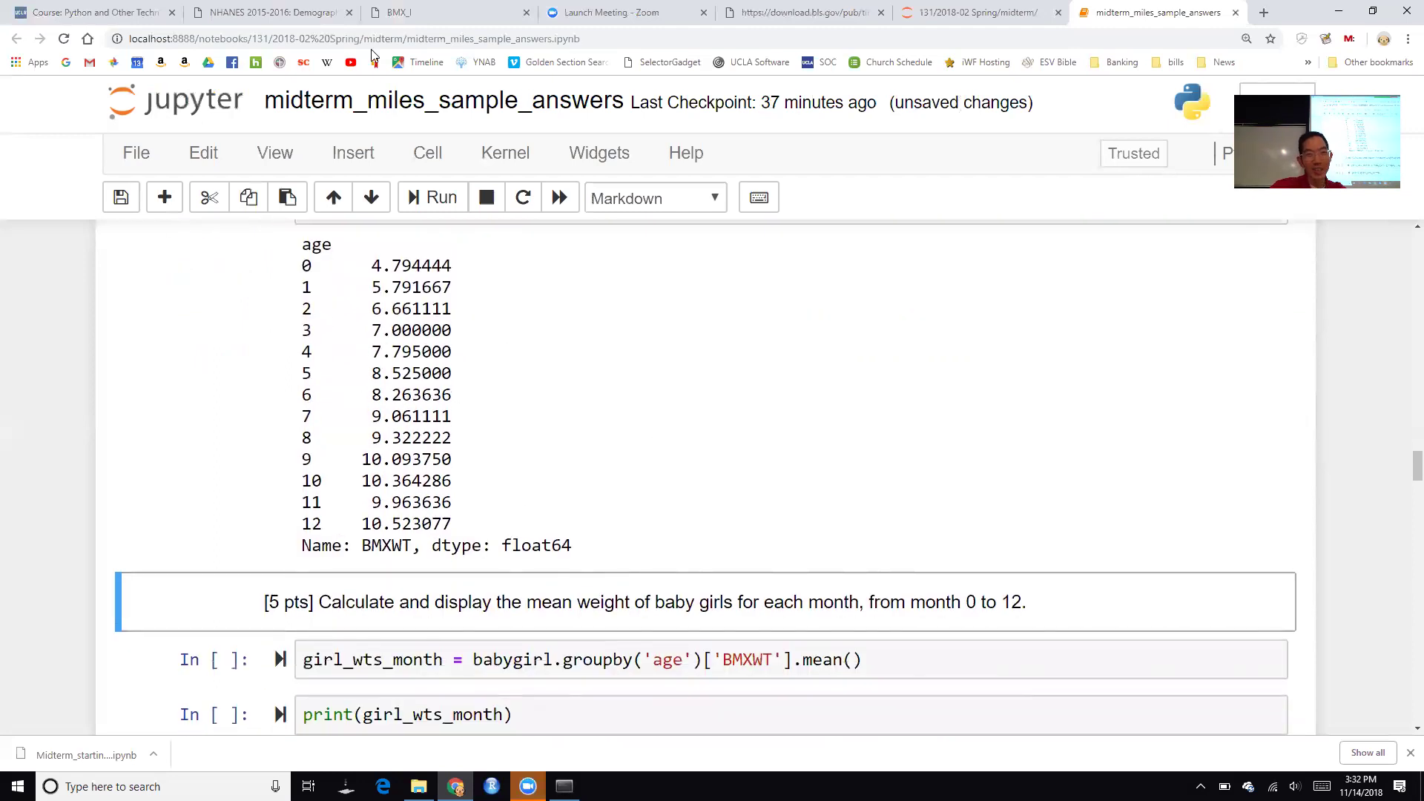
Search the BMX_I codebook page for "weight", view the BMXWT - Weight (kg) entry, and return to the midterm_miles_sample_answers notebook
click(407, 12)
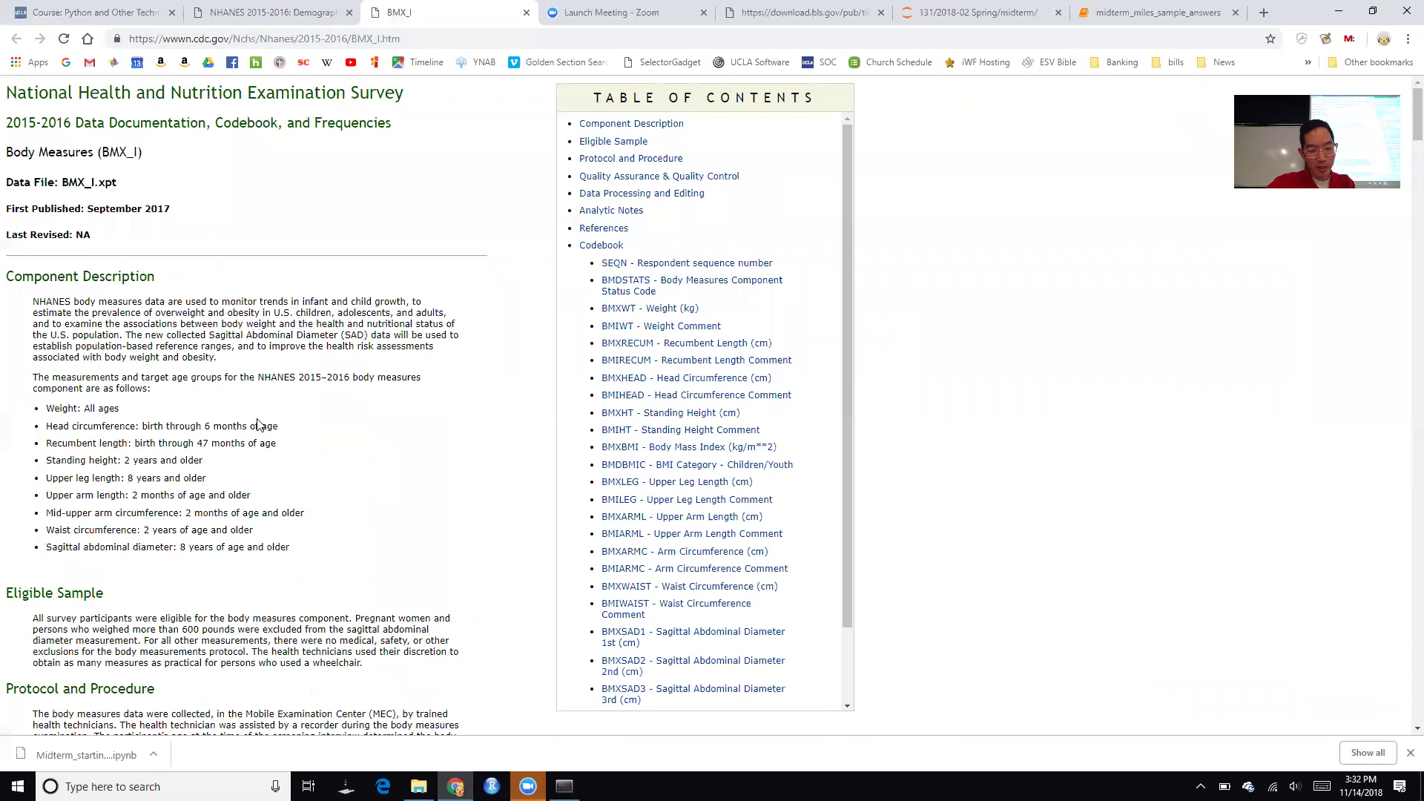
key(ctrl+f)
text(weight)
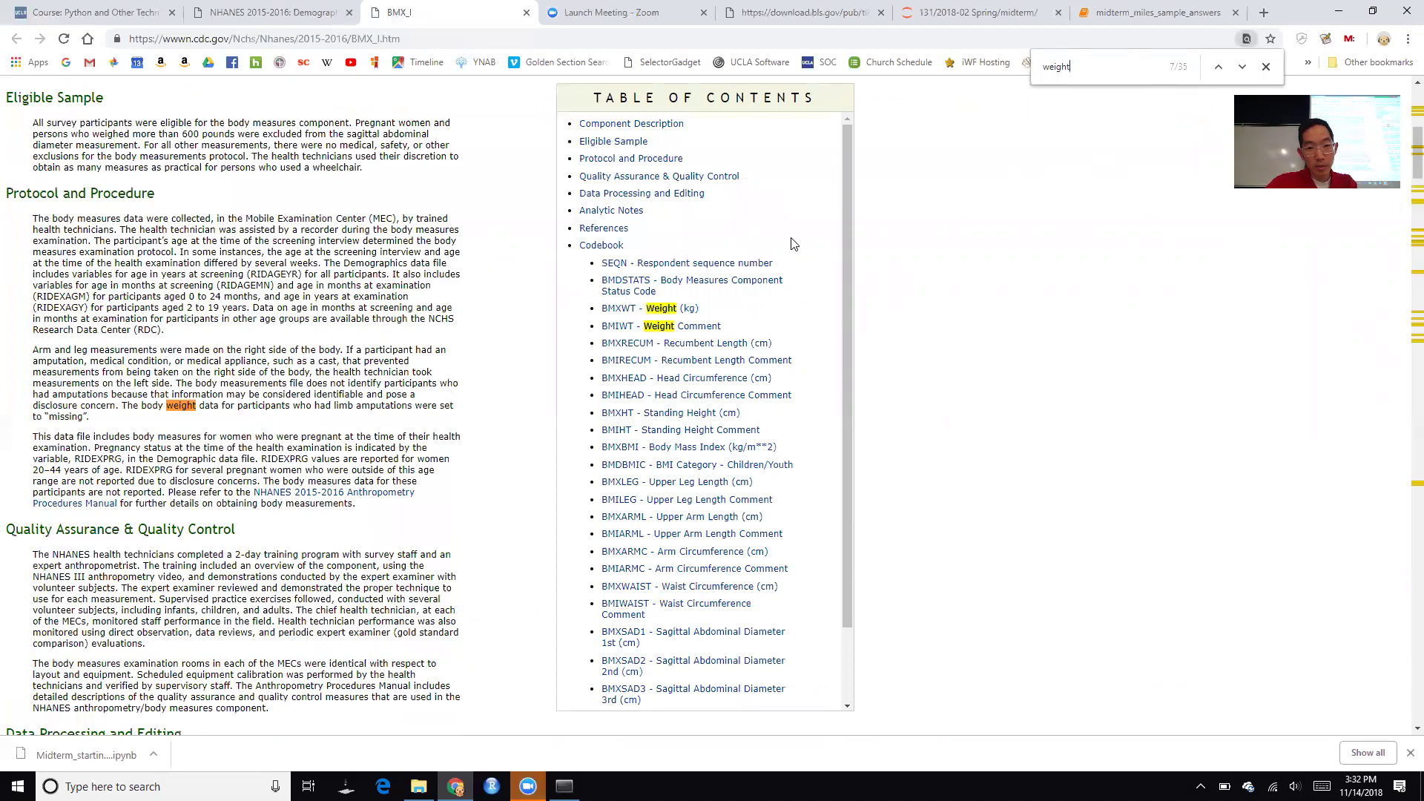
click(668, 310)
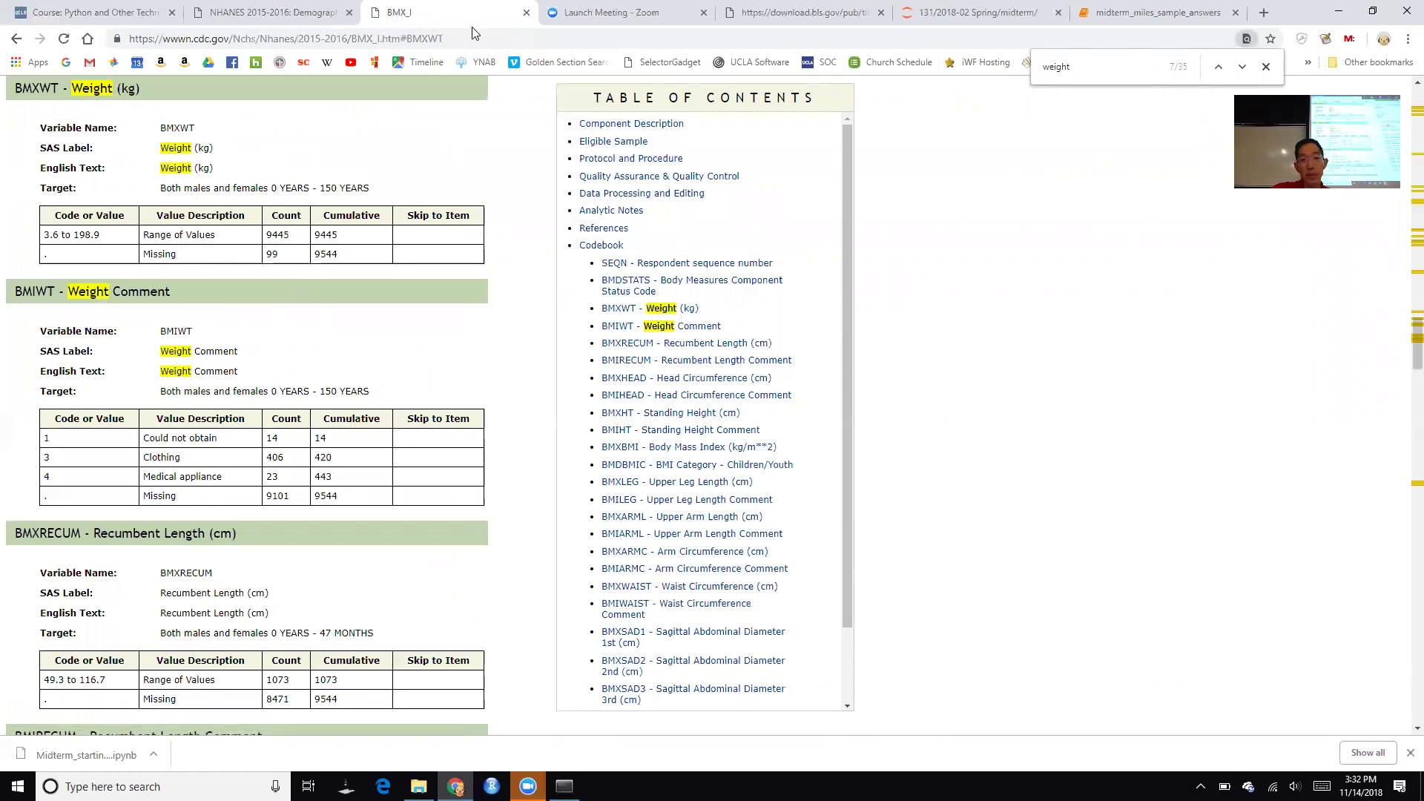
key(ctrl+9)
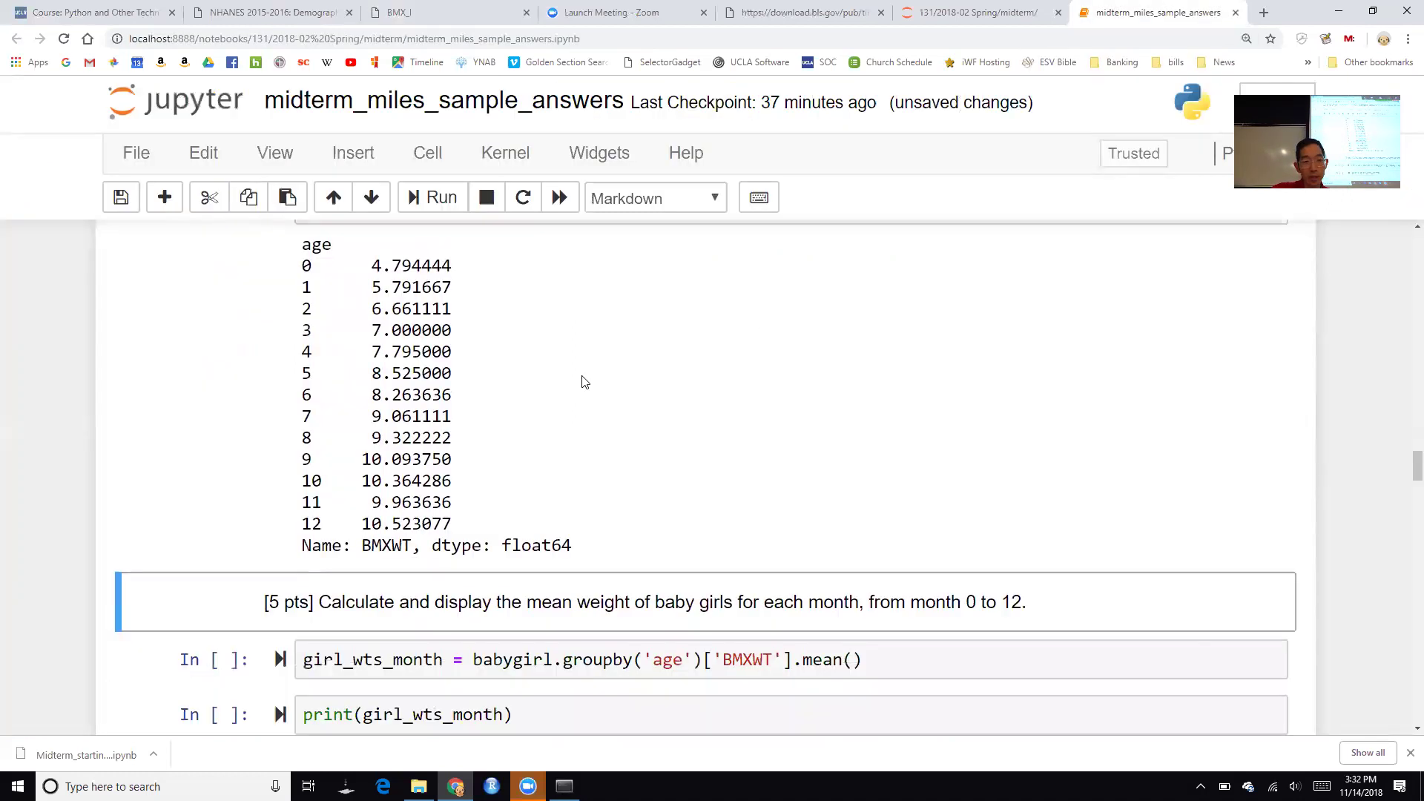
Run the girl_wts_month groupby cell and print the mean weight of baby girls for each month
scroll(580, 495, down, 2)
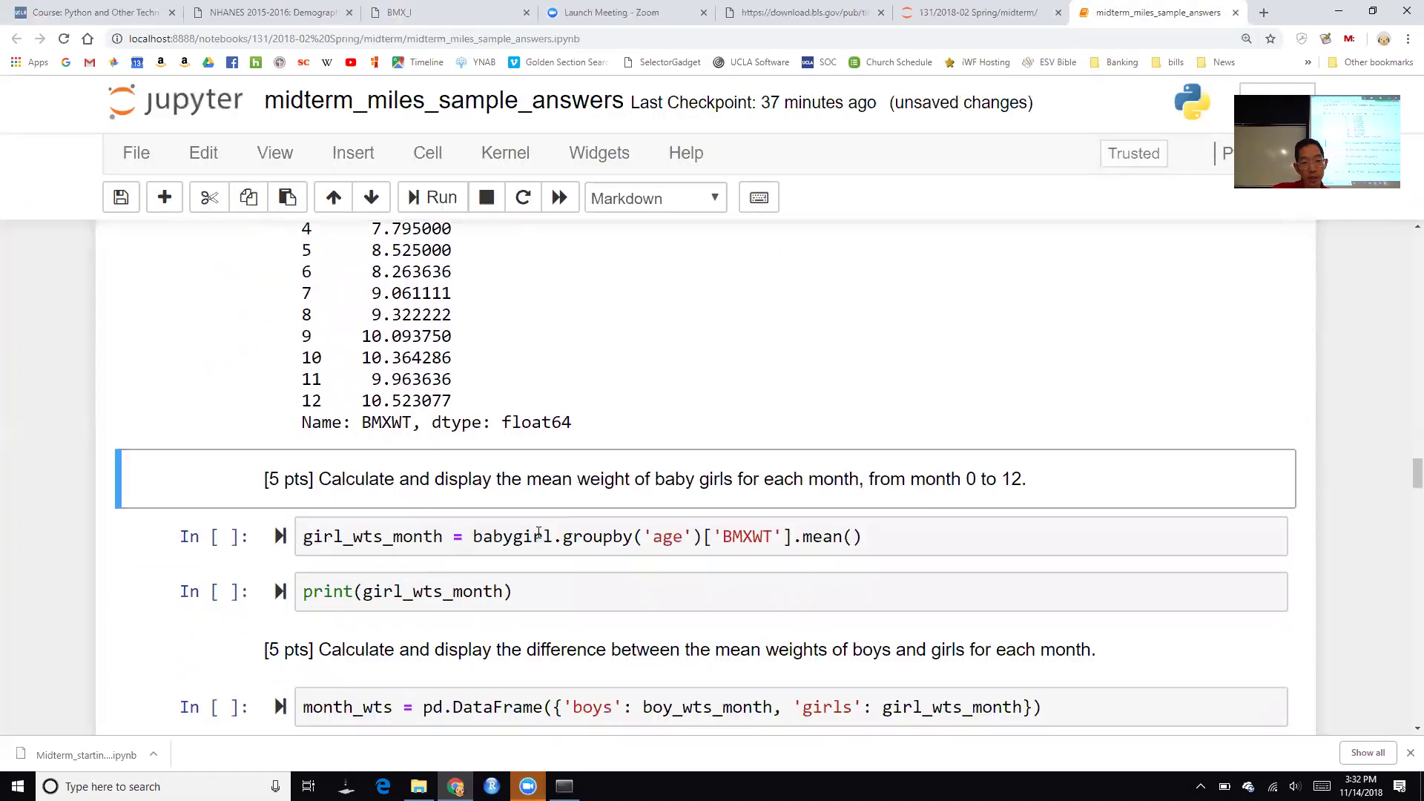
click(558, 546)
click(554, 540)
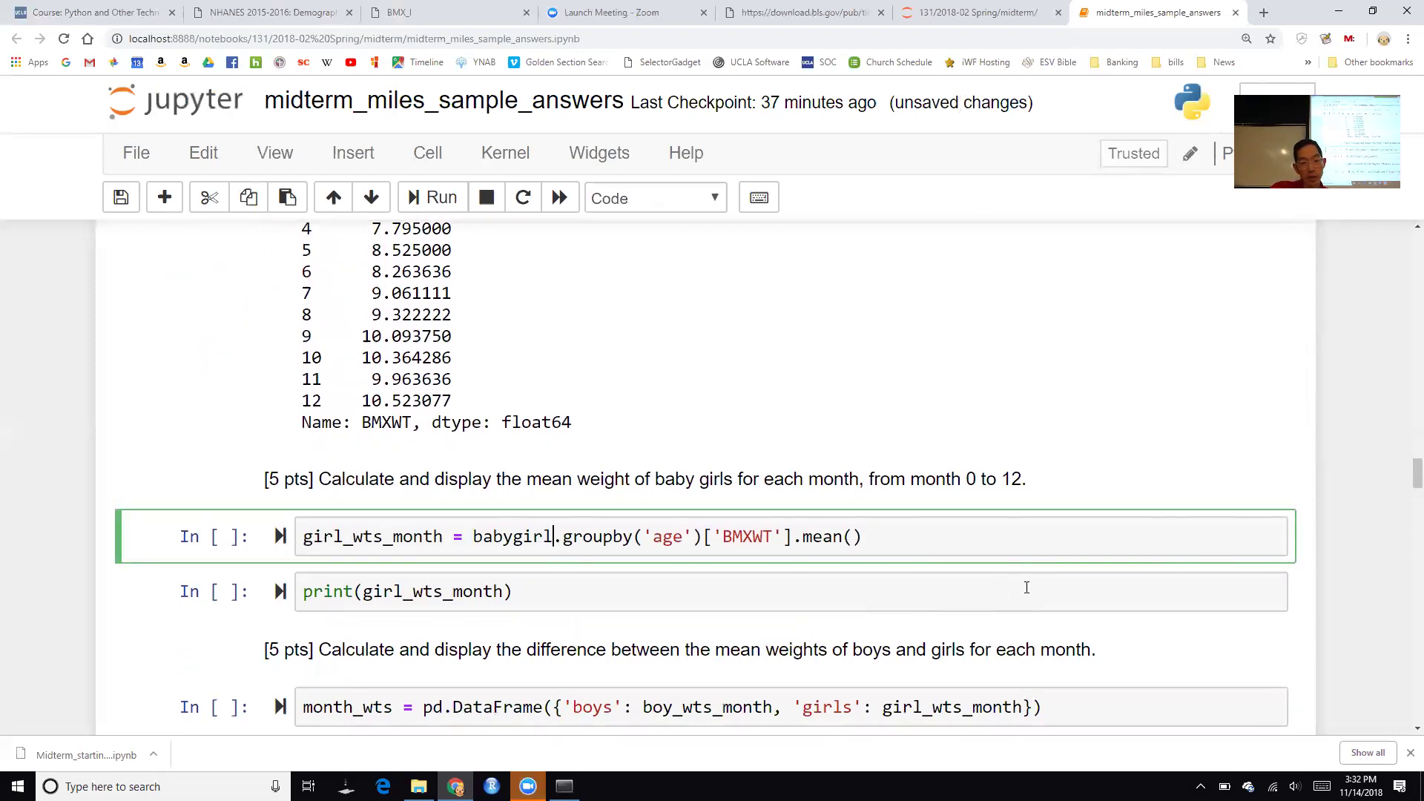
key(Right)
key(Right)
key(Right)
key(Right)
key(Right)
key(Right)
key(Right)
key(Right)
key(Right)
key(shift+Return)
key(shift+Return)
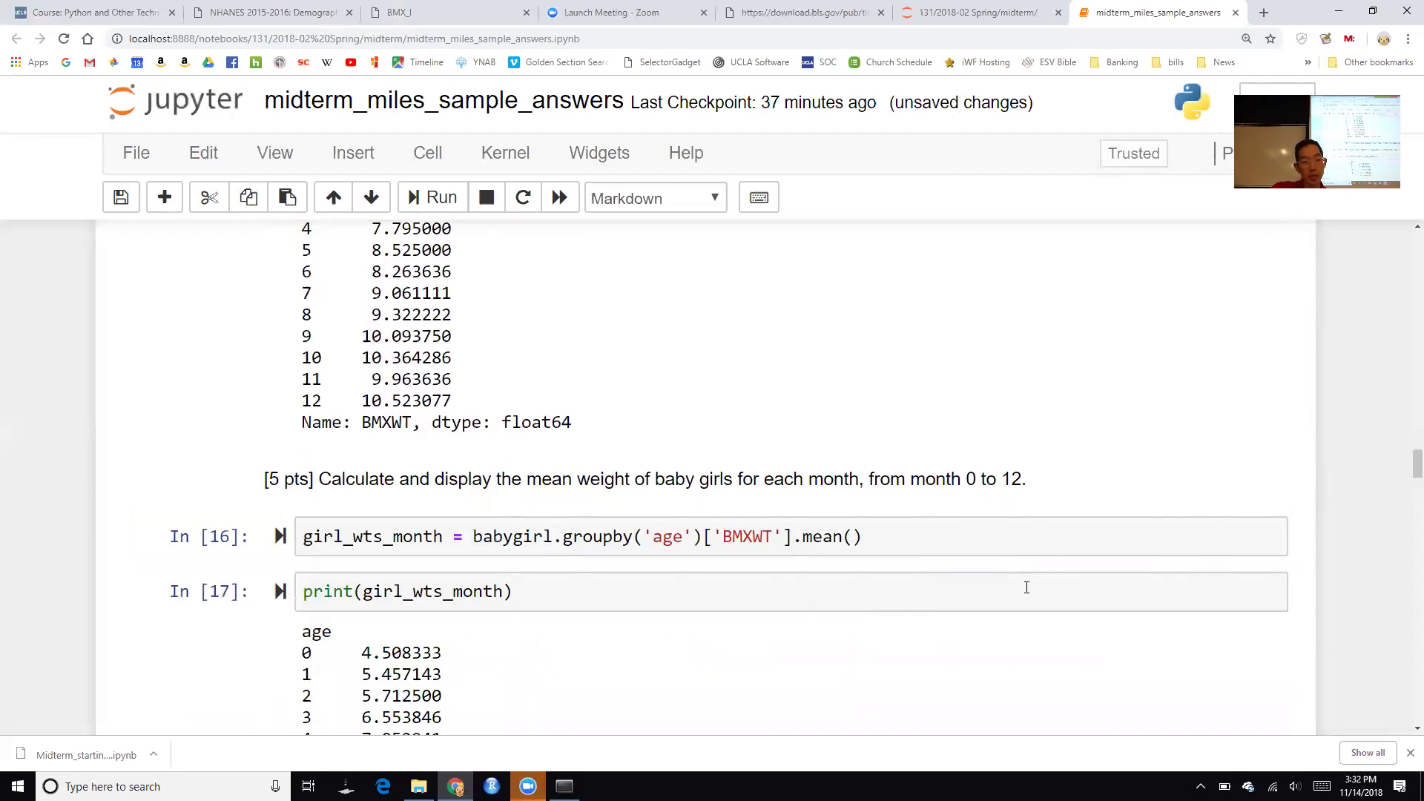
scroll(1024, 591, down, 1)
scroll(1023, 591, up, 5)
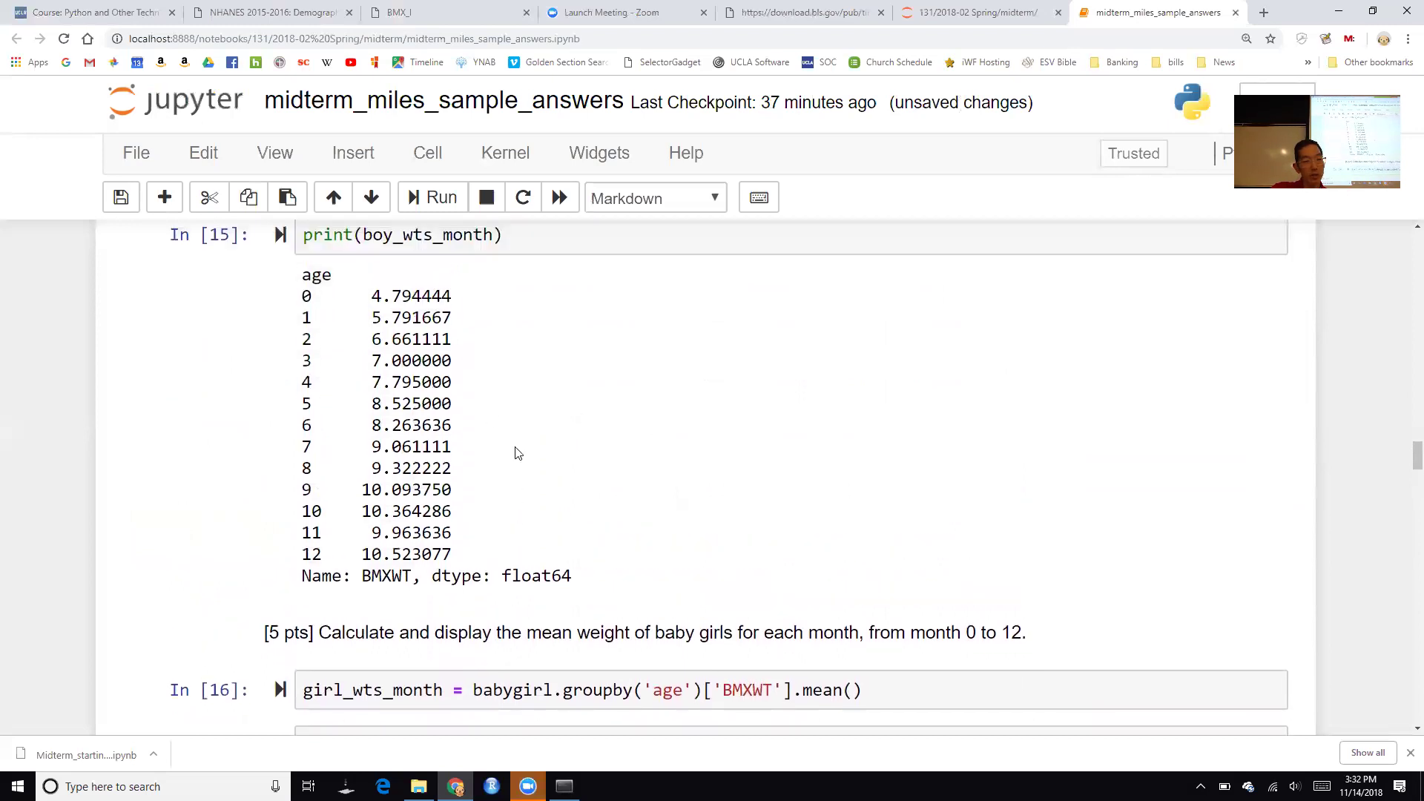
Run the cell that combines boy_wts_month and girl_wts_month into the month_wts DataFrame
scroll(517, 453, down, 8)
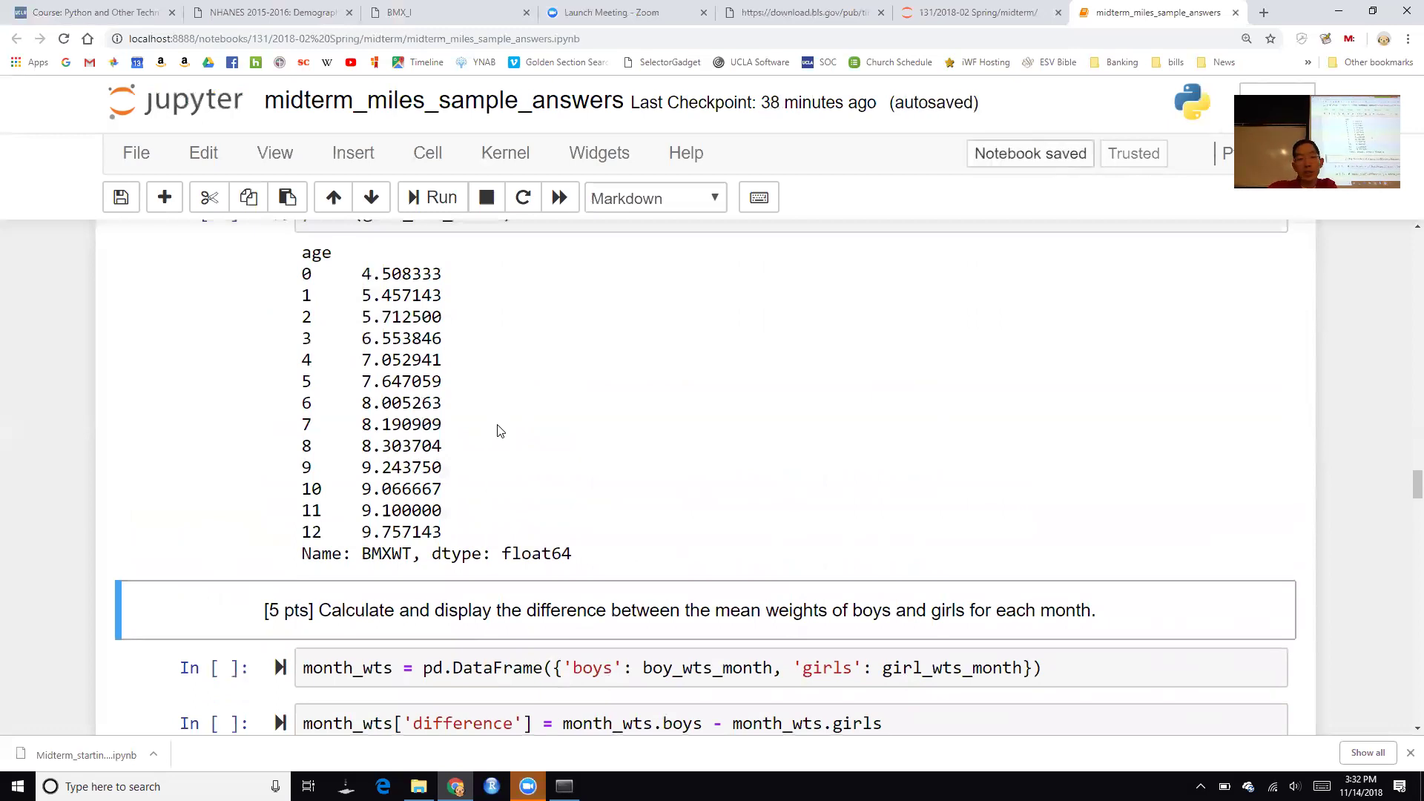
scroll(498, 431, down, 3)
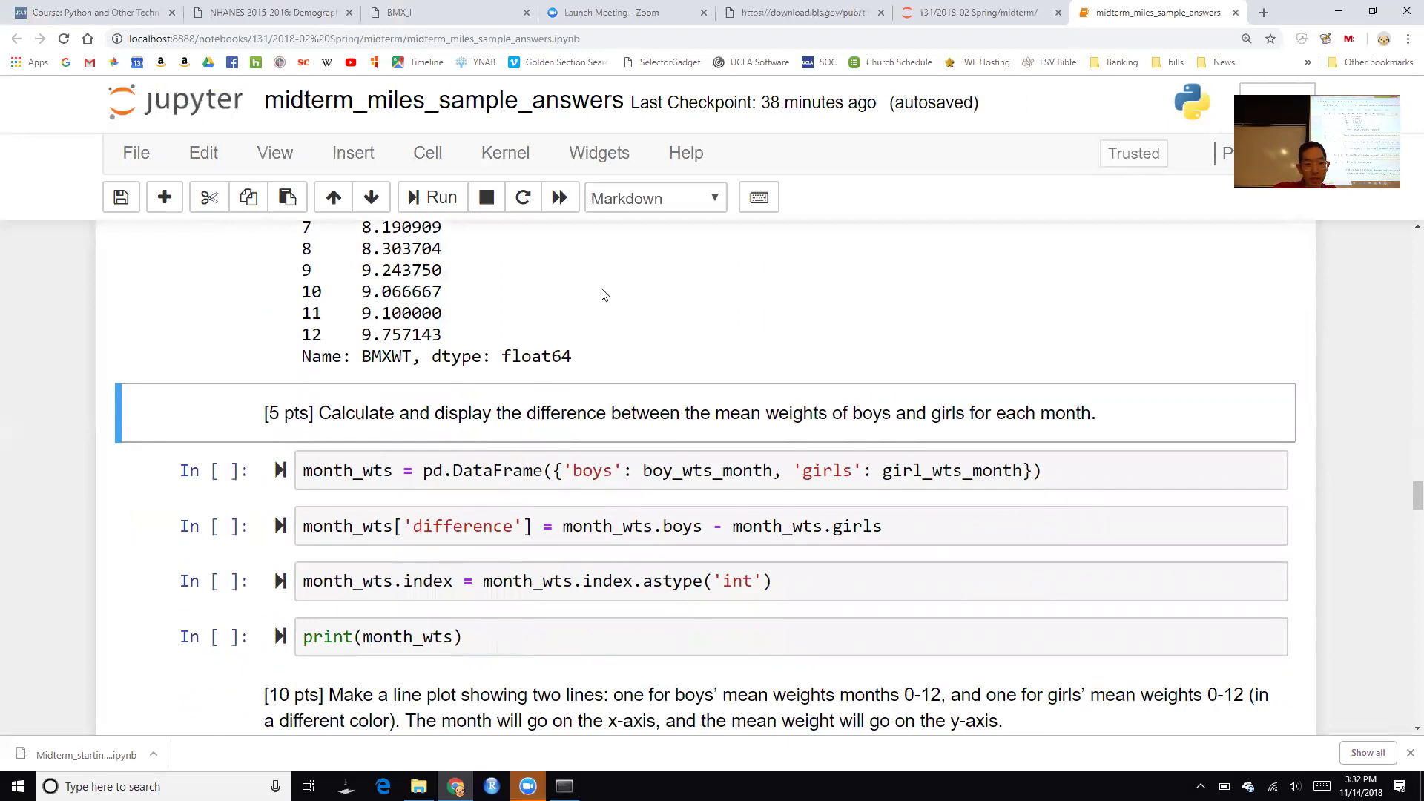
scroll(602, 294, up, 1)
click(494, 554)
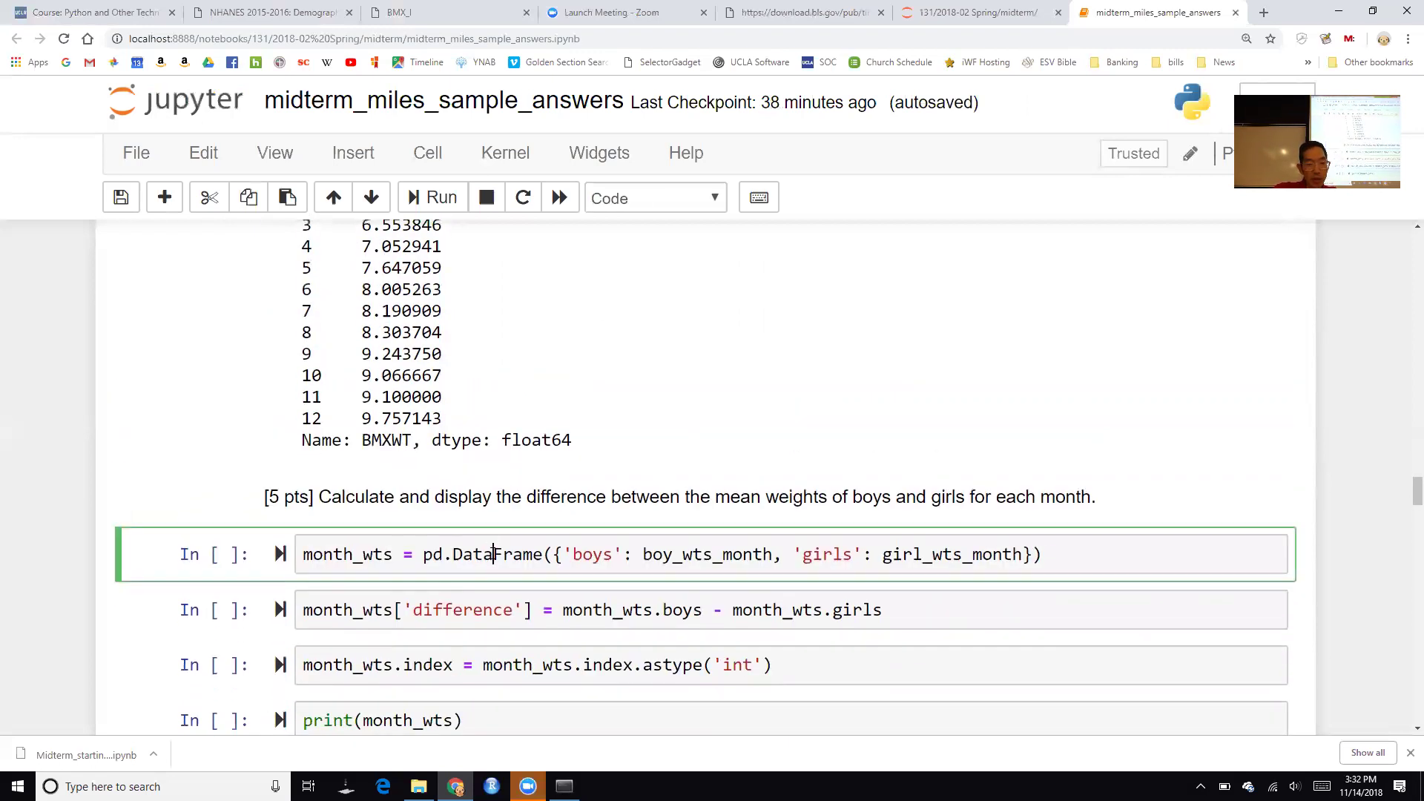
key(shift+Return)
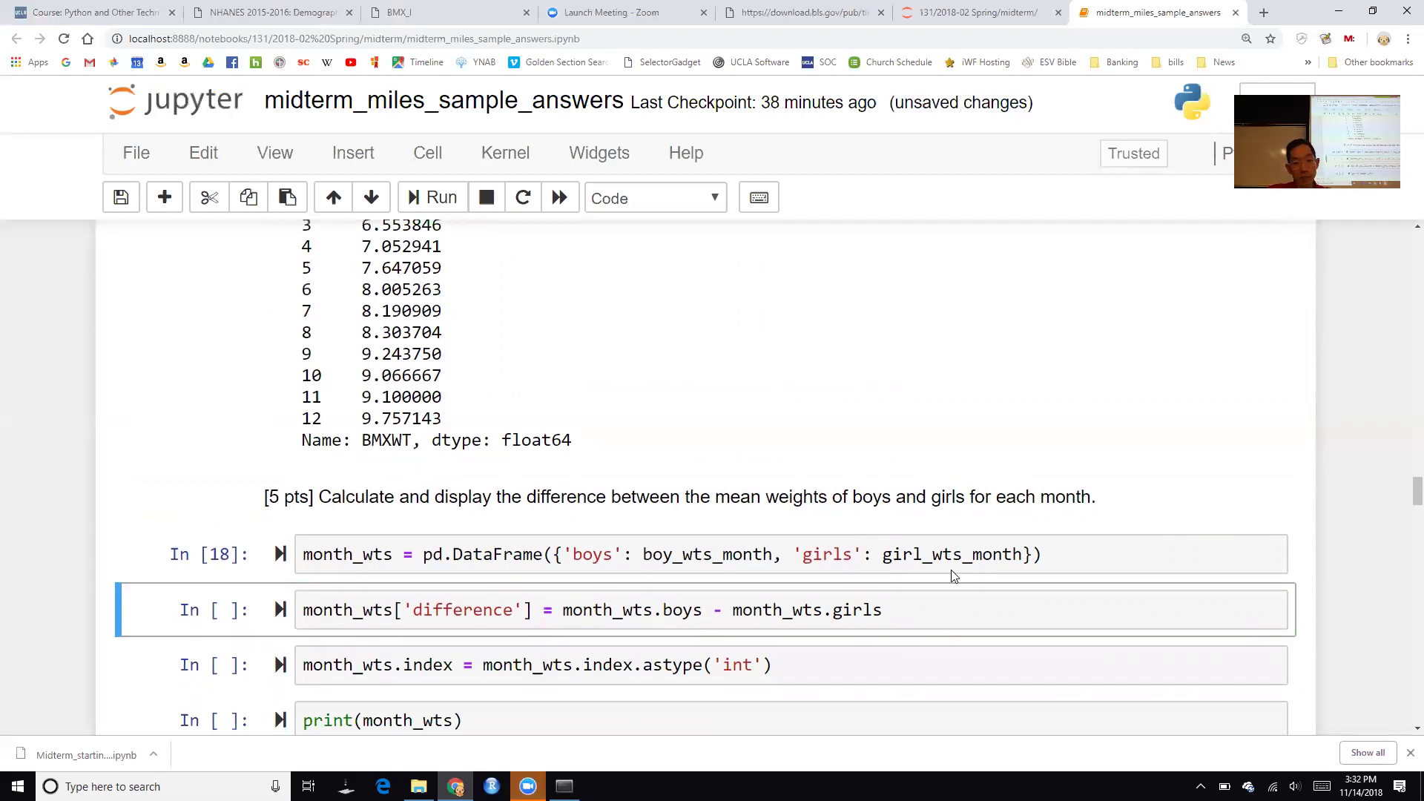
Insert a code cell below the month_wts DataFrame cell containing month_wts and run it to display the table
scroll(670, 422, up, 2)
scroll(671, 422, down, 3)
scroll(670, 422, up, 1)
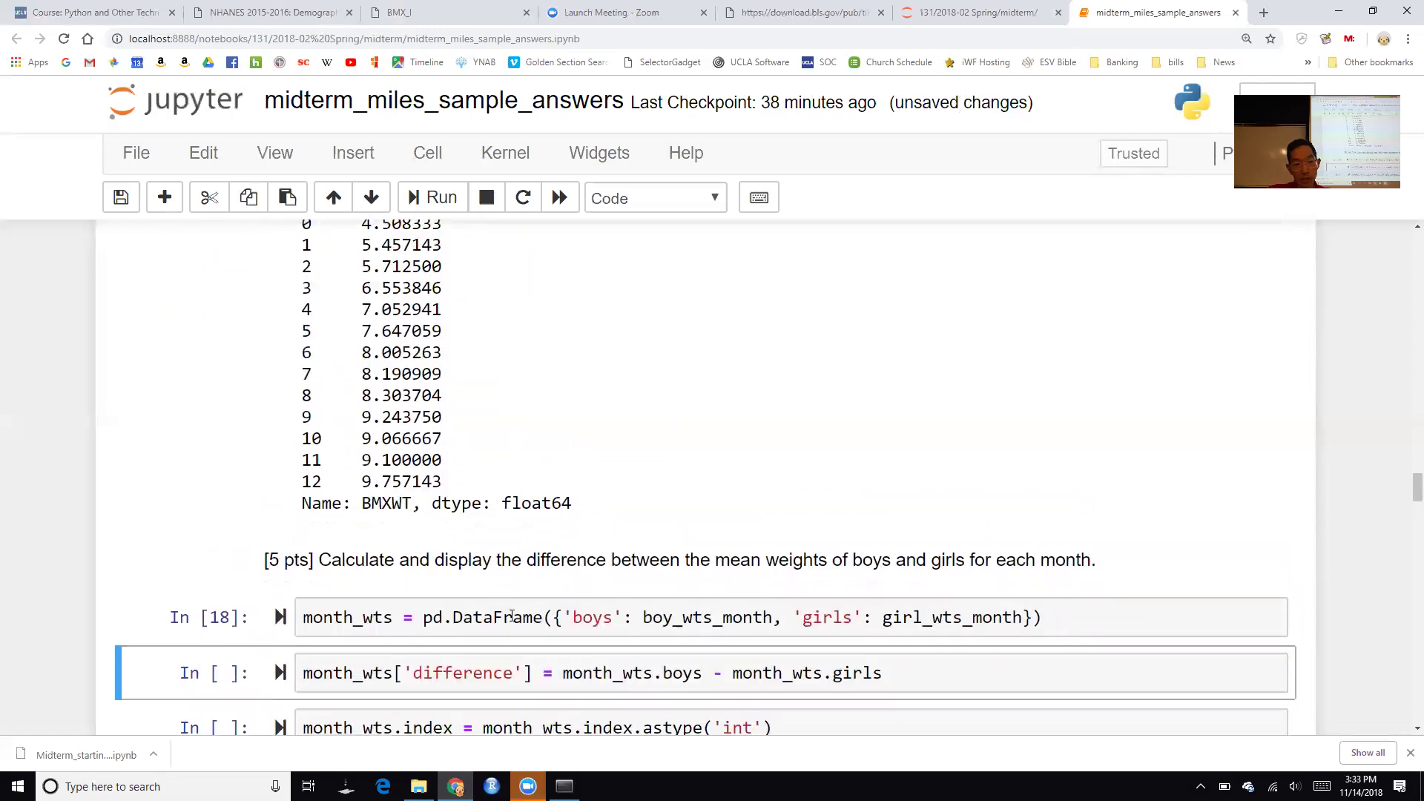
click(1066, 623)
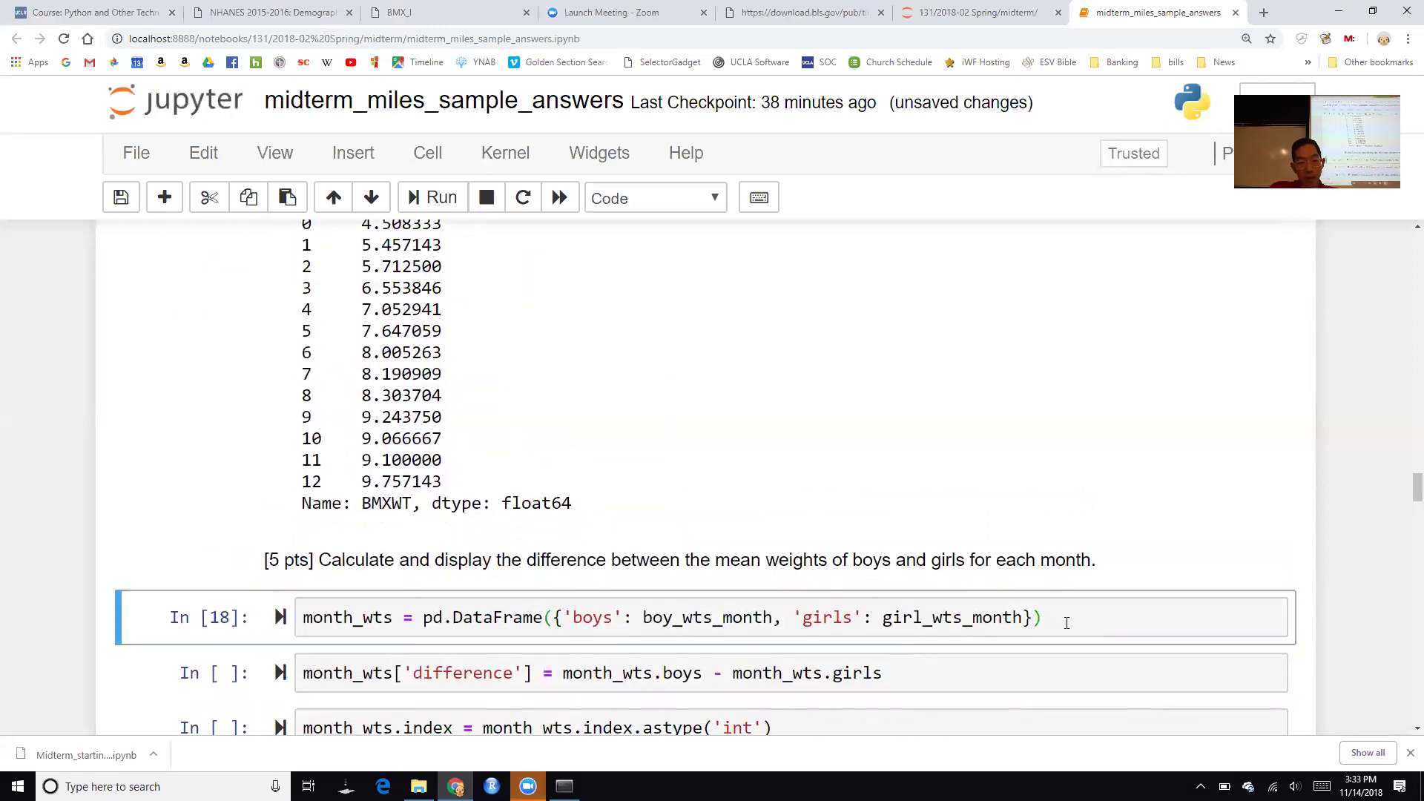
key(b)
key(Return)
text(month)
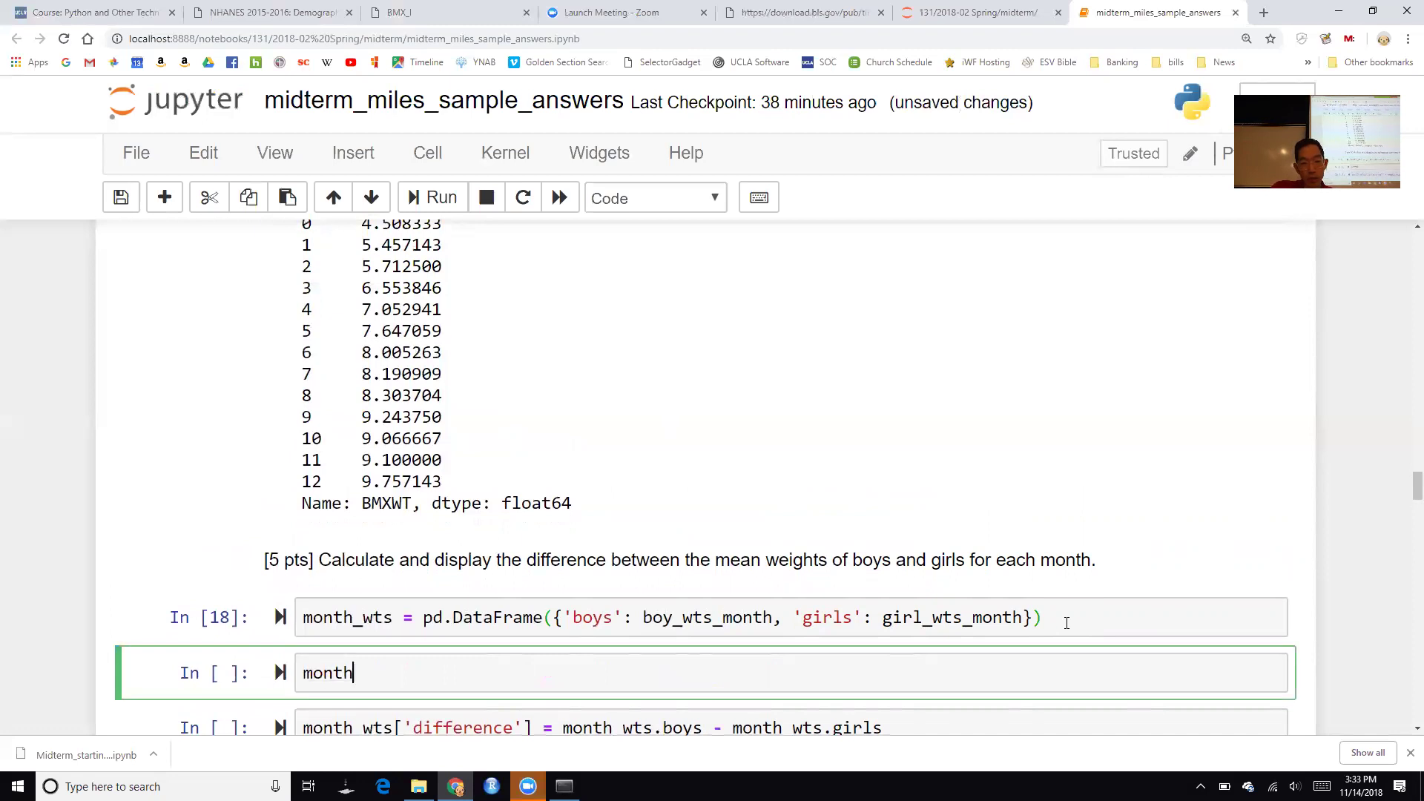
text(_wts)
key(shift+Return)
scroll(878, 555, down, 4)
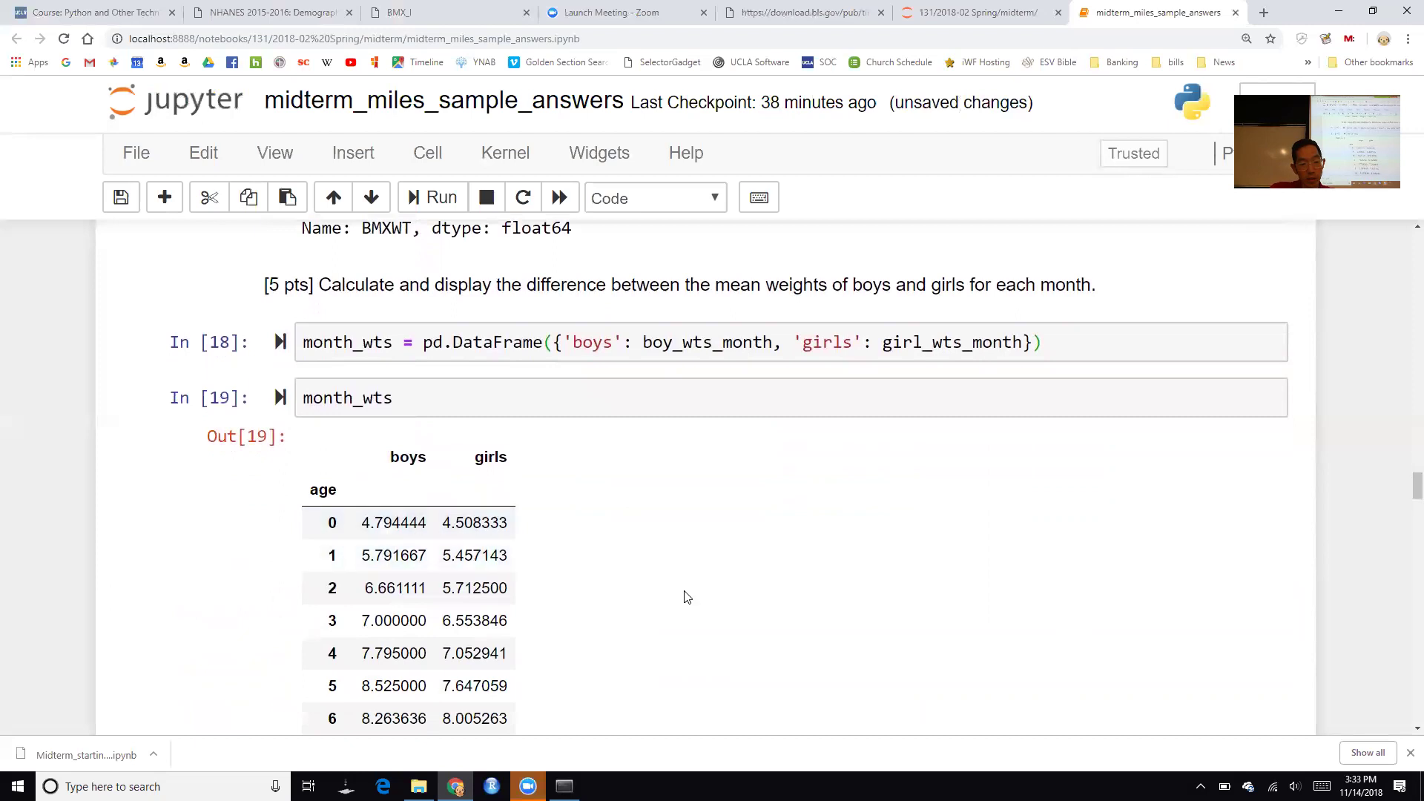
scroll(683, 594, down, 3)
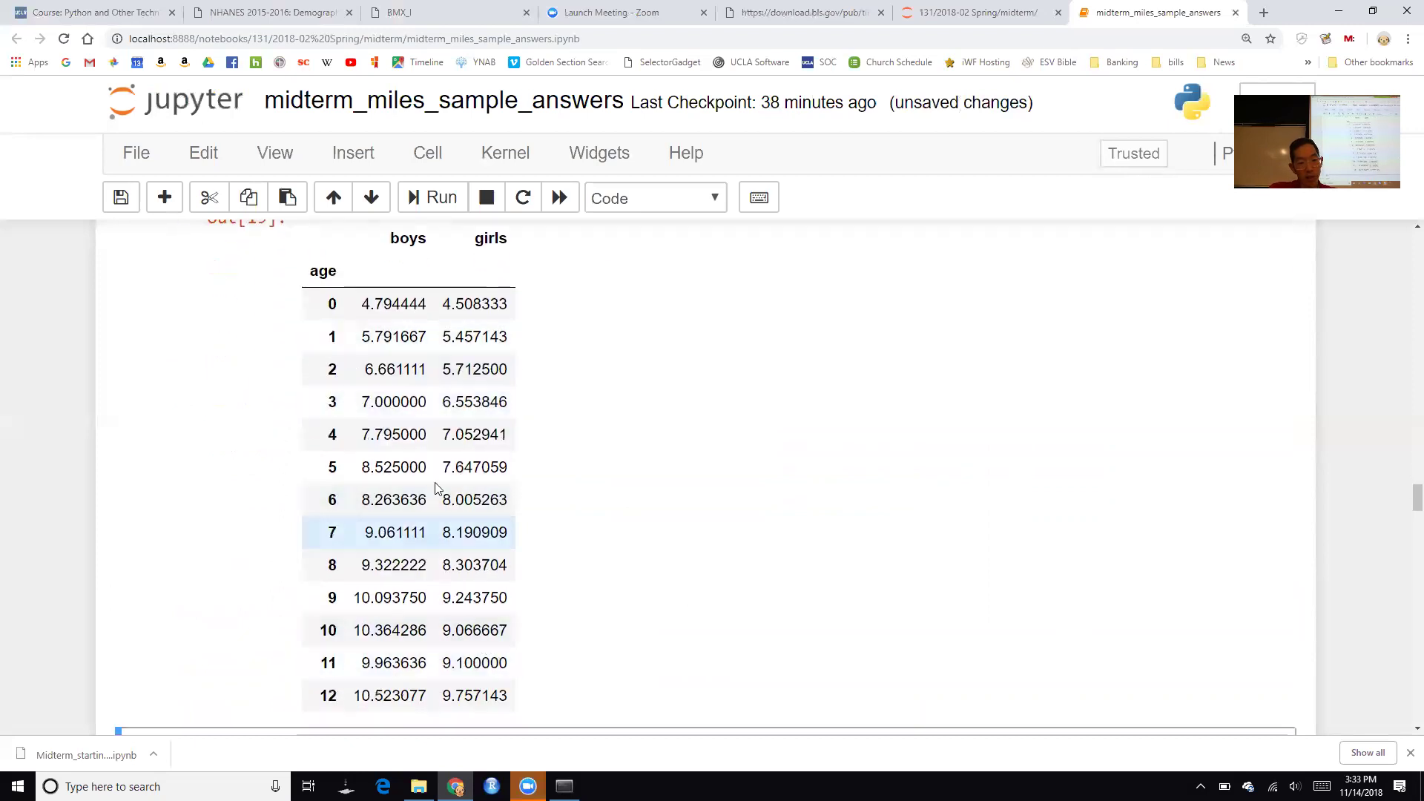
scroll(575, 616, down, 2)
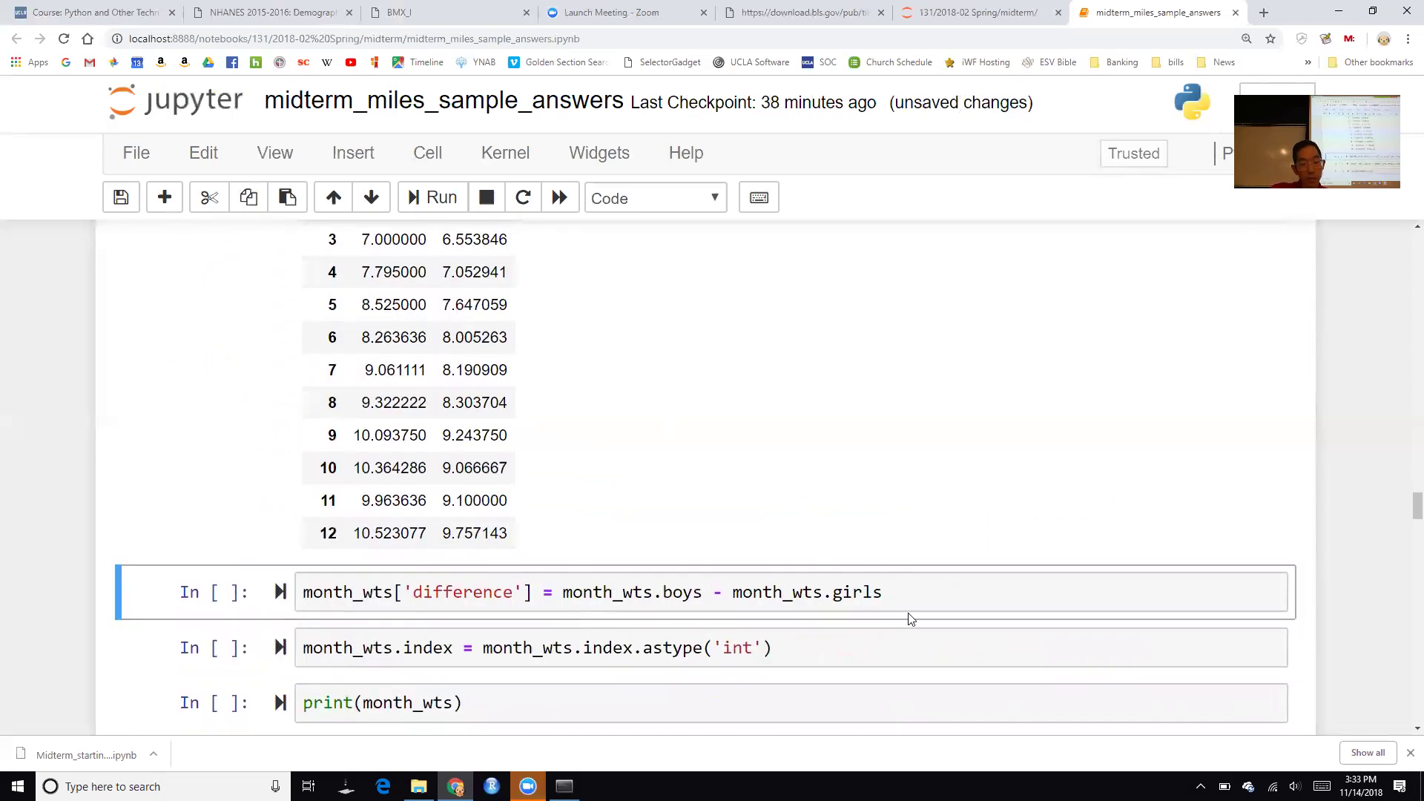
Run the cell that adds a 'difference' column to month_wts as boys minus girls
scroll(943, 564, up, 3)
scroll(942, 563, up, 3)
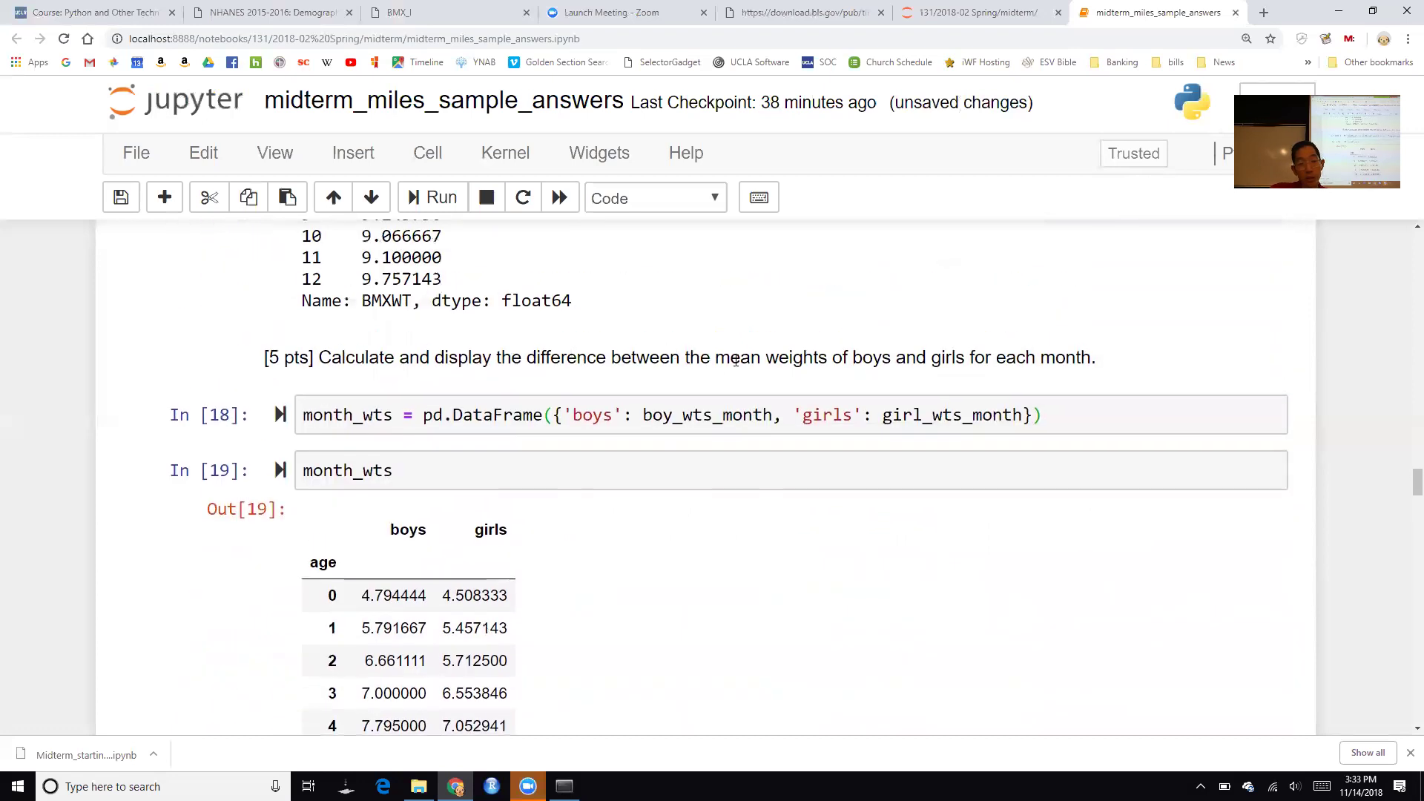
scroll(941, 552, down, 8)
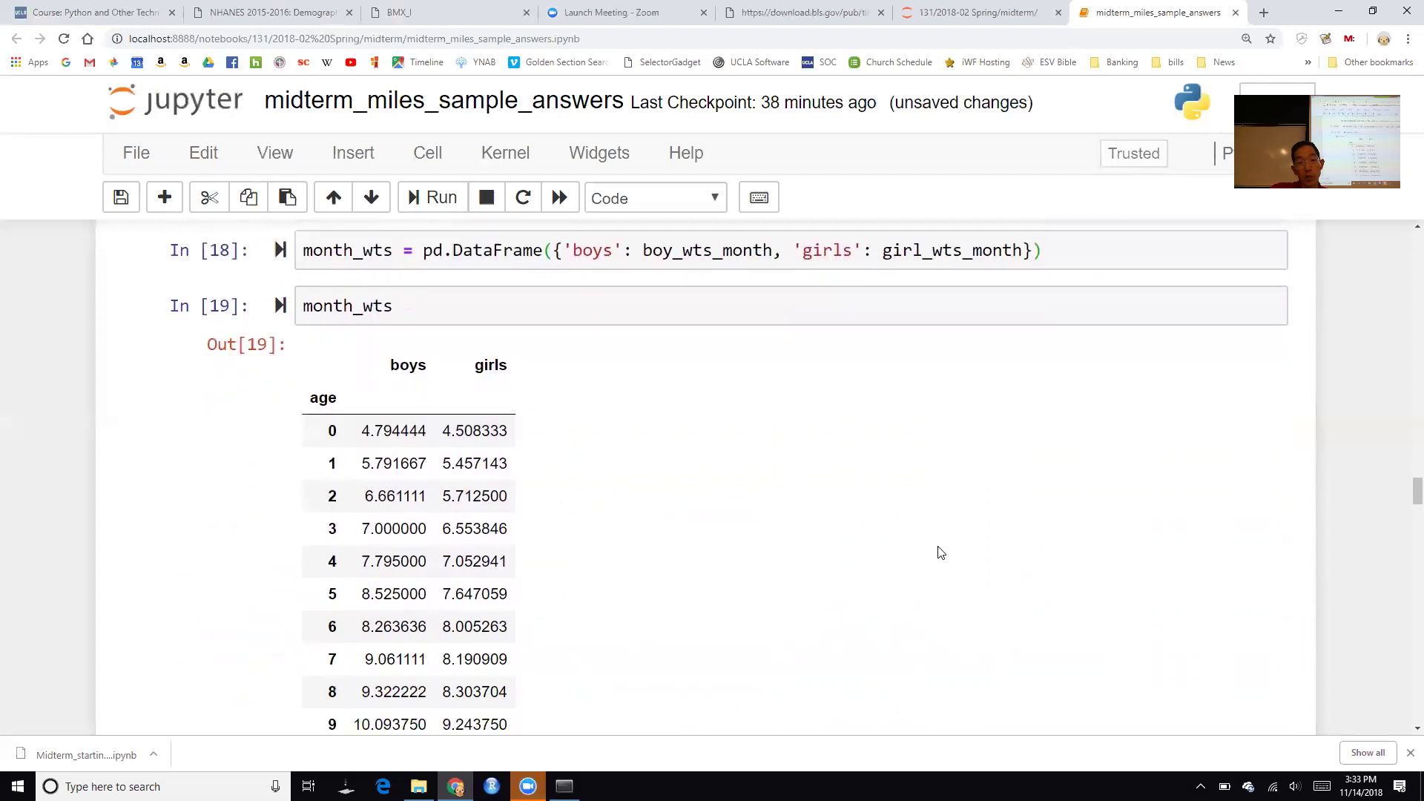
click(911, 425)
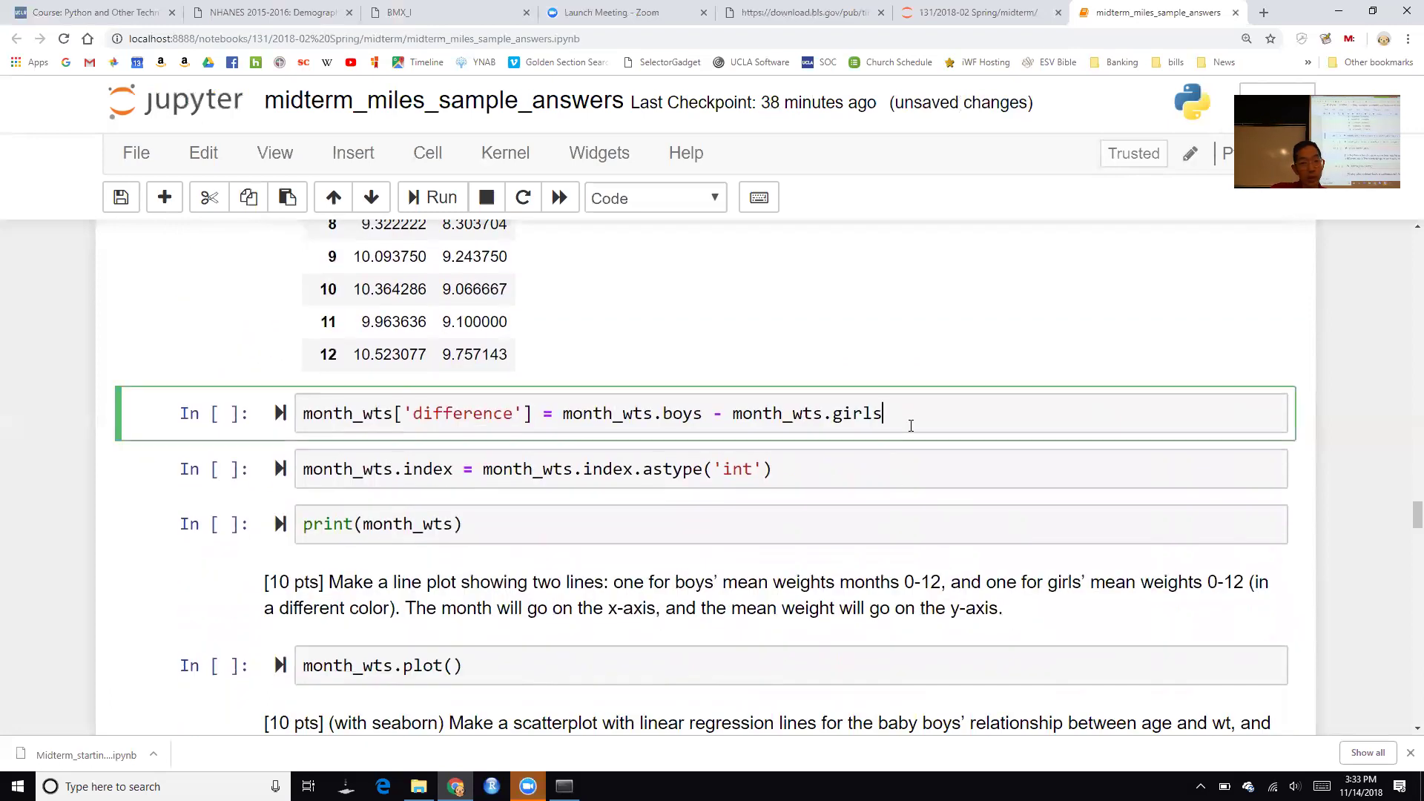
key(shift+Return)
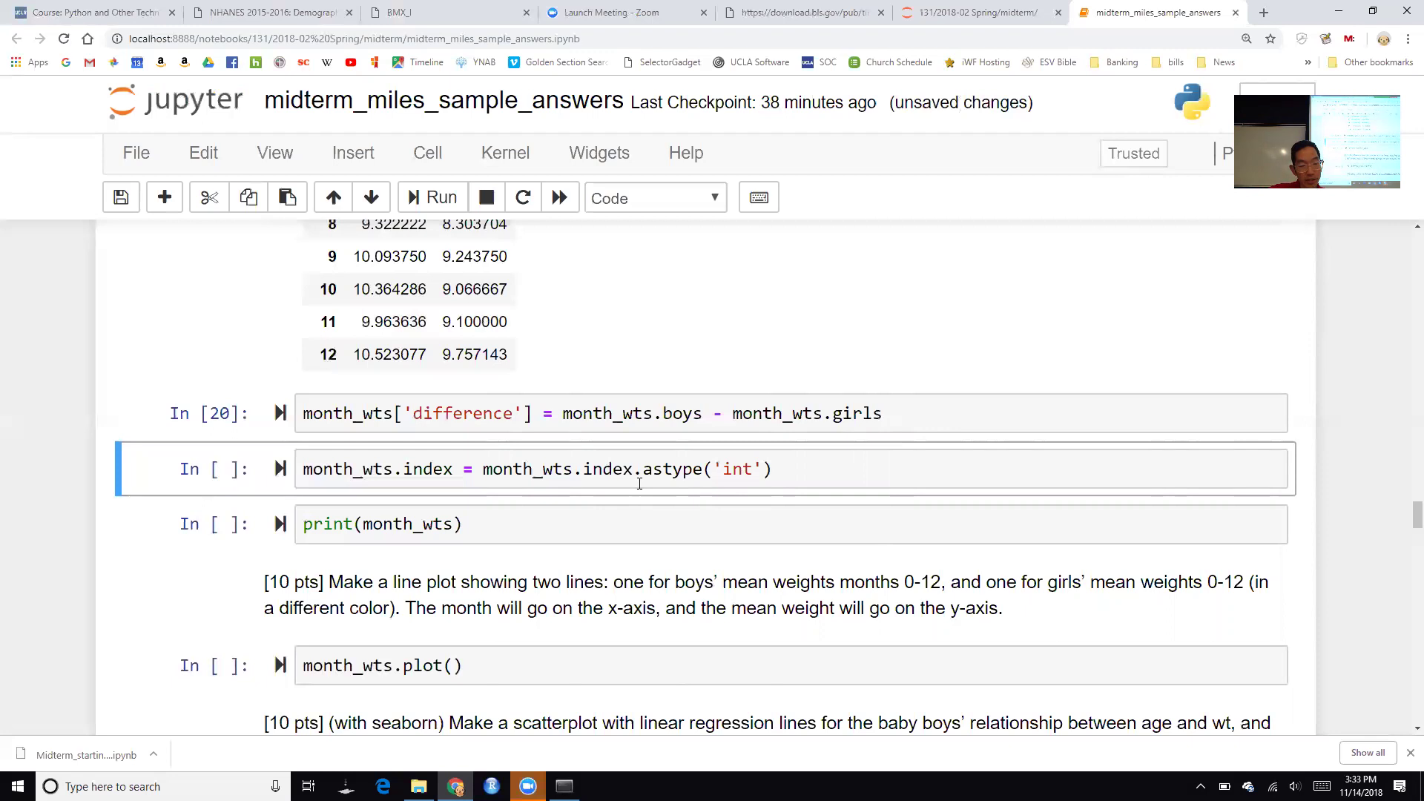
Run the cell converting the month_wts index to 'int', and print month_wts with its difference column
scroll(315, 319, up, 3)
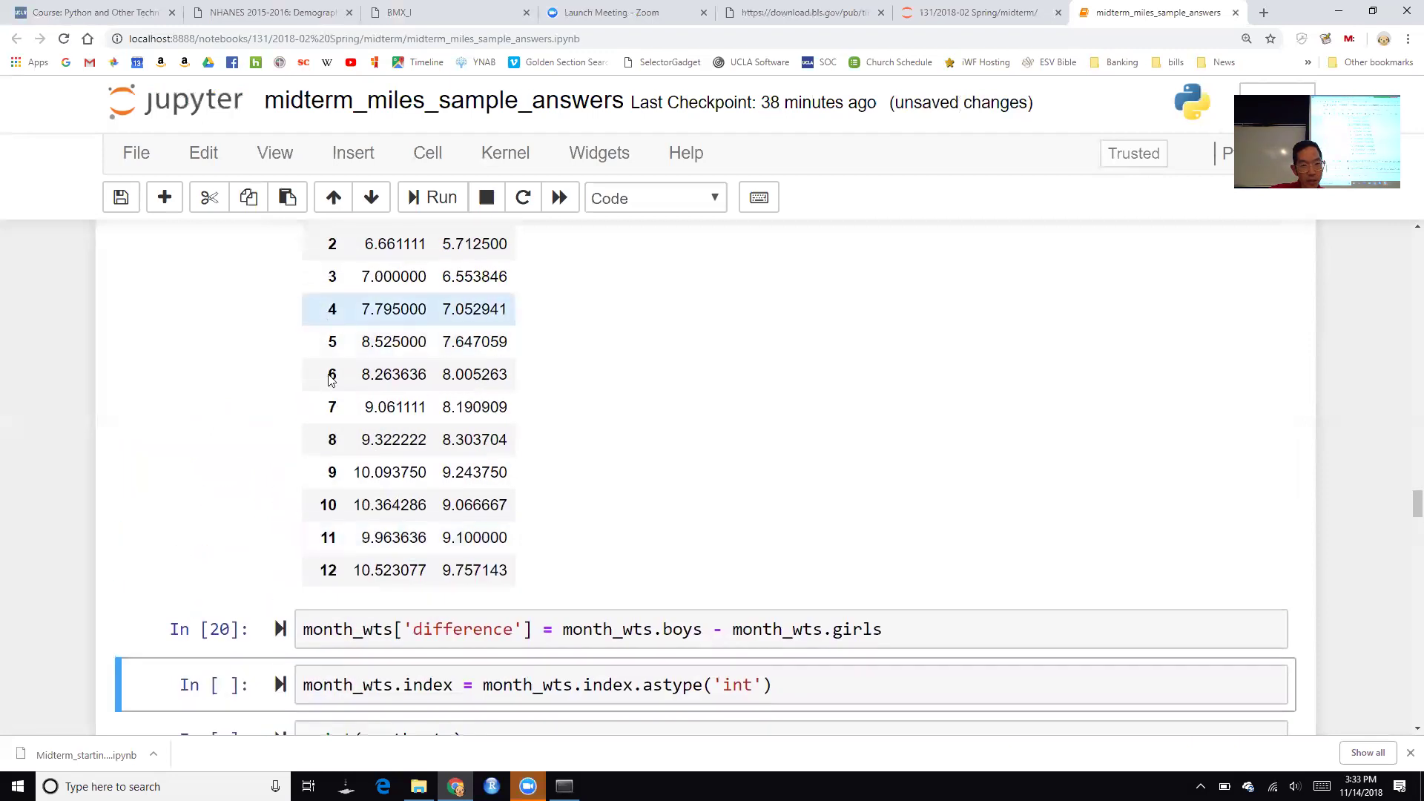
scroll(705, 536, down, 2)
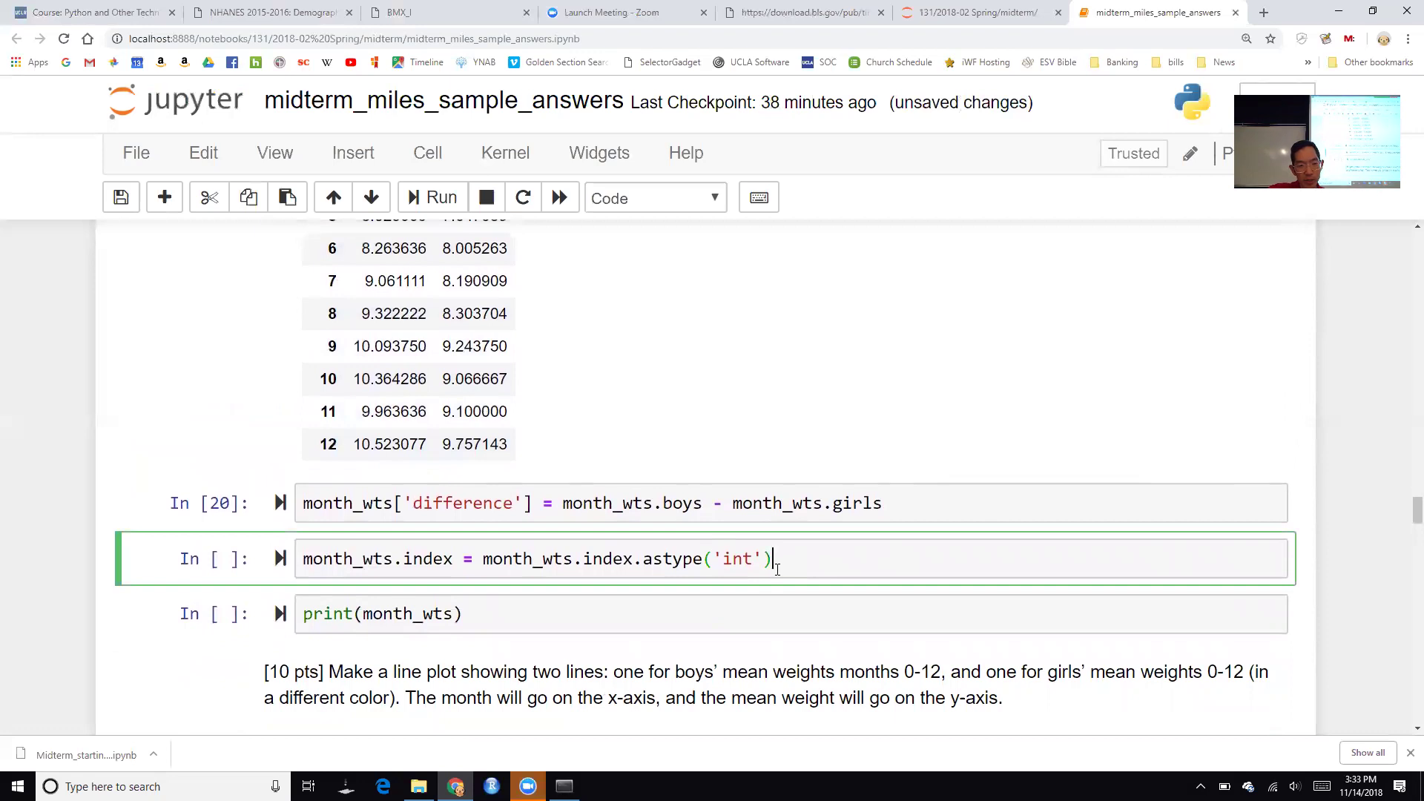
key(shift+Return)
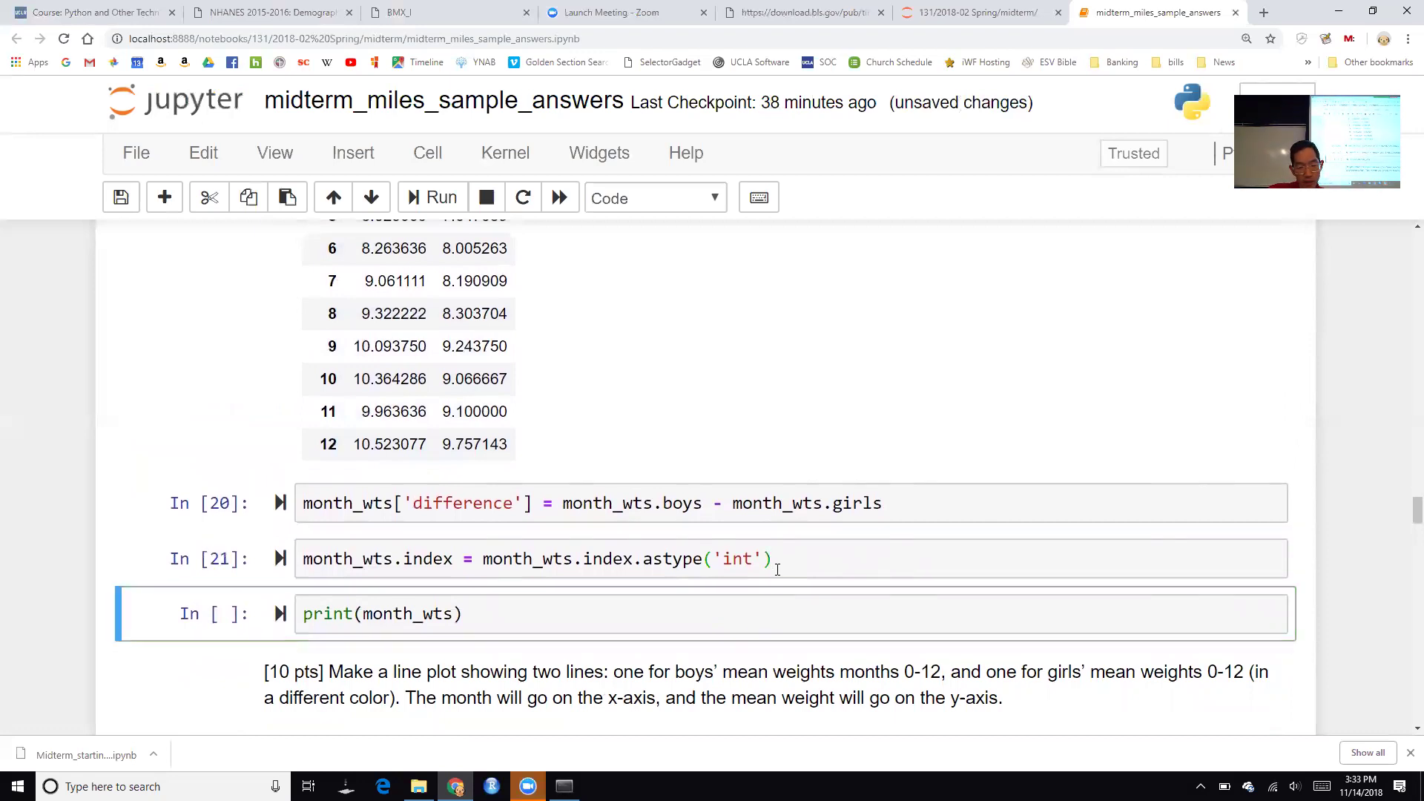
key(shift+Return)
scroll(778, 571, down, 4)
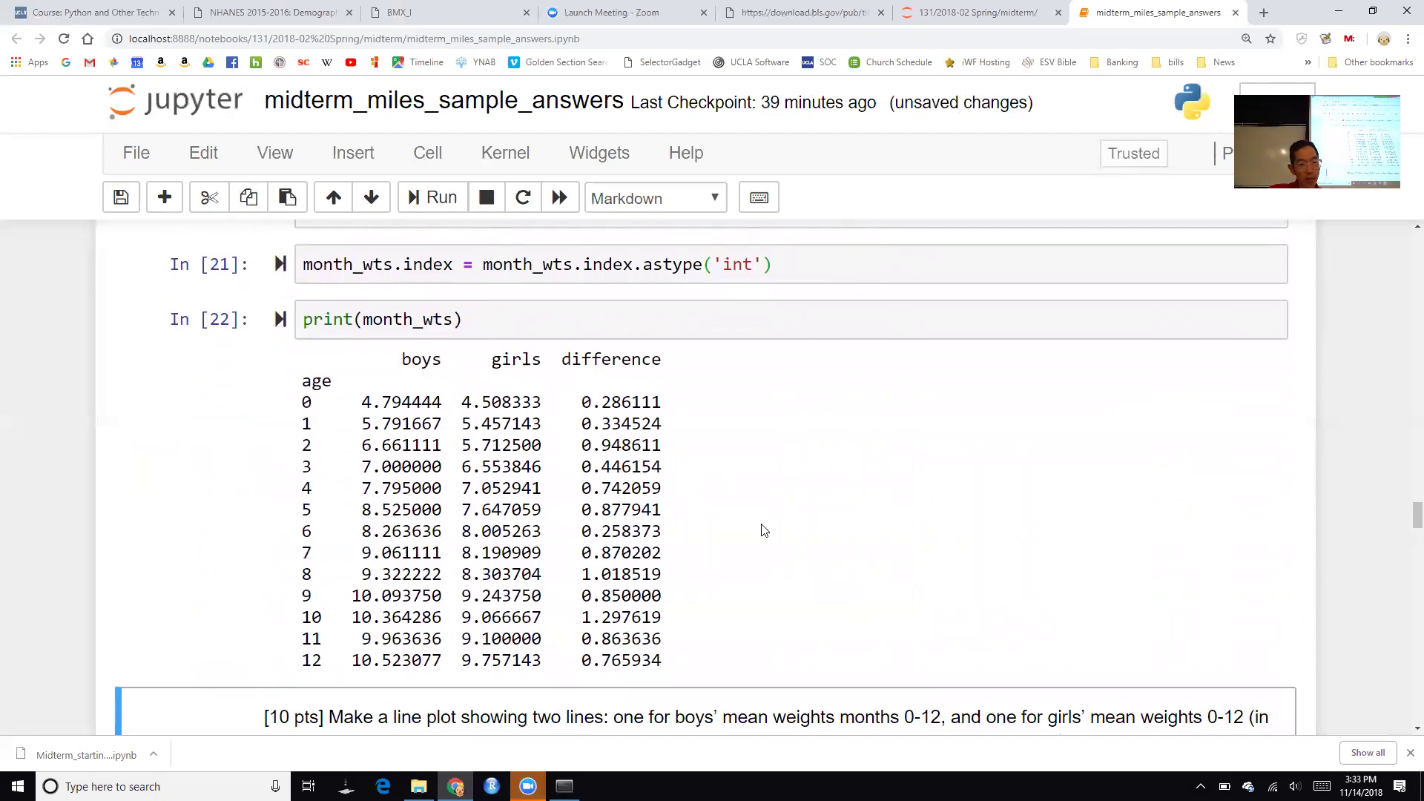
scroll(765, 530, down, 1)
scroll(765, 530, down, 1)
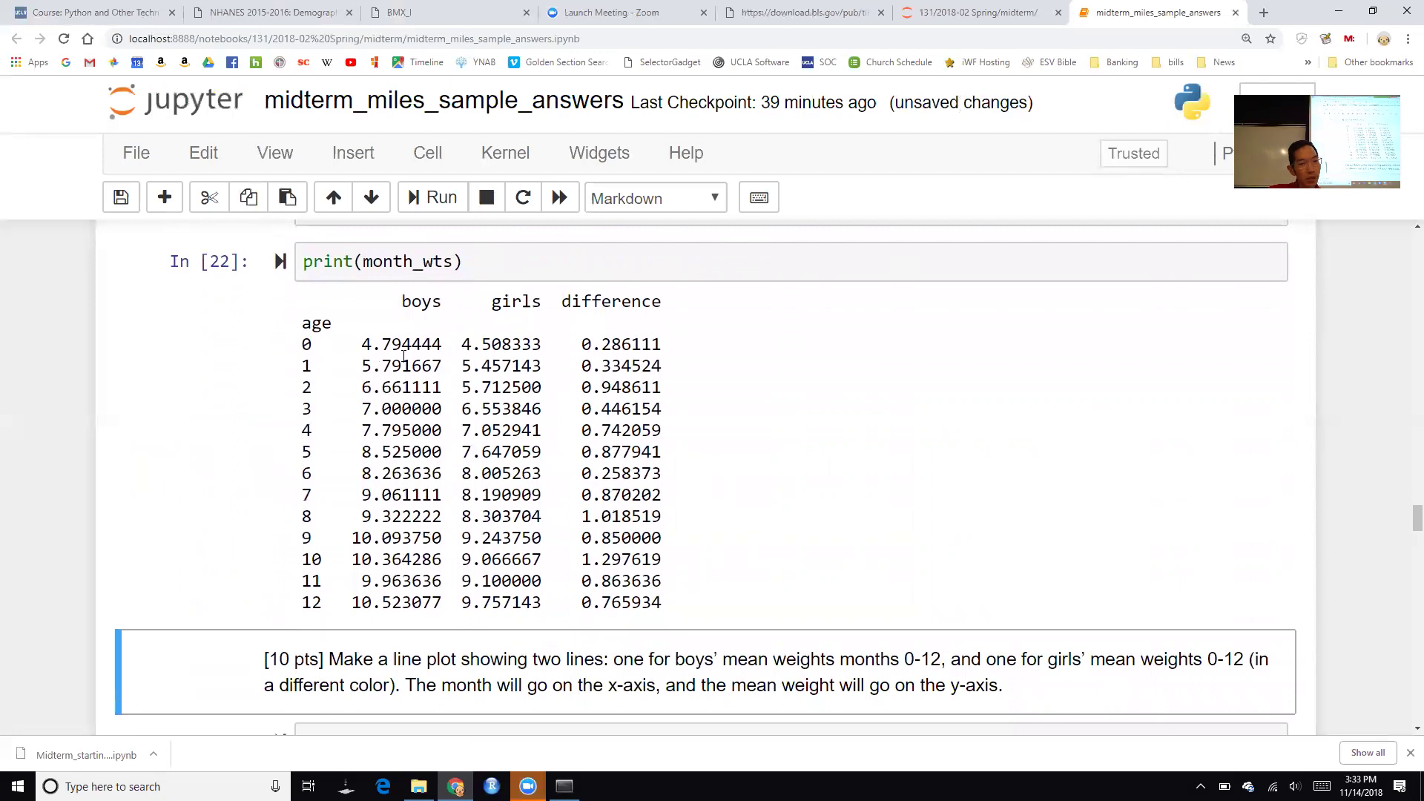
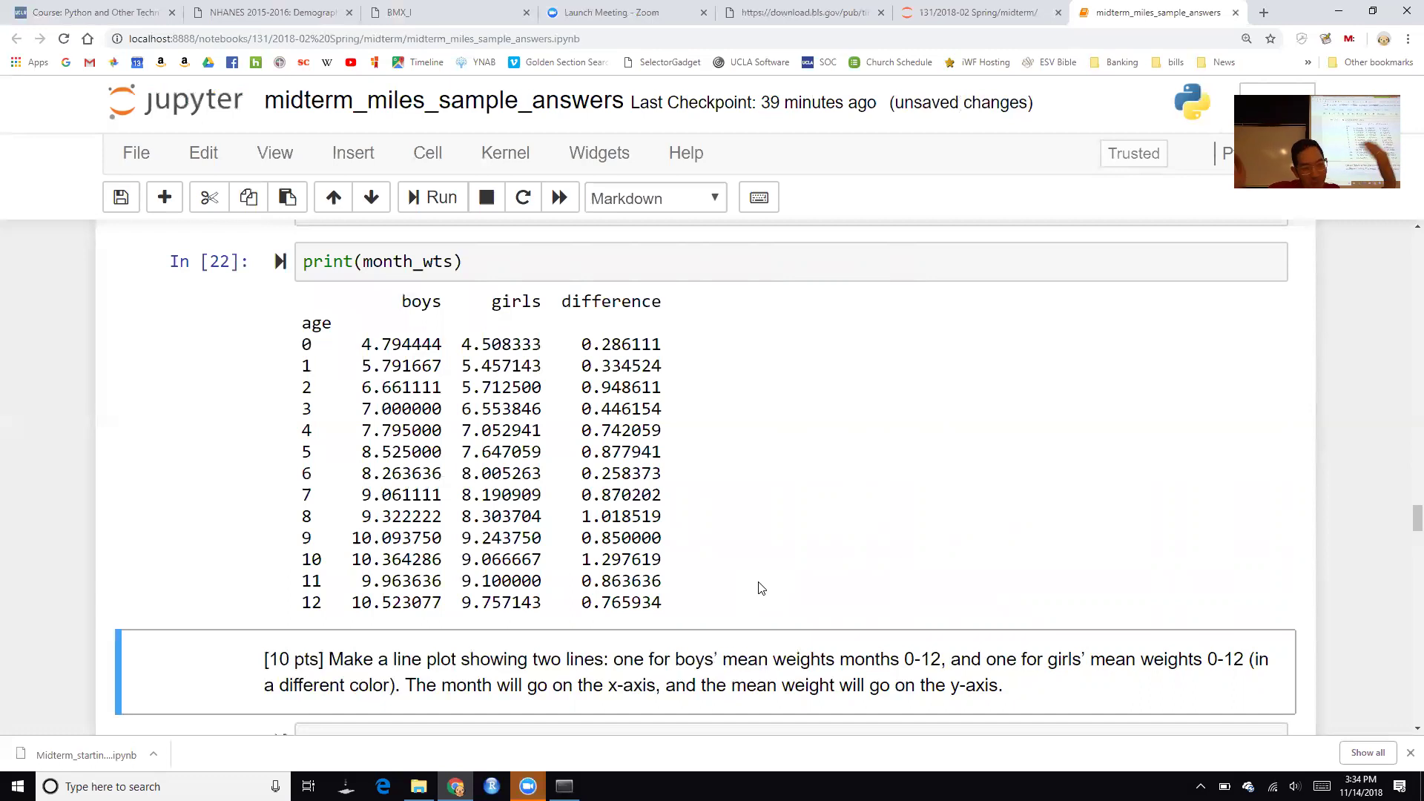
scroll(760, 589, down, 2)
scroll(760, 588, up, 1)
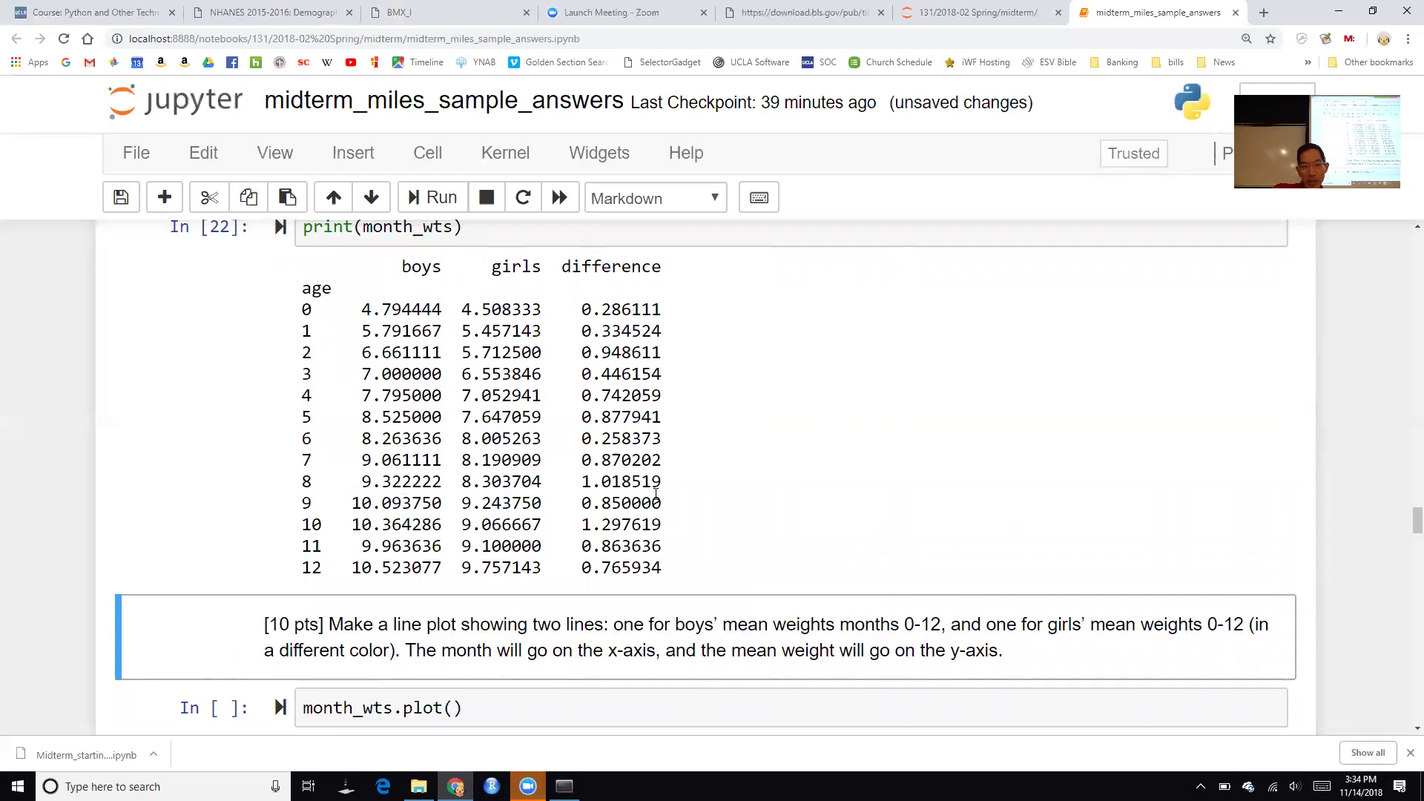
scroll(734, 523, down, 2)
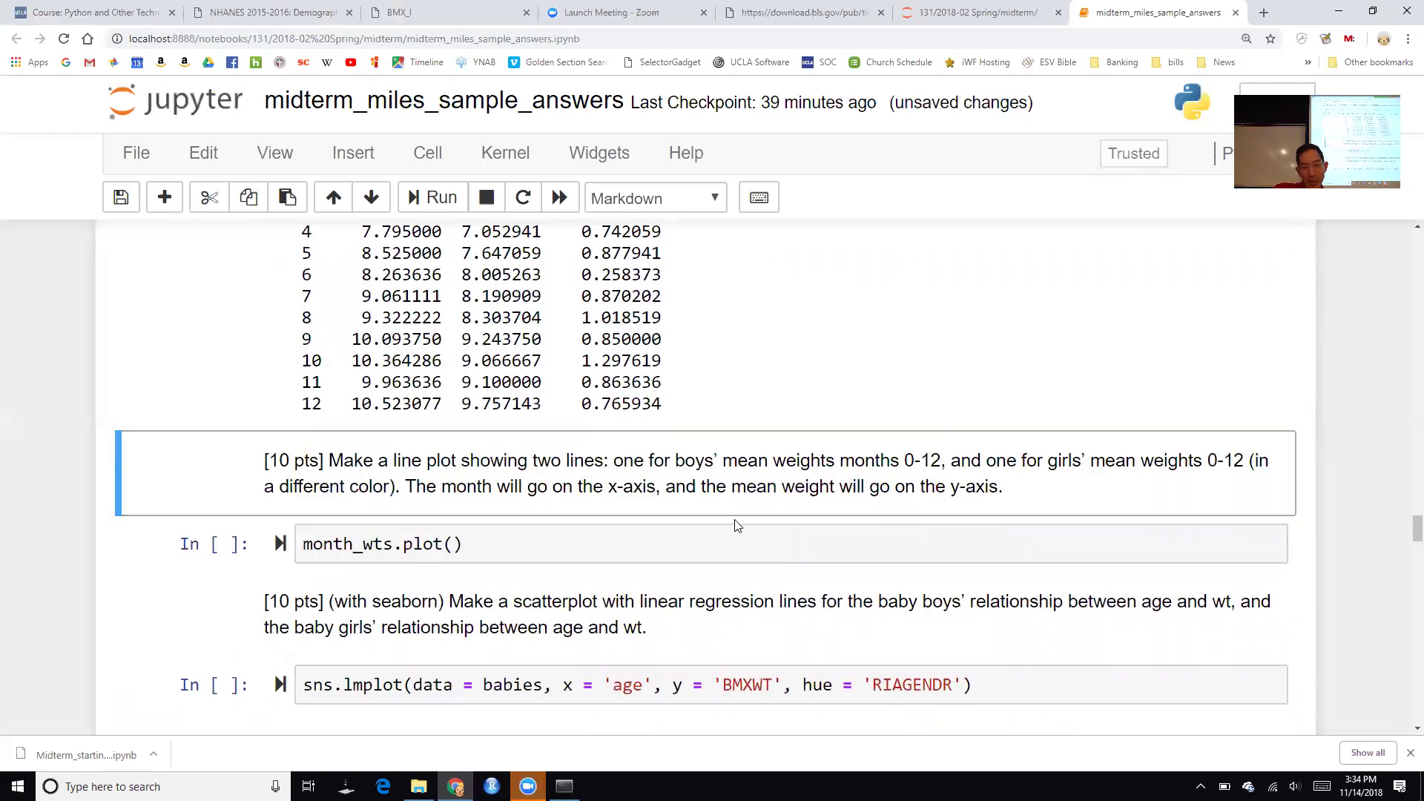
Run the month_wts.plot() cell to draw the line plot of boys' and girls' mean weights by month
click(612, 552)
key(shift+Return)
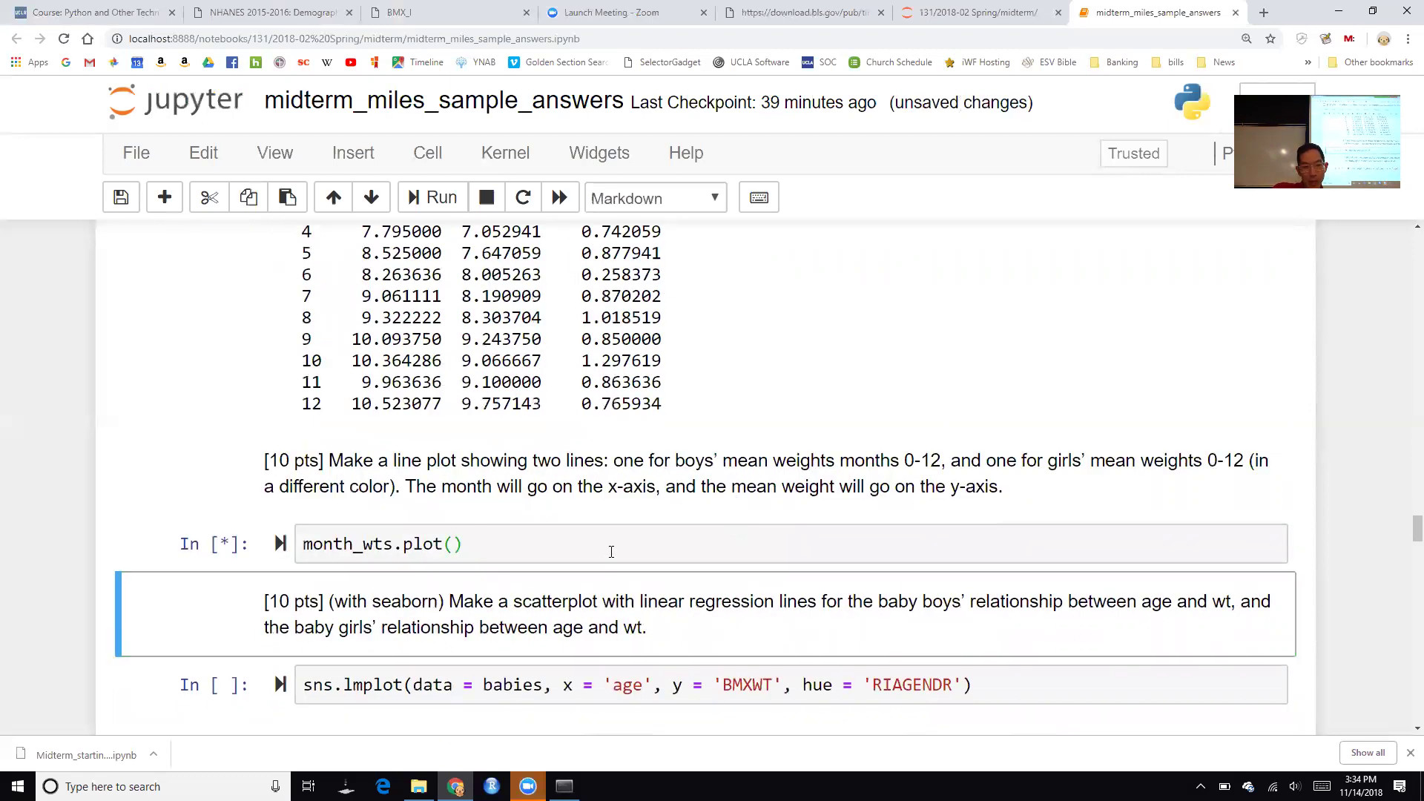
scroll(612, 549, down, 3)
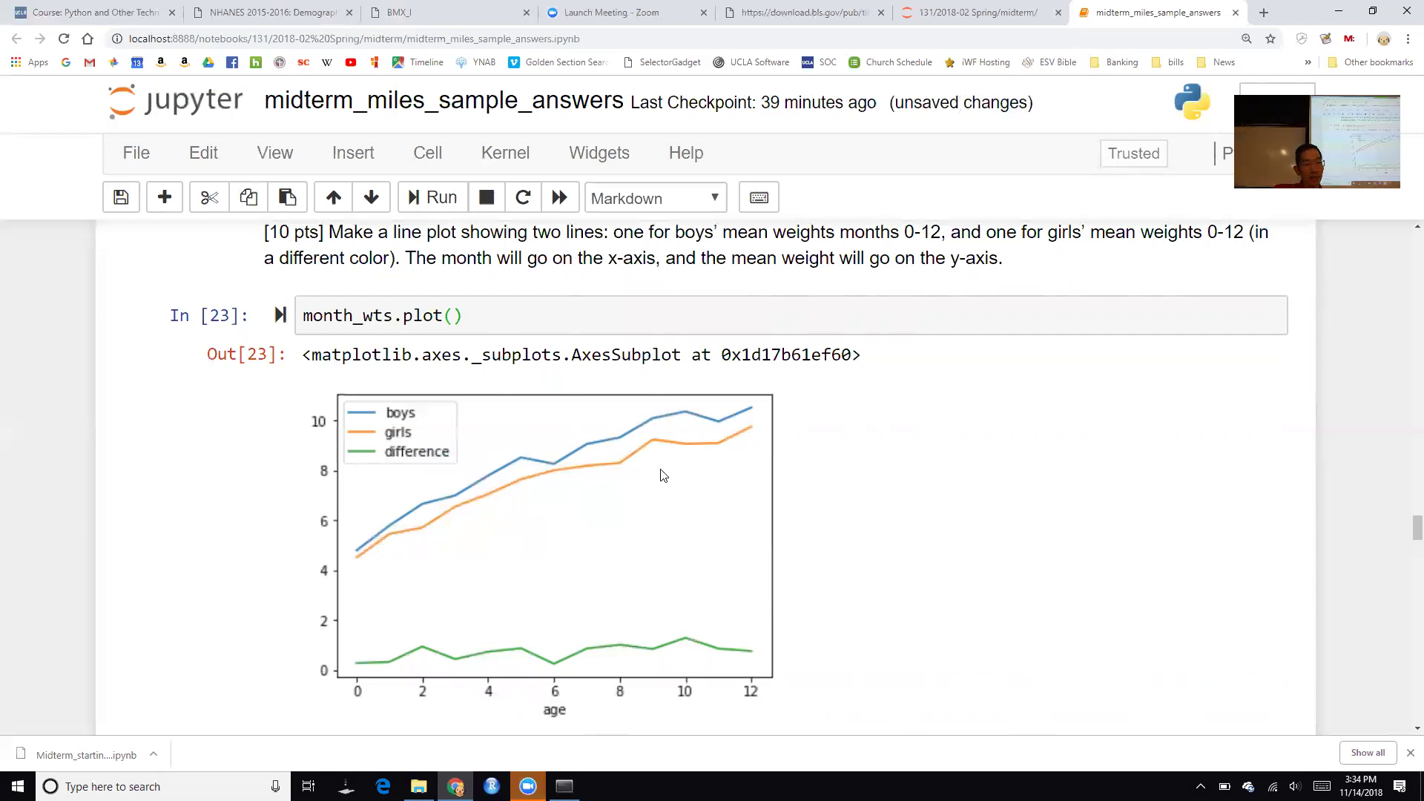
scroll(831, 533, down, 2)
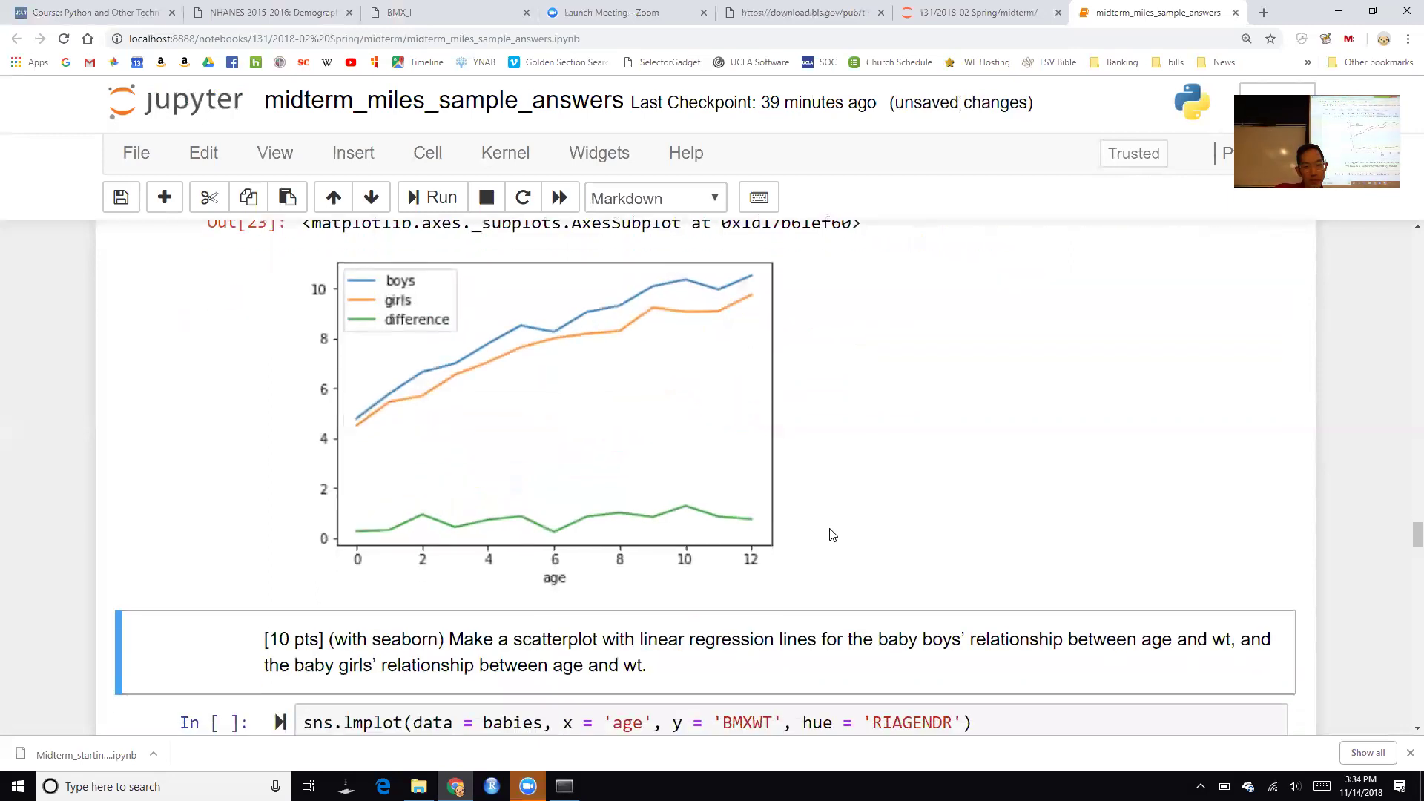
scroll(832, 534, down, 1)
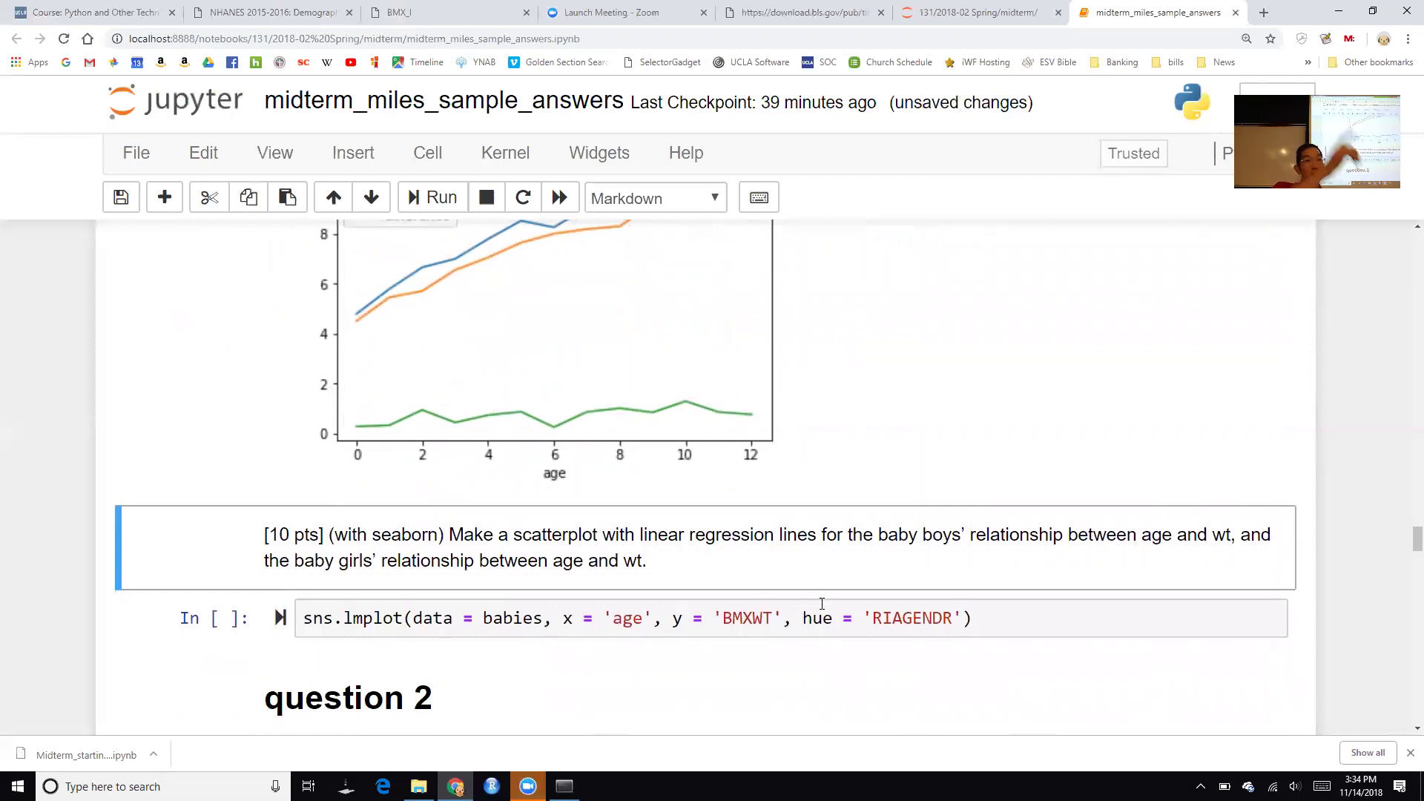
Review the line plot against the month_wts table and the cells that compute its difference column and integer index
scroll(821, 604, up, 3)
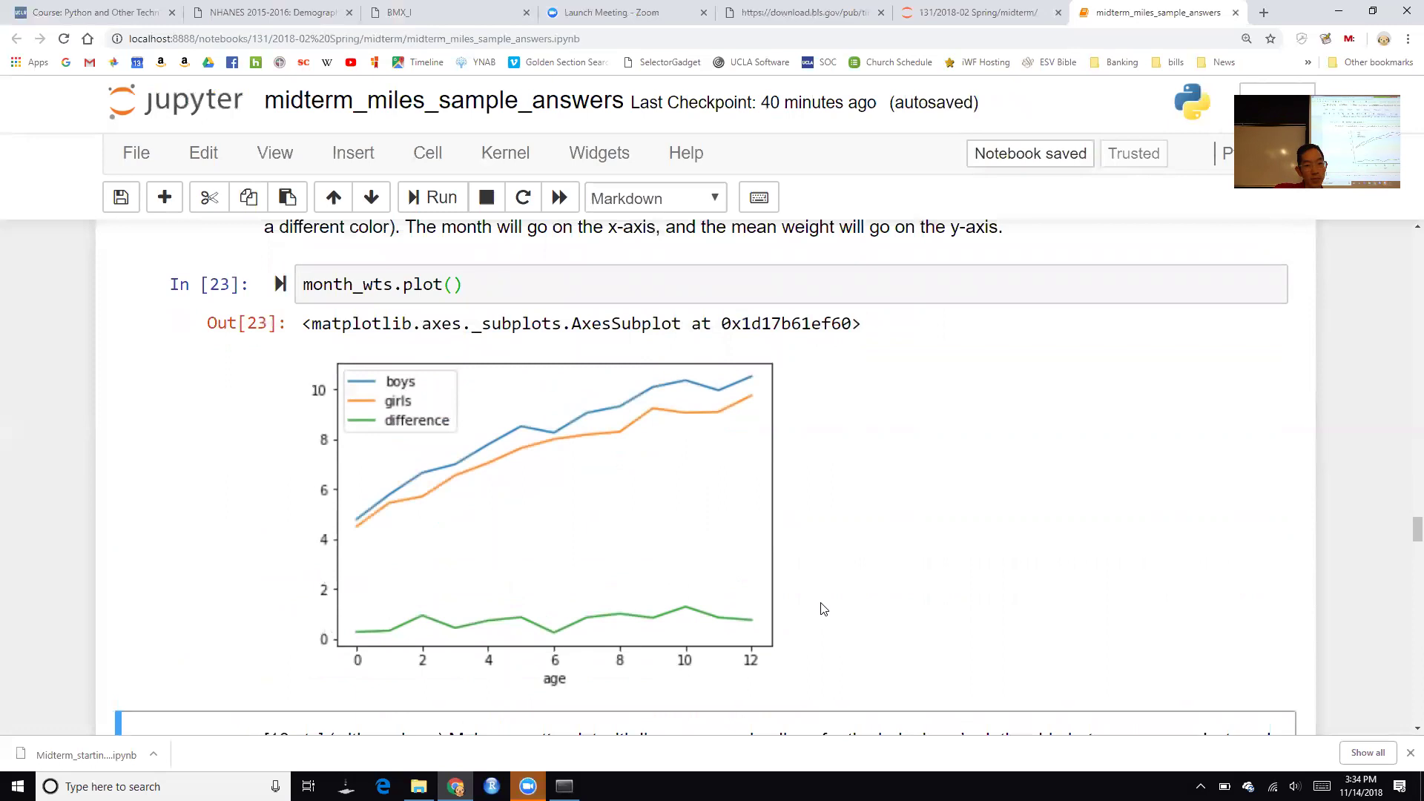
scroll(822, 608, up, 1)
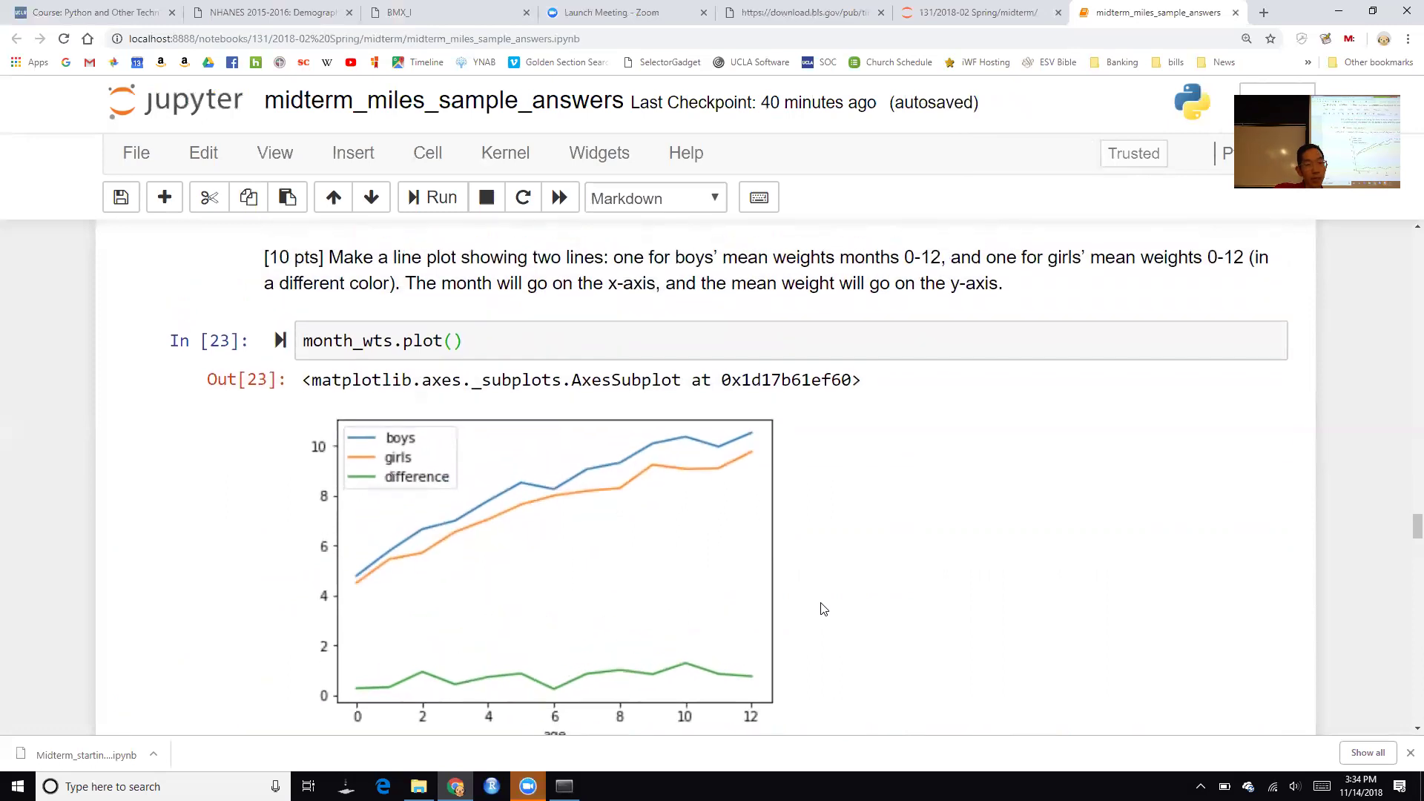
scroll(822, 609, up, 5)
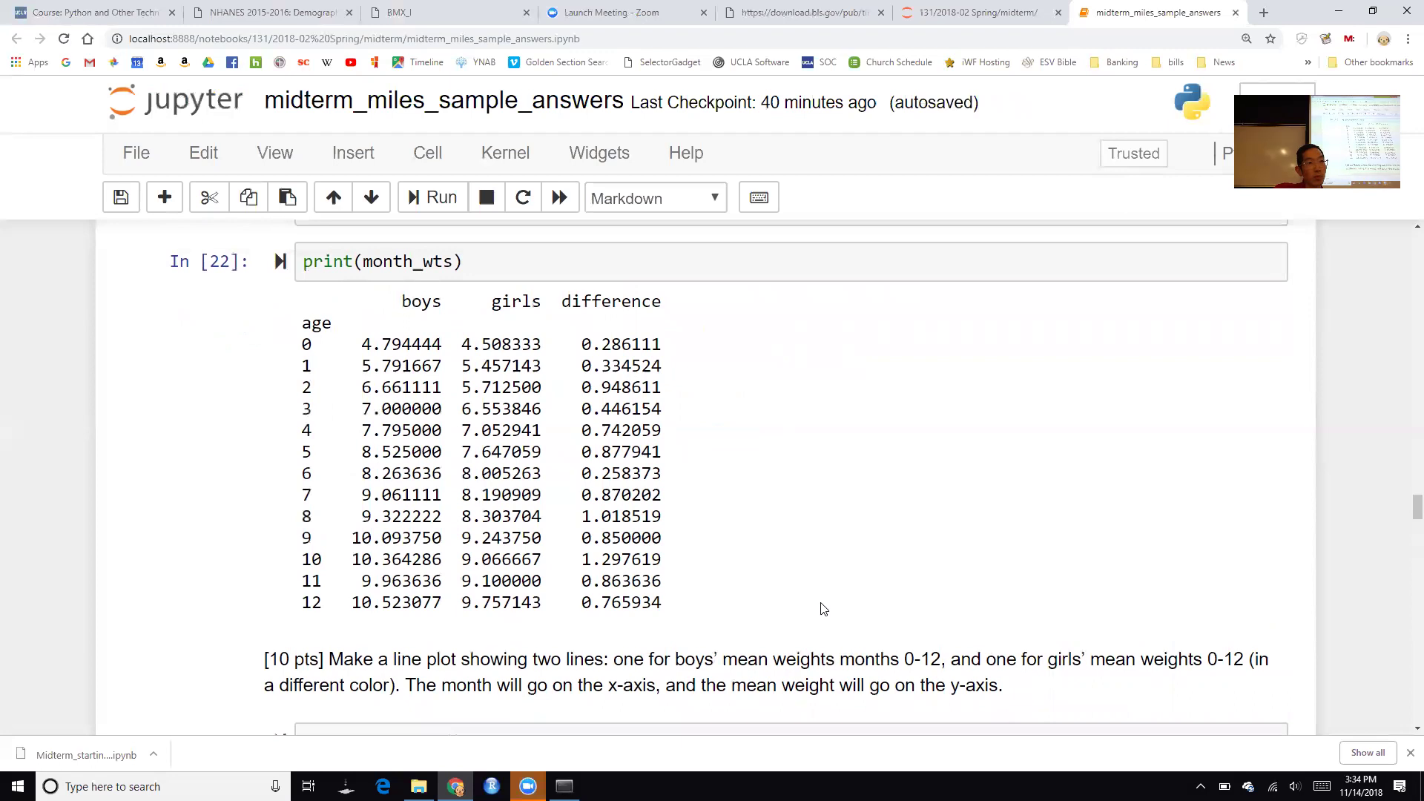
scroll(822, 608, up, 4)
scroll(822, 609, up, 5)
scroll(822, 608, down, 2)
scroll(822, 609, down, 5)
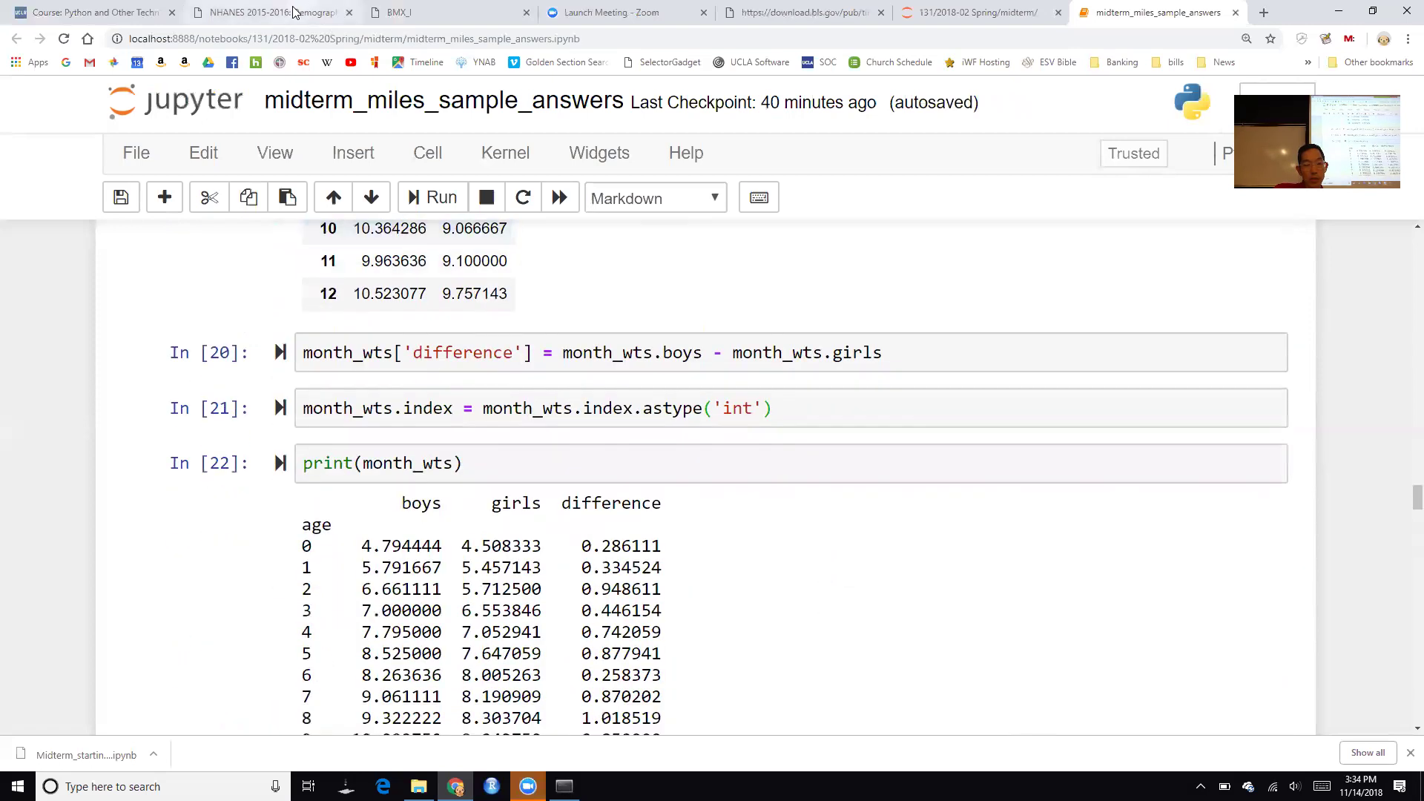
Open the demographics data dictionary DEMO_I.htm from the course's Week 6 page and dock it as a tab in the main browser window
click(294, 12)
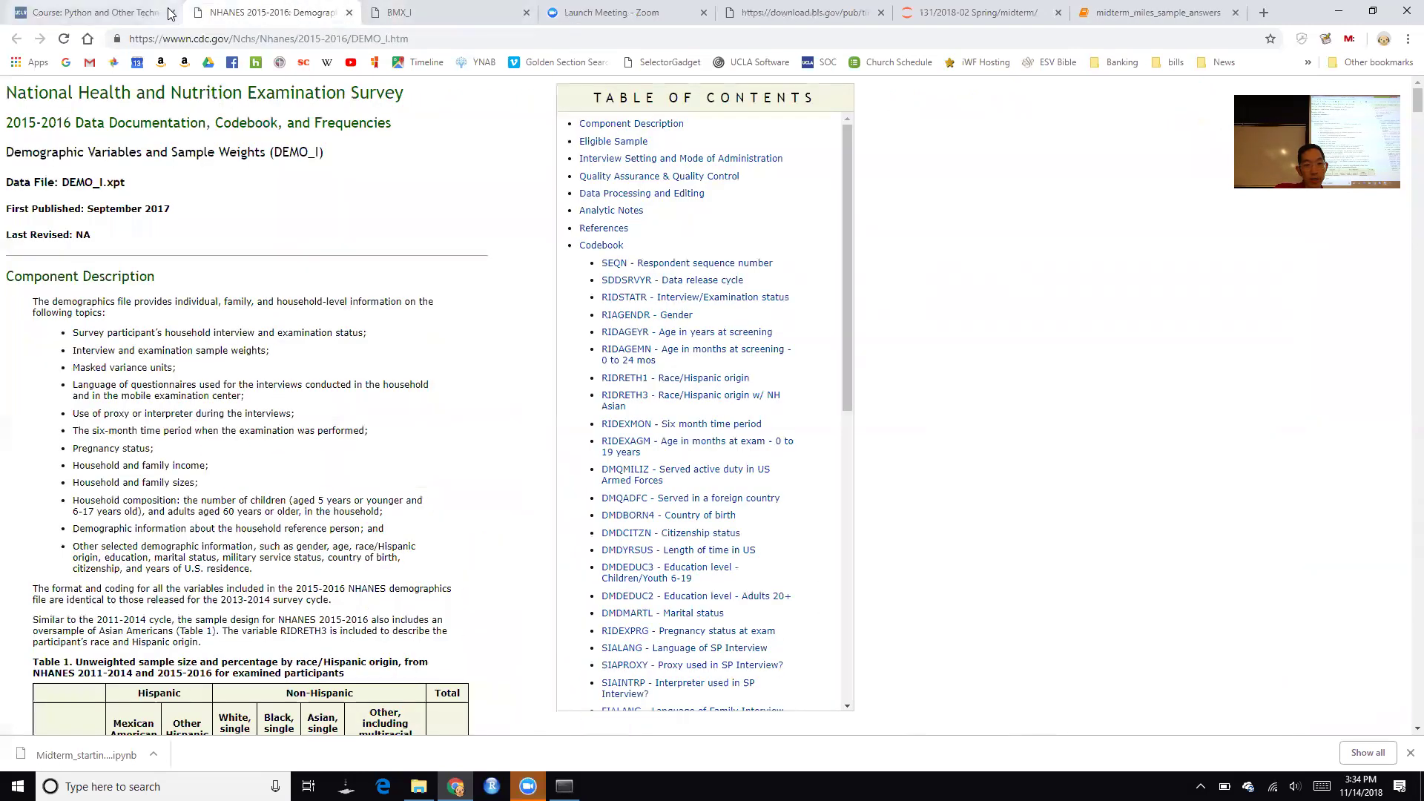
click(428, 20)
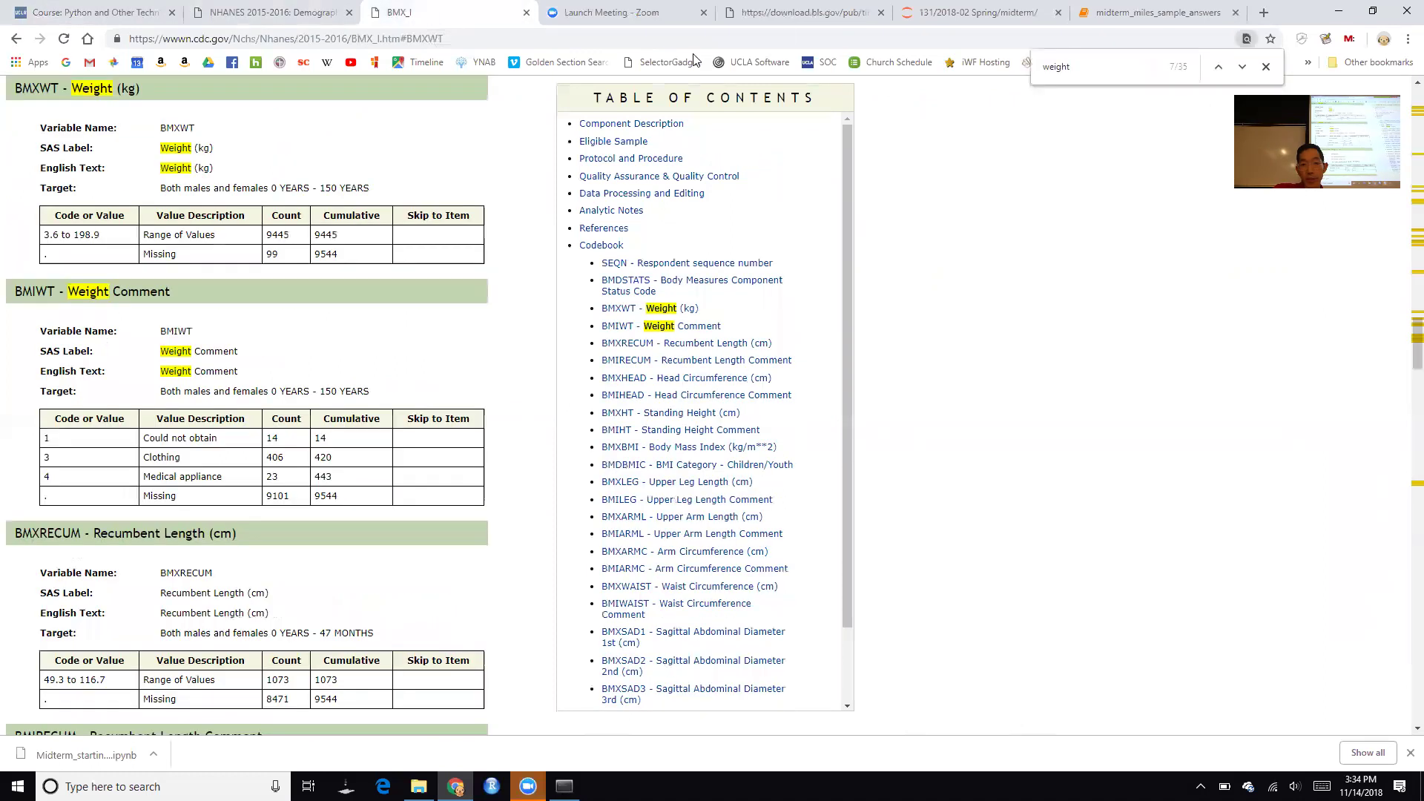
click(807, 13)
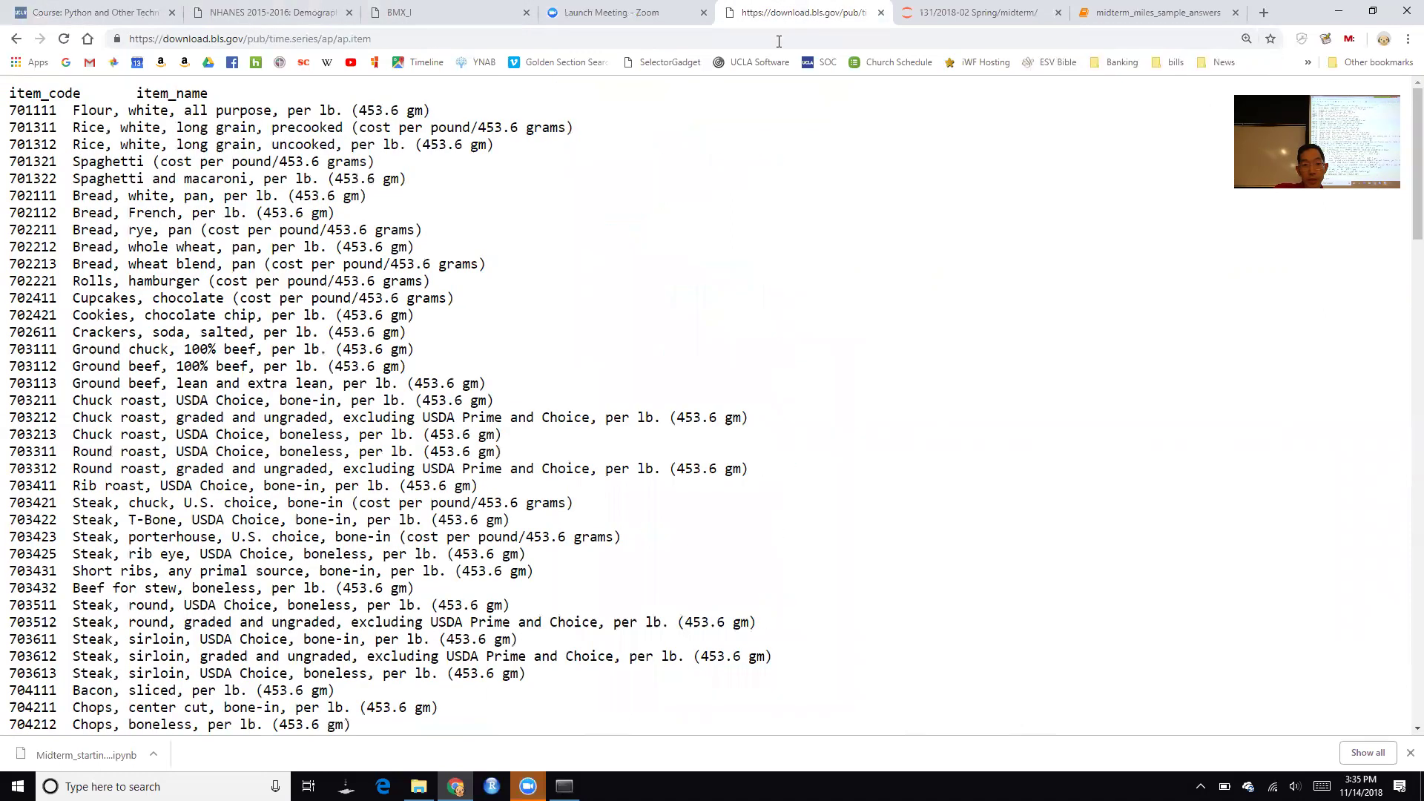
click(415, 12)
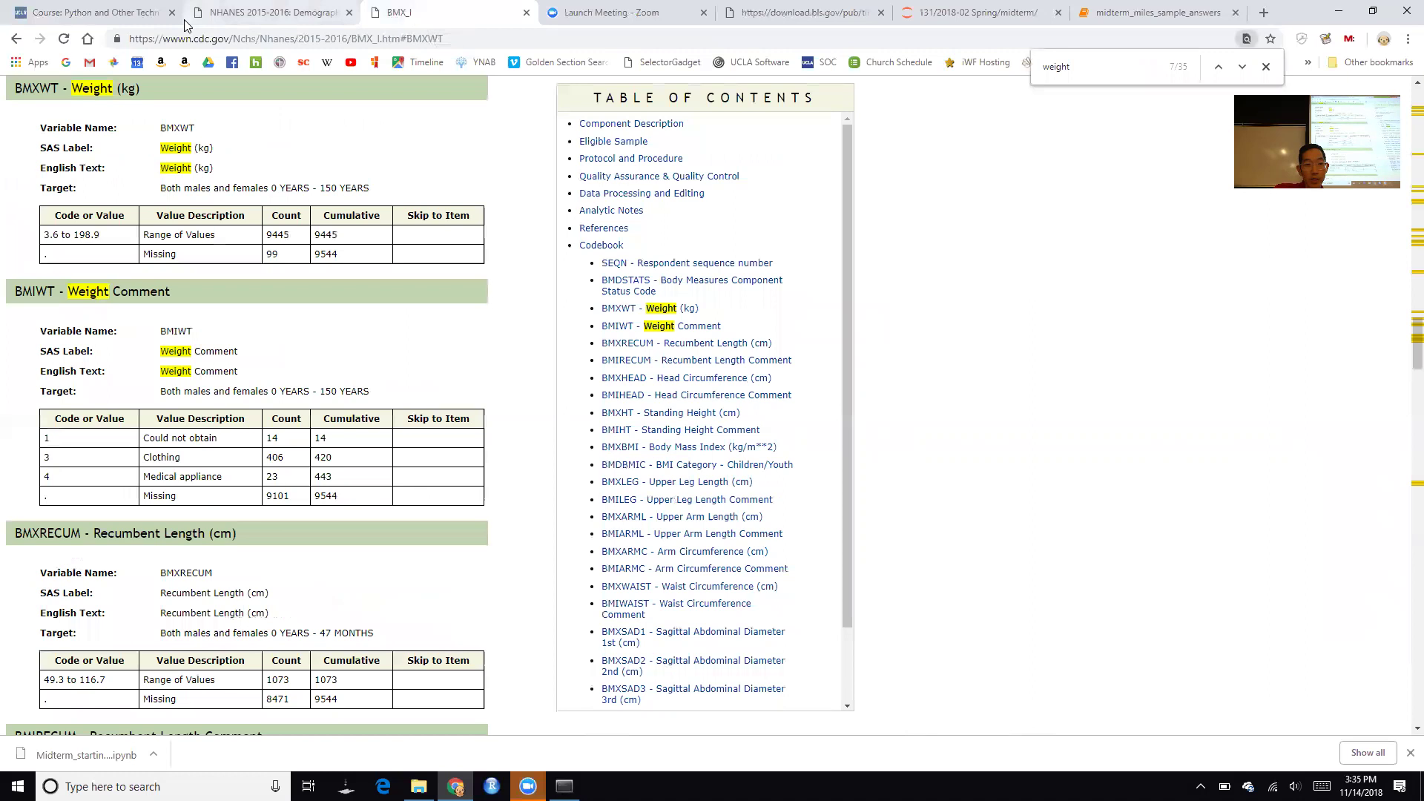
click(69, 10)
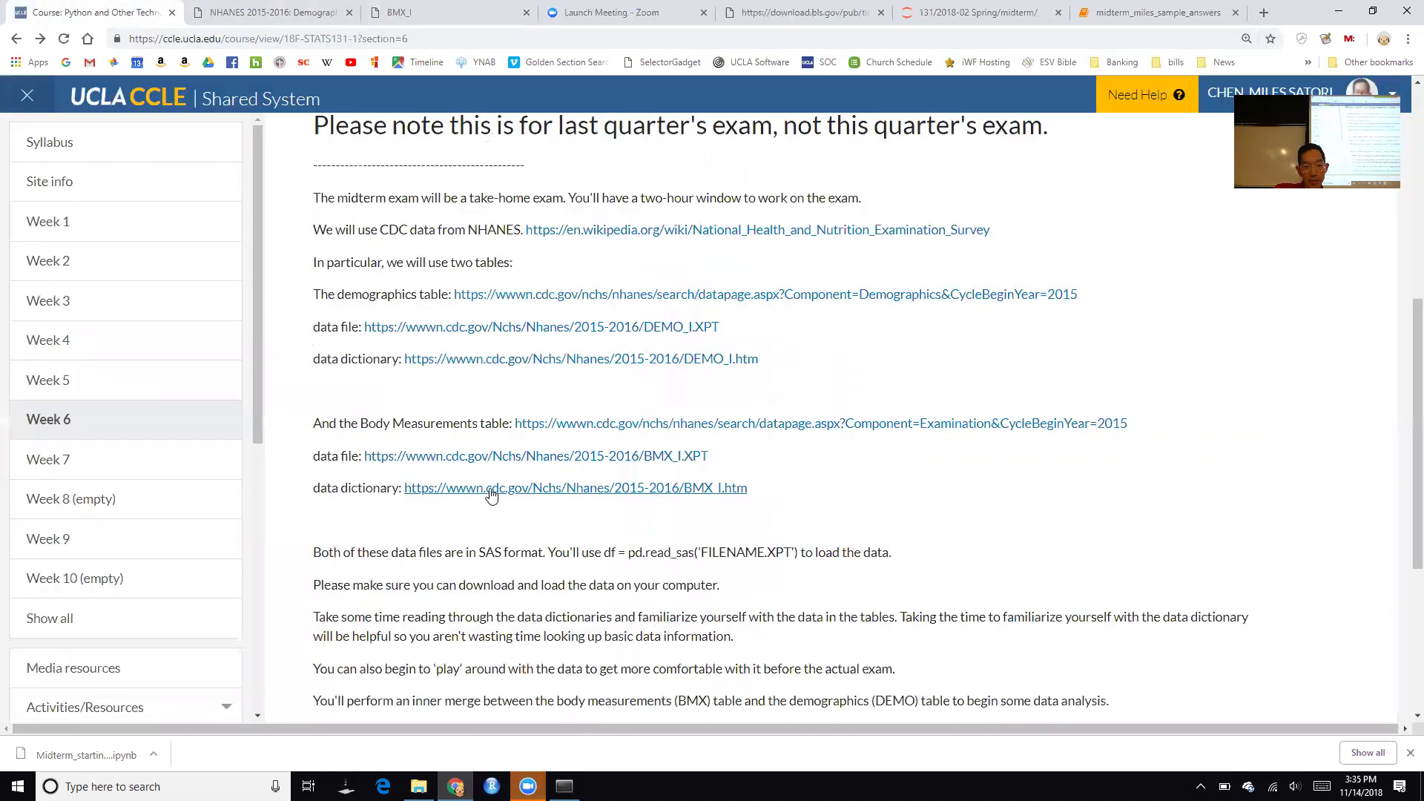
click(538, 362)
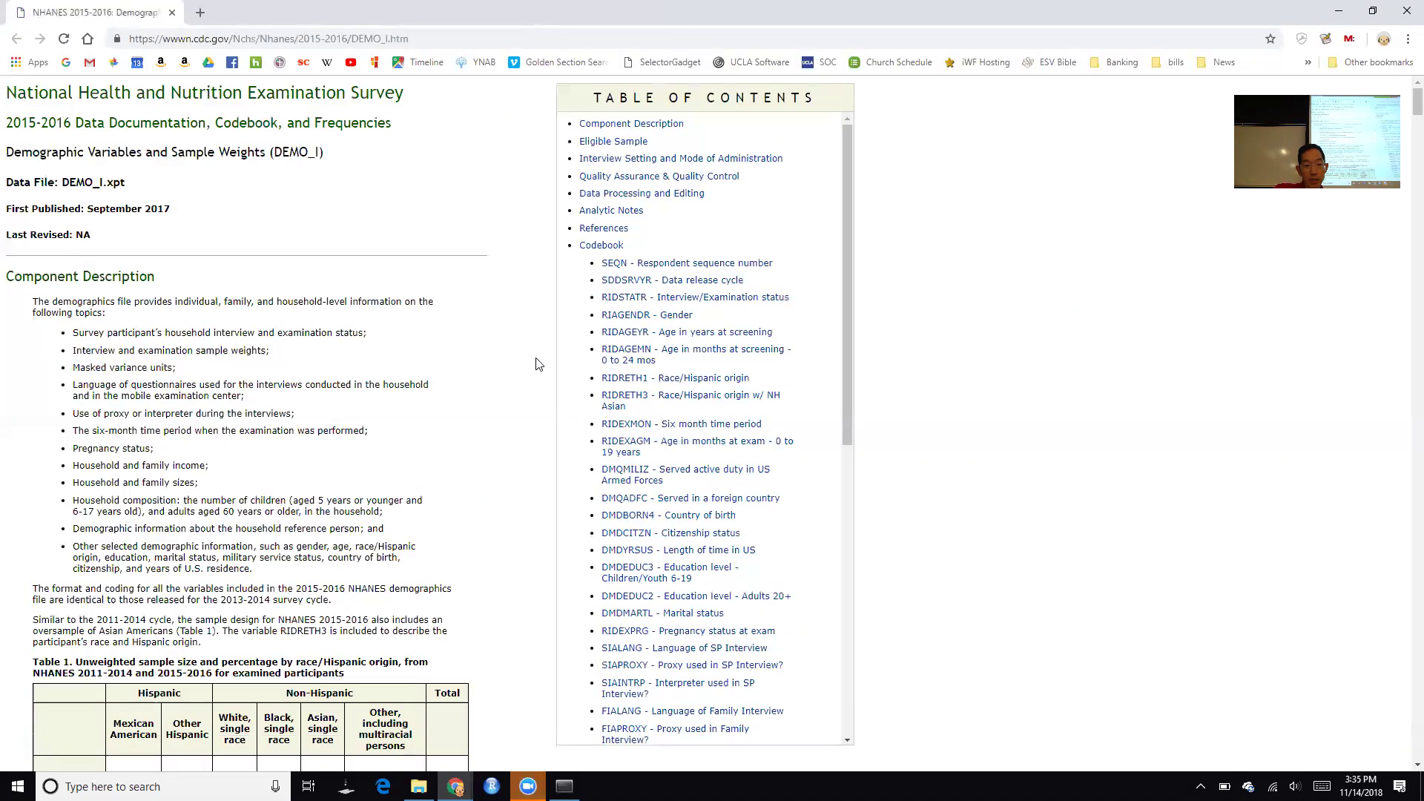
drag(96, 13, 368, 20)
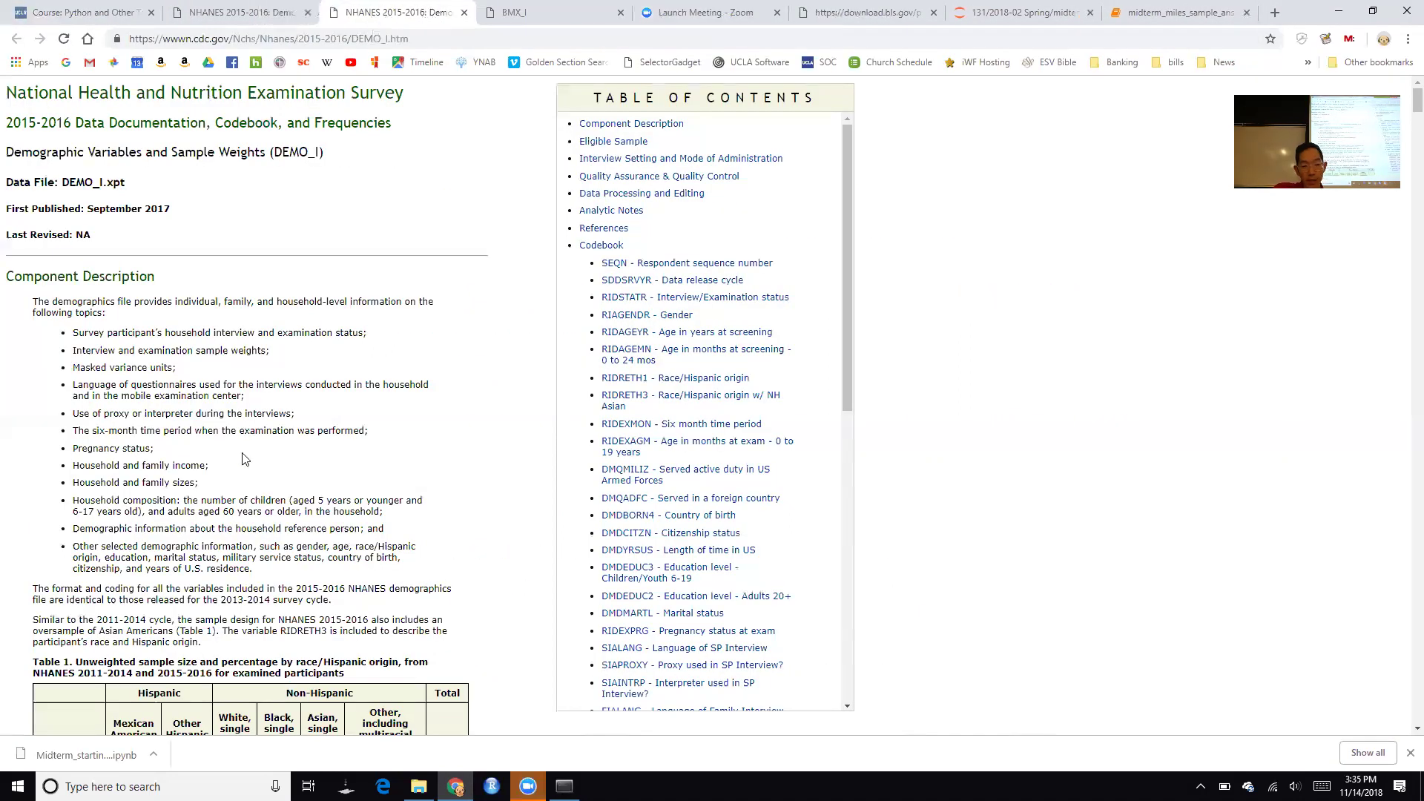
Examine the codebook entries for RIDEXAGM, RIDEXMON, RIDAGEYR and RIDAGEMN to compare how age is recorded
click(688, 448)
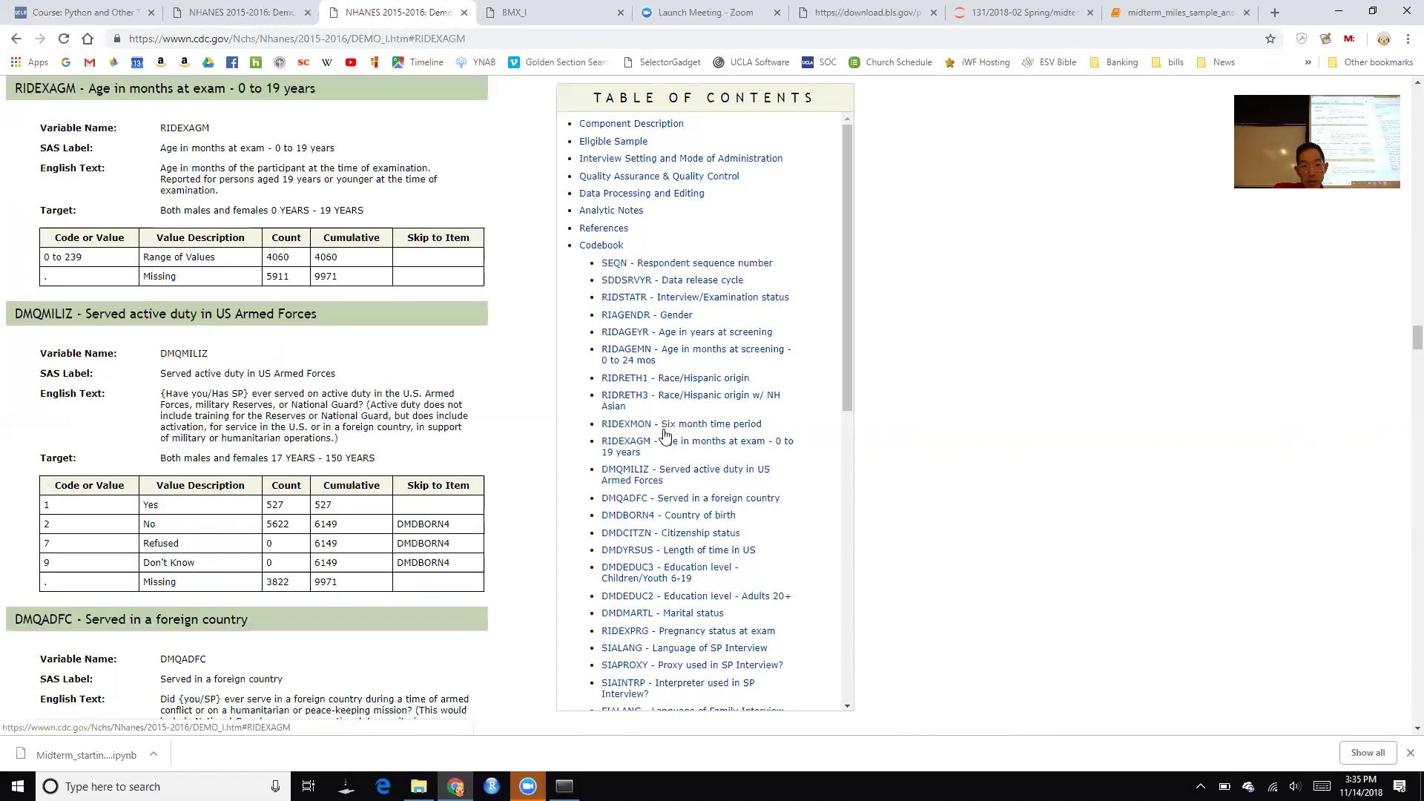
click(666, 433)
scroll(383, 353, up, 2)
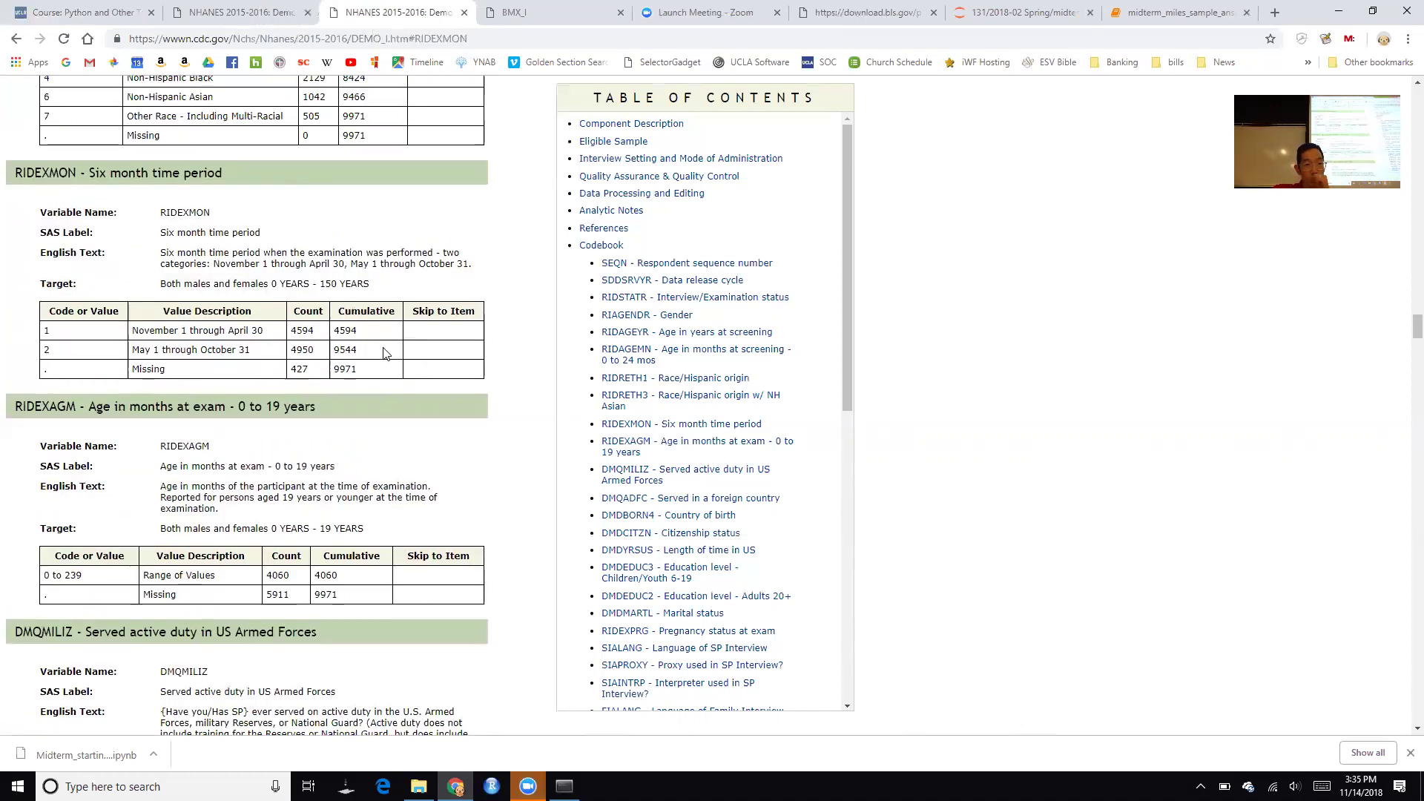
scroll(384, 353, up, 7)
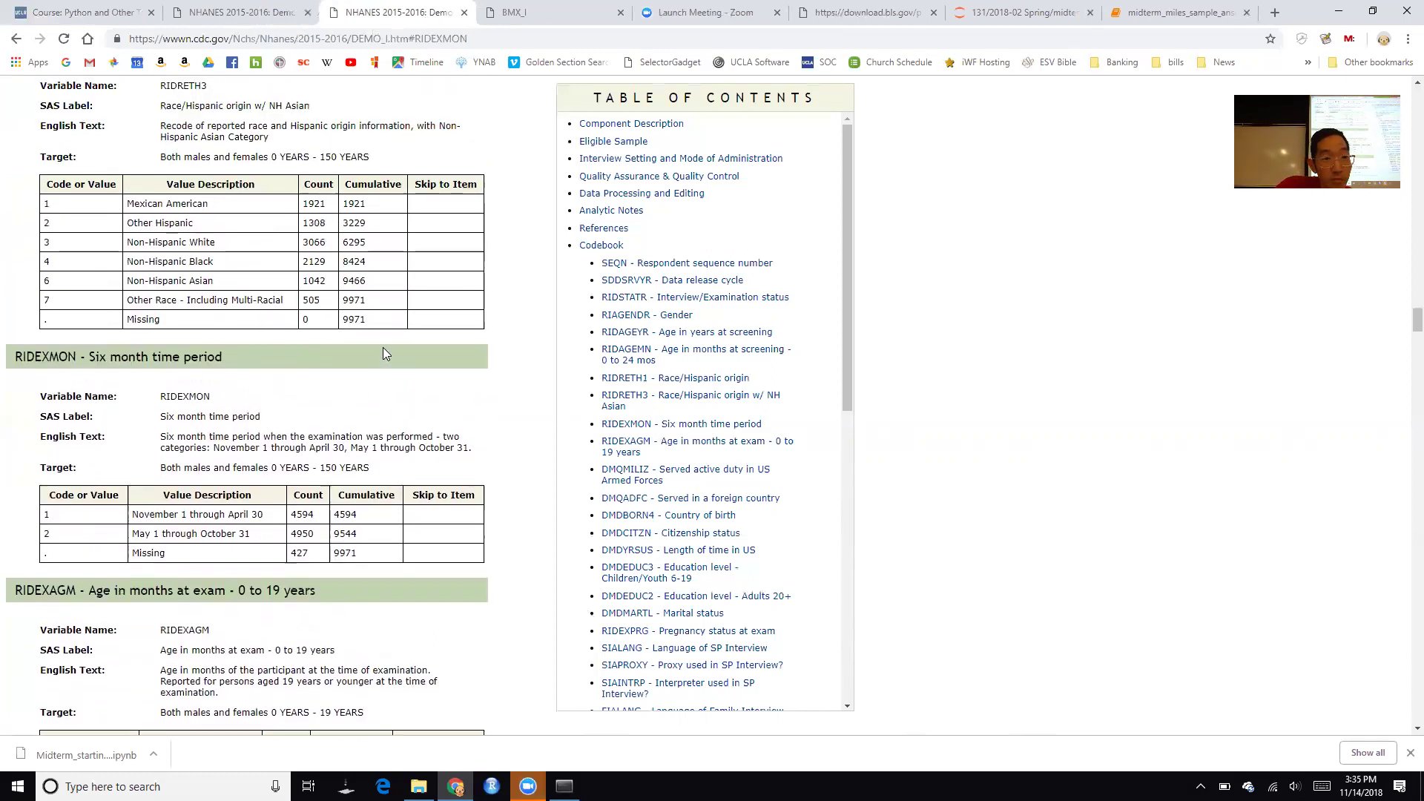
scroll(383, 353, up, 4)
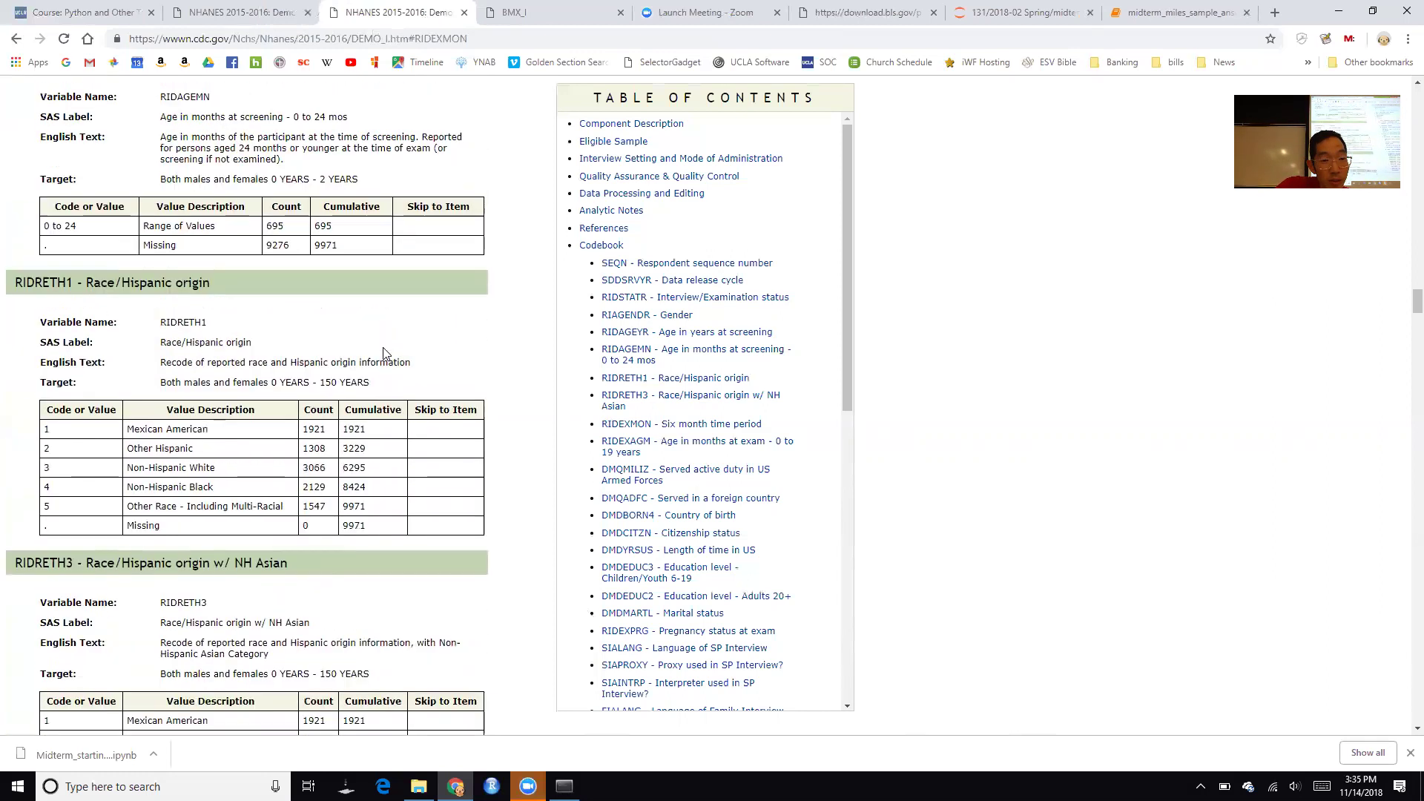
scroll(385, 353, up, 2)
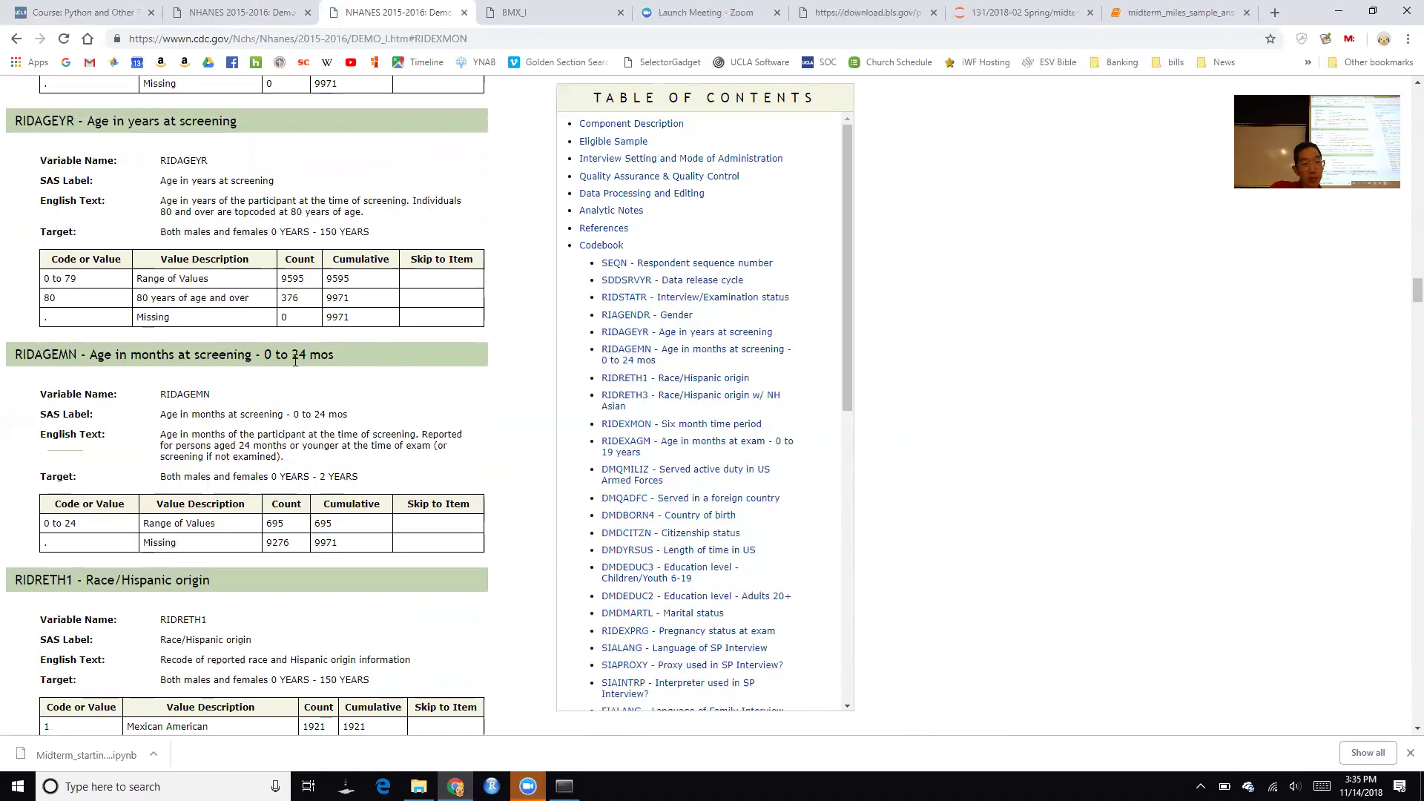
scroll(294, 360, up, 3)
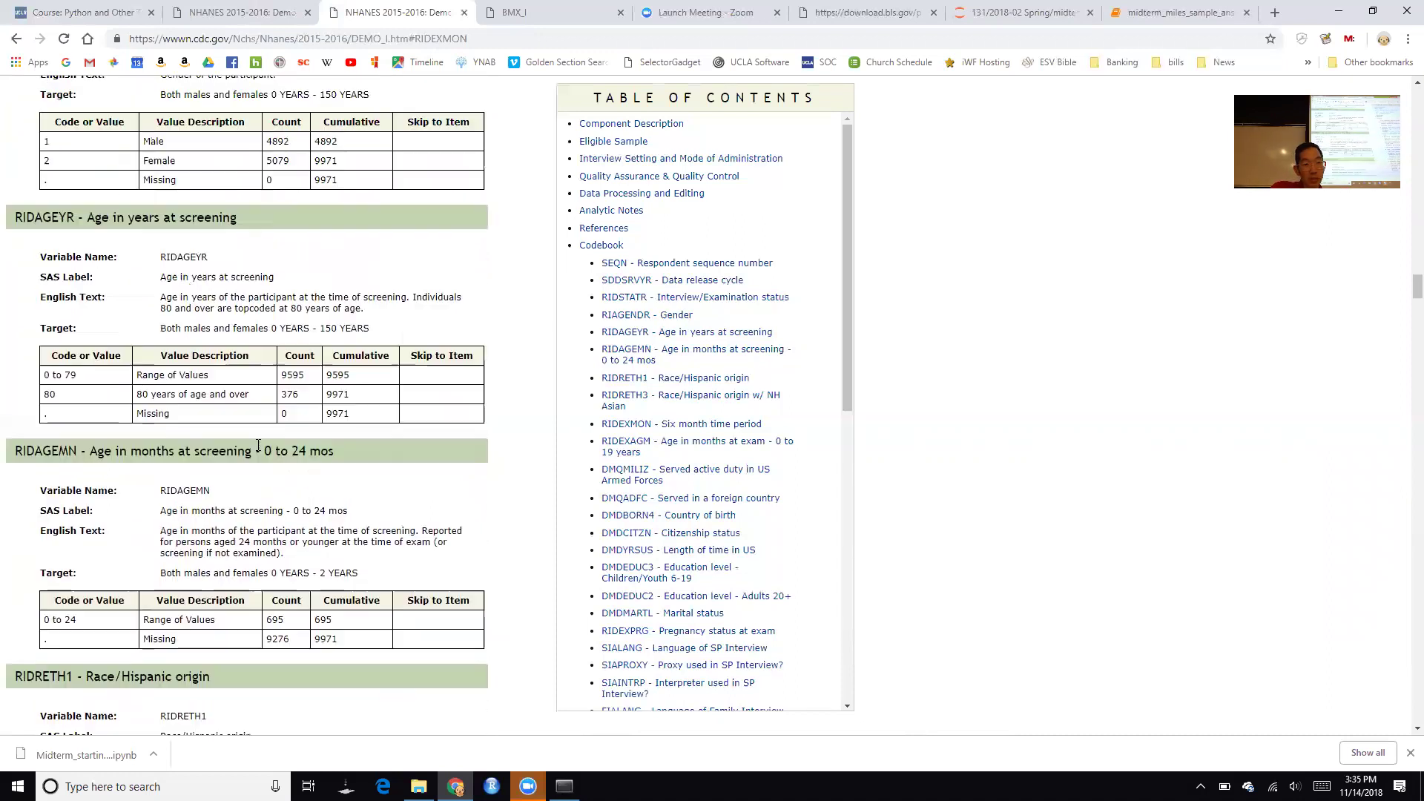
scroll(152, 393, down, 1)
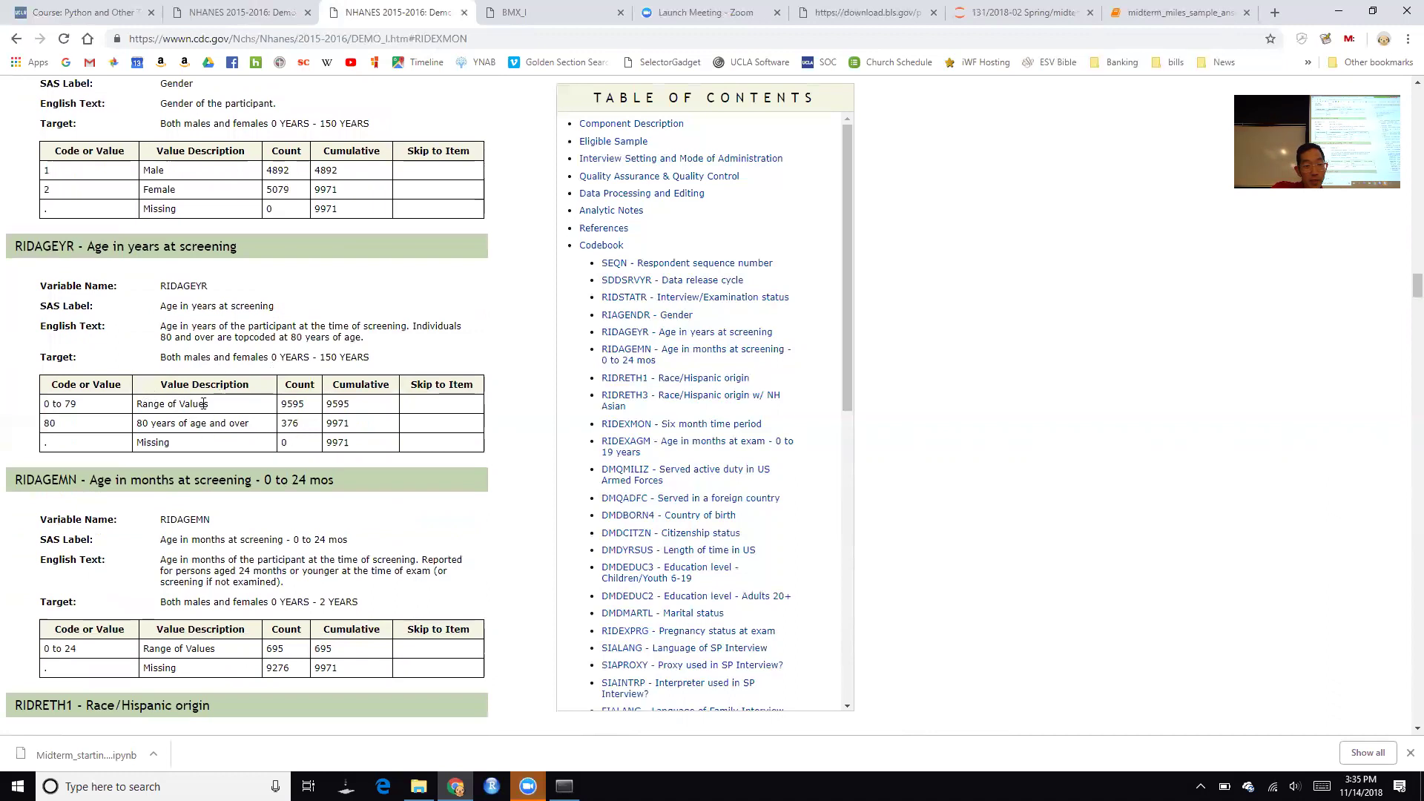
scroll(208, 406, down, 2)
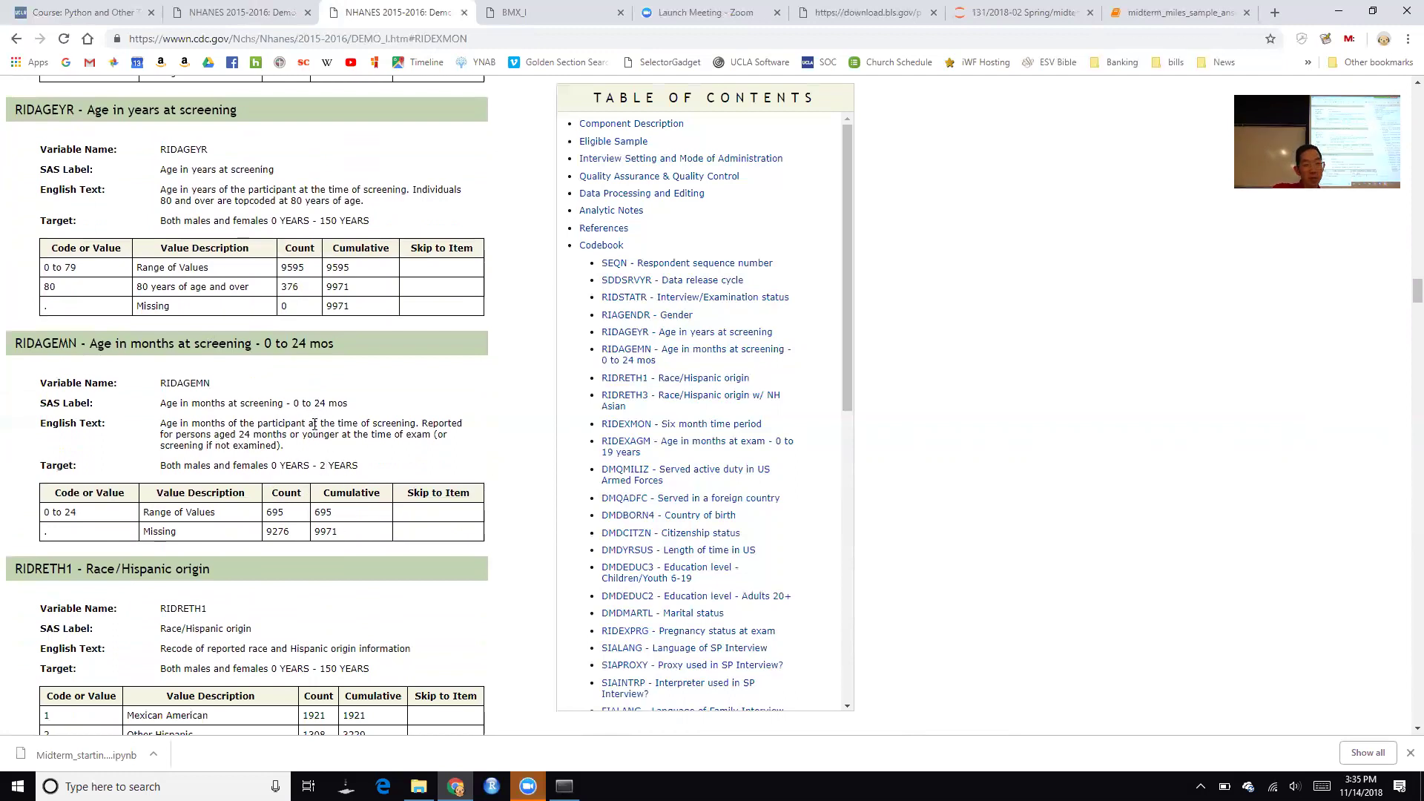
scroll(315, 424, down, 1)
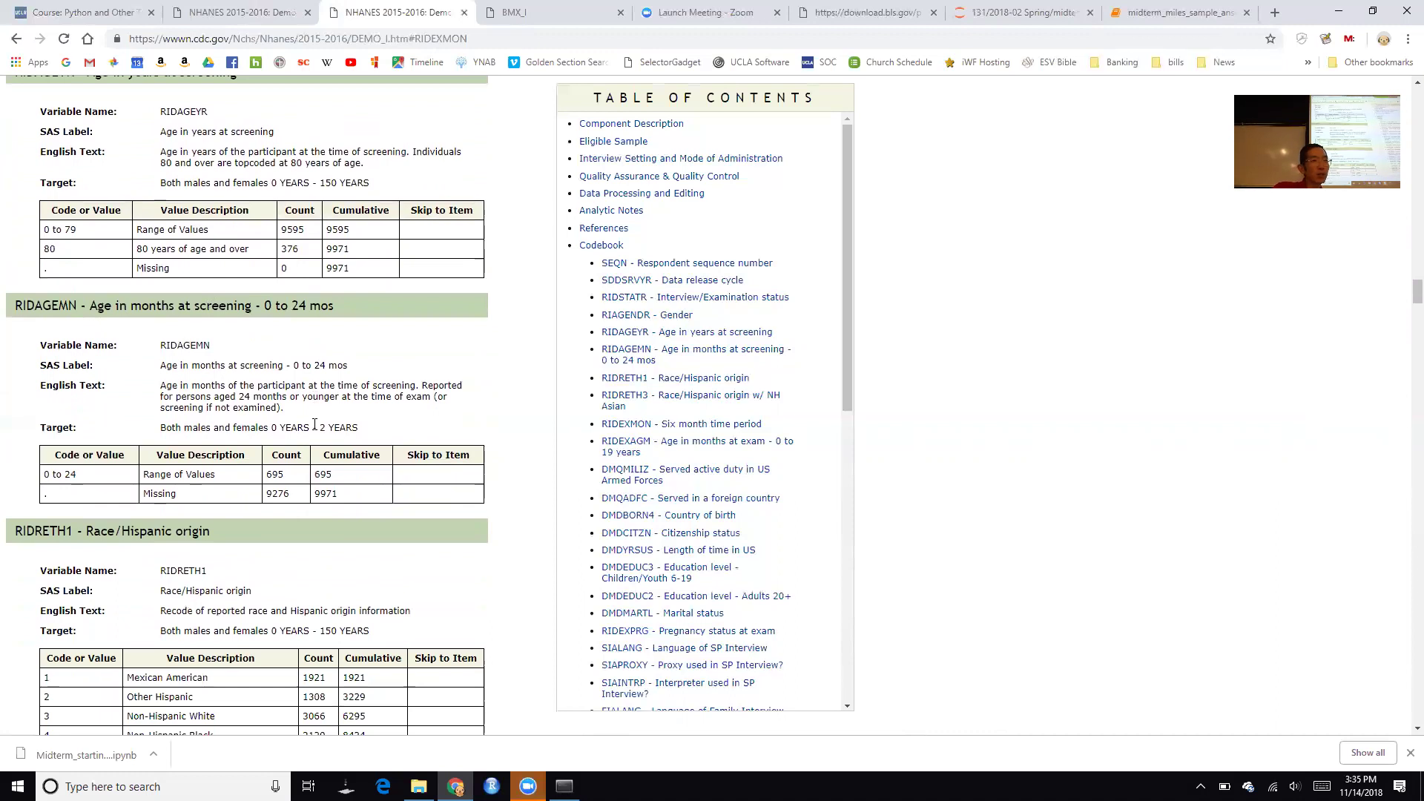
Search the demographics codebook for "age in mon" and step through the matches to the RIDEXAGM entry
key(ctrl+f)
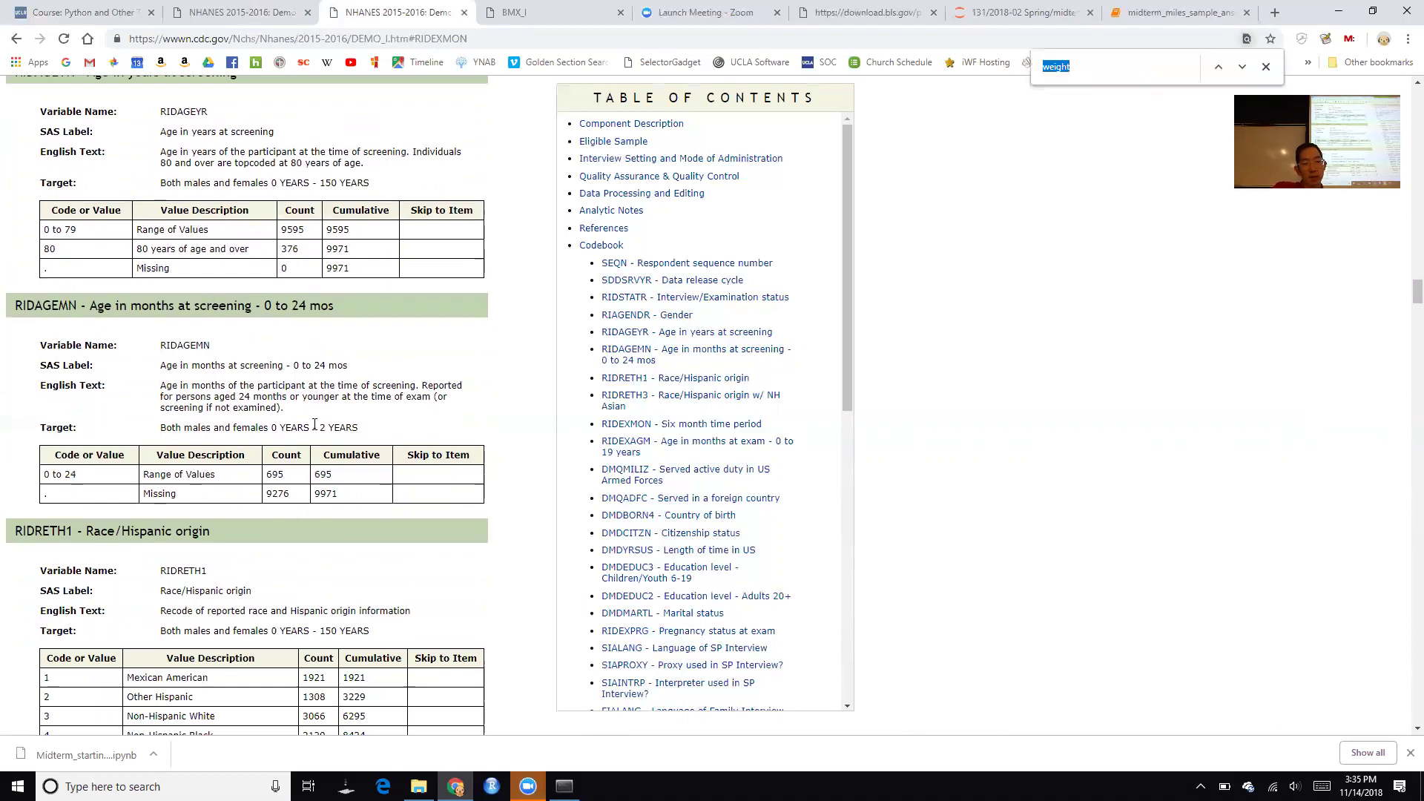
text(age i)
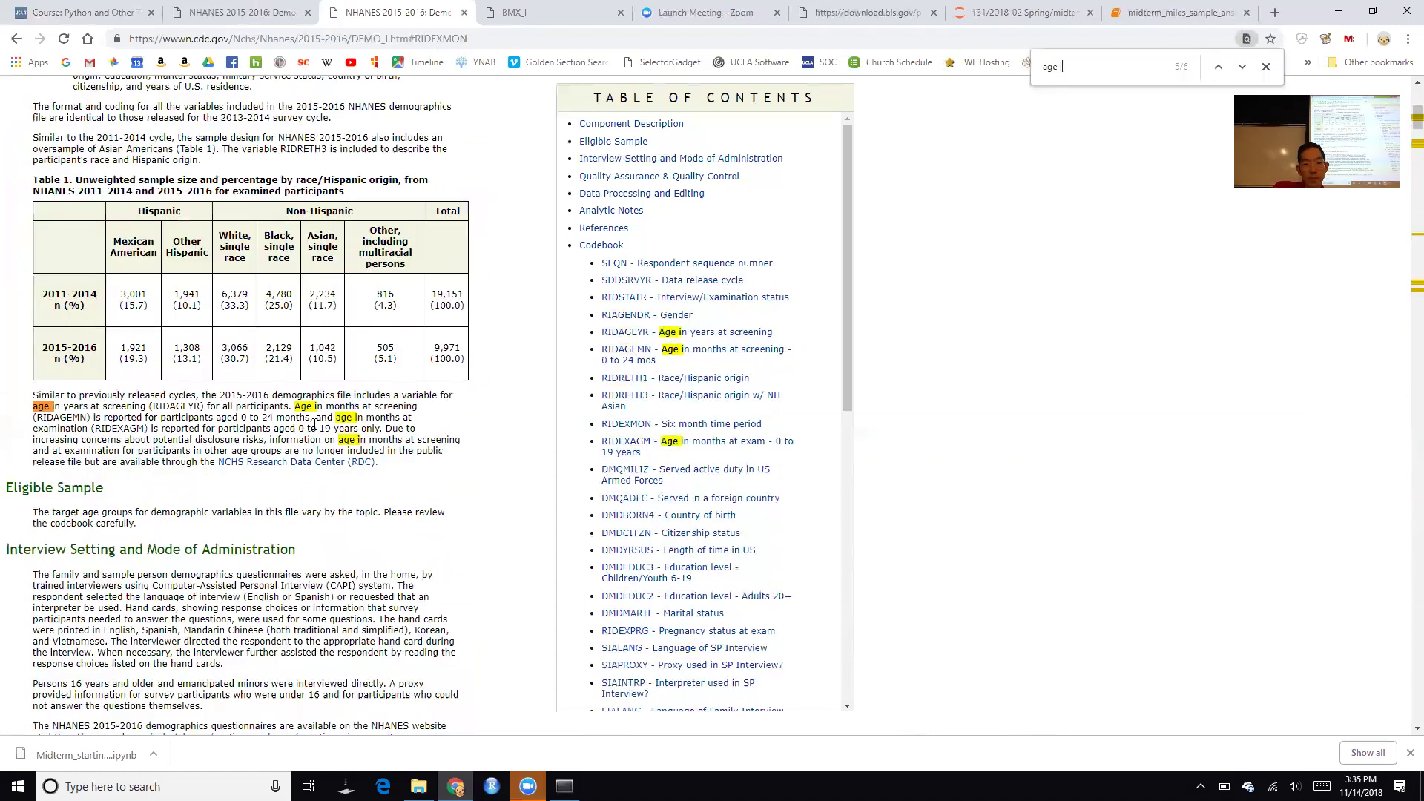
text(n mon)
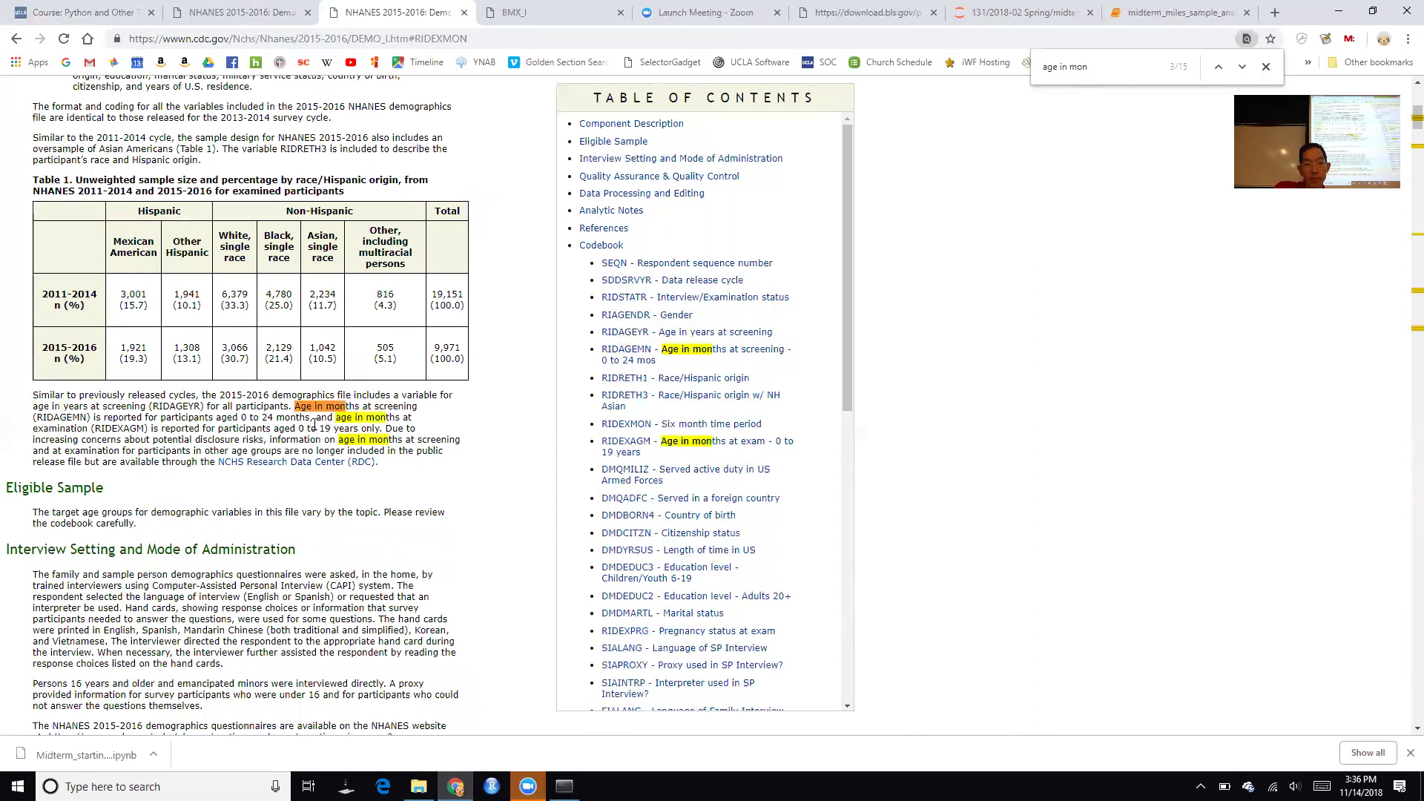
key(Return)
key(Return)
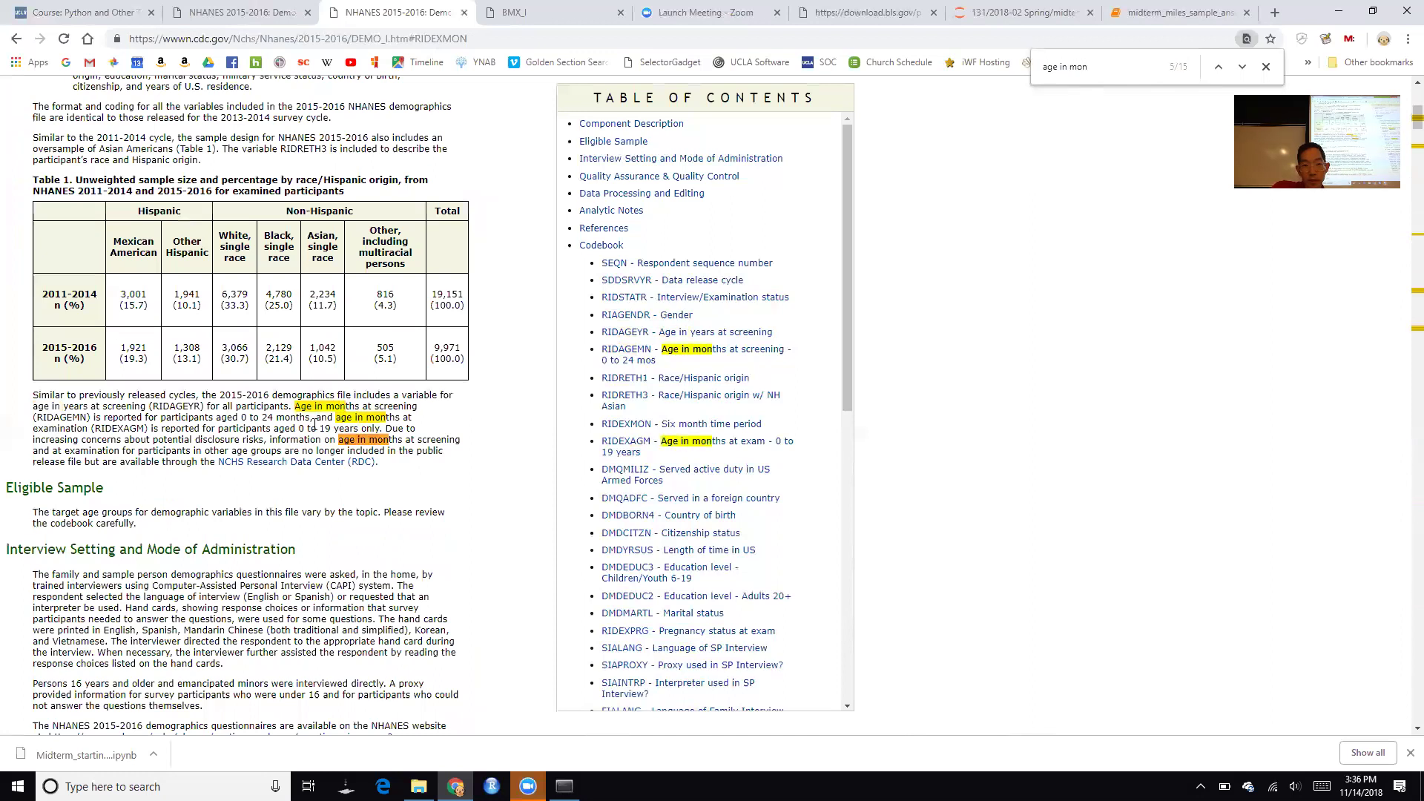
key(Return)
key(Return)
key(Return)
key(Return)
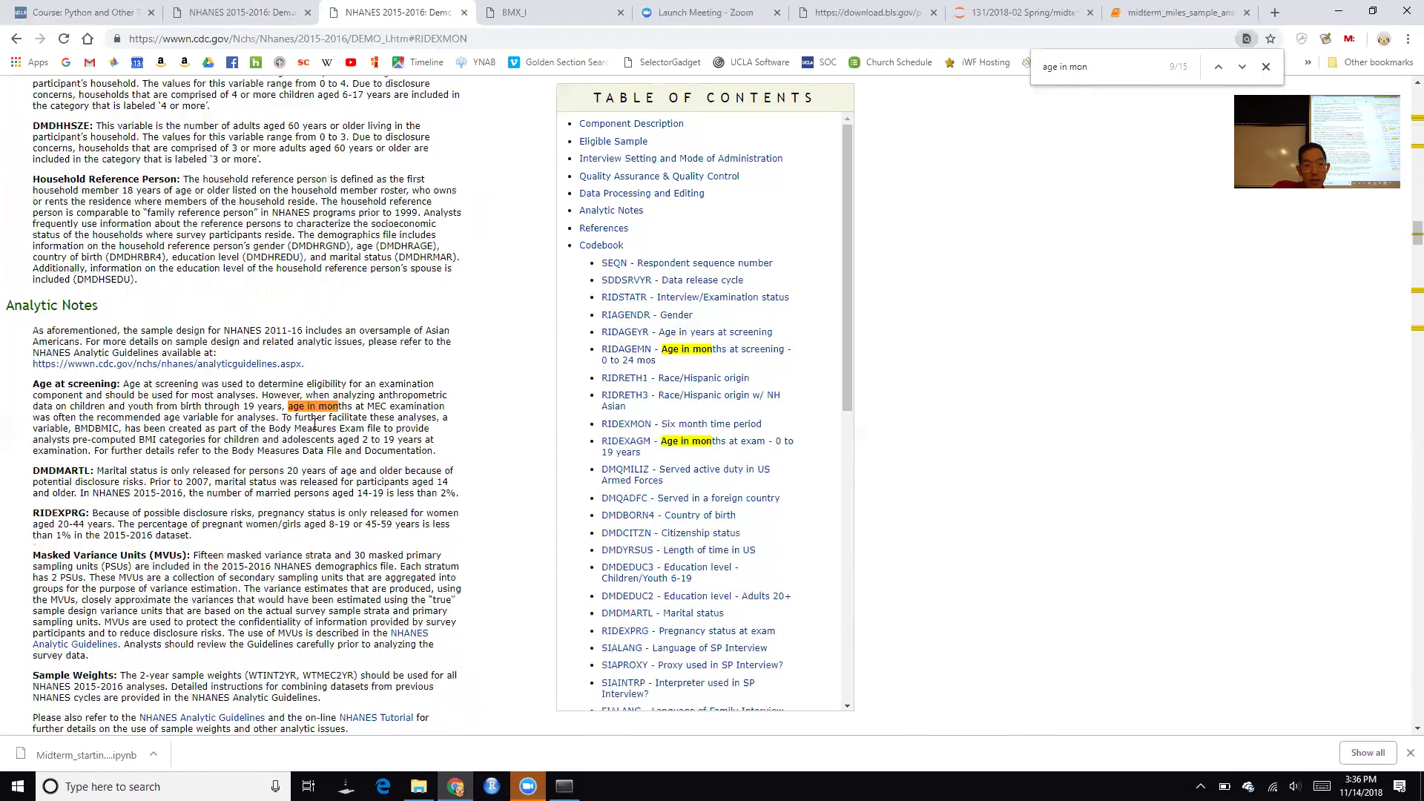
key(Return)
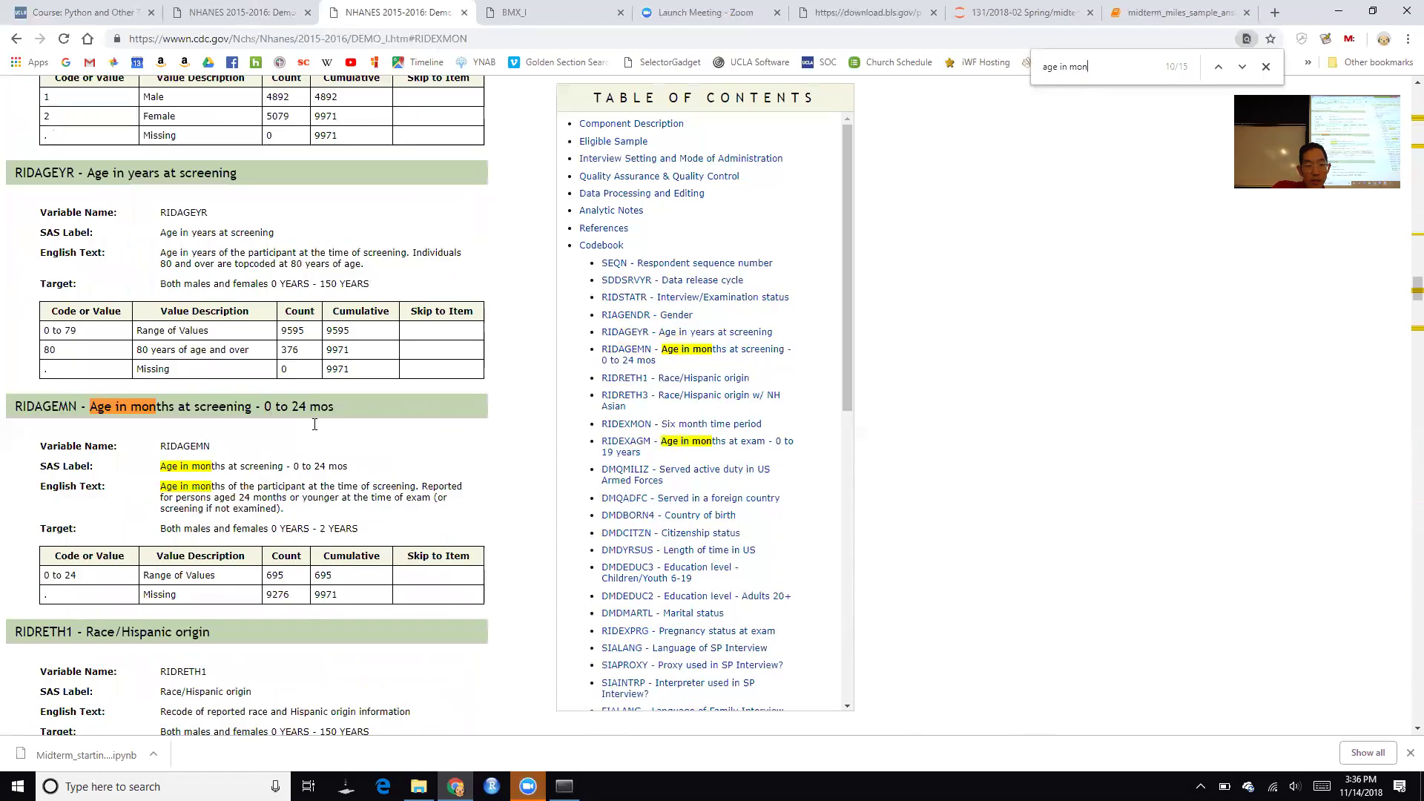
key(Return)
key(Return)
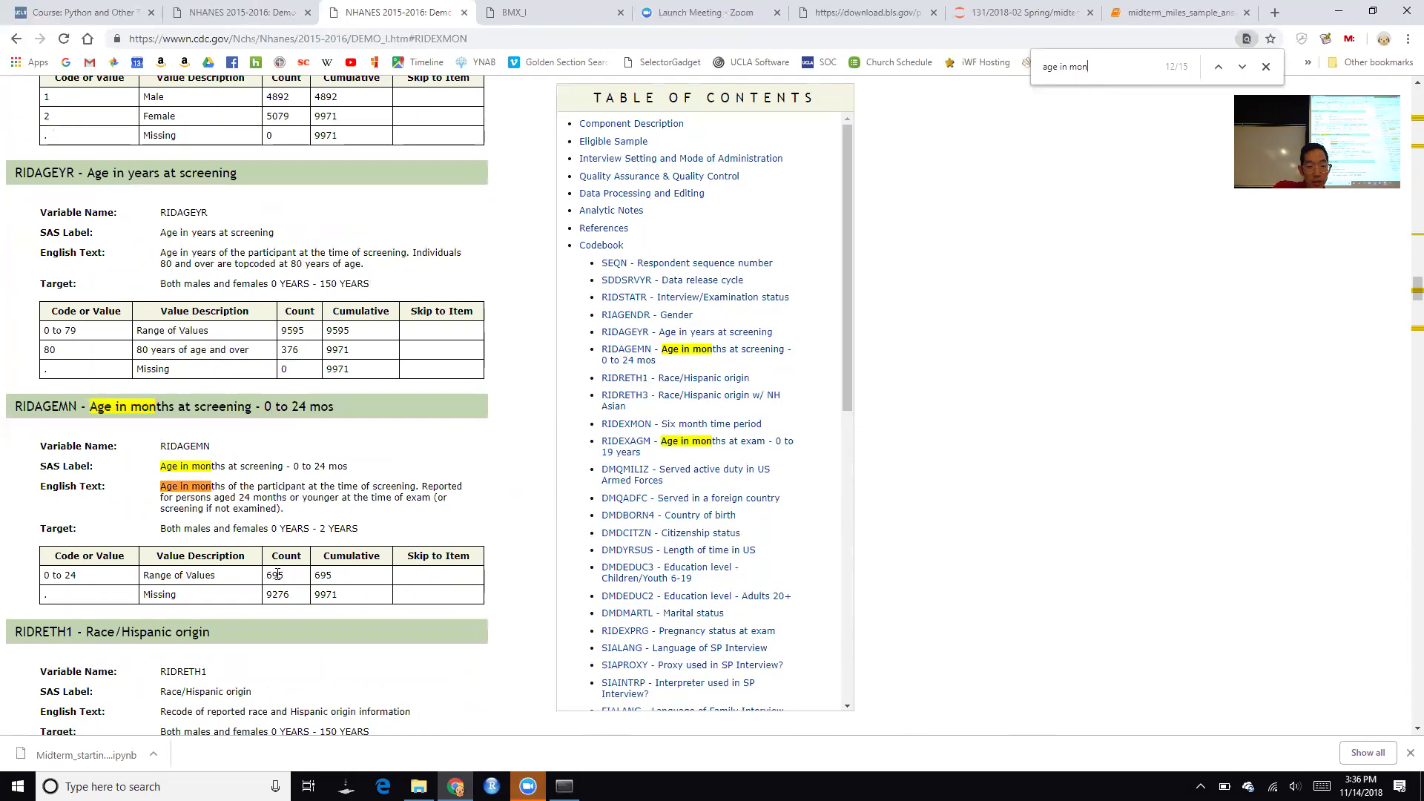
key(Return)
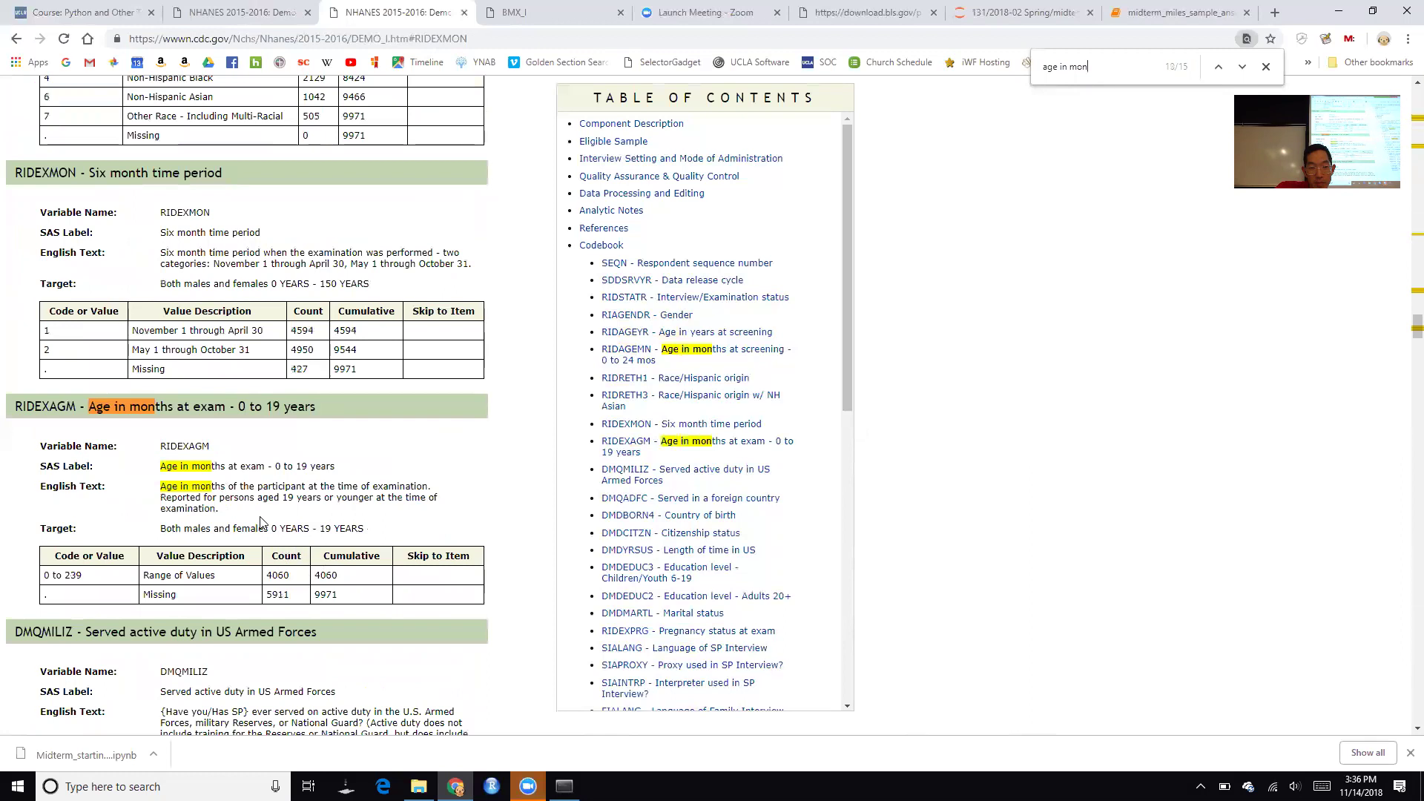
Examine the RIDEXAGM entry's description, target ages and value counts, along with the remaining variables in the table of contents
scroll(261, 522, down, 1)
scroll(258, 525, up, 1)
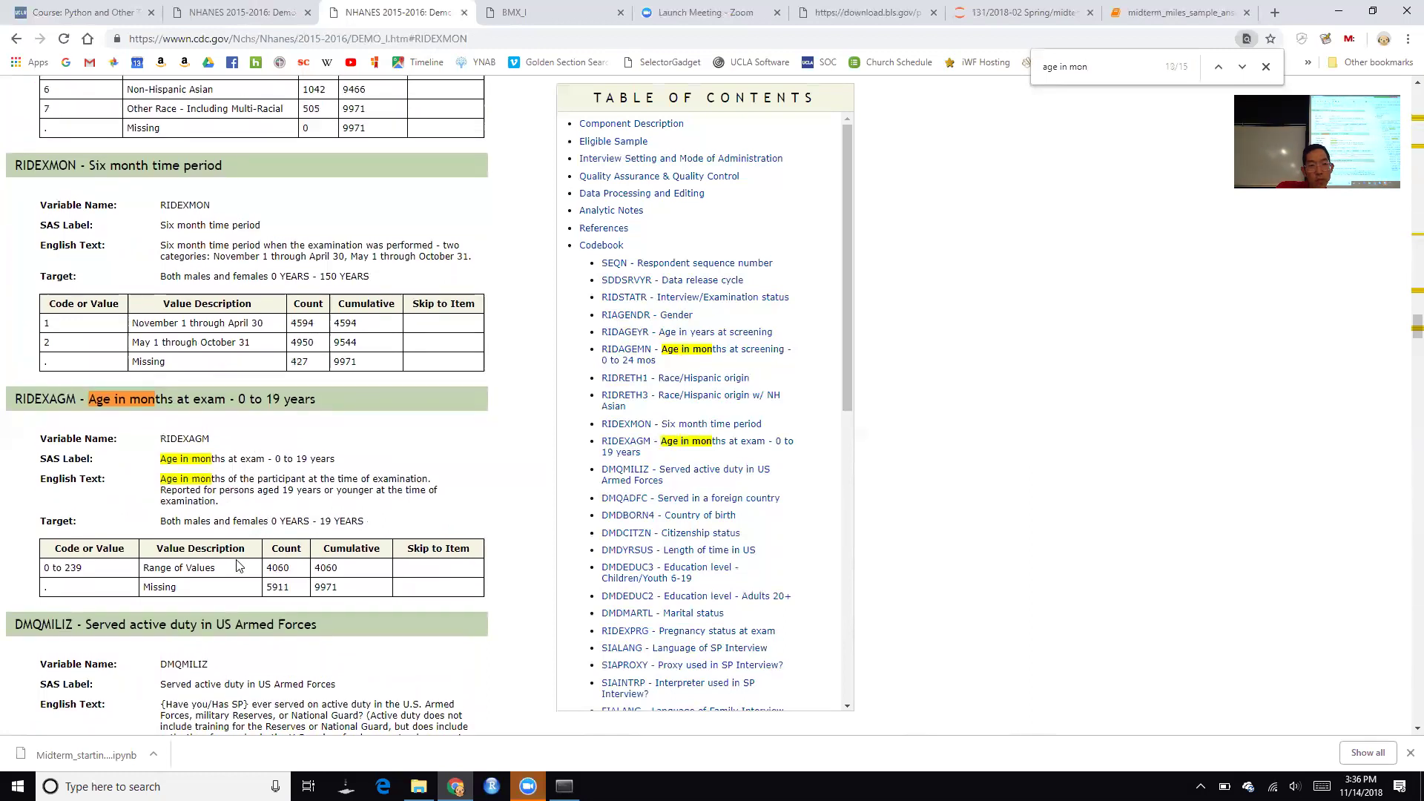
scroll(235, 559, down, 1)
scroll(665, 463, down, 6)
scroll(541, 423, down, 2)
scroll(538, 423, up, 1)
scroll(367, 351, down, 1)
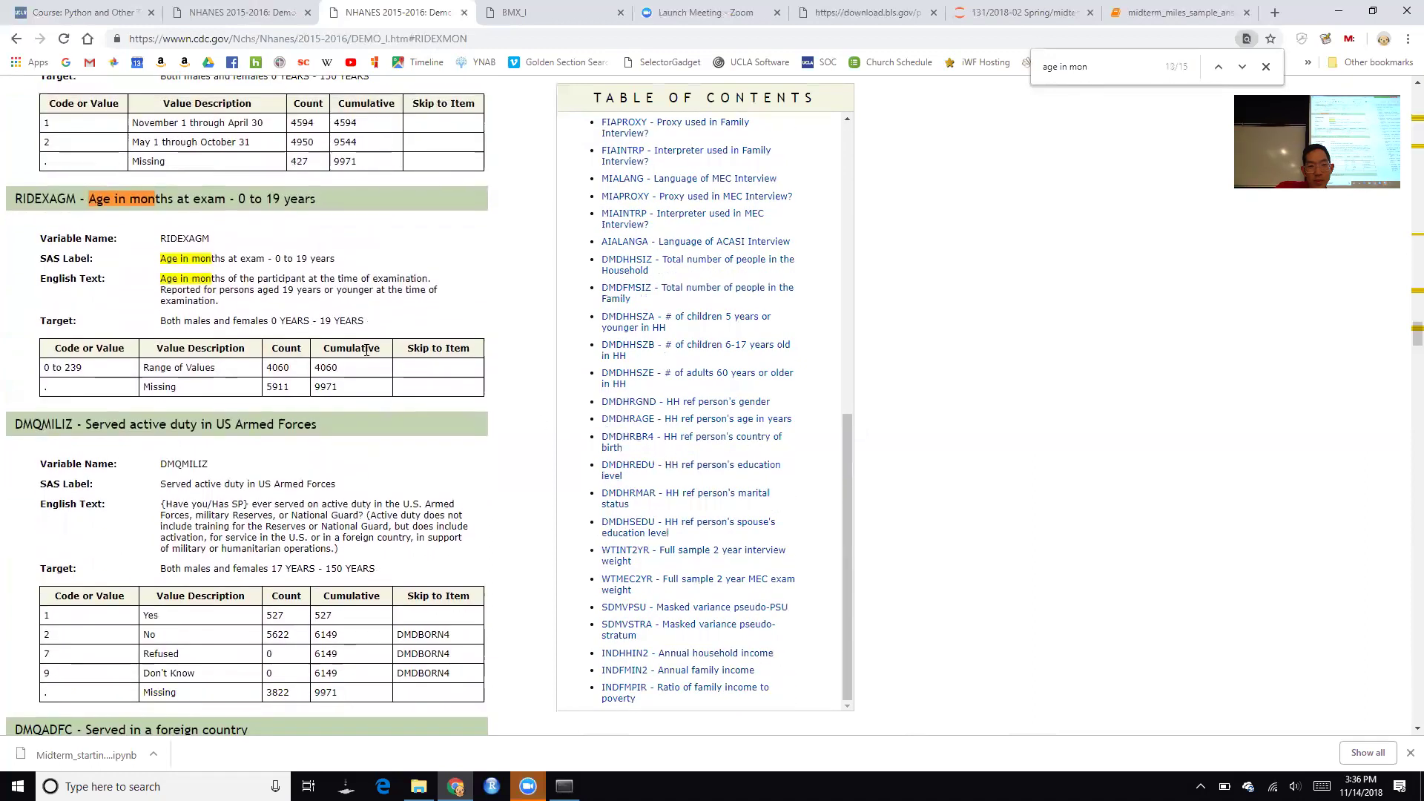
scroll(365, 350, up, 2)
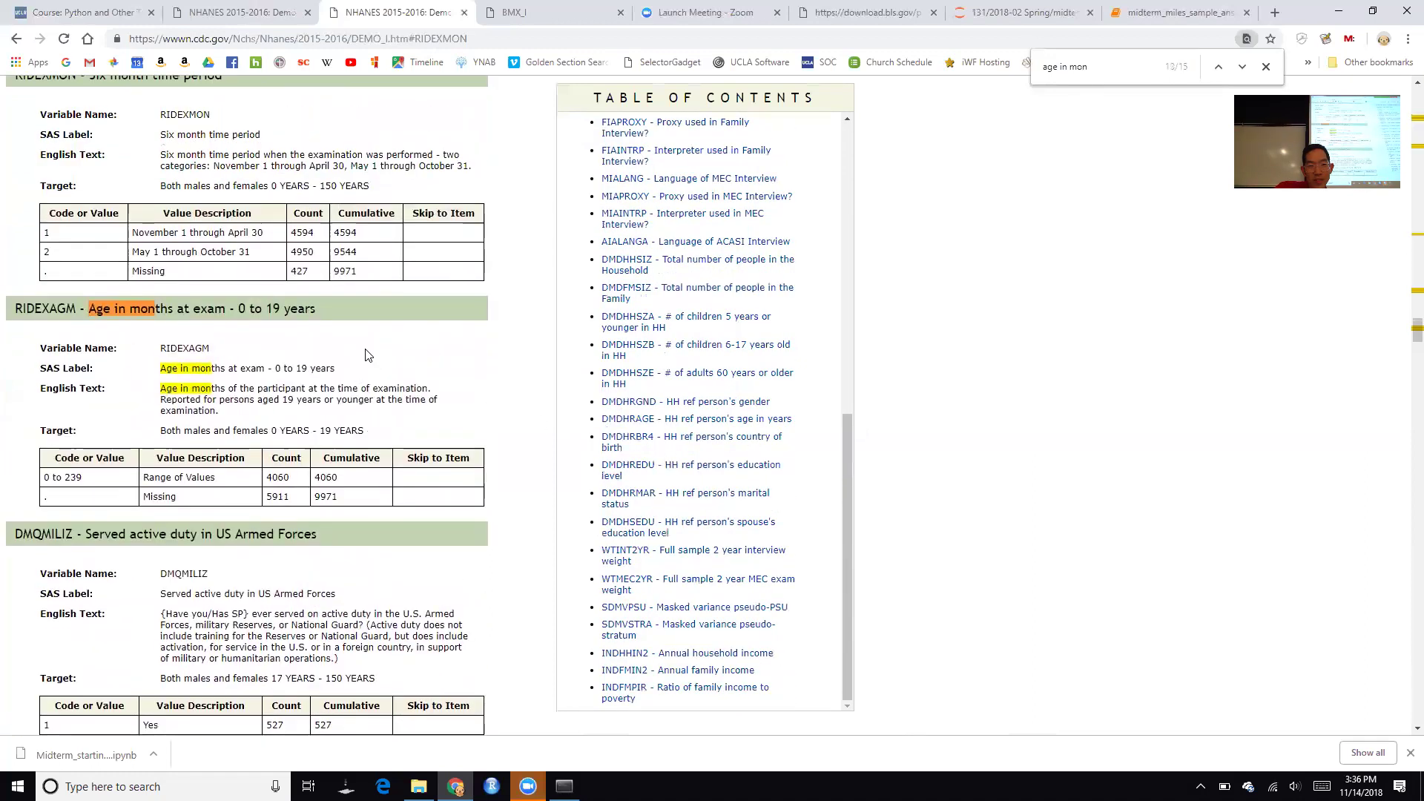
Return to the midterm_miles_sample_answers notebook and select the cell that creates the babies' age column from RIDAGEMN
click(14, 43)
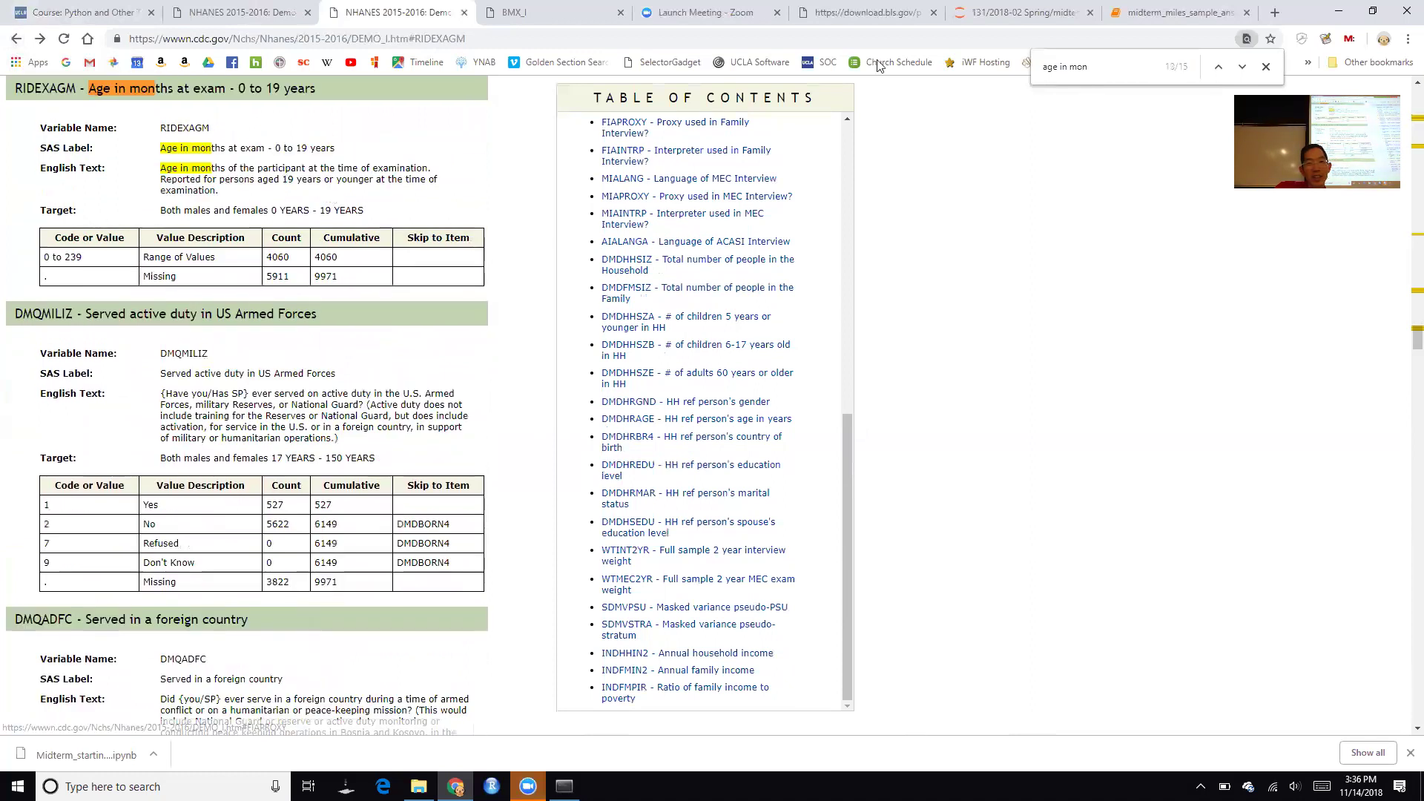
click(1189, 13)
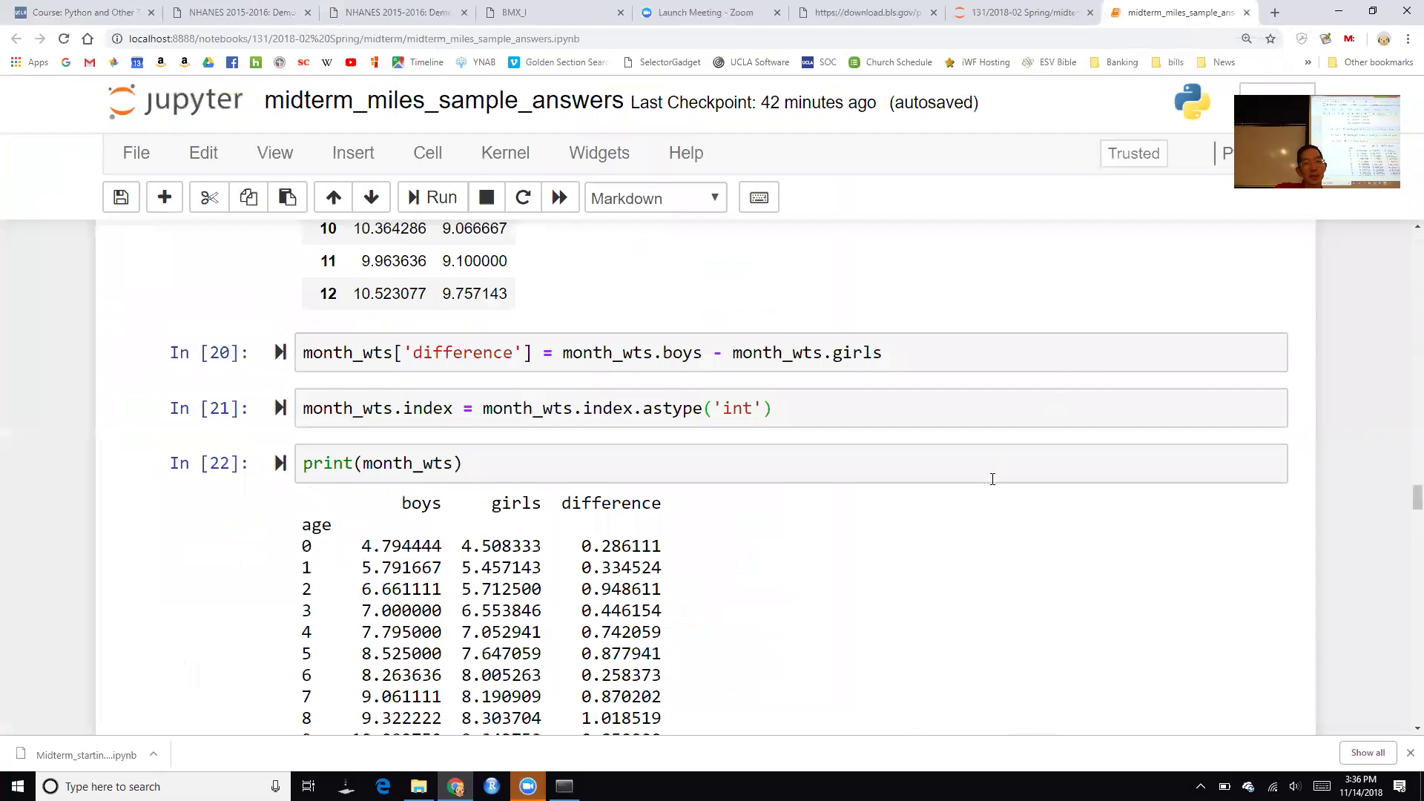
click(945, 581)
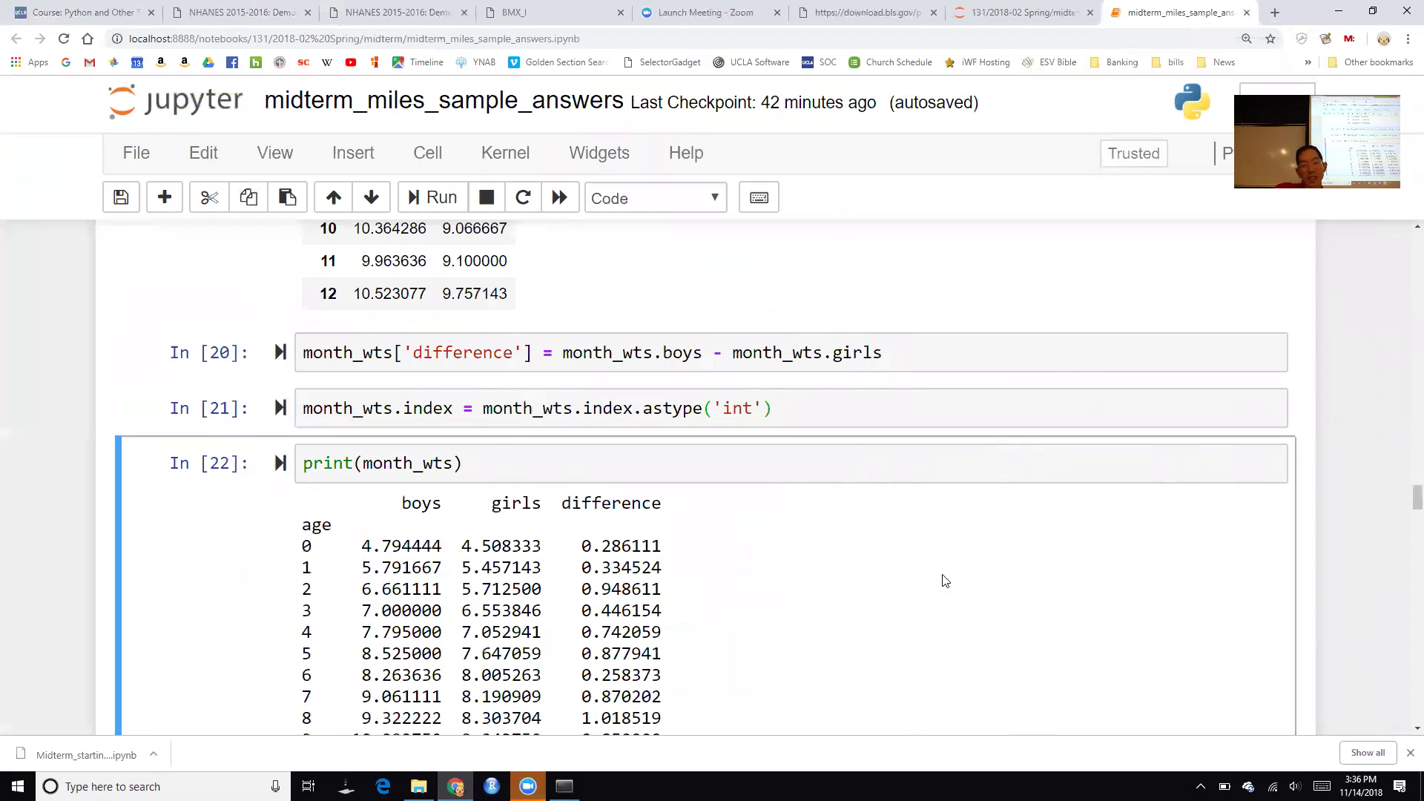
scroll(945, 581, up, 9)
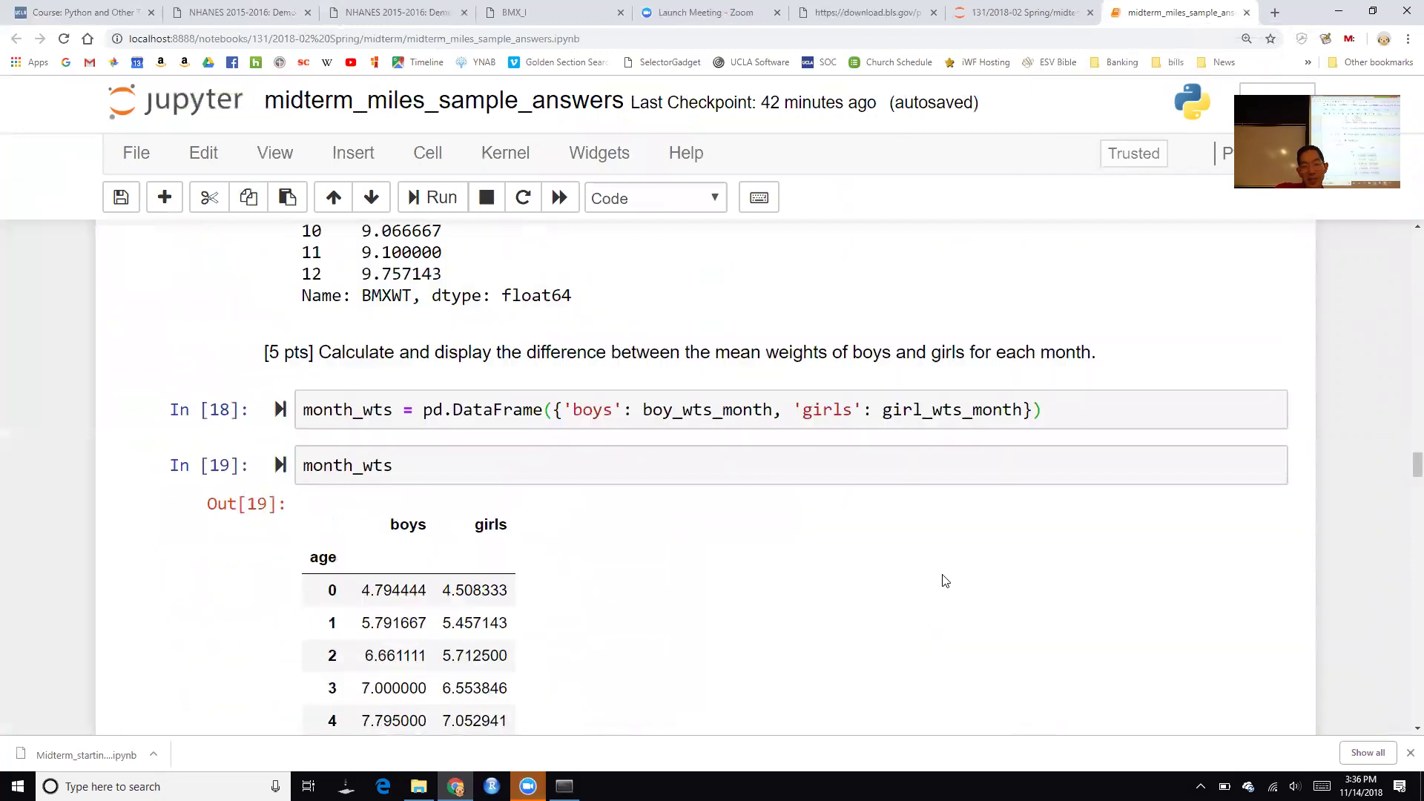
scroll(945, 580, up, 8)
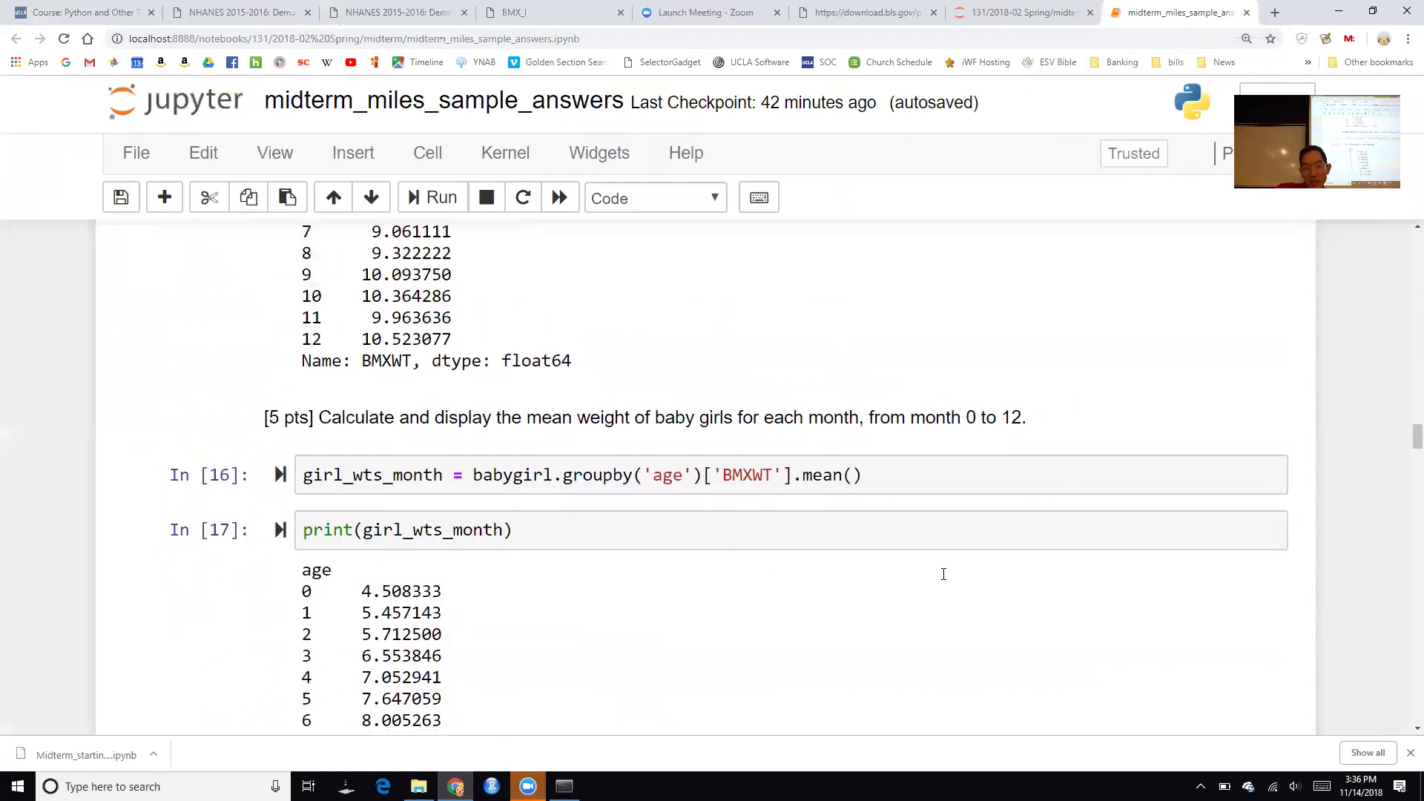
scroll(945, 581, up, 15)
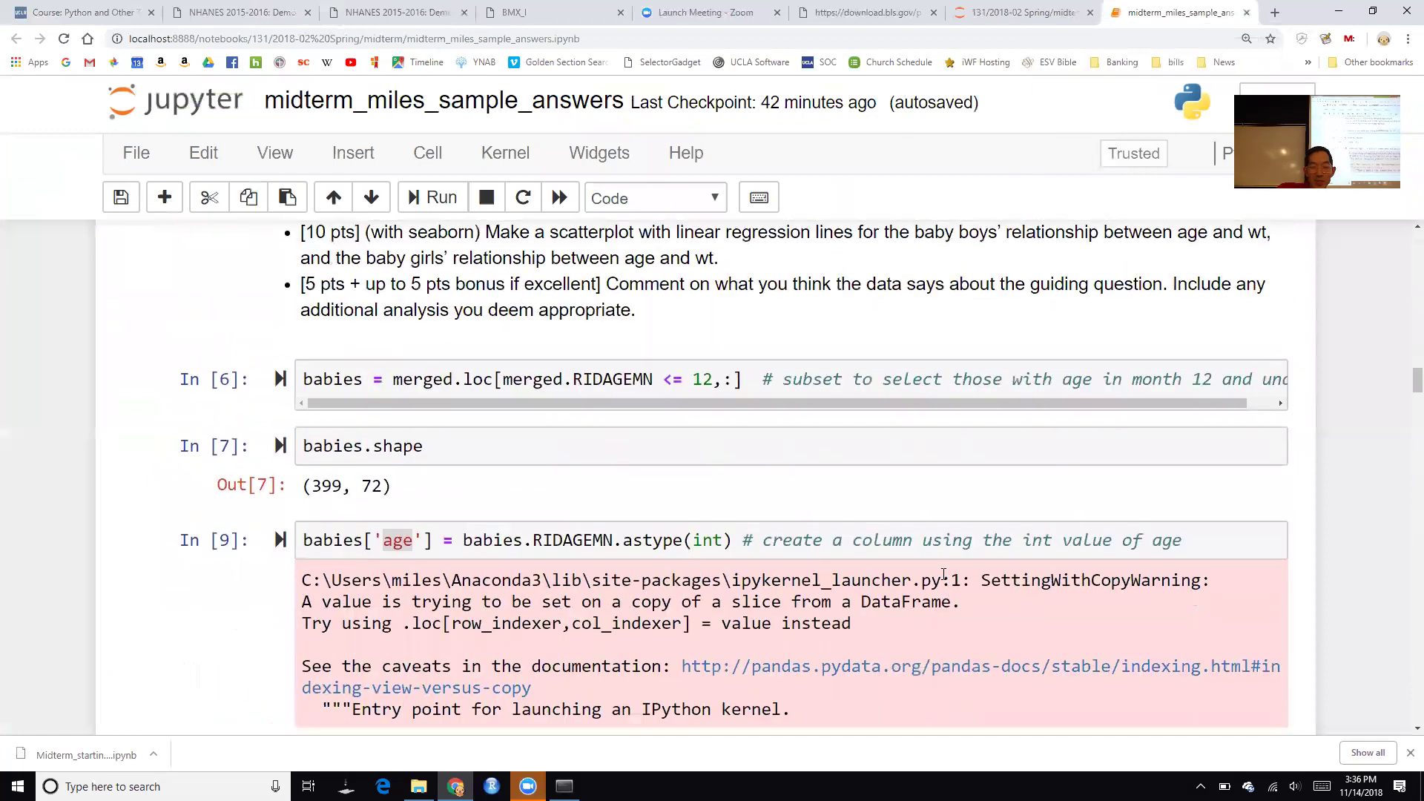
click(817, 438)
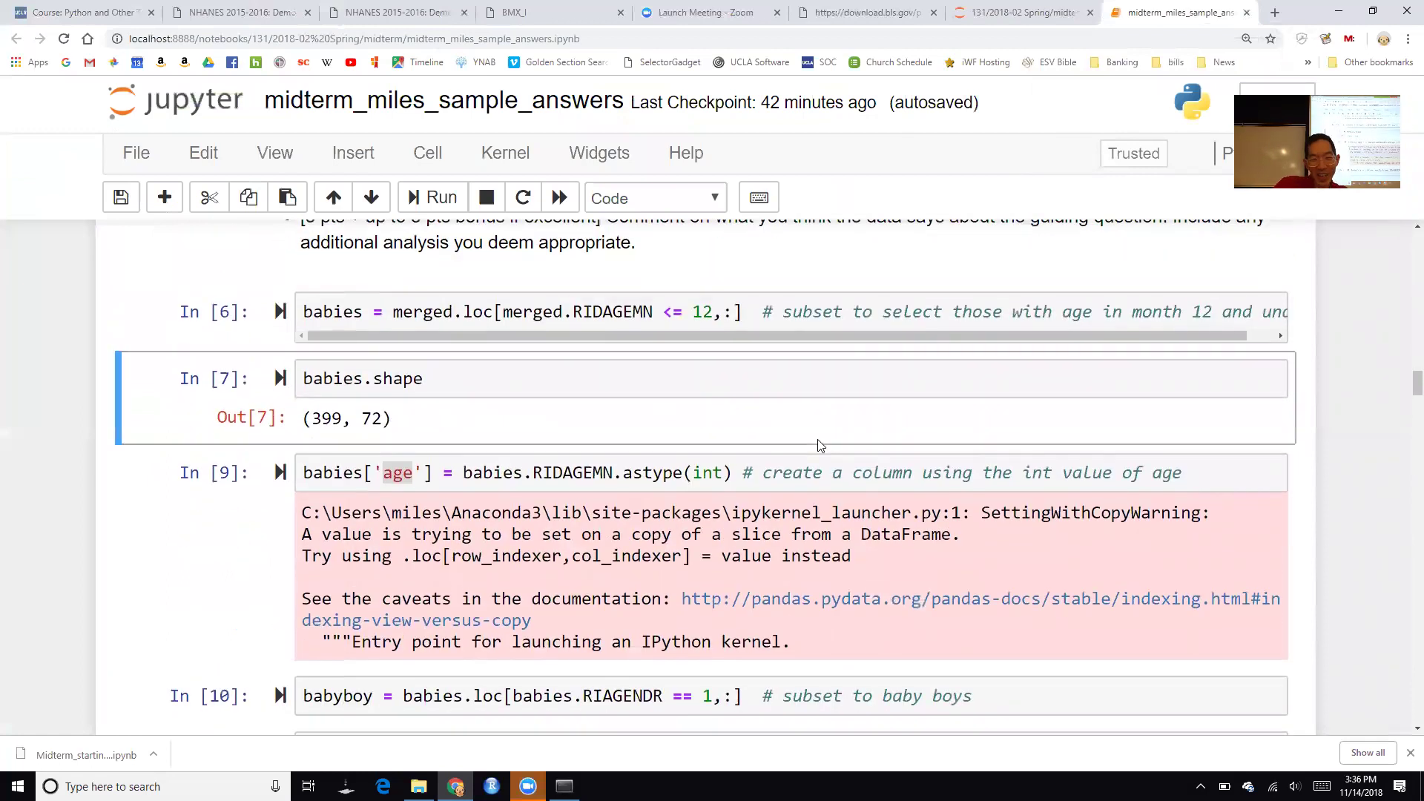
click(535, 467)
click(80, 555)
Examine the girls' mean weights by month, the combined month_wts table and the boys-minus-girls difference calculation
scroll(80, 554, down, 5)
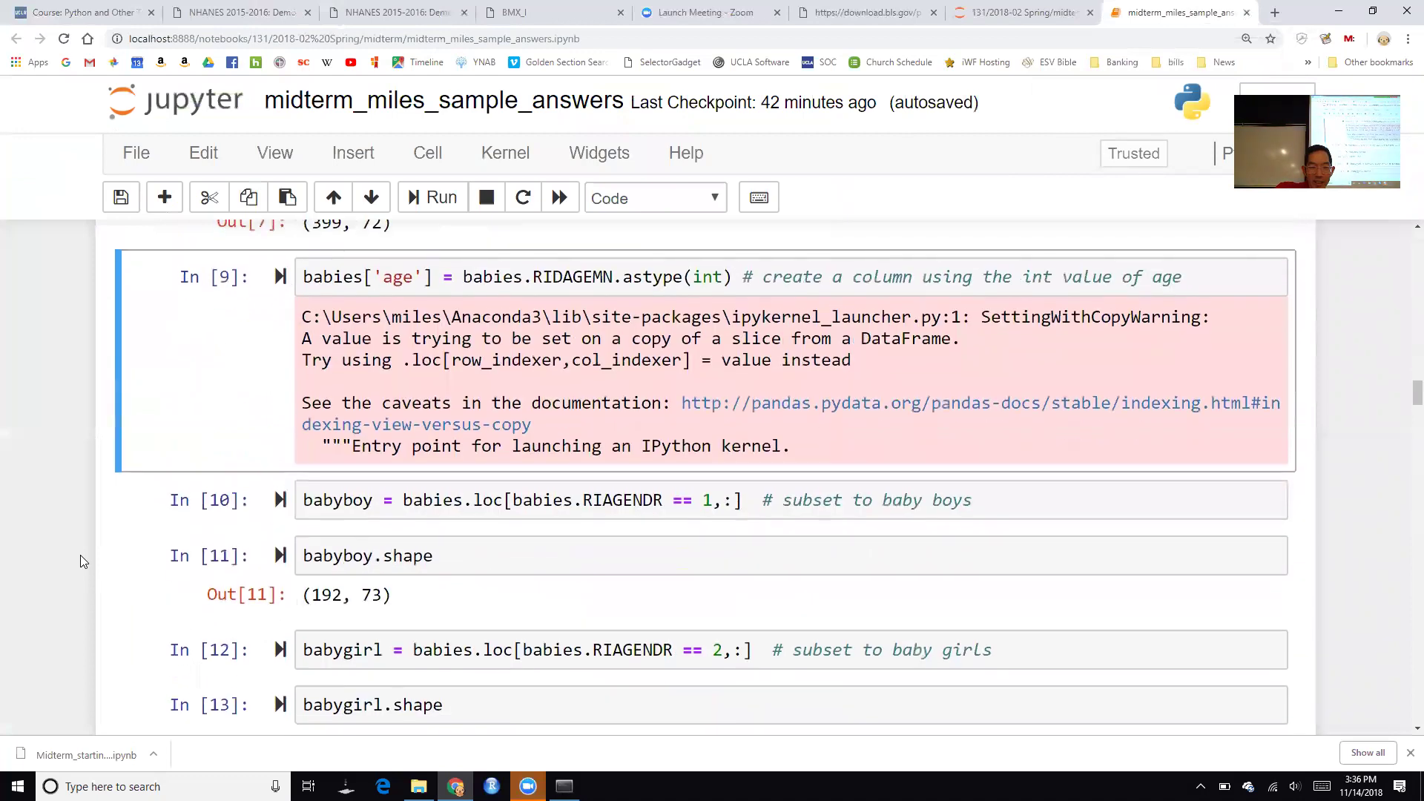
scroll(80, 555, down, 12)
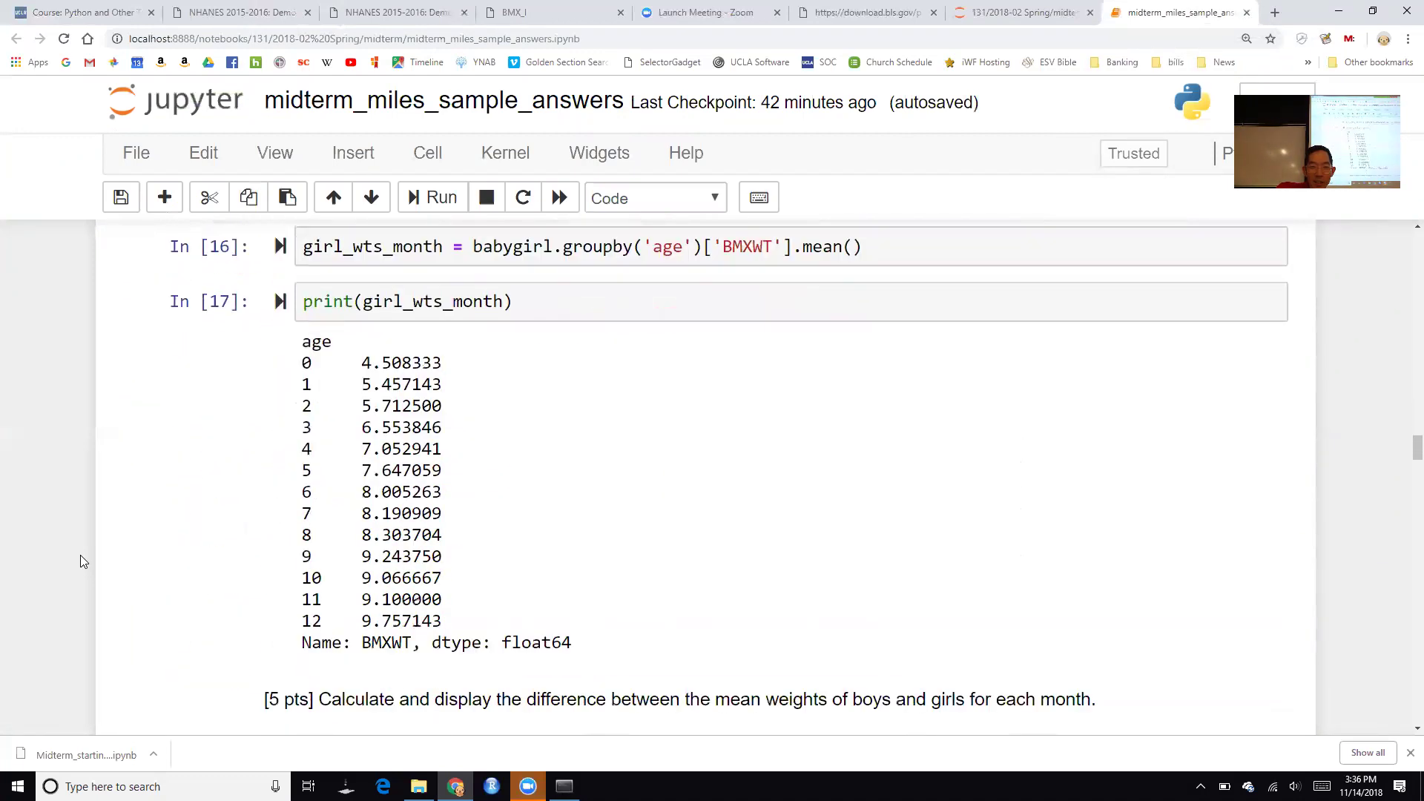
scroll(81, 561, up, 1)
scroll(80, 562, down, 1)
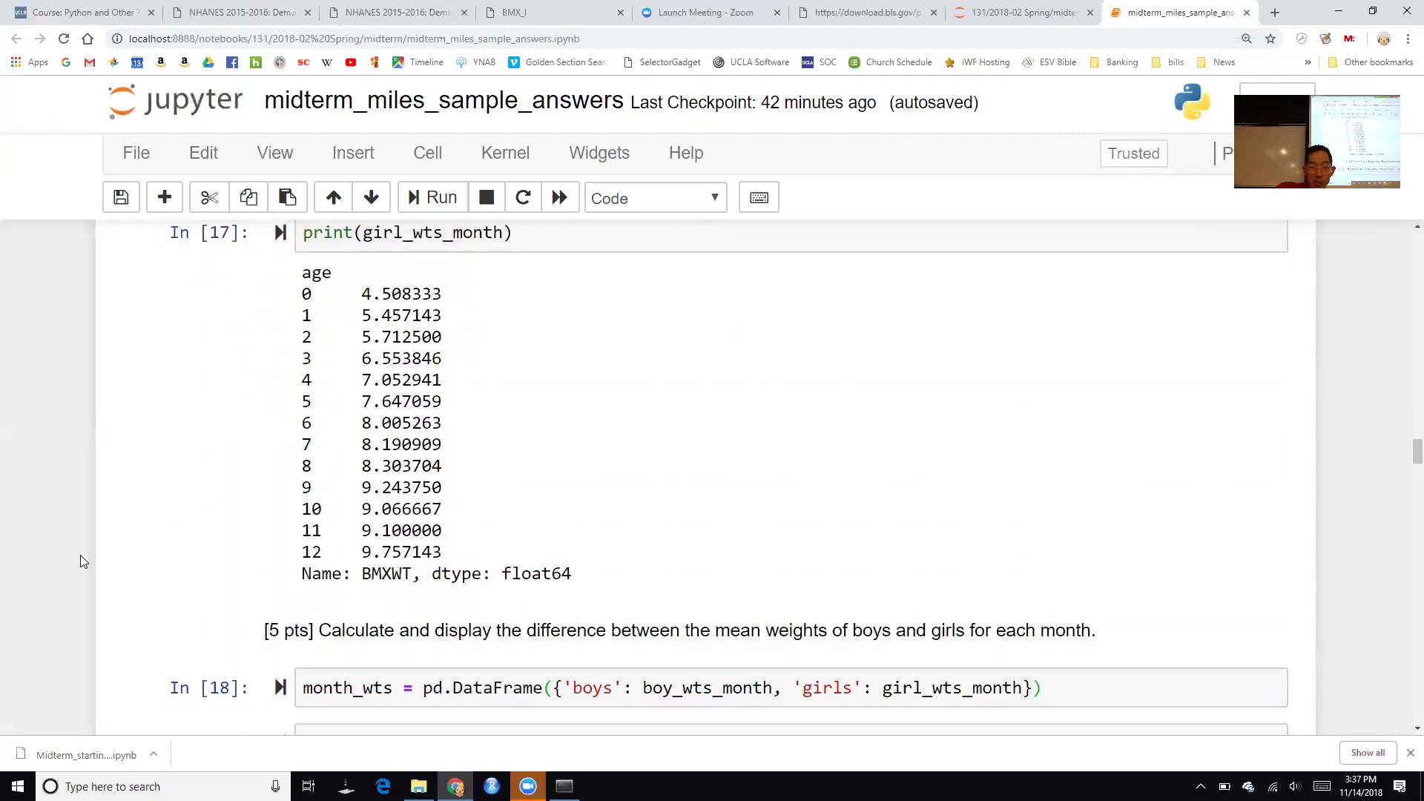
scroll(80, 562, down, 6)
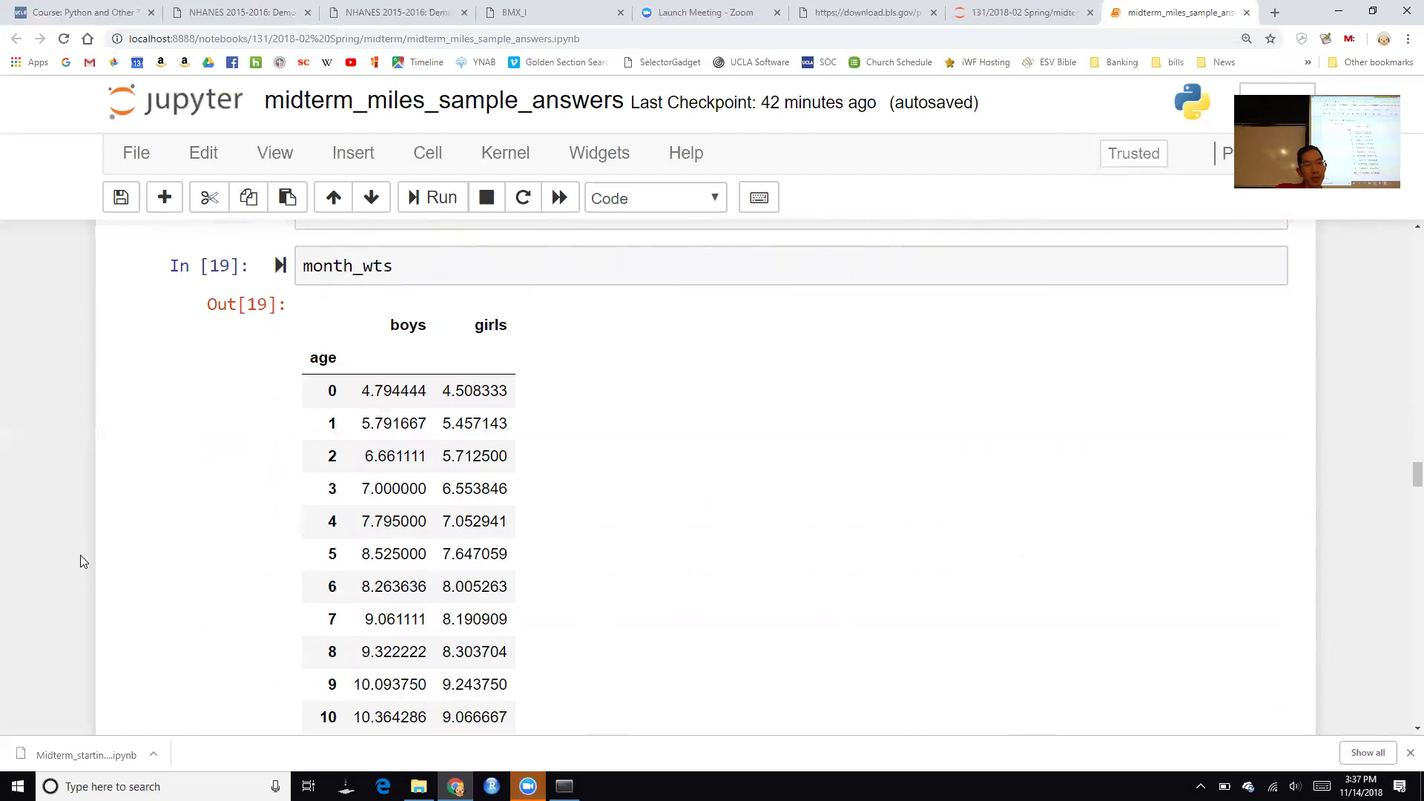
scroll(81, 555, down, 4)
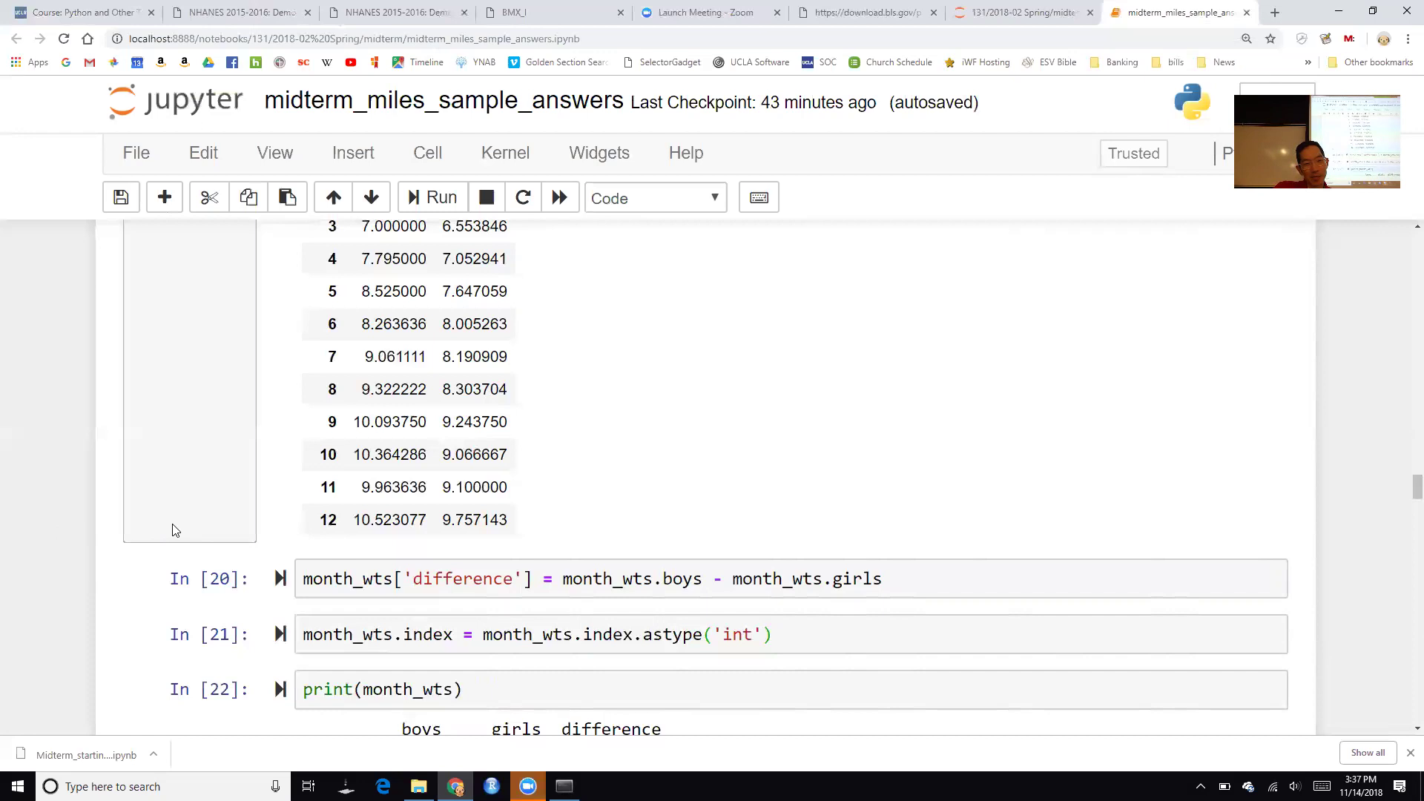
scroll(173, 530, down, 1)
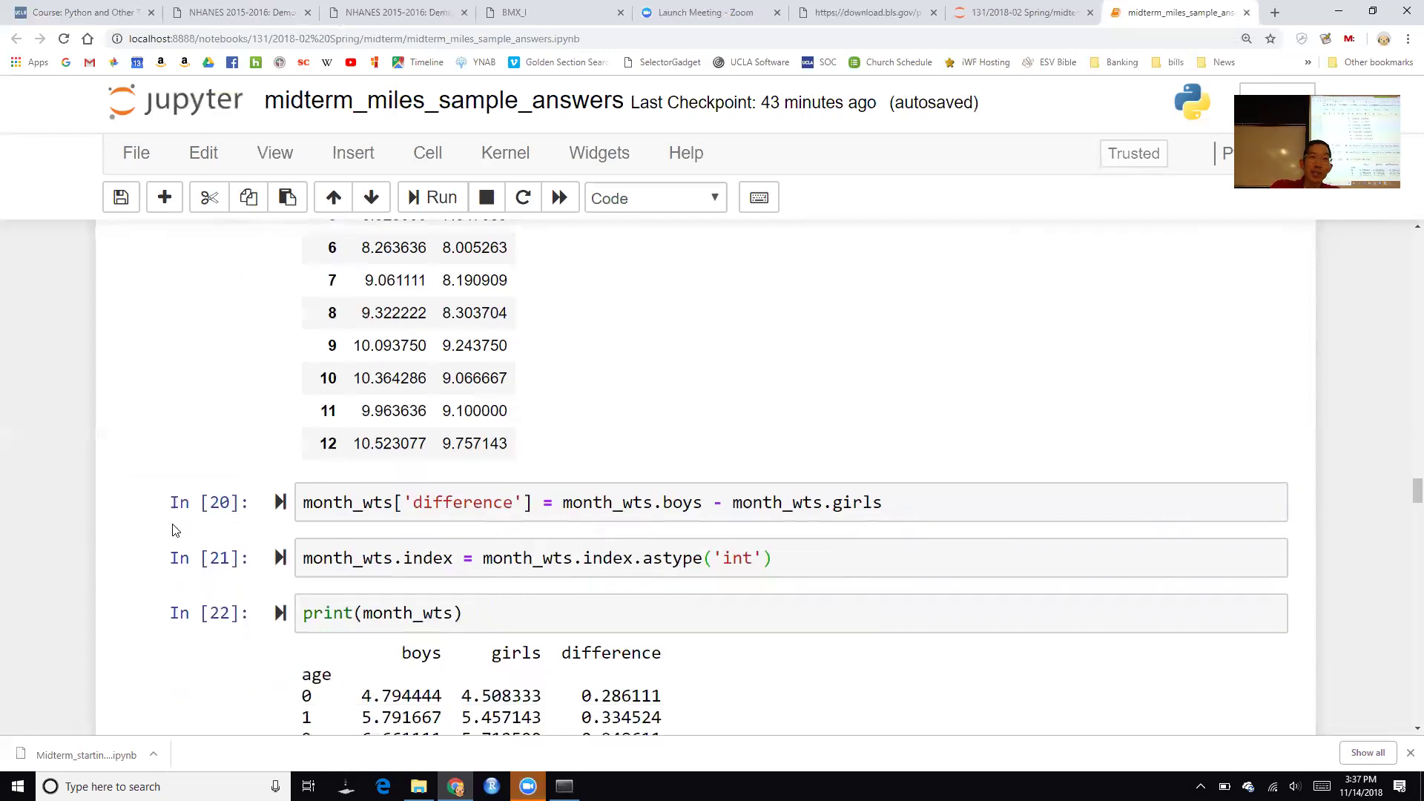
scroll(173, 529, down, 3)
scroll(174, 530, down, 4)
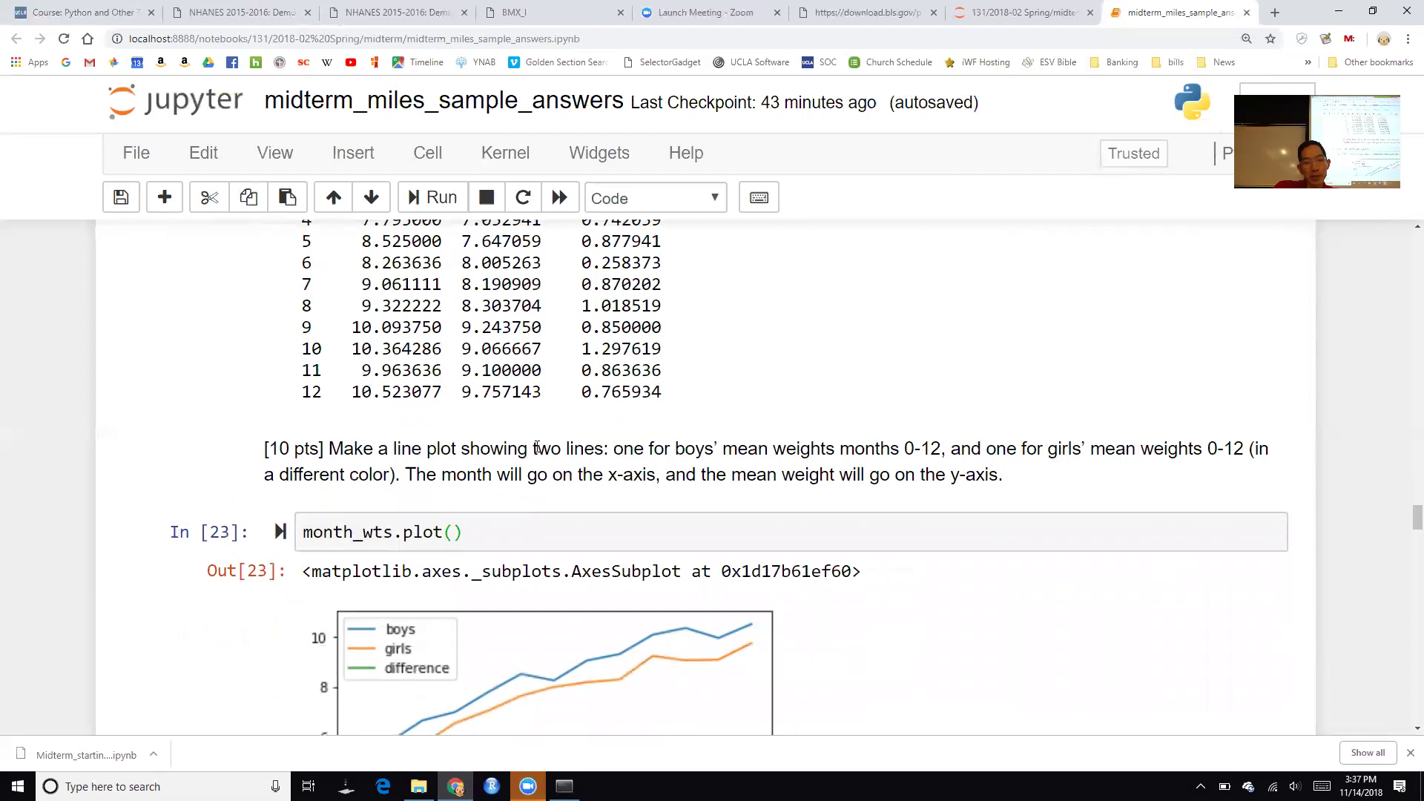
Examine the month_wts line plot of boys, girls and difference, comparing it with the printed difference table
scroll(537, 448, down, 4)
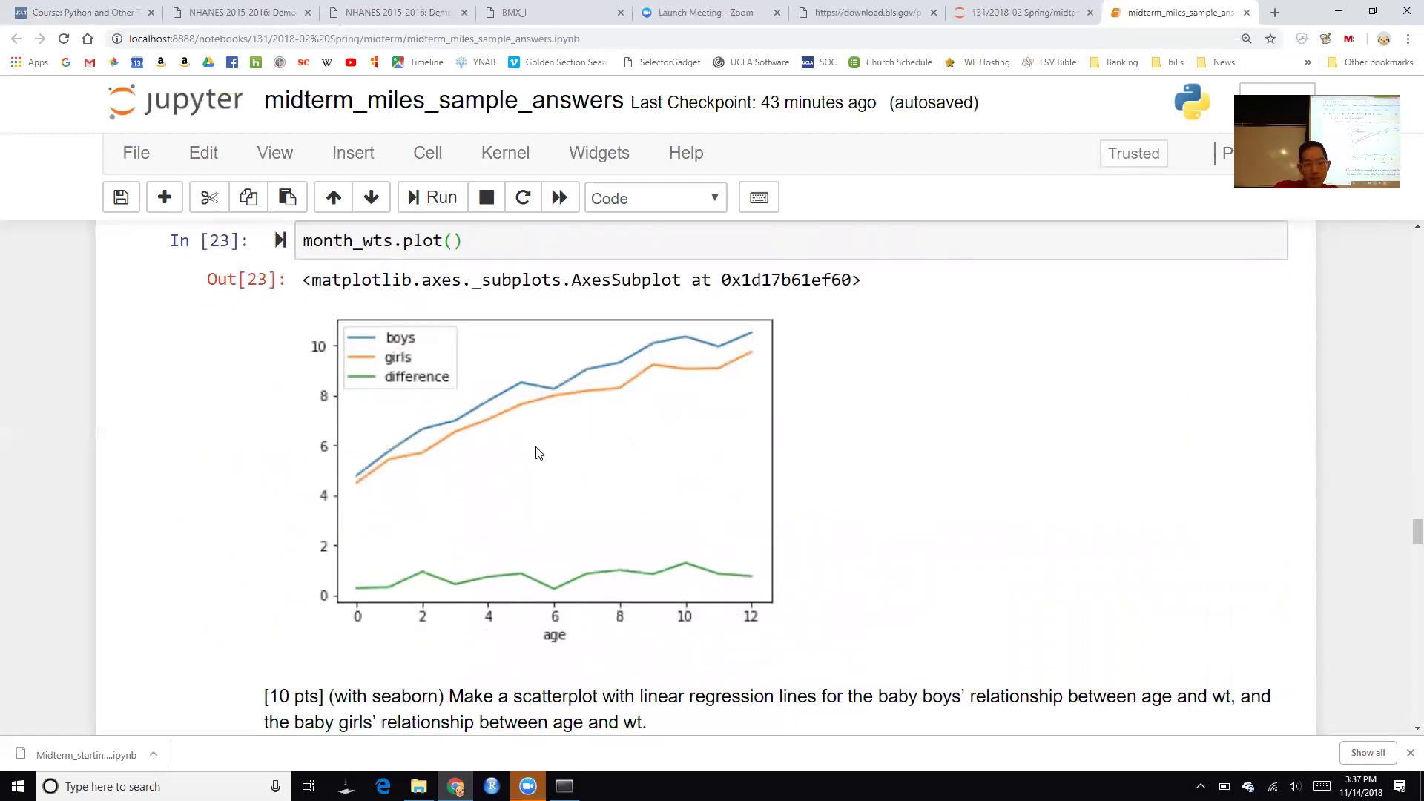
scroll(539, 453, down, 3)
scroll(941, 572, up, 1)
scroll(940, 572, up, 1)
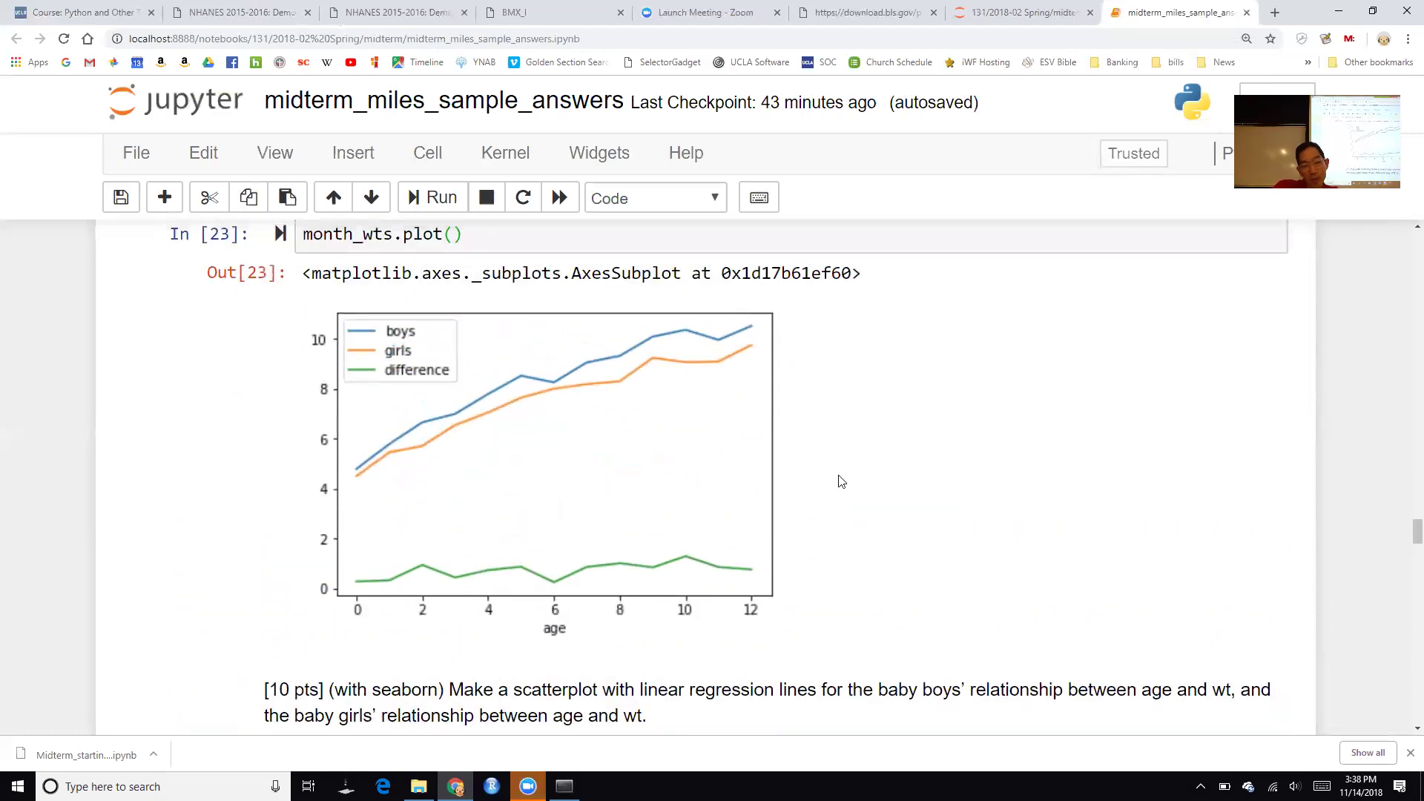
scroll(883, 464, down, 1)
scroll(853, 459, up, 1)
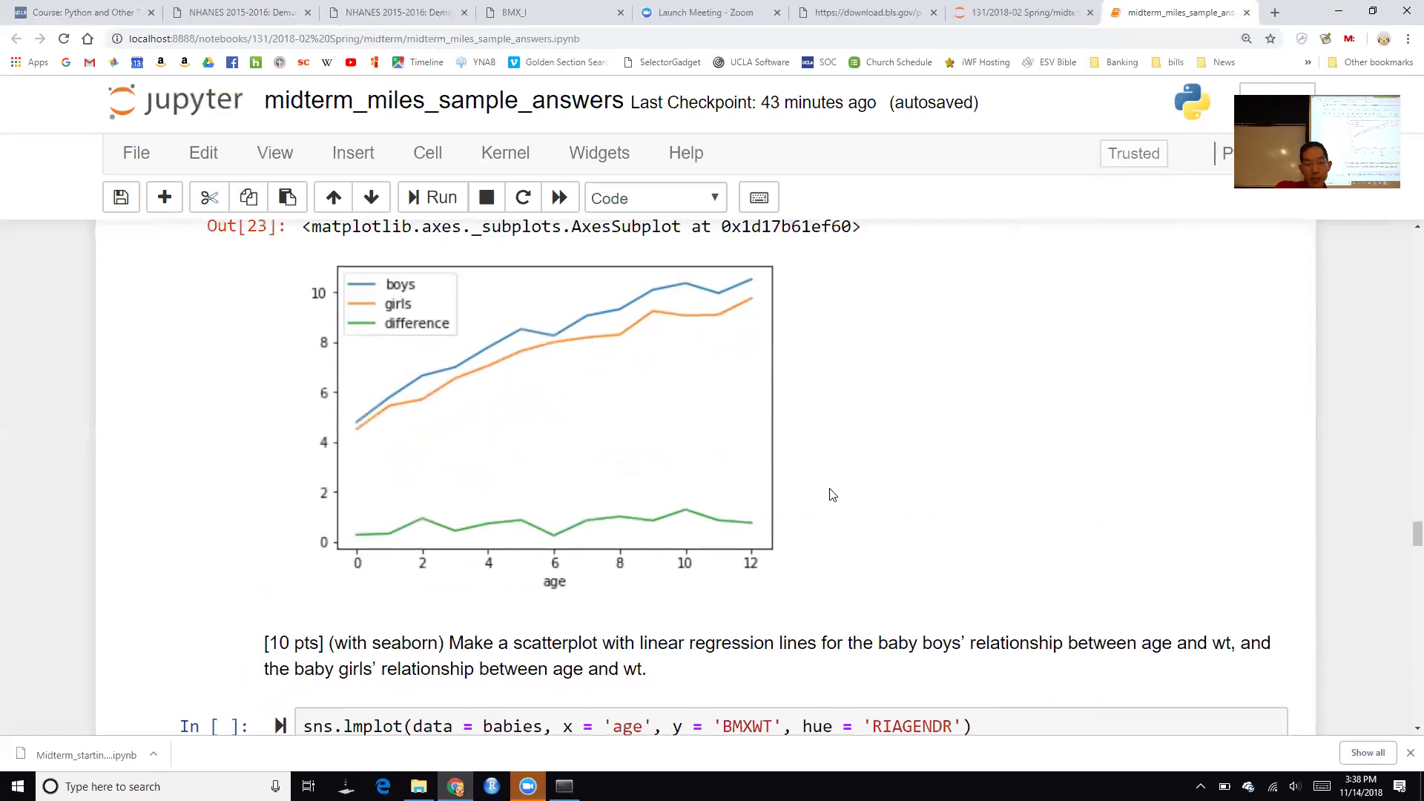
scroll(846, 495, up, 10)
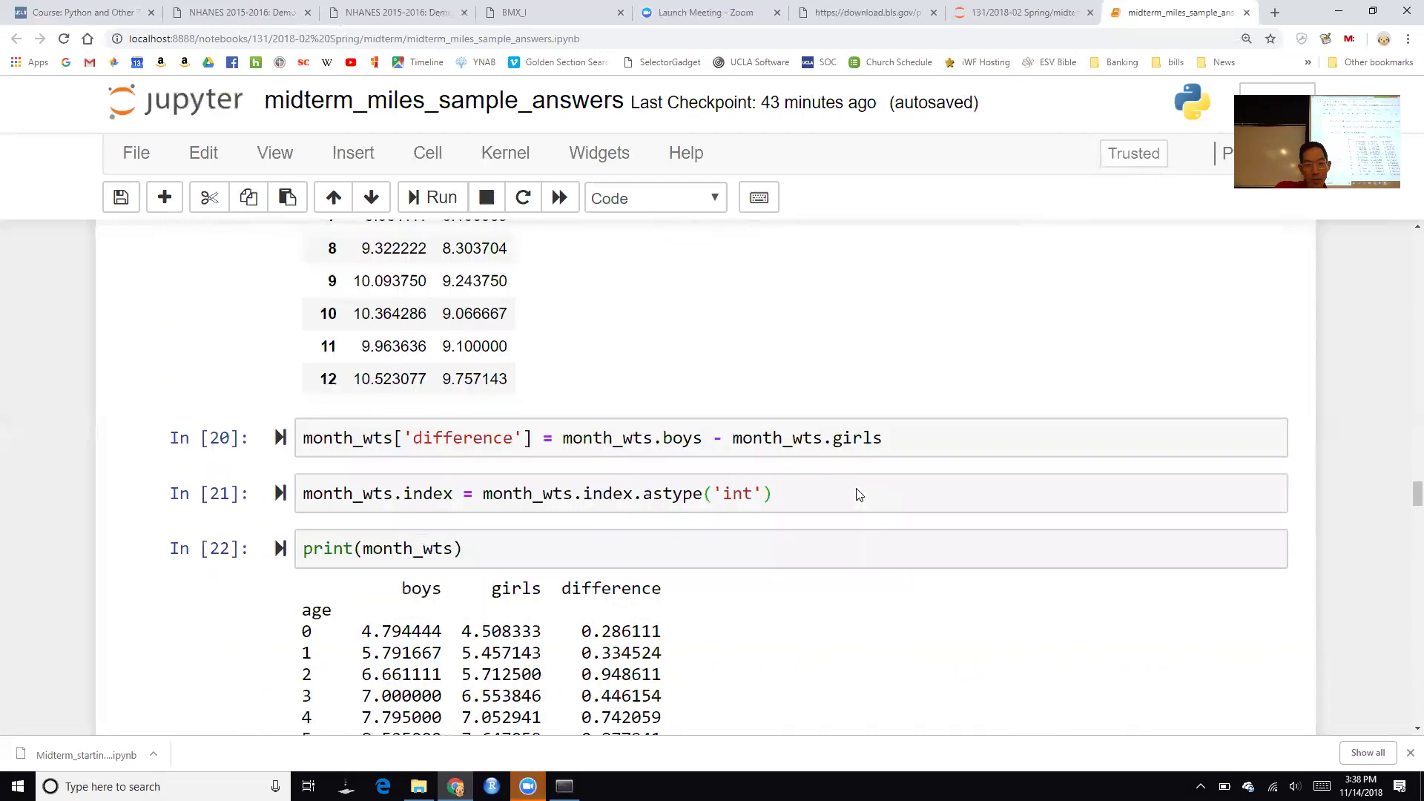
scroll(674, 452, down, 2)
scroll(741, 560, down, 2)
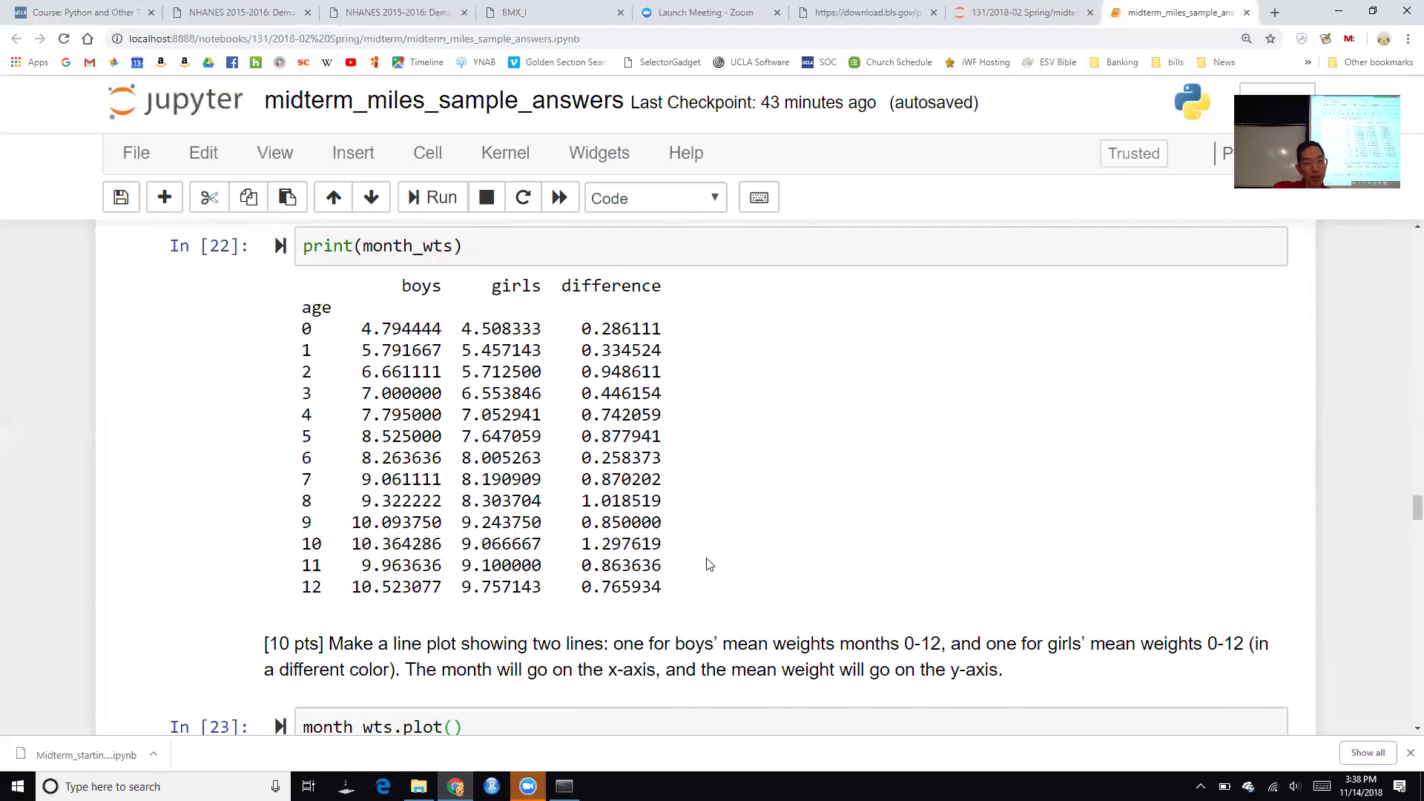
scroll(712, 571, down, 1)
scroll(719, 582, up, 1)
scroll(725, 589, down, 2)
scroll(725, 588, down, 5)
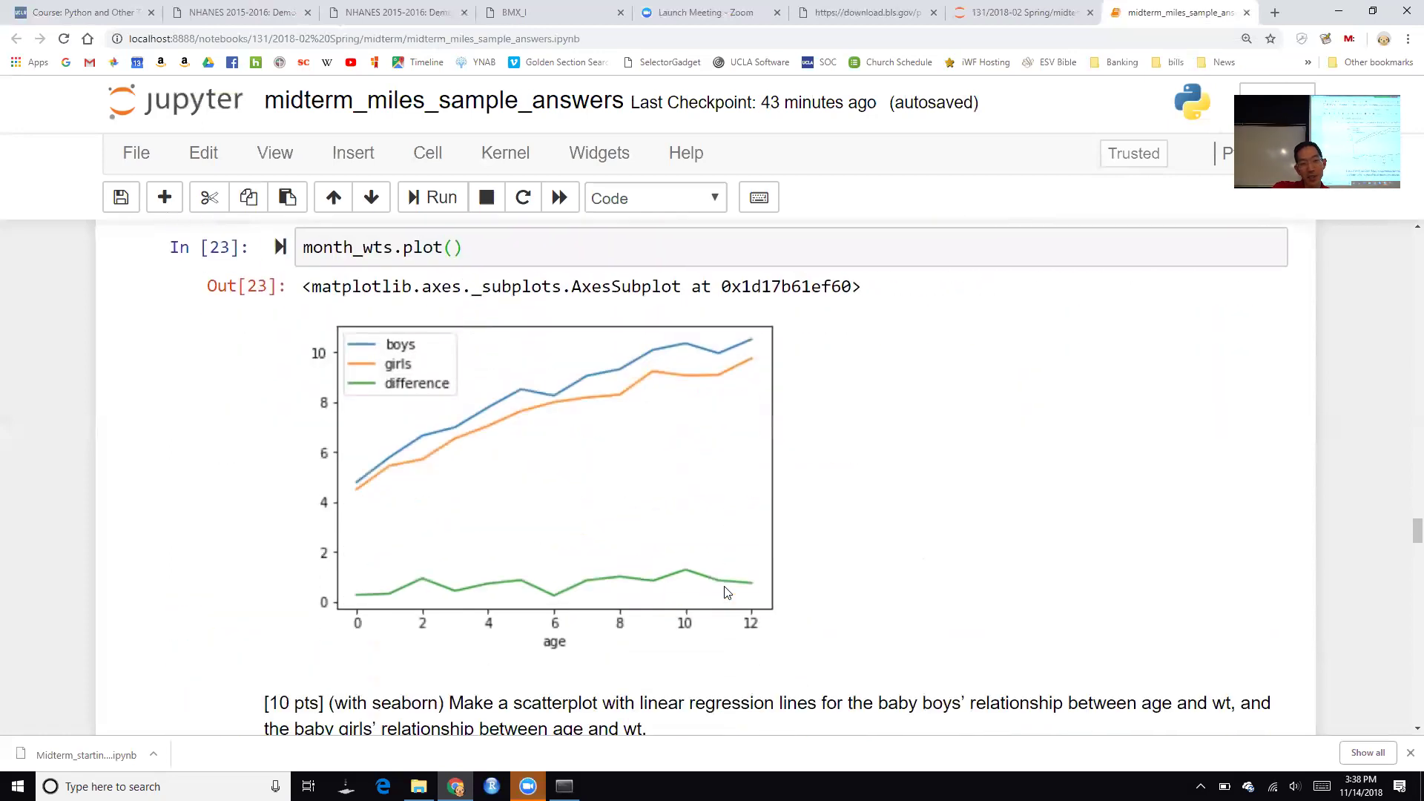
Run the sns.lmplot cell to plot BMXWT against age with regression lines by RIAGENDR, and inspect the resulting scatterplot
scroll(727, 594, down, 3)
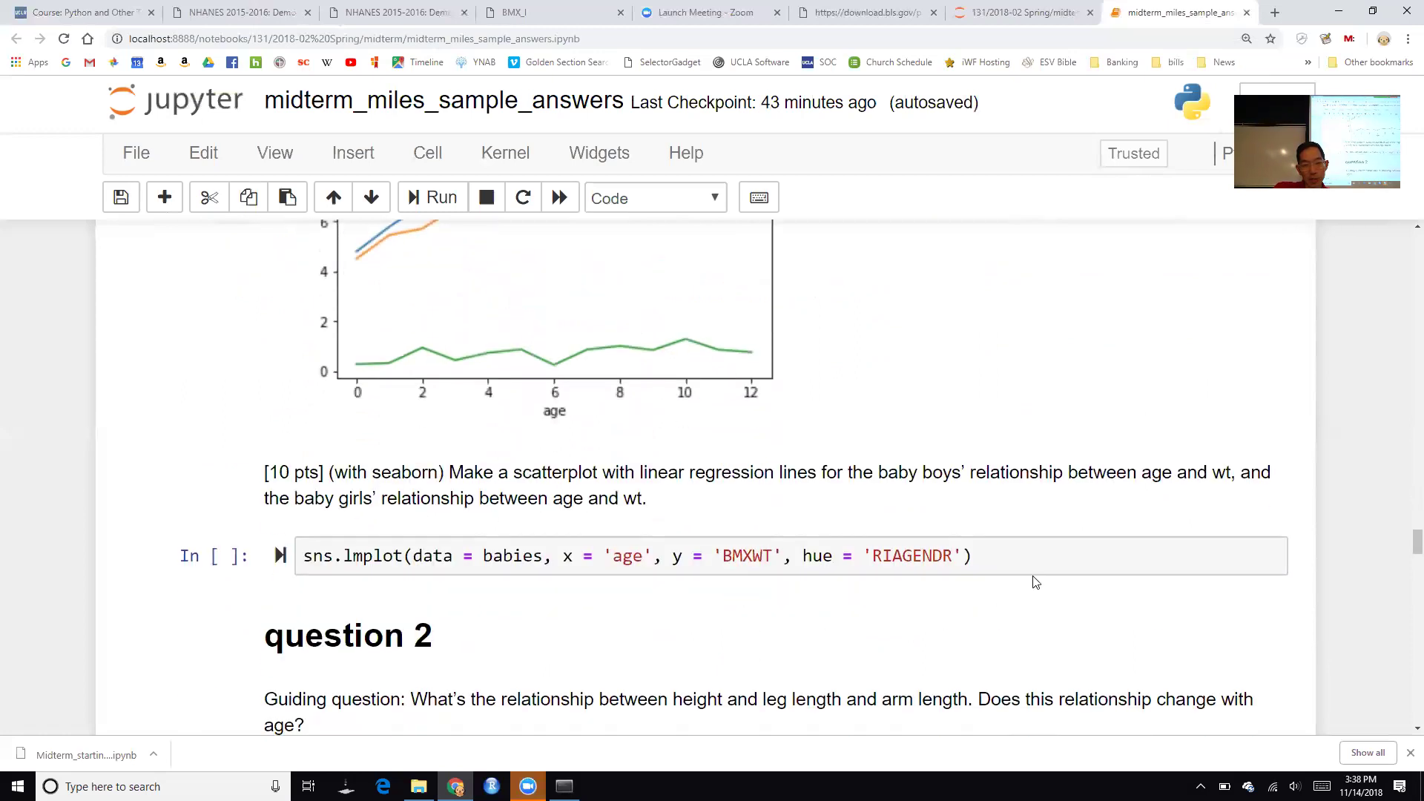
click(1037, 565)
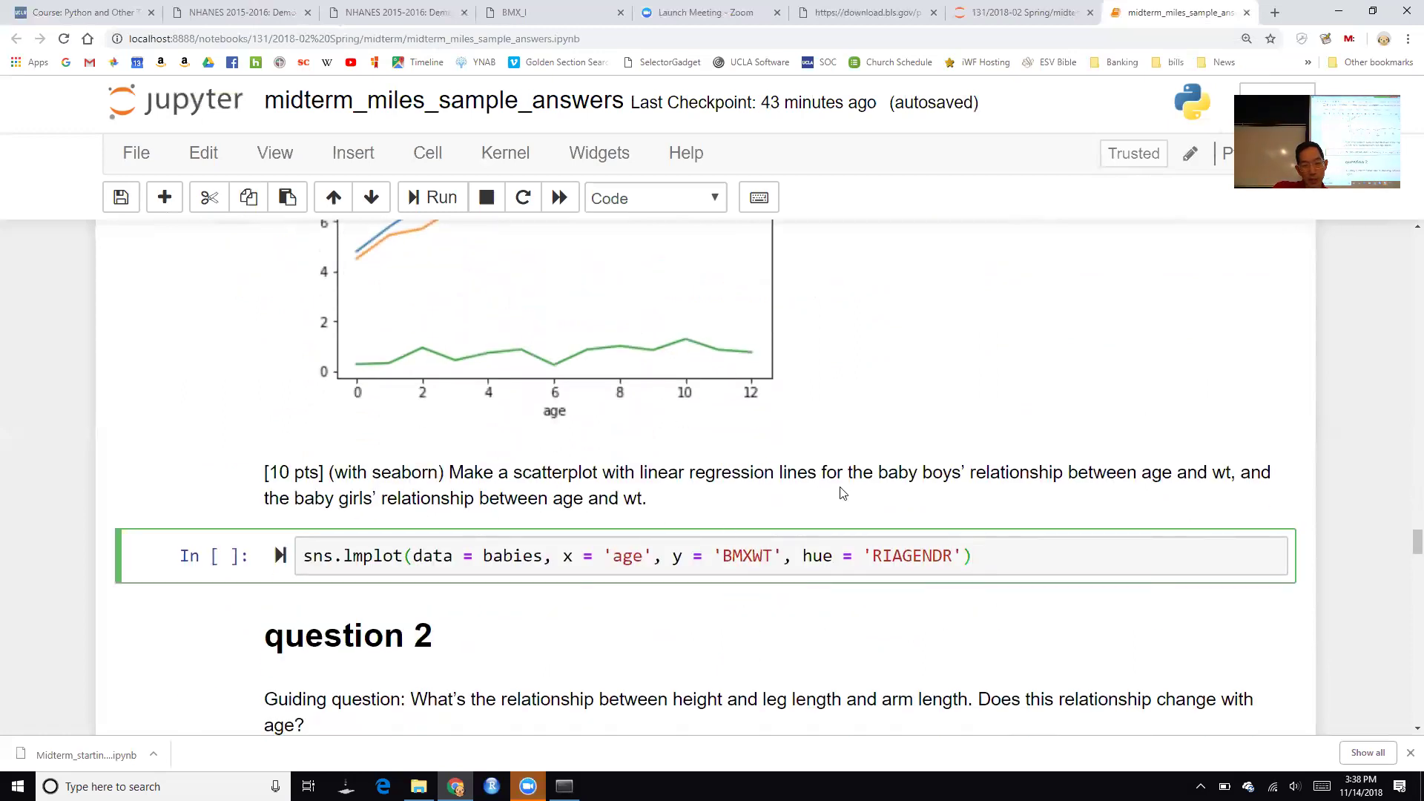
key(shift+Return)
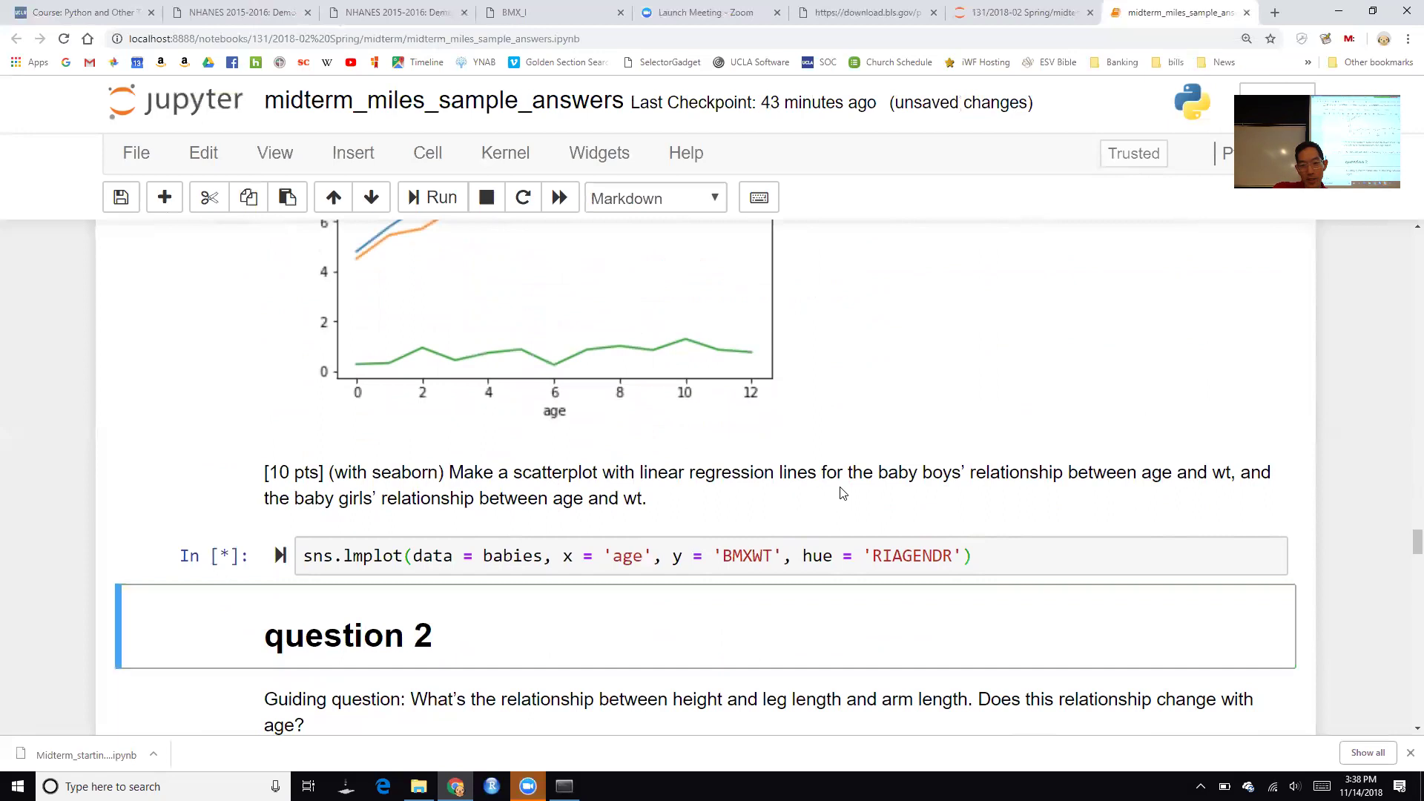
scroll(900, 442, down, 4)
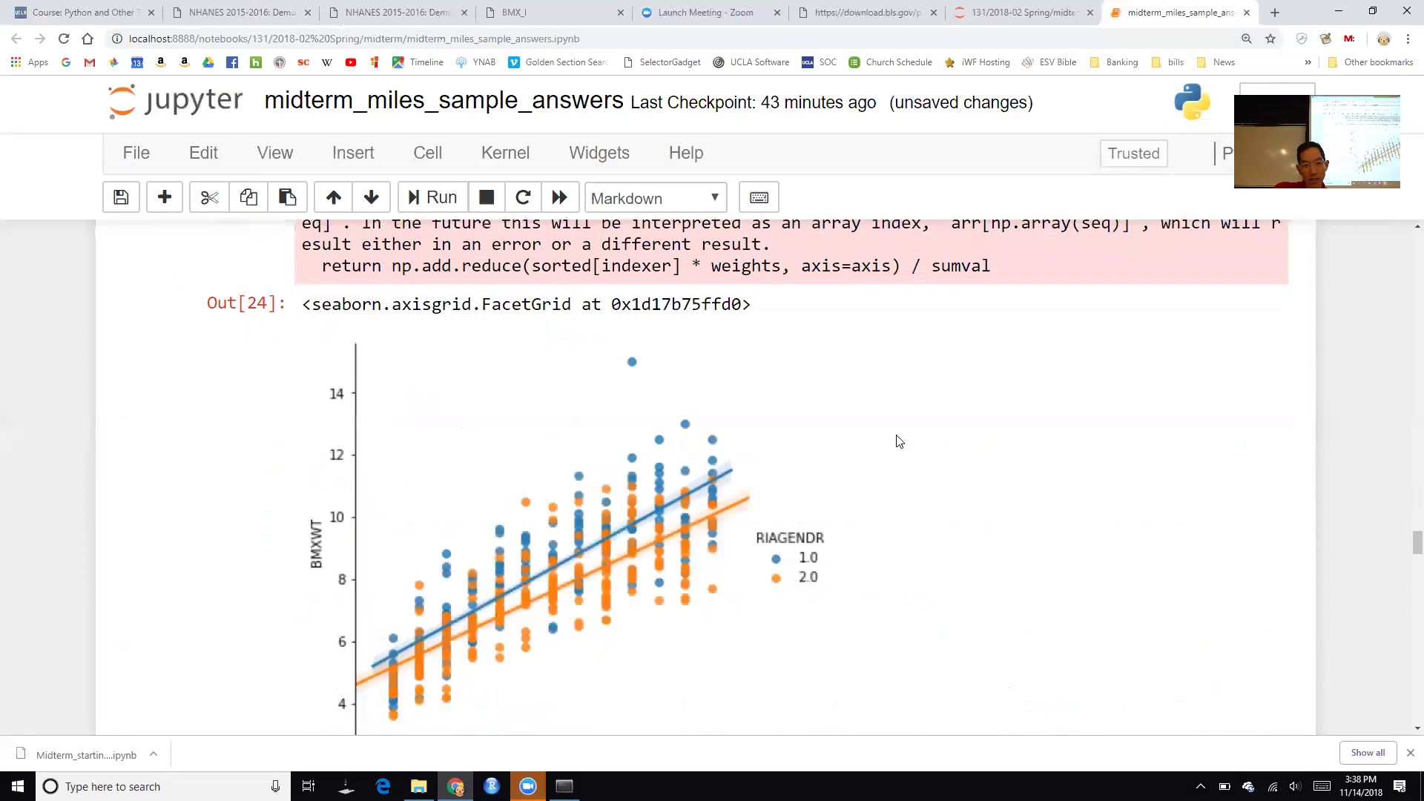
scroll(900, 441, down, 1)
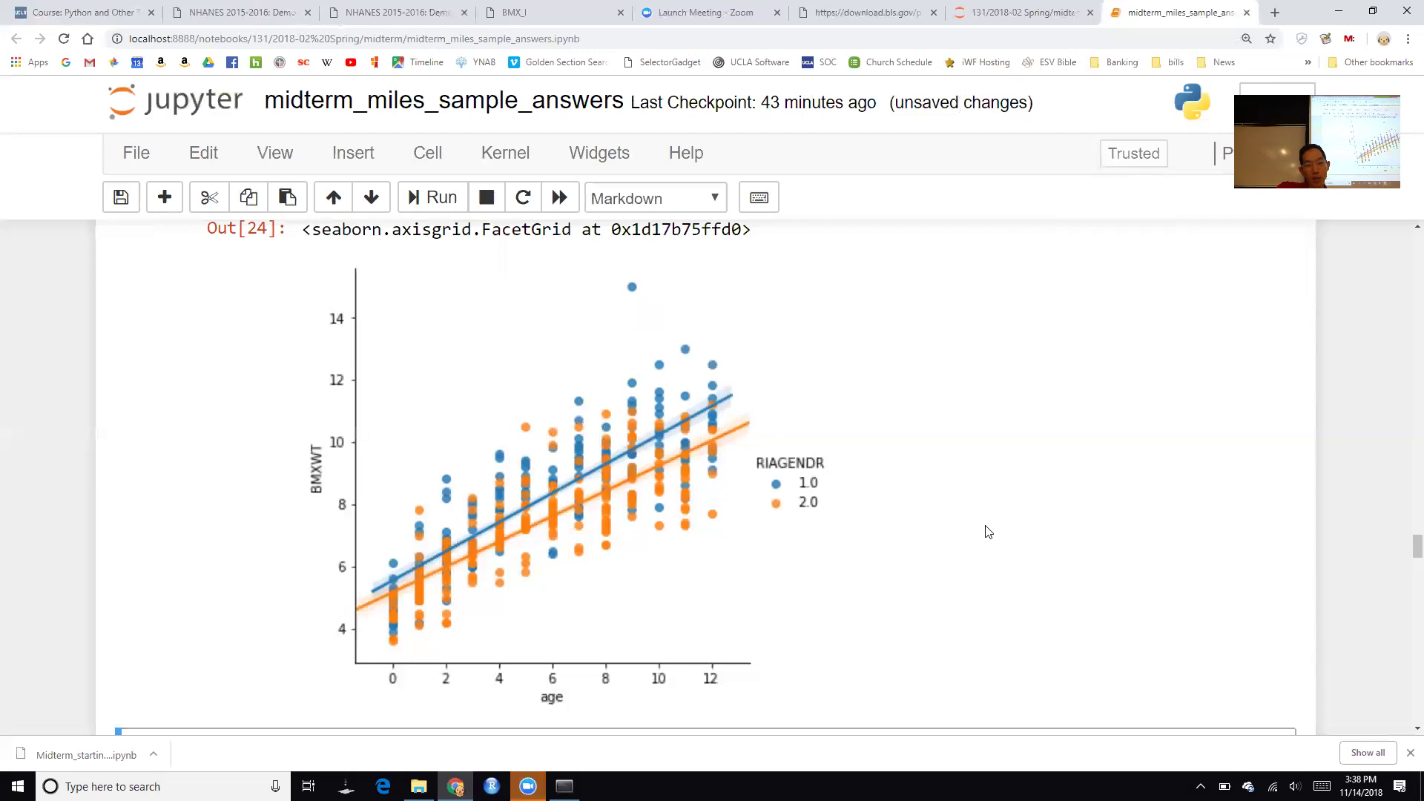
scroll(989, 532, down, 2)
scroll(989, 532, up, 1)
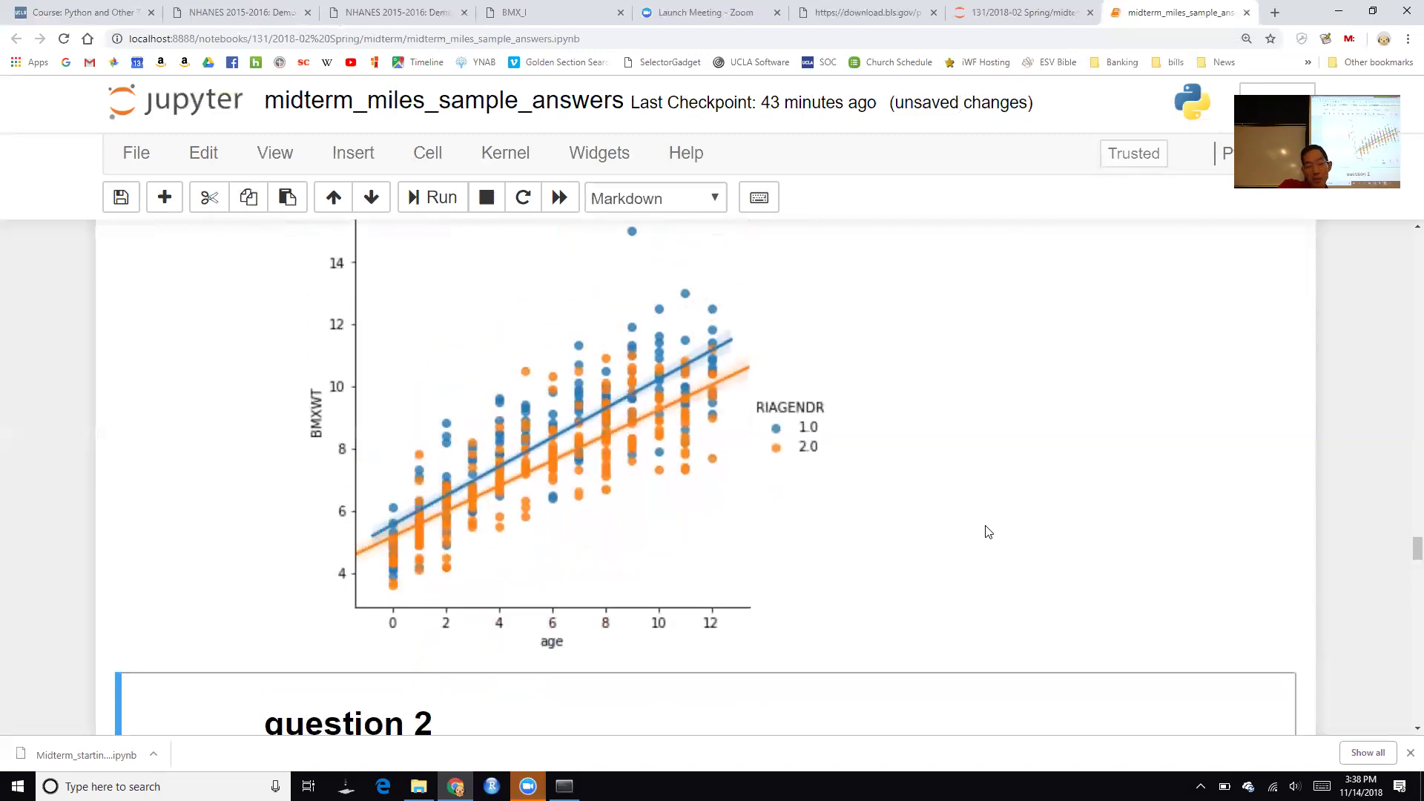
Review the question 2 instructions and run the cell extracting BMXHT, BMXLEG, BMXARML and RIDAGEYR from merged into q2
scroll(989, 532, down, 5)
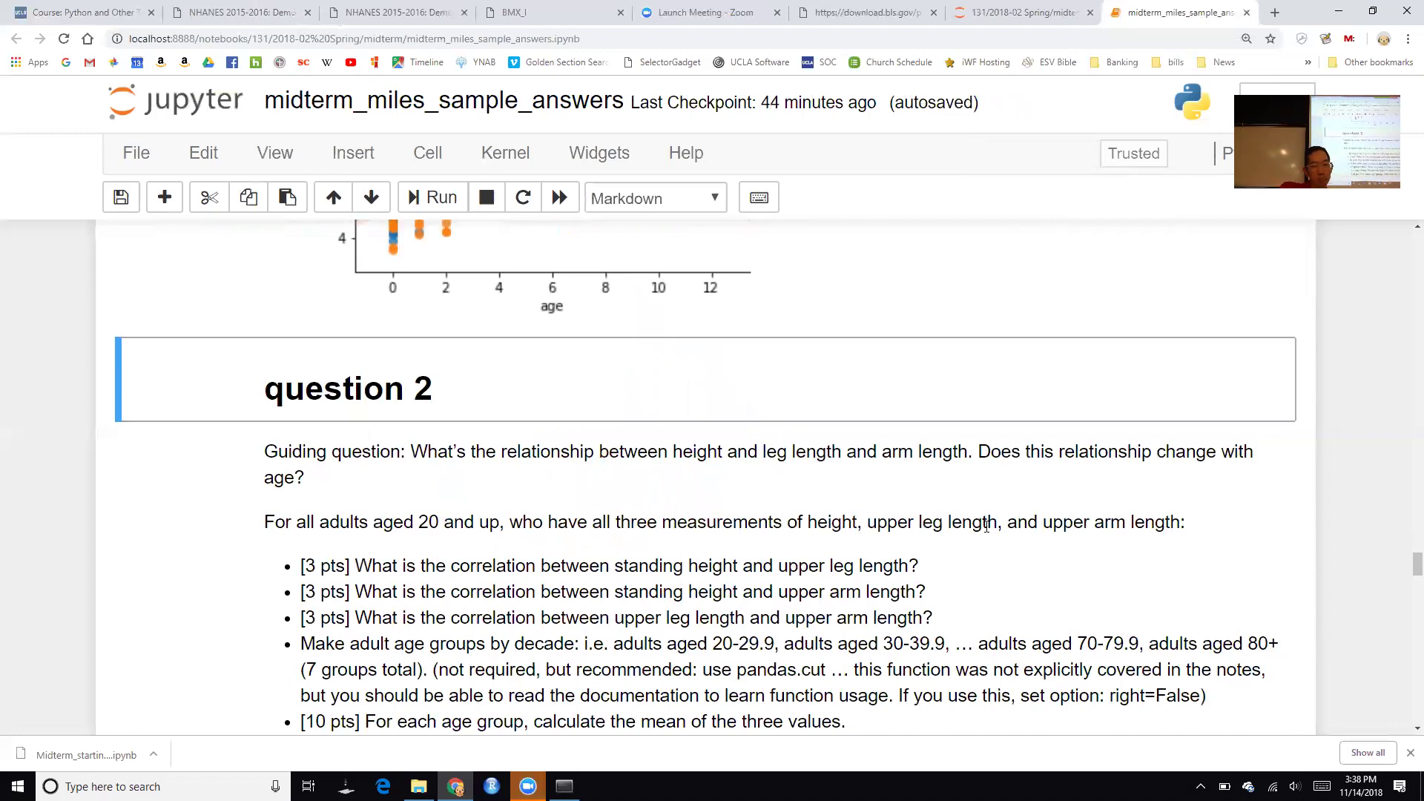
scroll(989, 532, down, 1)
scroll(989, 531, down, 2)
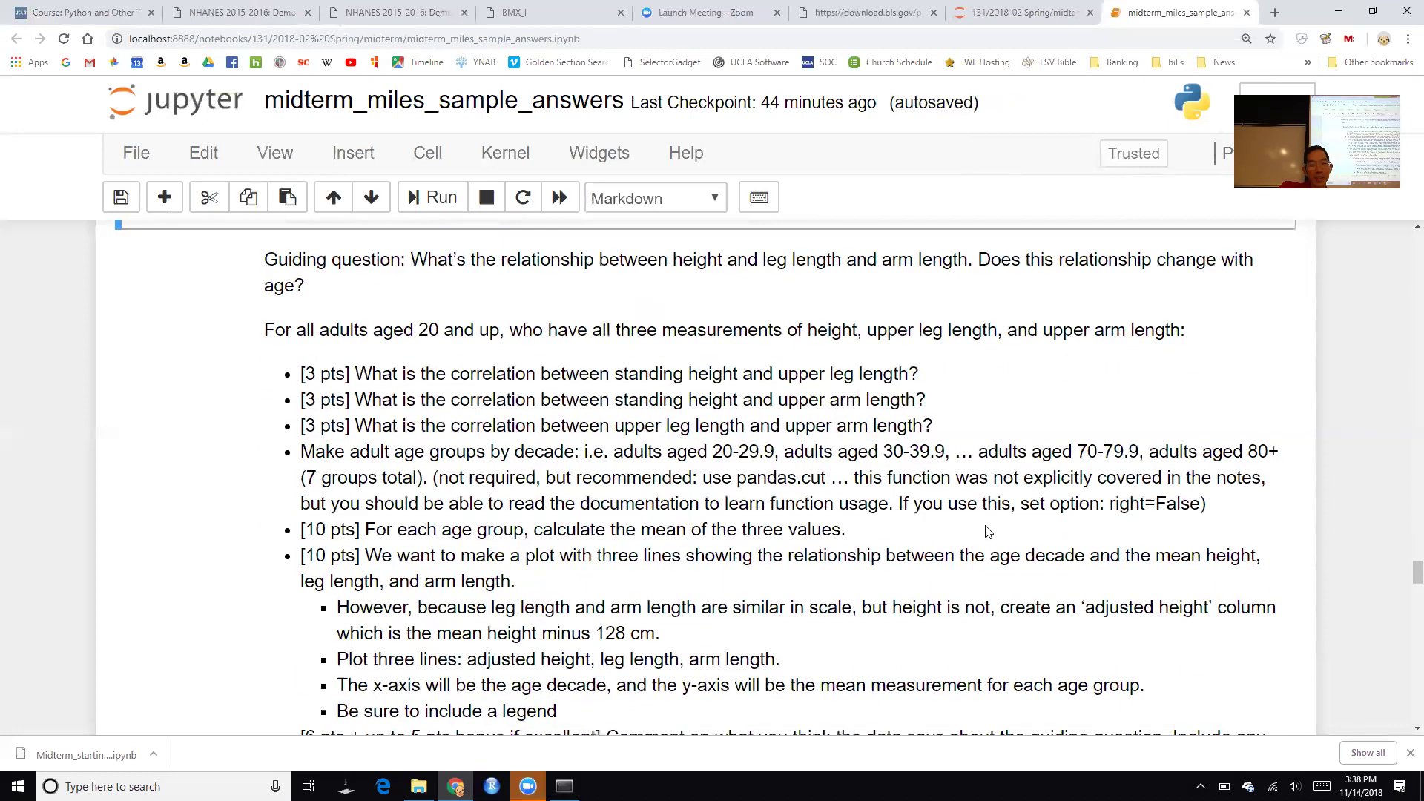
scroll(987, 527, down, 4)
scroll(989, 532, up, 4)
scroll(988, 532, down, 4)
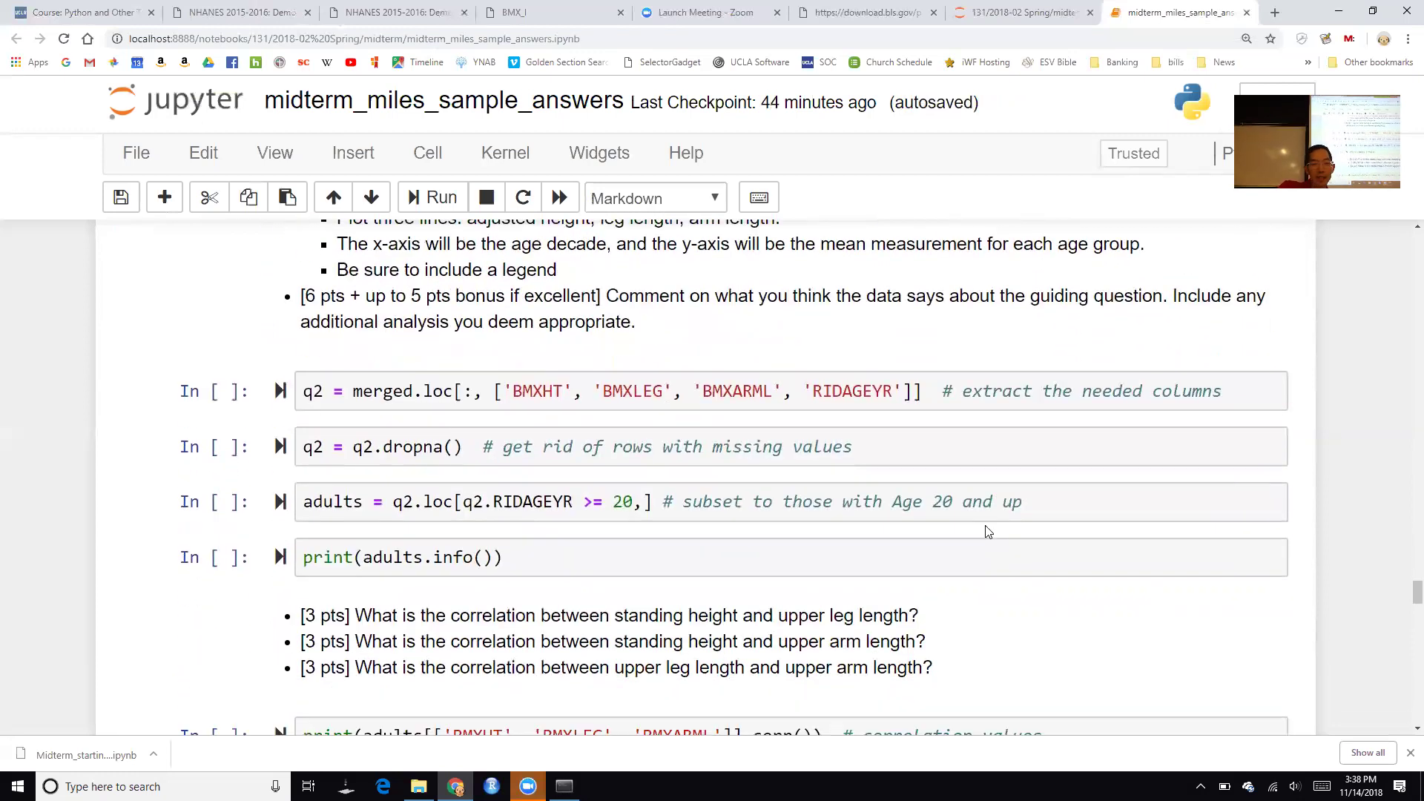
click(988, 395)
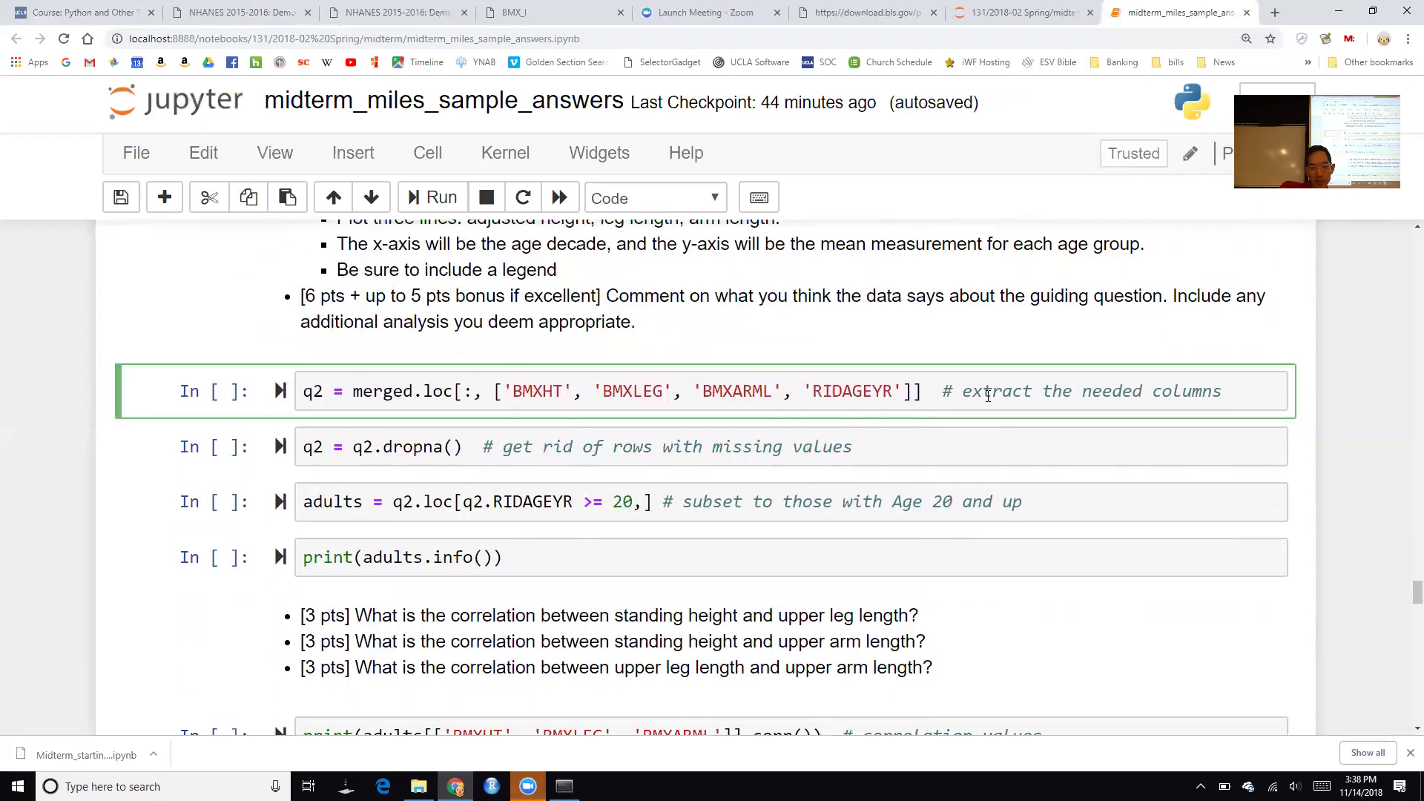
key(shift+Return)
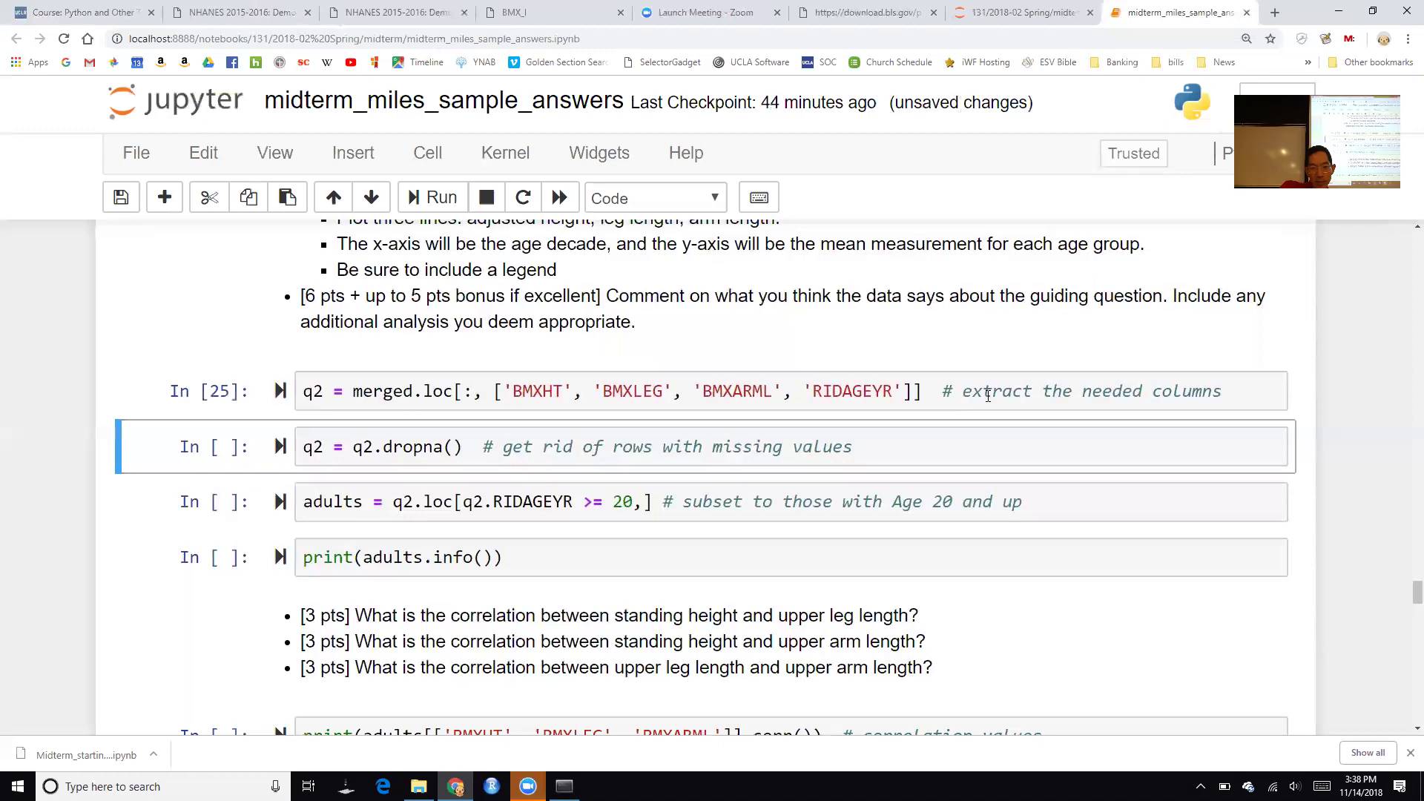
Run the dropna cell to remove rows with missing values from q2, and reread the question 2 plotting requirements
scroll(988, 395, up, 3)
scroll(990, 399, down, 2)
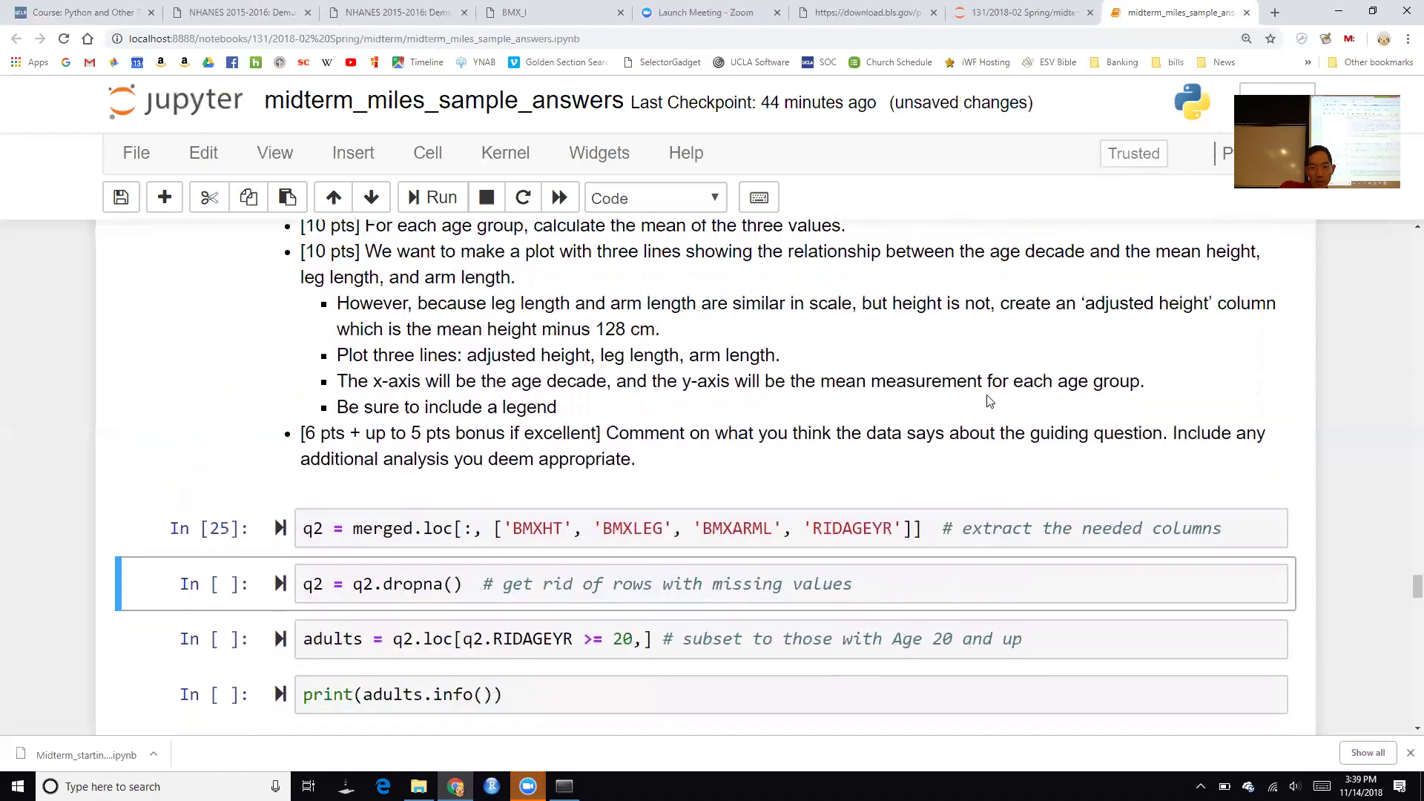
key(shift+Return)
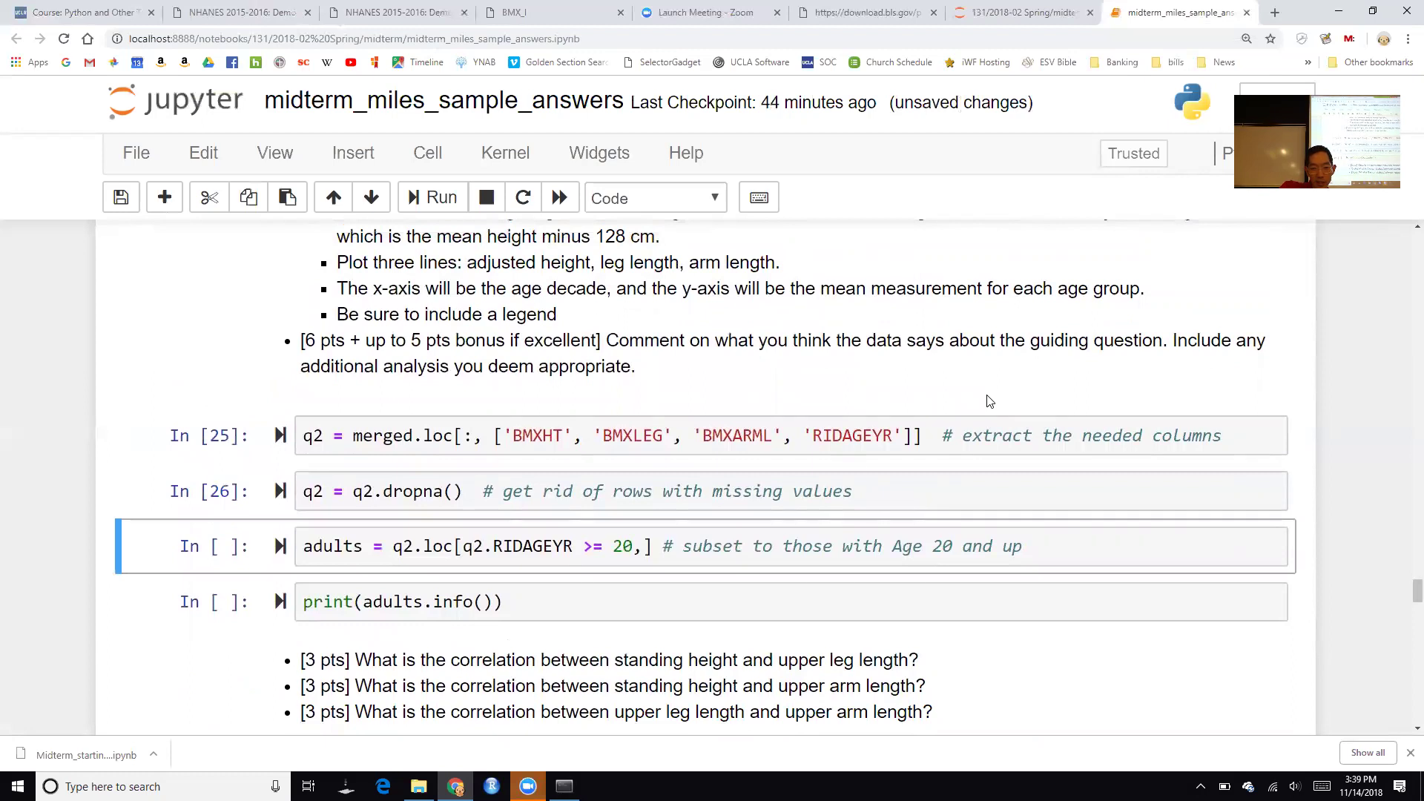
scroll(989, 401, up, 4)
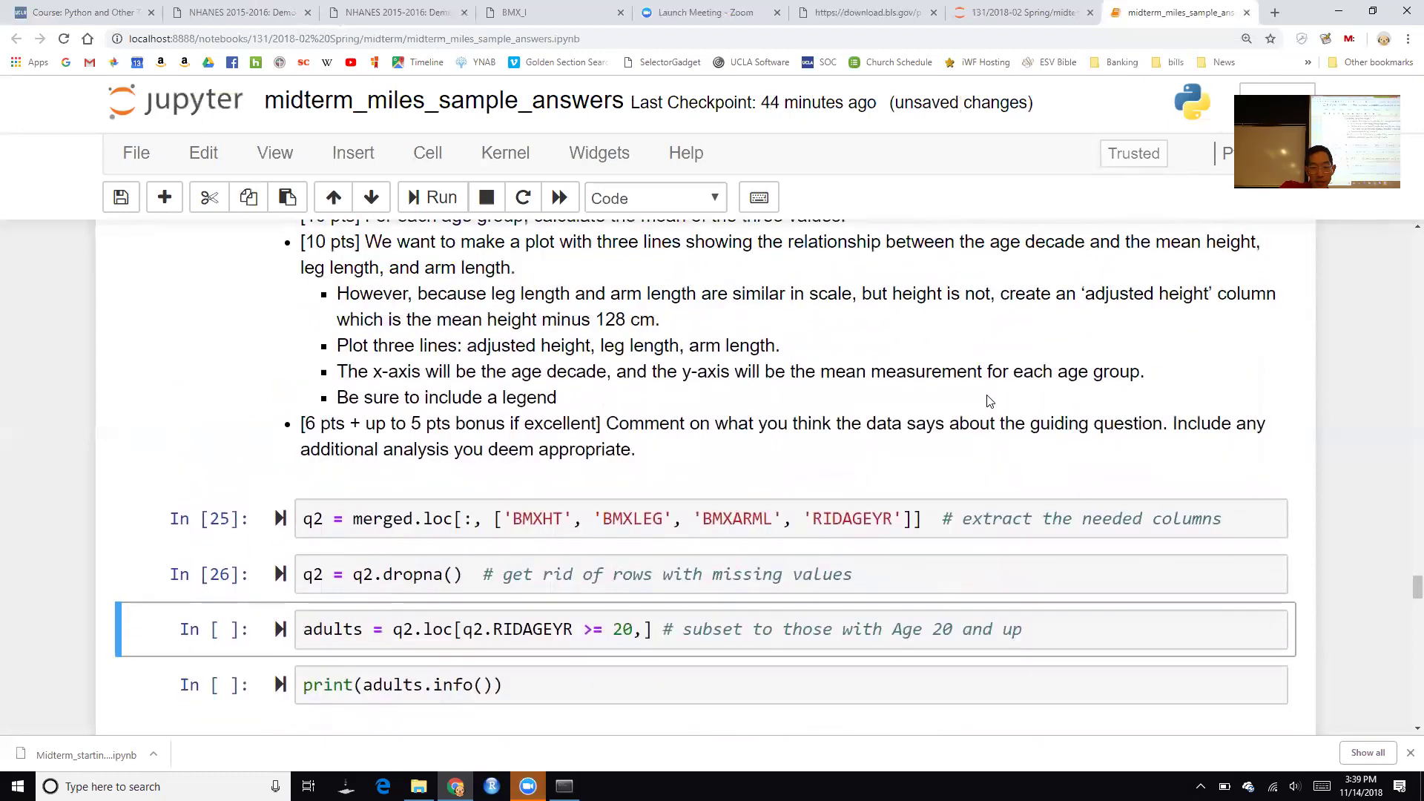
scroll(989, 398, up, 1)
scroll(988, 397, down, 4)
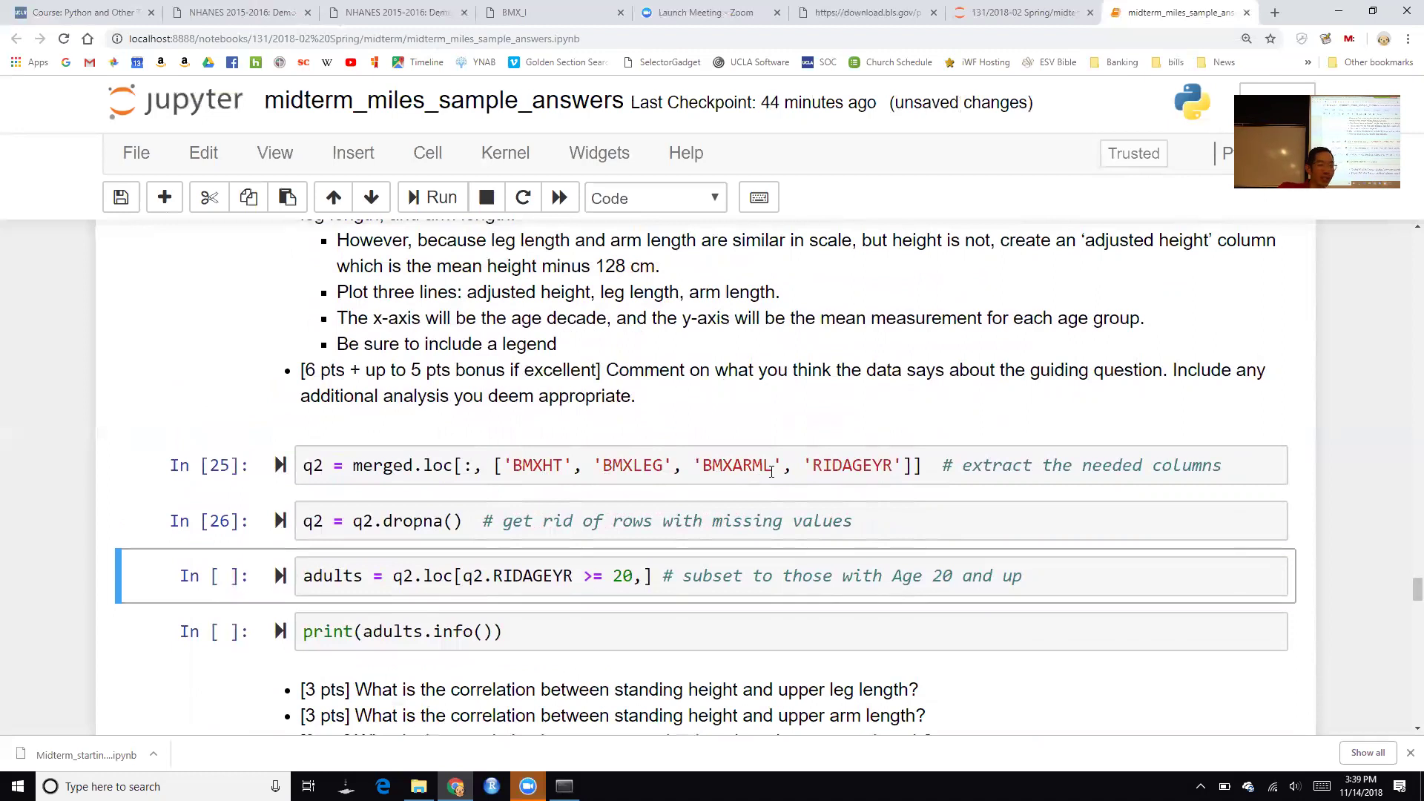
Run the cells that subset q2 to adults with RIDAGEYR of 20 and up and print adults.info()
scroll(771, 472, down, 1)
scroll(771, 472, down, 2)
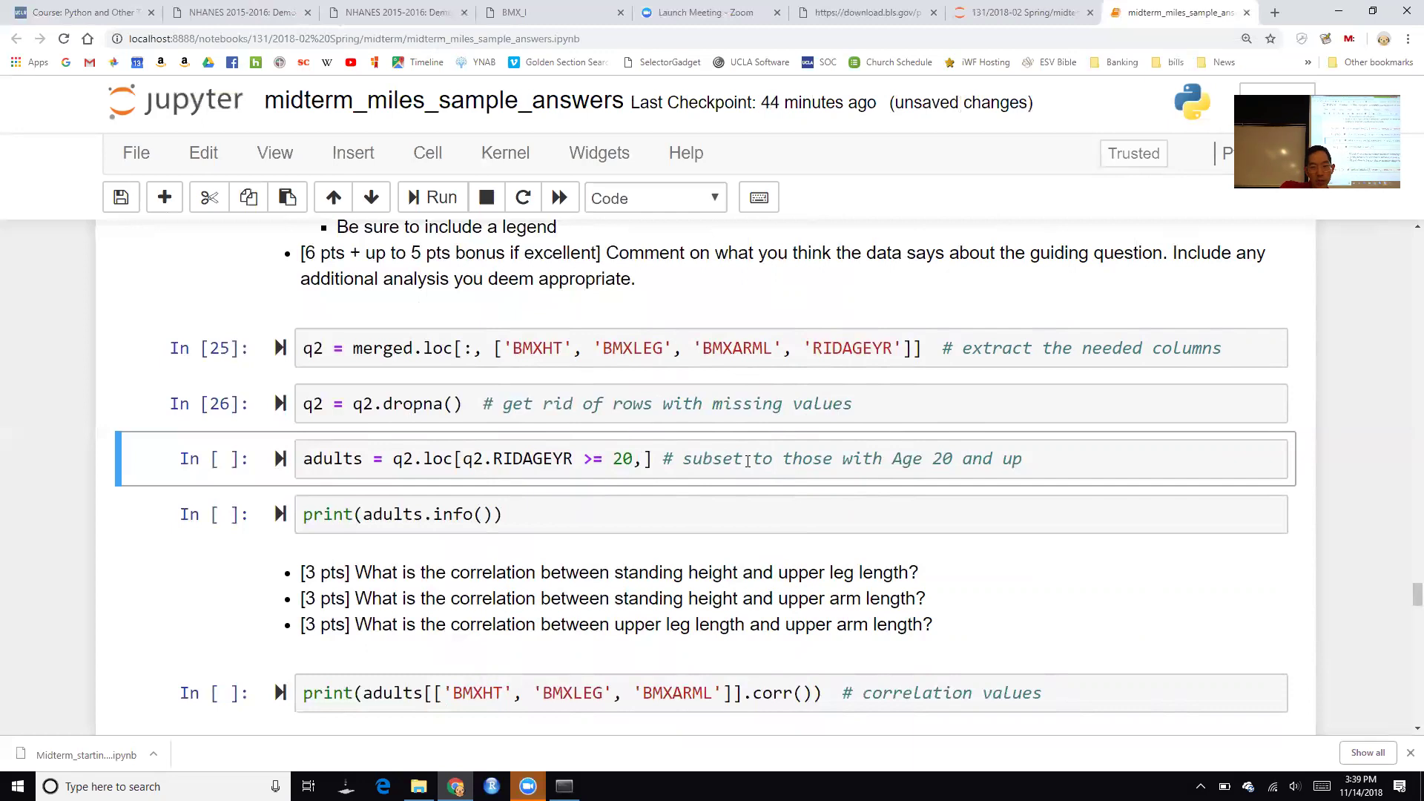
key(shift+Return)
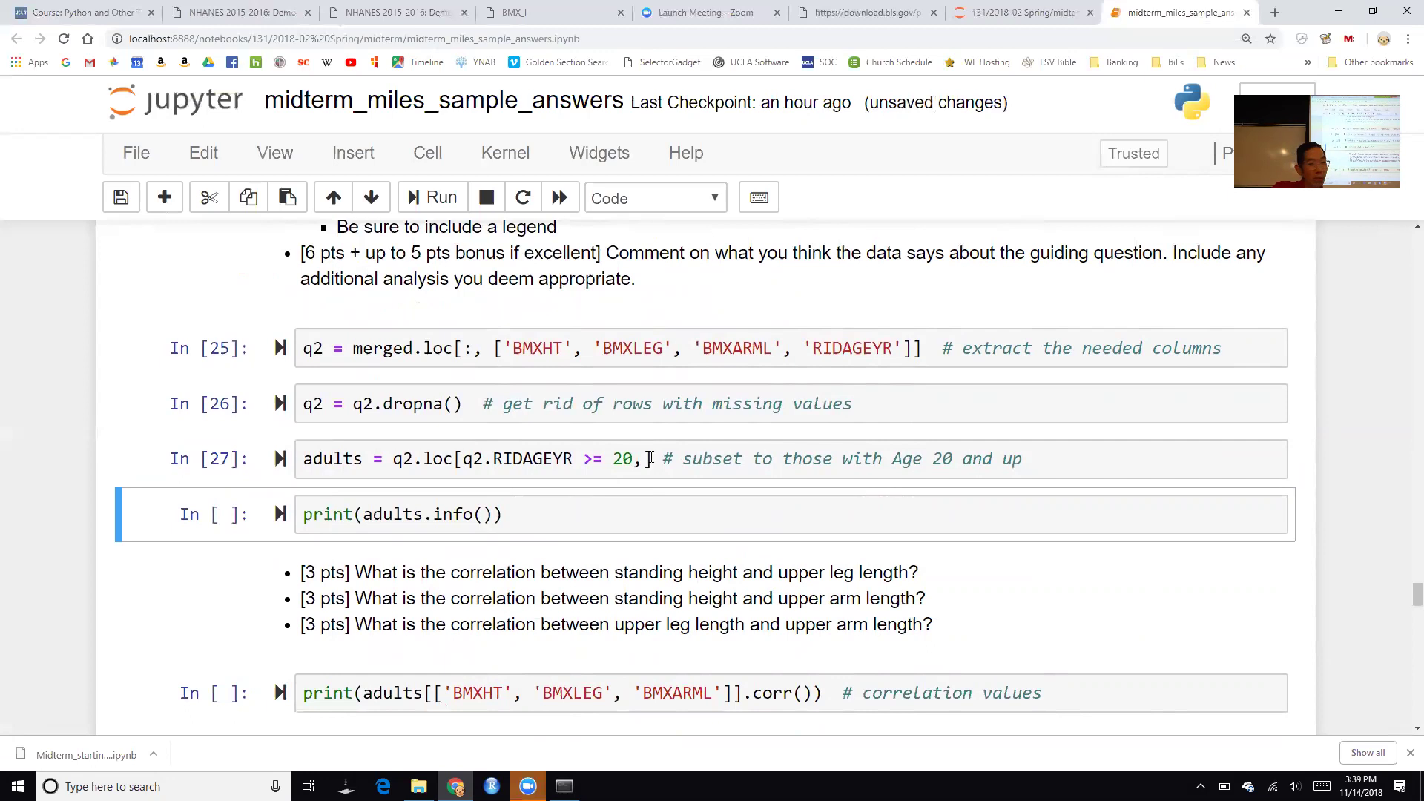
key(shift+Return)
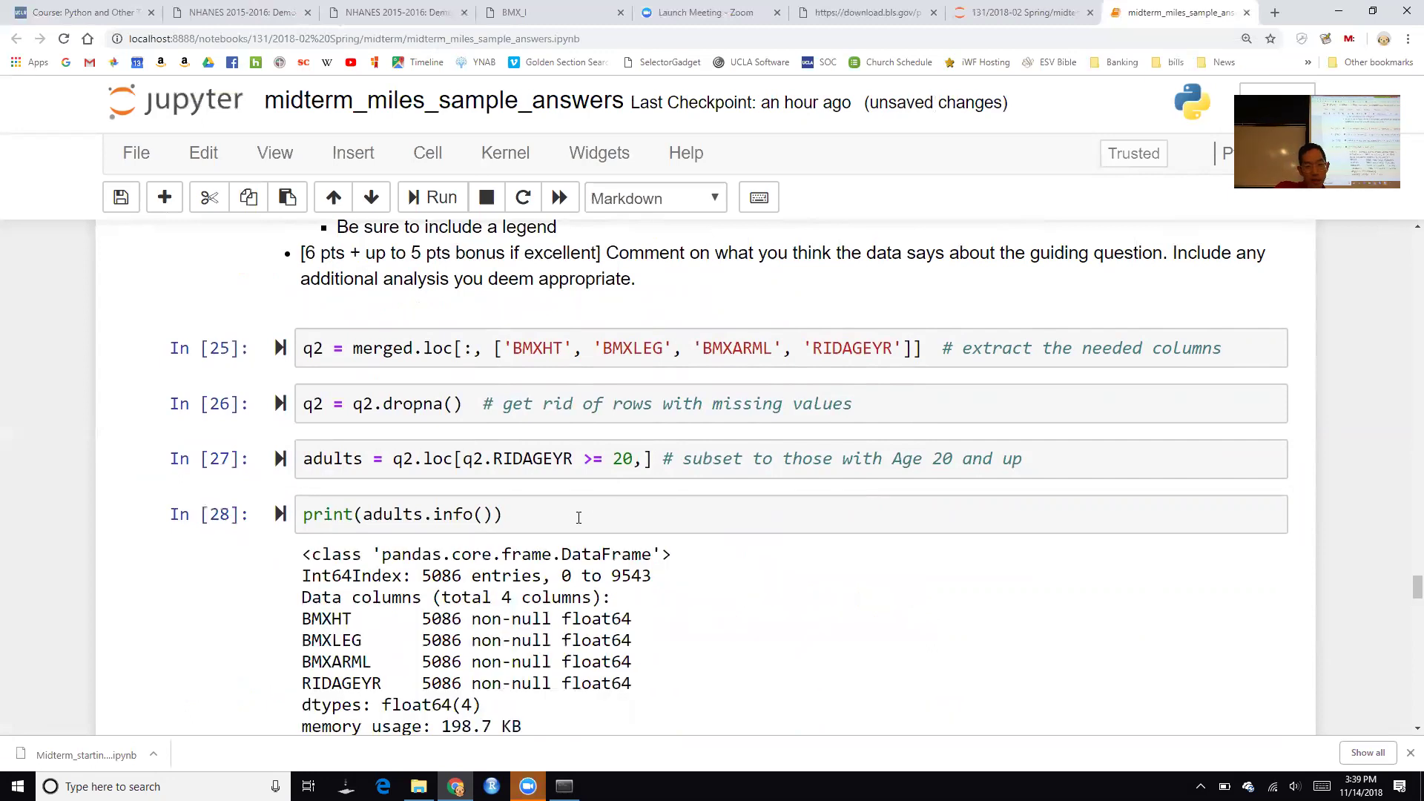
Run the adults corr() cell to print the correlations among BMXHT, BMXLEG and BMXARML, and examine the matrix
scroll(519, 482, down, 2)
scroll(527, 536, down, 2)
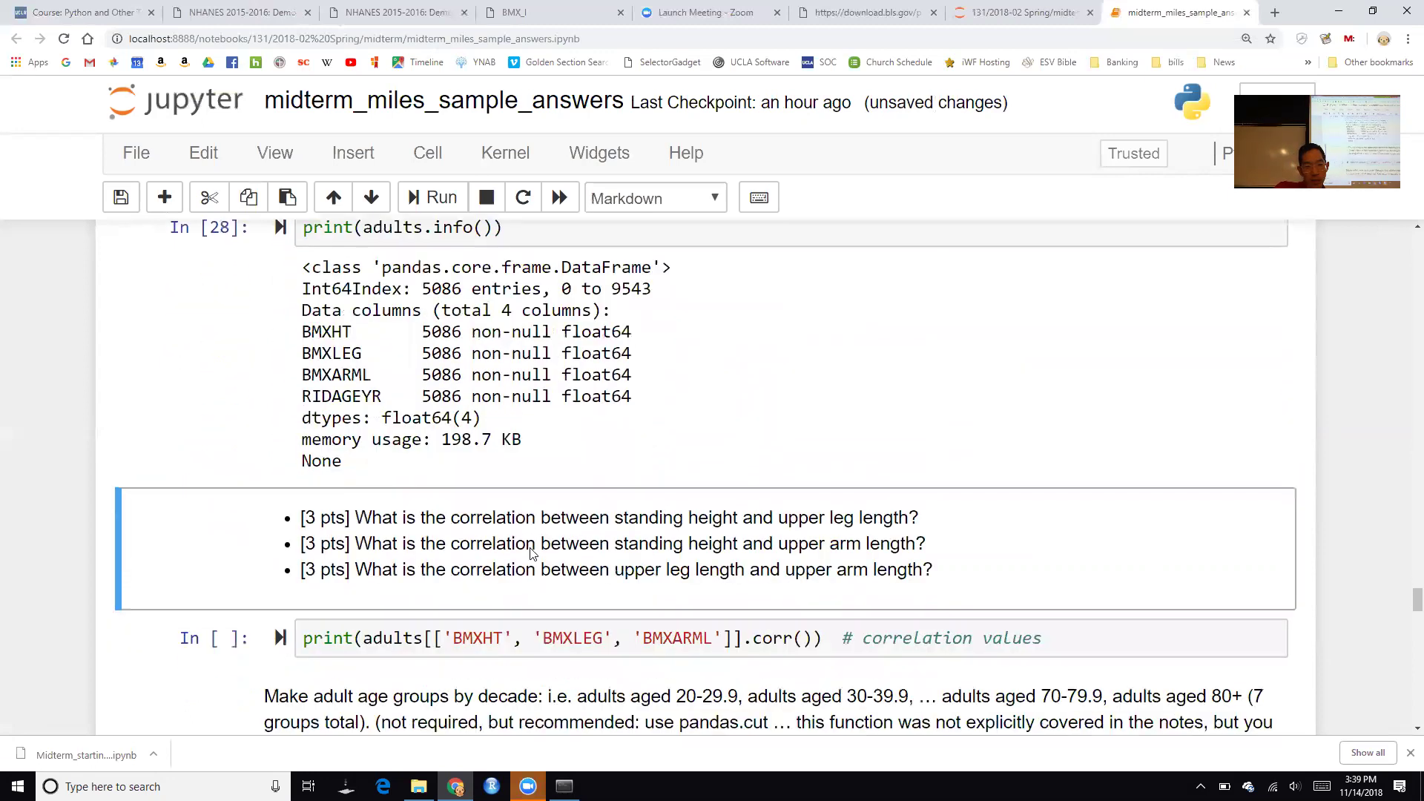
click(491, 606)
scroll(492, 604, down, 1)
scroll(492, 604, down, 1)
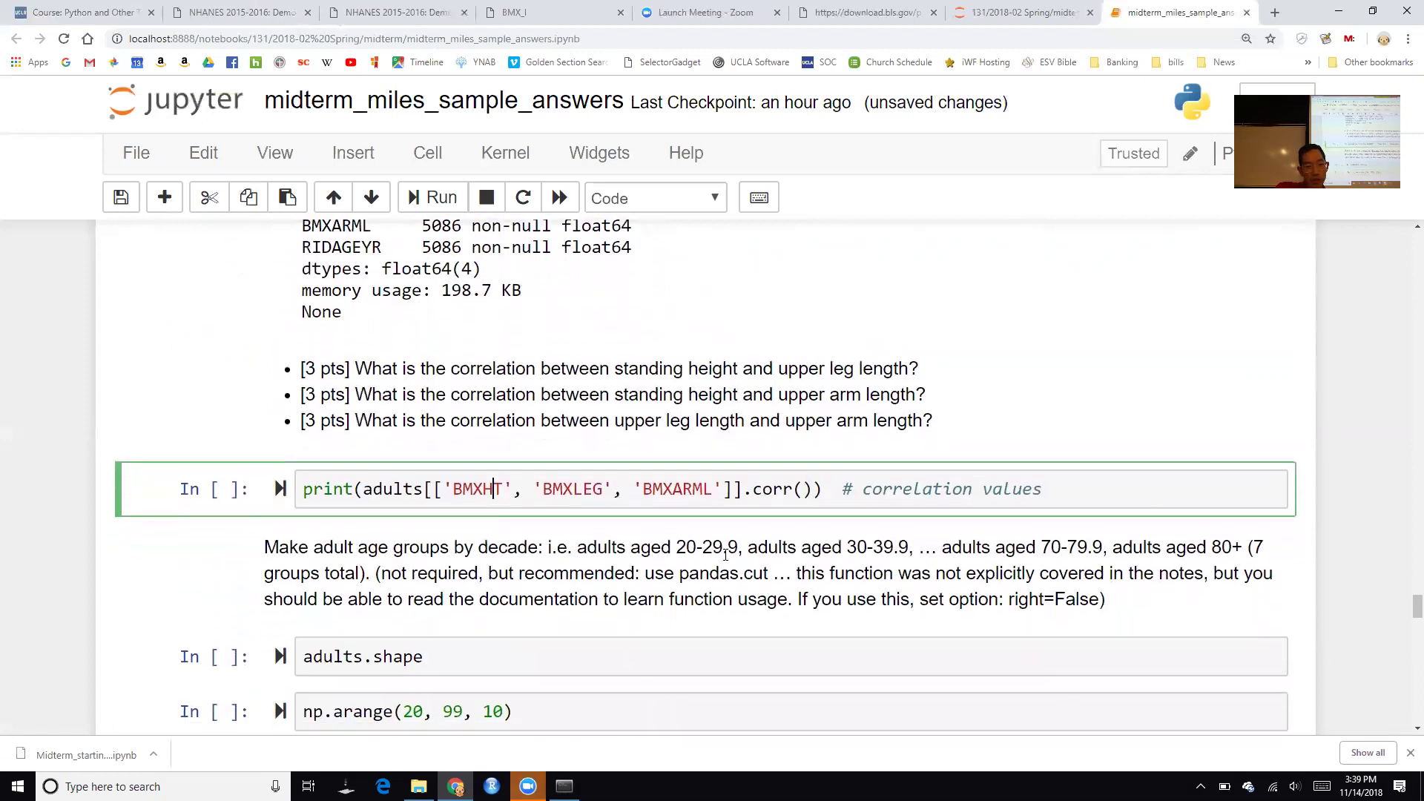
click(1048, 488)
key(shift+Return)
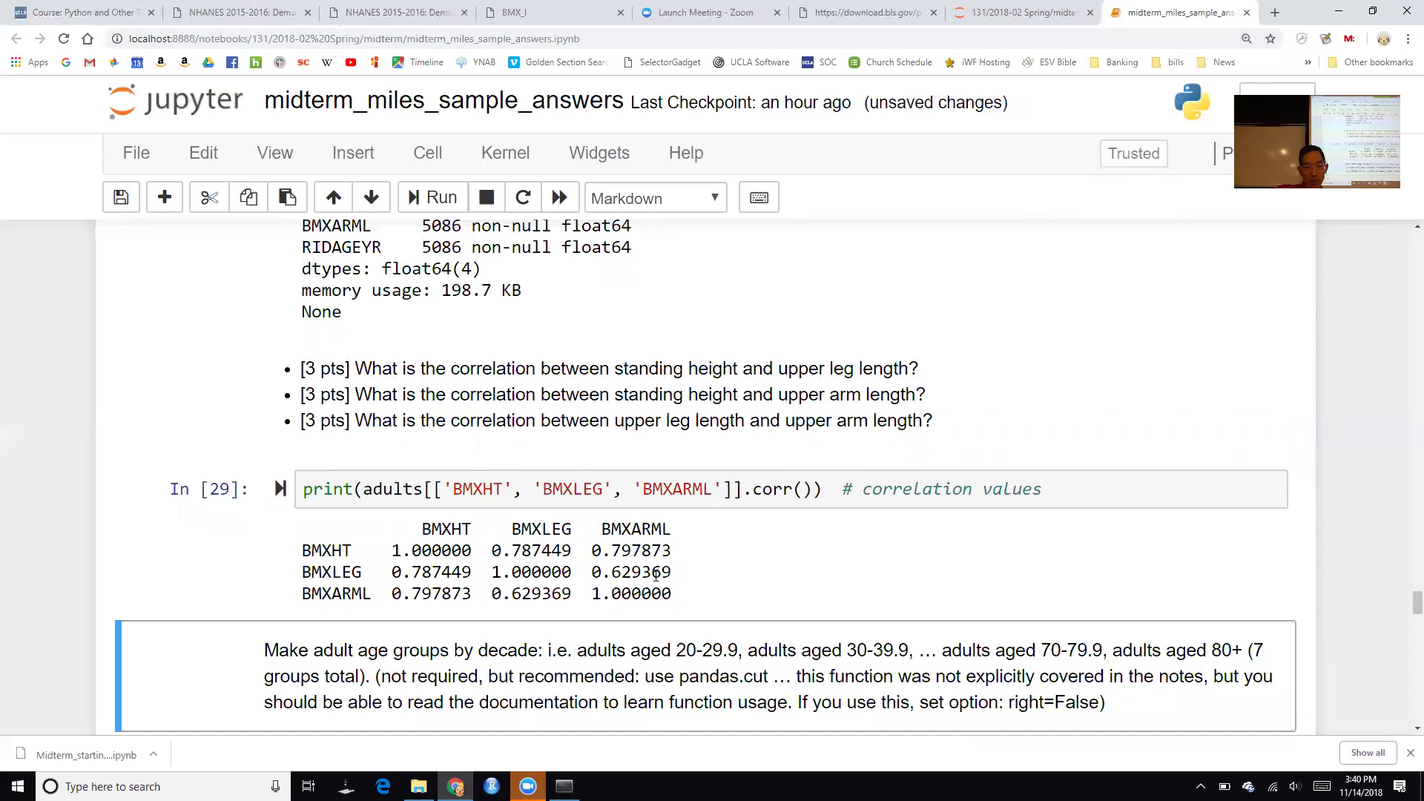
click(656, 572)
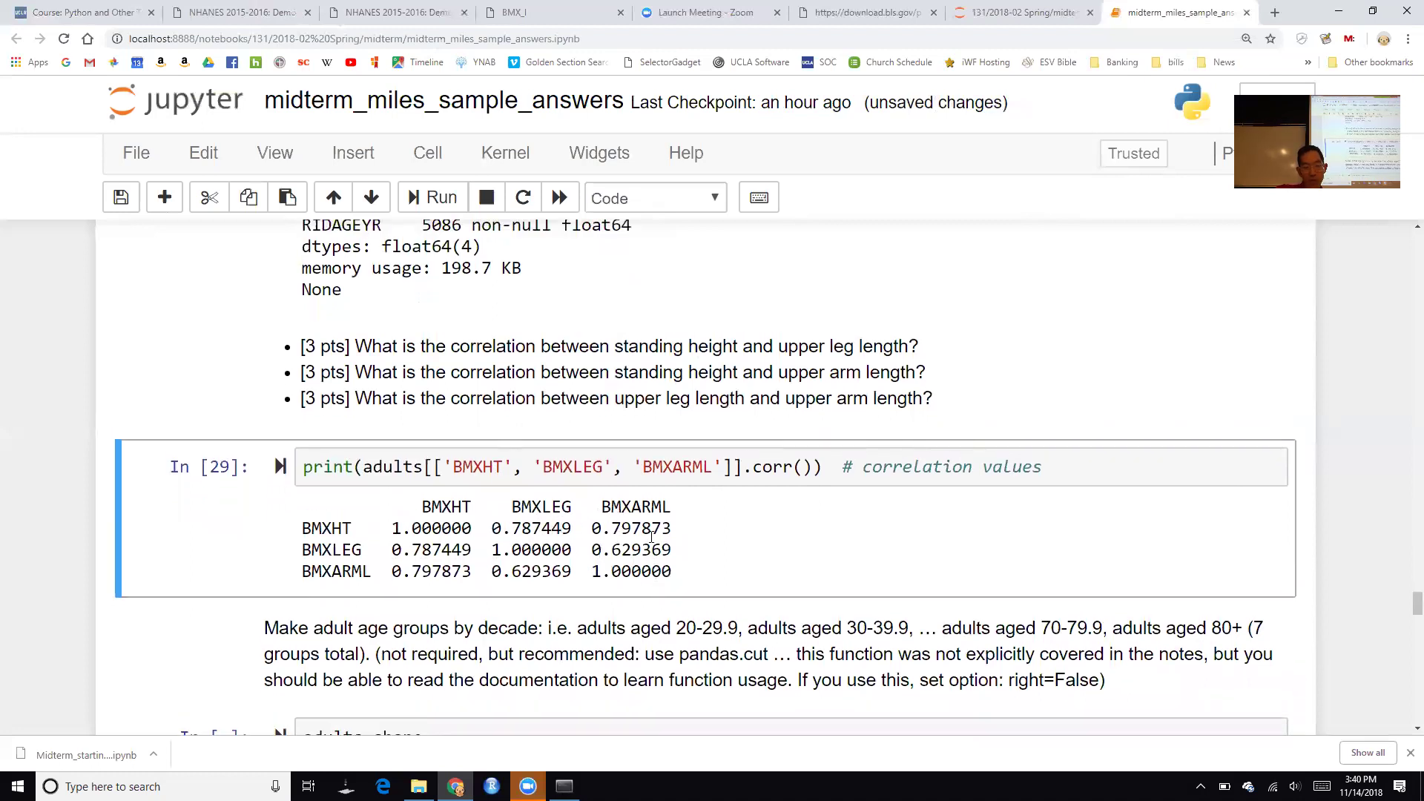
Run the adults.shape cell and the np.arange(20, 99, 10) cell to check the data size and the decade bin edges
scroll(651, 537, down, 3)
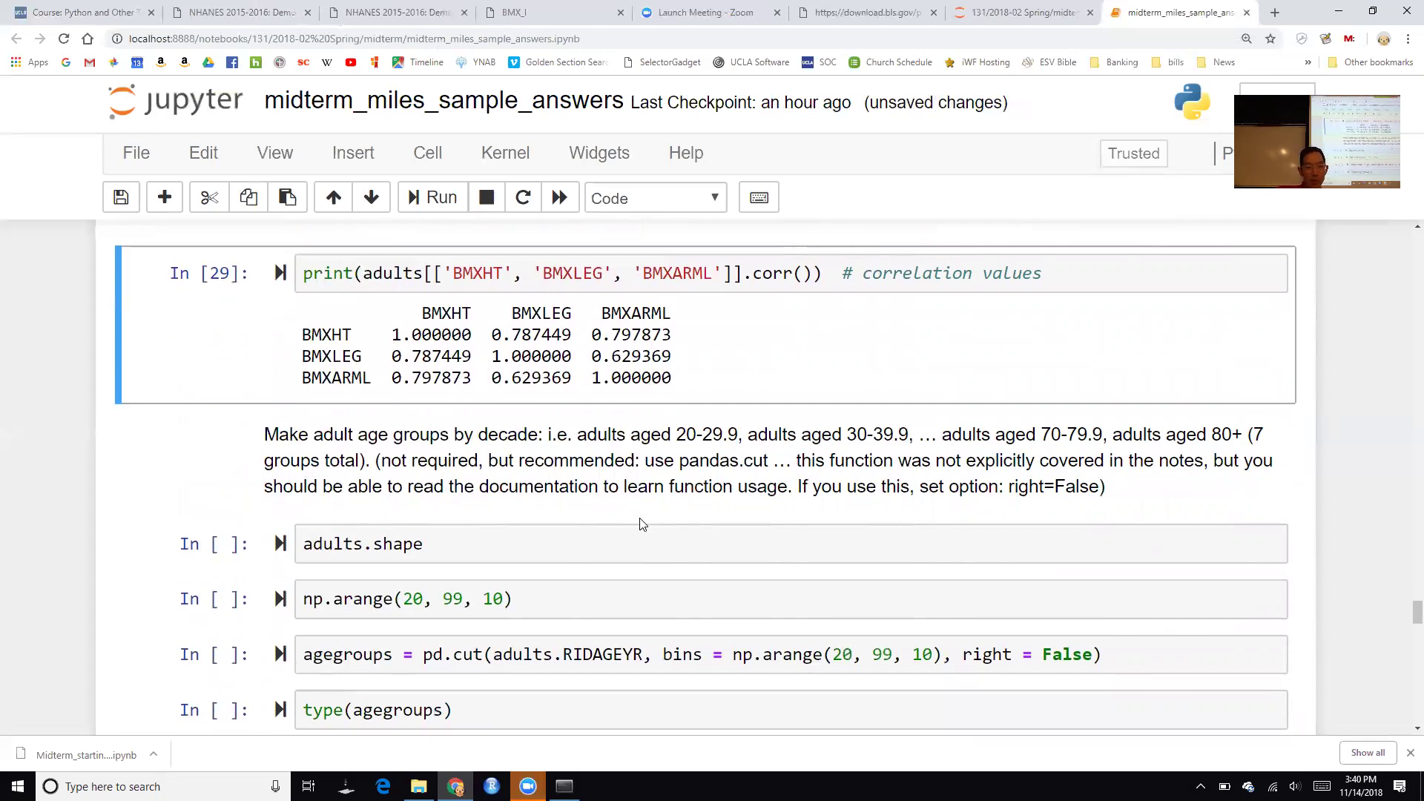
click(569, 549)
key(shift+Return)
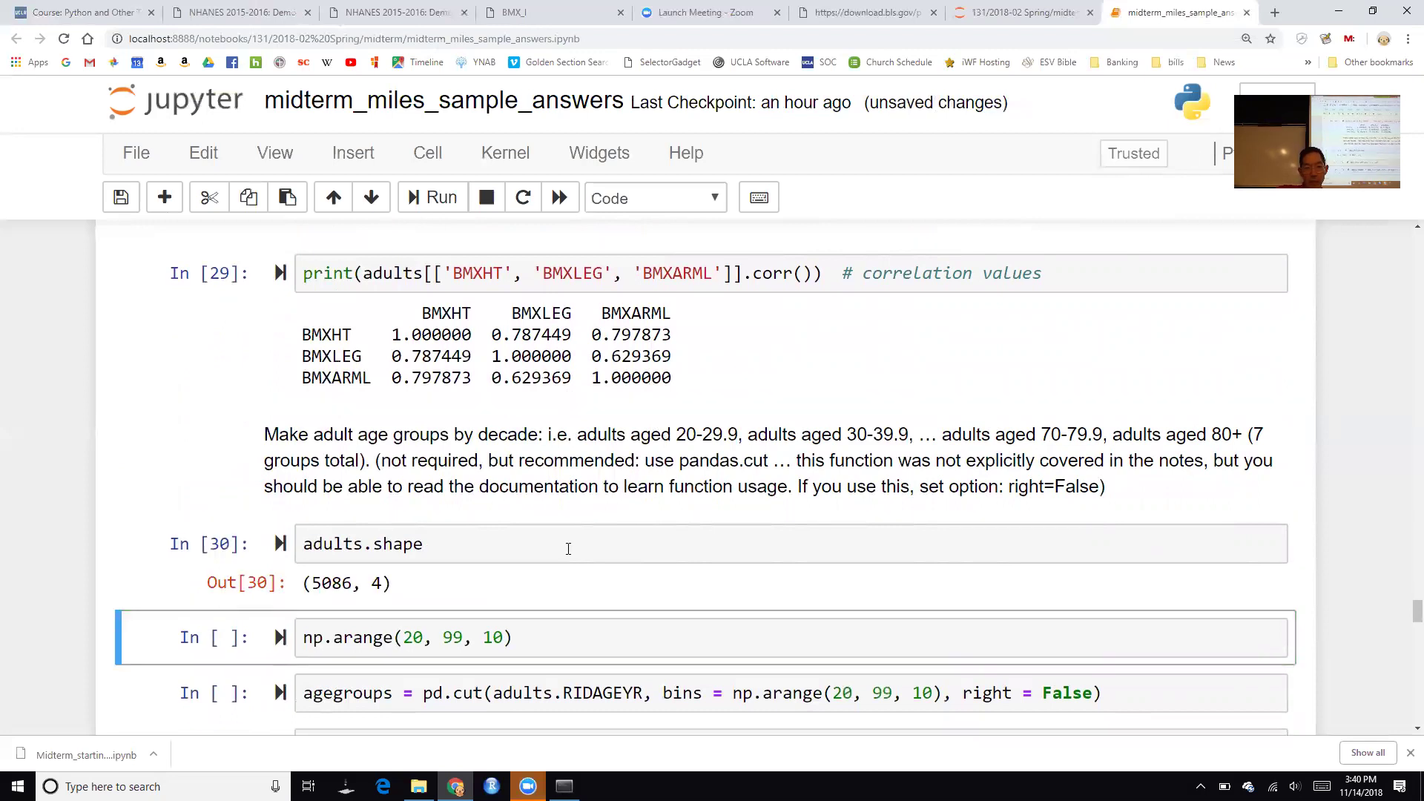
scroll(568, 548, down, 2)
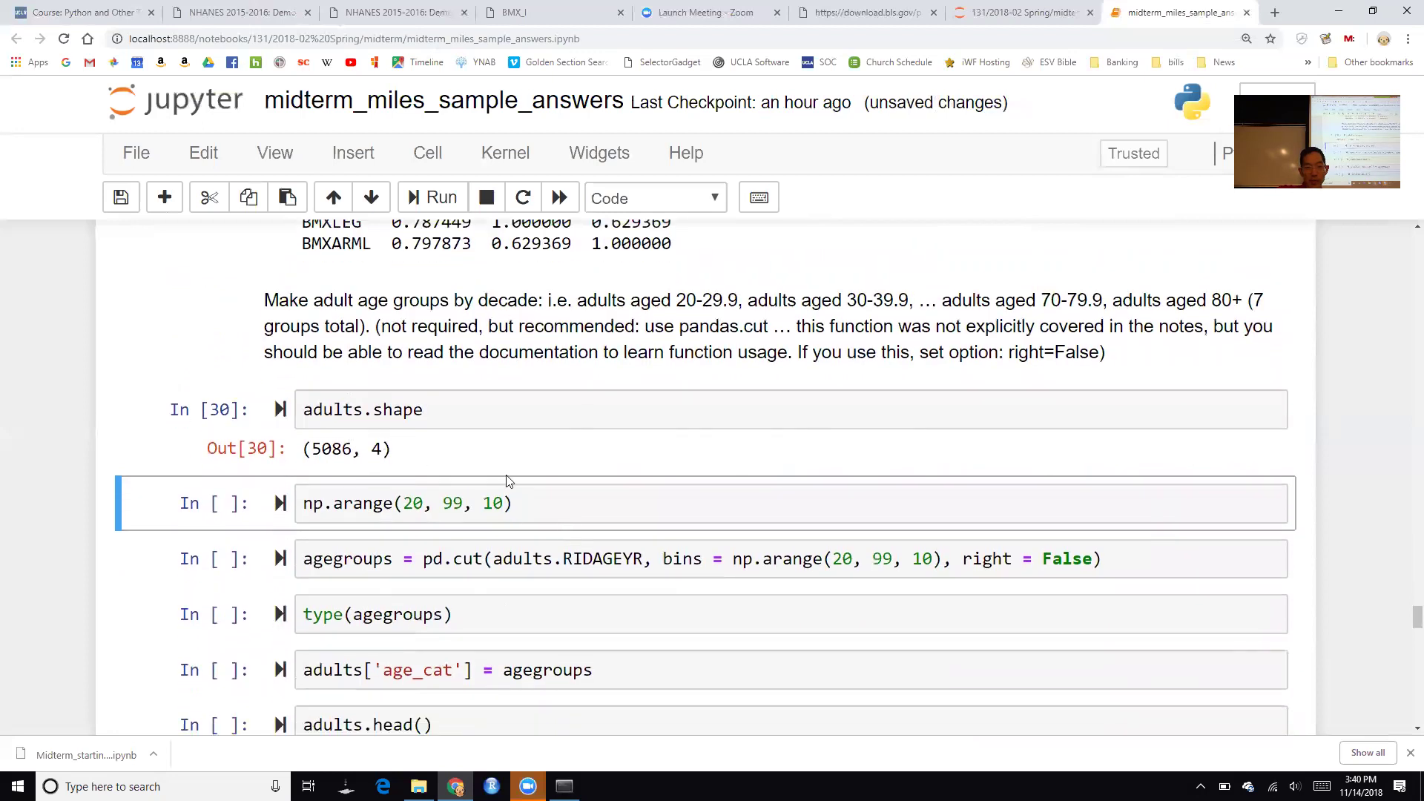
scroll(532, 488, down, 1)
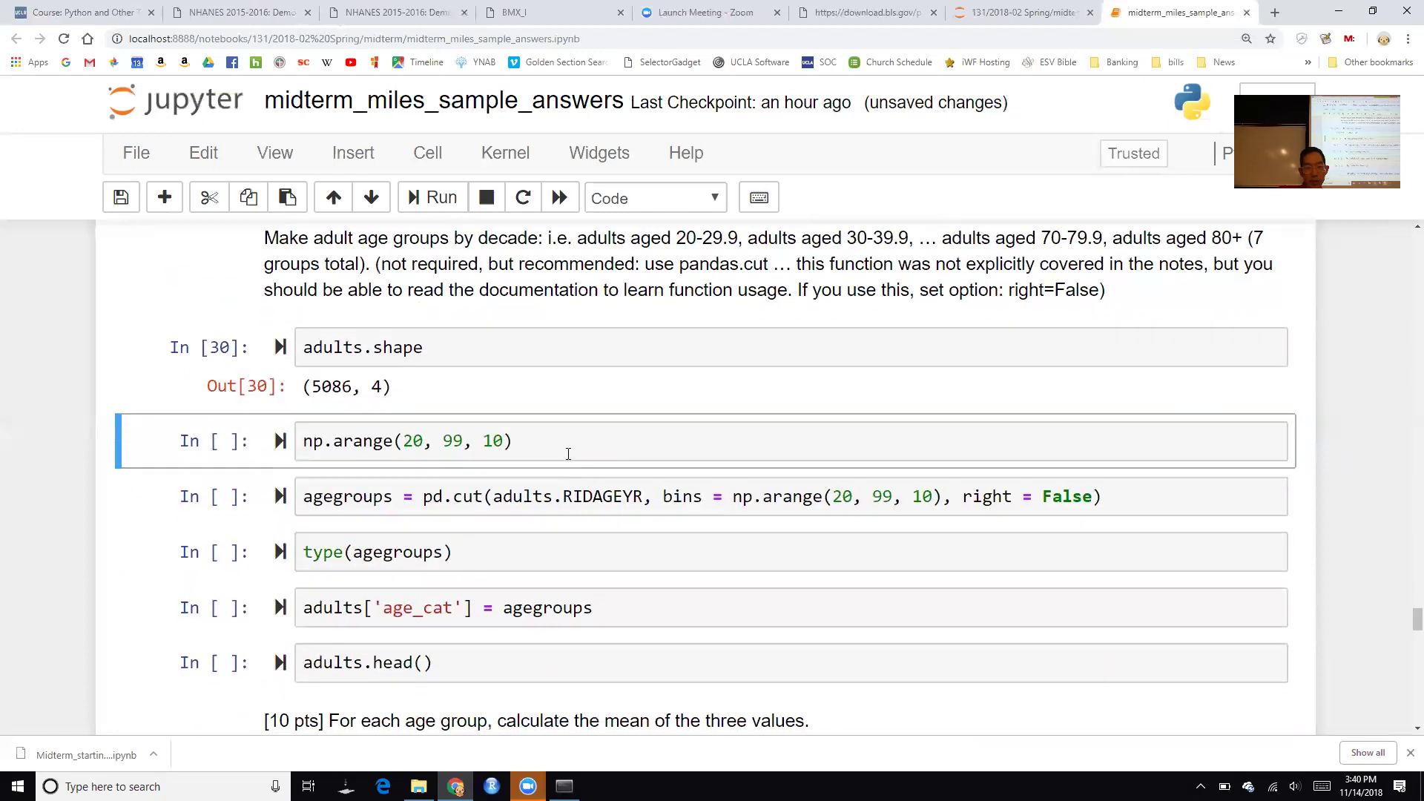
scroll(568, 454, up, 1)
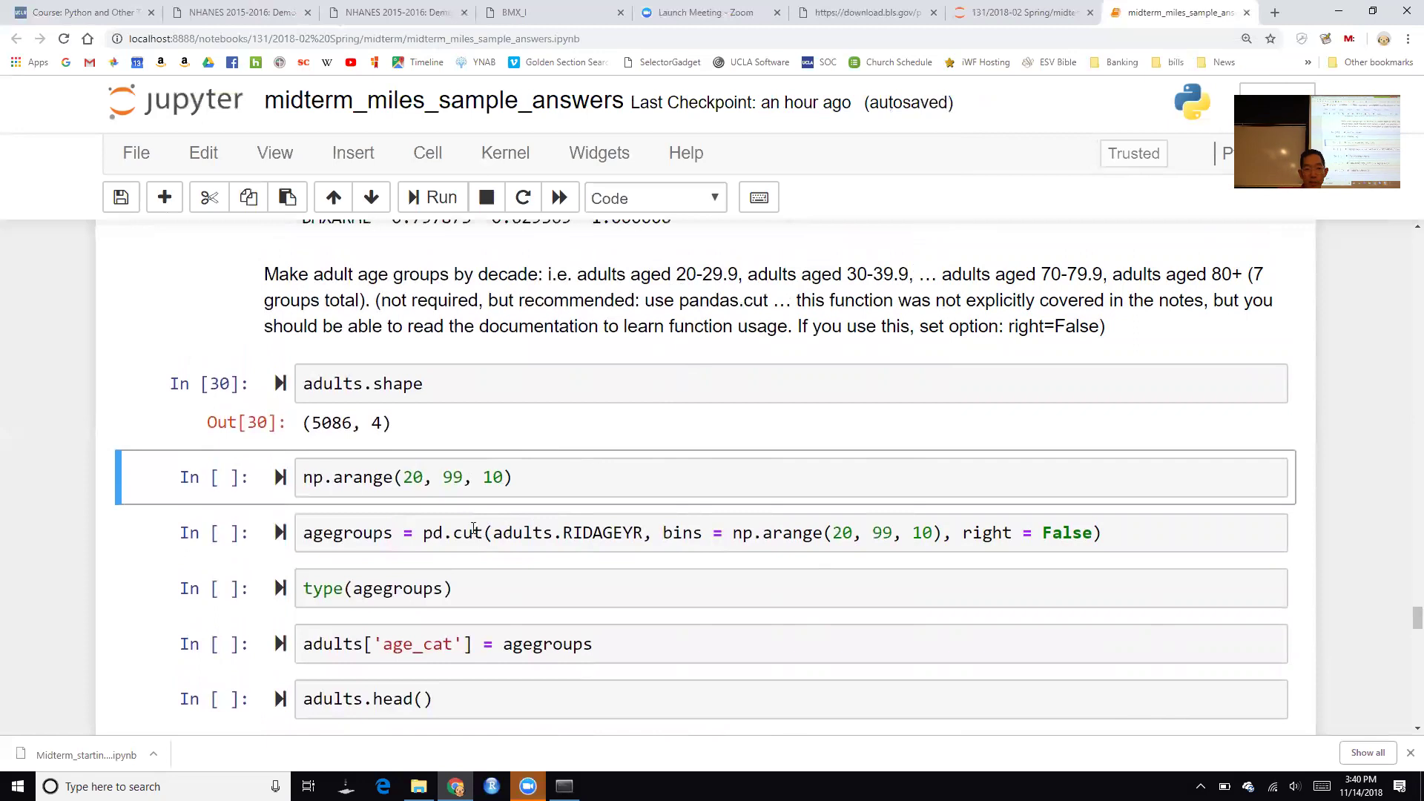
click(557, 492)
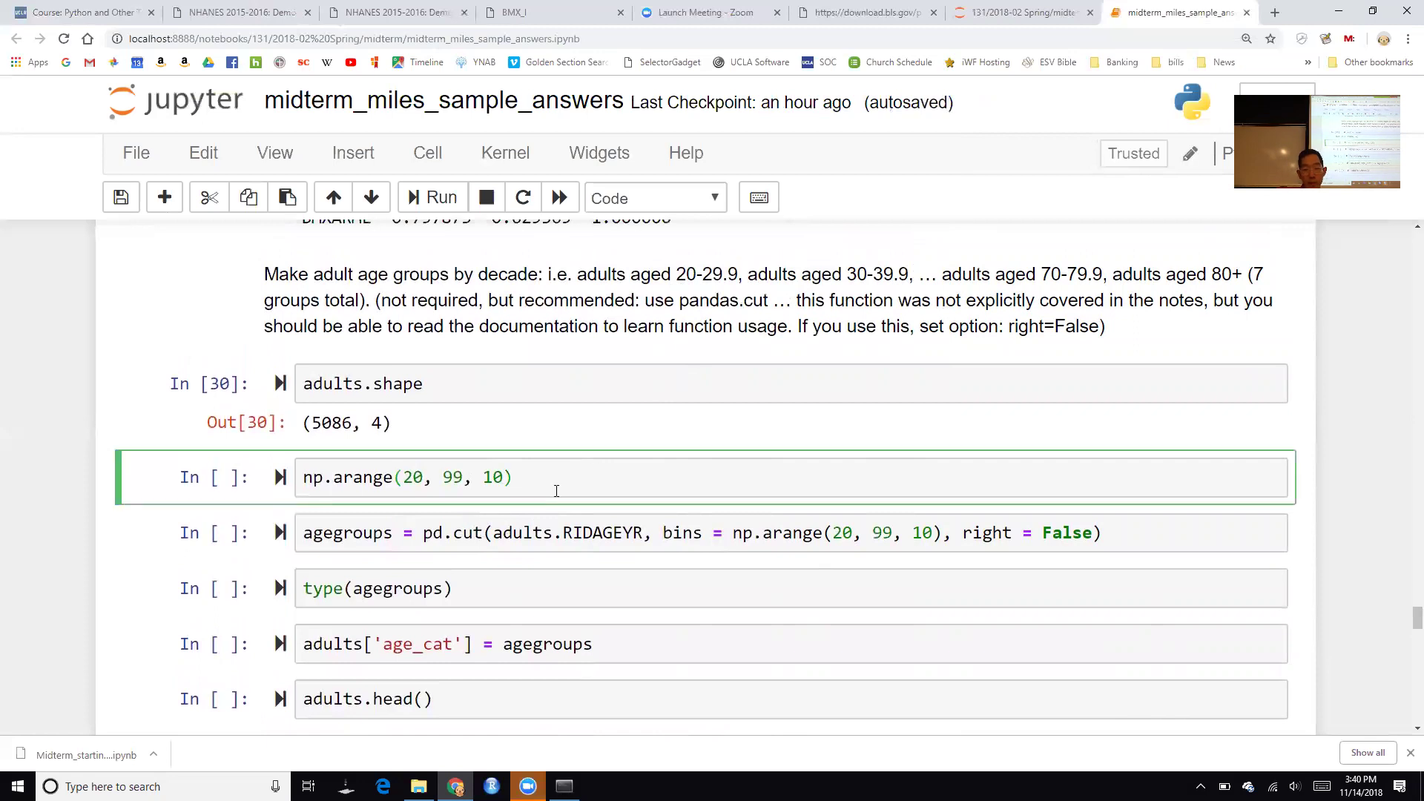
key(shift+Return)
scroll(553, 483, down, 1)
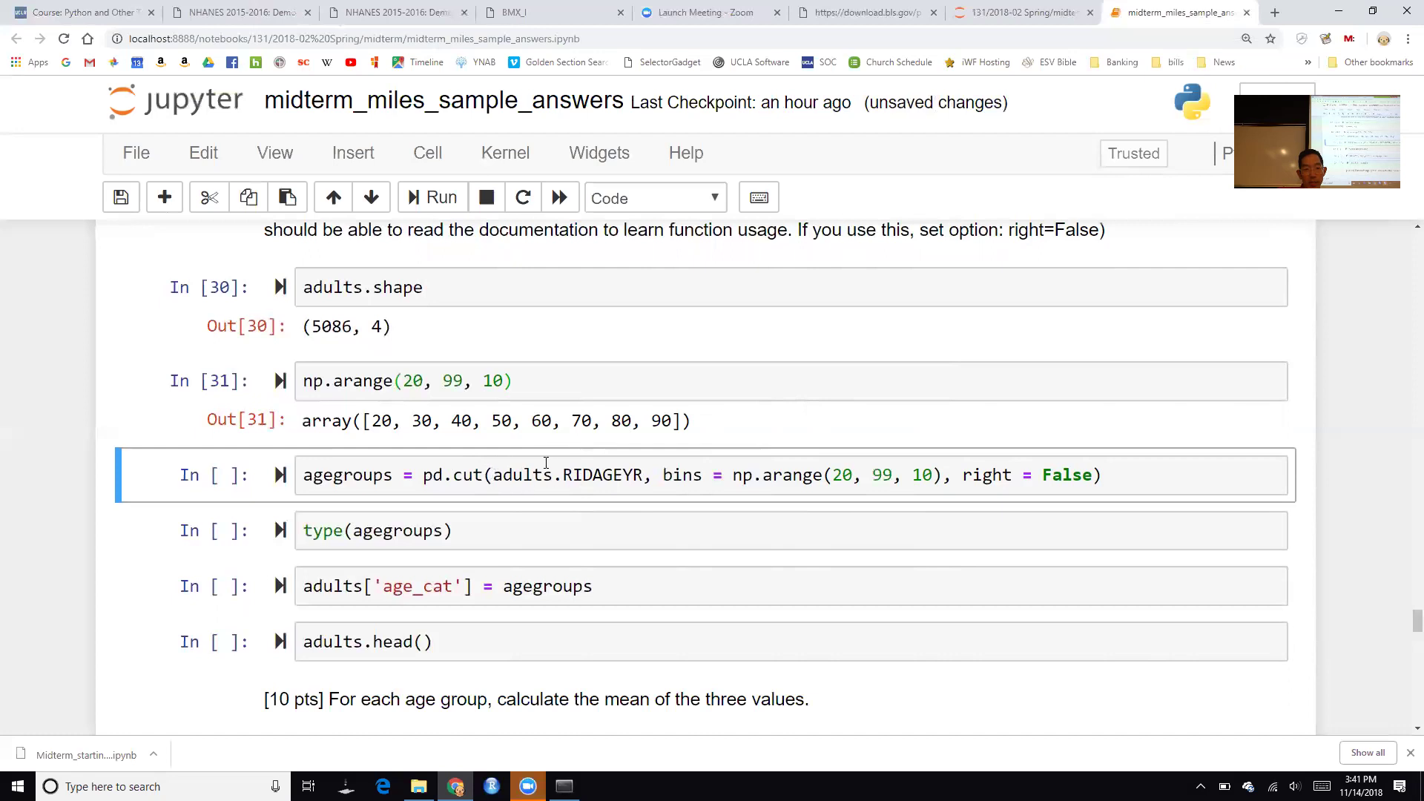
Reread the age-group instructions, run the pd.cut cell binning RIDAGEYR by decade with right = False, and check the type of agegroups
scroll(606, 482, up, 1)
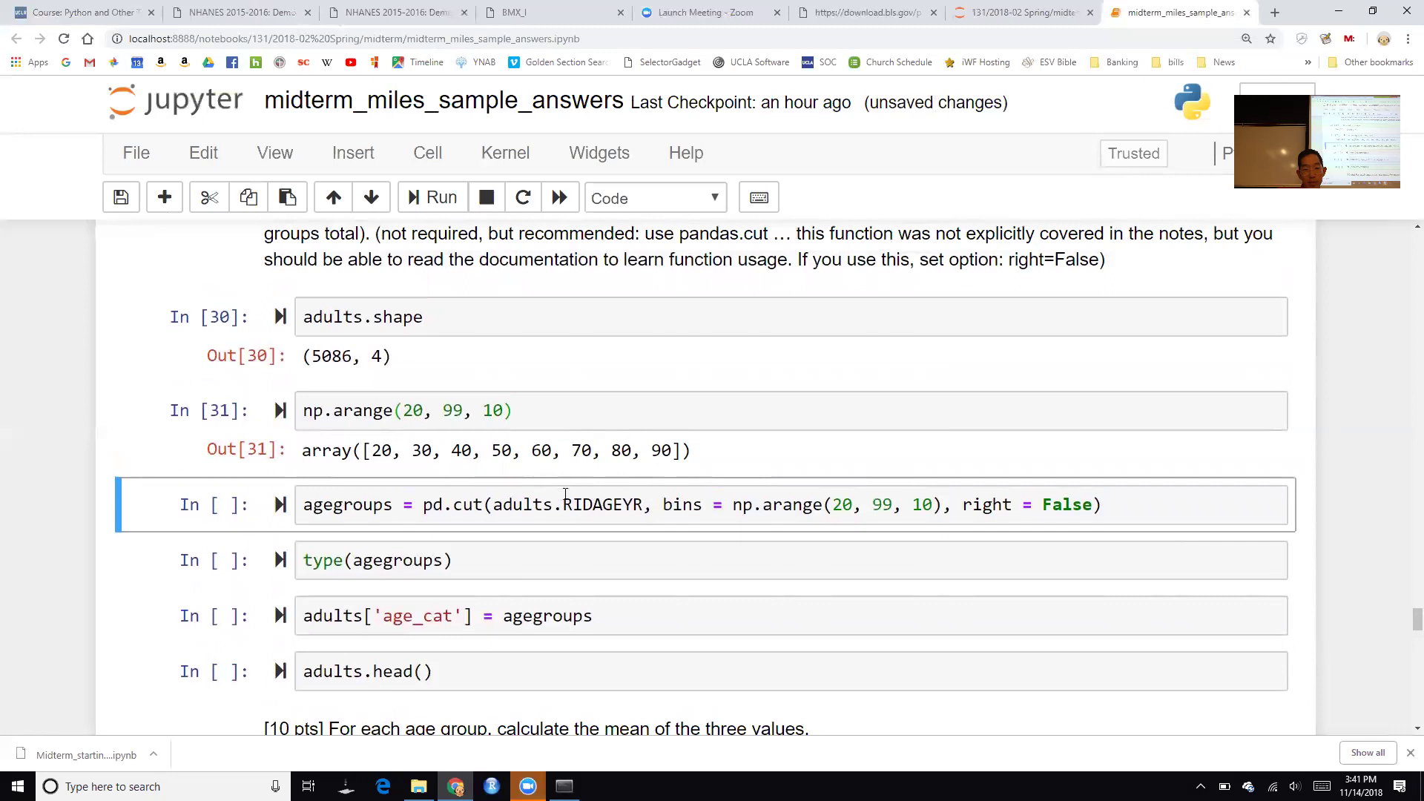
scroll(549, 375, up, 3)
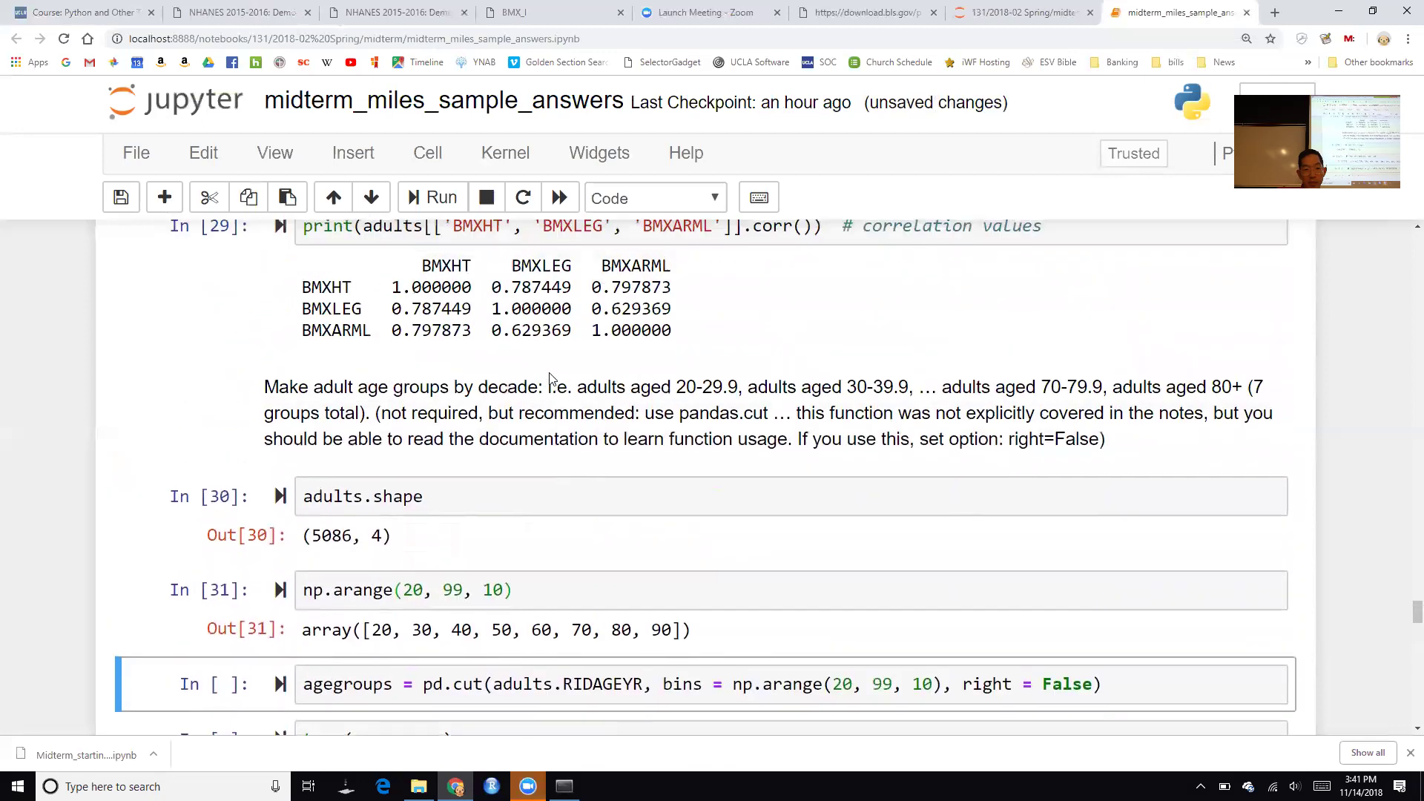
scroll(550, 373, down, 2)
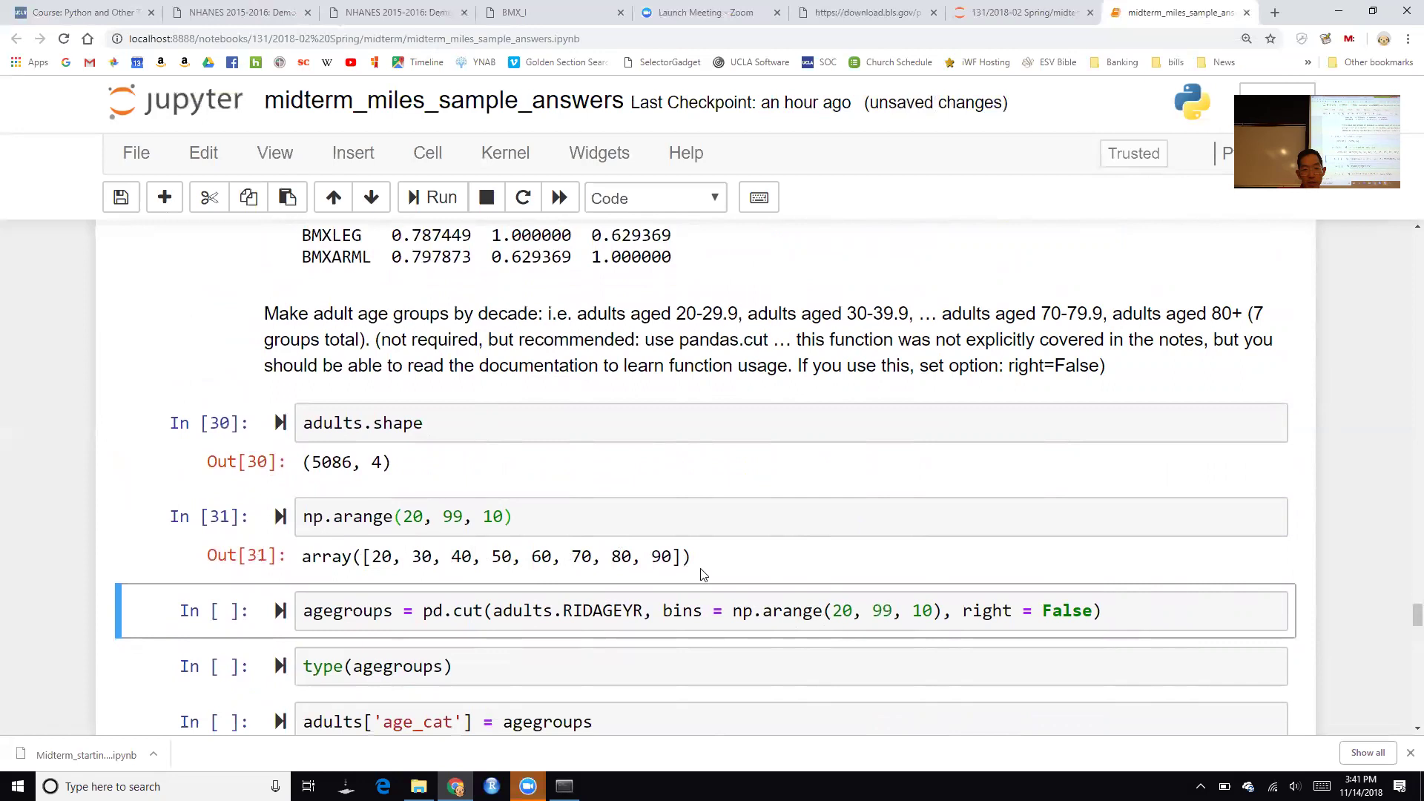
scroll(816, 597, down, 1)
click(1039, 545)
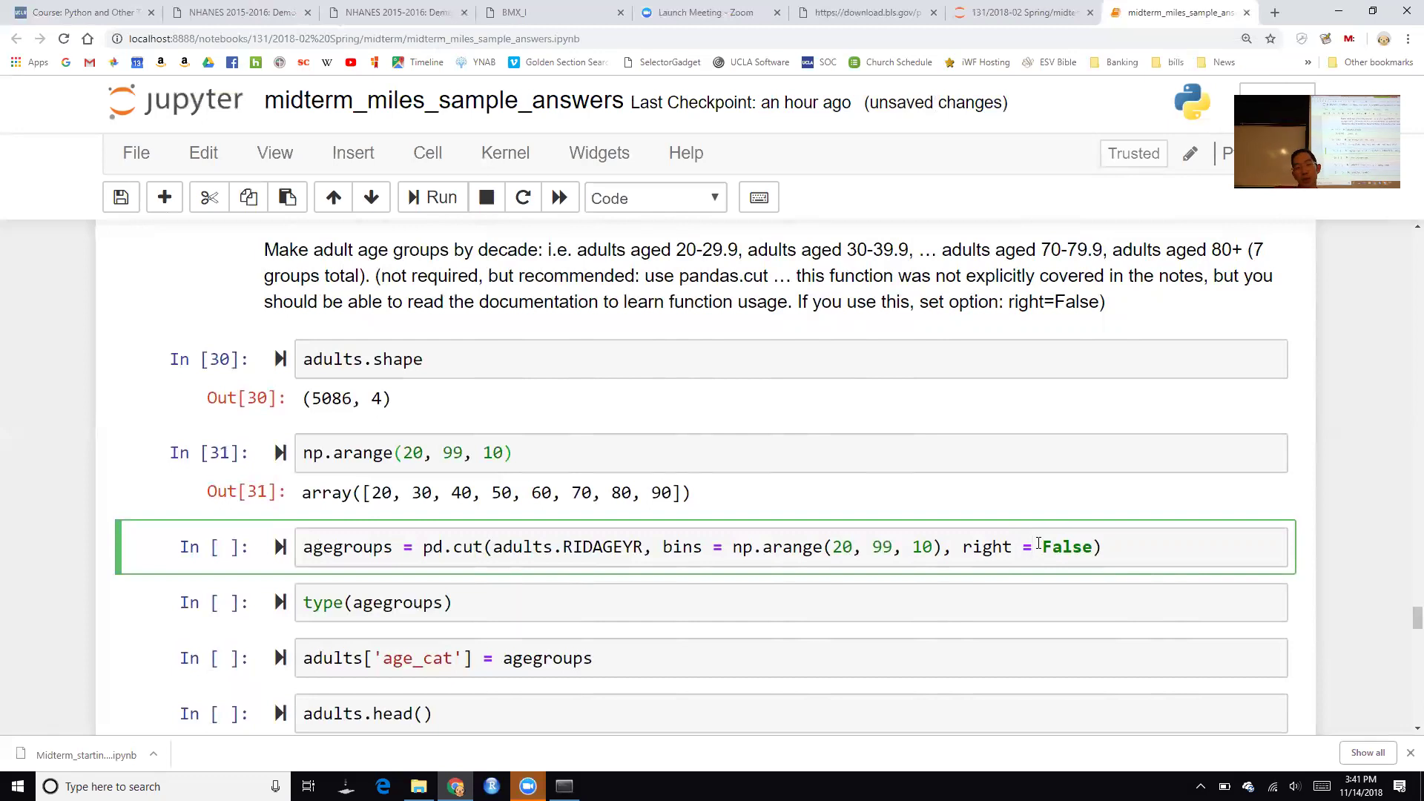
key(shift+Return)
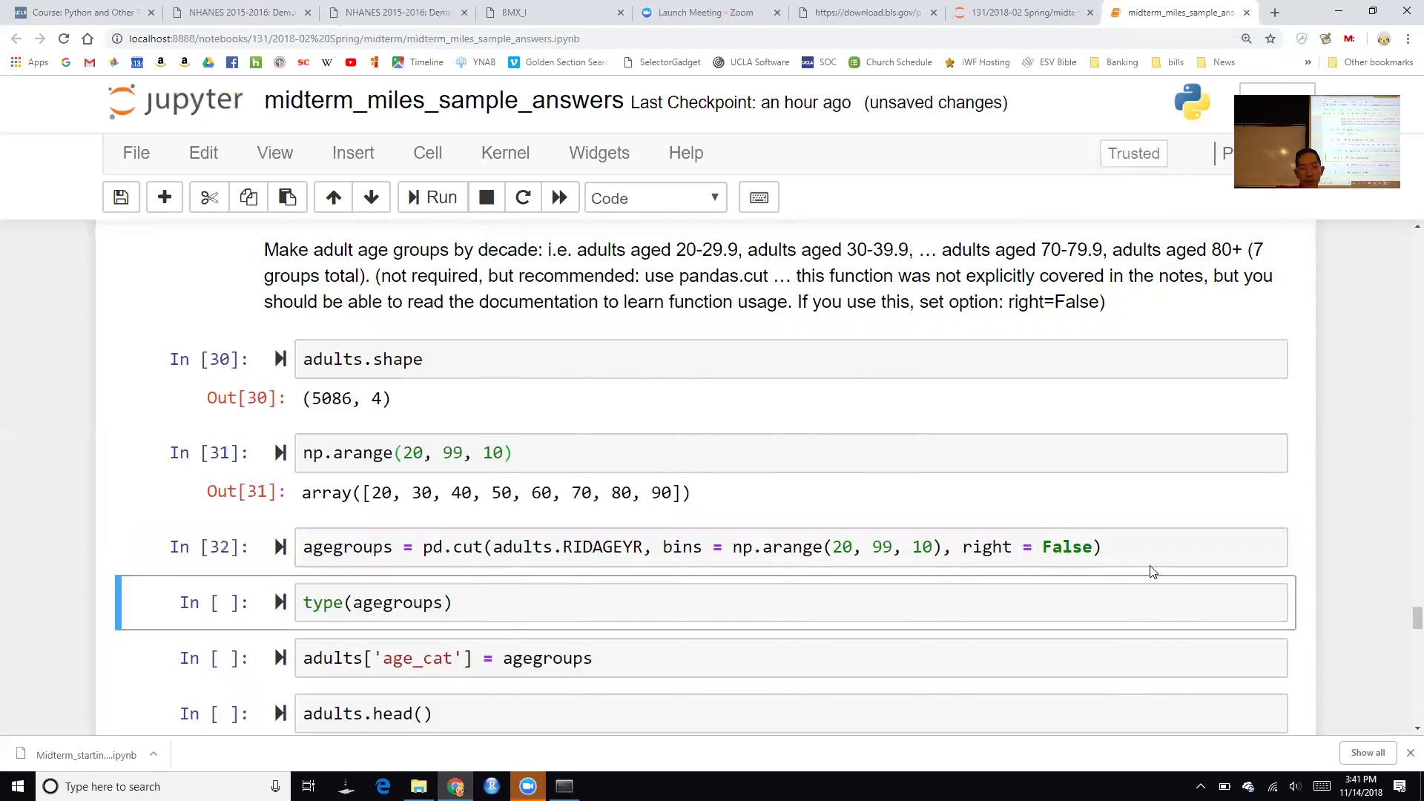
key(shift+Return)
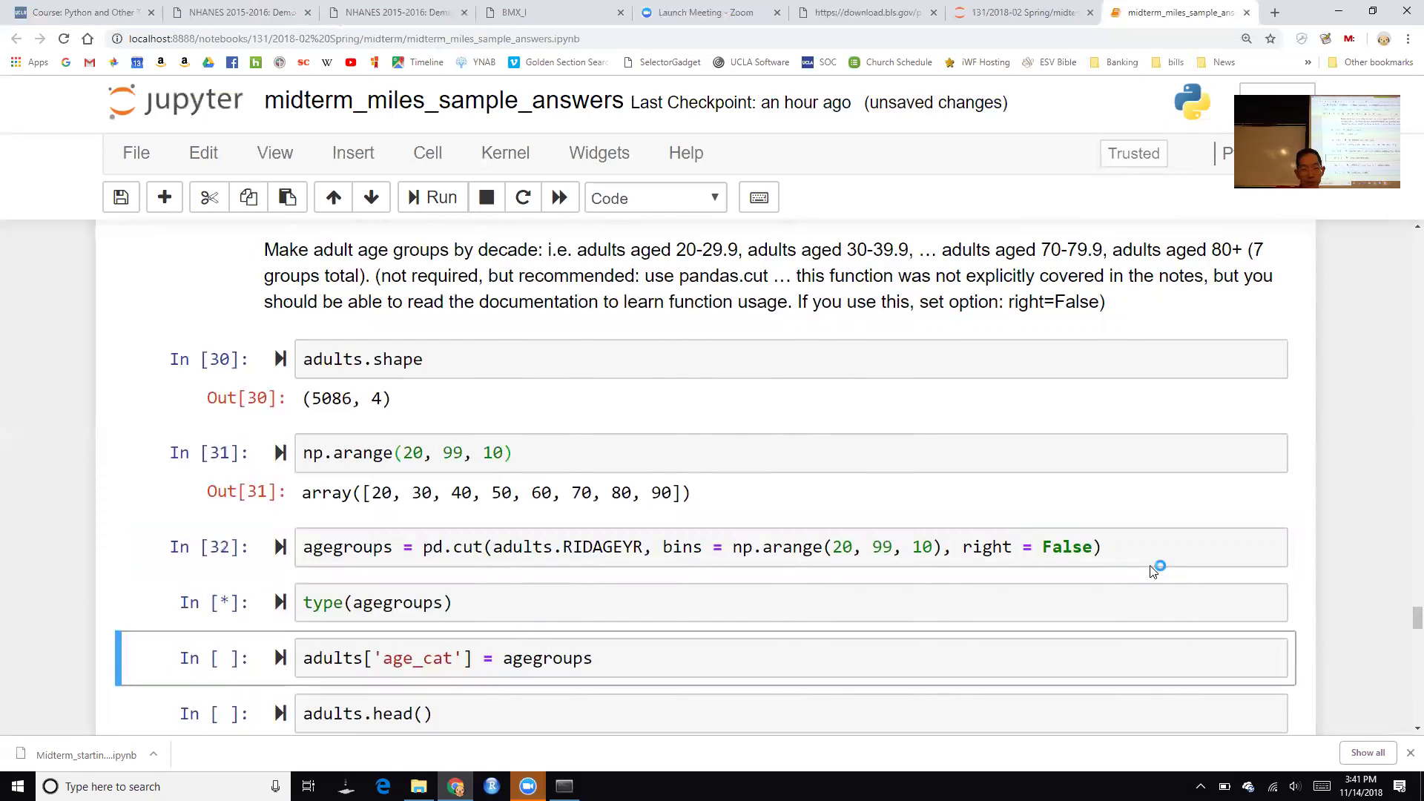
Run the cell assigning agegroups to the age_cat column of adults, and display the first rows with adults.head()
scroll(913, 556, down, 2)
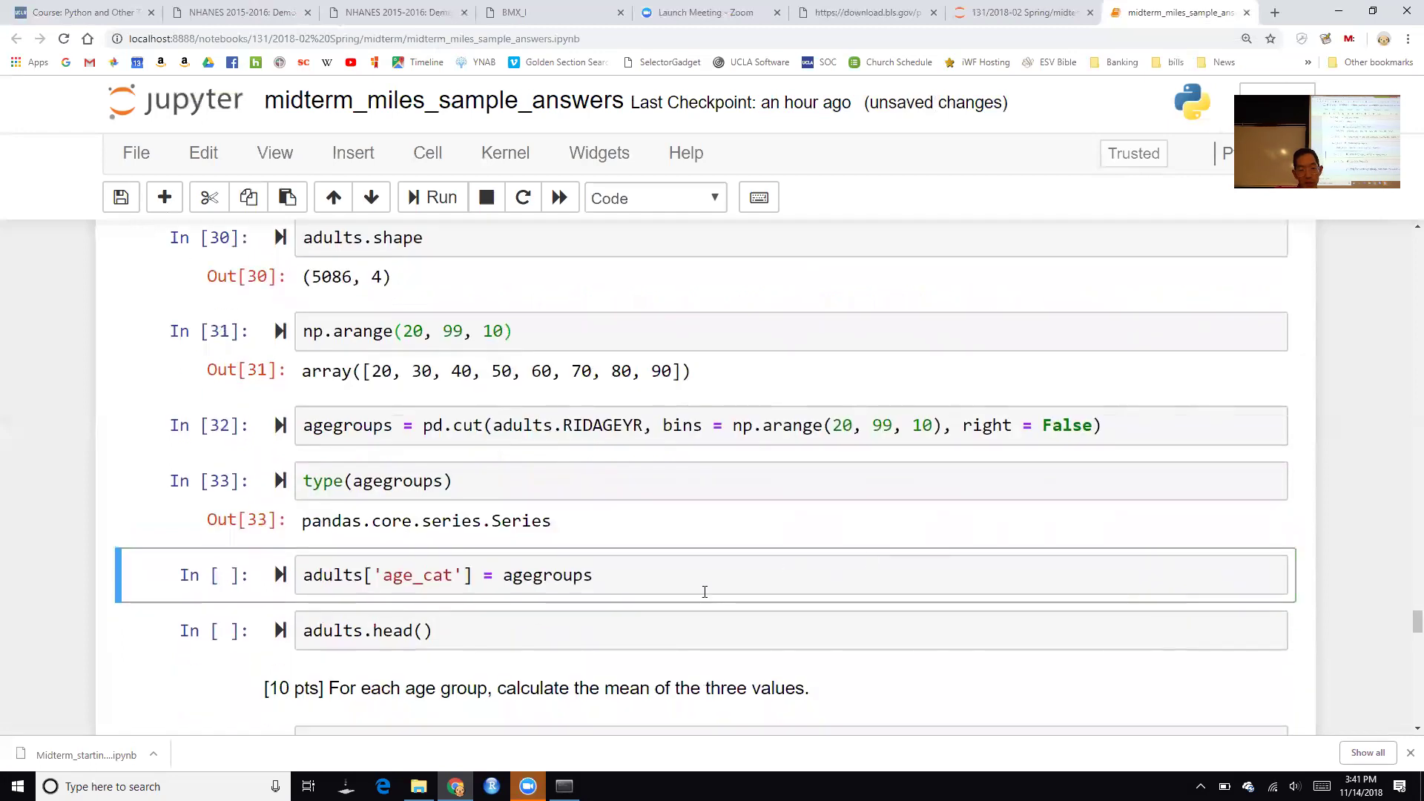
key(shift+Return)
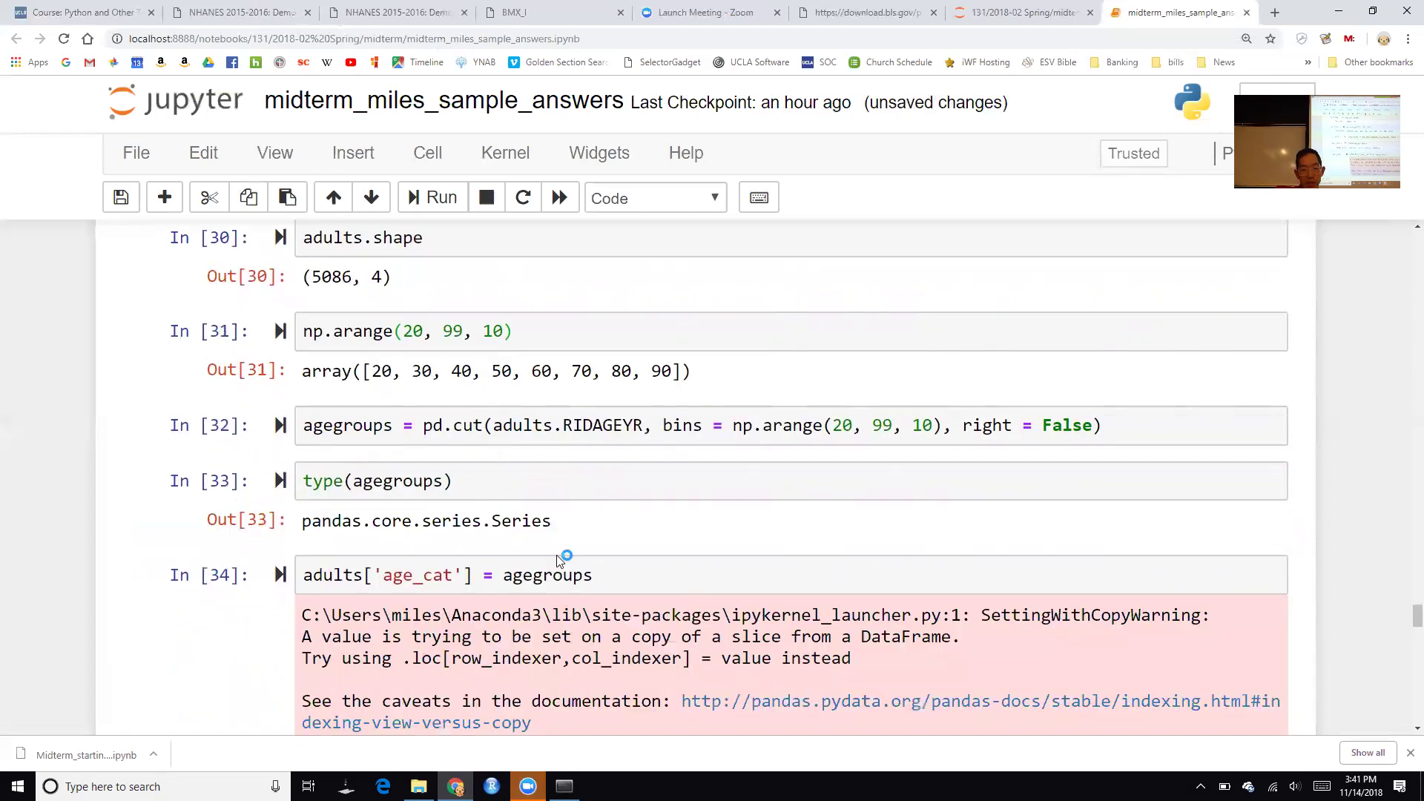
scroll(556, 564, down, 3)
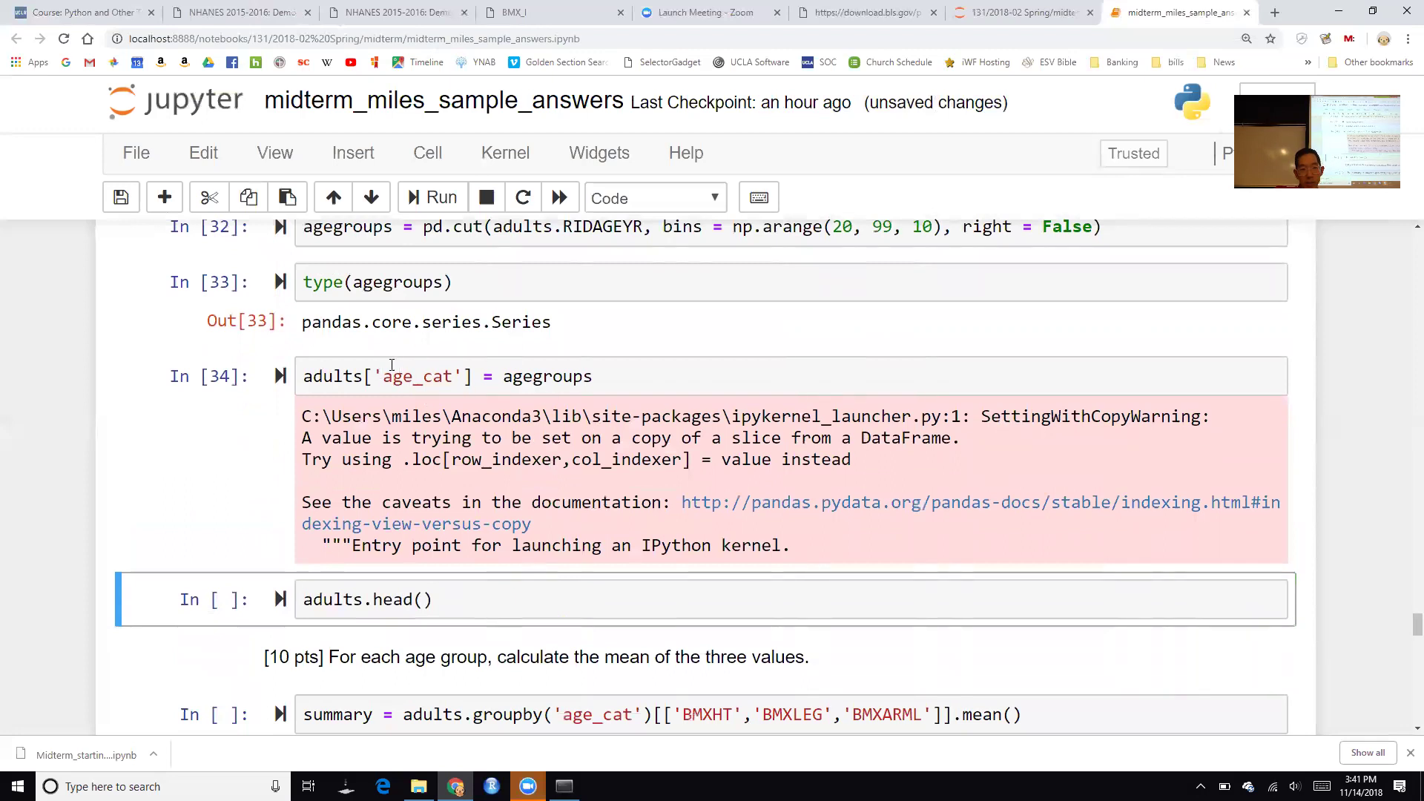
click(466, 606)
key(shift+Return)
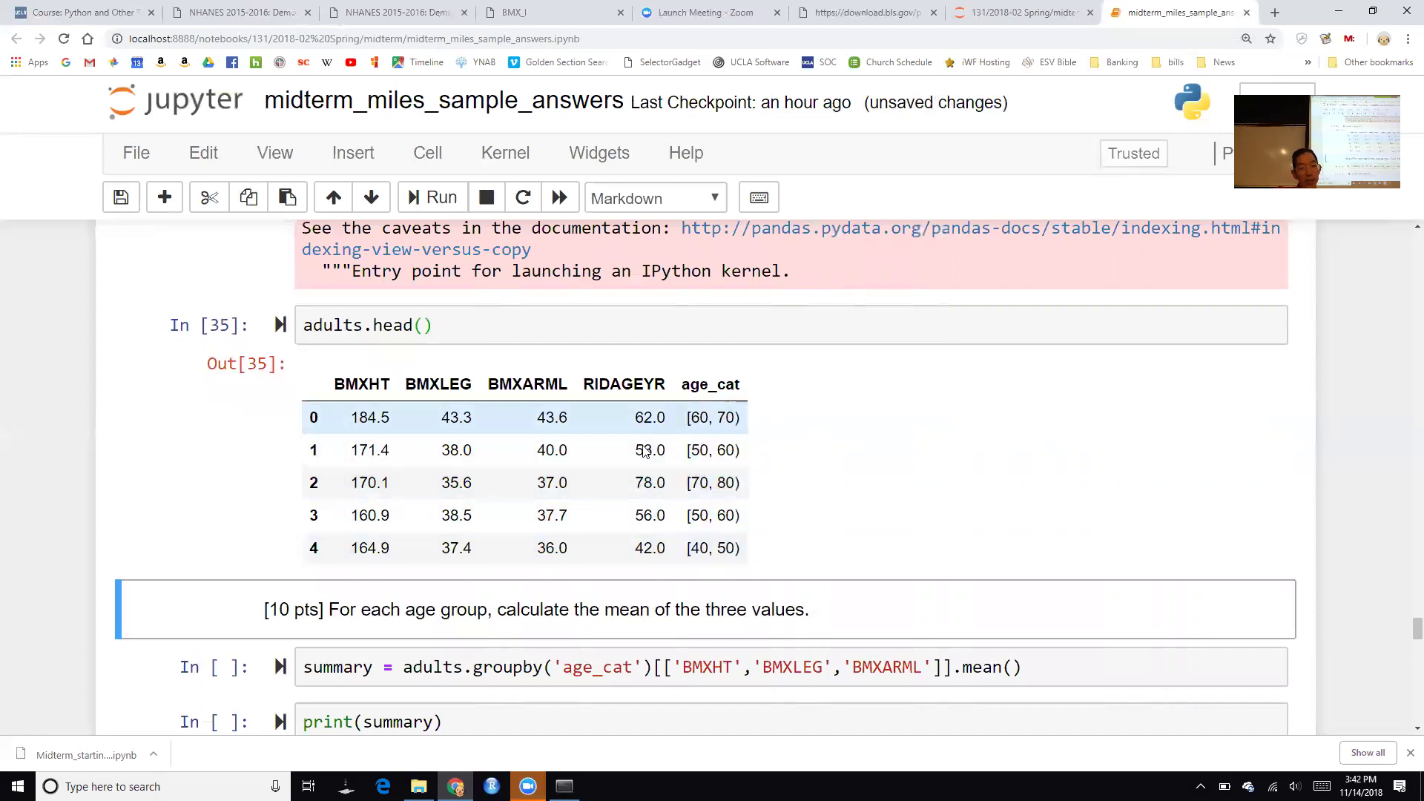
Run the groupby cell computing mean BMXHT, BMXLEG and BMXARML per age_cat into summary, and print summary
scroll(800, 534, down, 3)
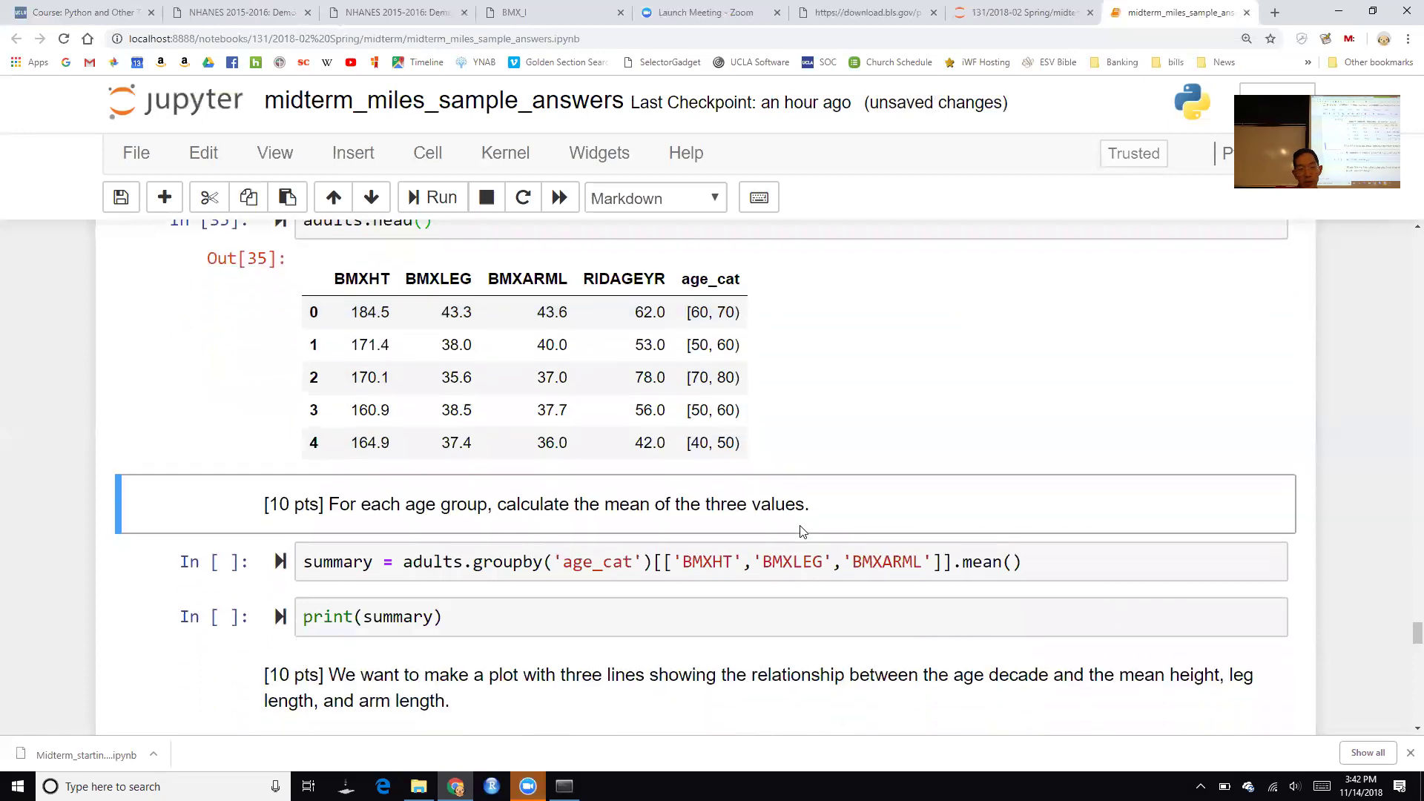
click(1030, 566)
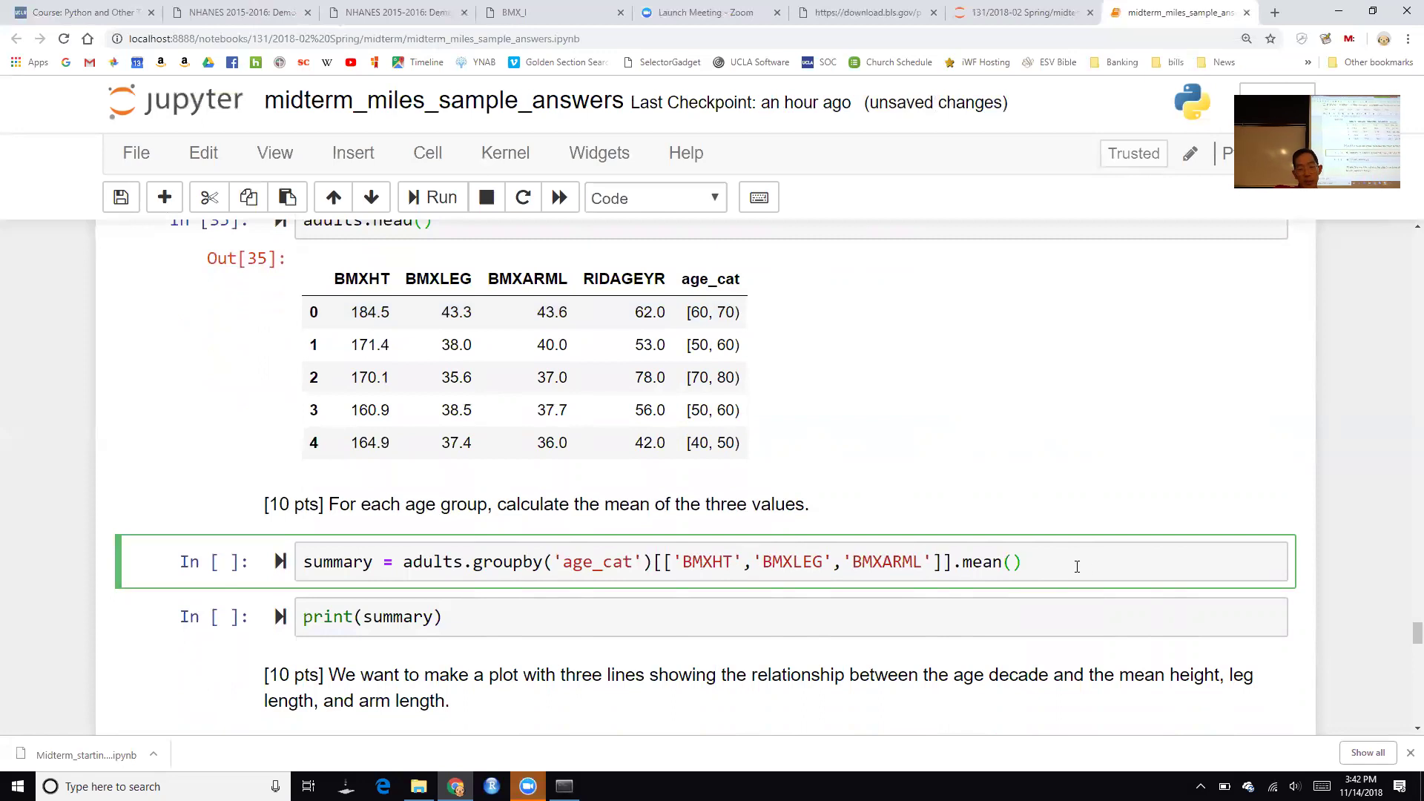
key(shift+Return)
key(shift+Return)
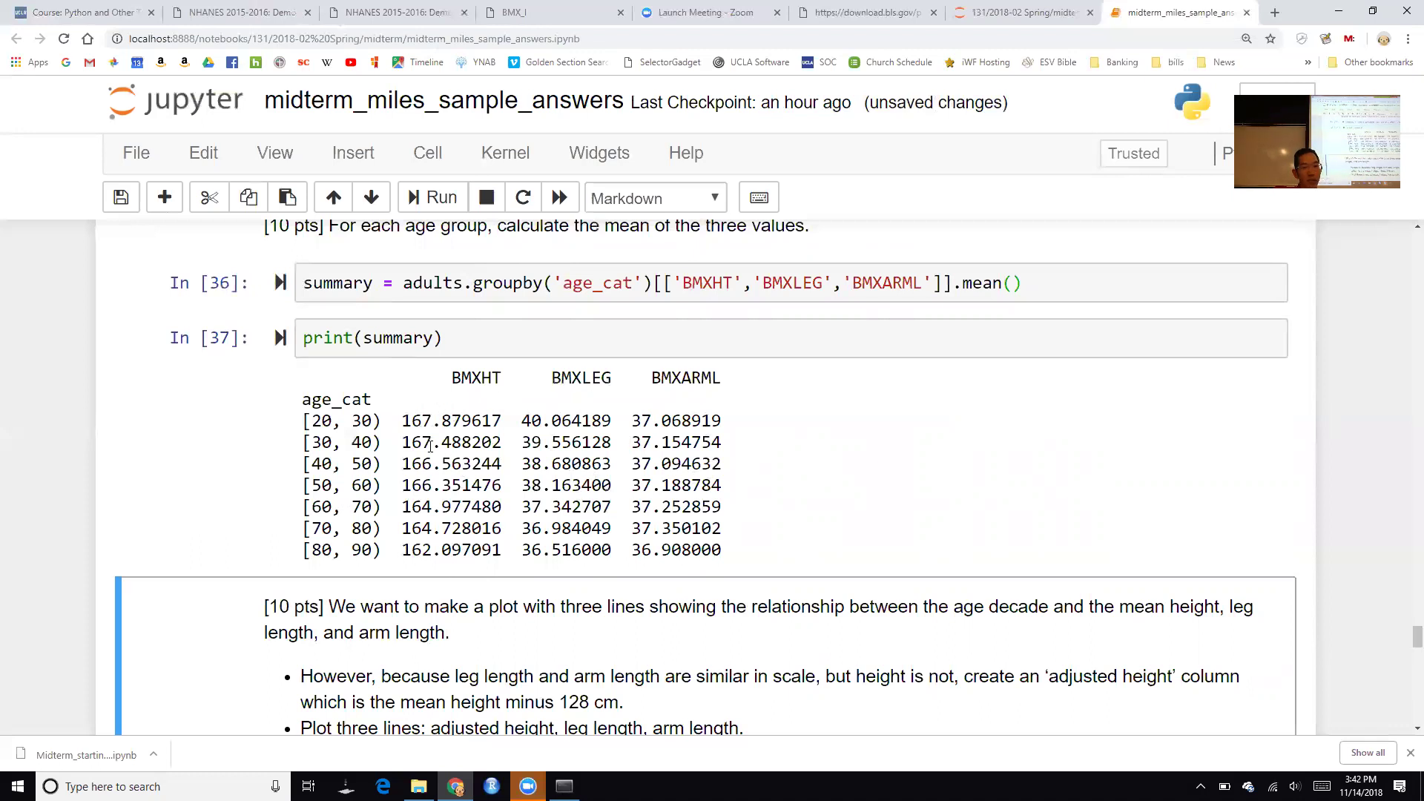
Review the three-line plot instructions, run the cell relabeling the summary index with np.arange(20,90,10), and print the relabeled summary
scroll(448, 467, down, 3)
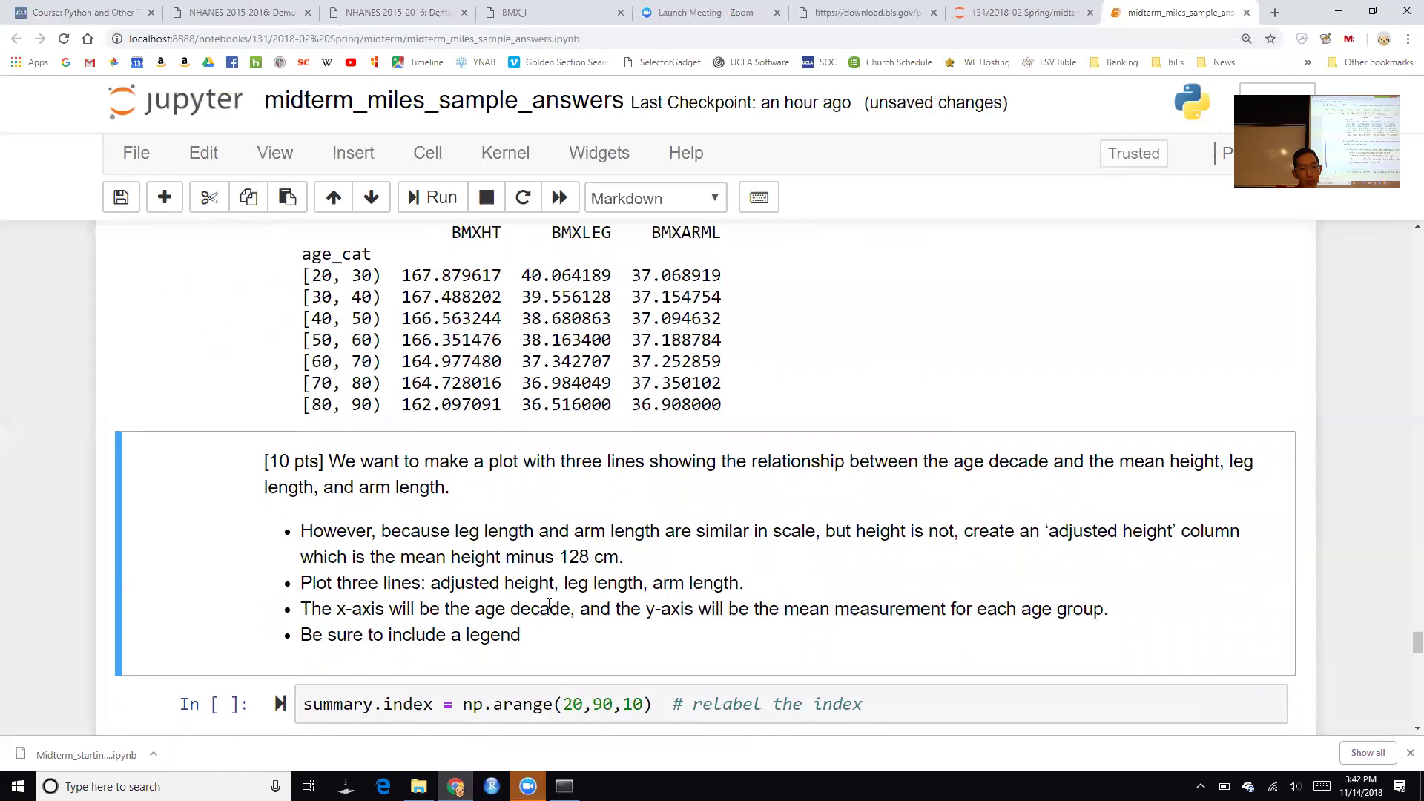
click(888, 639)
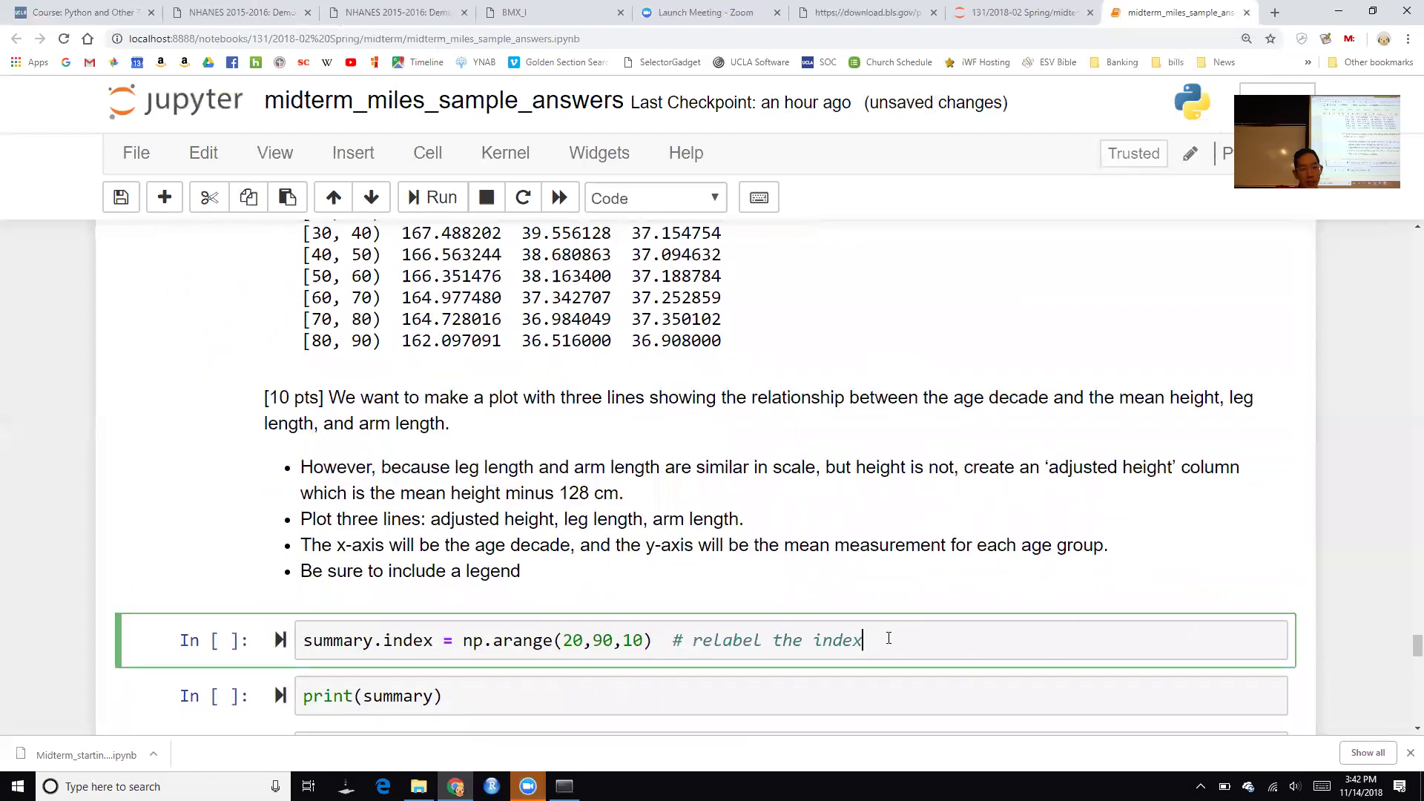
scroll(706, 507, up, 2)
scroll(707, 508, down, 2)
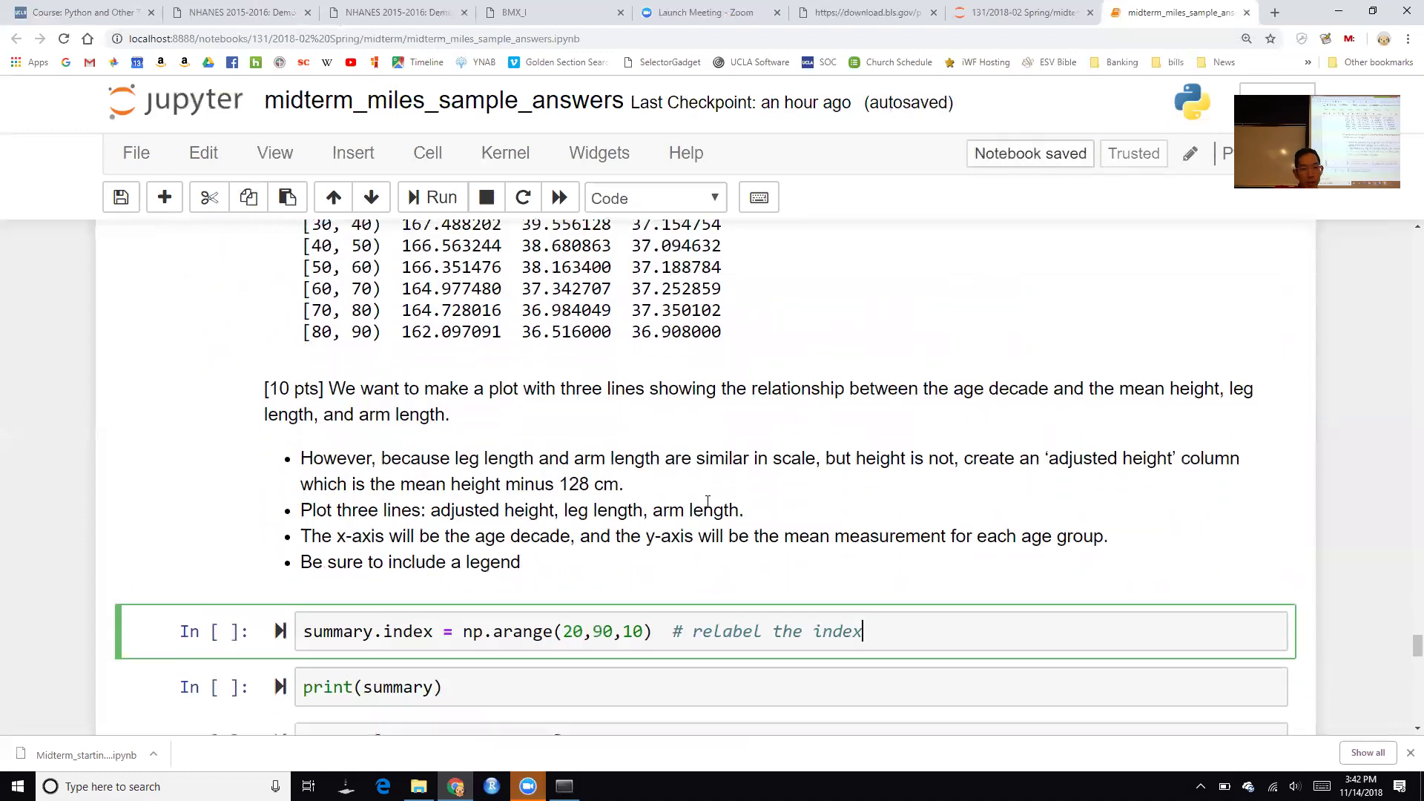
scroll(709, 506, up, 1)
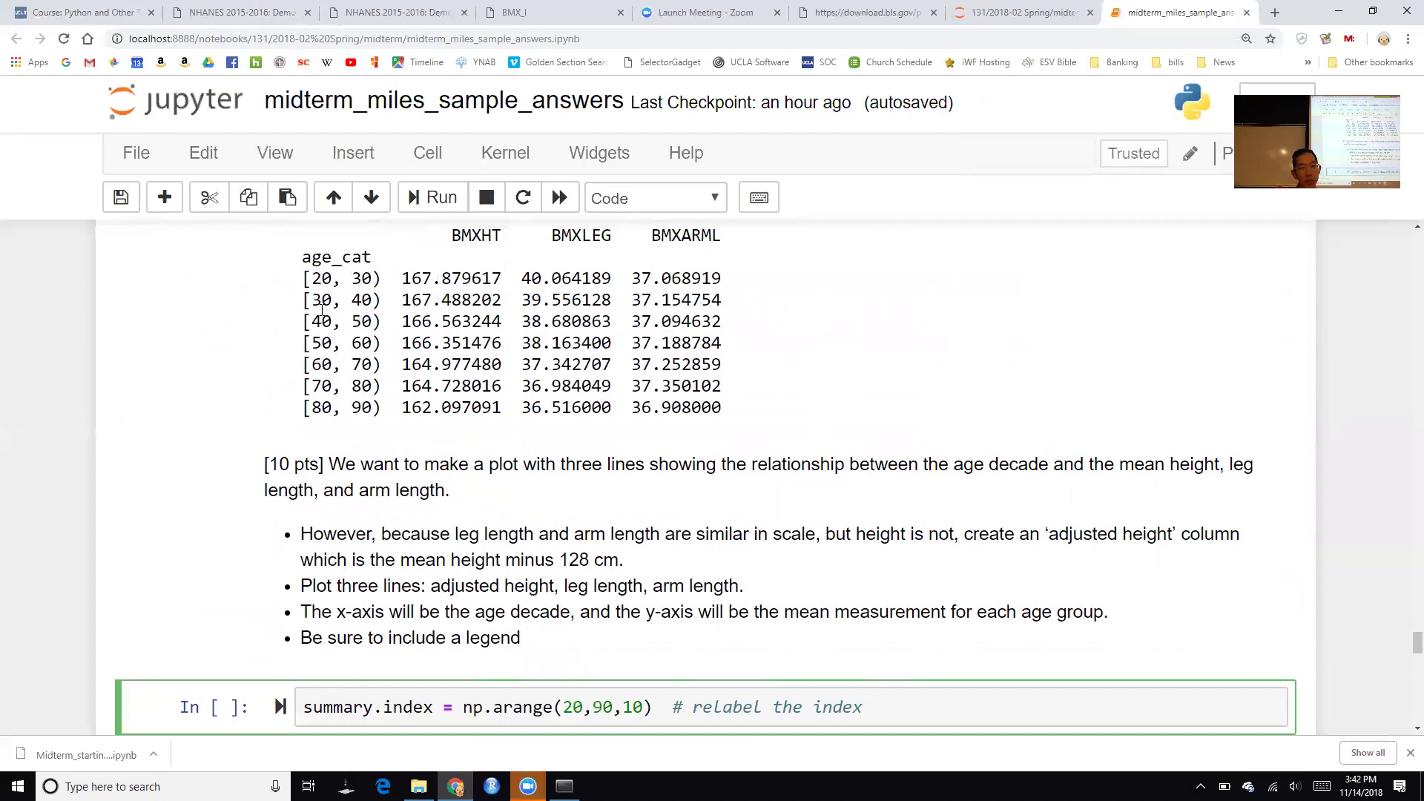
scroll(545, 599, down, 2)
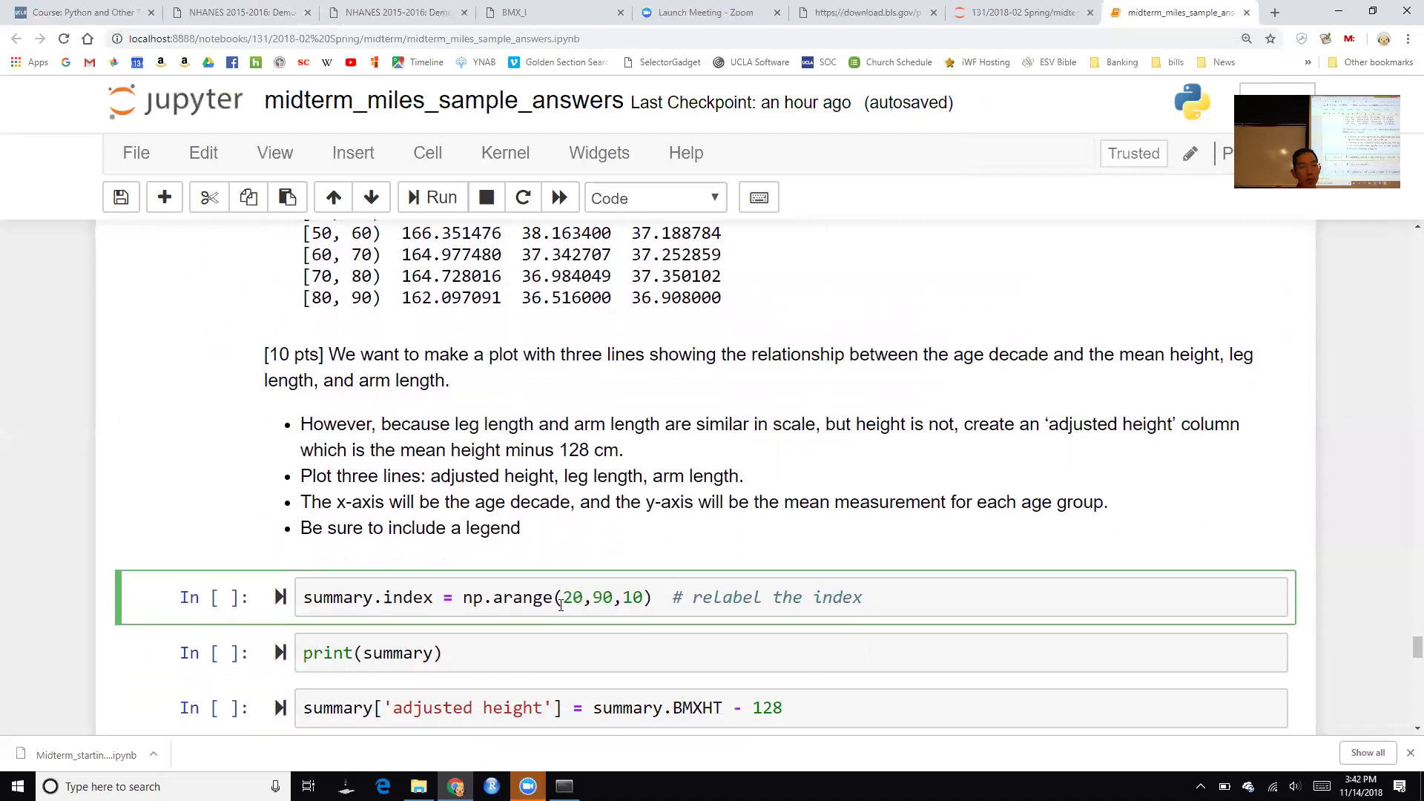
scroll(448, 421, up, 1)
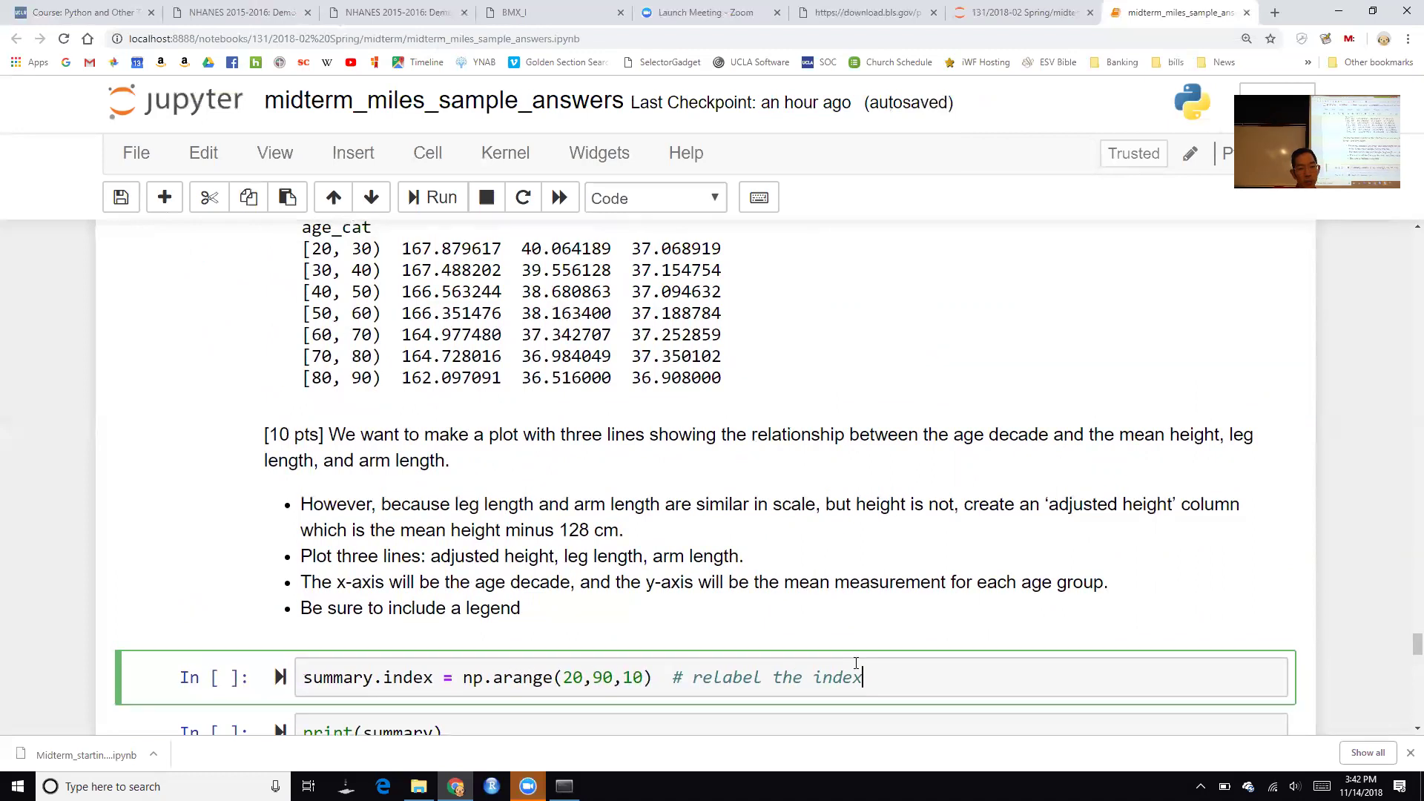
key(shift+Return)
key(shift+Return)
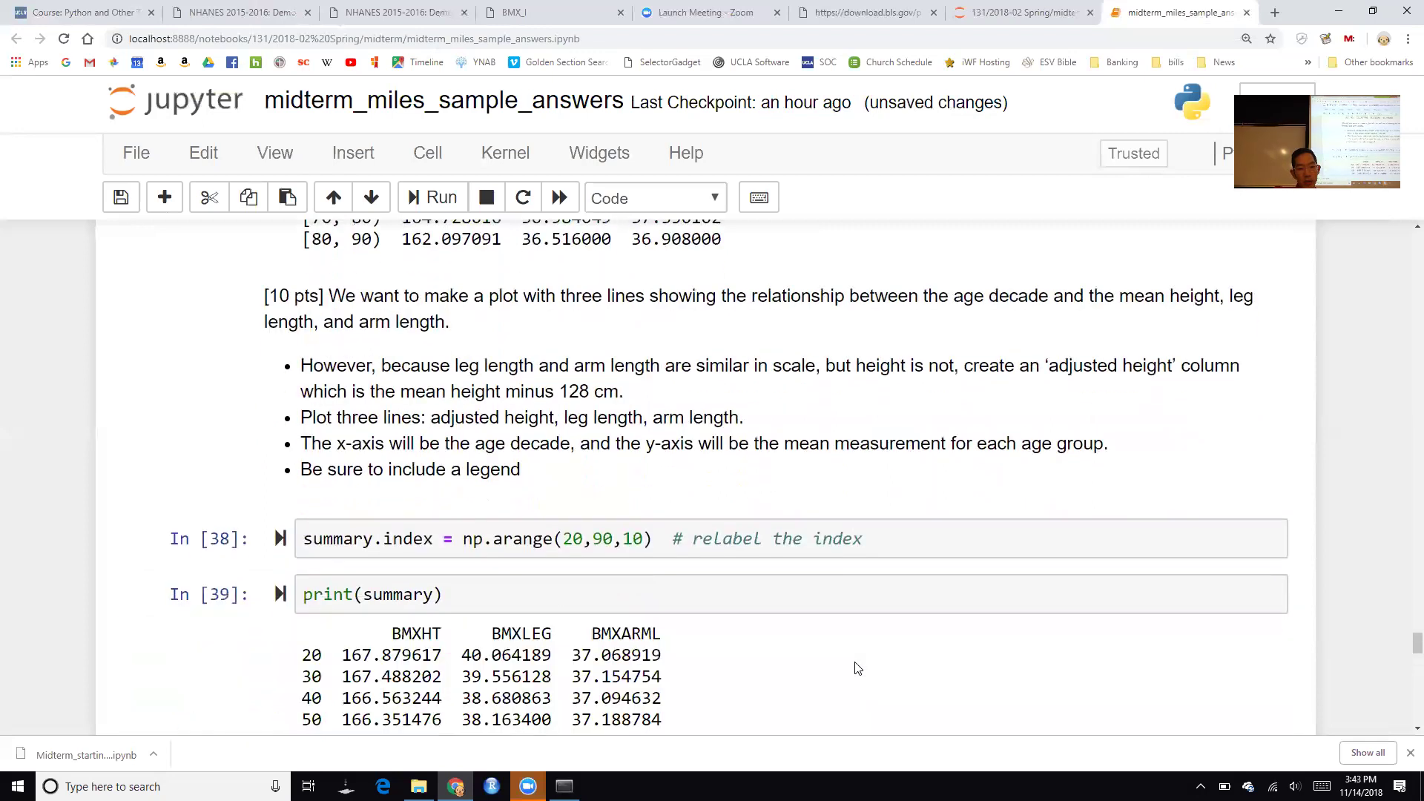
scroll(858, 668, down, 3)
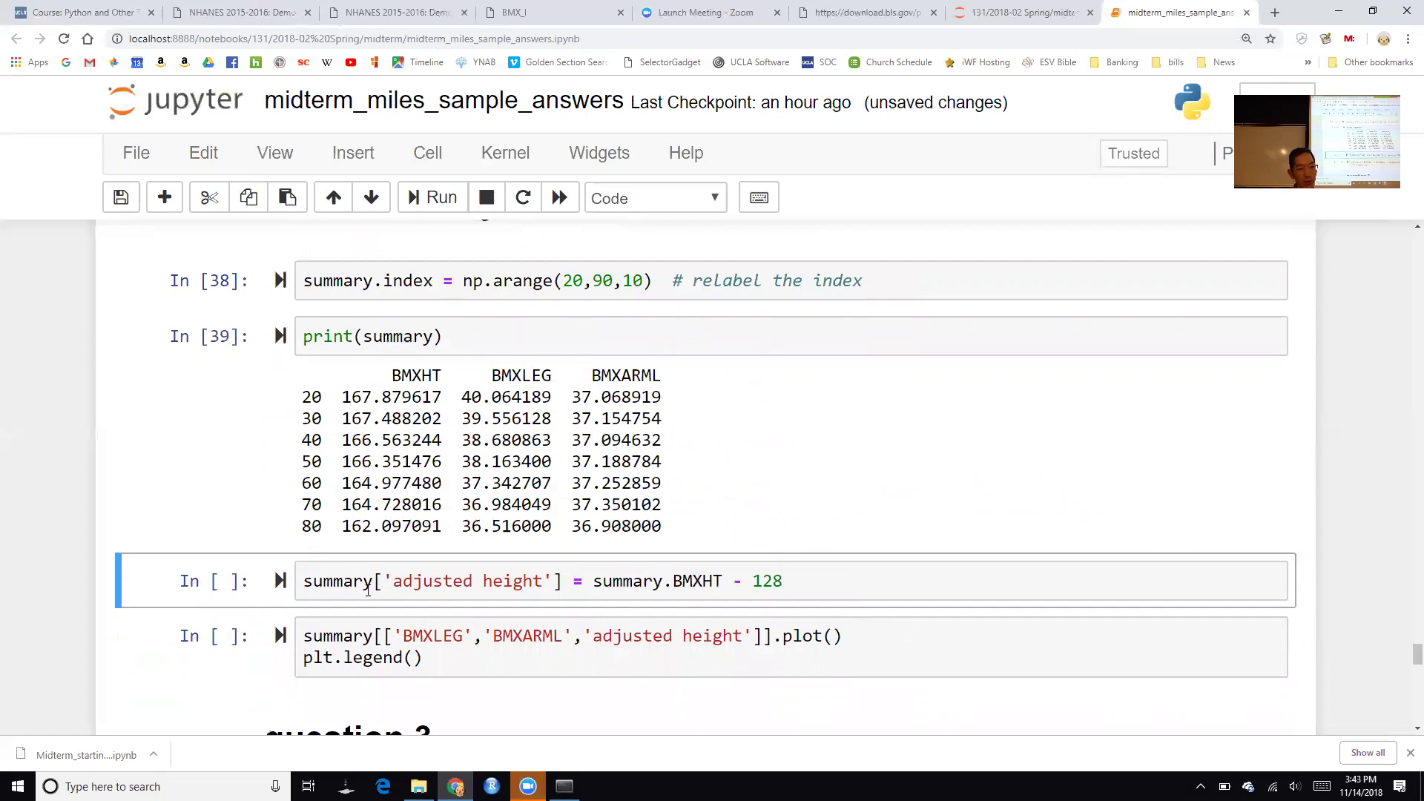
Reread the three-line plot instructions, insert a cell above the adjusted height cell, and try running summary(plot) in it
click(833, 586)
scroll(815, 510, up, 6)
scroll(815, 510, down, 1)
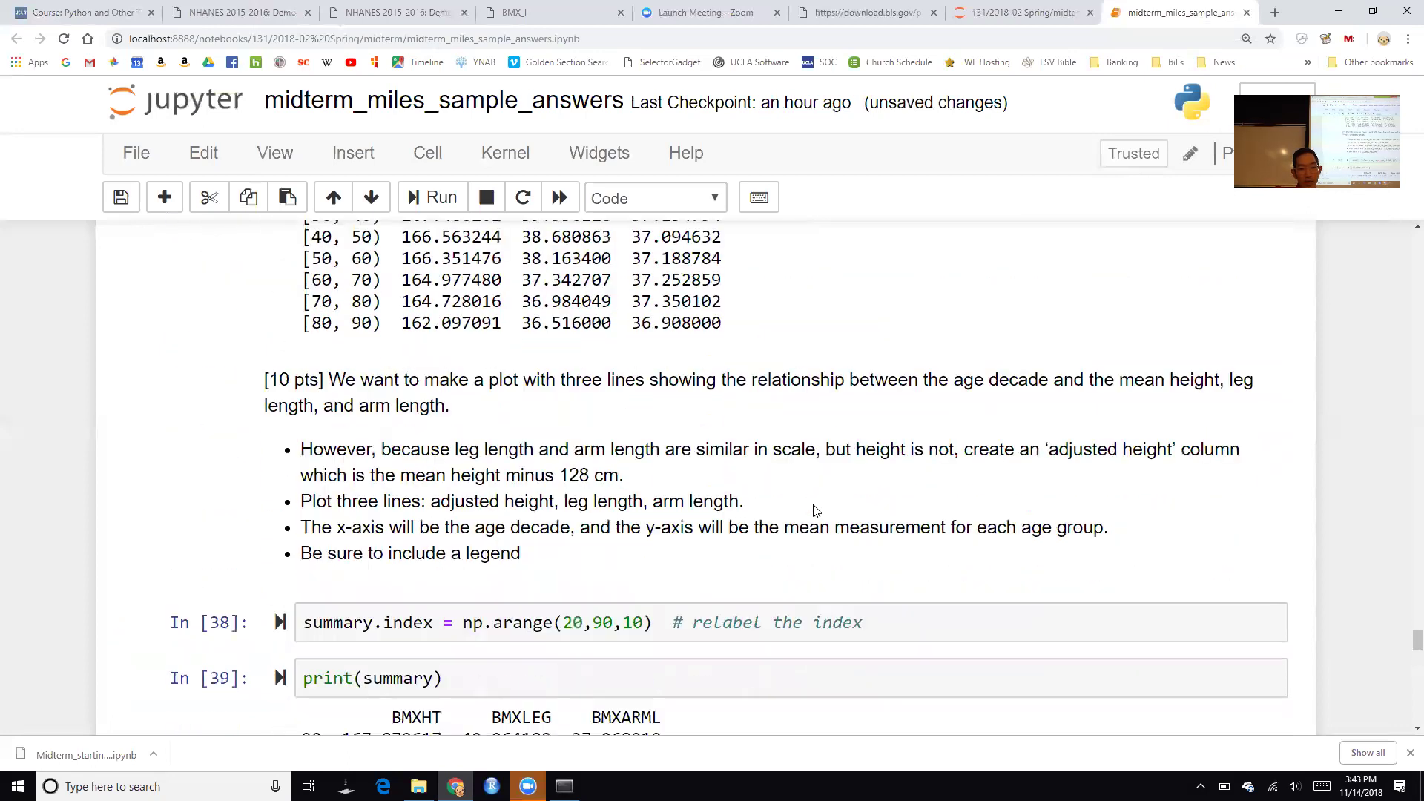
scroll(816, 511, down, 2)
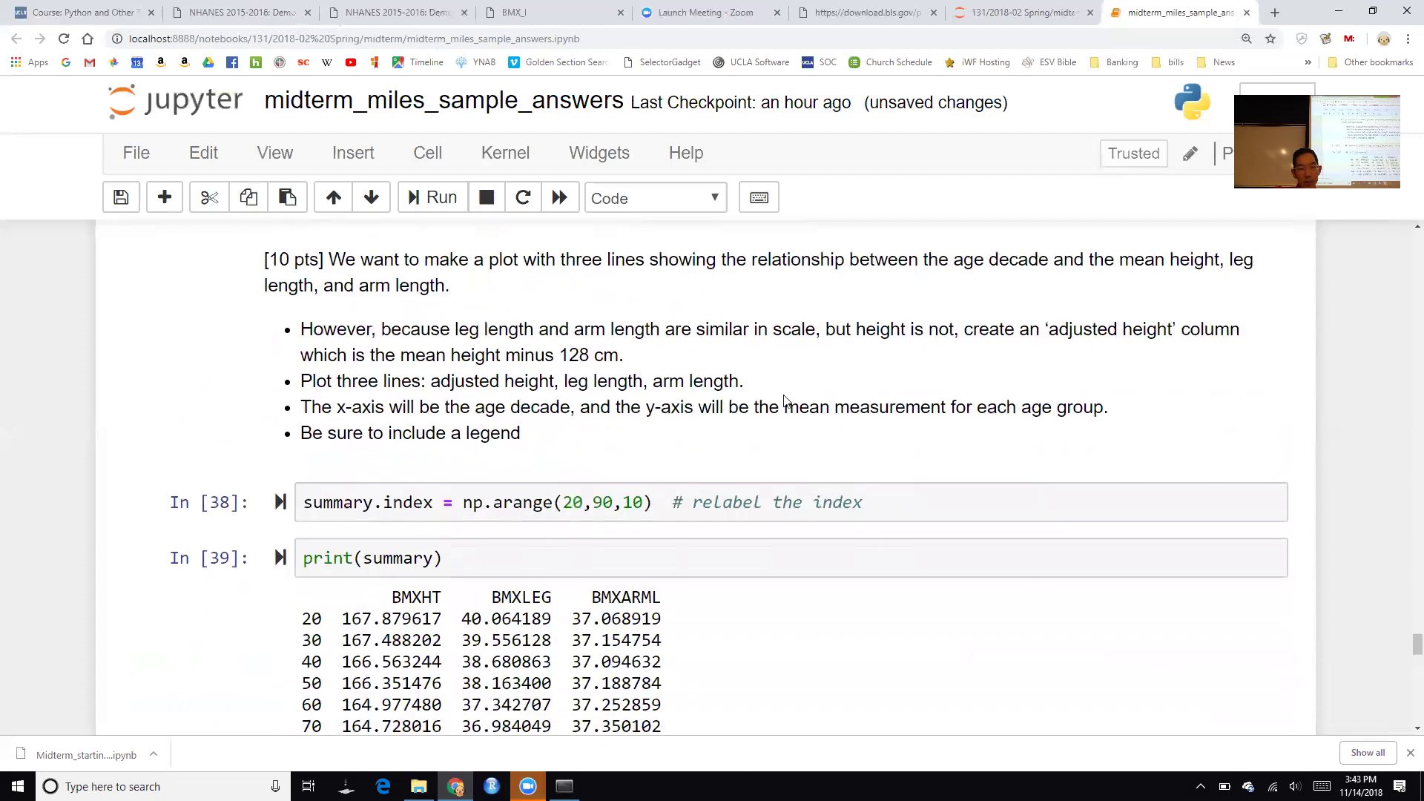
scroll(787, 402, down, 1)
scroll(787, 402, down, 1)
key(Escape)
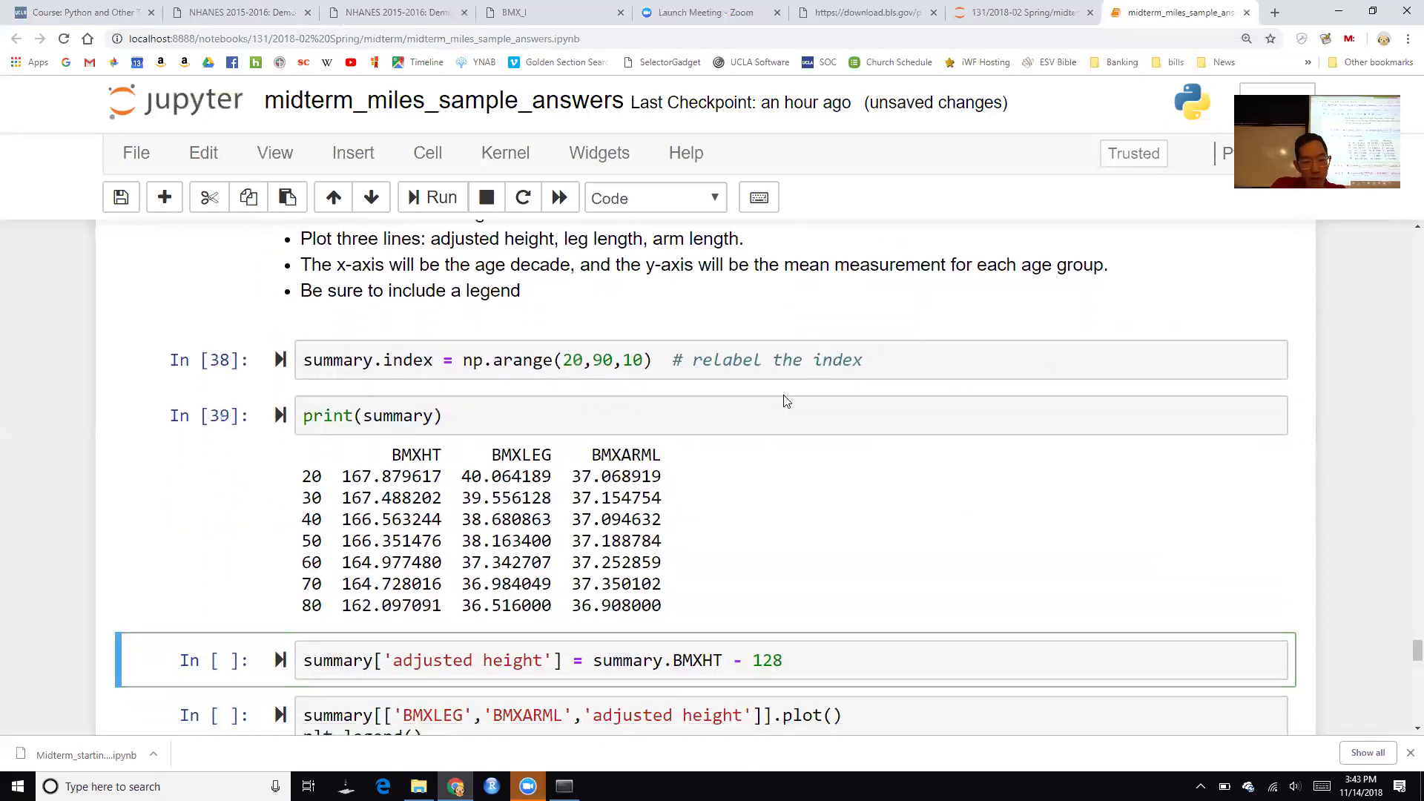
key(a)
key(Return)
text(summary(plot)
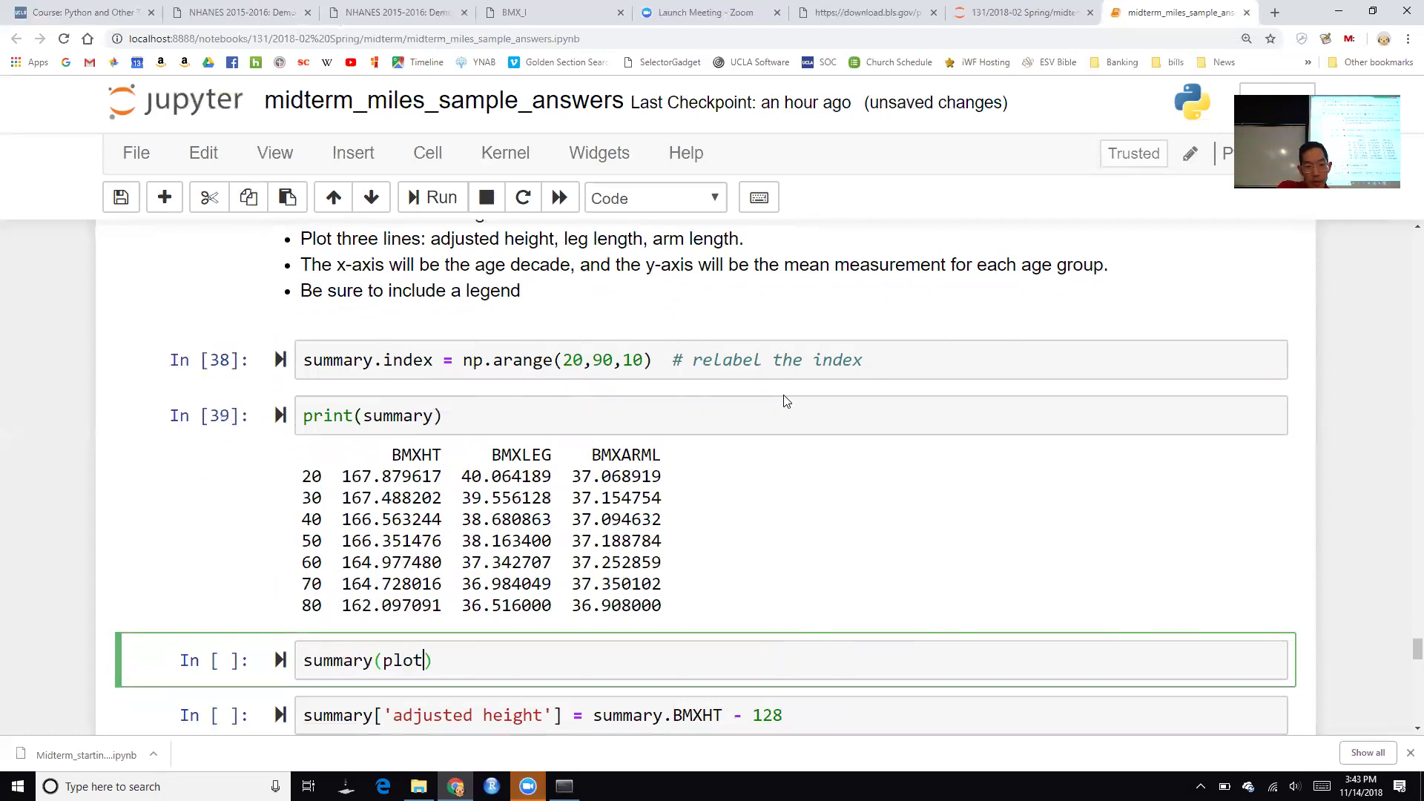
key(shift+Return)
scroll(787, 401, down, 3)
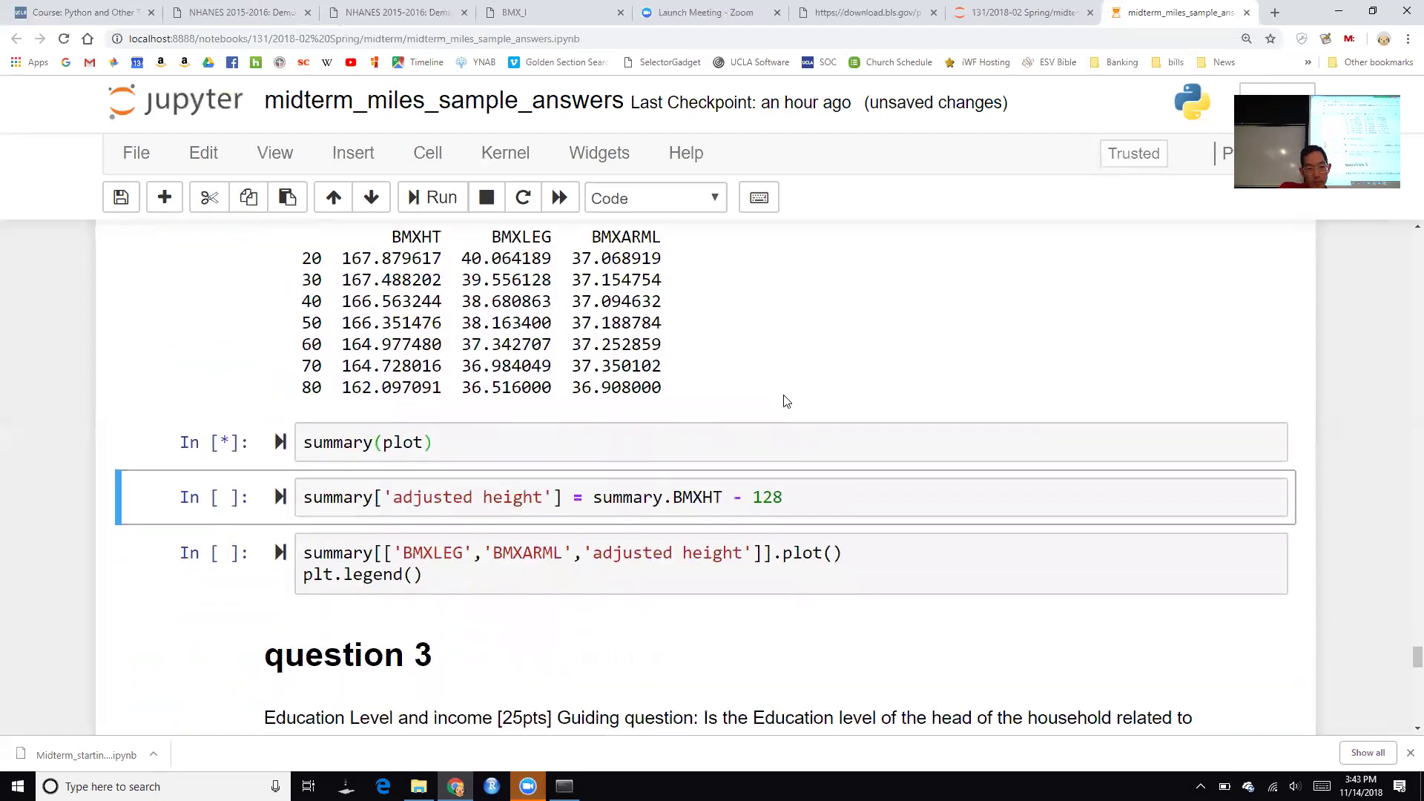
Correct the new cell's code to summary.plot() and run it to plot the unadjusted decade means
click(469, 446)
key(shift+Left)
key(shift+Left)
key(shift+Left)
key(shift+Left)
key(shift+Left)
key(shift+Left)
text(.plot())
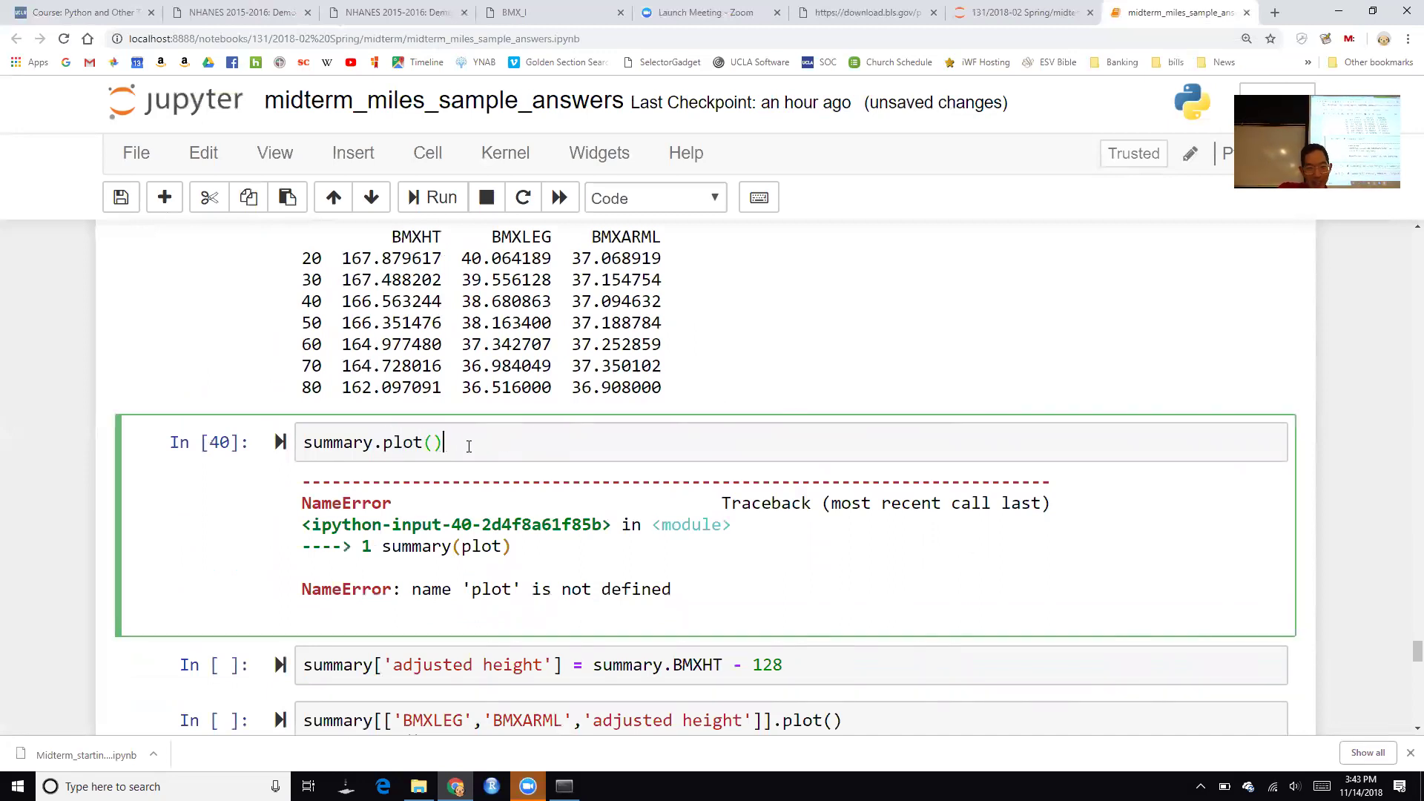
key(shift+Return)
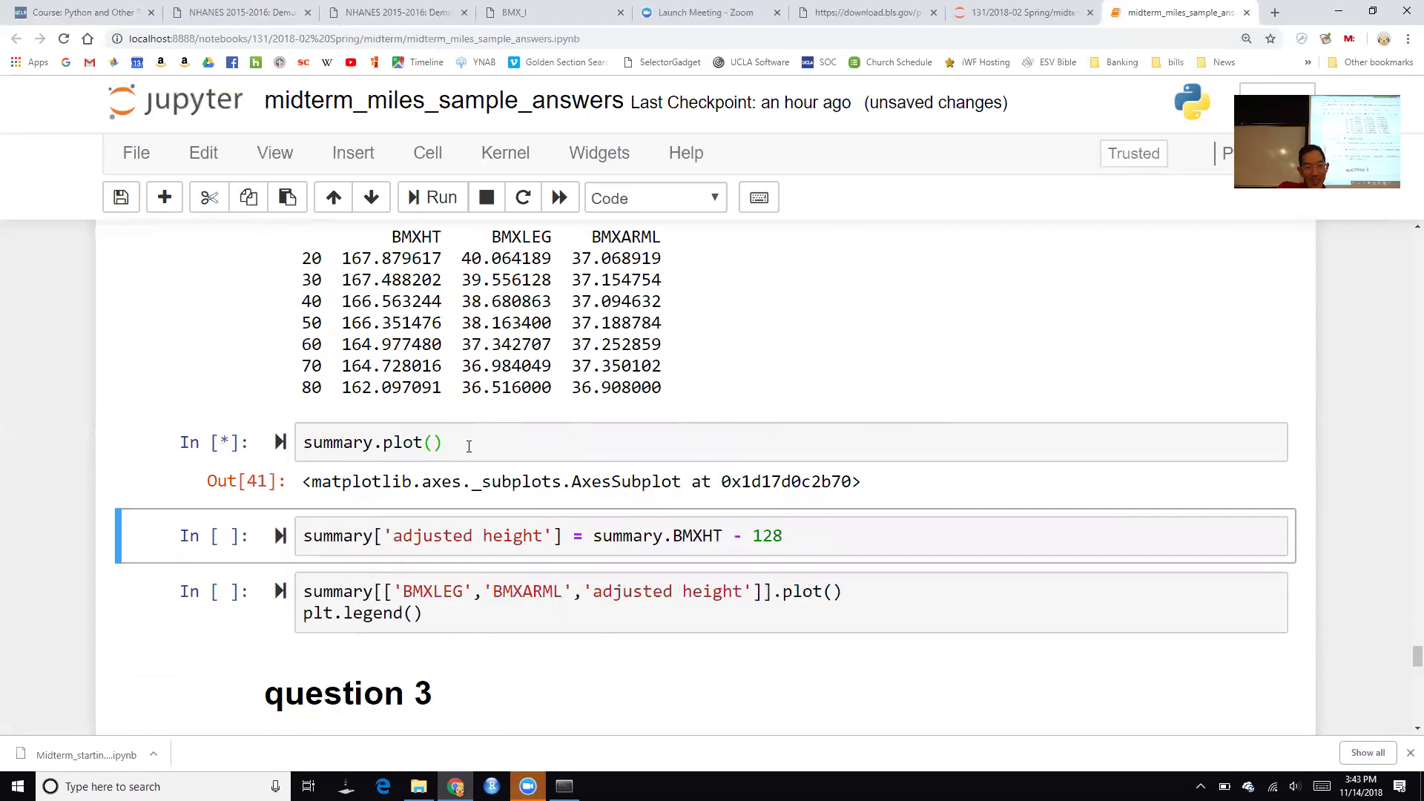
scroll(469, 449, down, 3)
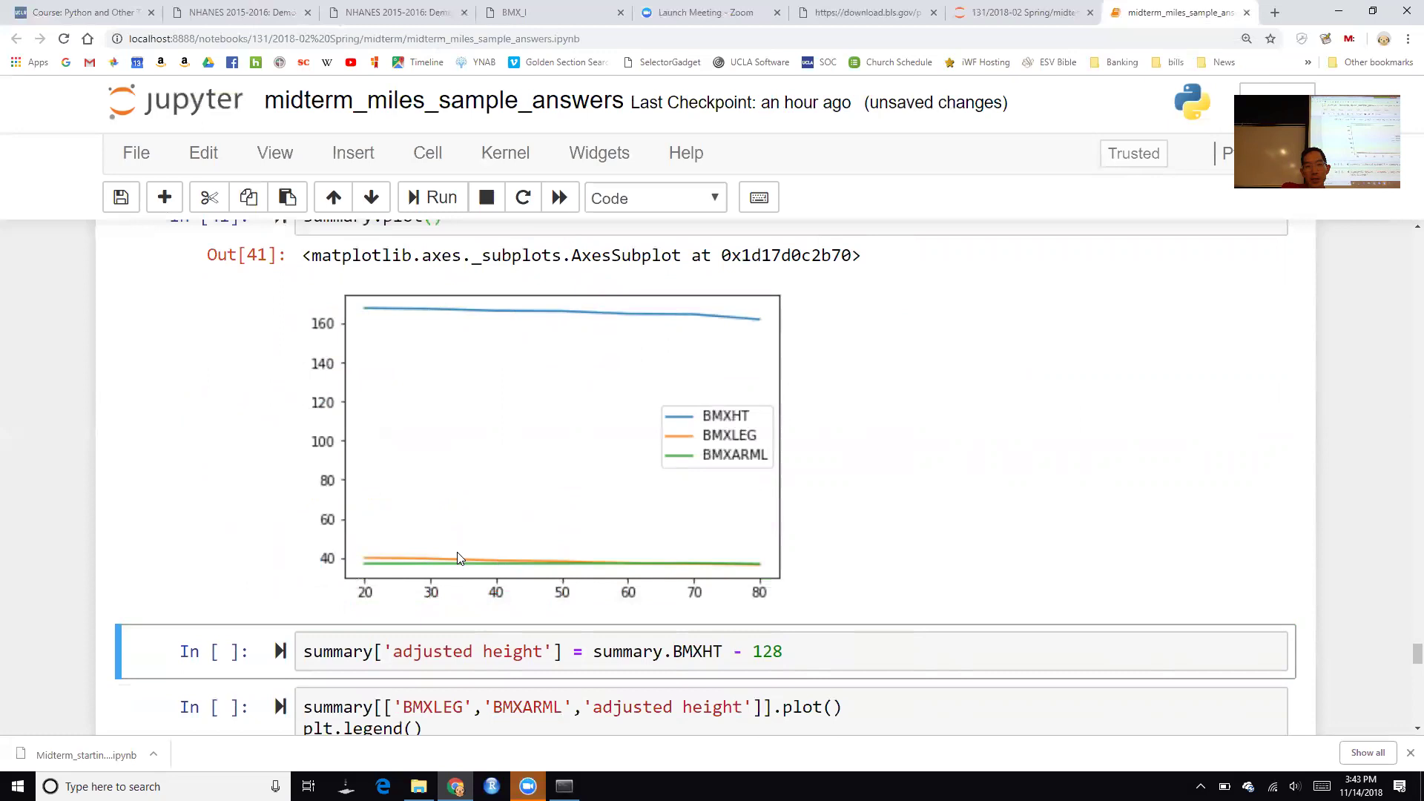
Compare the plot with the summary table, and run the cell creating the adjusted height column as summary.BMXHT - 128
scroll(458, 557, up, 7)
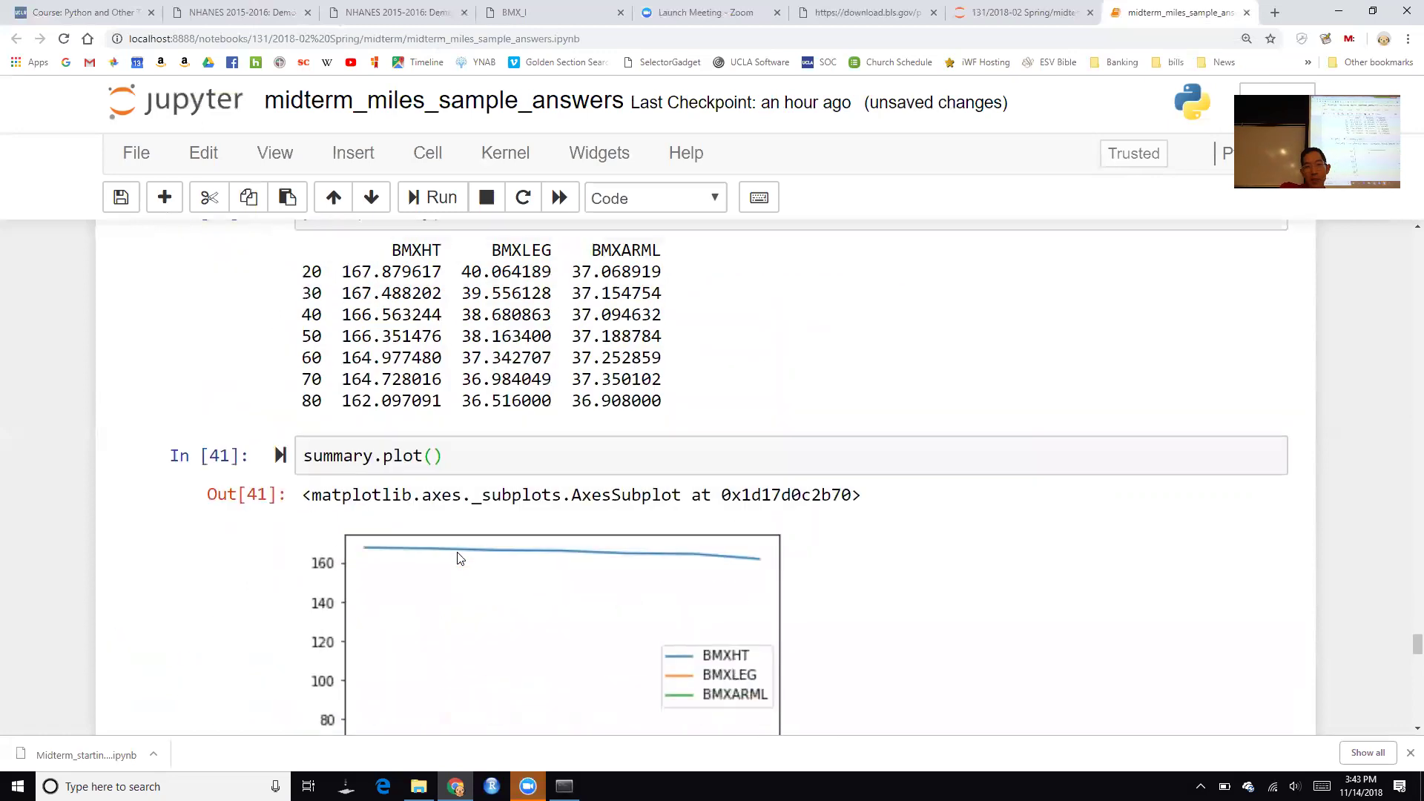
scroll(458, 558, down, 7)
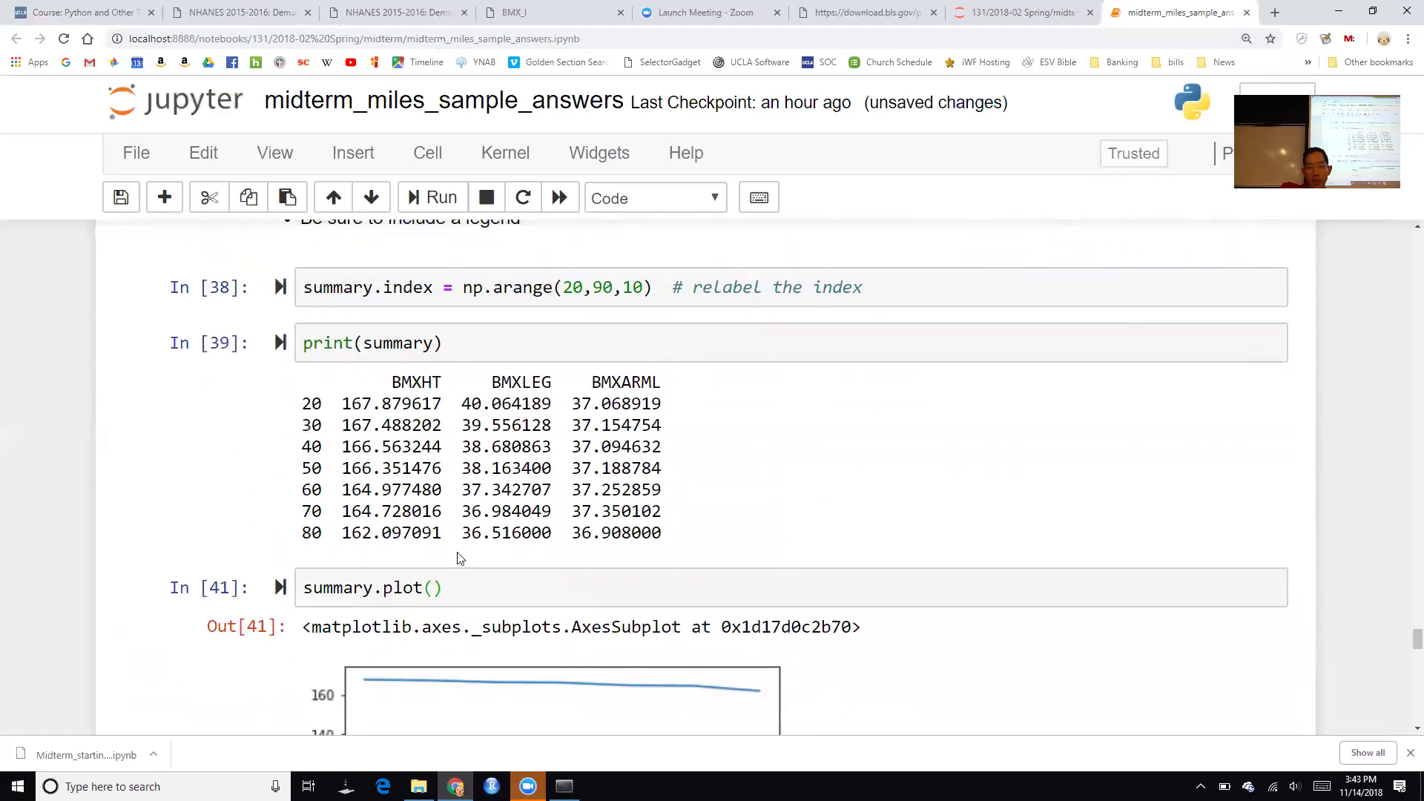
scroll(458, 558, down, 2)
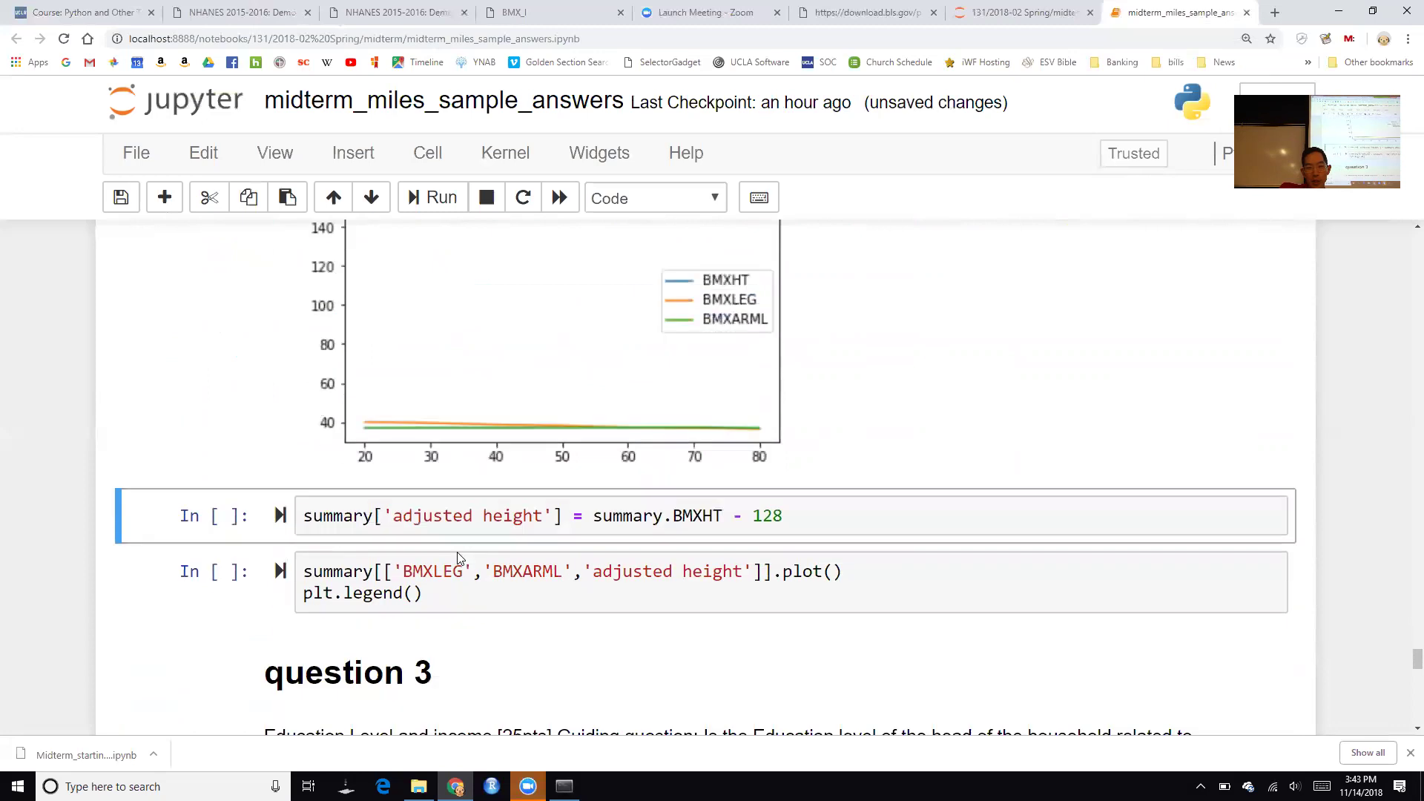
click(796, 528)
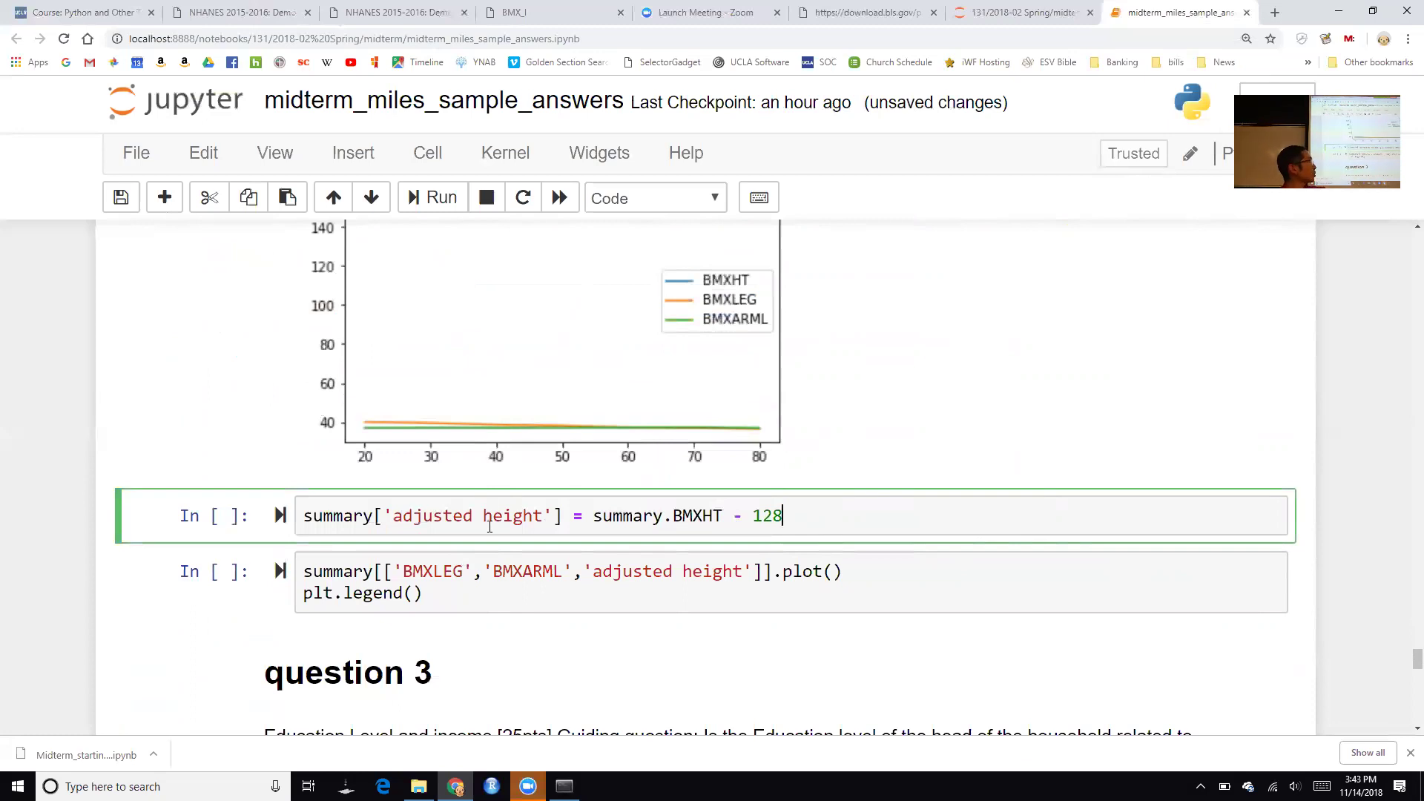
key(shift+Return)
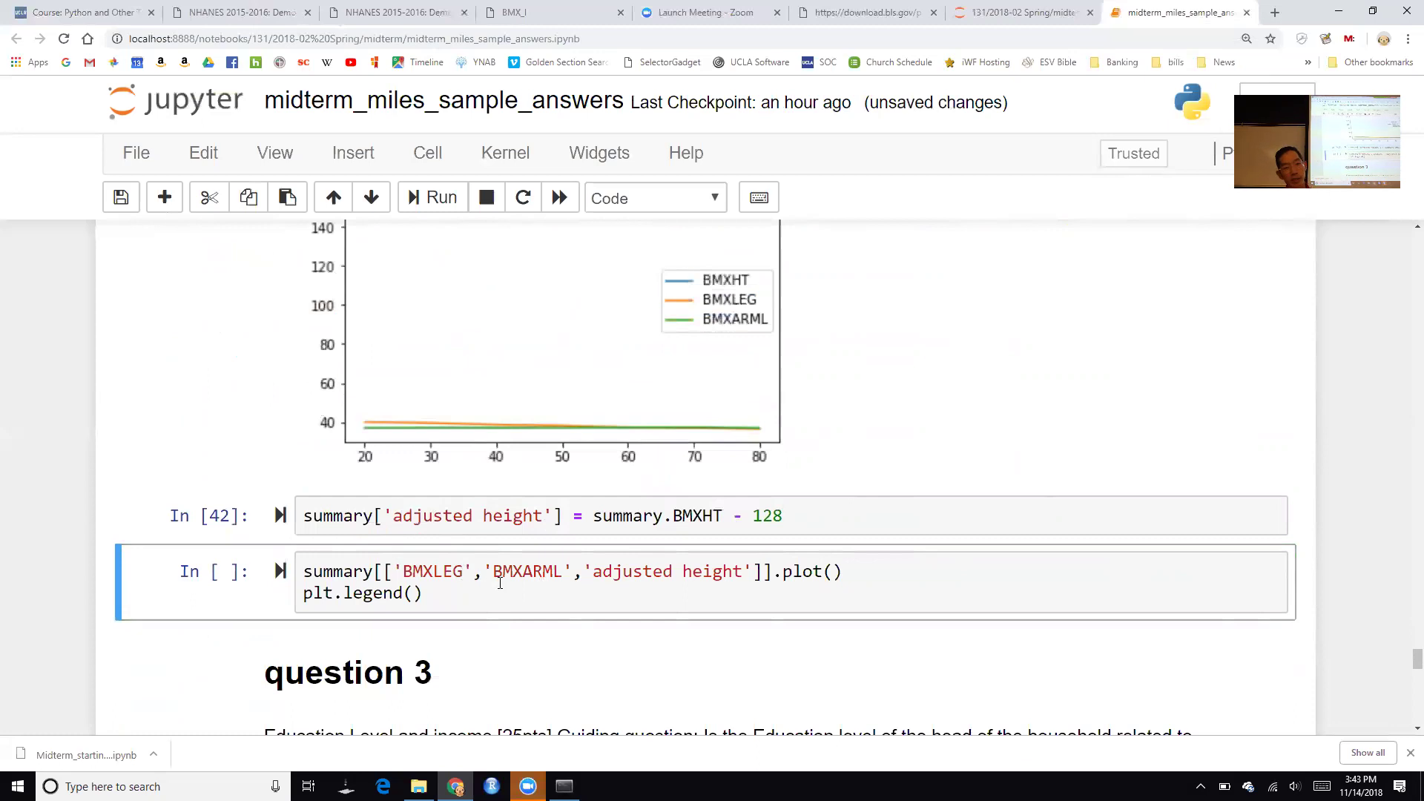
Check the selected column names, and run the cell plotting BMXLEG, BMXARML and adjusted height with a legend
double_click(417, 577)
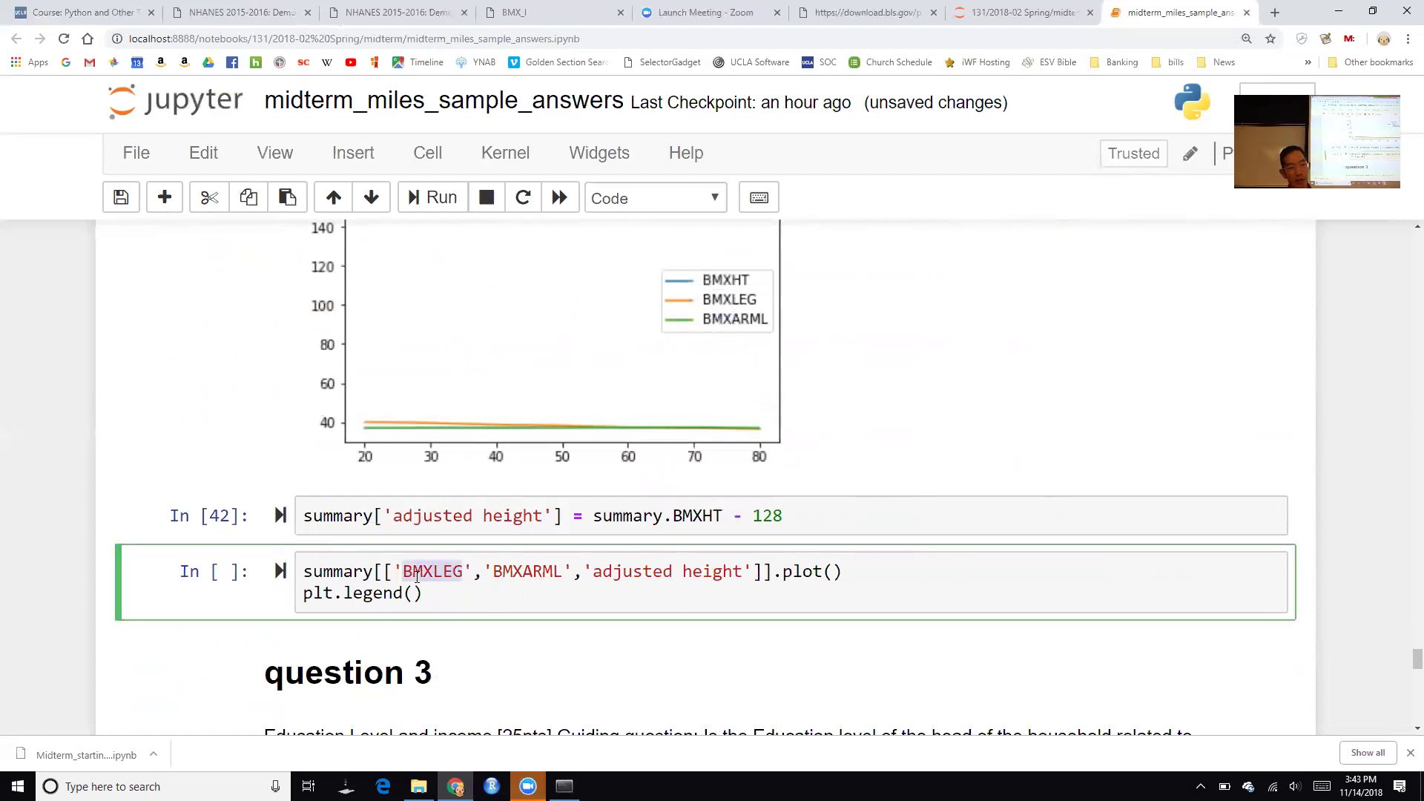
key(ctrl+Right)
key(ctrl+Right)
key(ctrl+Right)
key(ctrl+Right)
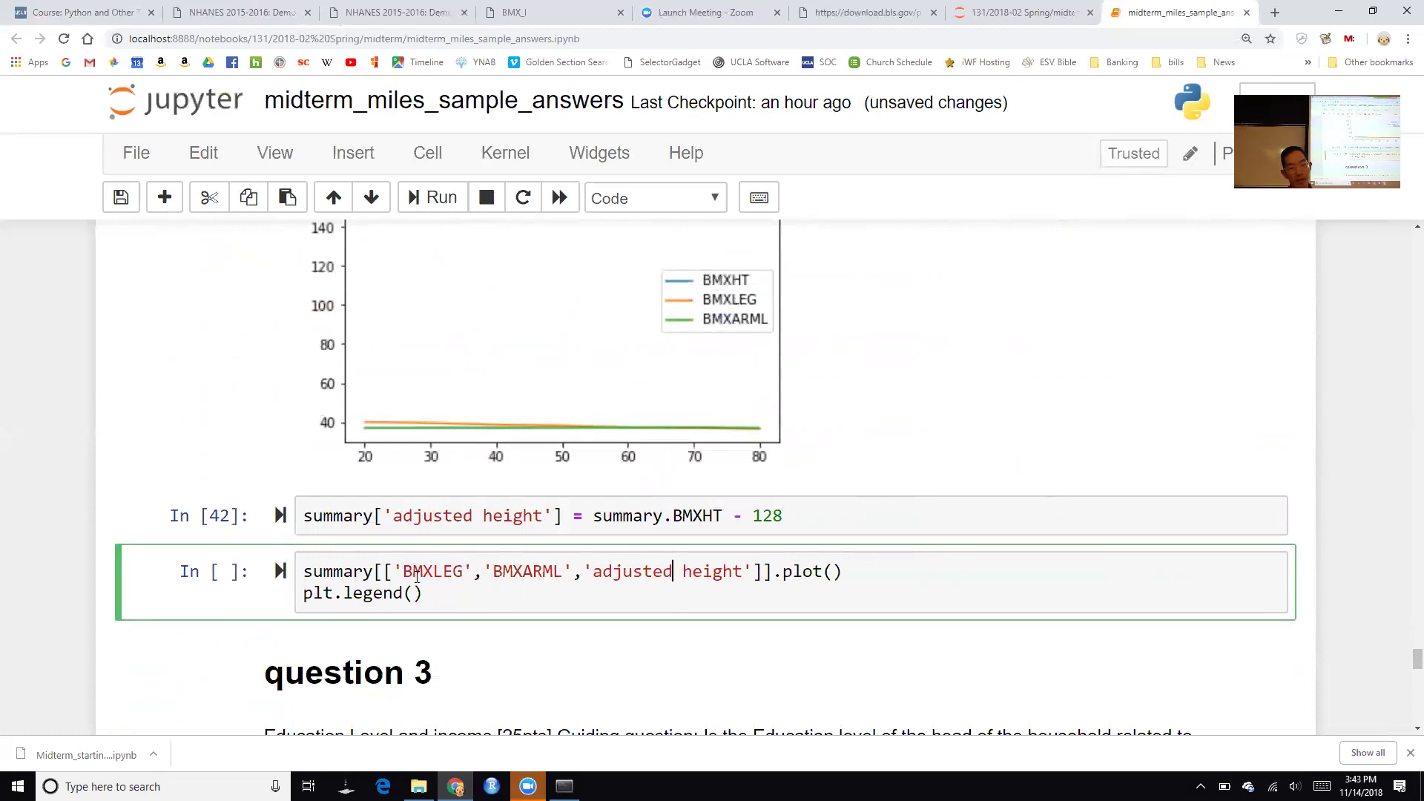
key(shift+Return)
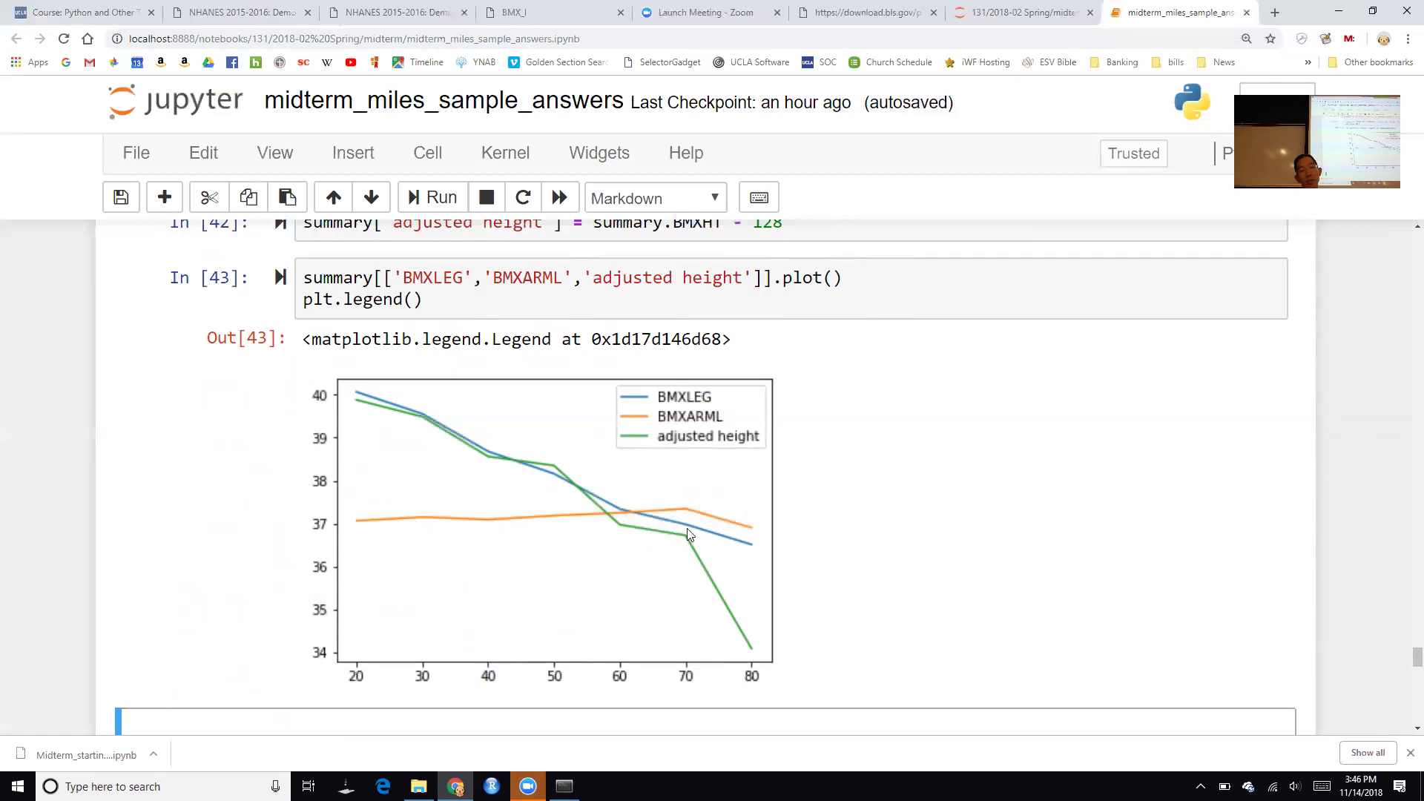
Read the question 3 instructions on education level and household income, and look over the income filtering cells beneath them
scroll(1097, 587, down, 1)
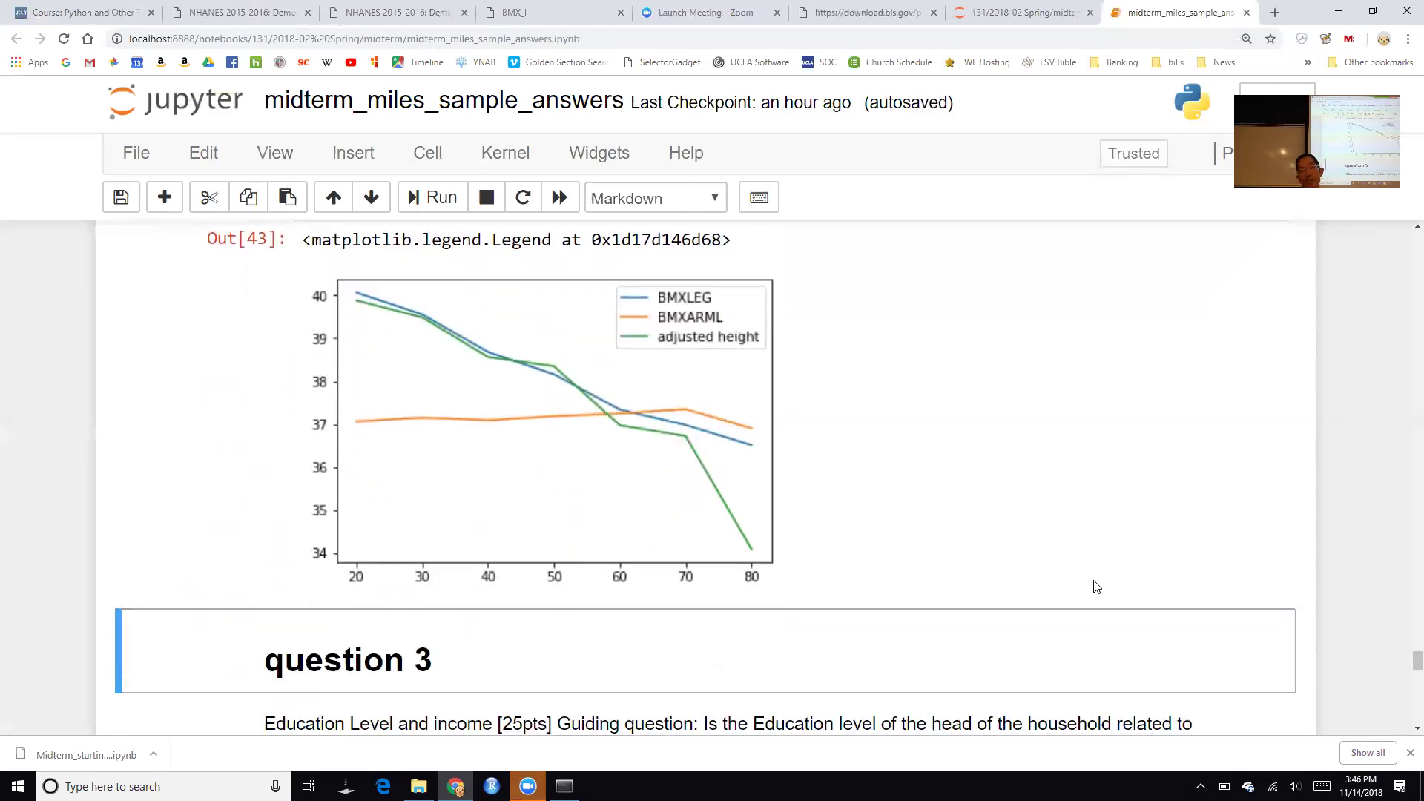
scroll(1097, 587, up, 3)
scroll(1097, 587, down, 1)
scroll(1097, 587, down, 7)
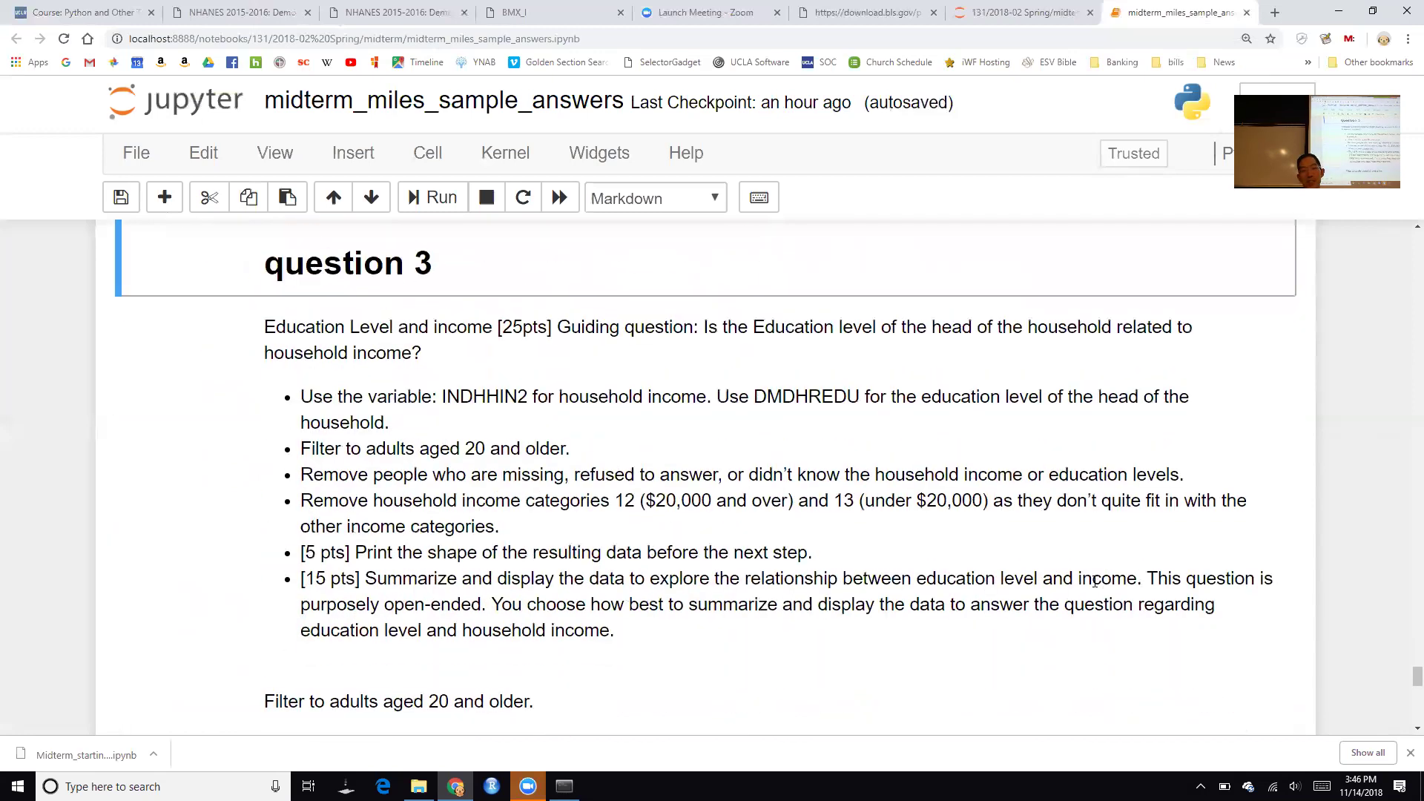
scroll(1097, 587, down, 2)
scroll(1095, 582, up, 2)
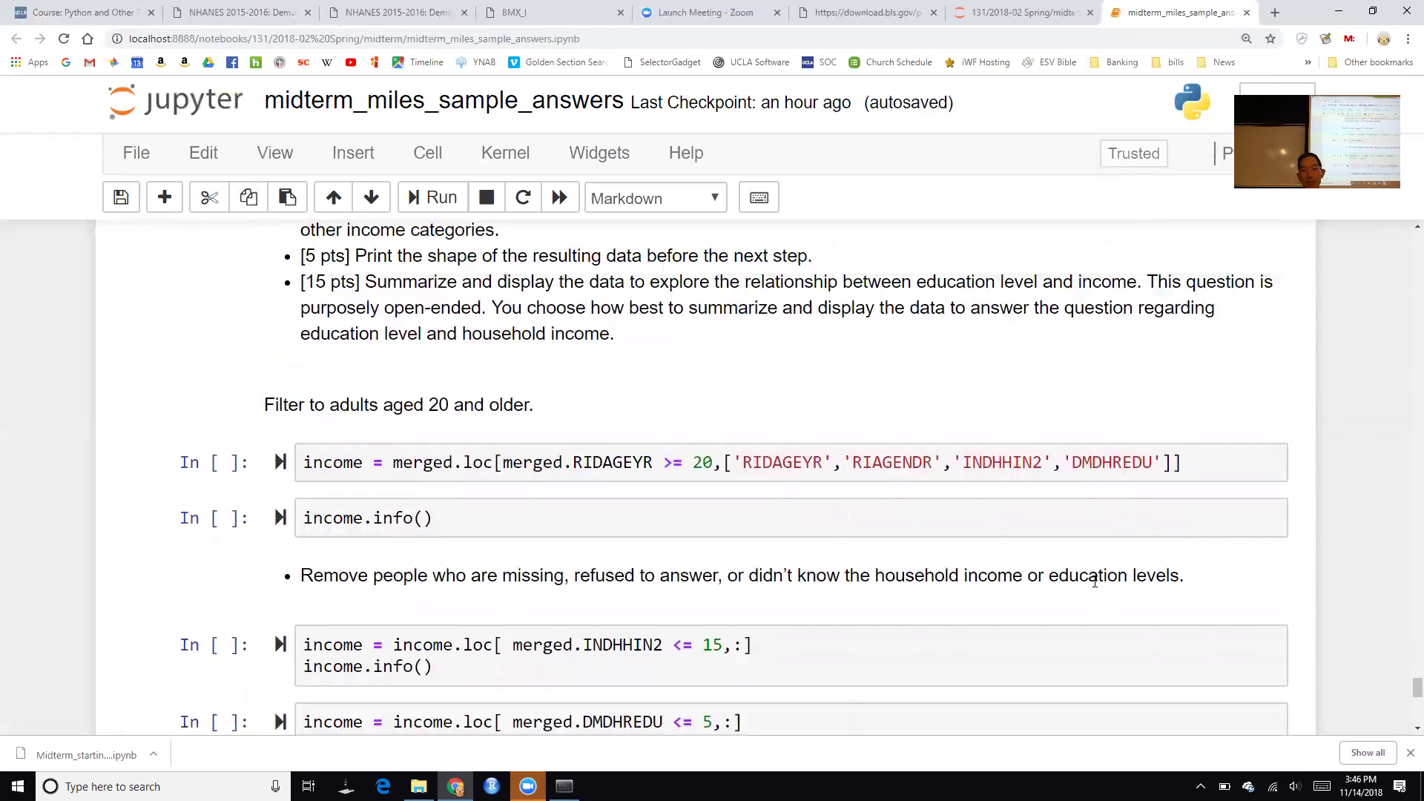
scroll(1095, 581, up, 1)
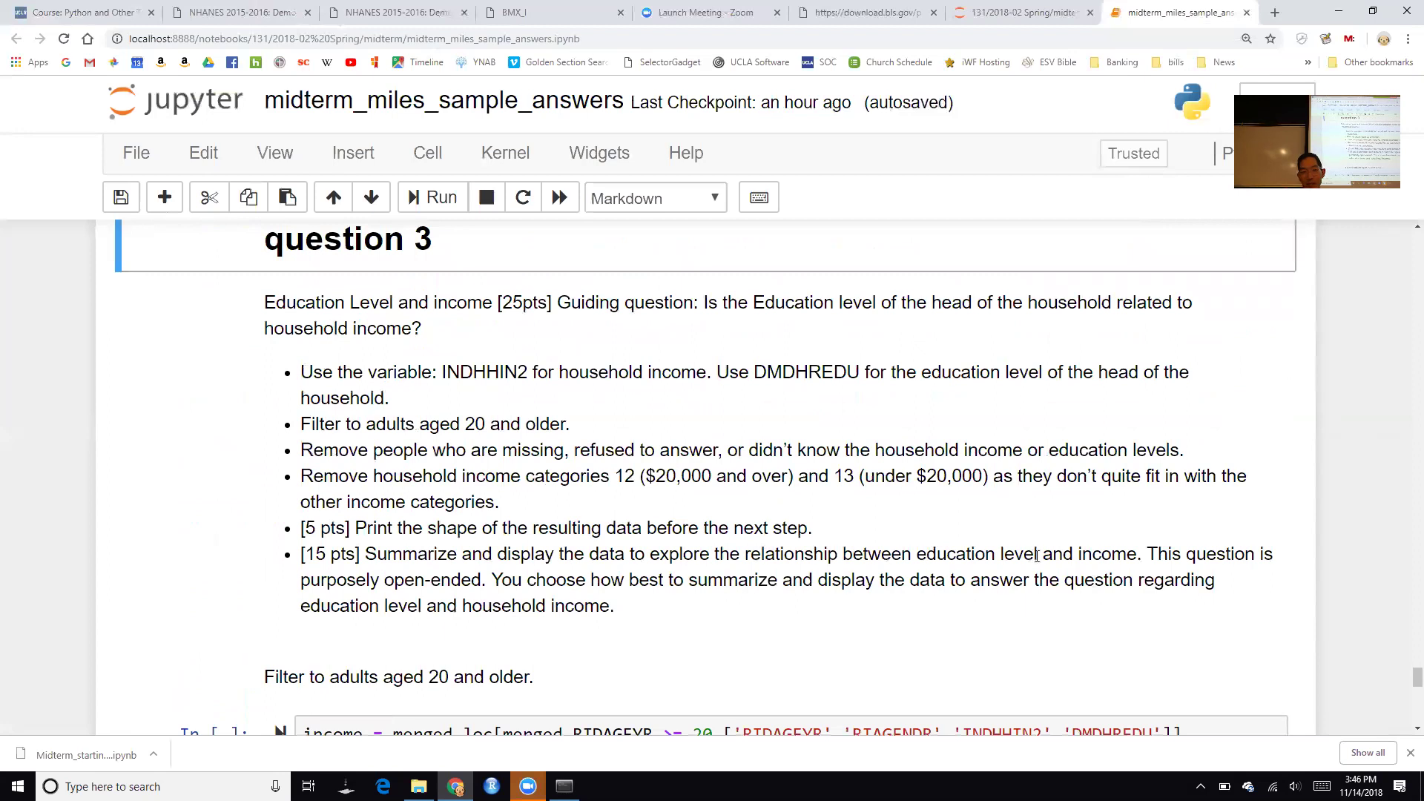
click(743, 470)
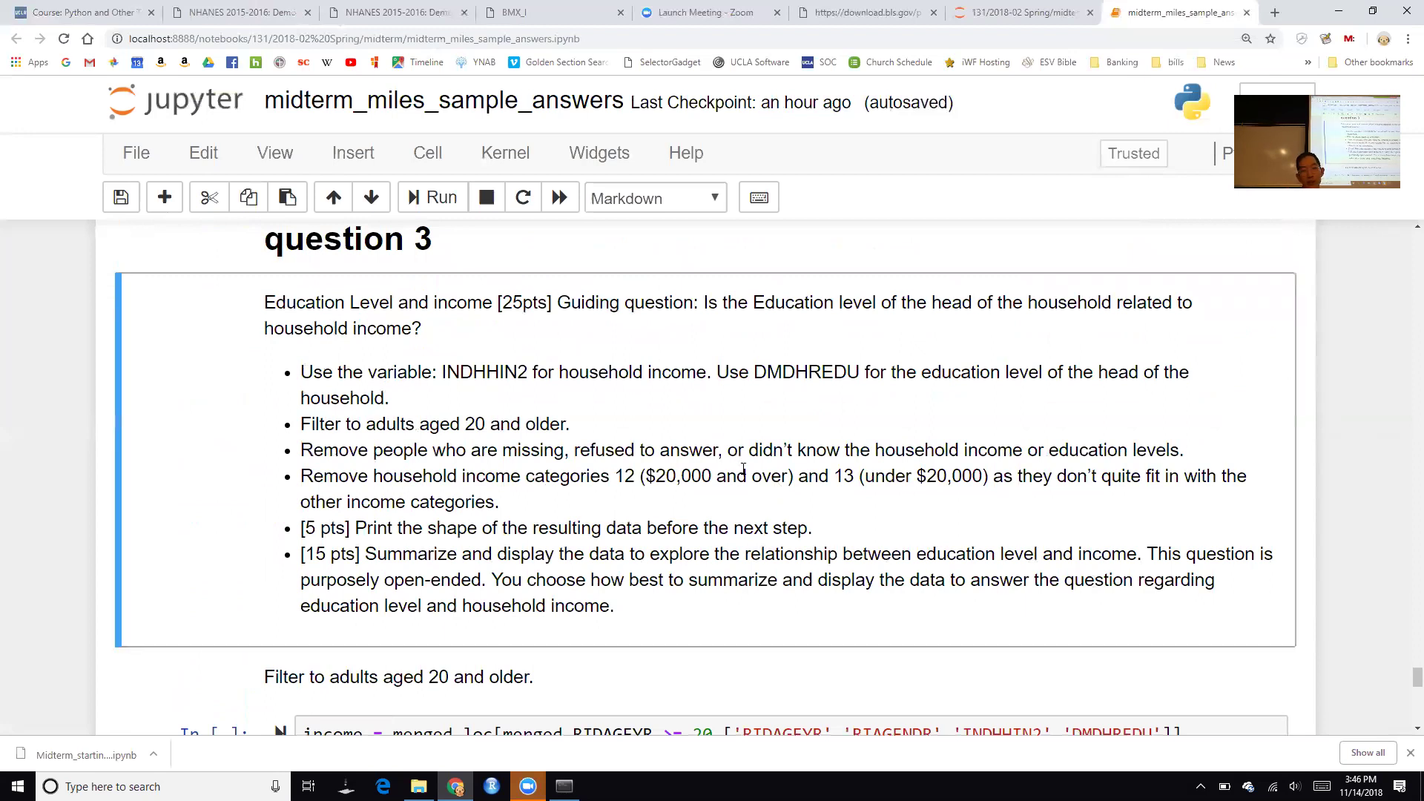
scroll(744, 469, up, 2)
scroll(743, 470, down, 2)
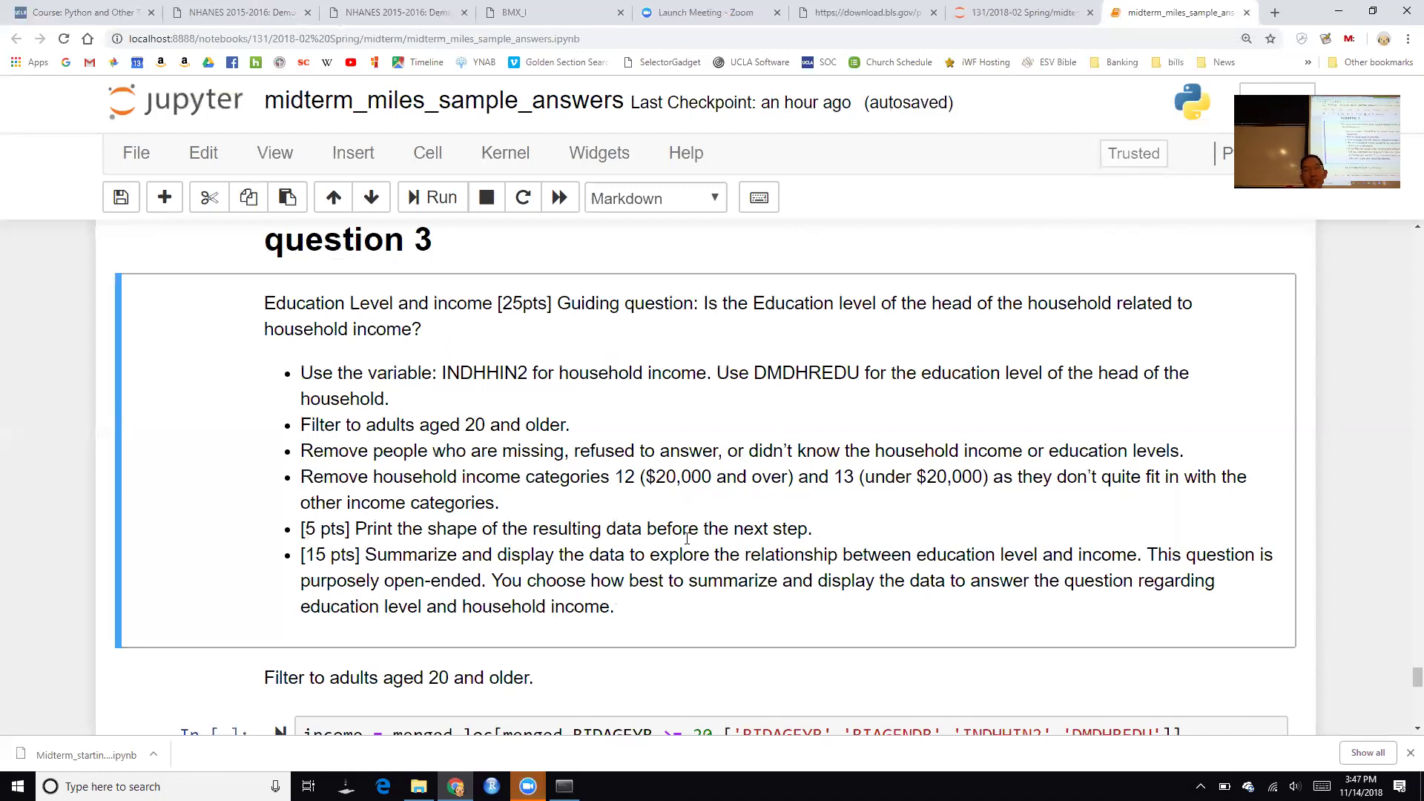
scroll(620, 493, down, 1)
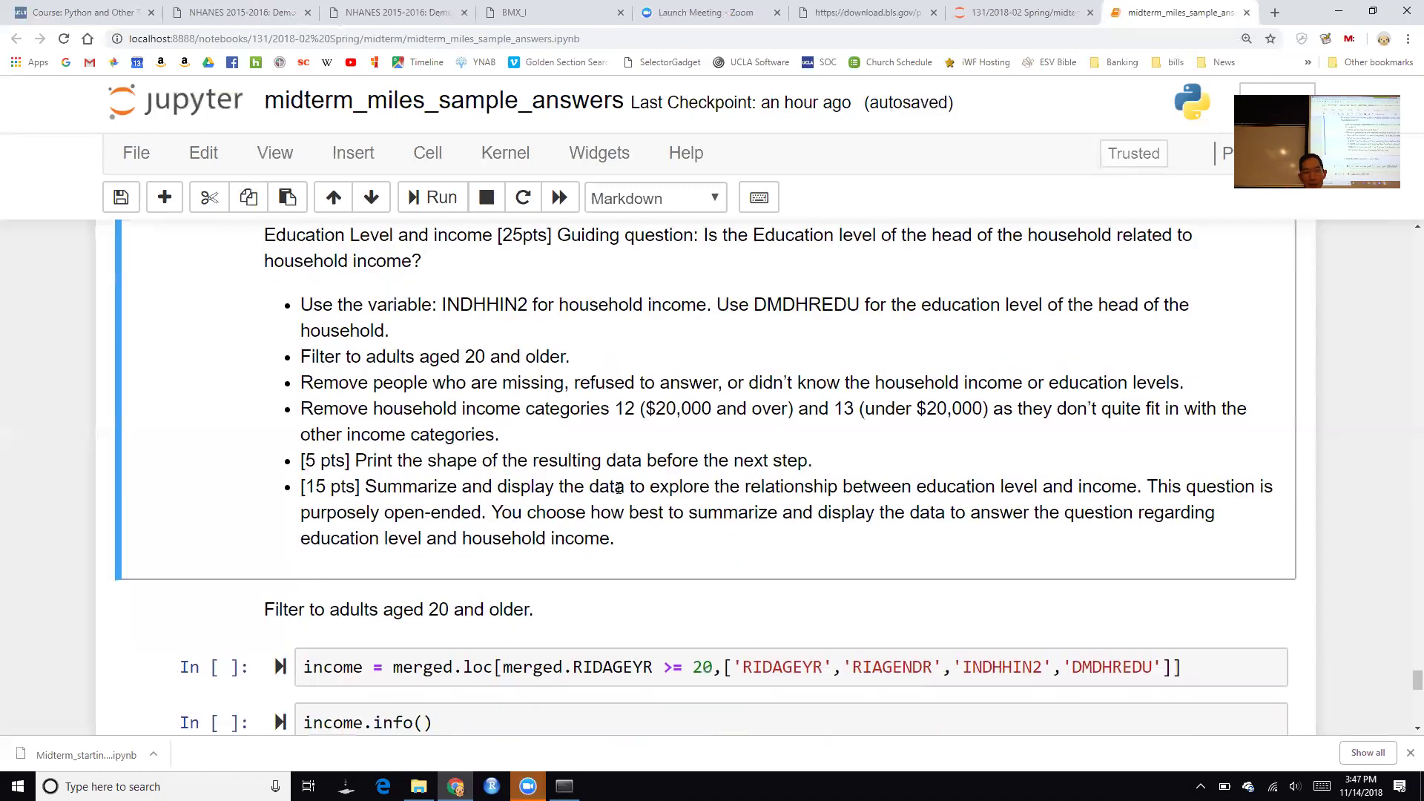
scroll(620, 493, up, 1)
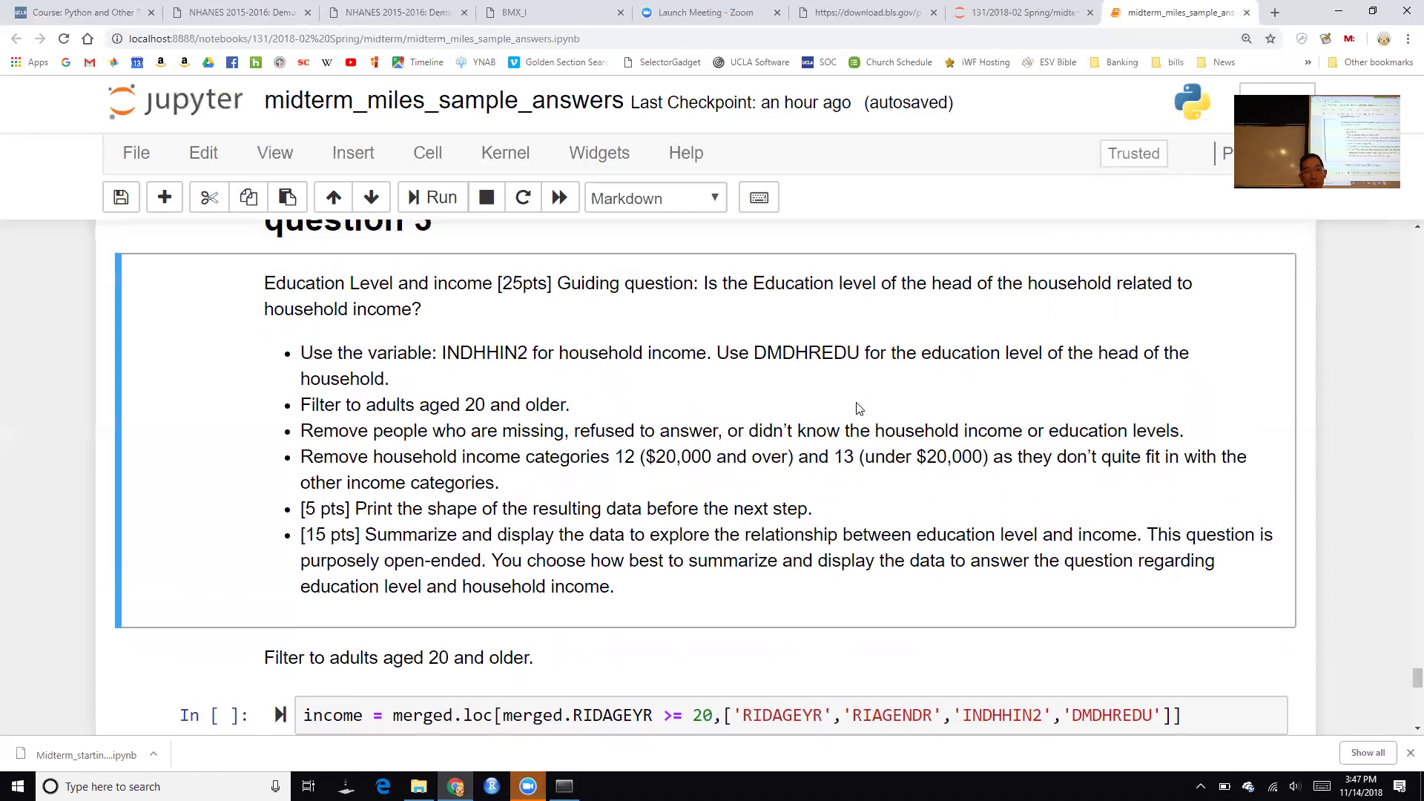
scroll(857, 410, down, 3)
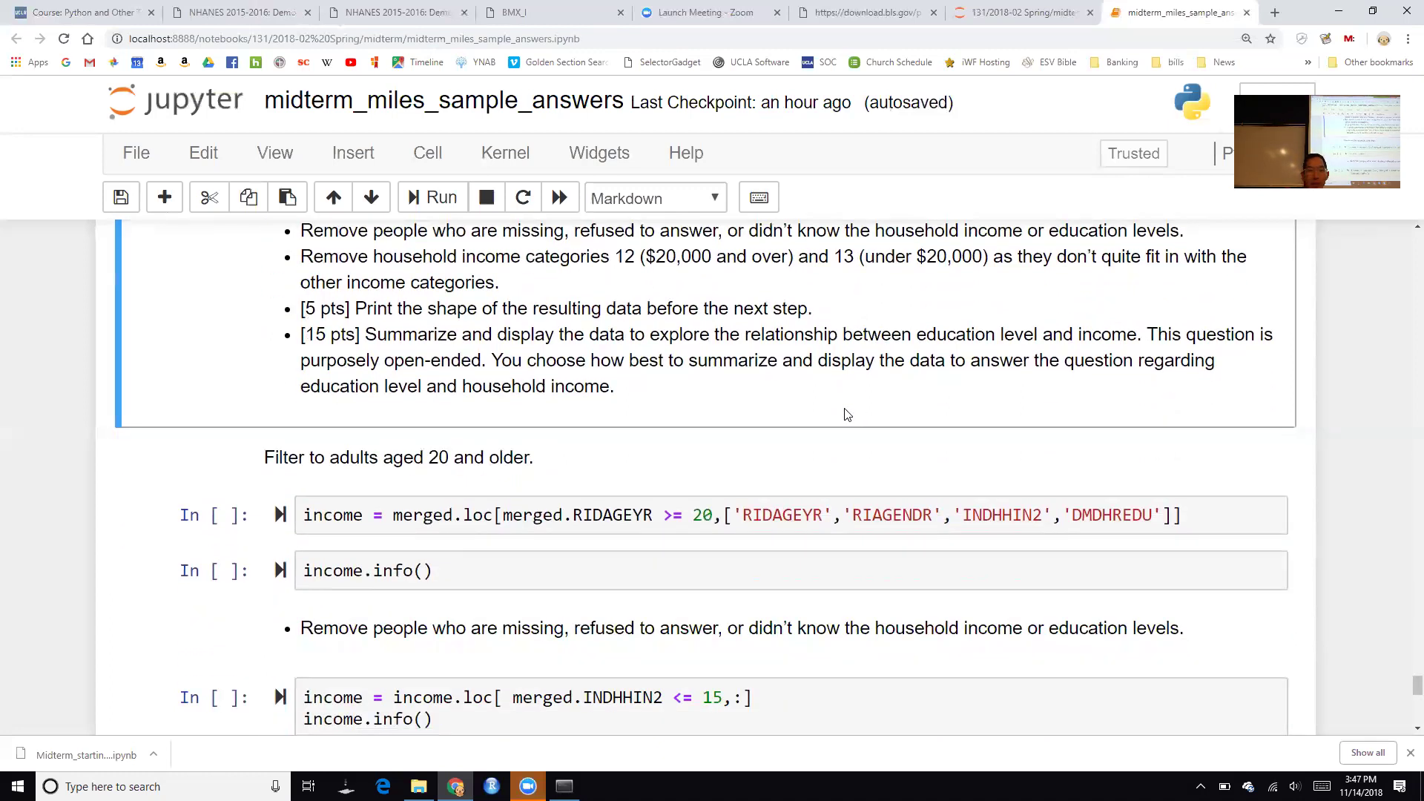
scroll(811, 517, down, 1)
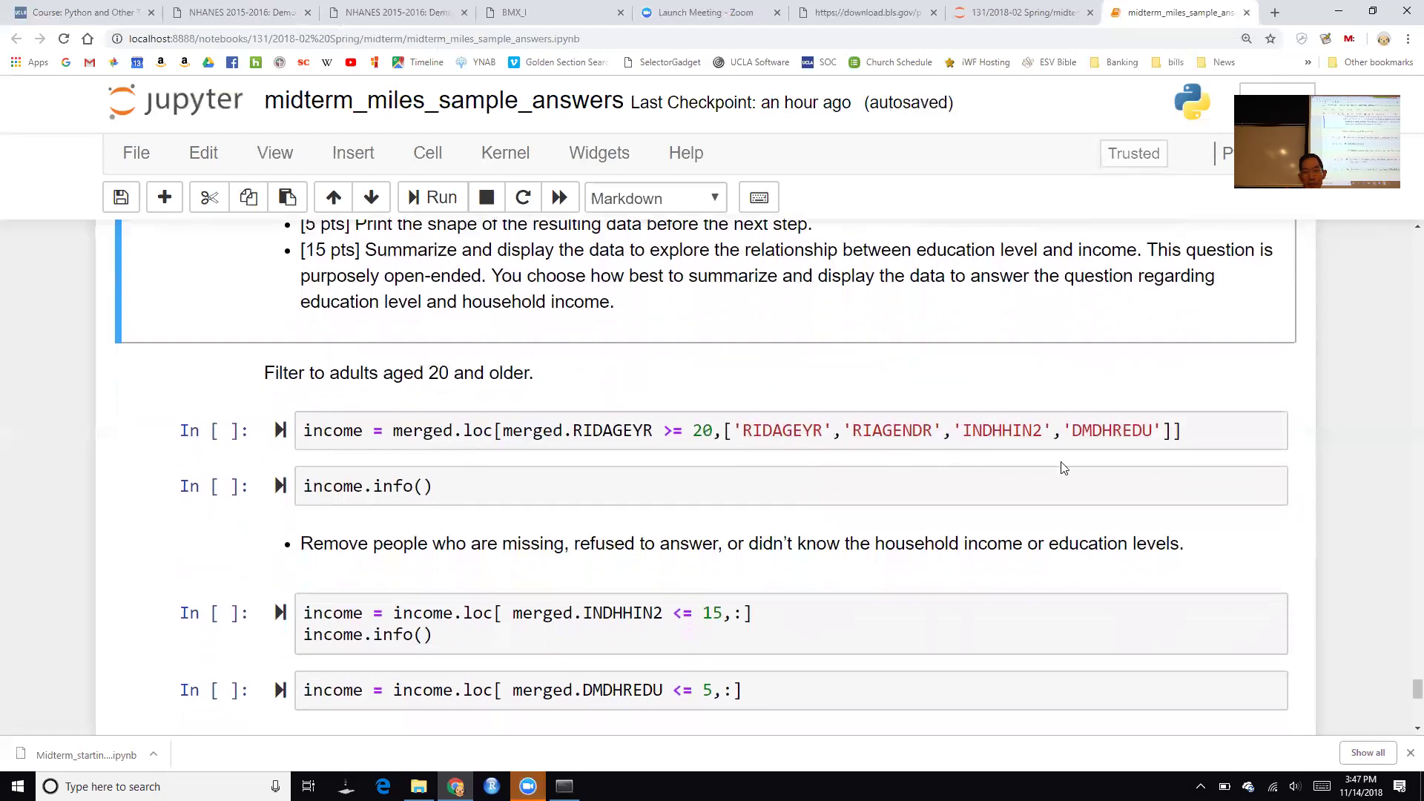
scroll(847, 492, down, 1)
scroll(847, 493, up, 2)
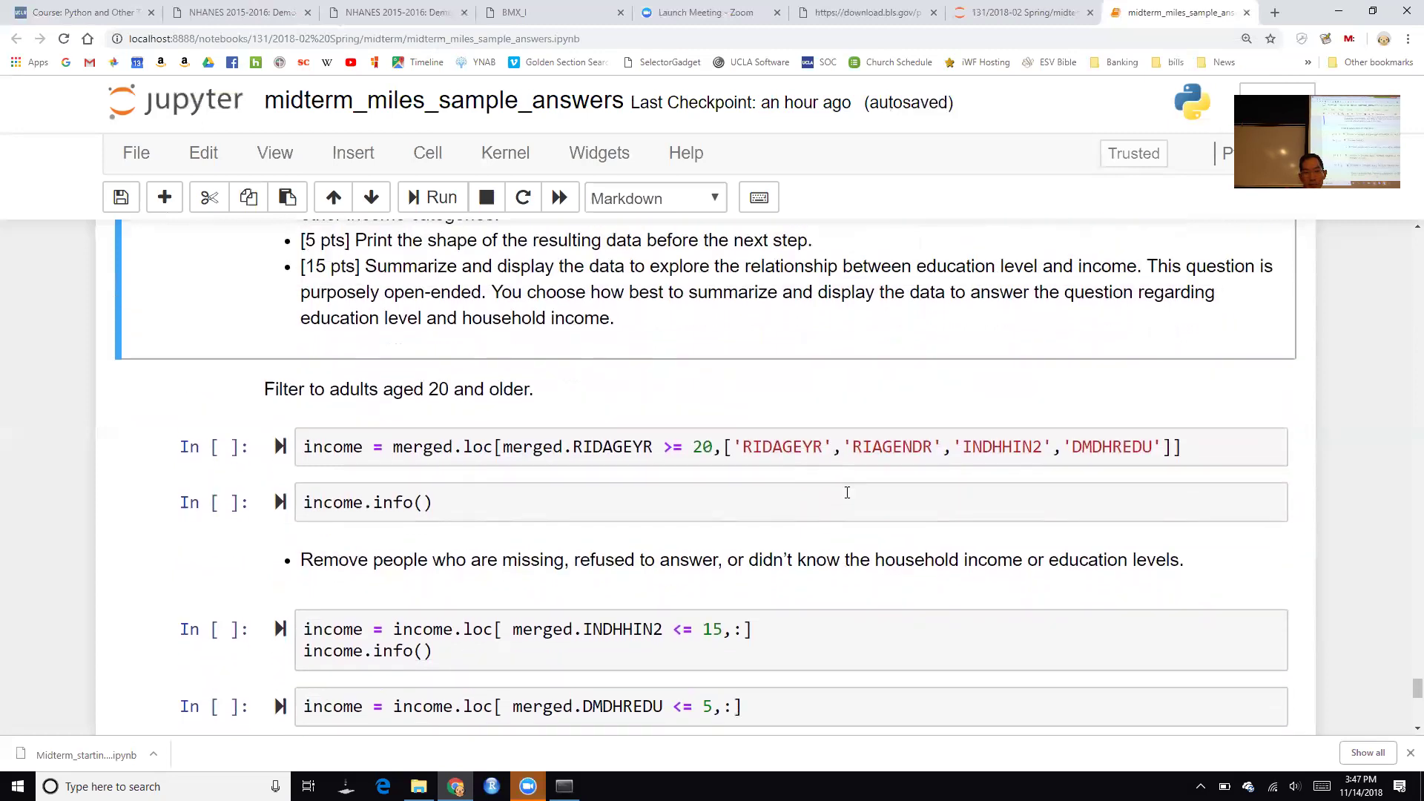
scroll(848, 499, down, 1)
scroll(847, 499, up, 1)
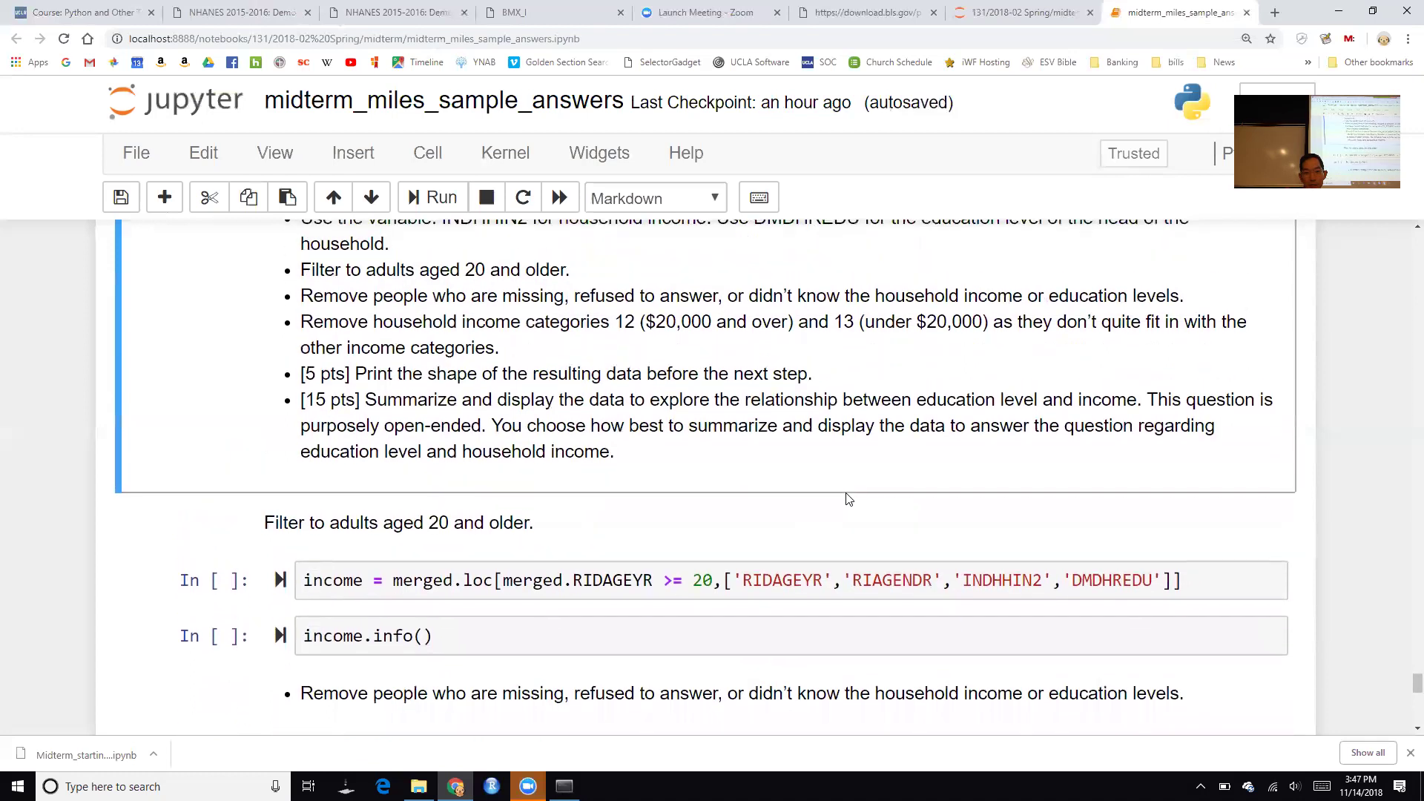
Check the INDHHIN2 and DMDHREDU columns, and run the cell filtering merged to RIDAGEYR >= 20 into income
click(797, 569)
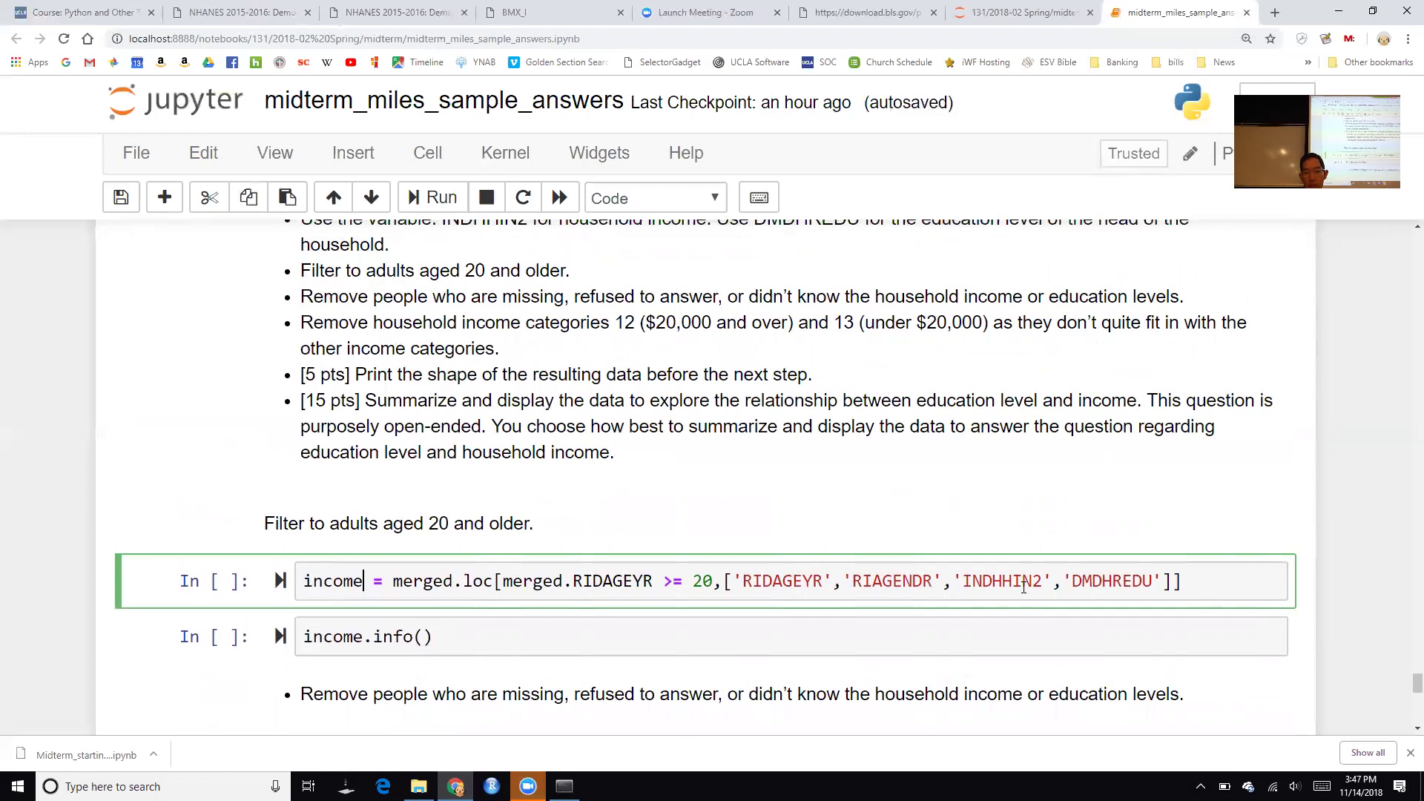
click(1209, 588)
double_click(1110, 582)
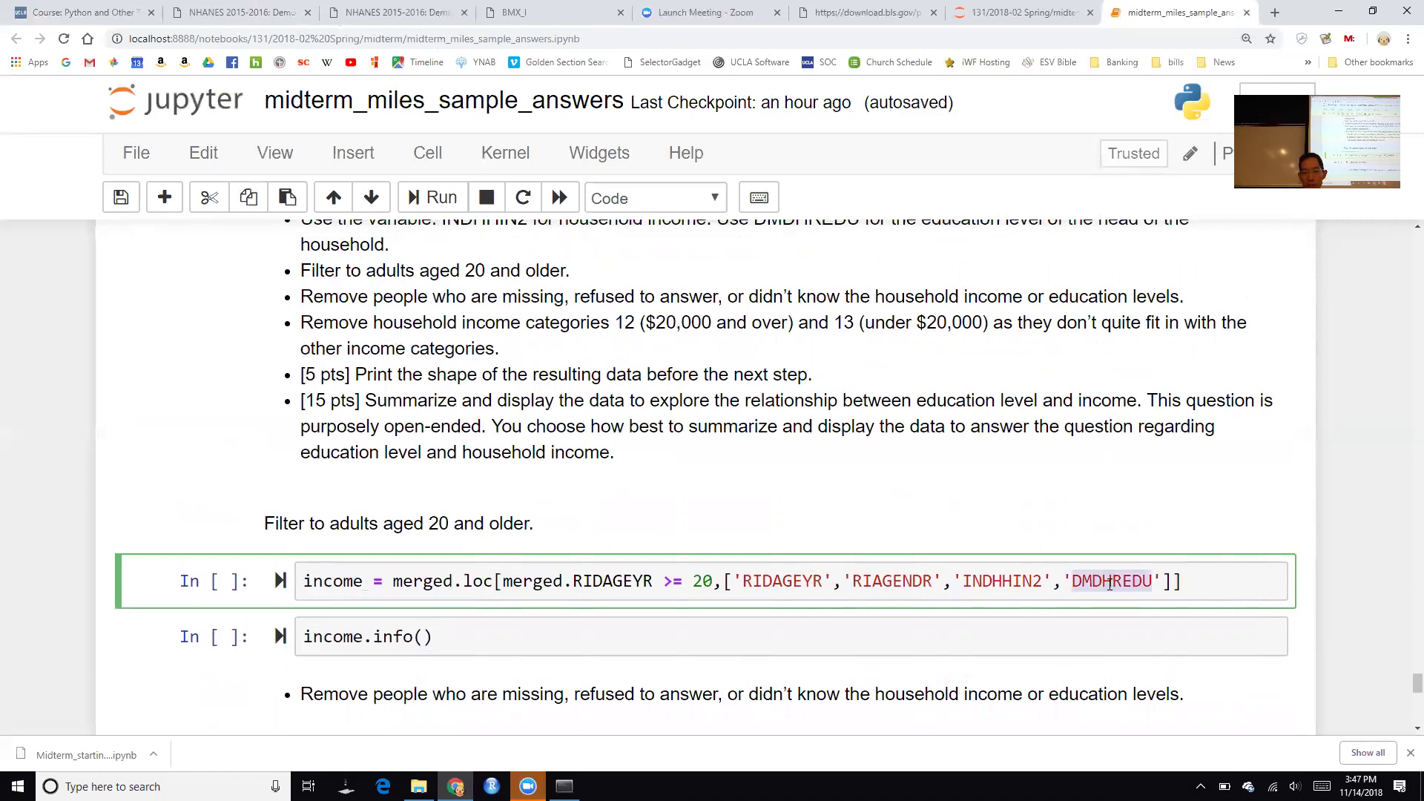
double_click(1003, 582)
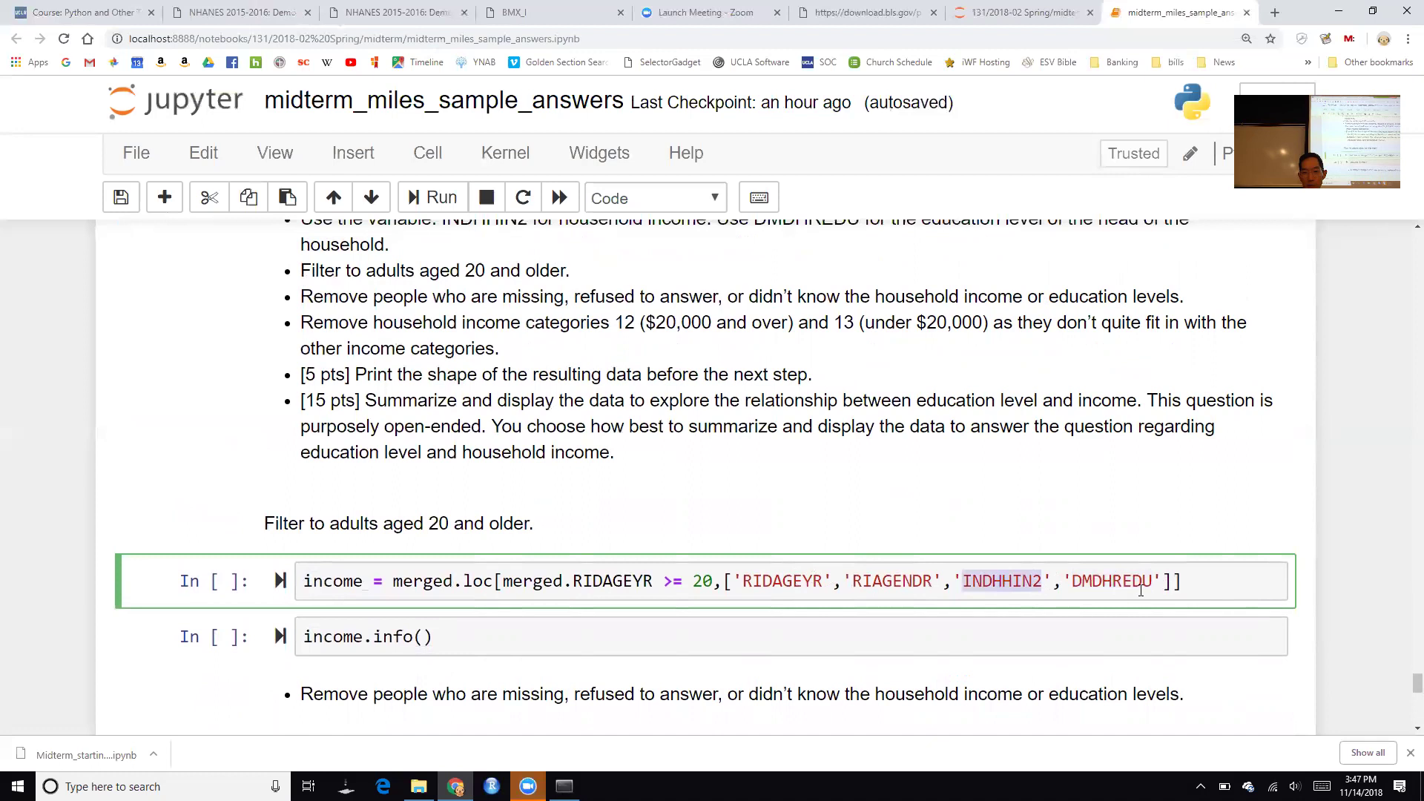
double_click(1115, 582)
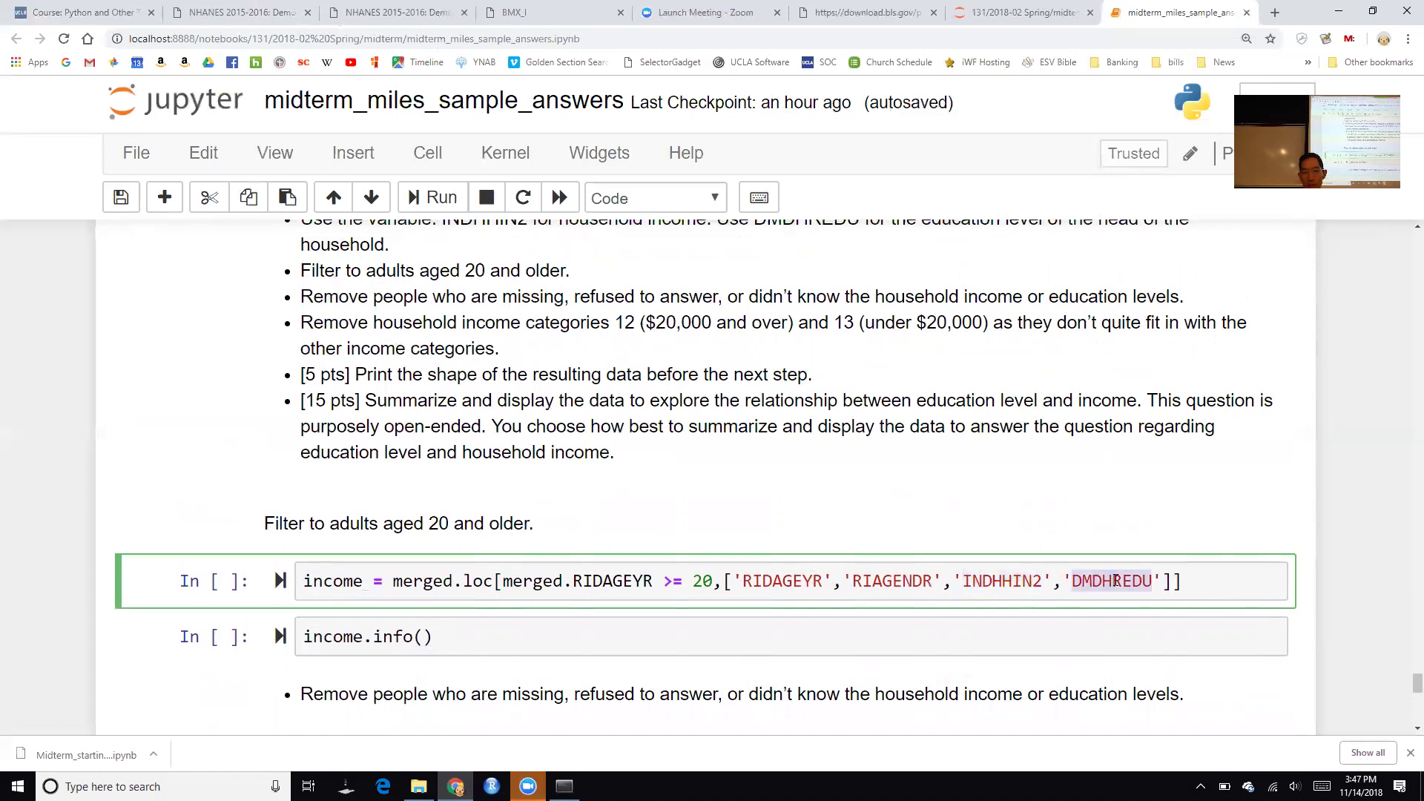
double_click(992, 581)
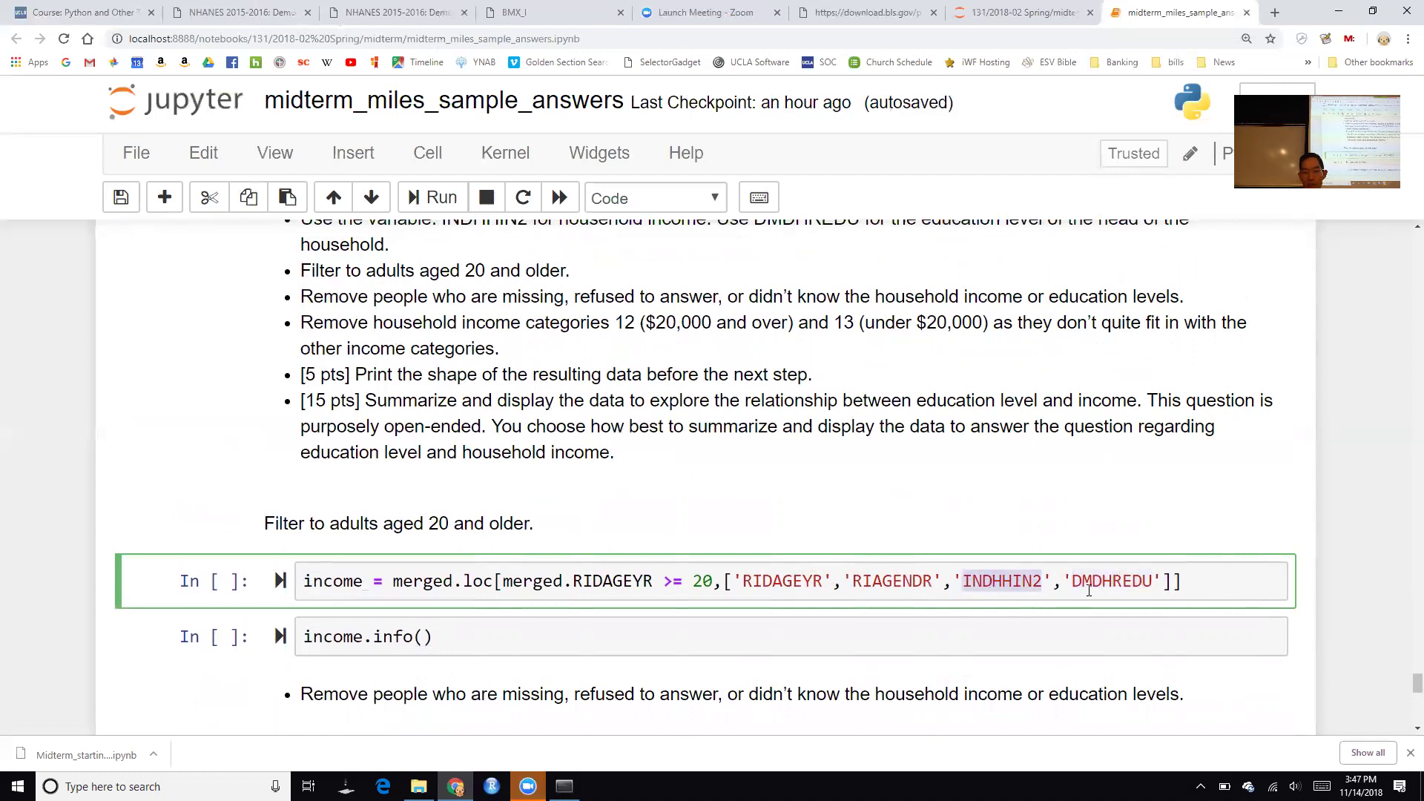
click(1255, 581)
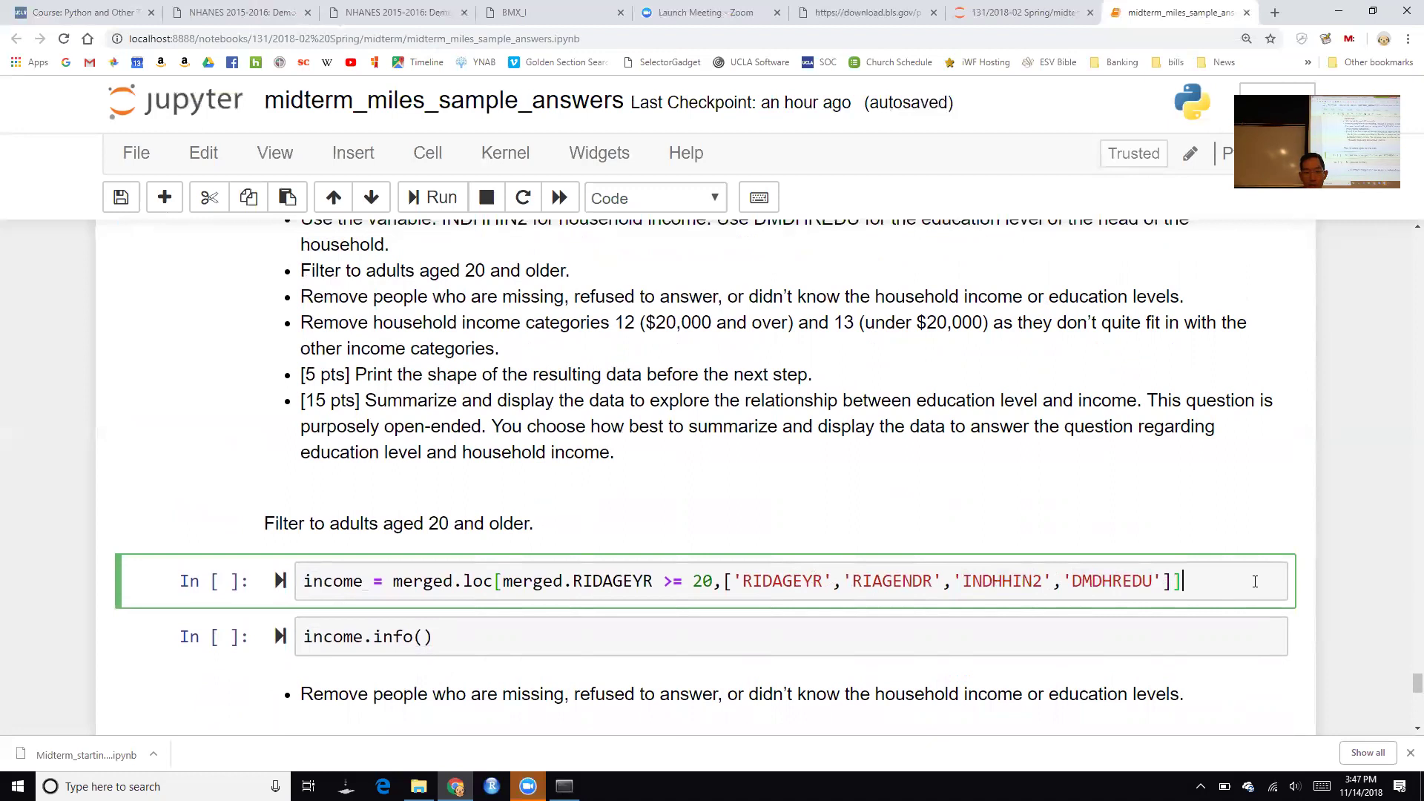
key(shift+Return)
scroll(1255, 582, down, 3)
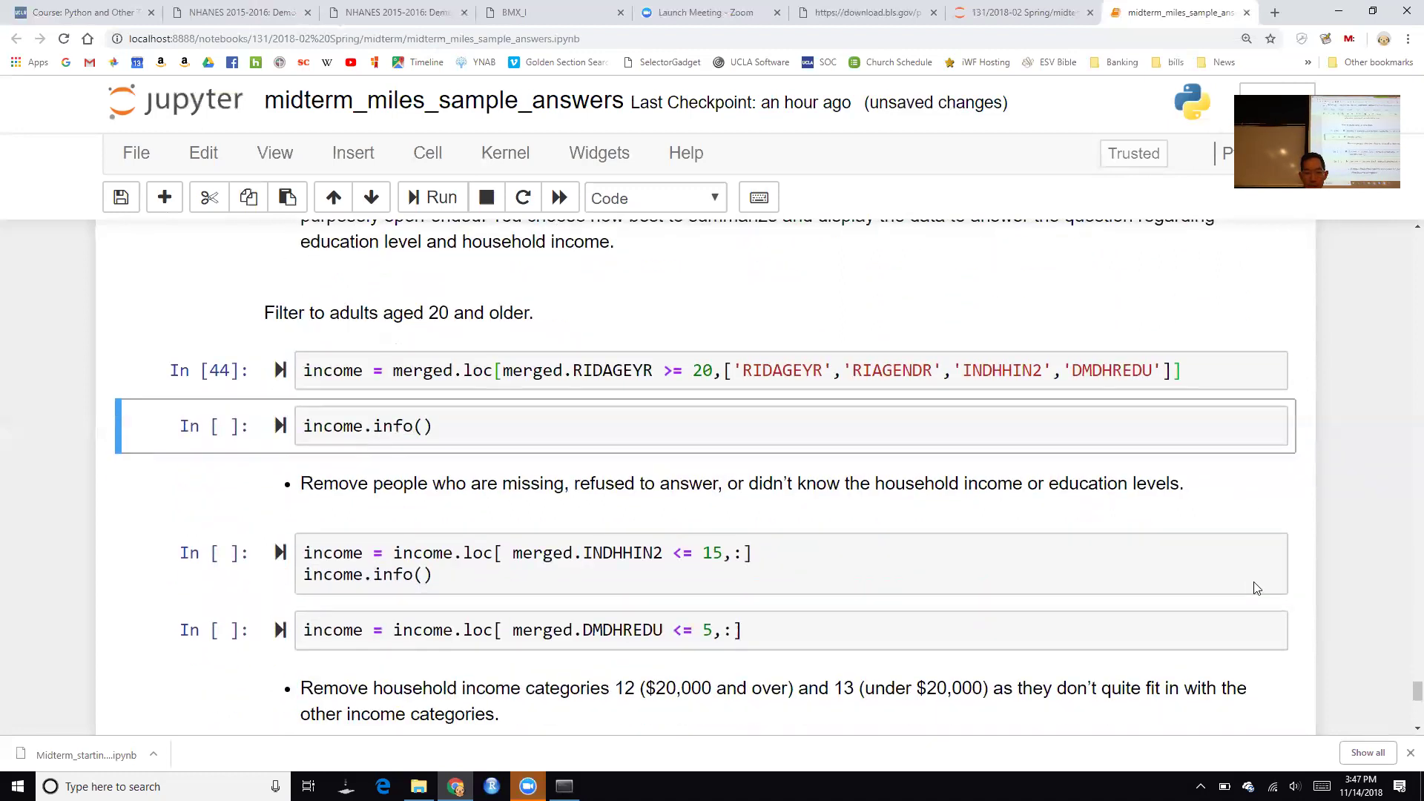
Run income.info(), and run the cells filtering income to INDHHIN2 <= 15 and DMDHREDU <= 5
key(shift+Return)
scroll(1255, 588, down, 2)
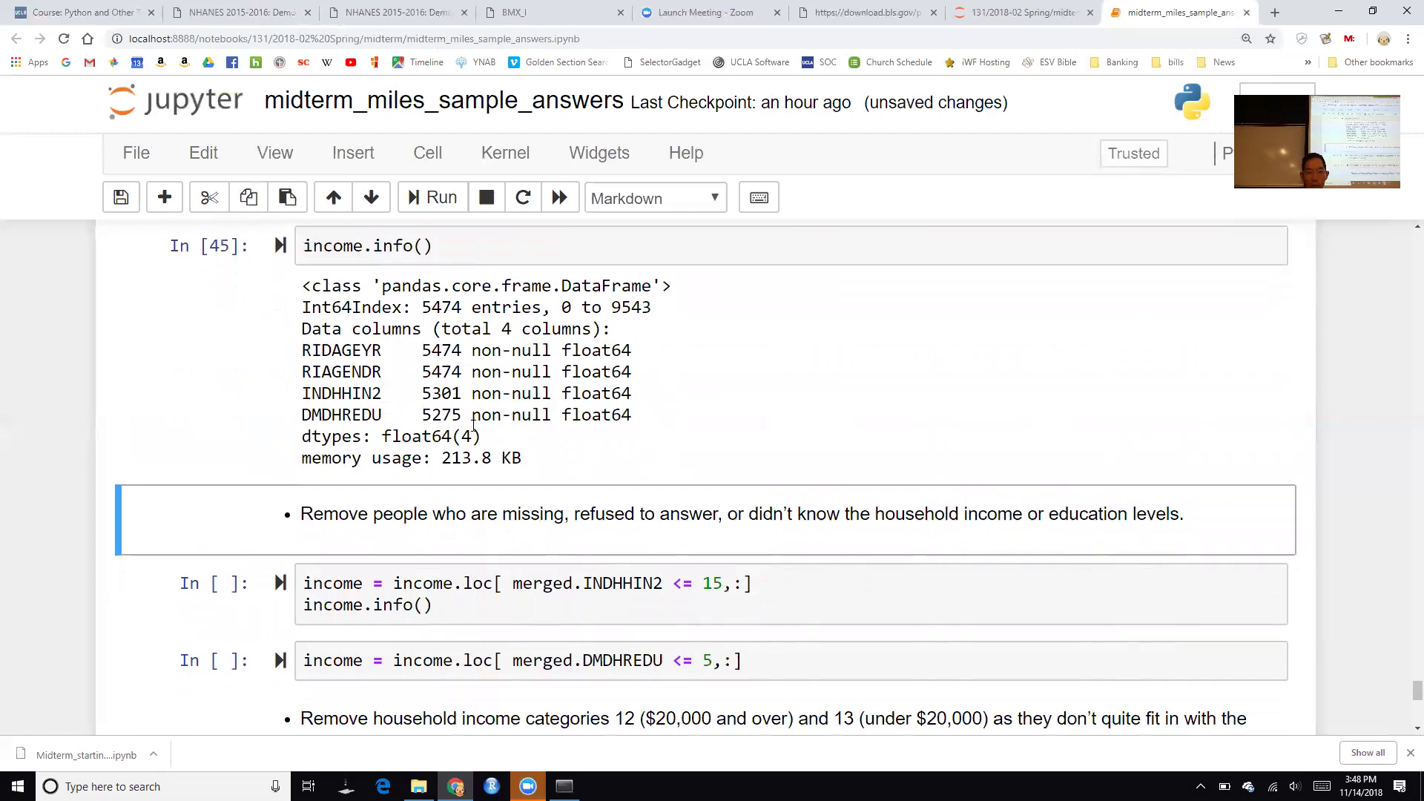
click(836, 610)
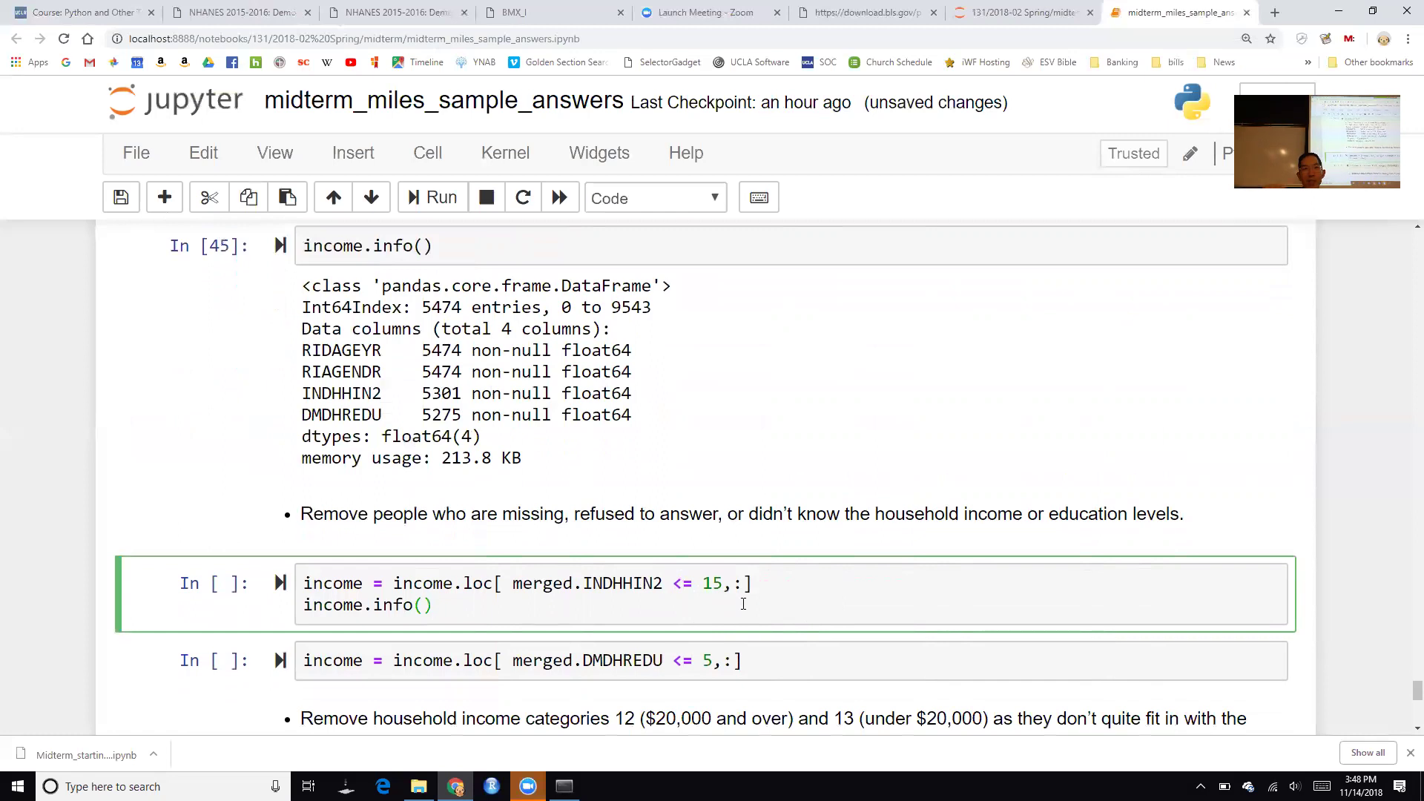
key(shift+Return)
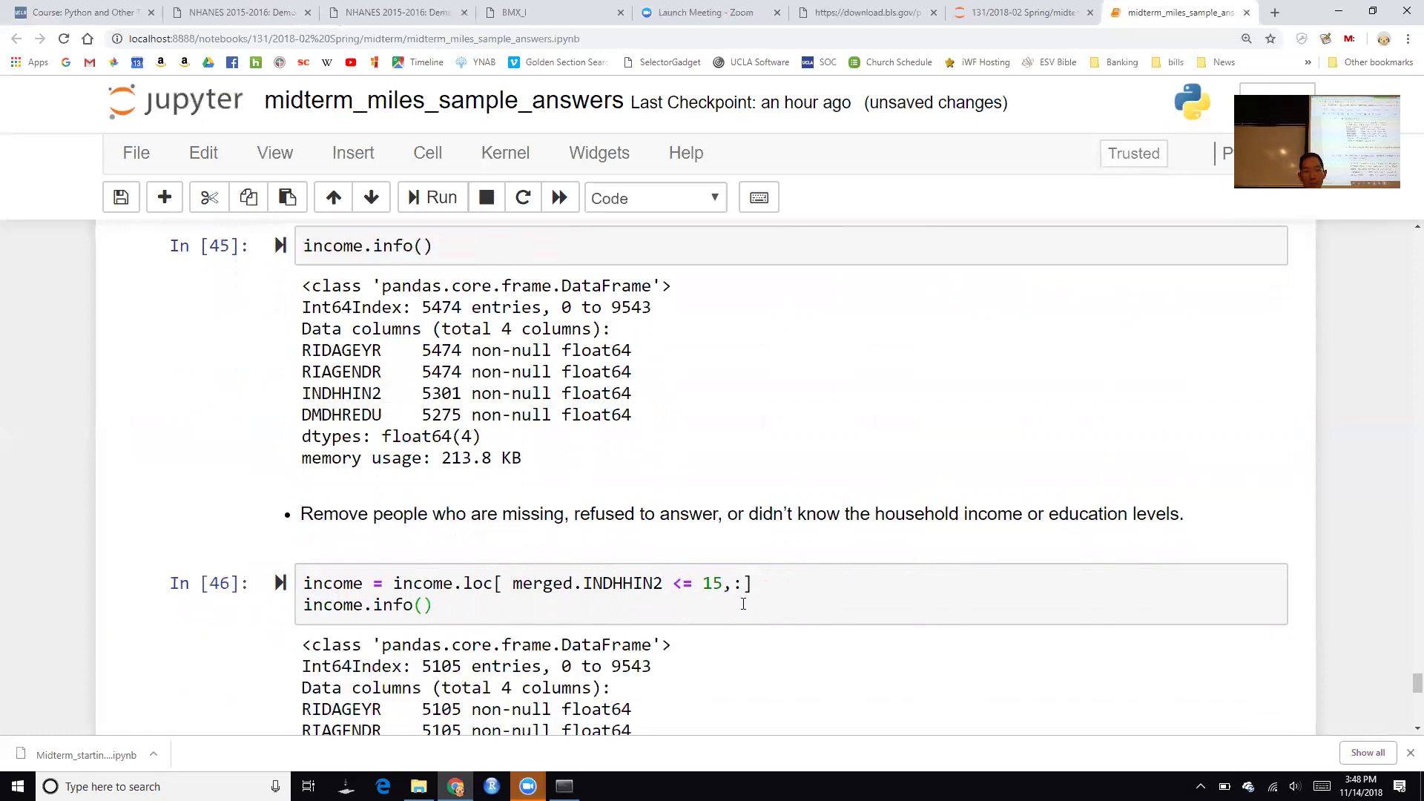
key(shift+Return)
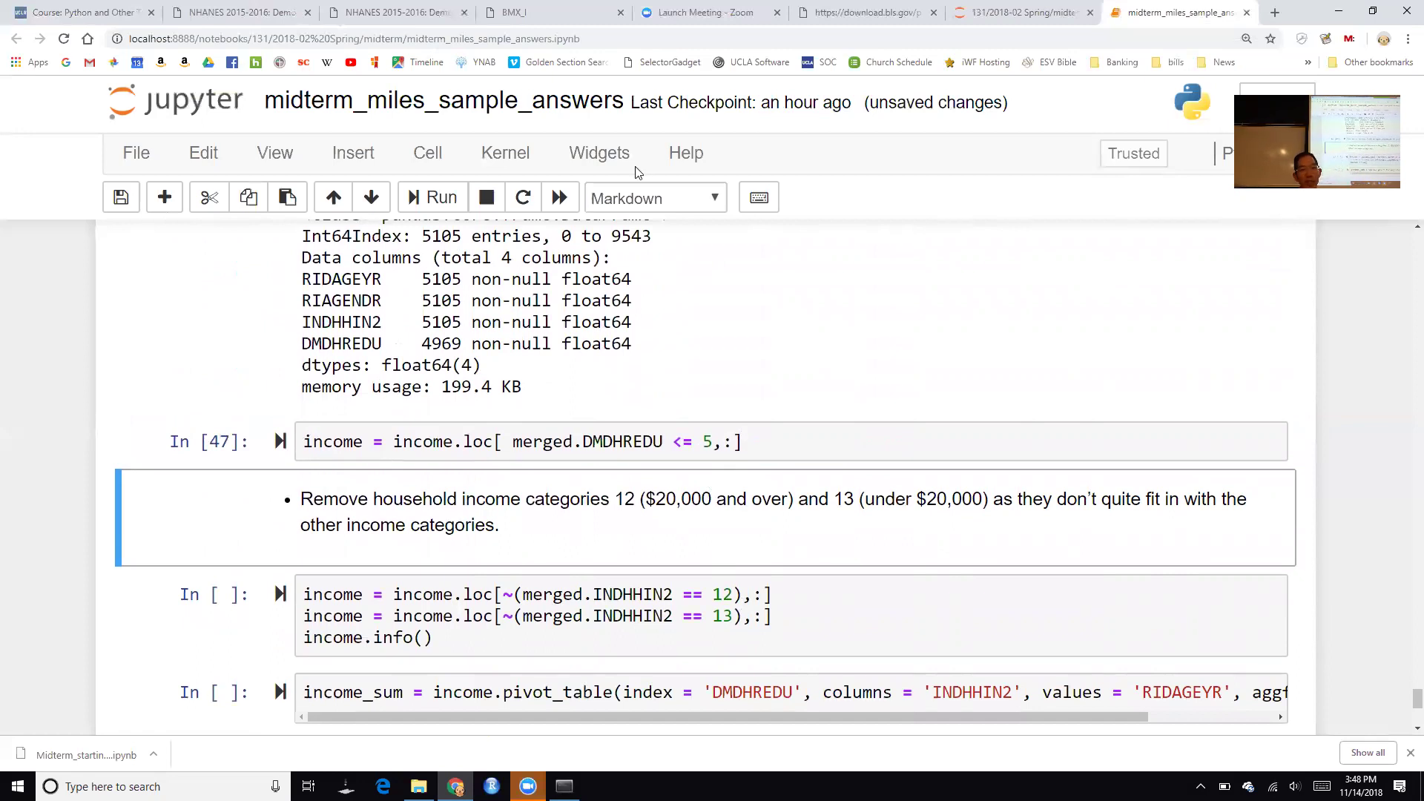
Glance at the NHANES demographics documentation, and run the notebook cell removing household income categories 12 and 13 from income
click(391, 11)
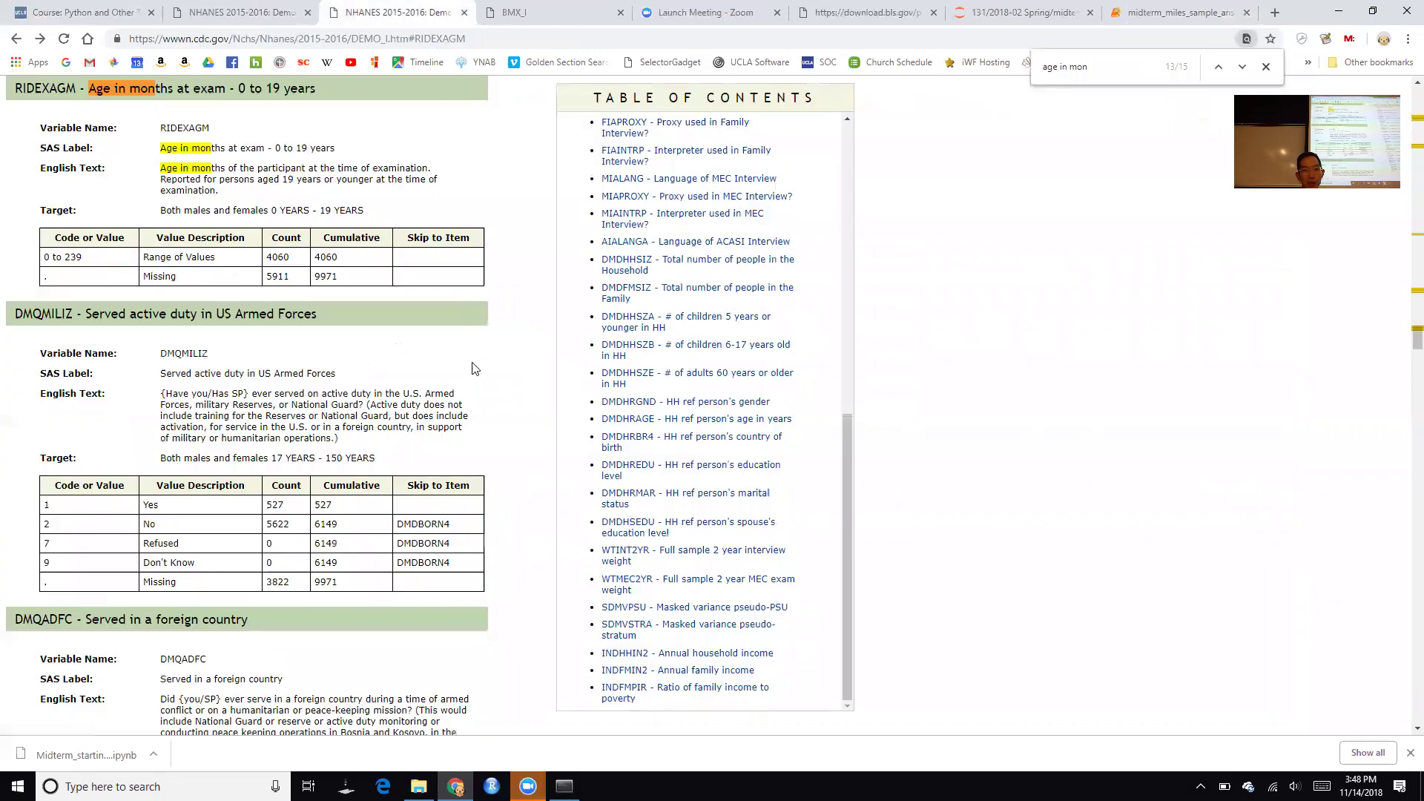
click(1169, 14)
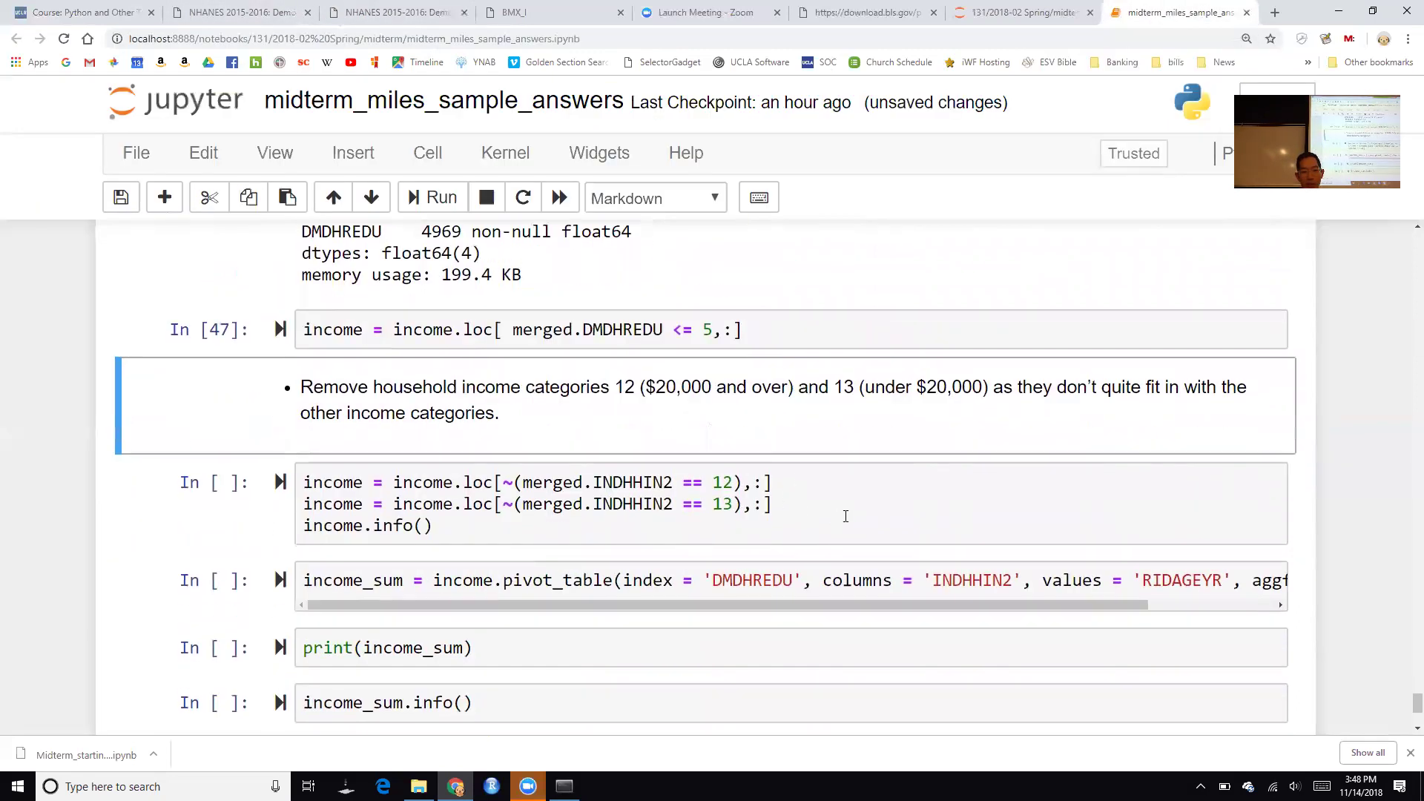
click(846, 516)
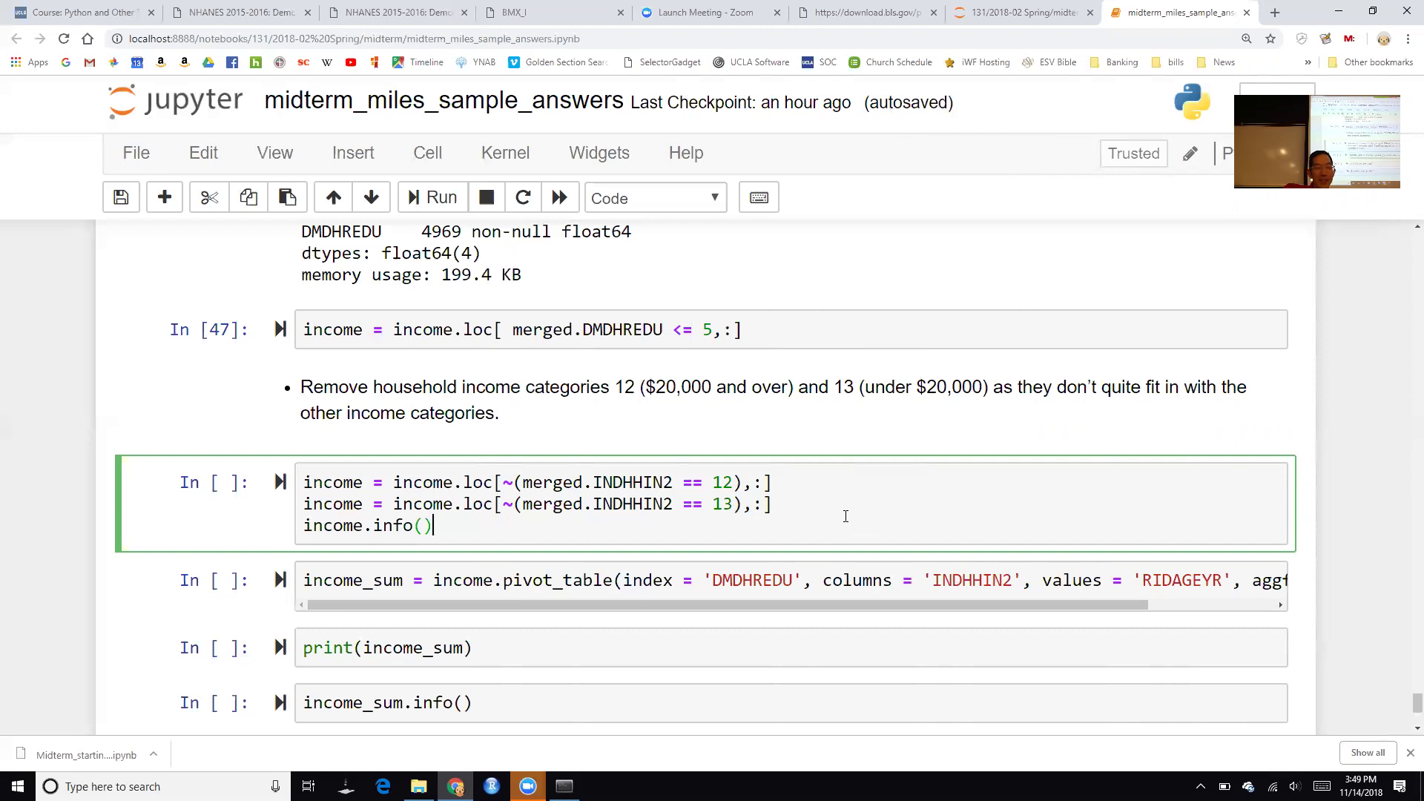
key(shift+Return)
scroll(874, 496, down, 3)
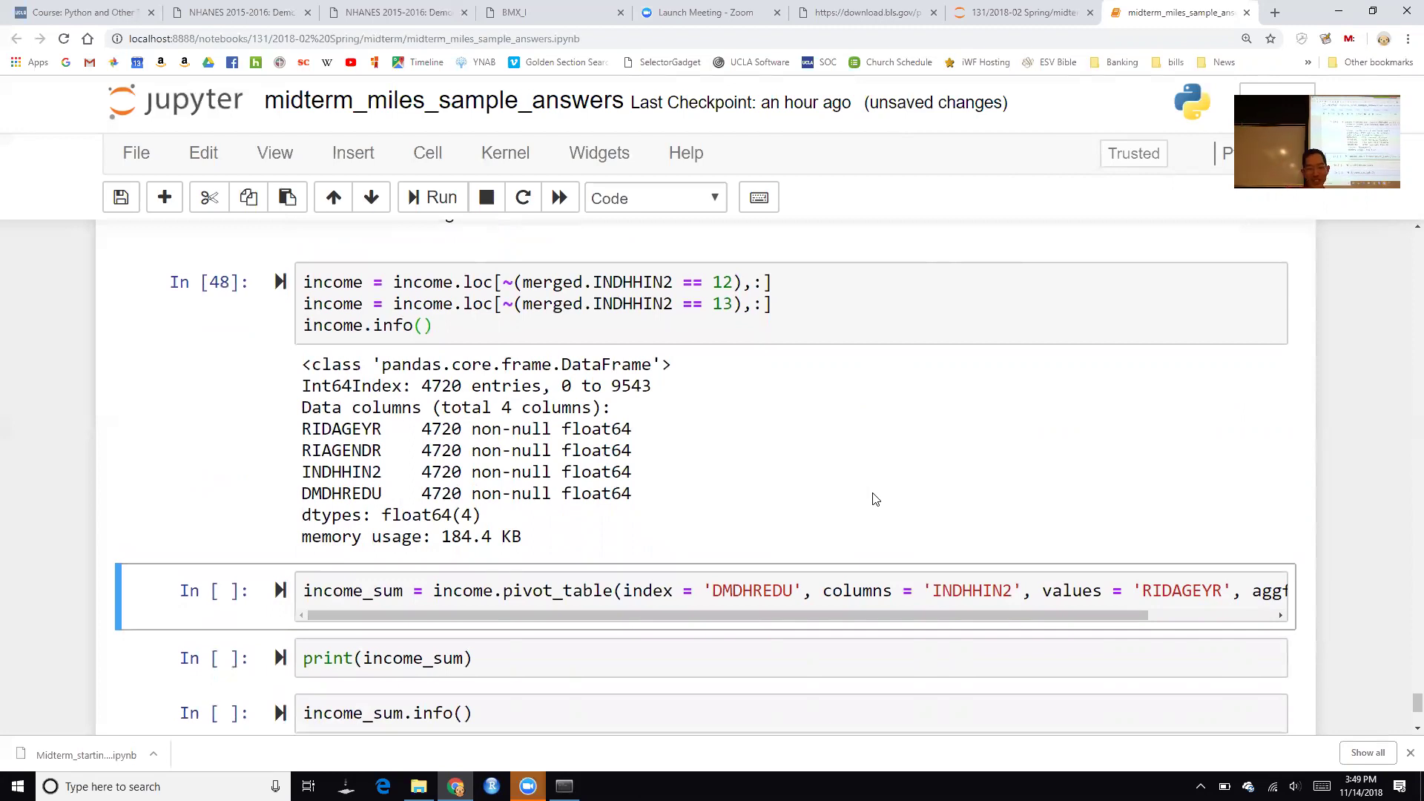
Review the filtered income data, and run the cells building and printing the income_sum pivot table of DMDHREDU by INDHHIN2
scroll(833, 414, up, 2)
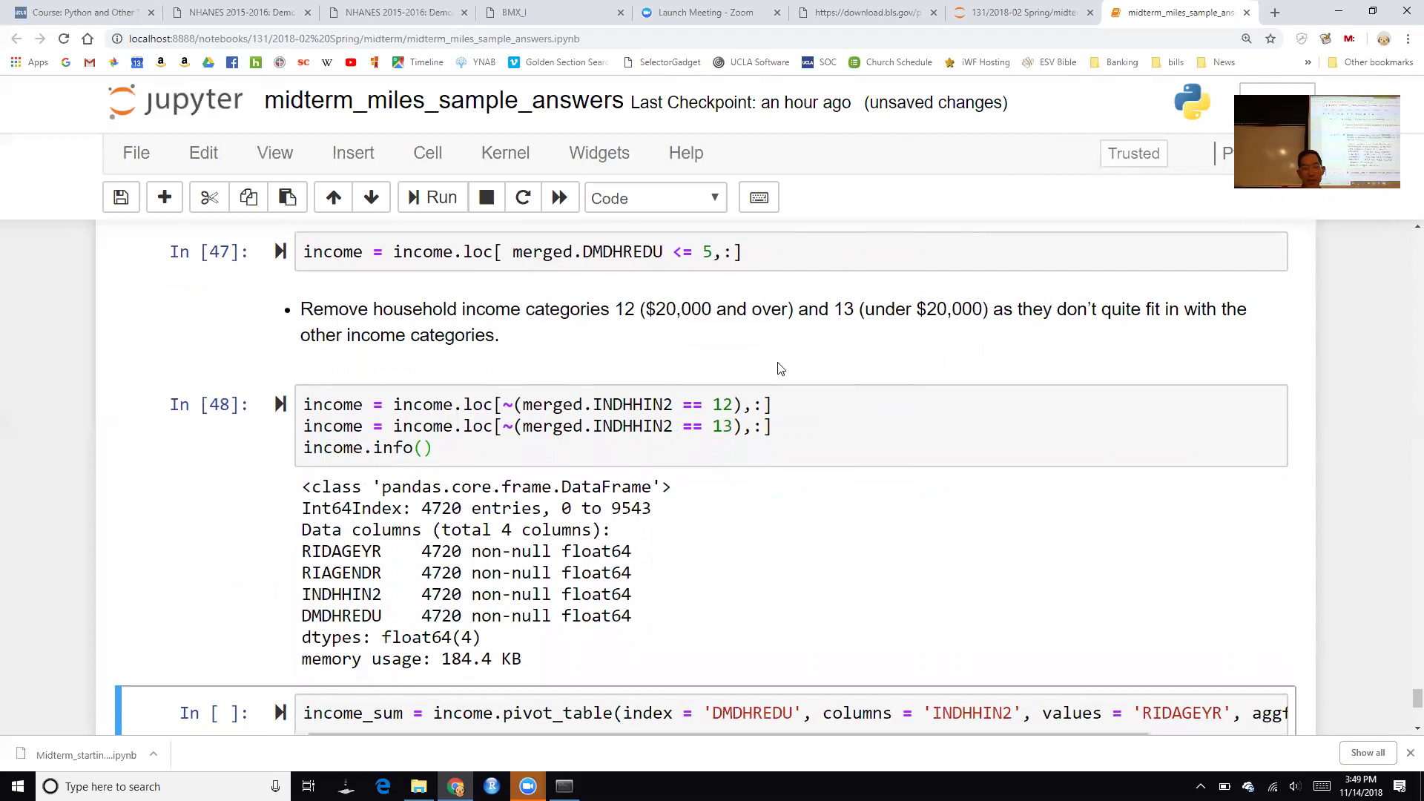
scroll(779, 368, up, 1)
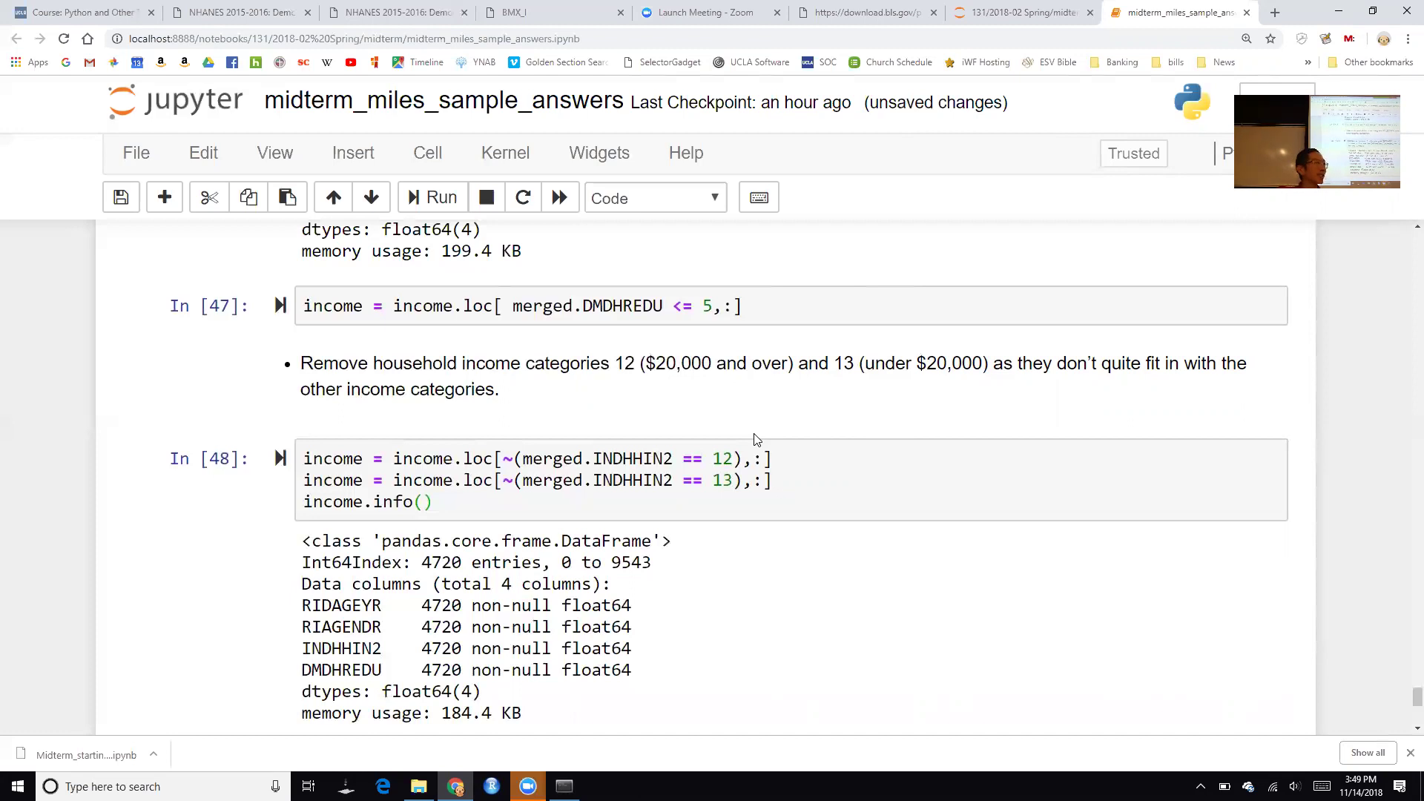
scroll(723, 453, down, 3)
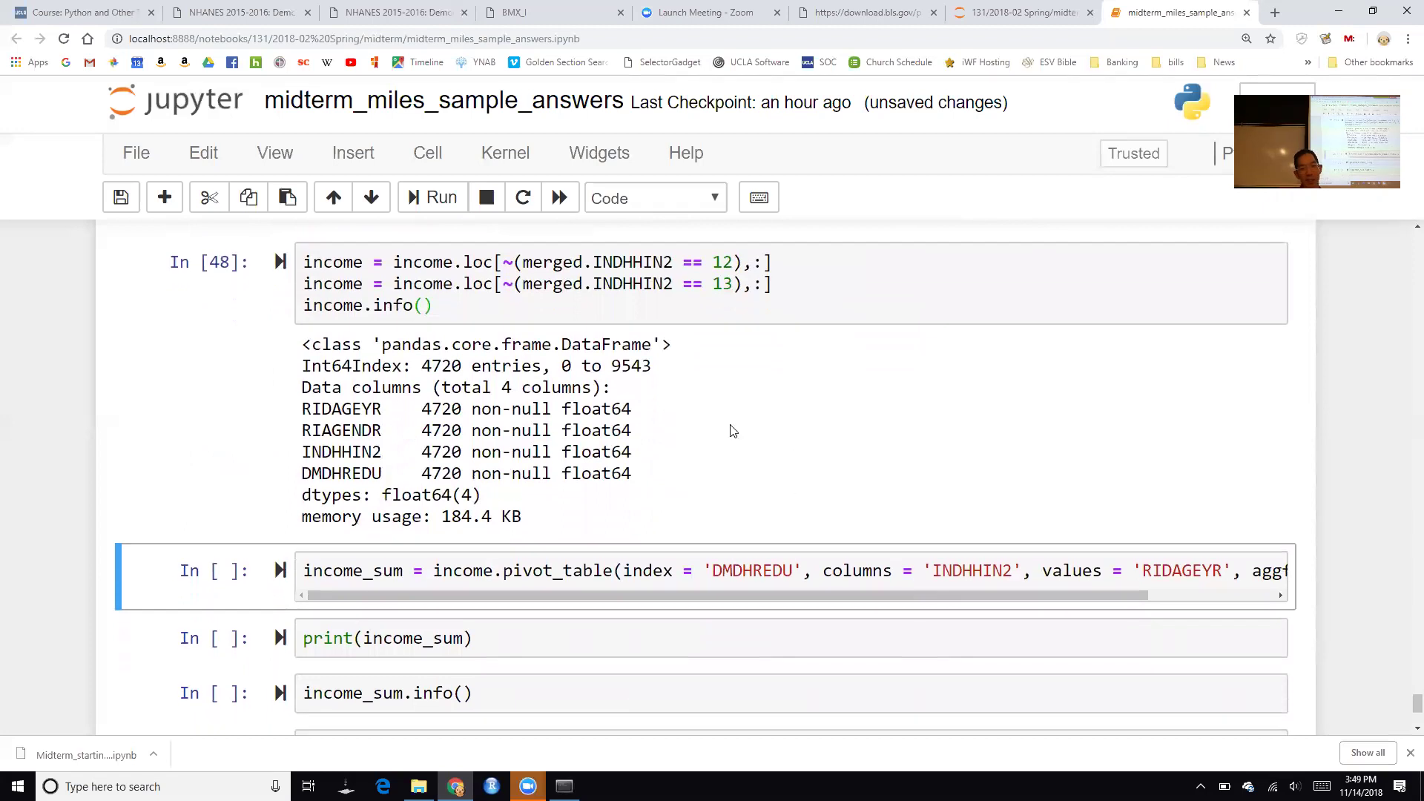
scroll(731, 428, up, 1)
scroll(900, 492, up, 1)
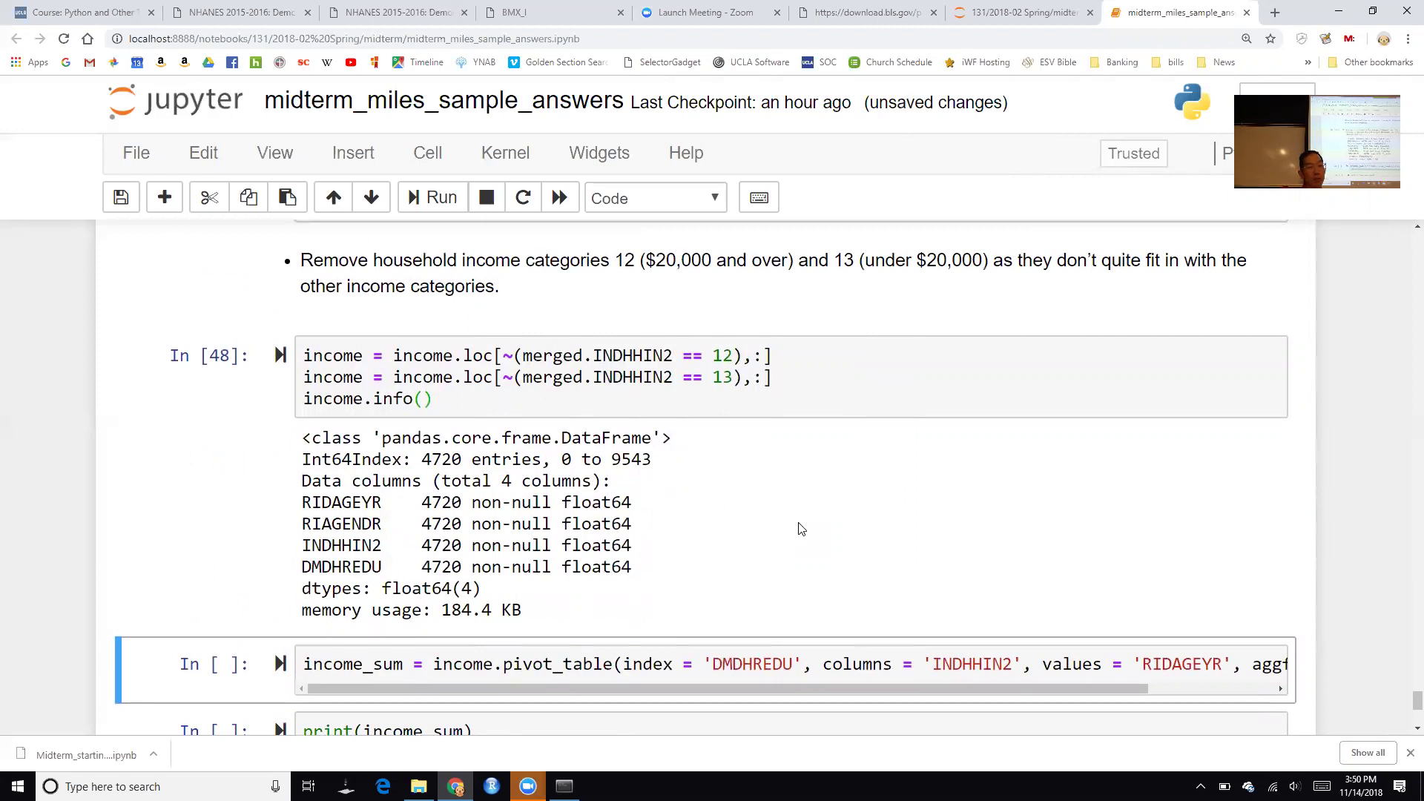
scroll(801, 528, down, 3)
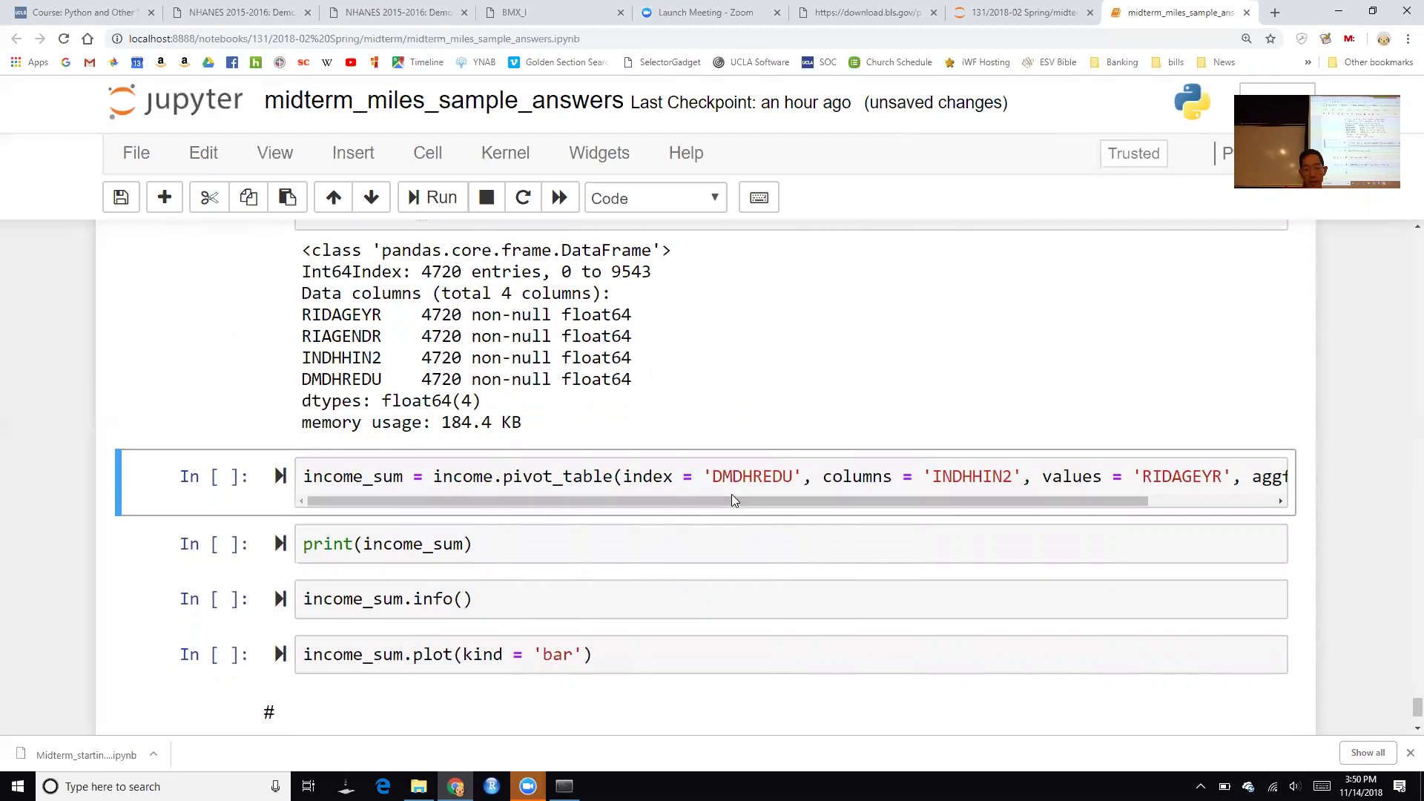
key(shift+Return)
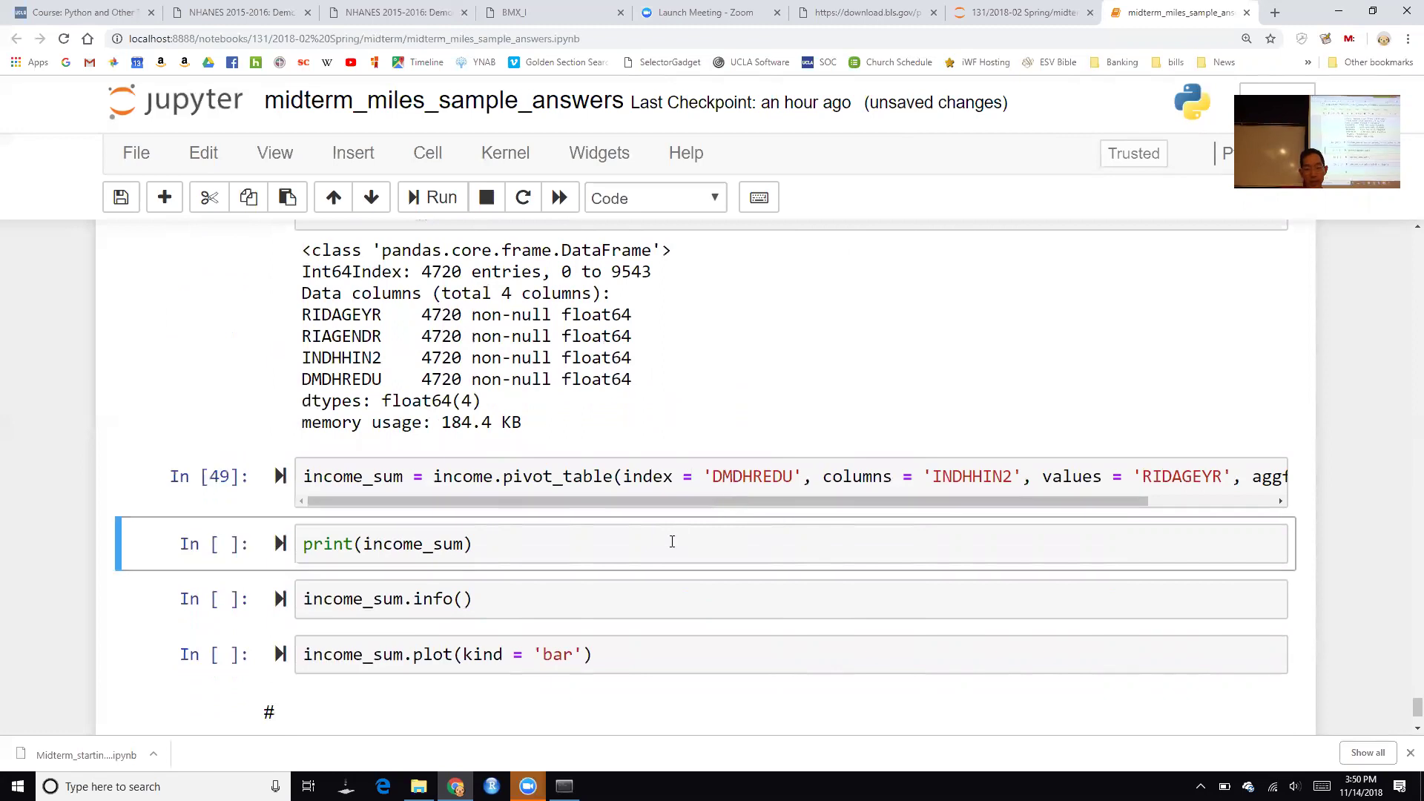
key(shift+Return)
scroll(672, 542, down, 3)
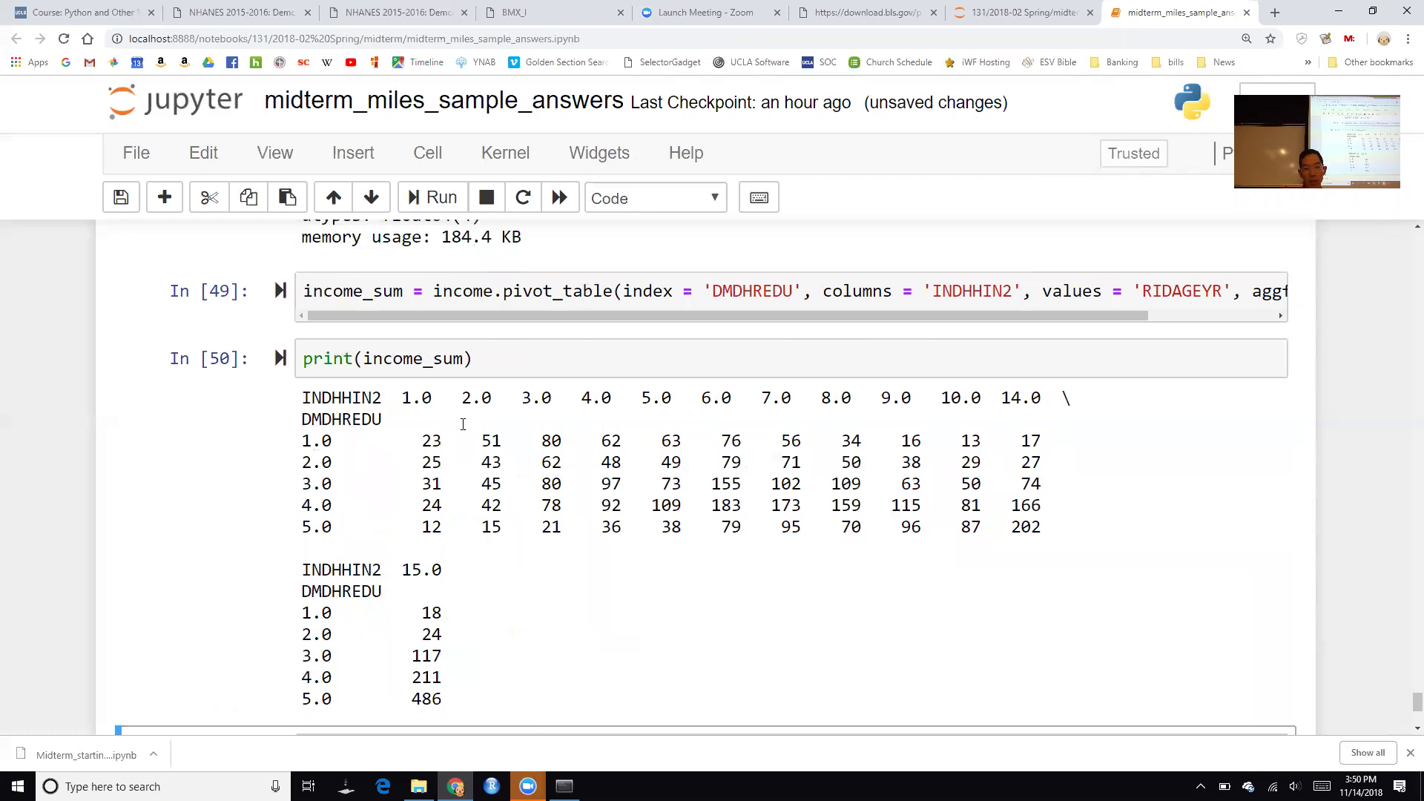
scroll(683, 592, down, 2)
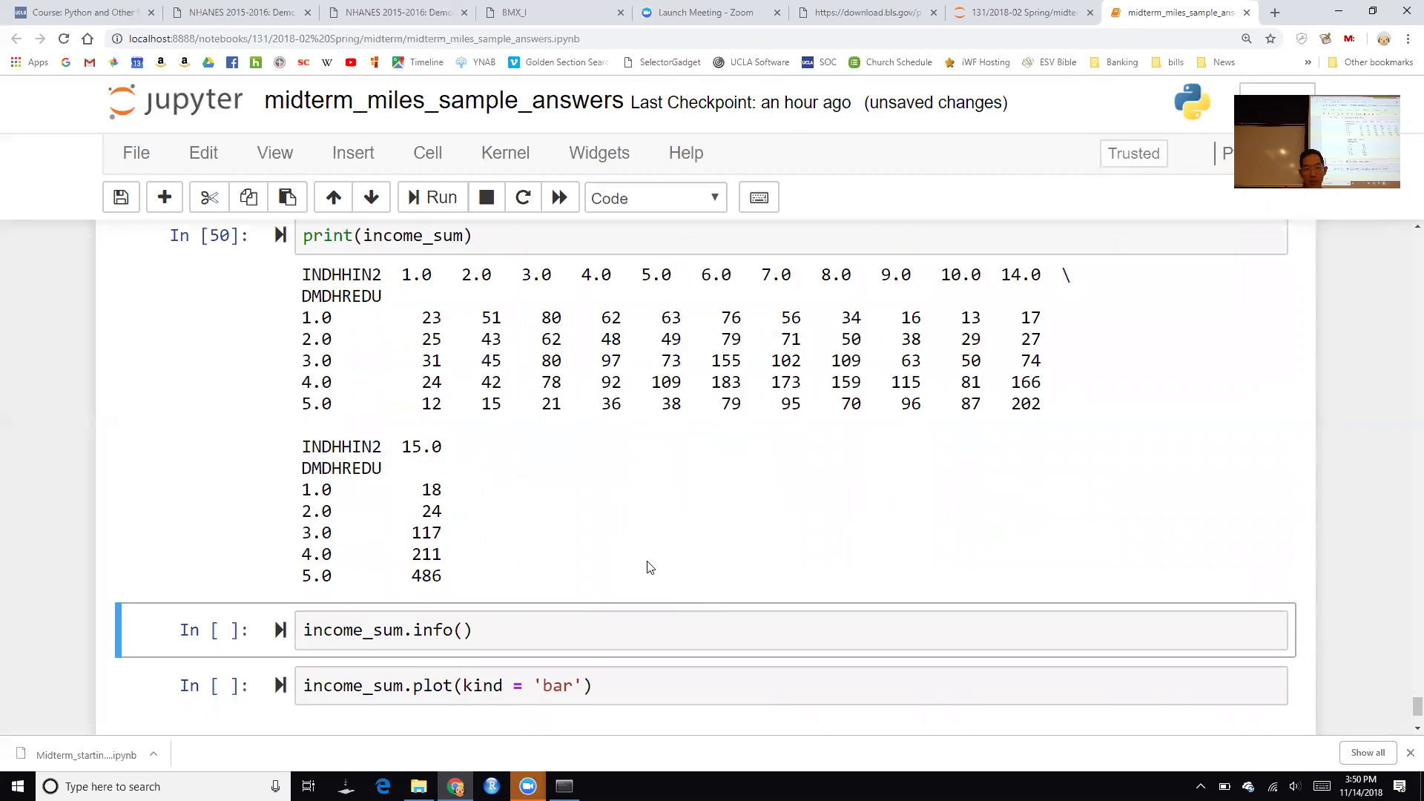
Run the income_sum.info() cell and the cell drawing the income_sum bar chart, and view the chart
click(503, 635)
key(shift+Return)
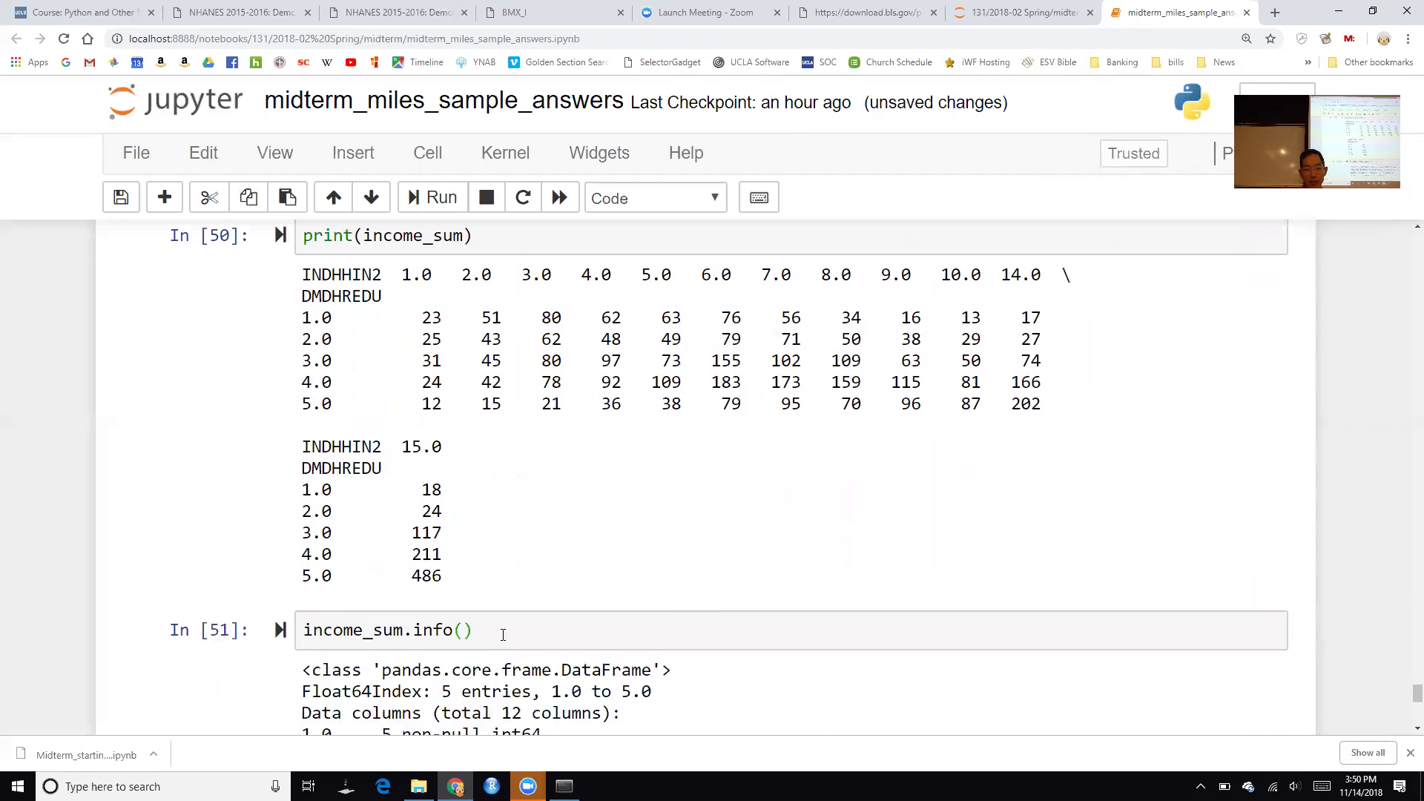
scroll(503, 635, down, 4)
scroll(503, 635, down, 4)
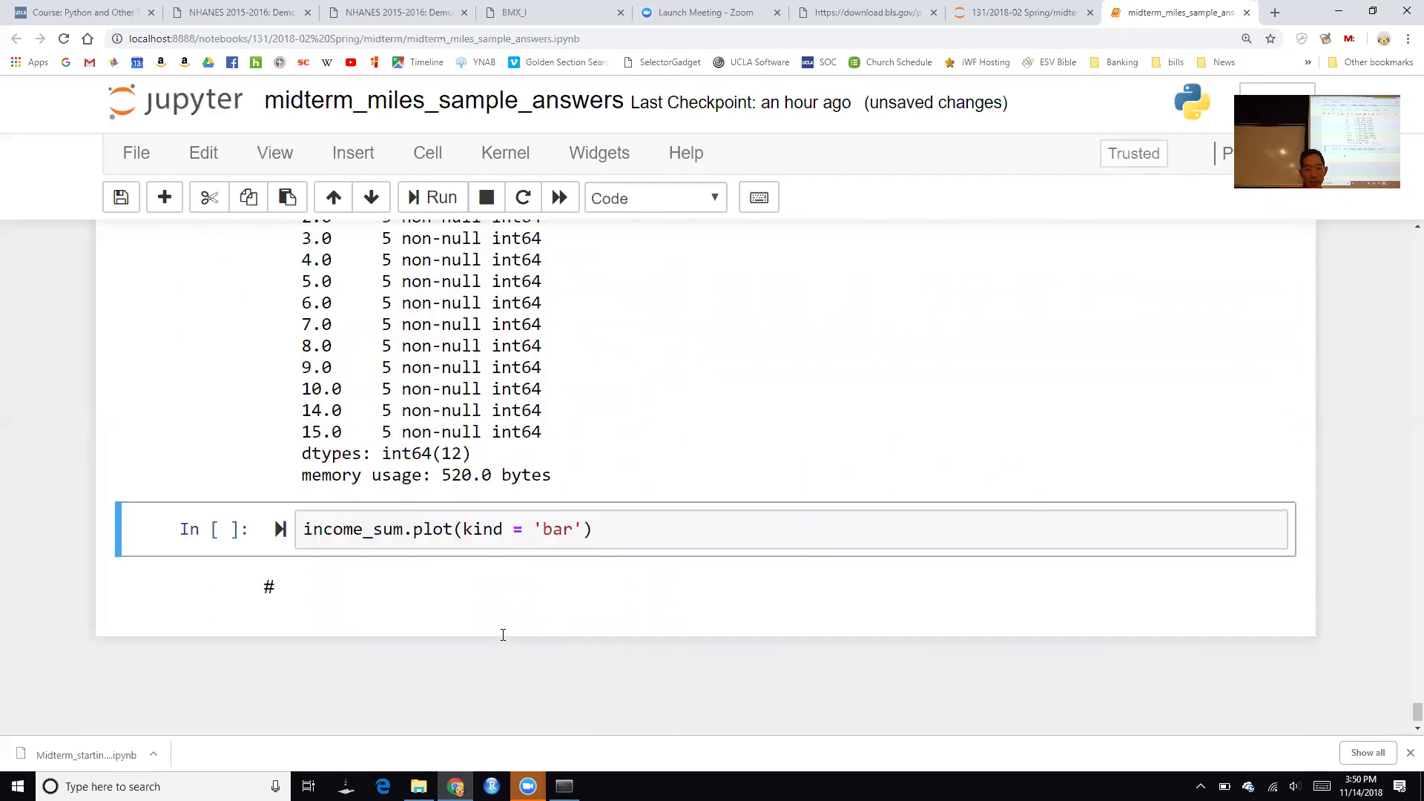
click(624, 529)
key(shift+Return)
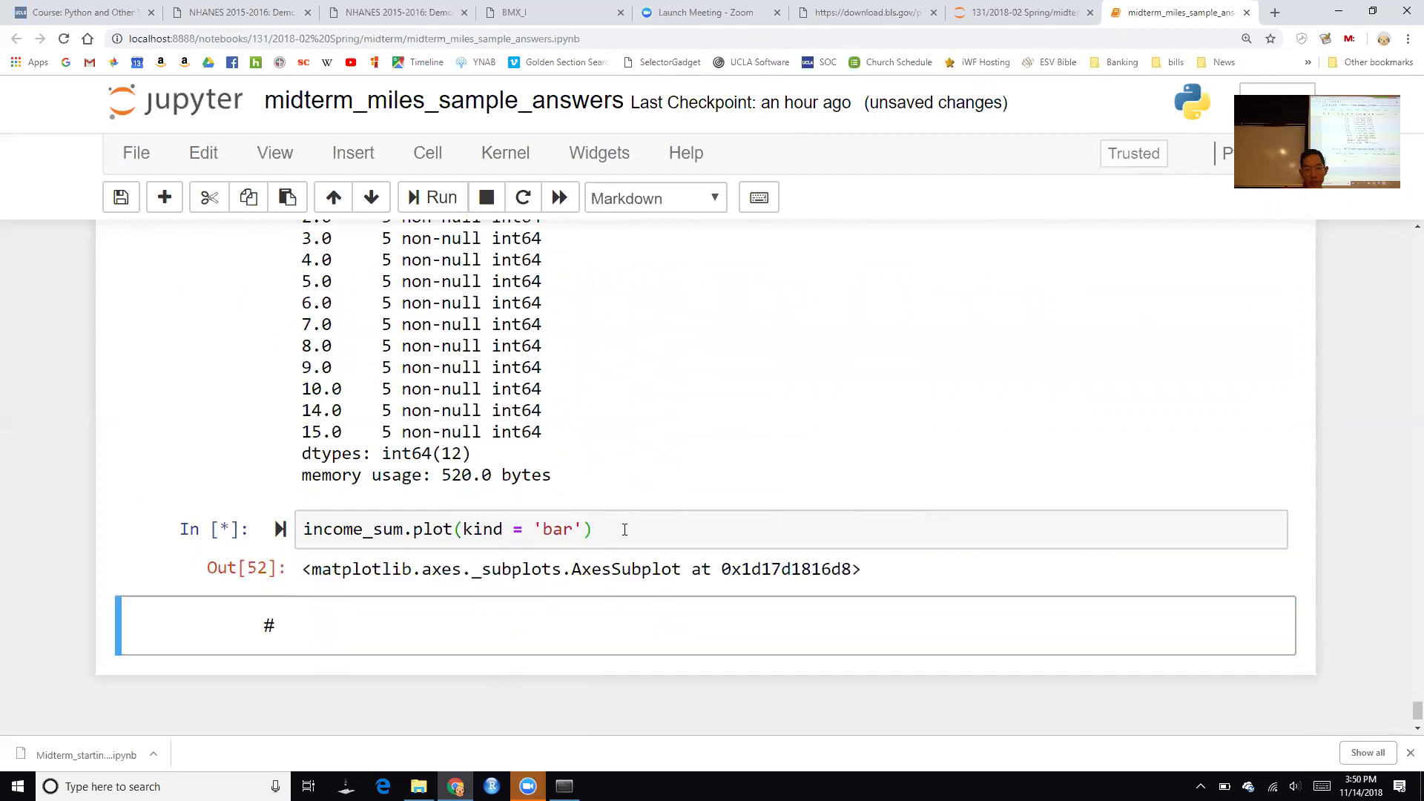
scroll(1039, 552, down, 3)
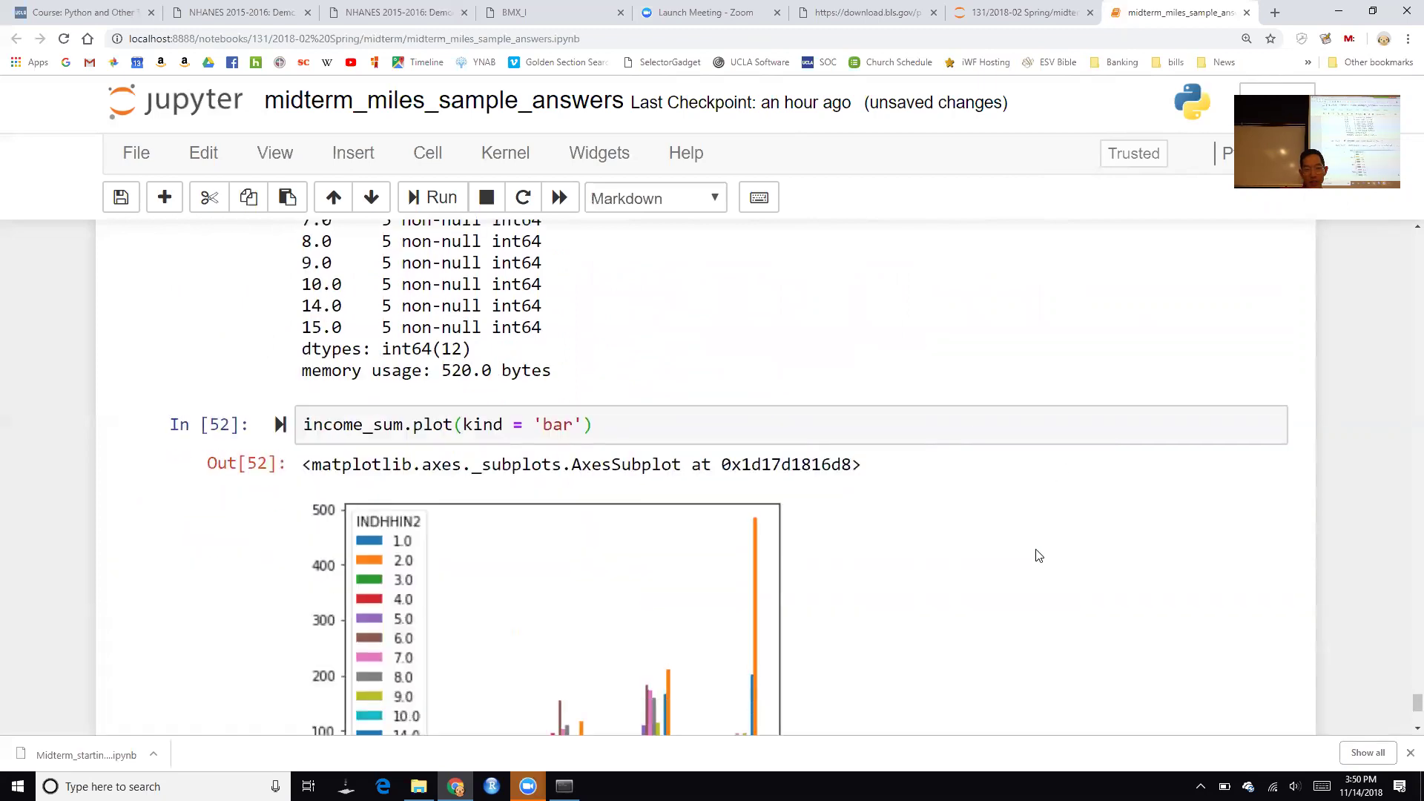
scroll(1039, 556, up, 1)
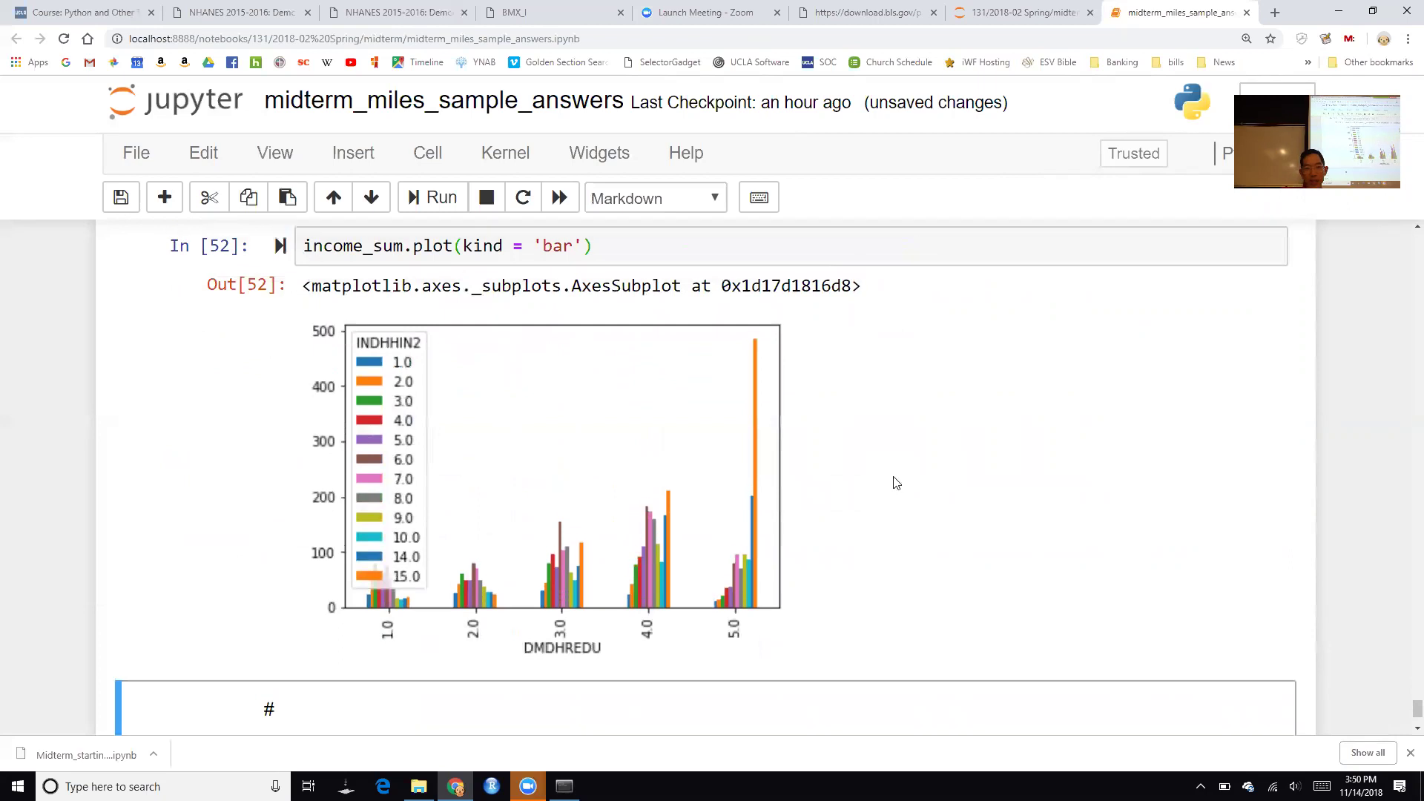
Copy the income_sum.plot(kind = 'bar') code over the contents of the text cell at the end of the notebook
click(629, 248)
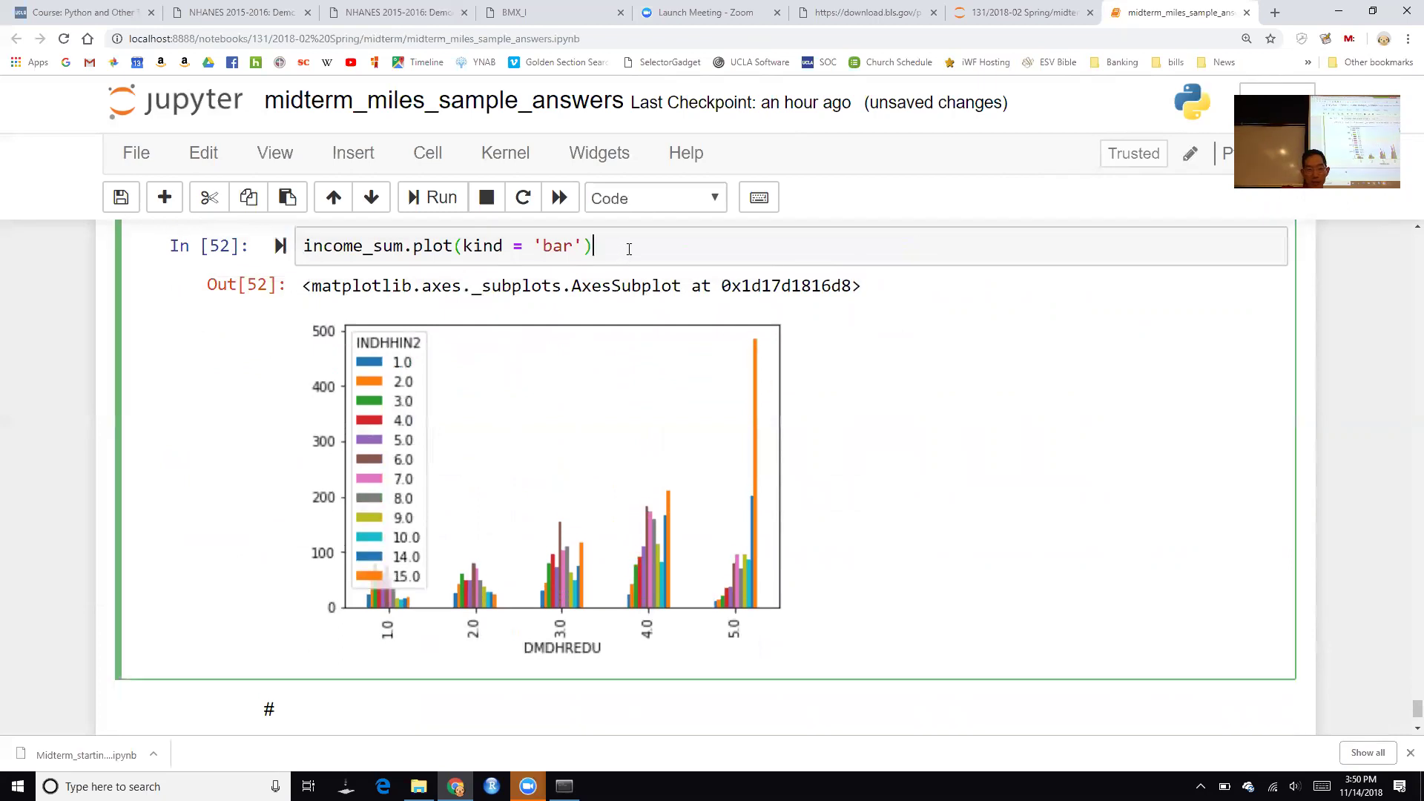
key(ctrl+a)
key(ctrl+c)
click(405, 708)
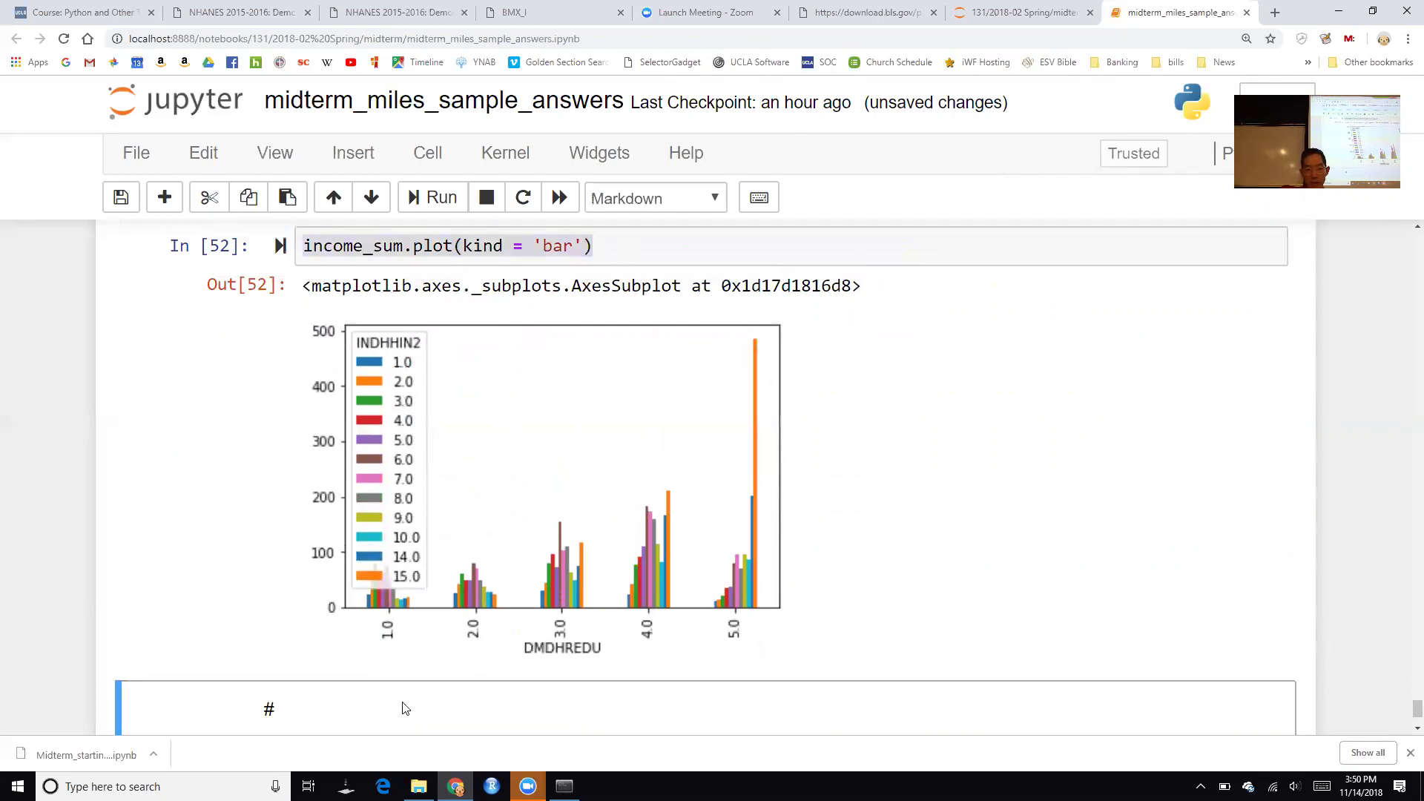
click(405, 709)
key(BackSpace)
key(ctrl+v)
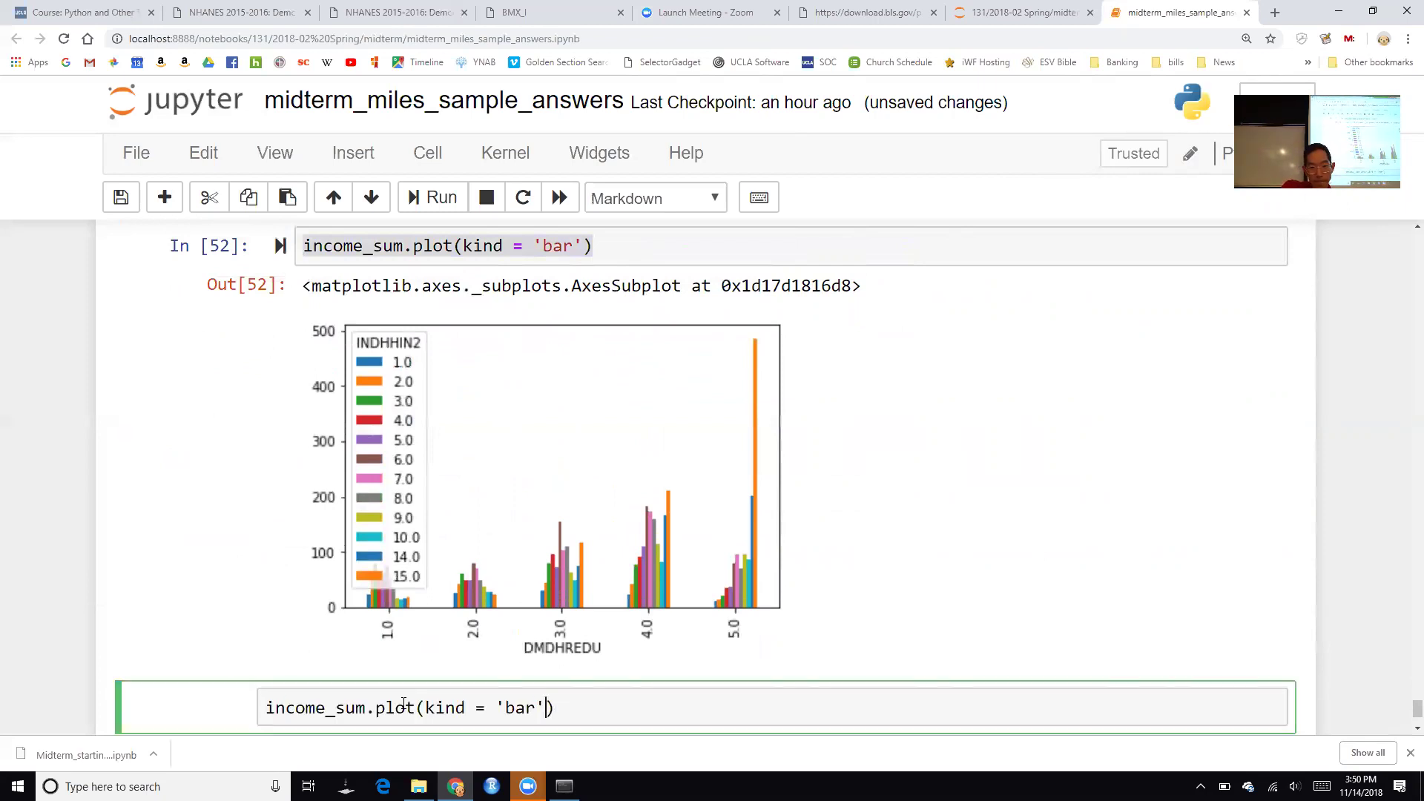
Remove the kind = 'bar' argument from the pasted code, leaving income_sum.plot(), and run the cell
key(shift+Left)
key(shift+Left)
key(shift+Left)
key(shift+Left)
key(shift+Left)
key(shift+Left)
key(shift+Left)
key(shift+Left)
key(shift+Left)
key(shift+Left)
key(shift+Left)
key(shift+Left)
key(BackSpace)
key(shift+Return)
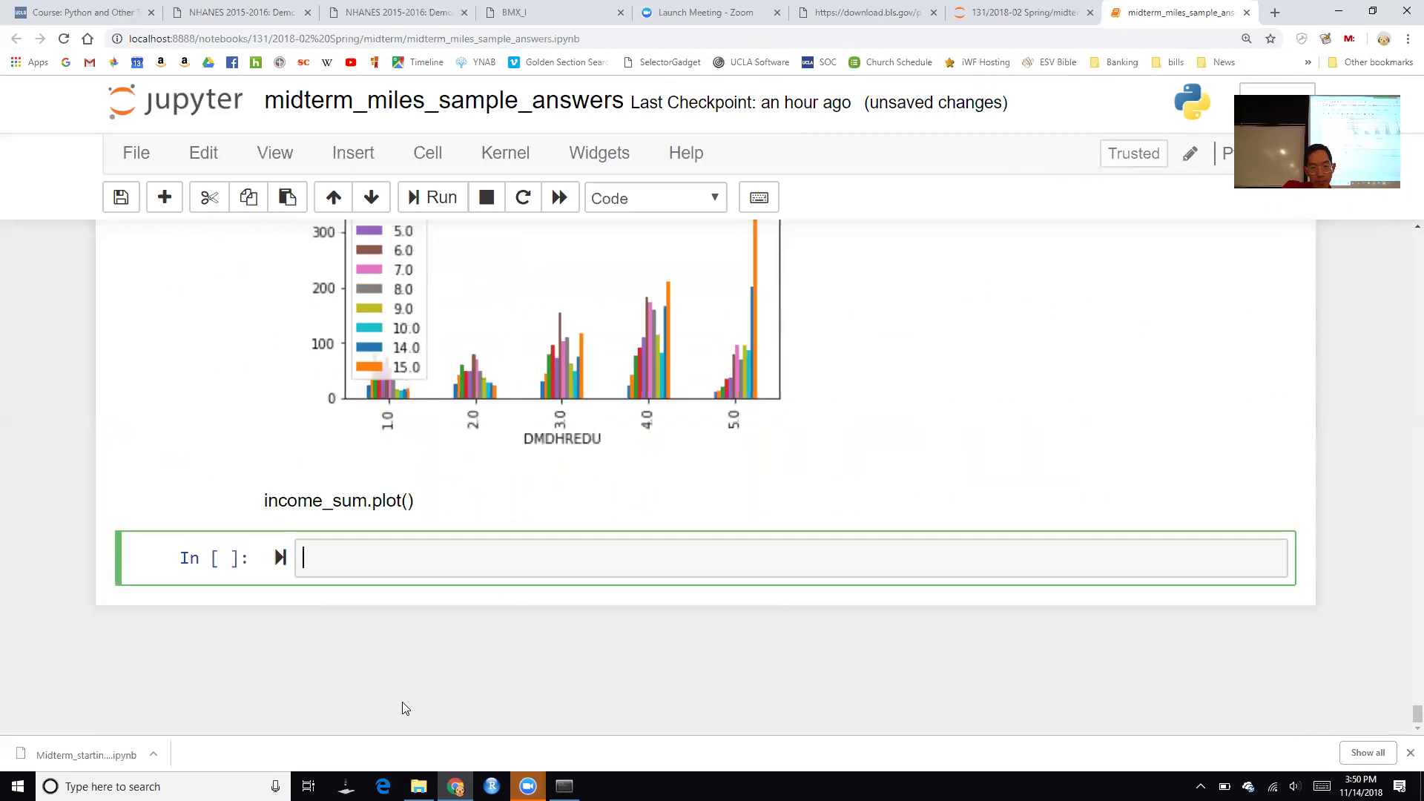
Convert the income_sum.plot() text cell to a code cell, and run it to draw a line plot
click(390, 496)
key(y)
key(shift+Return)
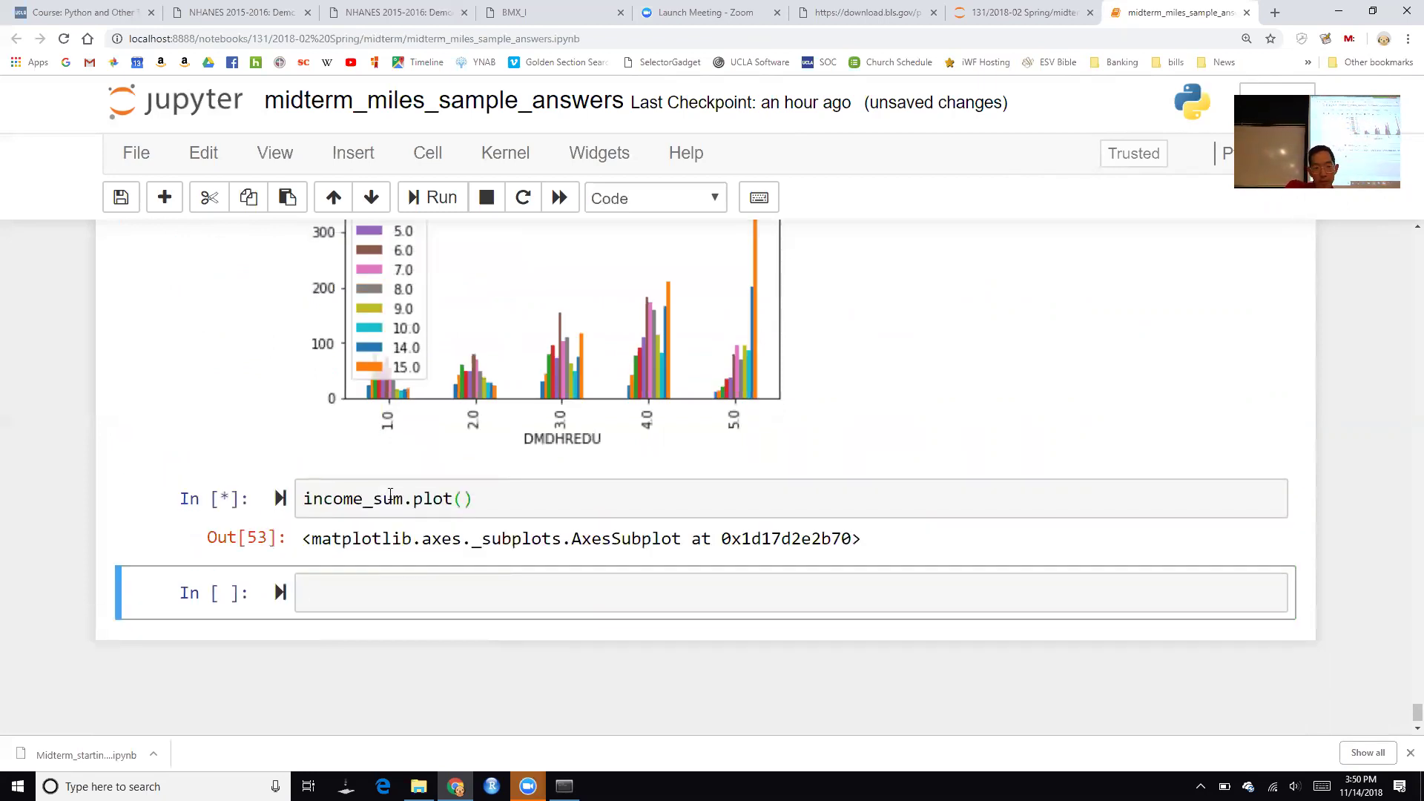
scroll(744, 547, down, 3)
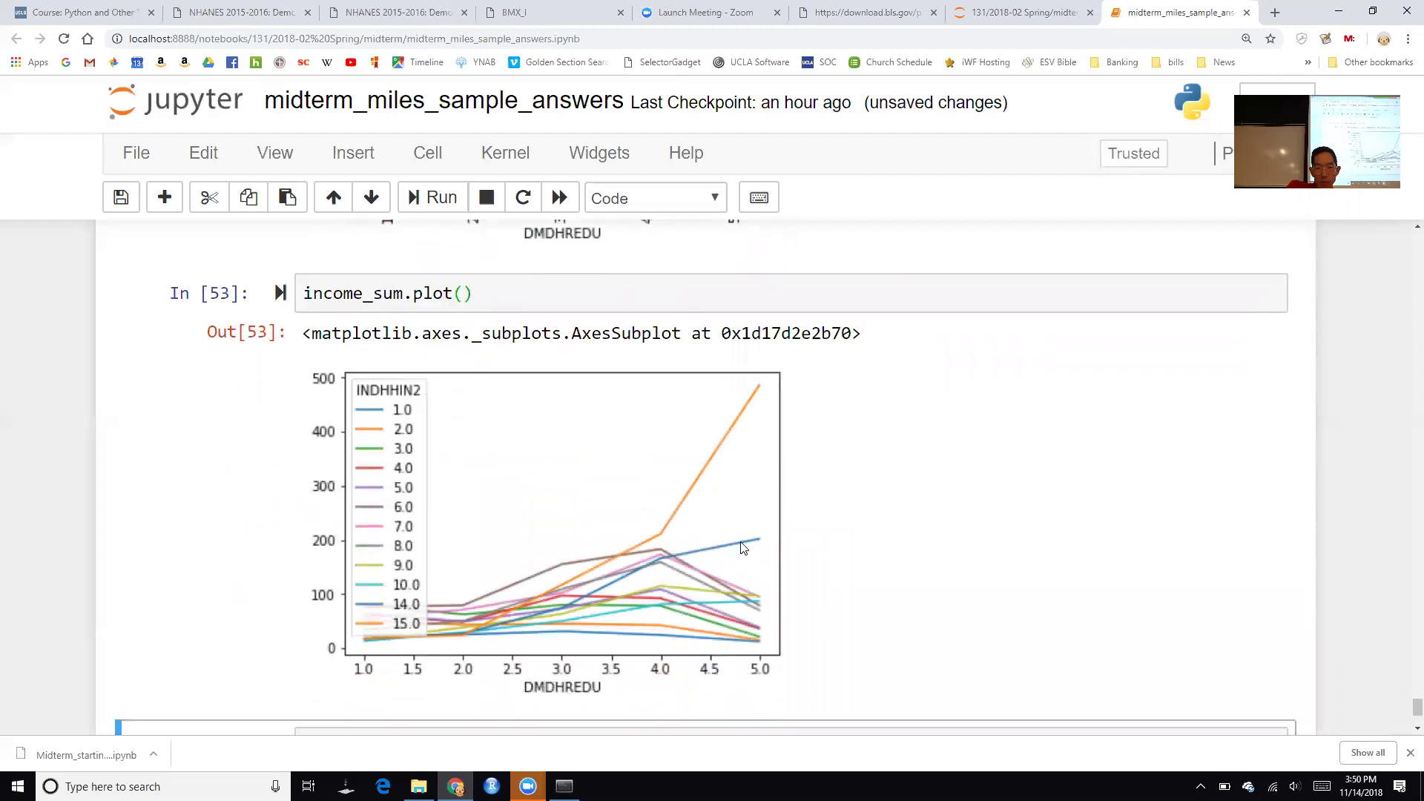
Try to plot the transposed table by changing the code to income_sum.t.plot() and running the cell
scroll(831, 619, up, 2)
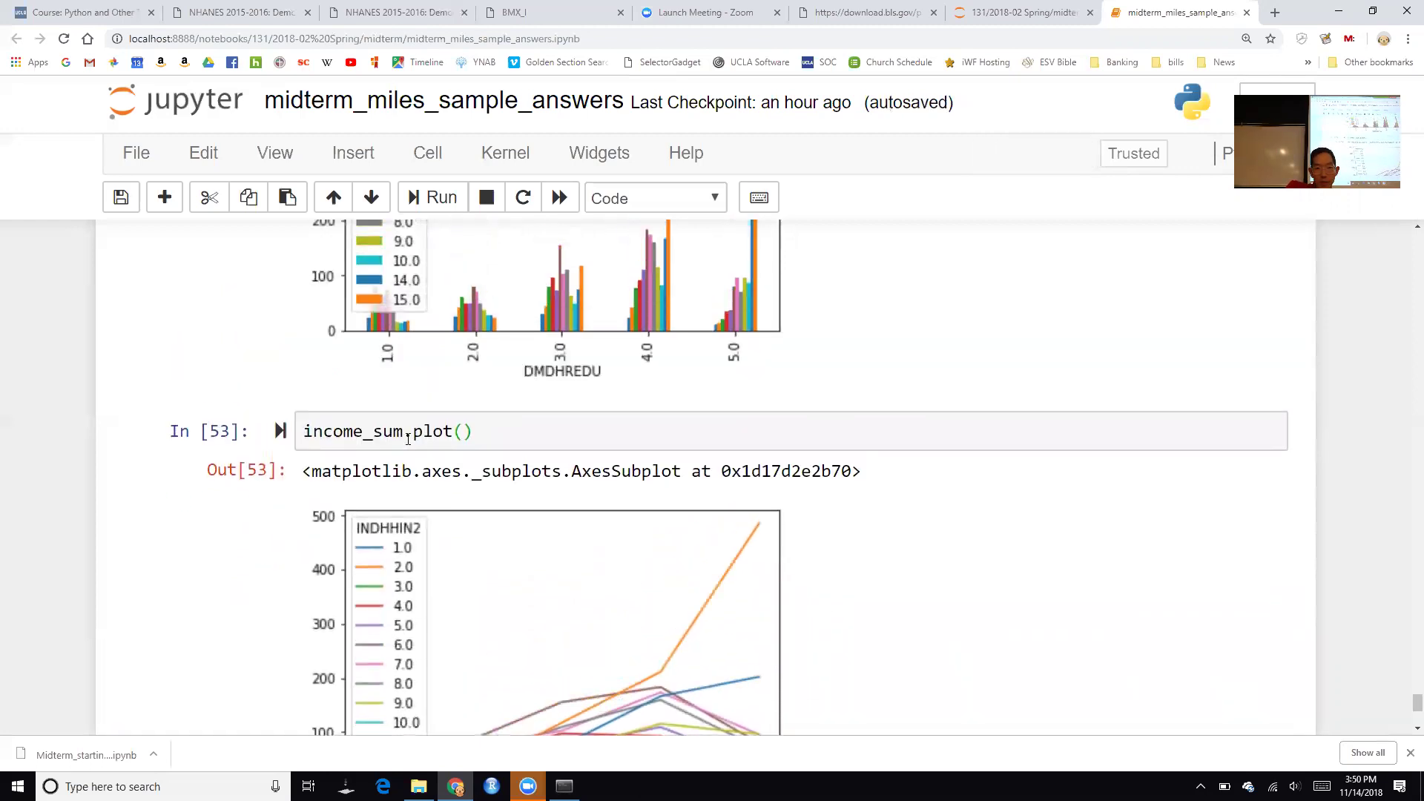
click(406, 436)
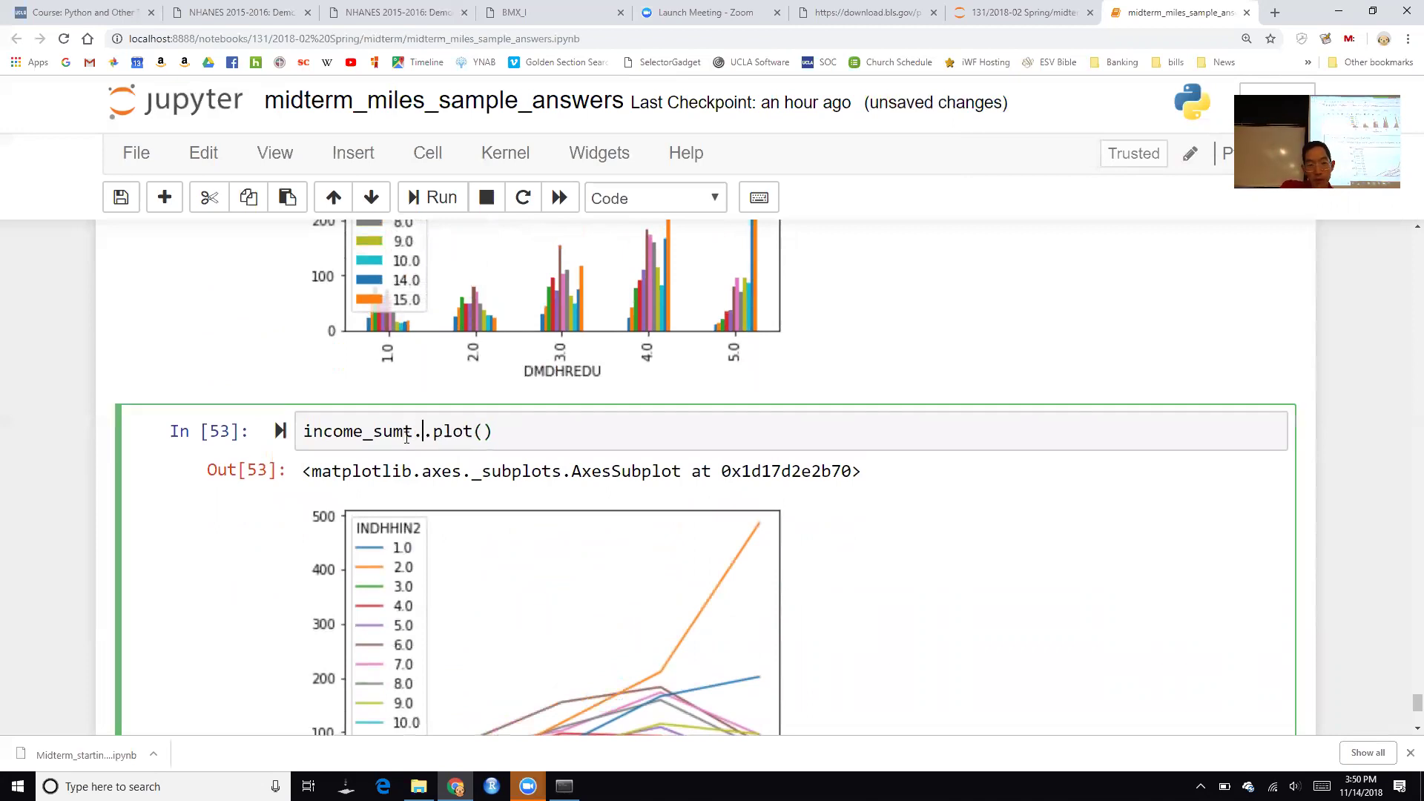
text(.T)
key(shift+Return)
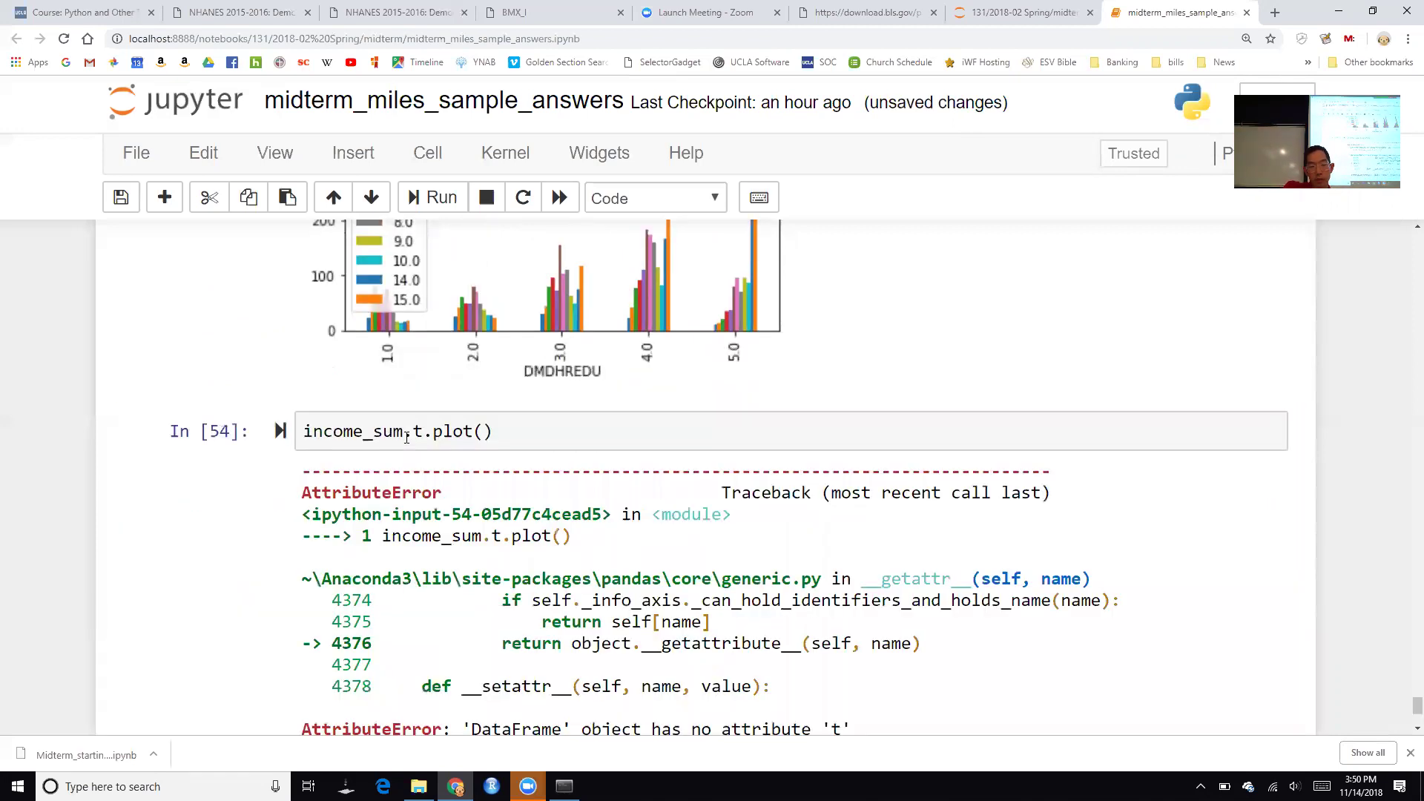
Remove the plot call and try transposing the underlying values by running income_sum.values.t in the same cell
scroll(550, 453, up, 2)
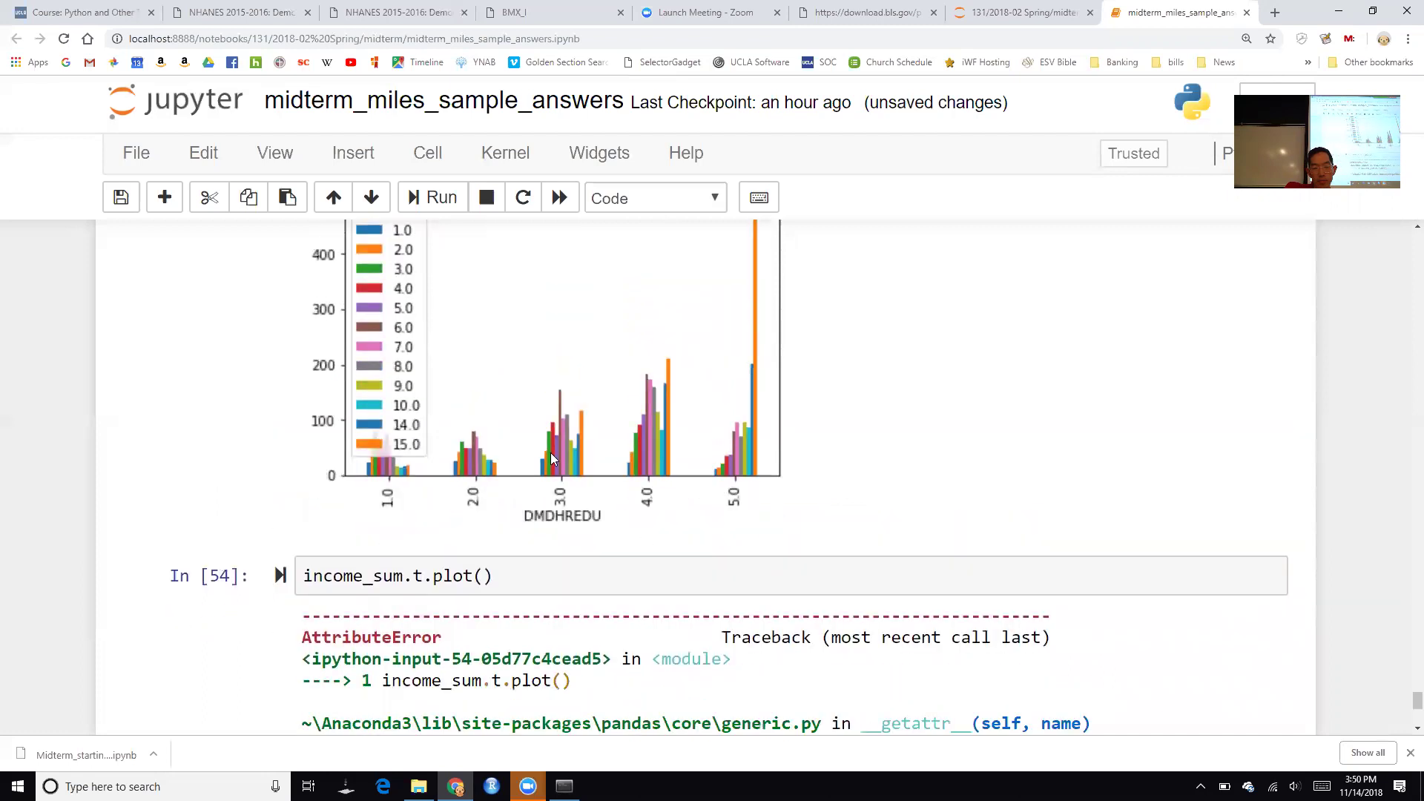
scroll(550, 452, down, 4)
scroll(552, 452, up, 2)
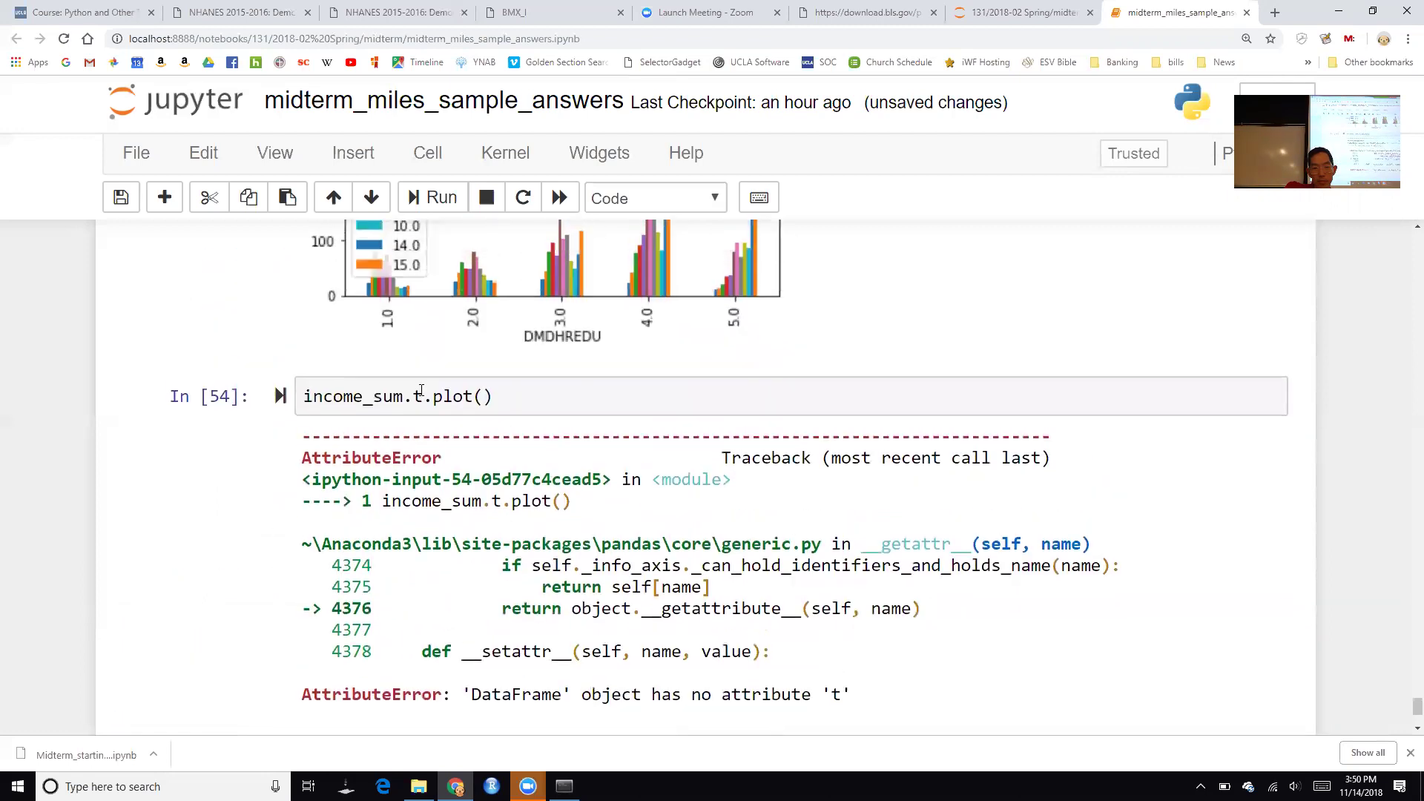
click(422, 396)
key(ctrl+shift+Right)
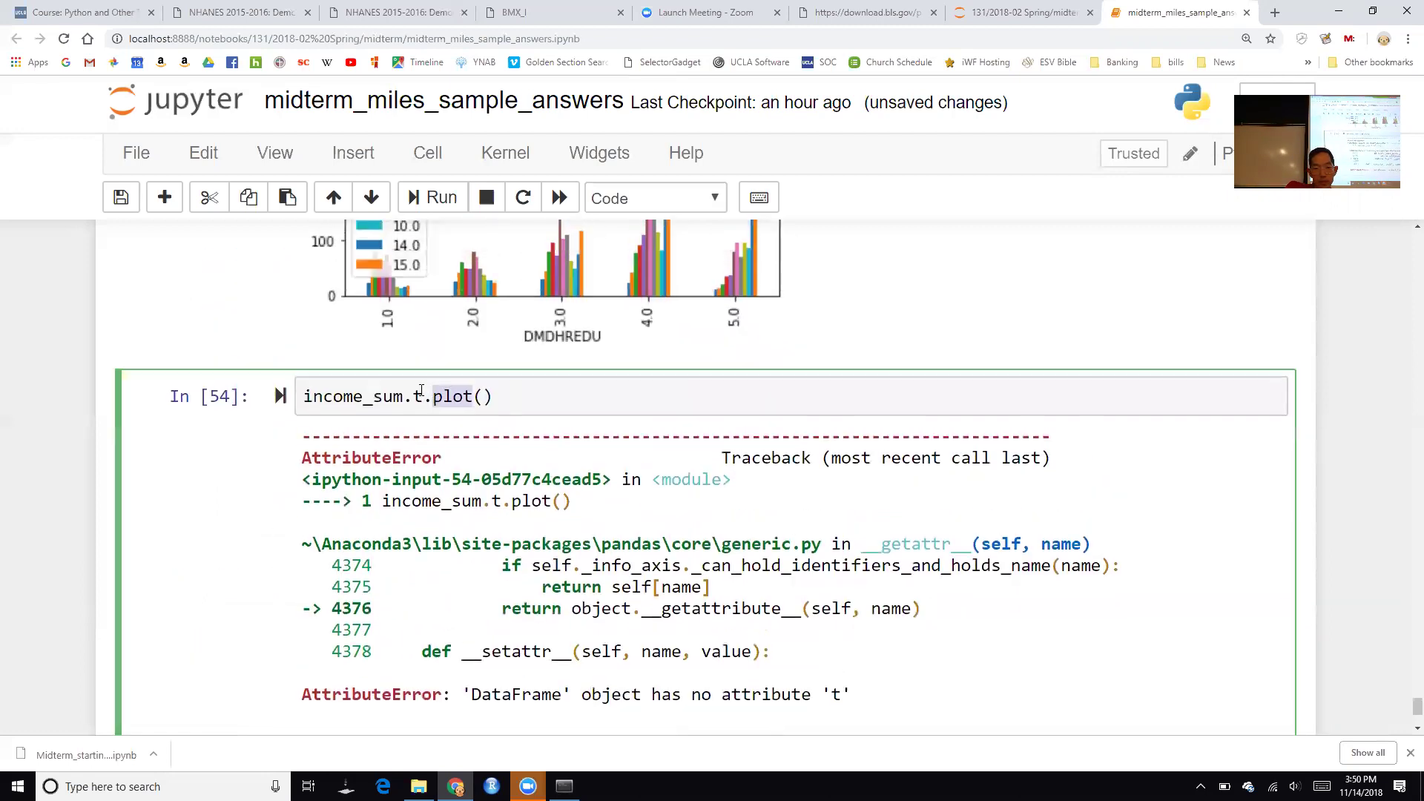
key(ctrl+shift+Right)
key(BackSpace)
key(BackSpace)
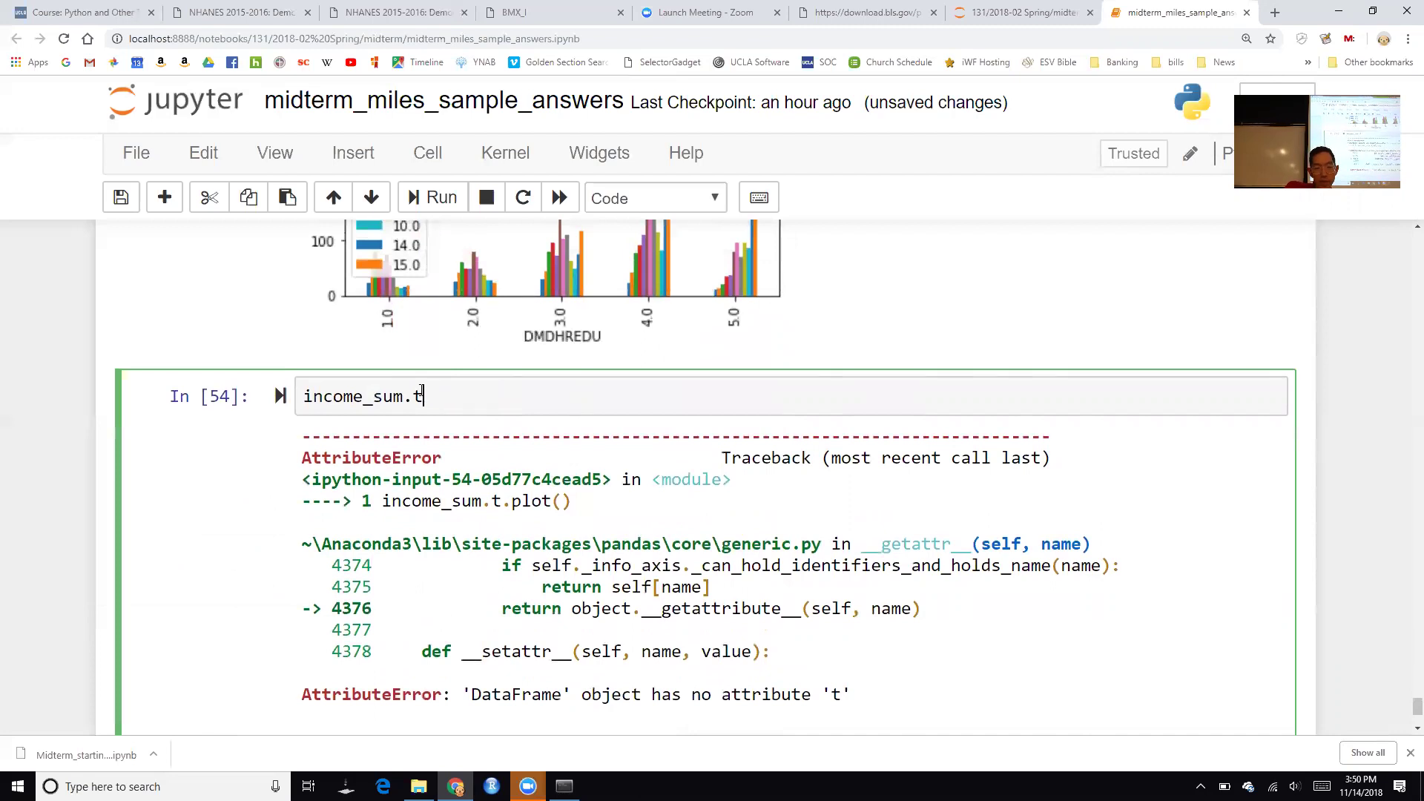
text(values.)
key(shift+Return)
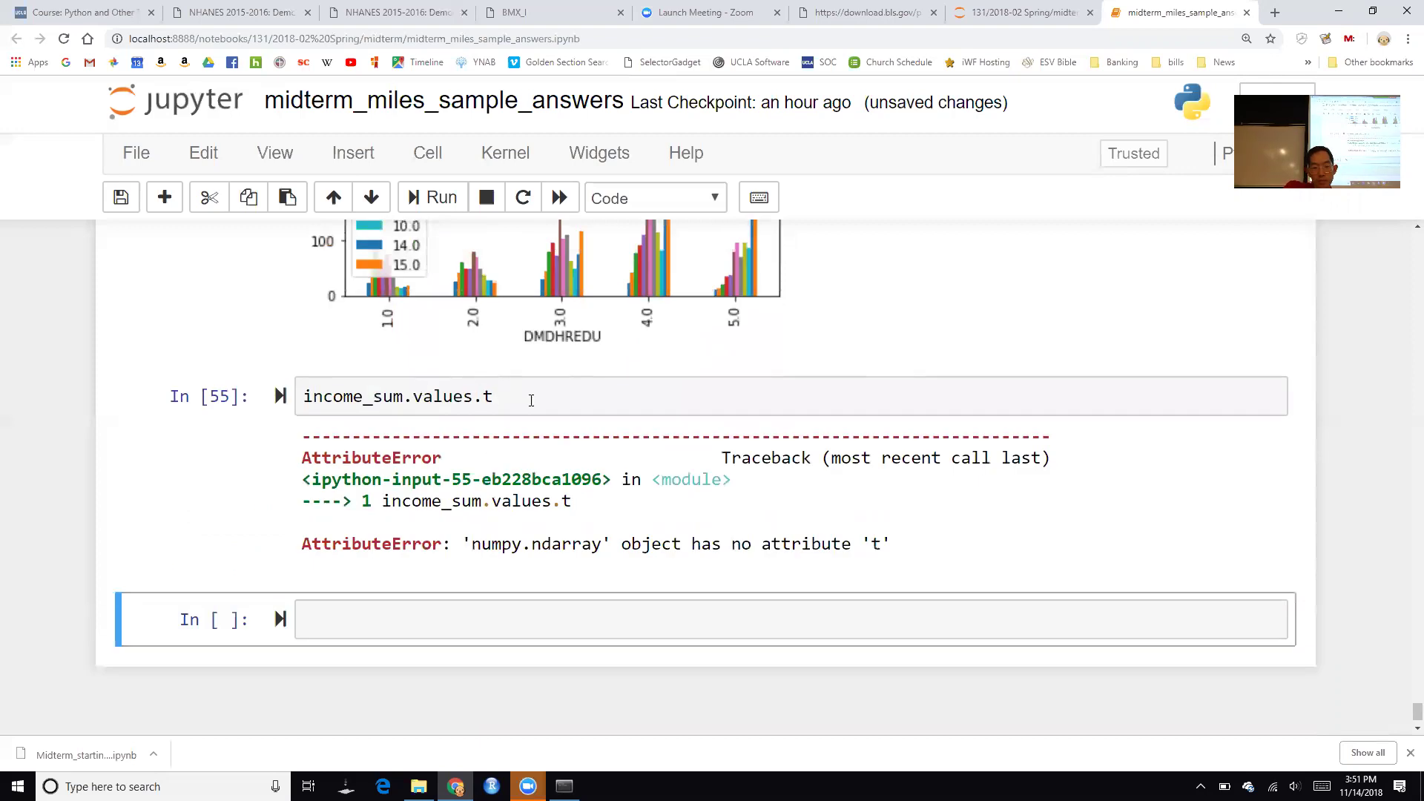
Delete the cell containing the failed income_sum.values.t attempt
click(532, 401)
key(Escape)
key(d)
key(d)
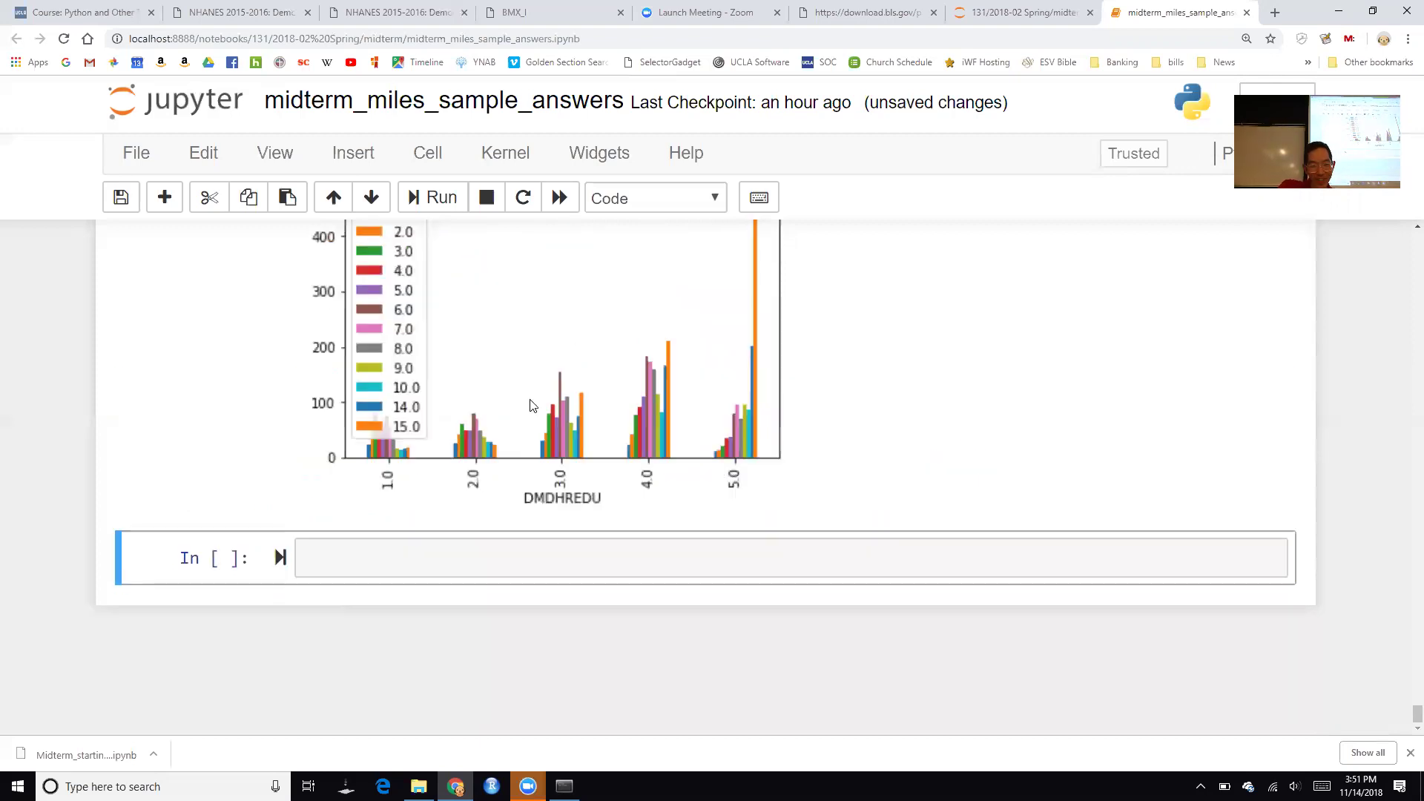
scroll(564, 546, up, 1)
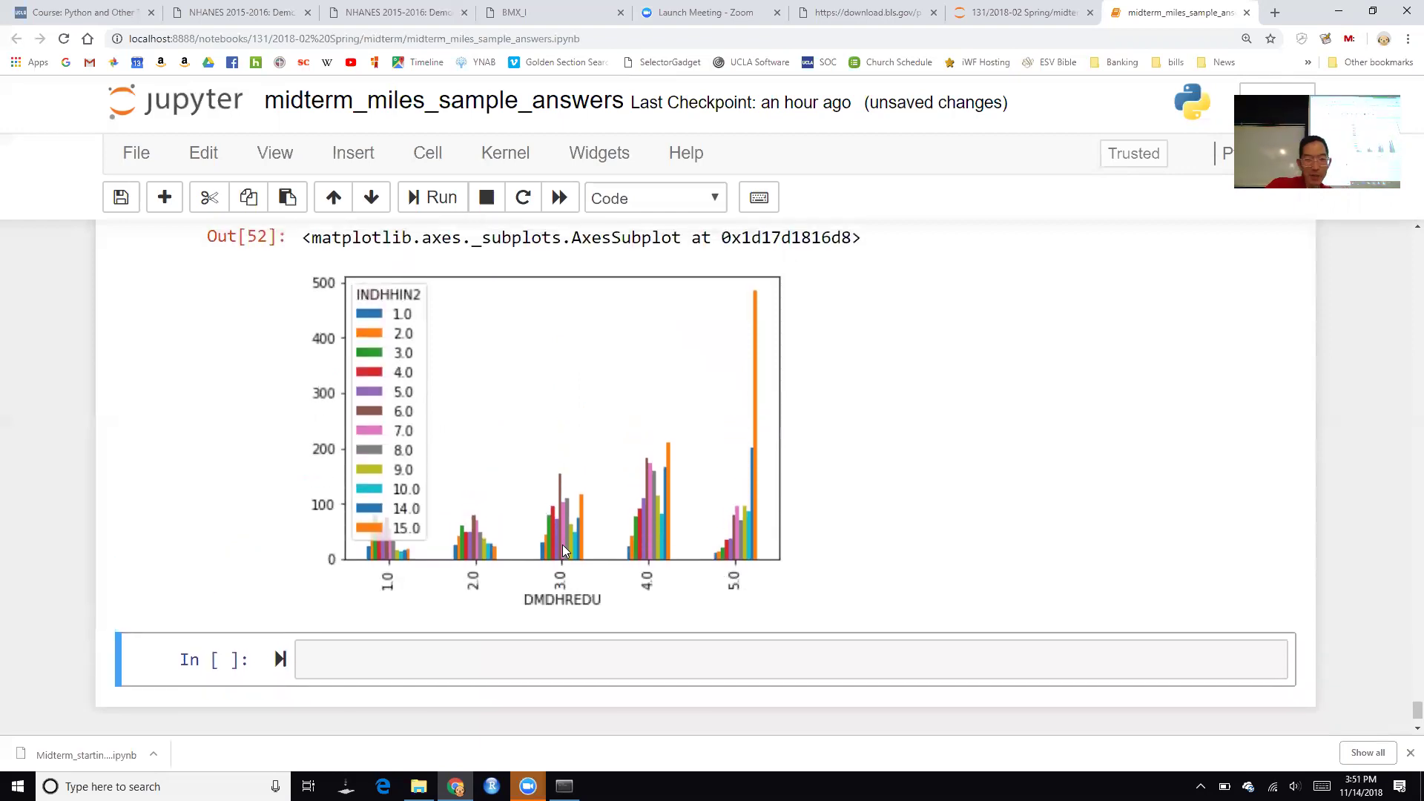
Copy the income_sum.plot(kind = 'bar') code into the empty cell at the end of the notebook
click(405, 671)
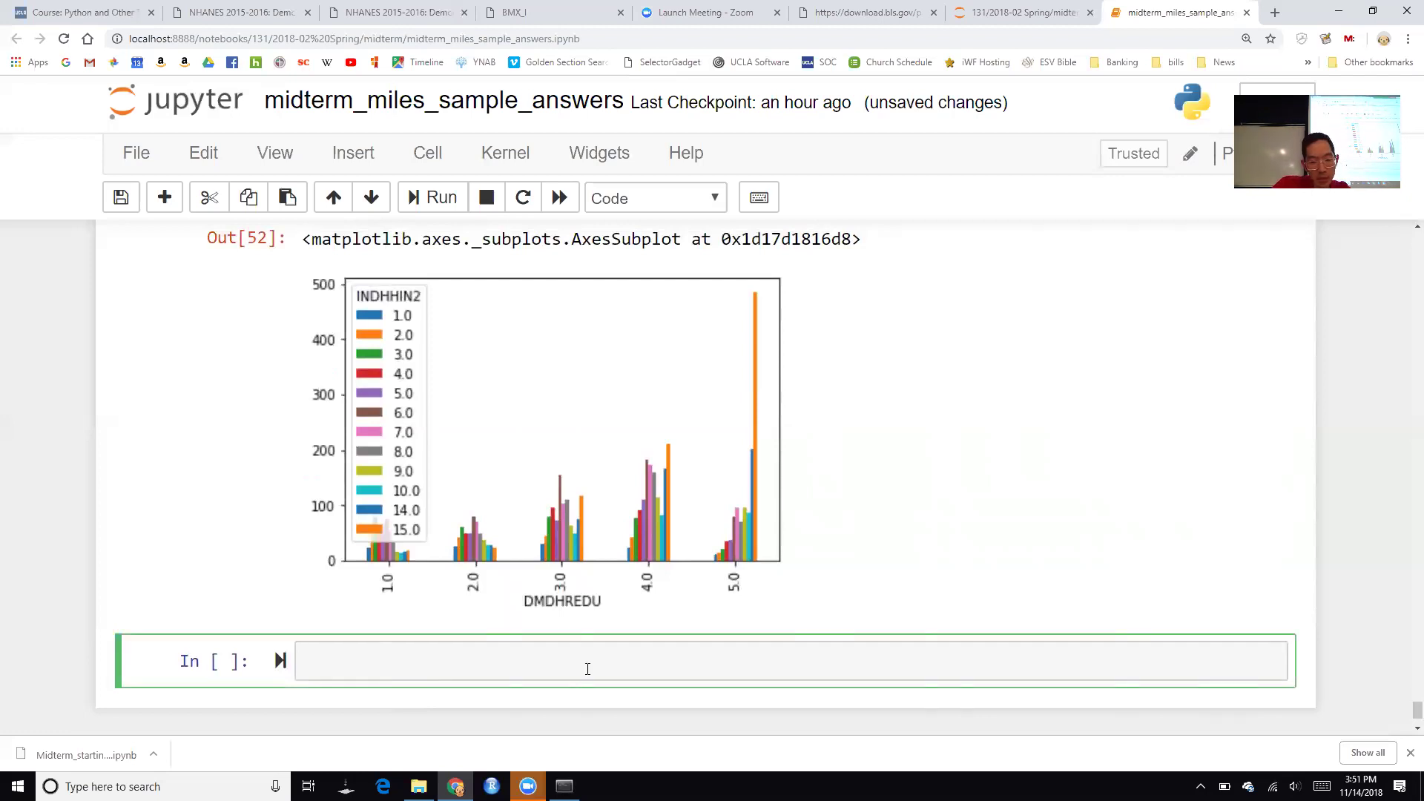
scroll(437, 545, up, 2)
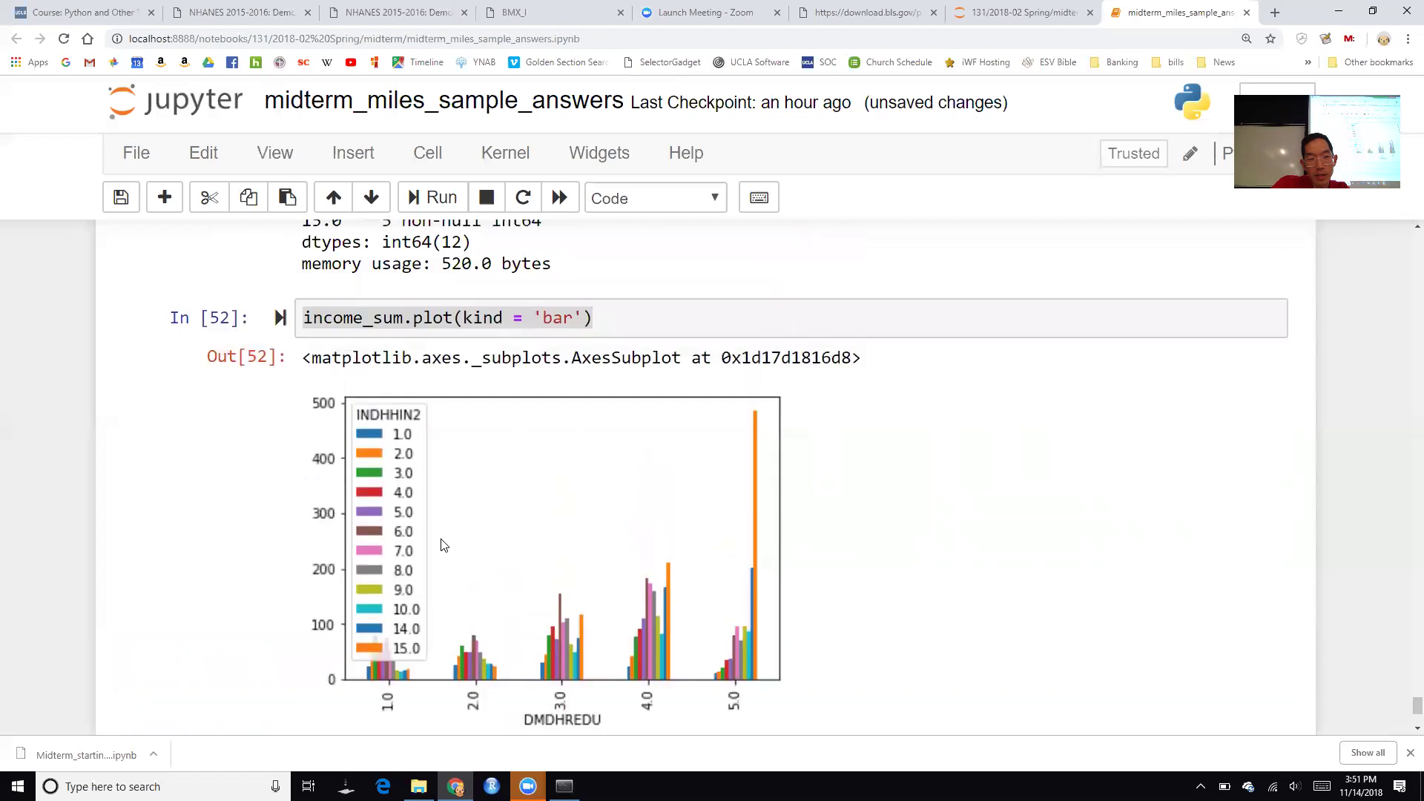
click(641, 326)
triple_click(639, 326)
key(ctrl+c)
scroll(640, 327, down, 3)
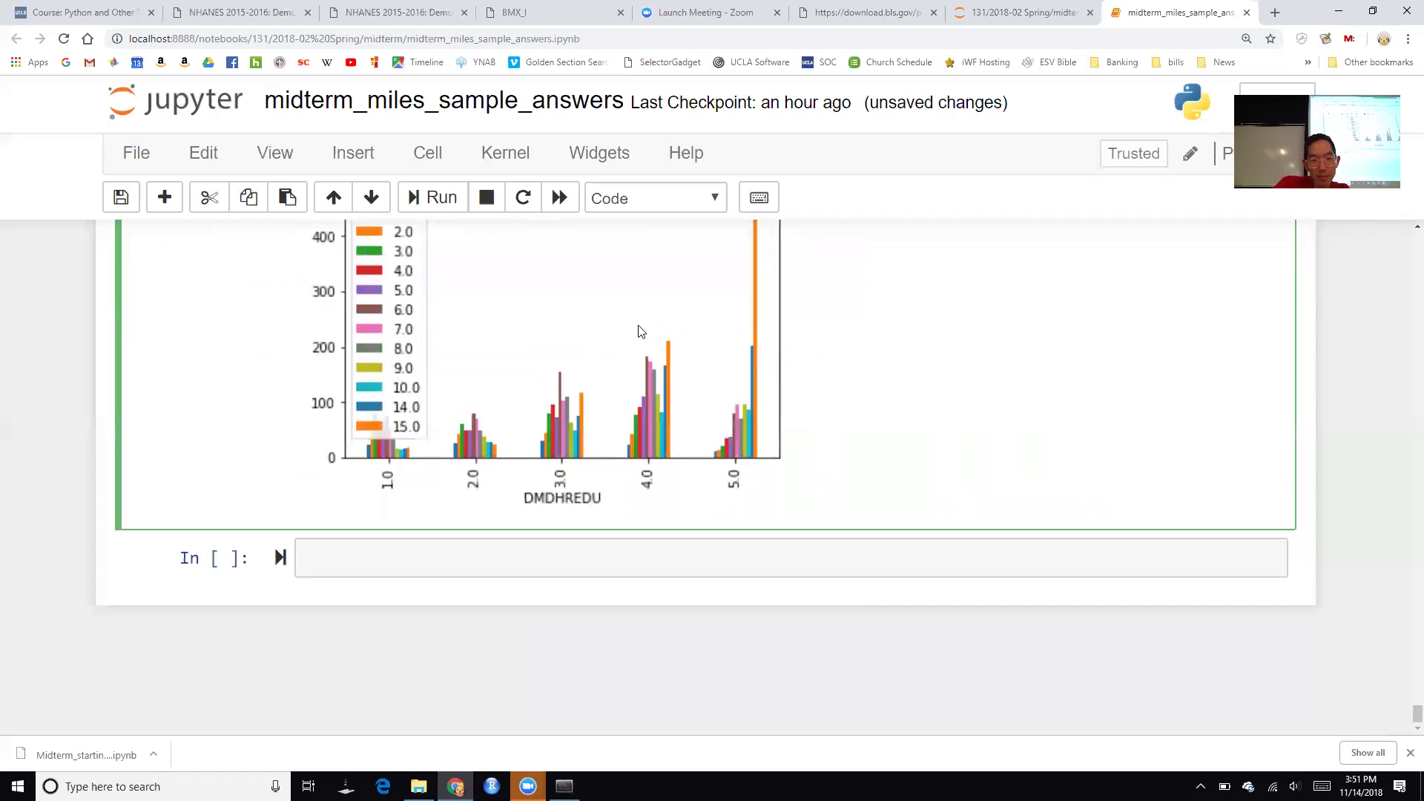
click(408, 571)
key(ctrl+v)
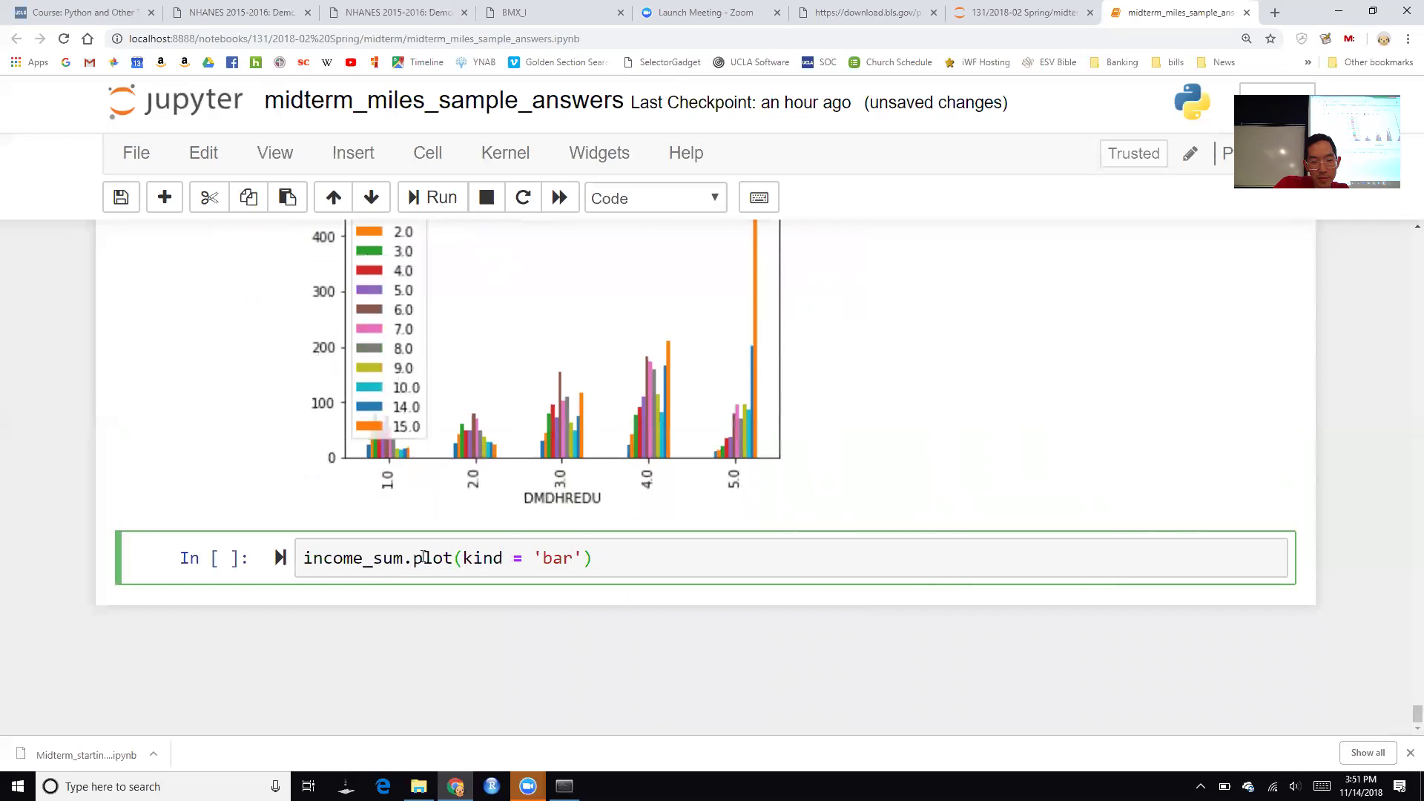
Change the pasted code to income_sum.T.plot(), dropping the kind = 'bar' argument, and run the cell to plot the transposed table
text(T.)
key(Right)
key(Right)
key(Right)
key(Right)
key(Right)
key(shift+Right)
key(shift+Right)
key(shift+Right)
key(shift+Right)
key(shift+Right)
key(shift+Right)
key(shift+Right)
key(shift+Right)
key(shift+Right)
key(shift+Right)
key(shift+Right)
key(shift+Right)
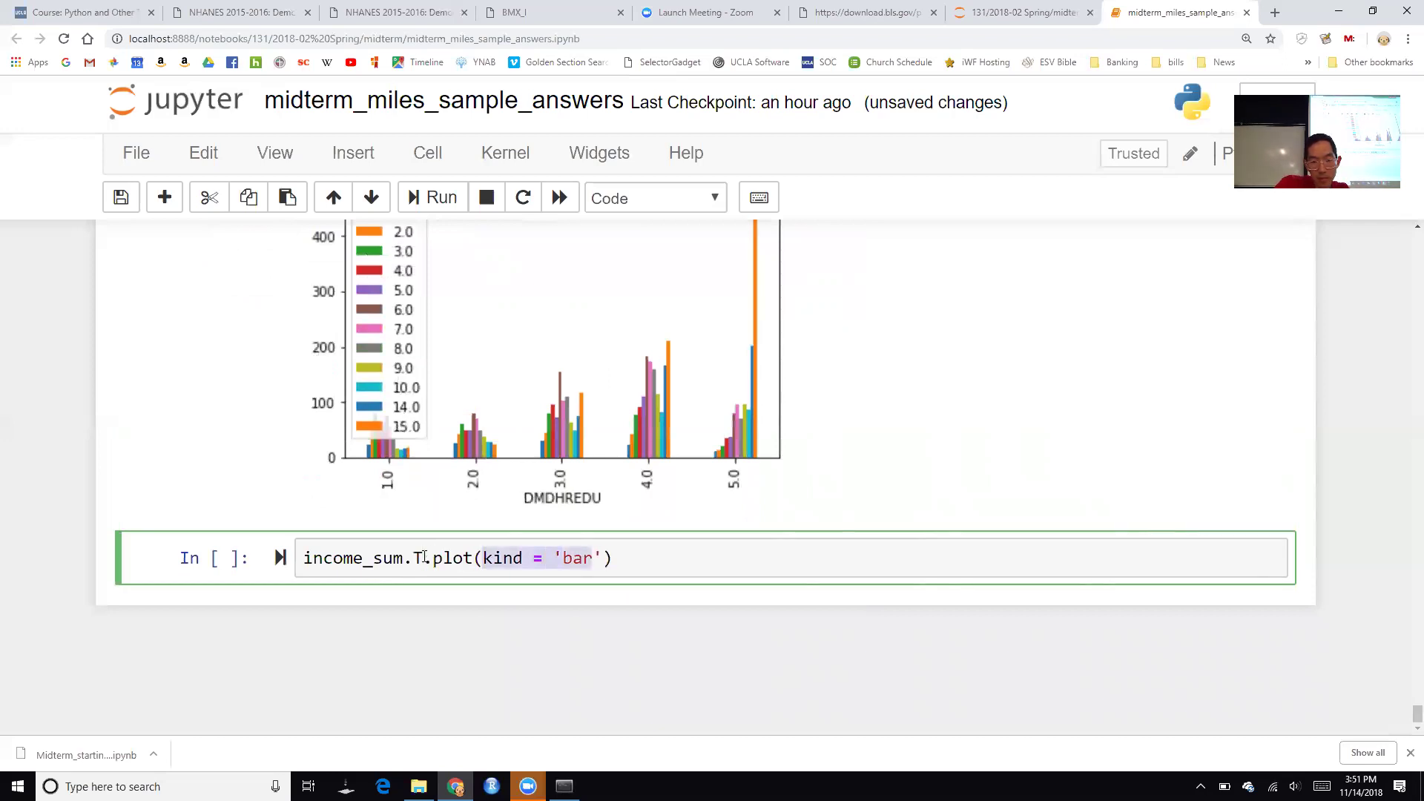
key(BackSpace)
key(shift+Return)
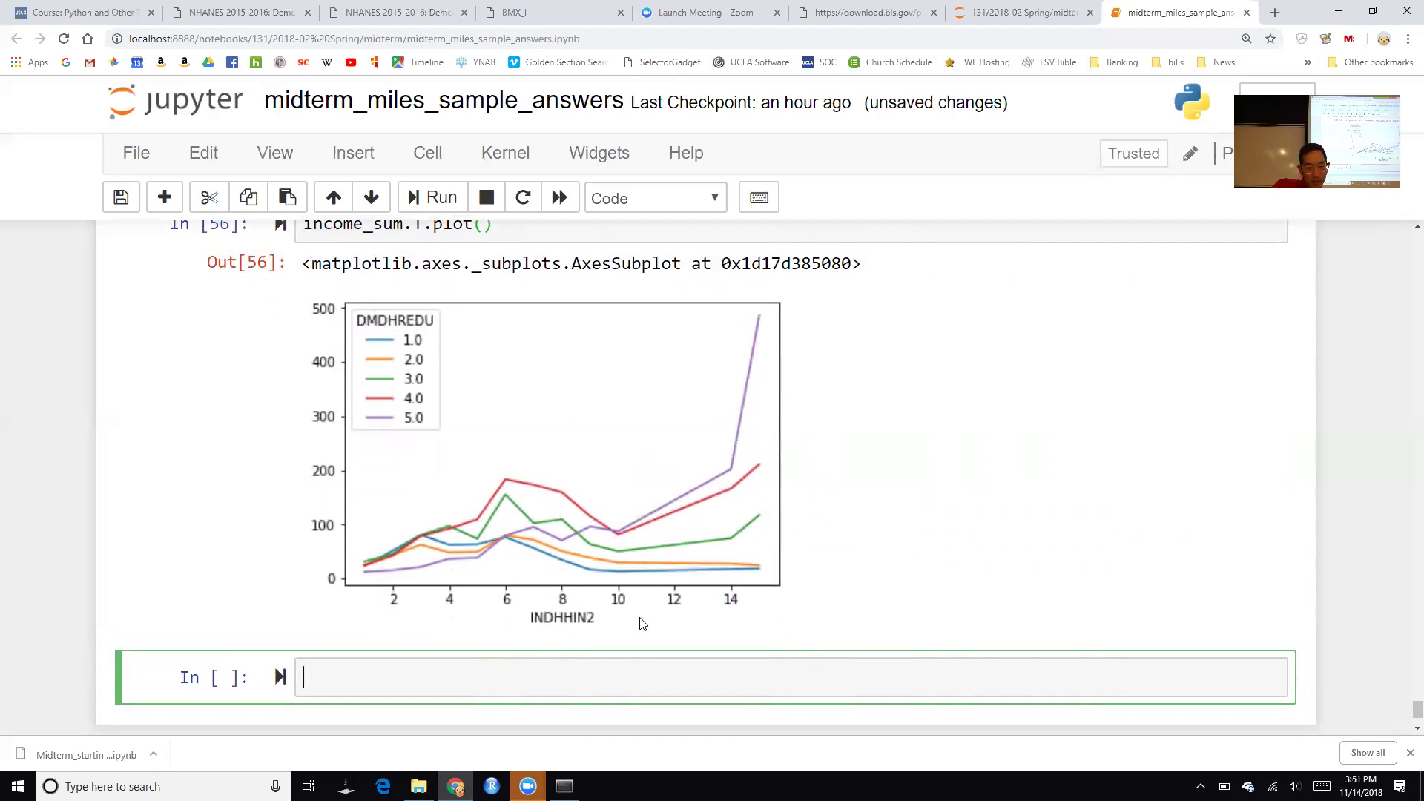
Examine the bar chart of income by education level against the income_sum table and its info() output
scroll(930, 428, up, 5)
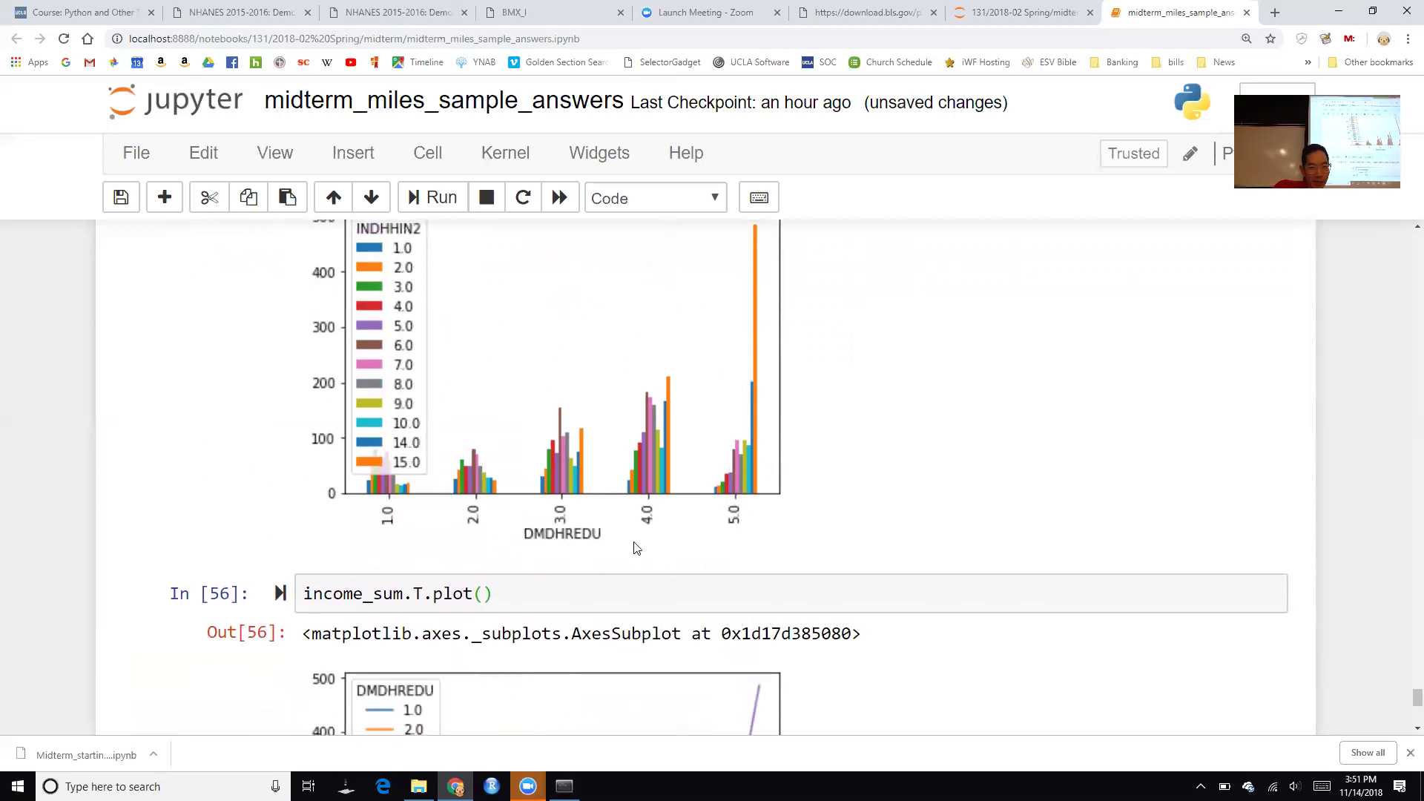
scroll(610, 551, up, 1)
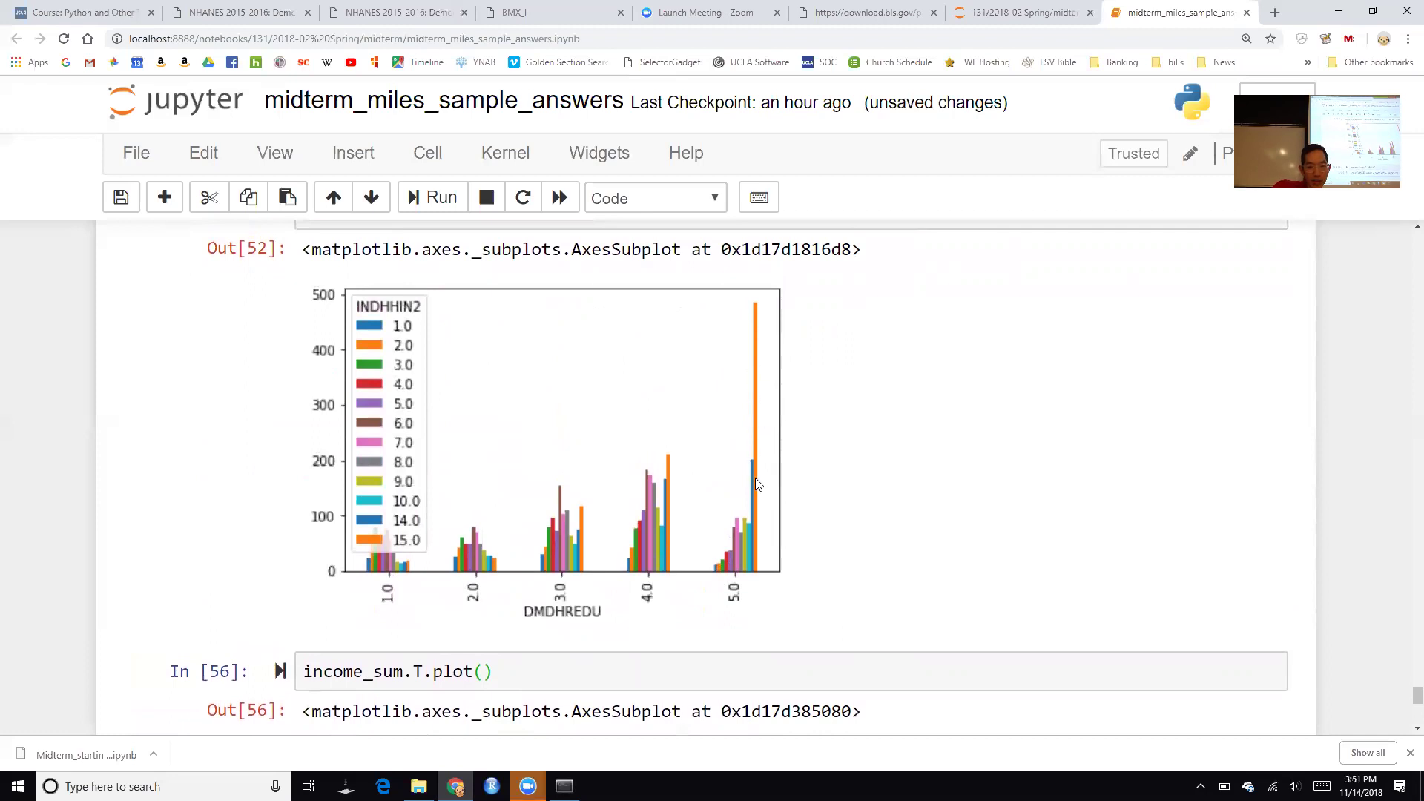
scroll(756, 476, down, 3)
scroll(755, 477, up, 2)
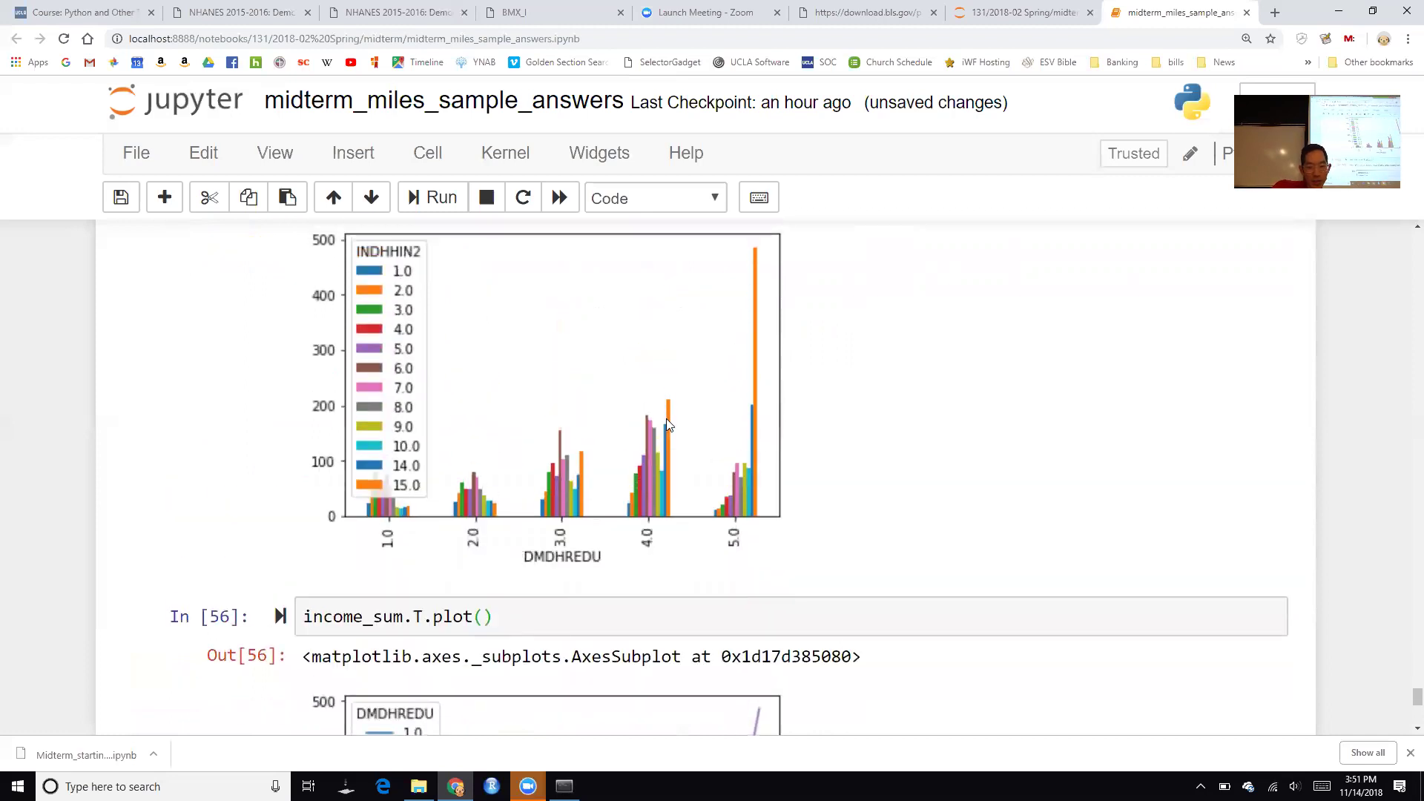
scroll(666, 419, up, 10)
scroll(670, 425, up, 5)
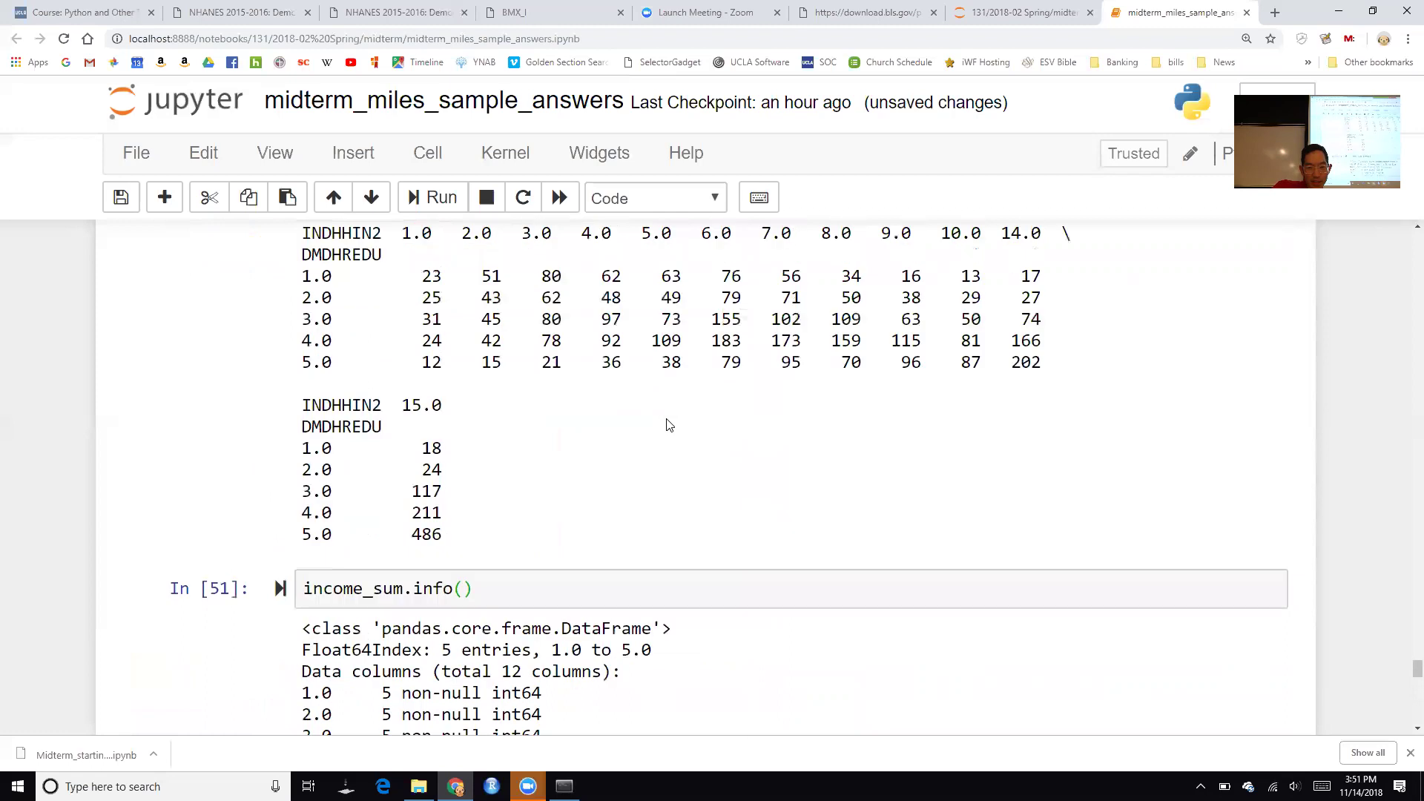
scroll(670, 424, down, 4)
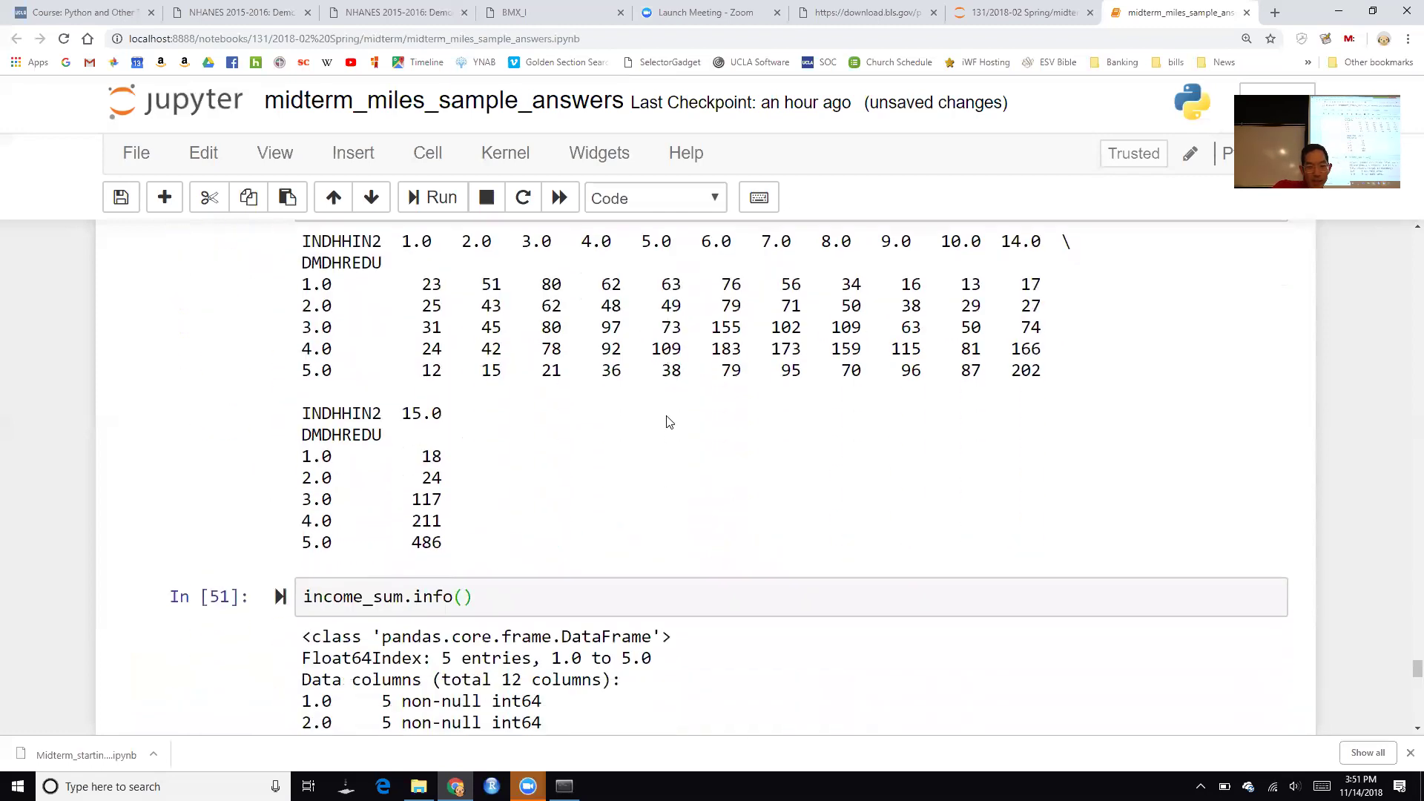
scroll(701, 560, down, 3)
scroll(701, 560, down, 6)
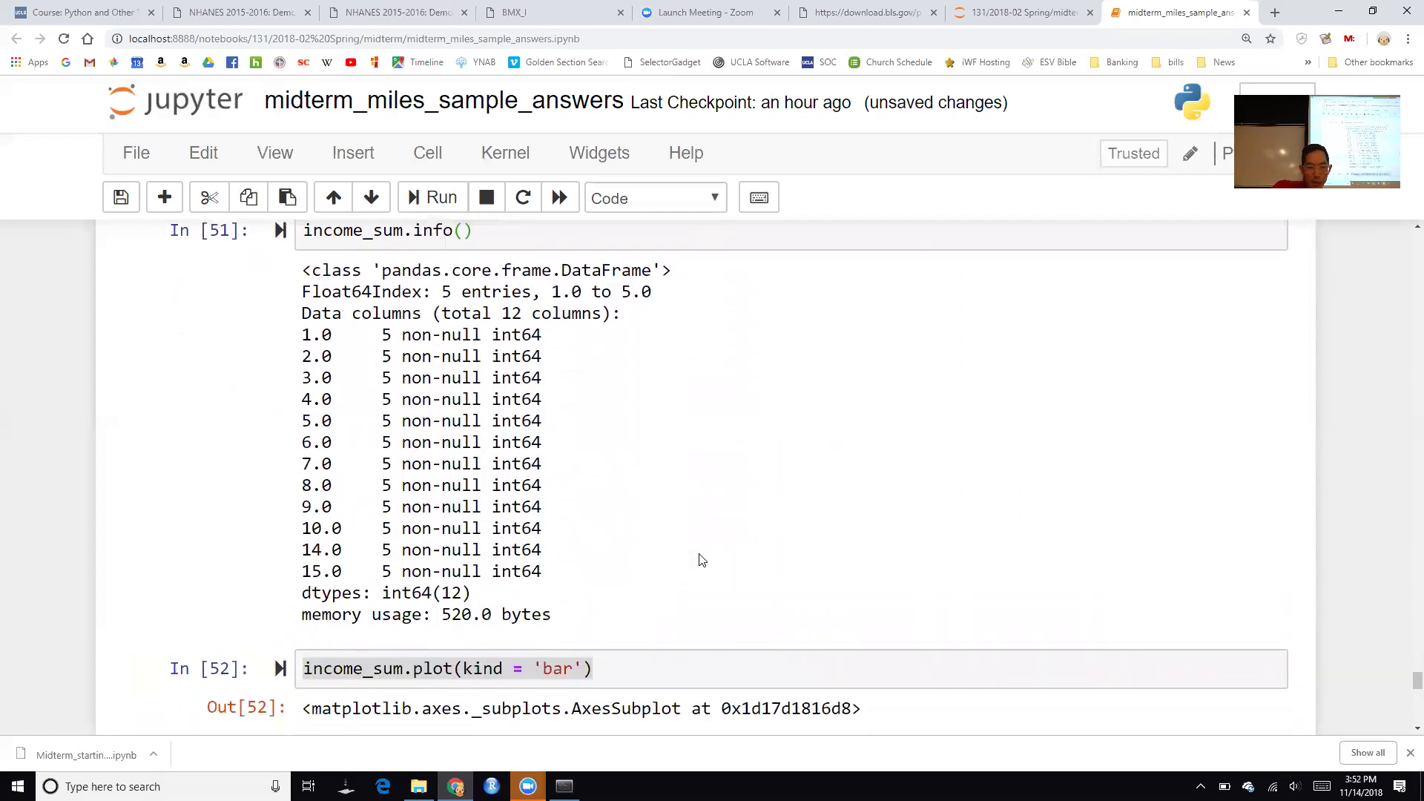
Compare the bar chart grouped by DMDHREDU with the transposed line plot over INDHHIN2
click(931, 573)
scroll(931, 574, down, 3)
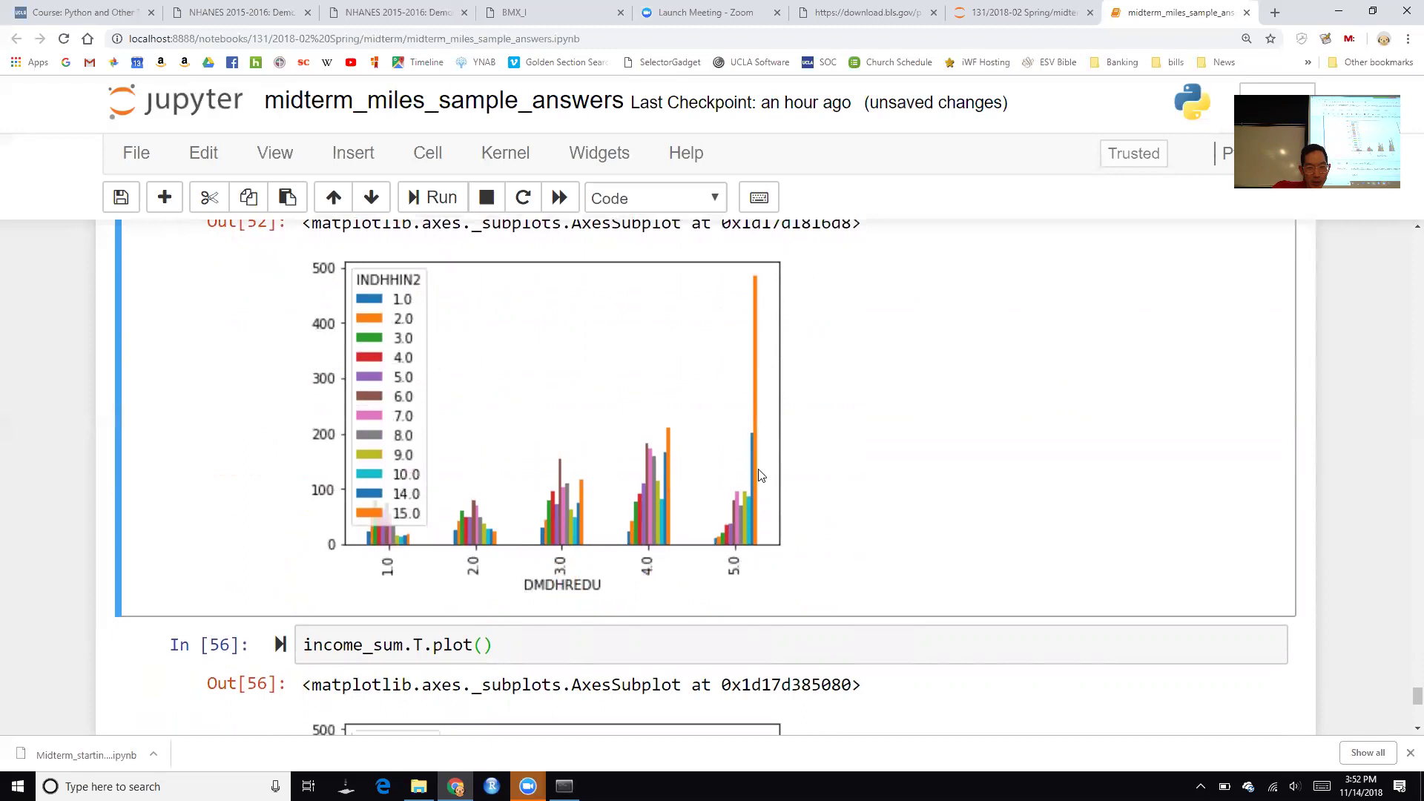
scroll(867, 578, down, 1)
scroll(867, 577, down, 6)
scroll(861, 564, up, 2)
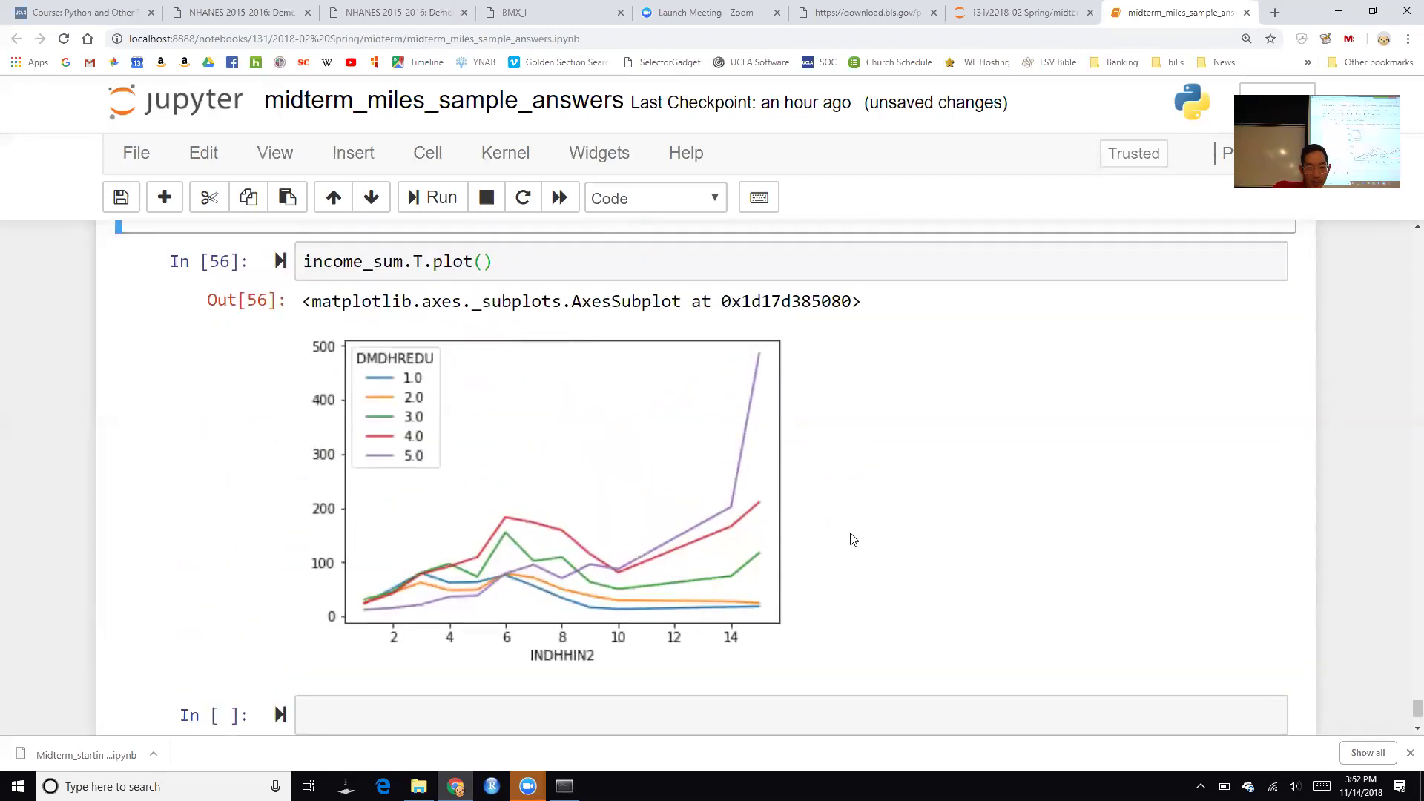
scroll(854, 539, up, 1)
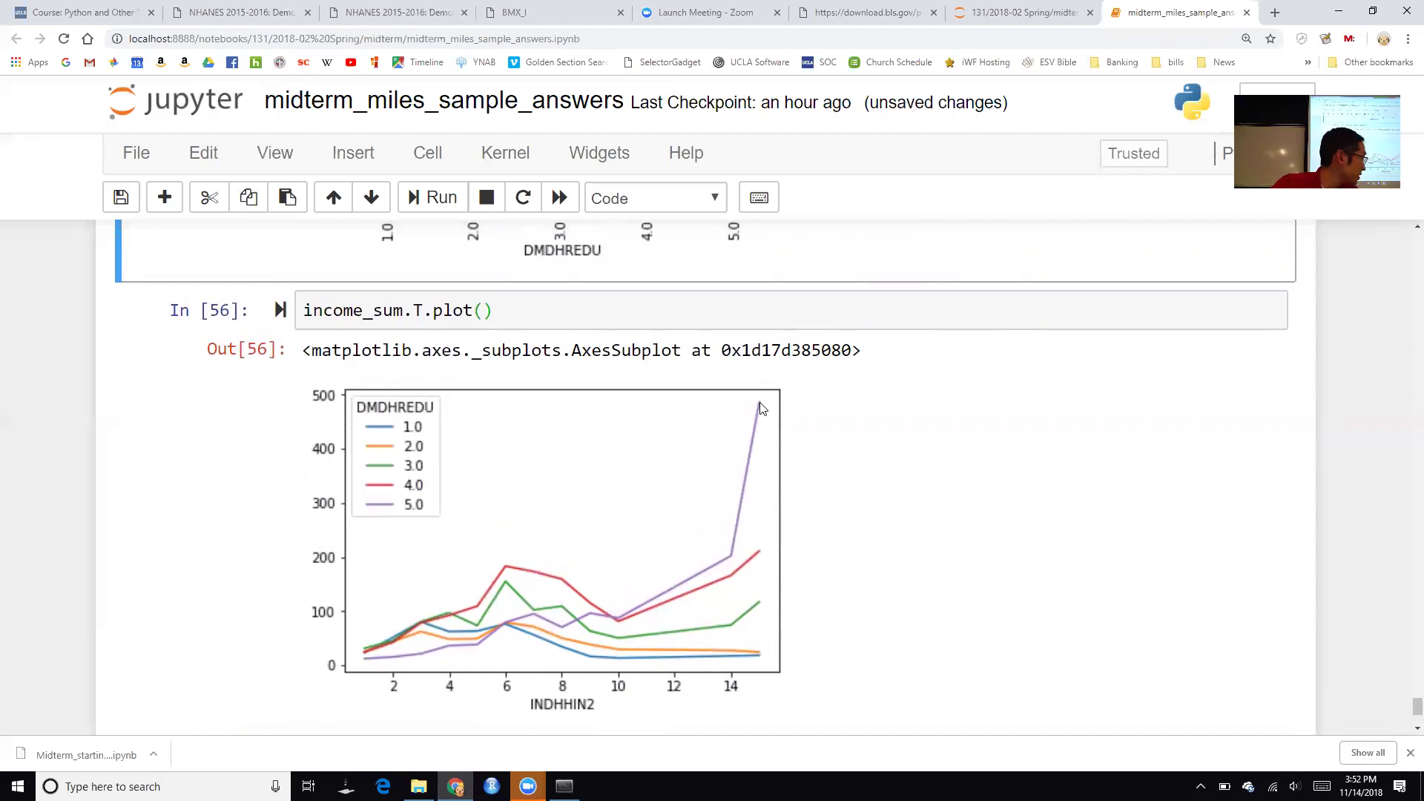
scroll(1096, 465, up, 2)
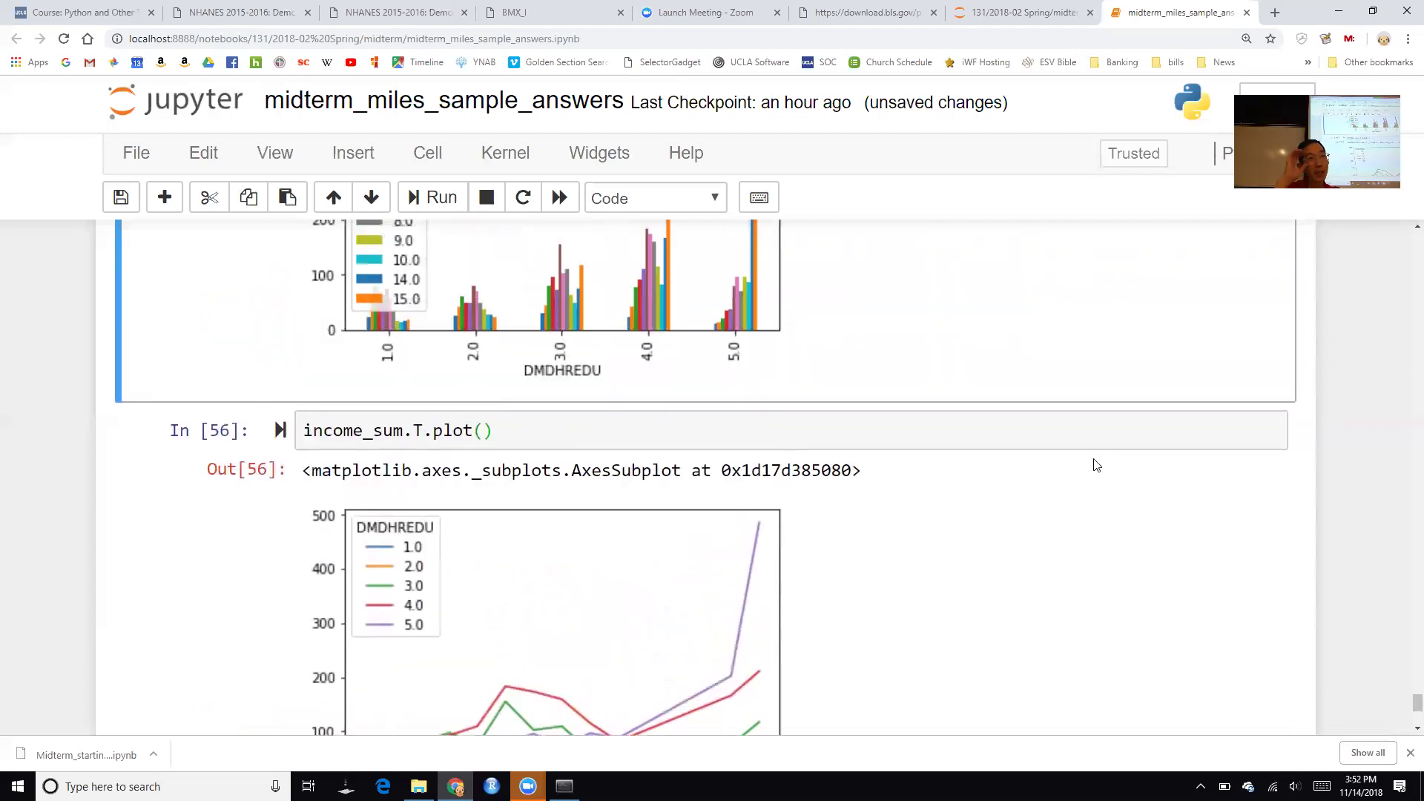
scroll(1096, 465, up, 3)
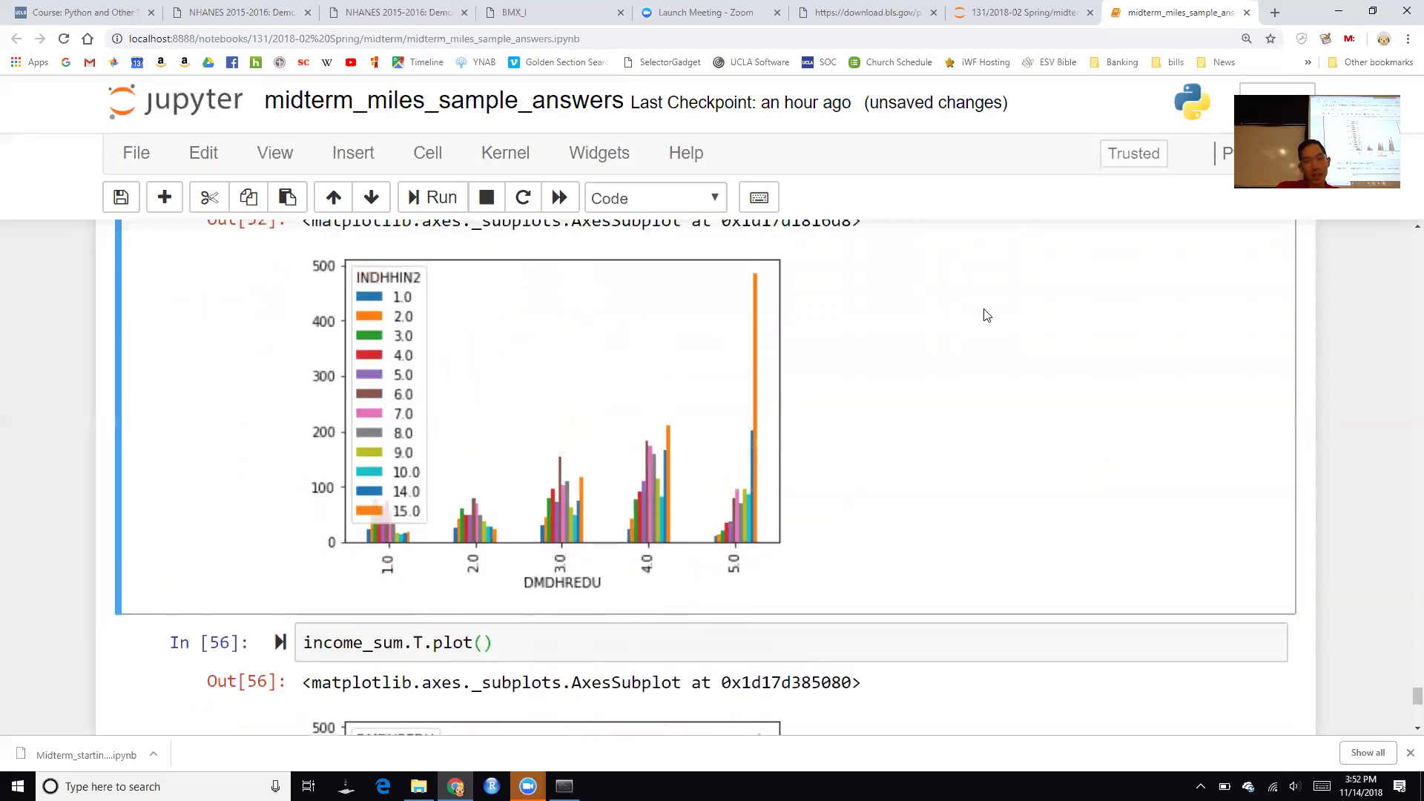